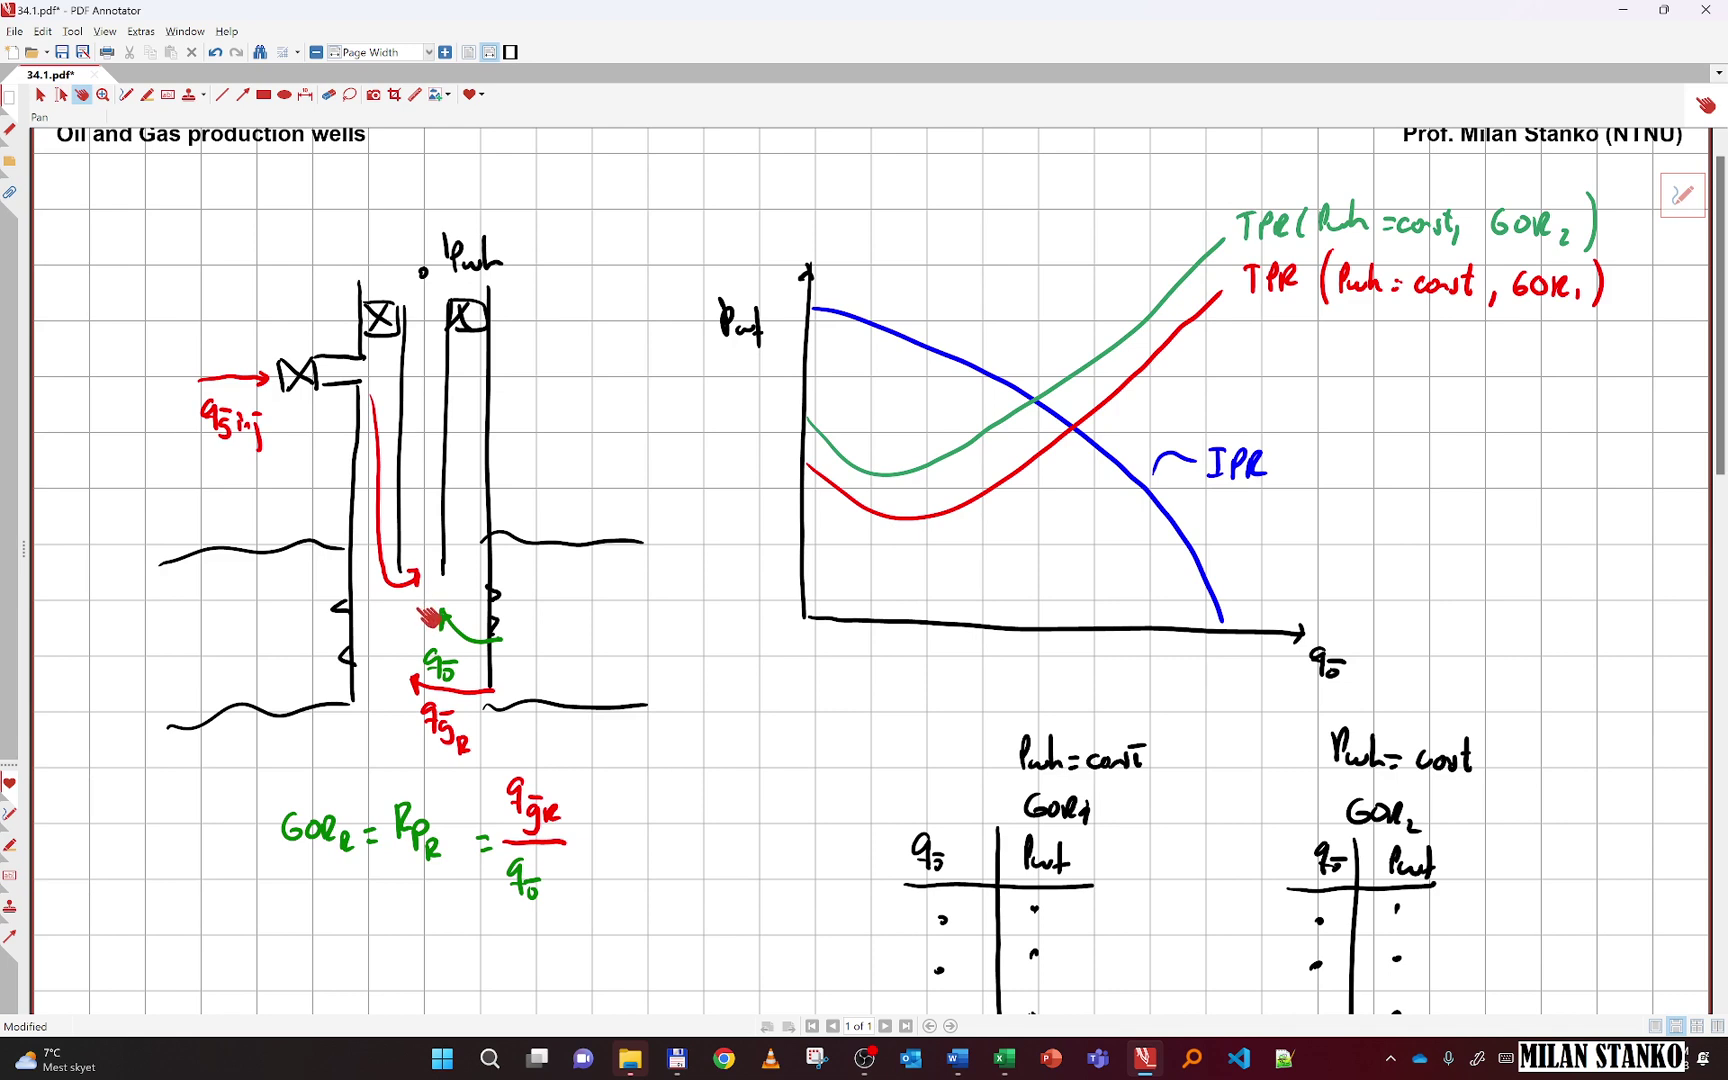
Mark the bottom-hole point as Pwf and the reservoir point as PR with black pen in the well sketch
{"action": "left_click", "coordinate": [125, 94]}
{"action": "left_click", "coordinate": [142, 116]}
{"action": "left_click", "coordinate": [132, 248]}
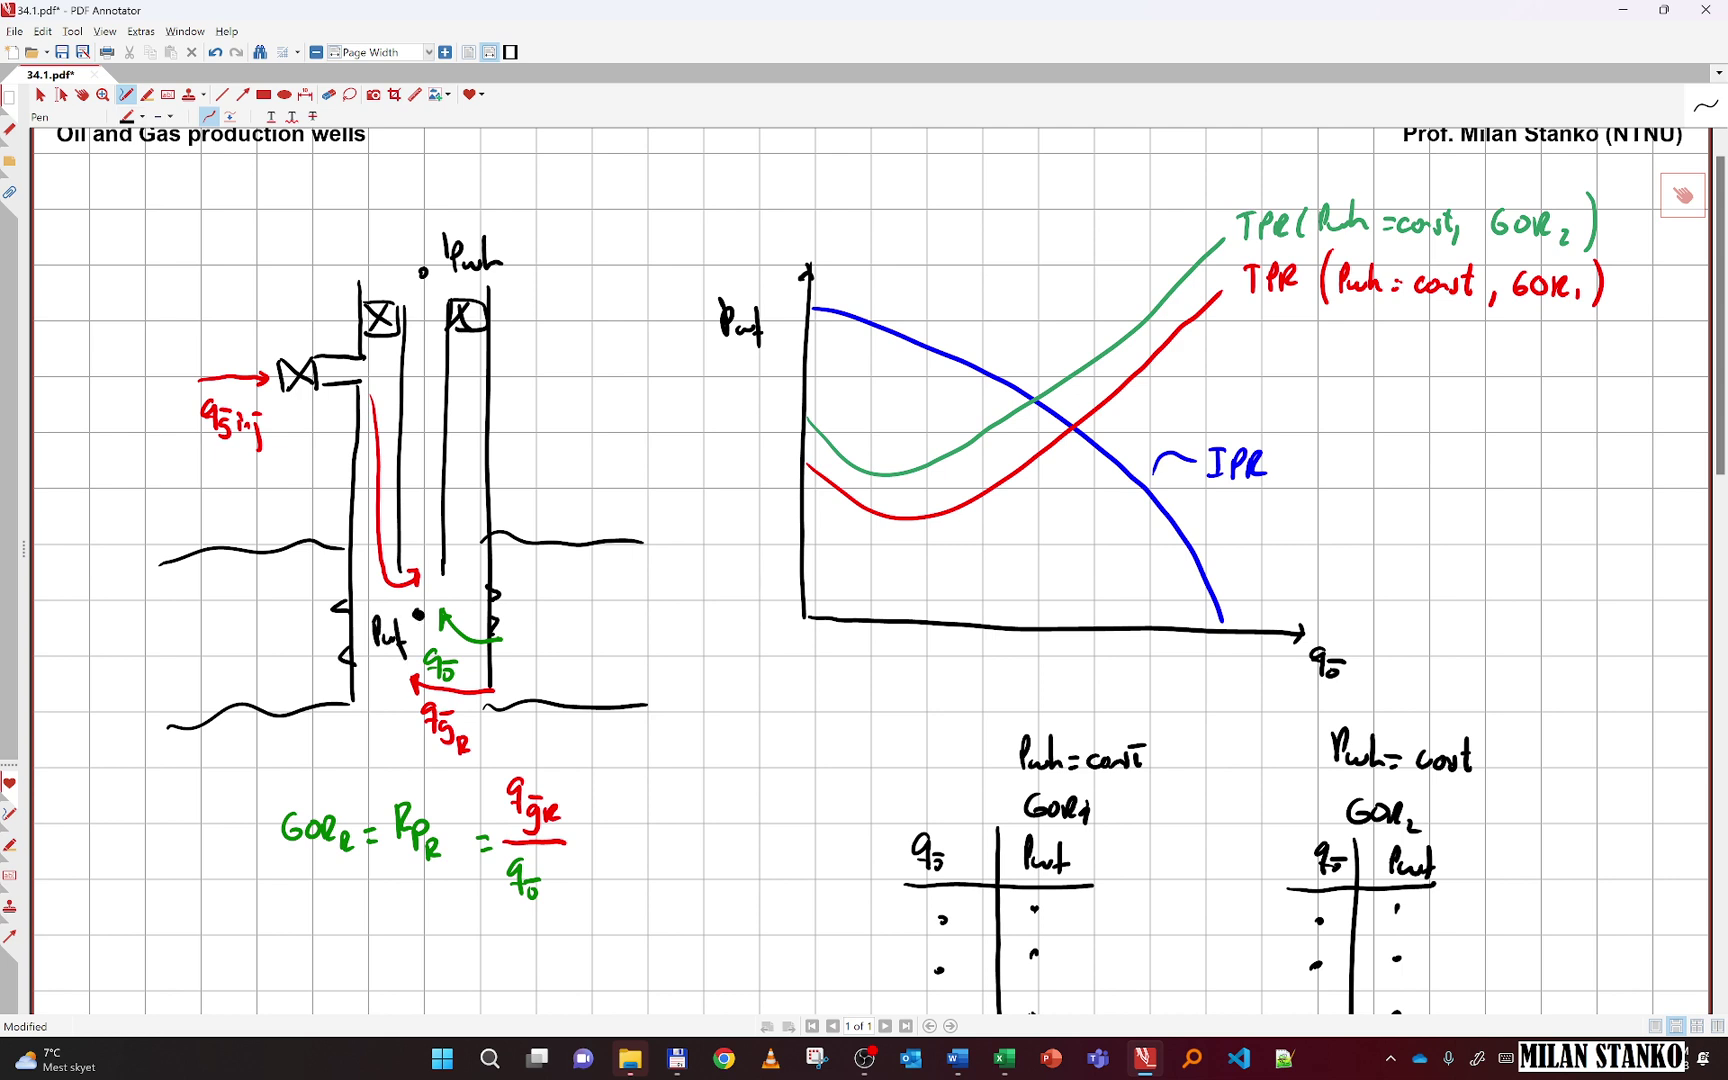
{"action": "left_click", "coordinate": [81, 94]}
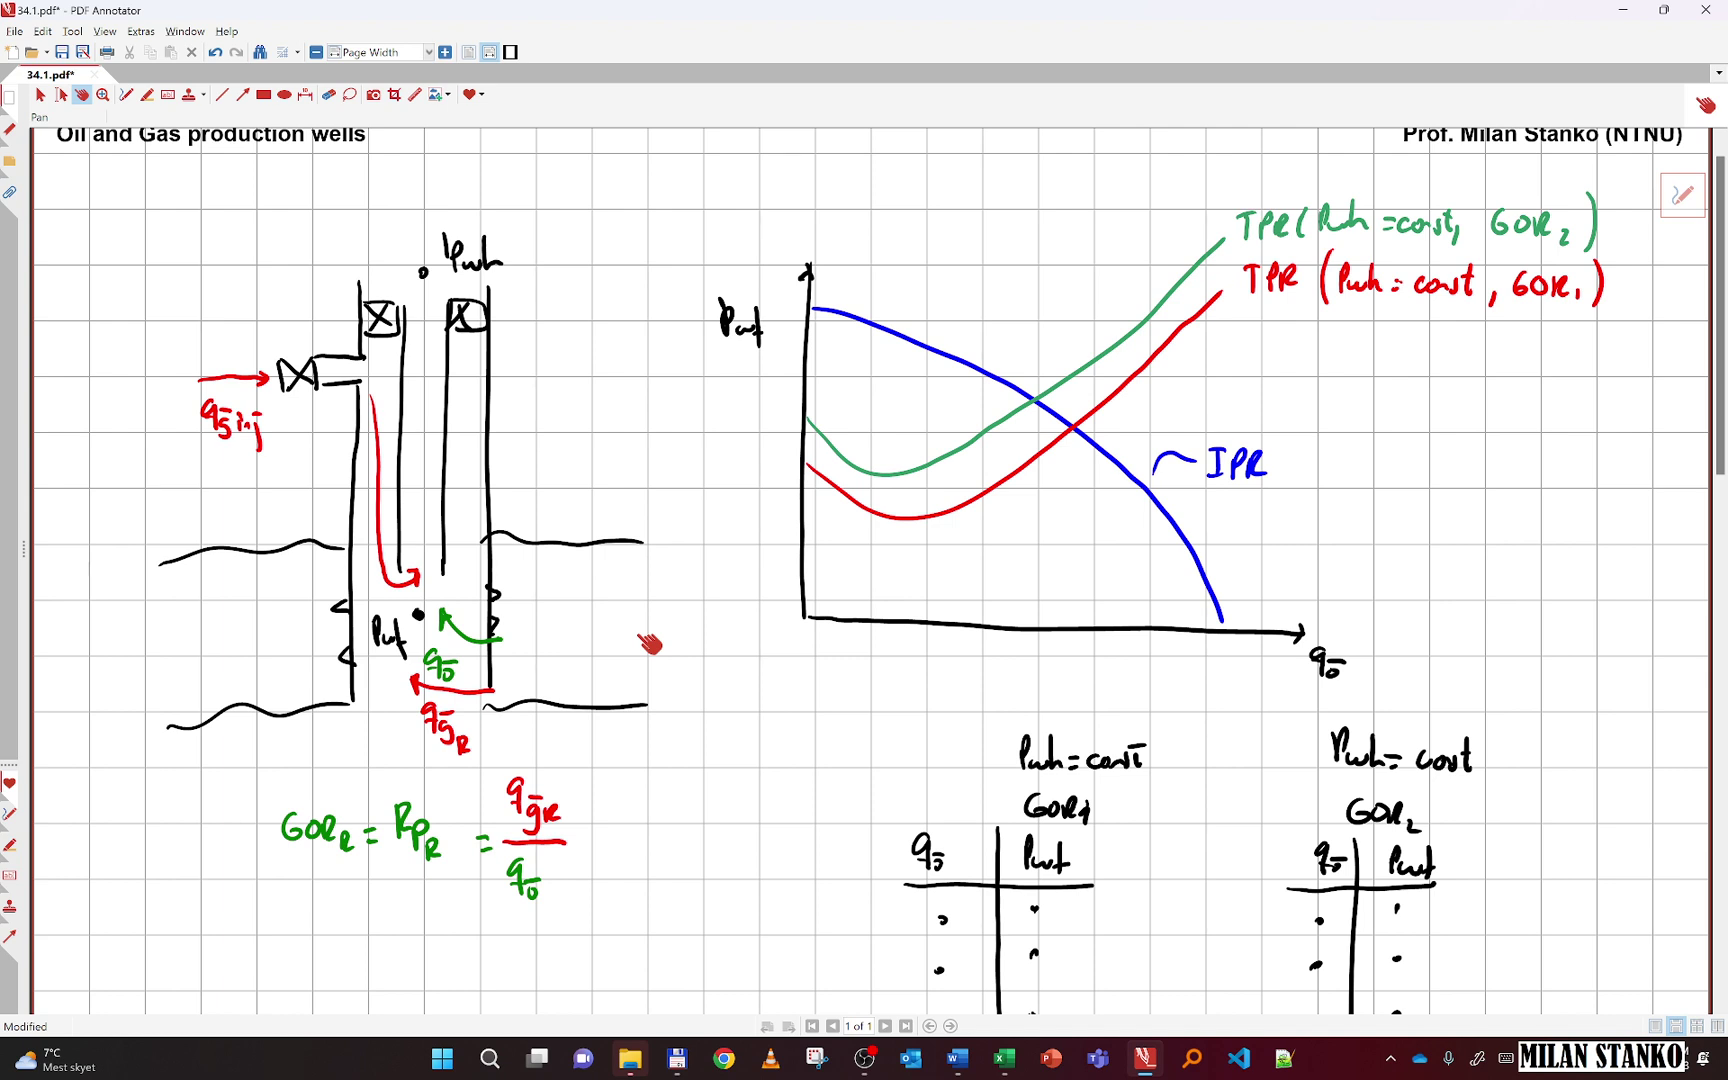
{"action": "key", "text": "p"}
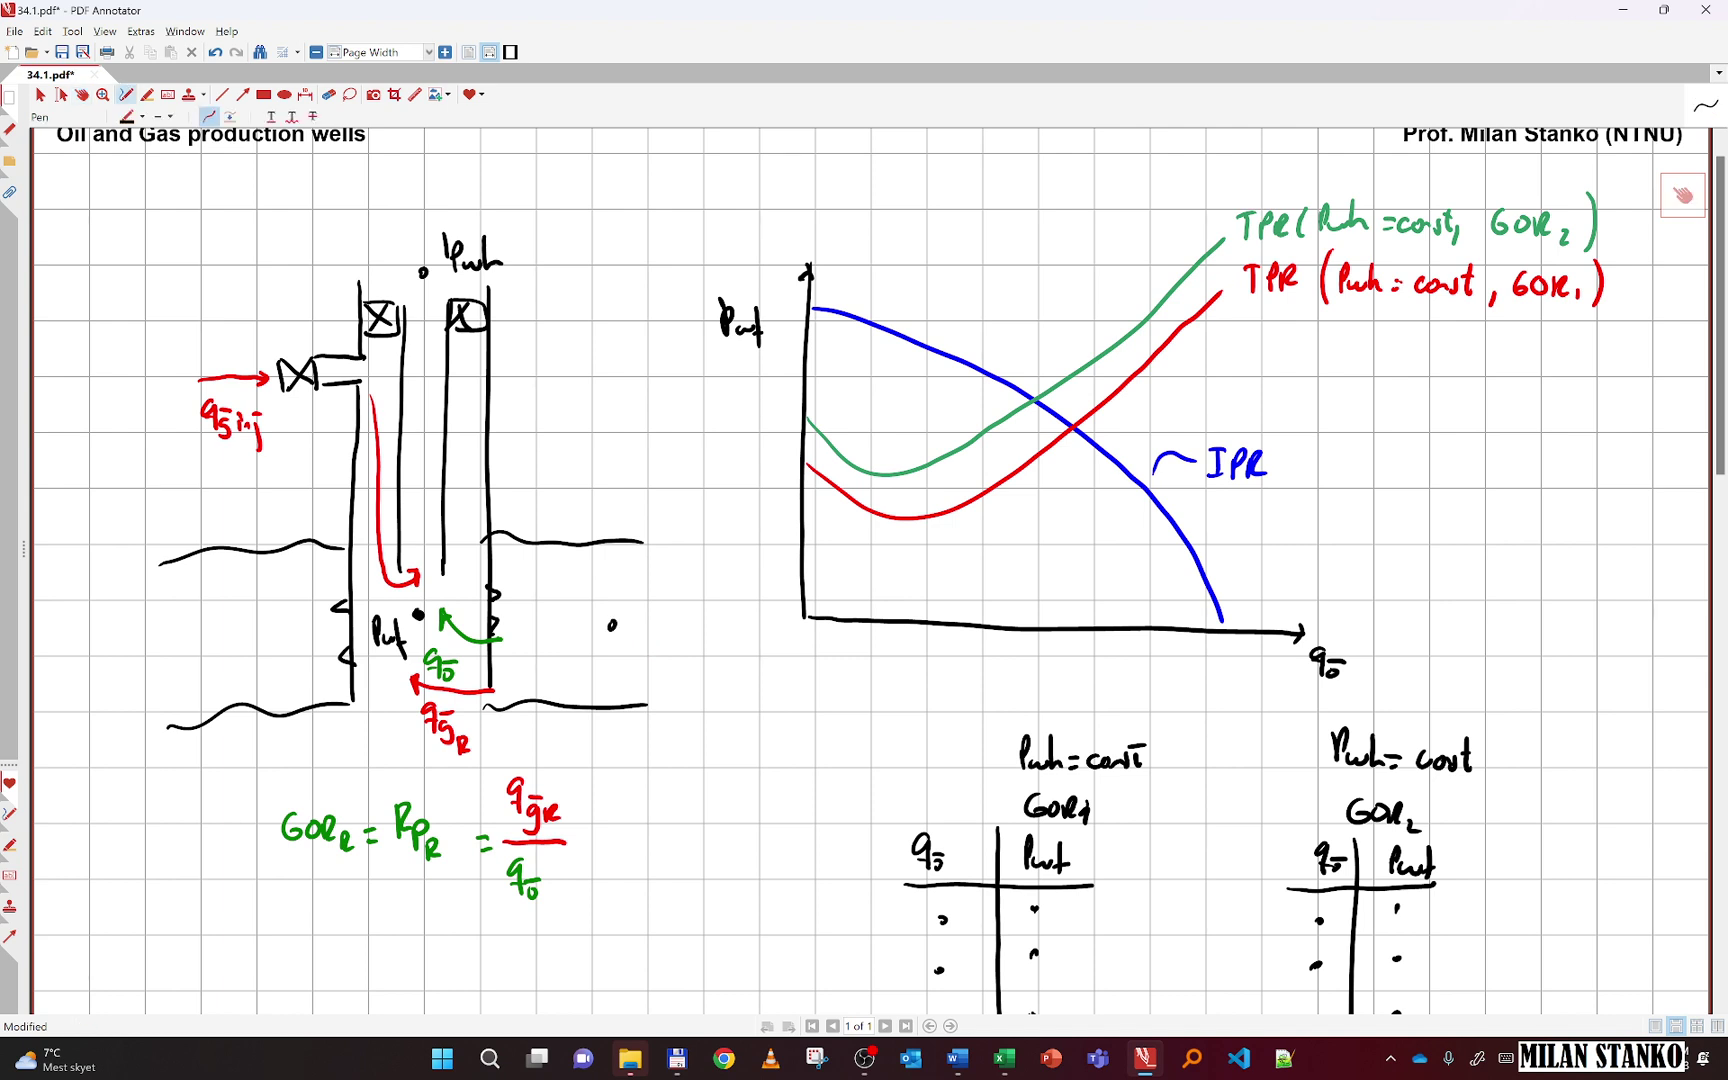
{"action": "left_click_drag", "start_coordinate": [634, 596], "coordinate": [623, 639]}
{"action": "left_click", "coordinate": [82, 94]}
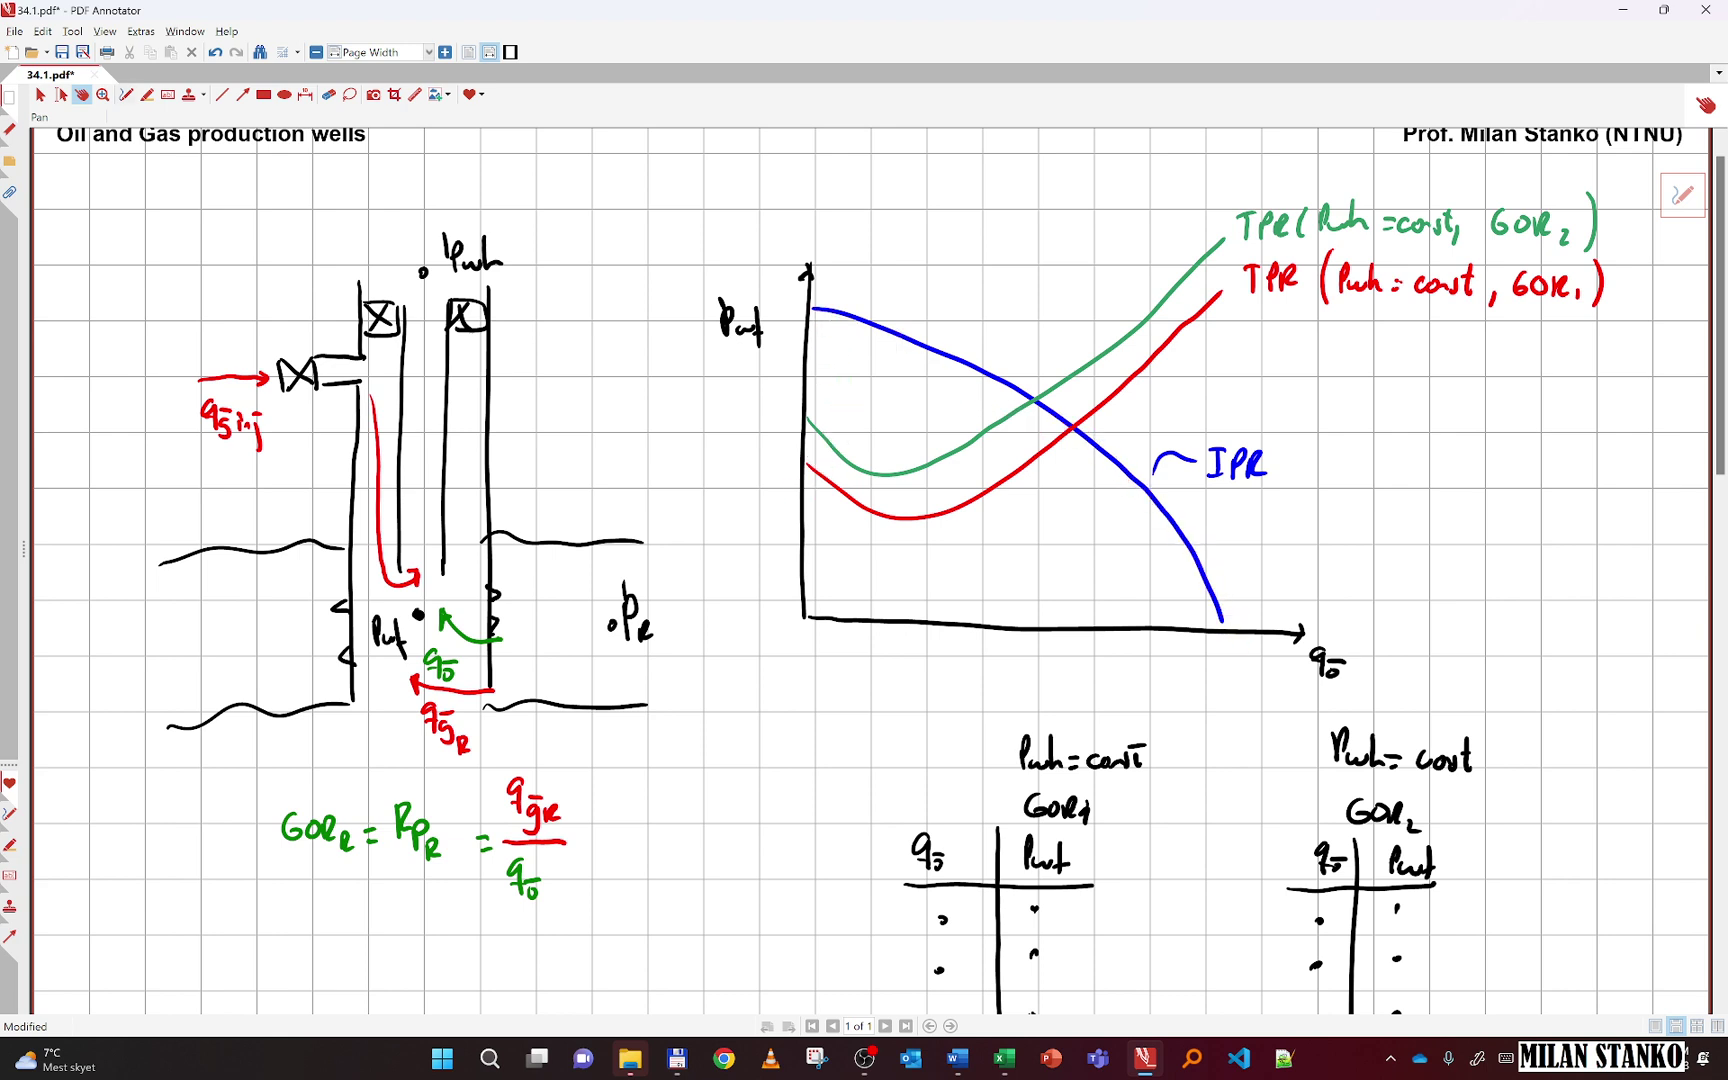
Handwrite the IPR equation qo = qomax (1 - (Pwf/PR)^2) in black beside the IPR curve
{"action": "left_click", "coordinate": [126, 94]}
{"action": "left_click", "coordinate": [128, 116]}
{"action": "left_click", "coordinate": [128, 116]}
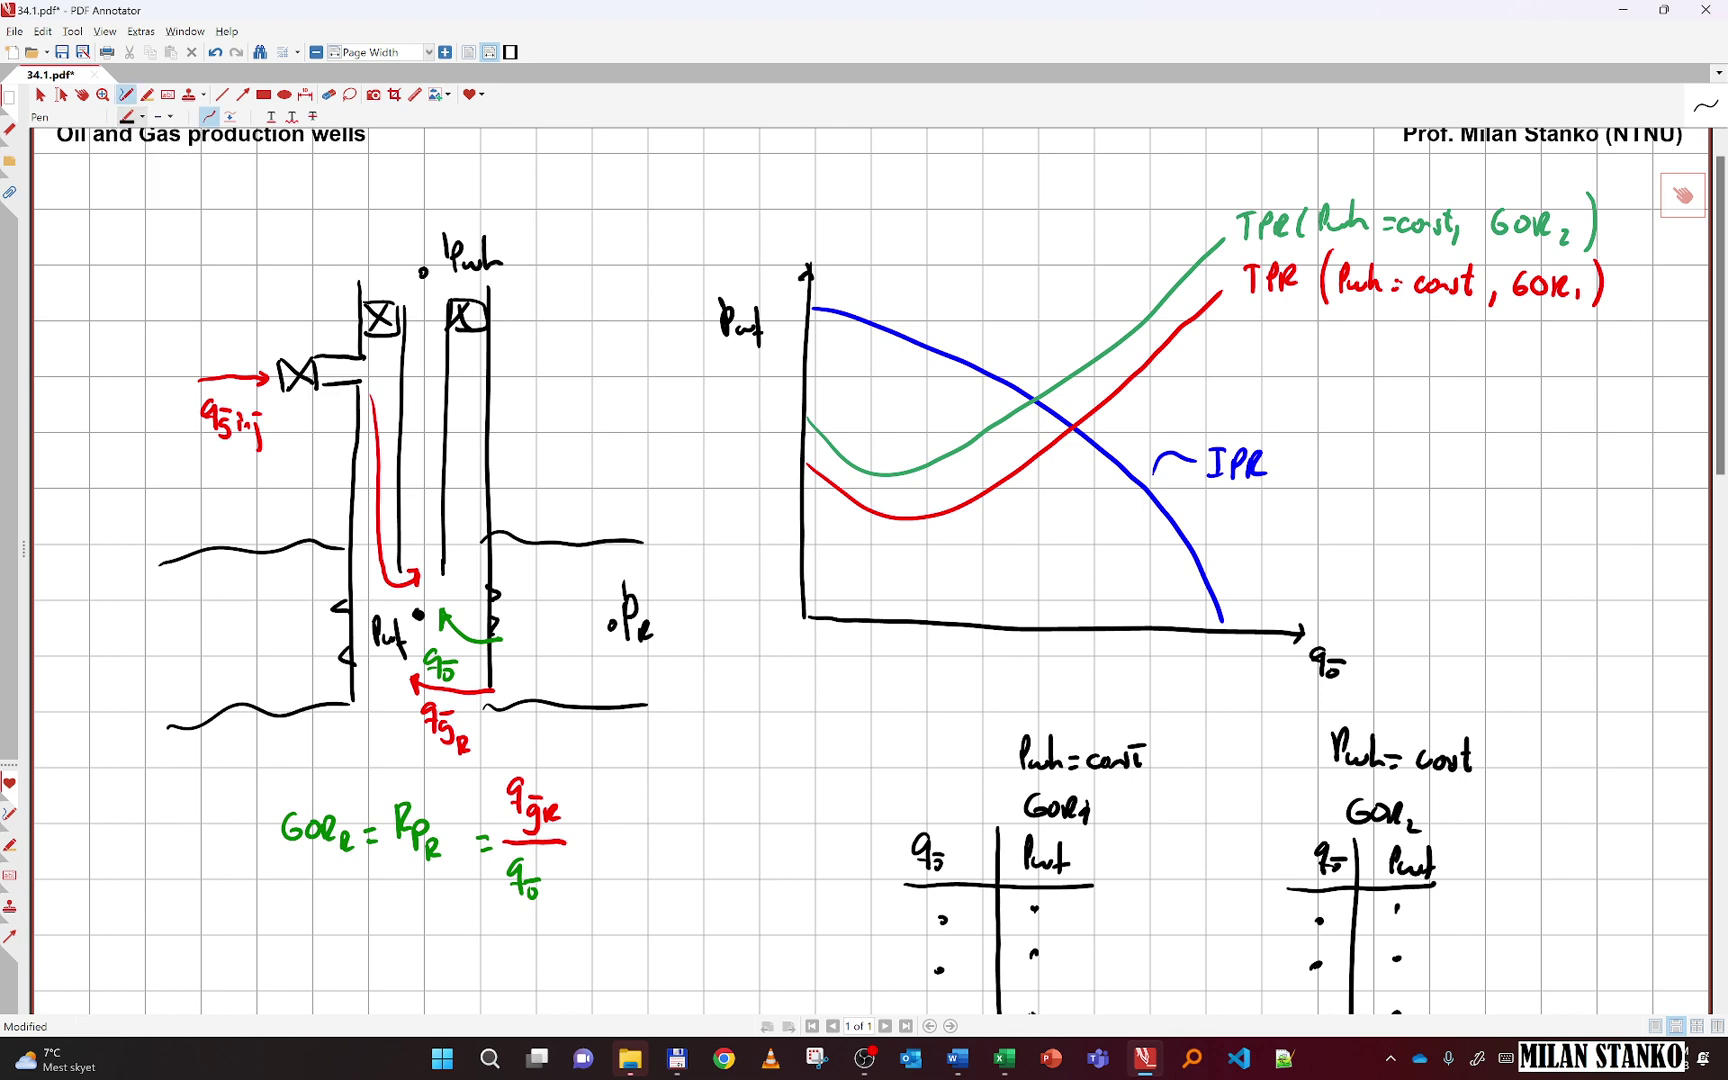
{"action": "left_click_drag", "start_coordinate": [1367, 431], "coordinate": [1370, 445]}
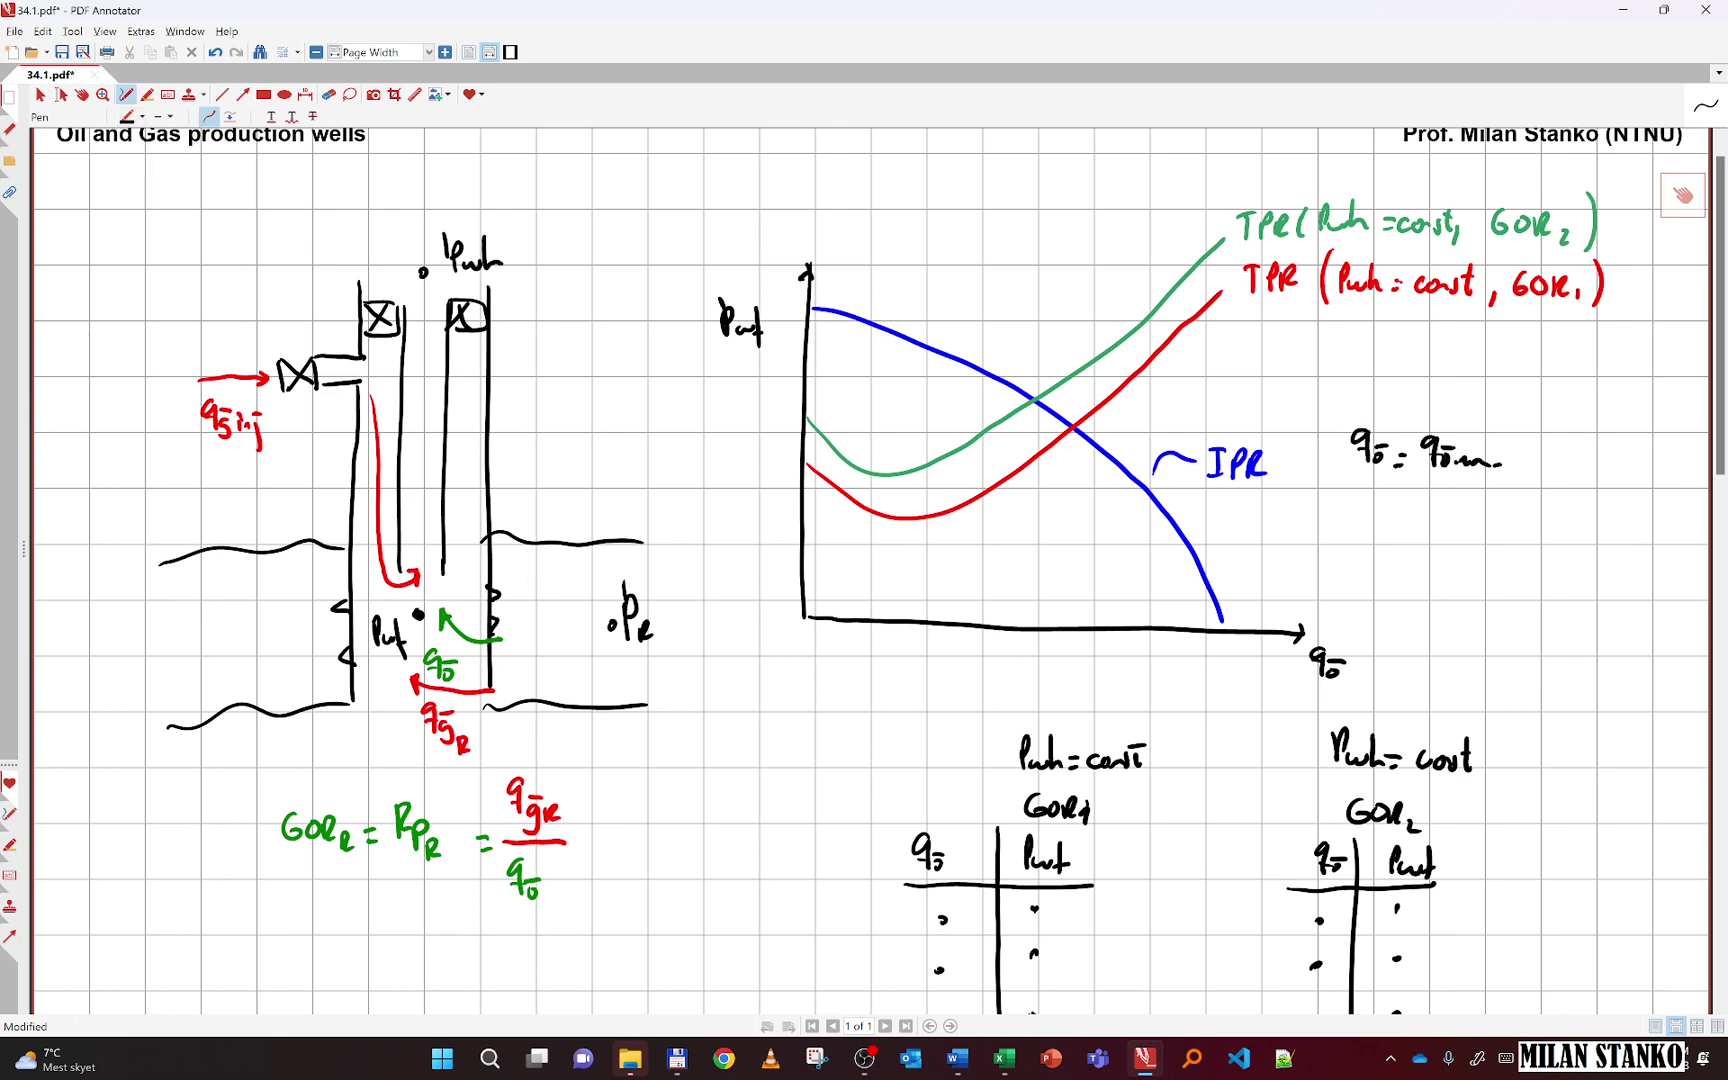
{"action": "left_click_drag", "start_coordinate": [1532, 423], "coordinate": [1526, 484]}
{"action": "mouse_move", "coordinate": [1604, 440]}
{"action": "left_mouse_down"}
{"action": "mouse_move", "coordinate": [1630, 424]}
{"action": "mouse_move", "coordinate": [1622, 461]}
{"action": "left_mouse_up"}
{"action": "left_click_drag", "start_coordinate": [1601, 483], "coordinate": [1598, 506]}
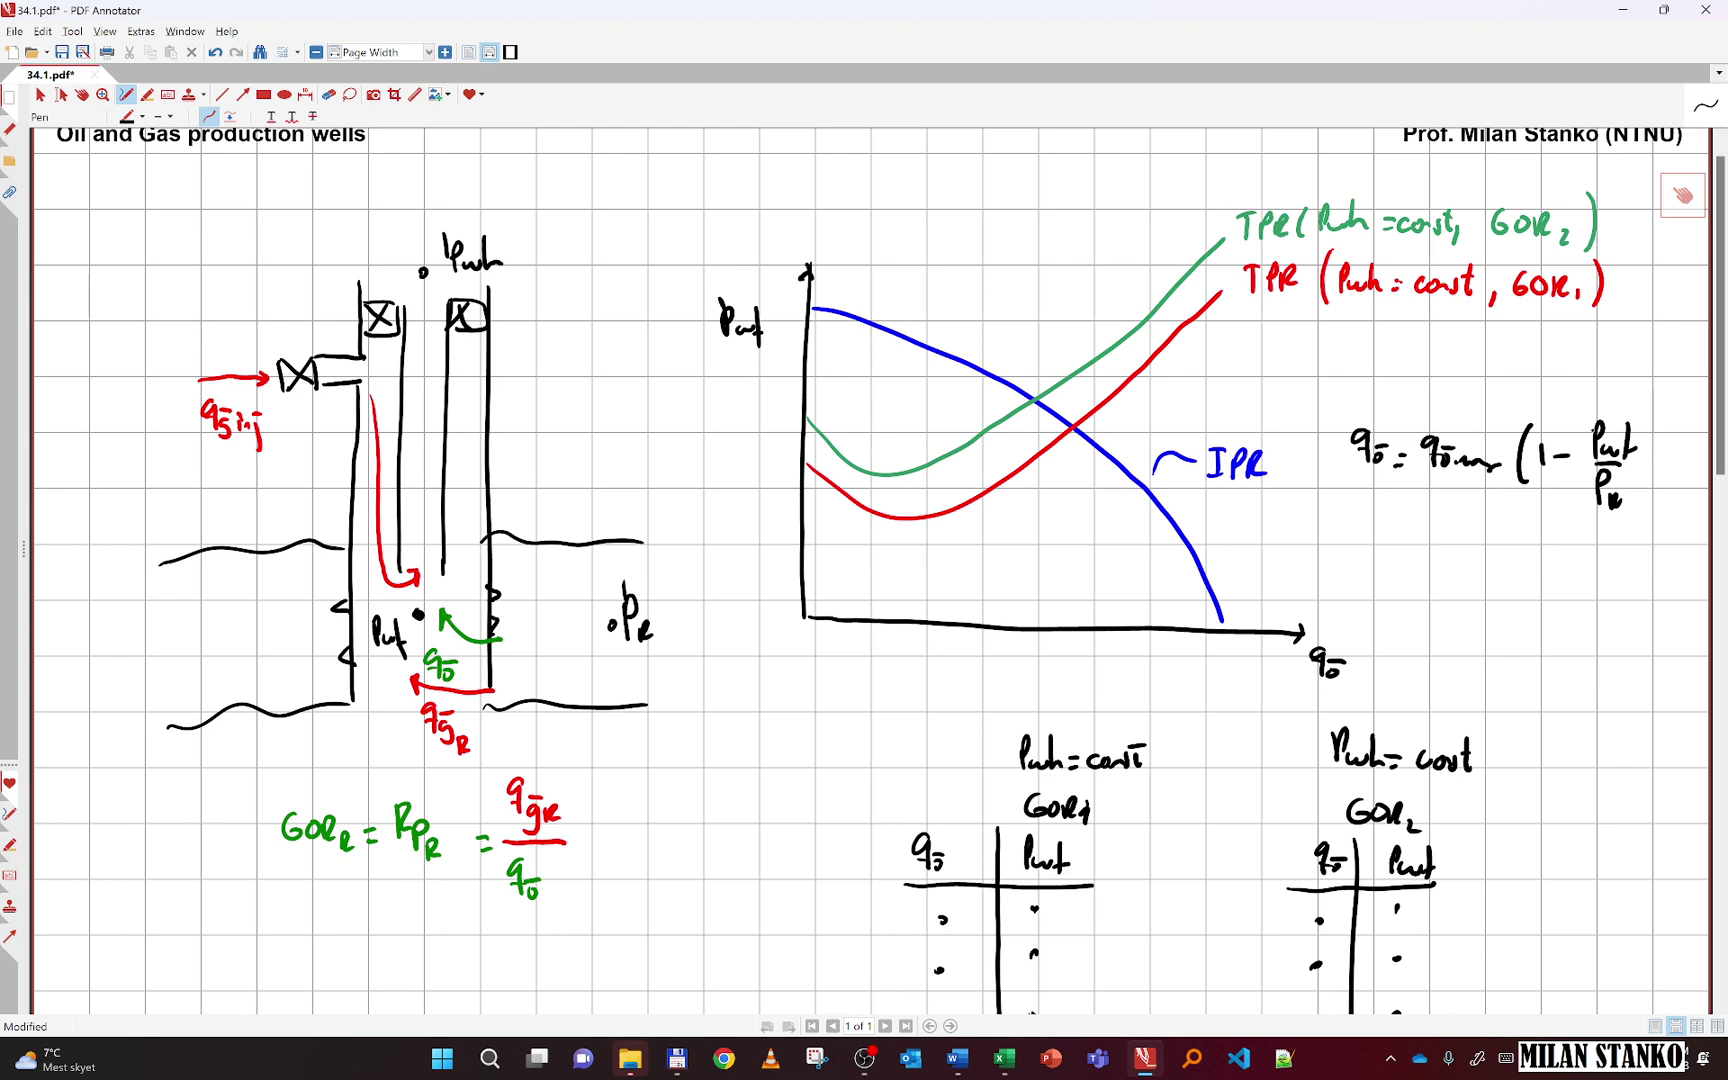
{"action": "mouse_move", "coordinate": [1592, 433]}
{"action": "left_mouse_down"}
{"action": "mouse_move", "coordinate": [1590, 509]}
{"action": "mouse_move", "coordinate": [1639, 509]}
{"action": "left_mouse_up"}
{"action": "left_click_drag", "start_coordinate": [1675, 410], "coordinate": [1672, 490]}
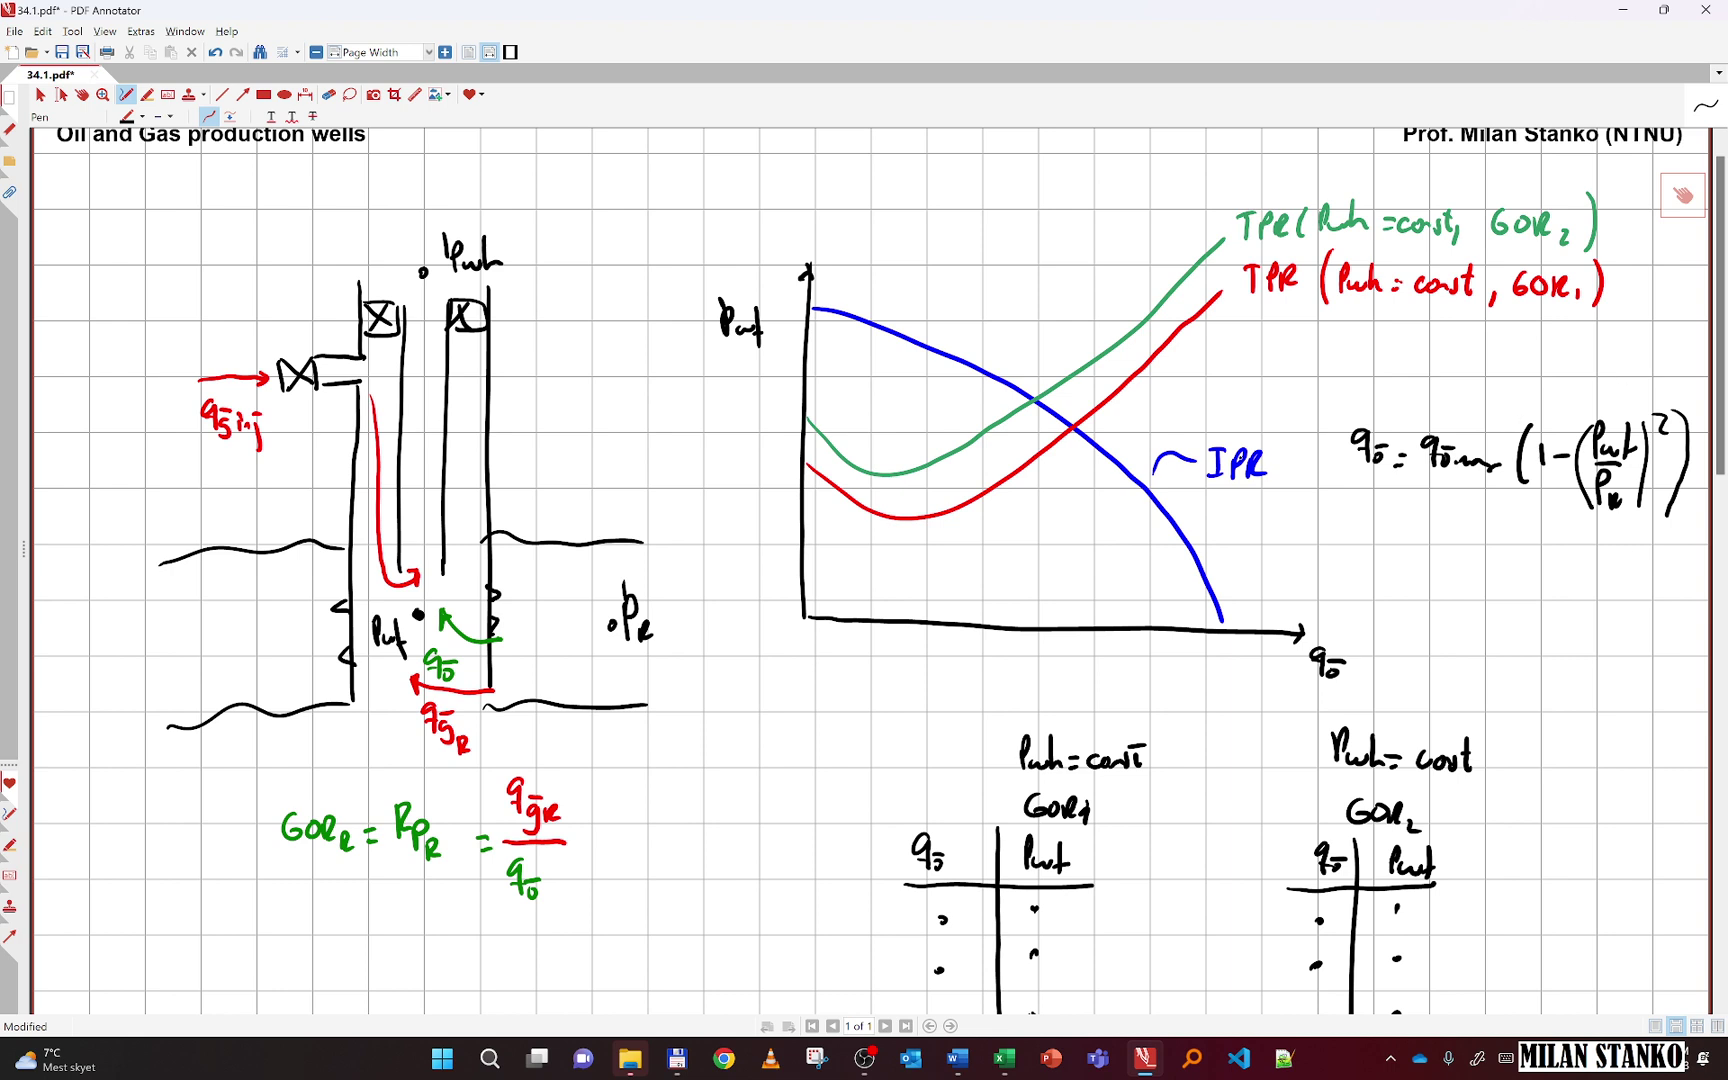
{"action": "left_click", "coordinate": [82, 94]}
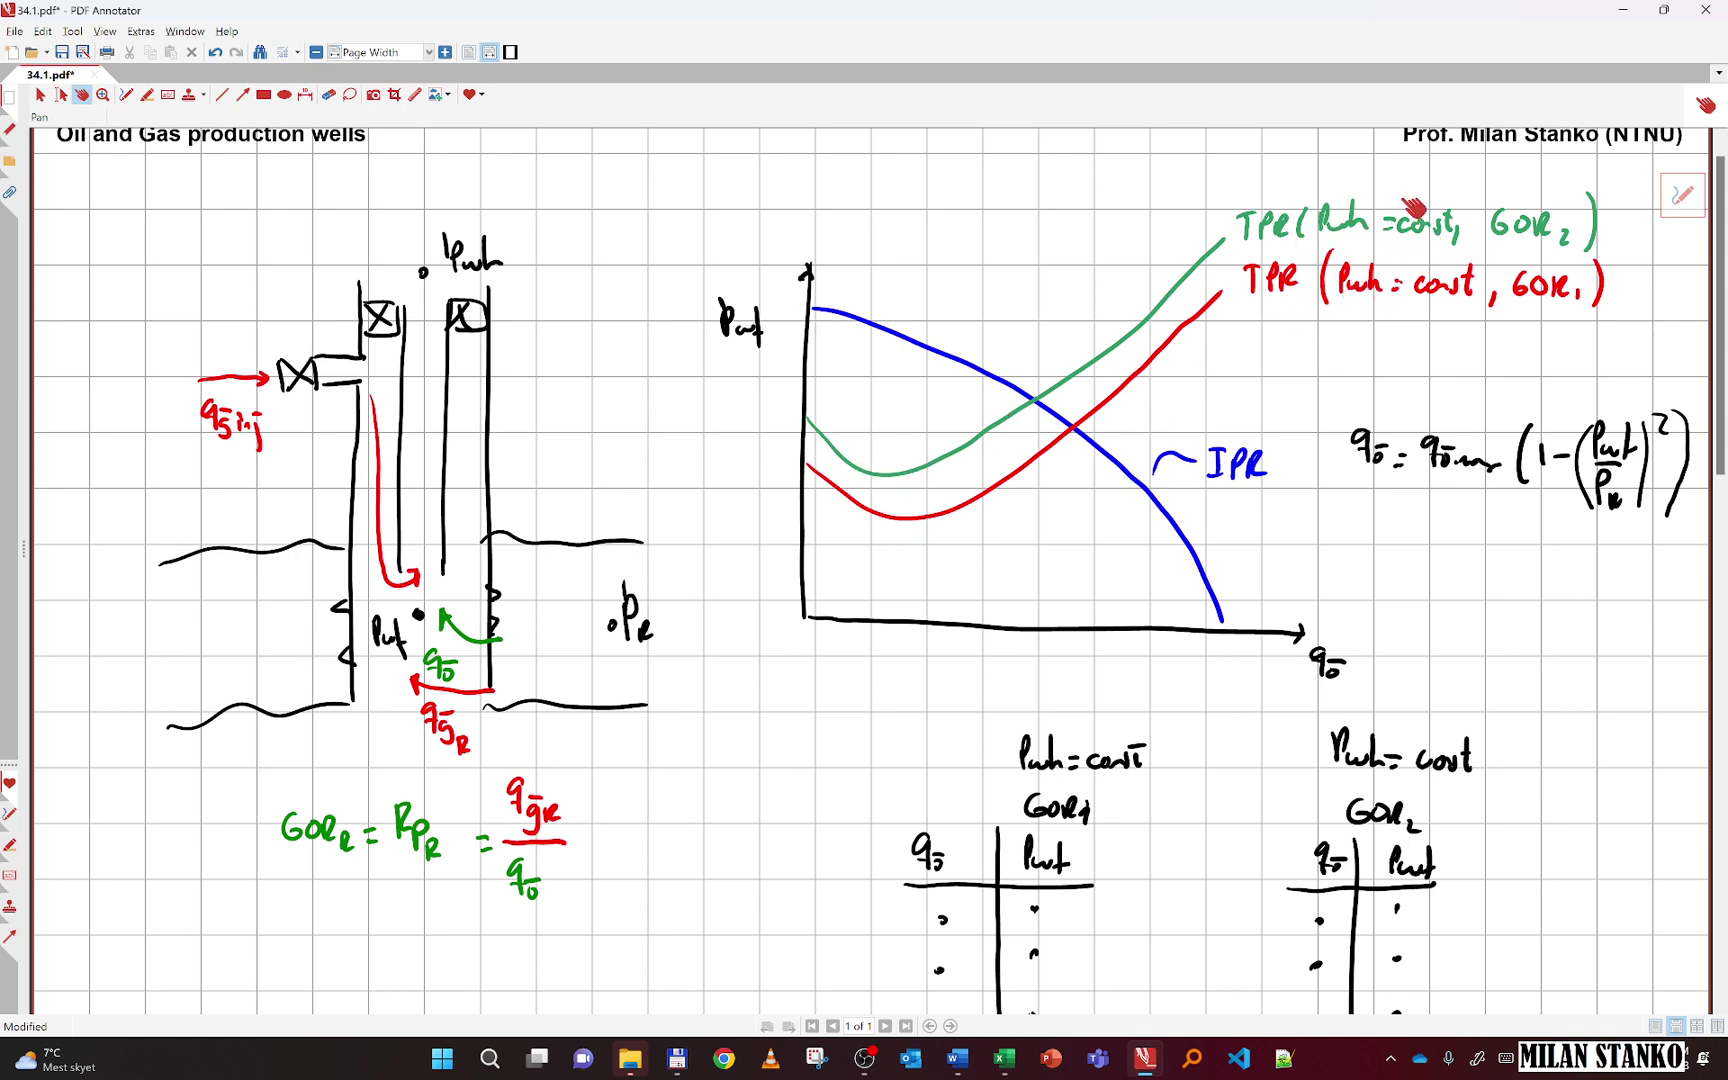
Mark points along the TPR curve for GOR2 with small green circles
{"action": "scroll", "coordinate": [1326, 428], "scroll_direction": "down", "scroll_amount": 2}
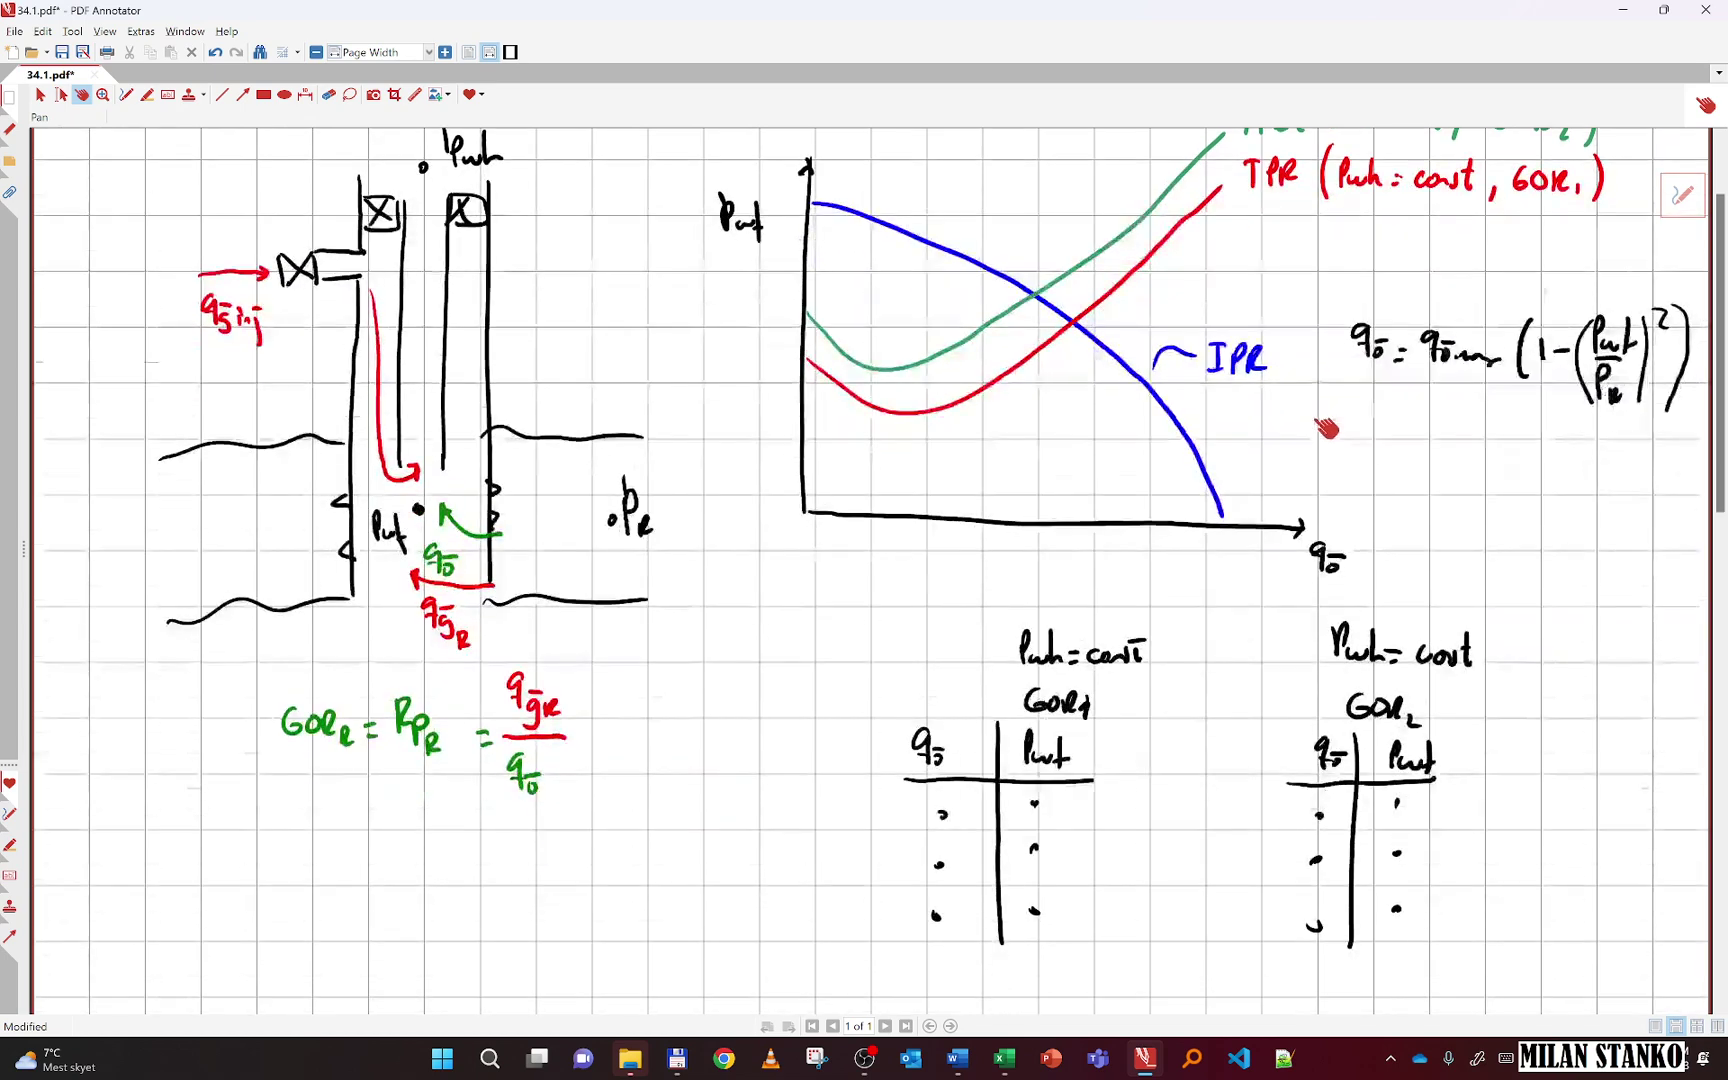
{"action": "scroll", "coordinate": [1326, 428], "scroll_direction": "down", "scroll_amount": 2}
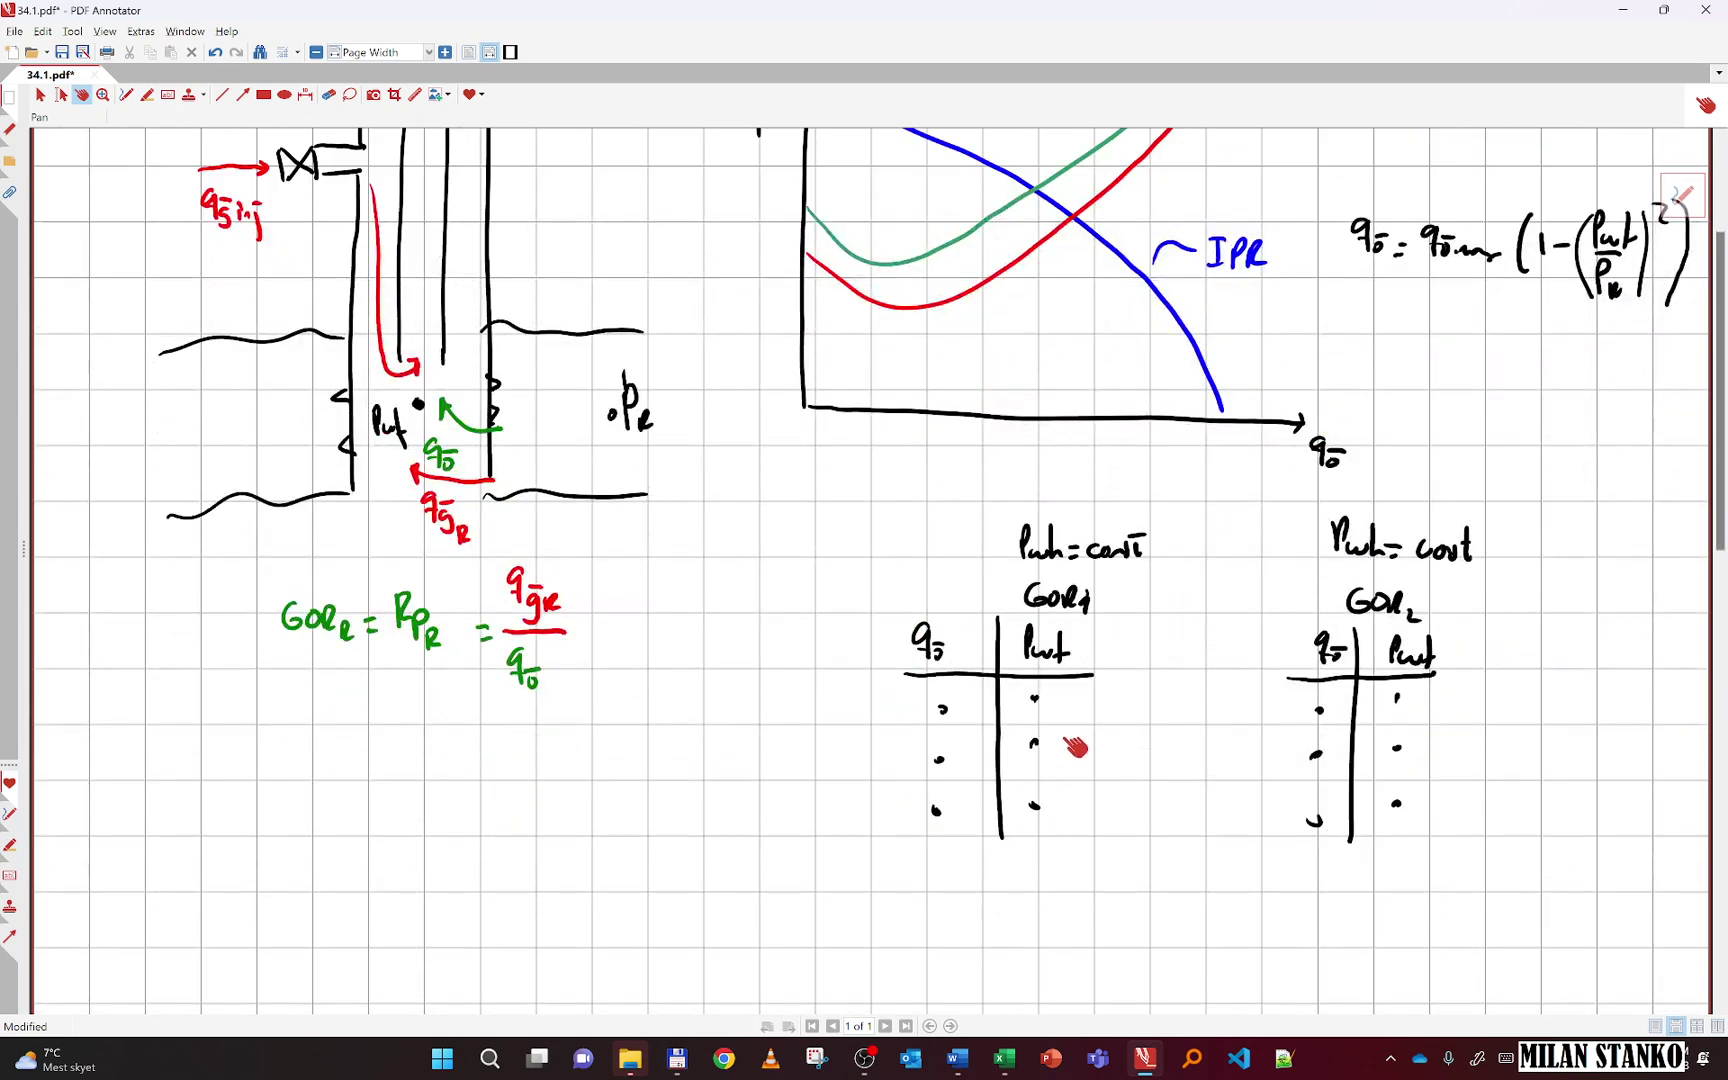
{"action": "scroll", "coordinate": [947, 648], "scroll_direction": "up", "scroll_amount": 3}
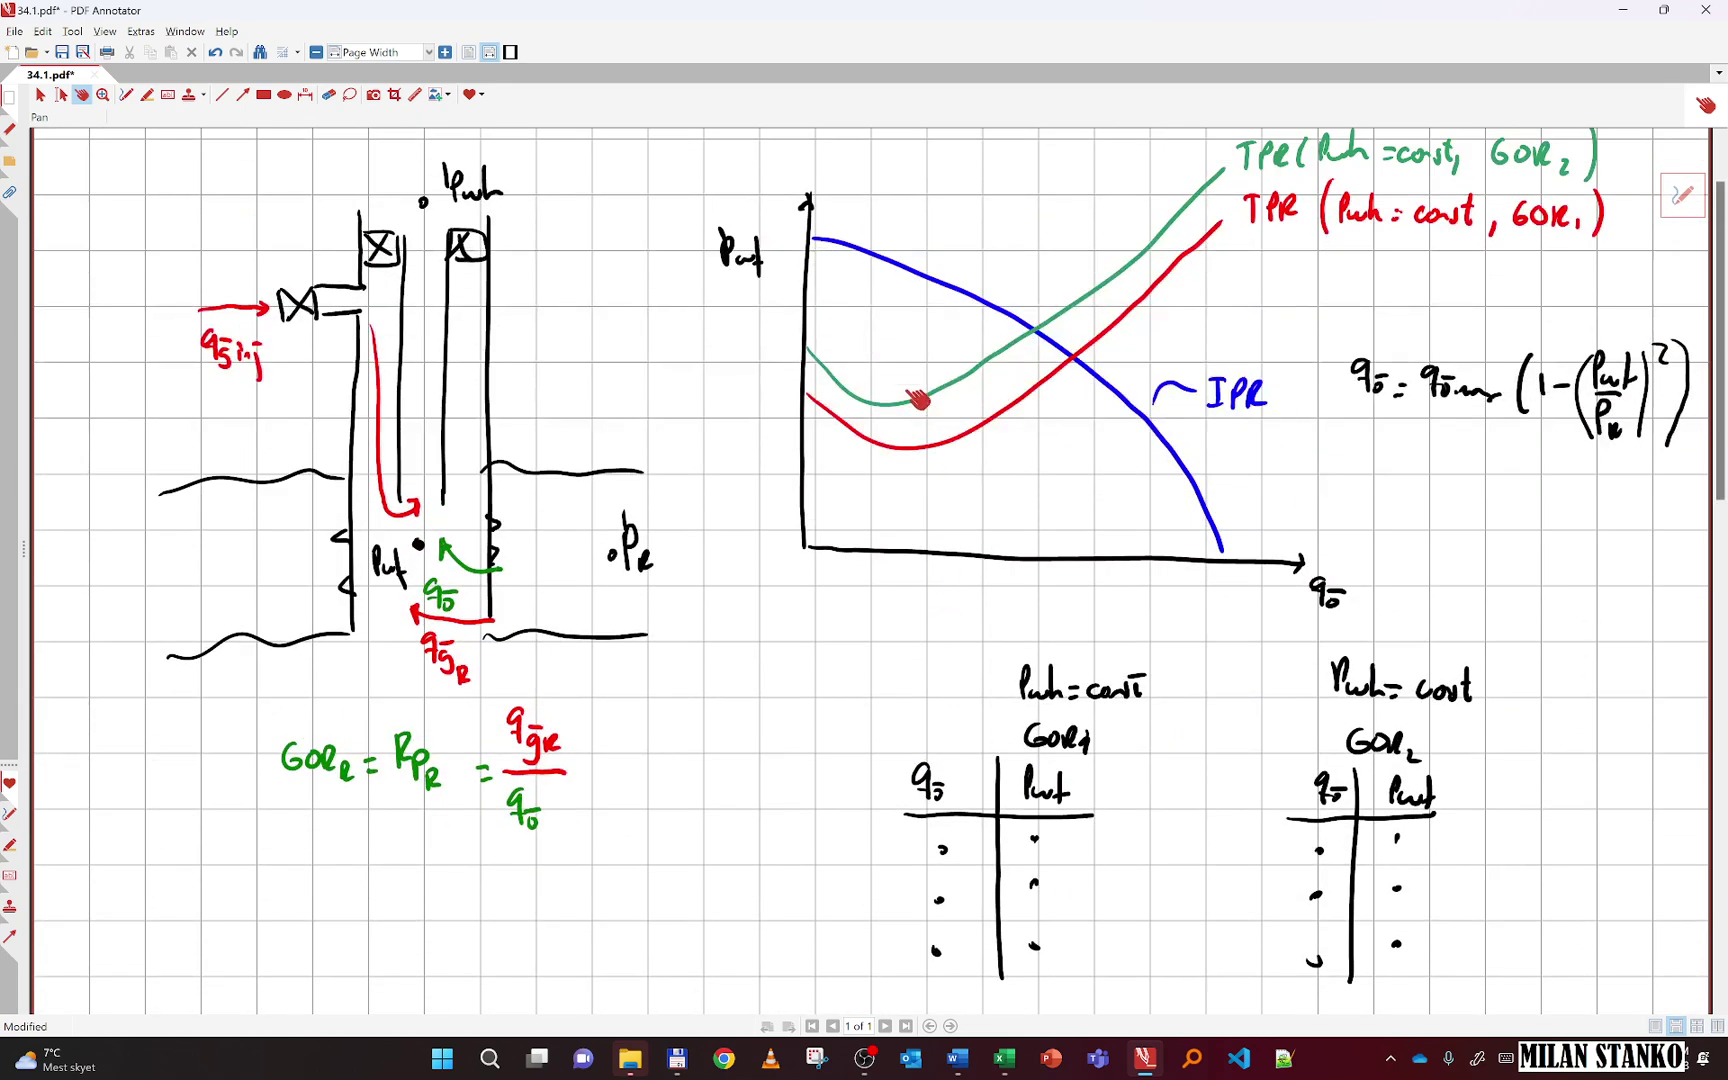
{"action": "key", "text": "ctrl+1"}
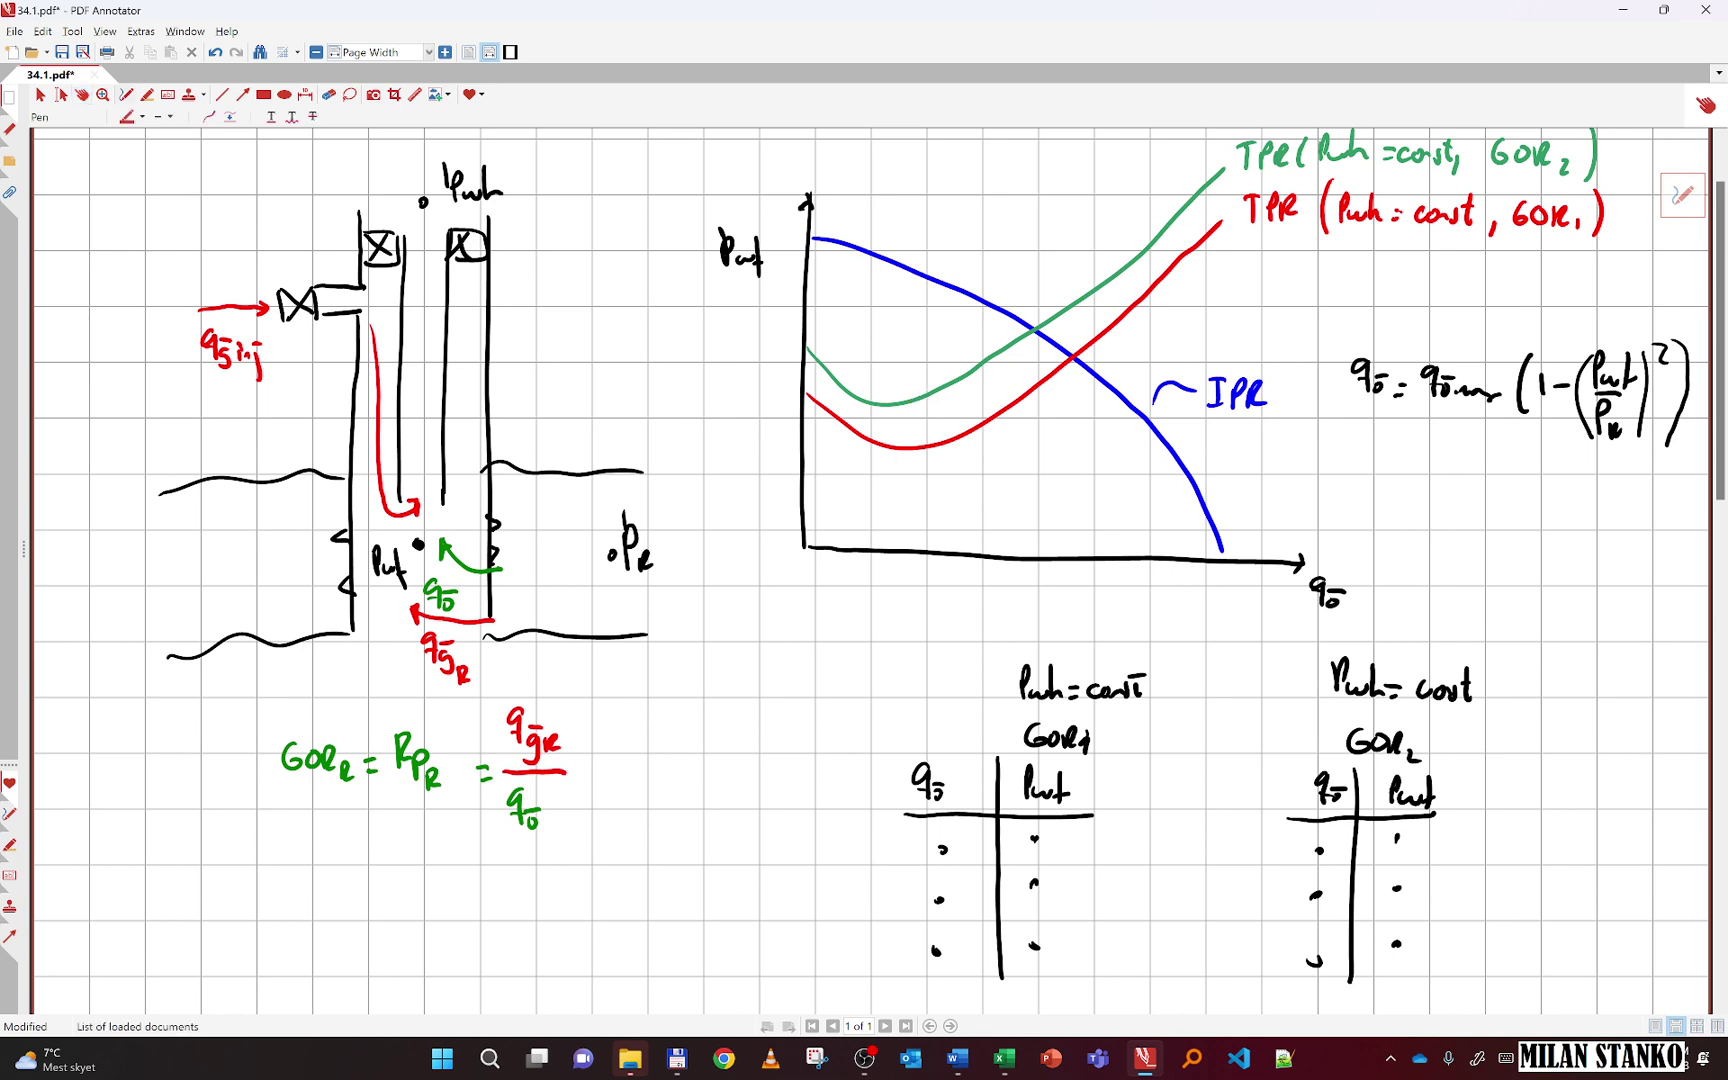
{"action": "left_click", "coordinate": [182, 154]}
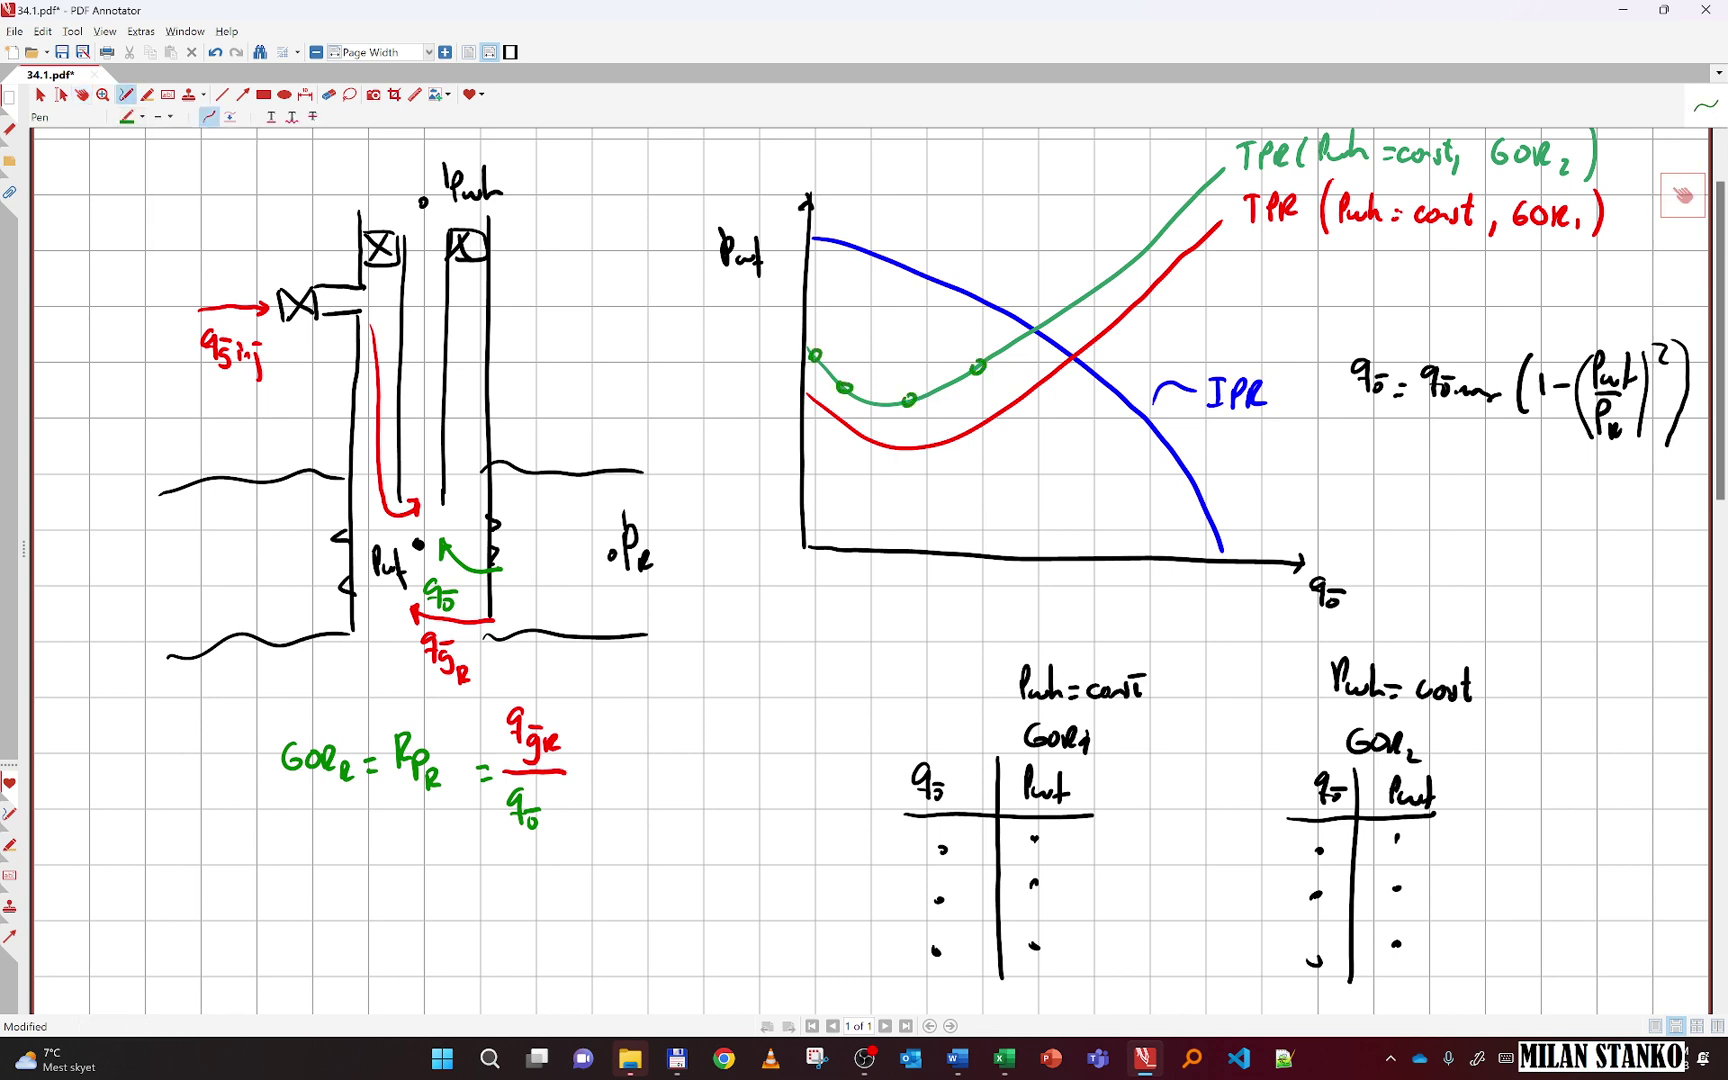
{"action": "left_click_drag", "start_coordinate": [1068, 304], "coordinate": [1066, 306]}
{"action": "left_click_drag", "start_coordinate": [1134, 257], "coordinate": [1132, 259]}
Mark points along the TPR curve for GOR1 with small red circles
{"action": "left_click", "coordinate": [142, 117]}
{"action": "left_click", "coordinate": [163, 154]}
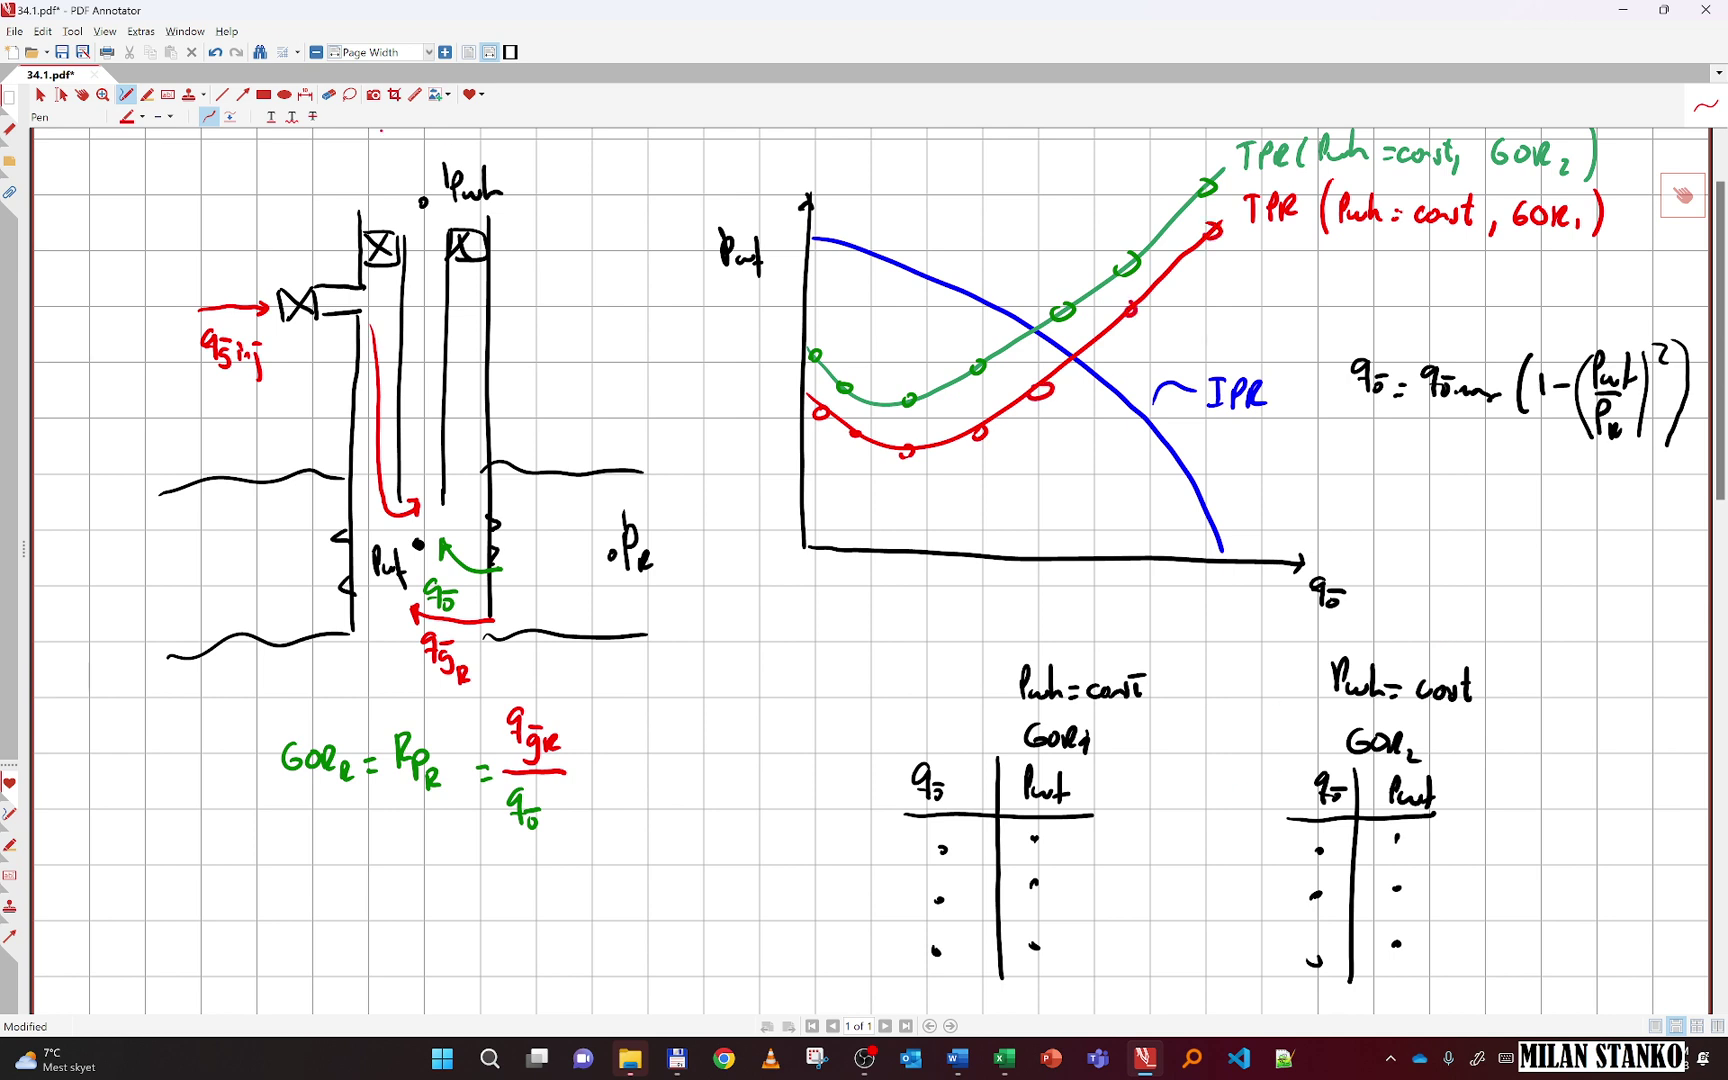
{"action": "left_click", "coordinate": [82, 94]}
Switch to the Excel workbook Gas_lifted_well_with_tables and examine the IPR input data in C4 to C7
{"action": "scroll", "coordinate": [1145, 865], "scroll_direction": "down", "scroll_amount": 2}
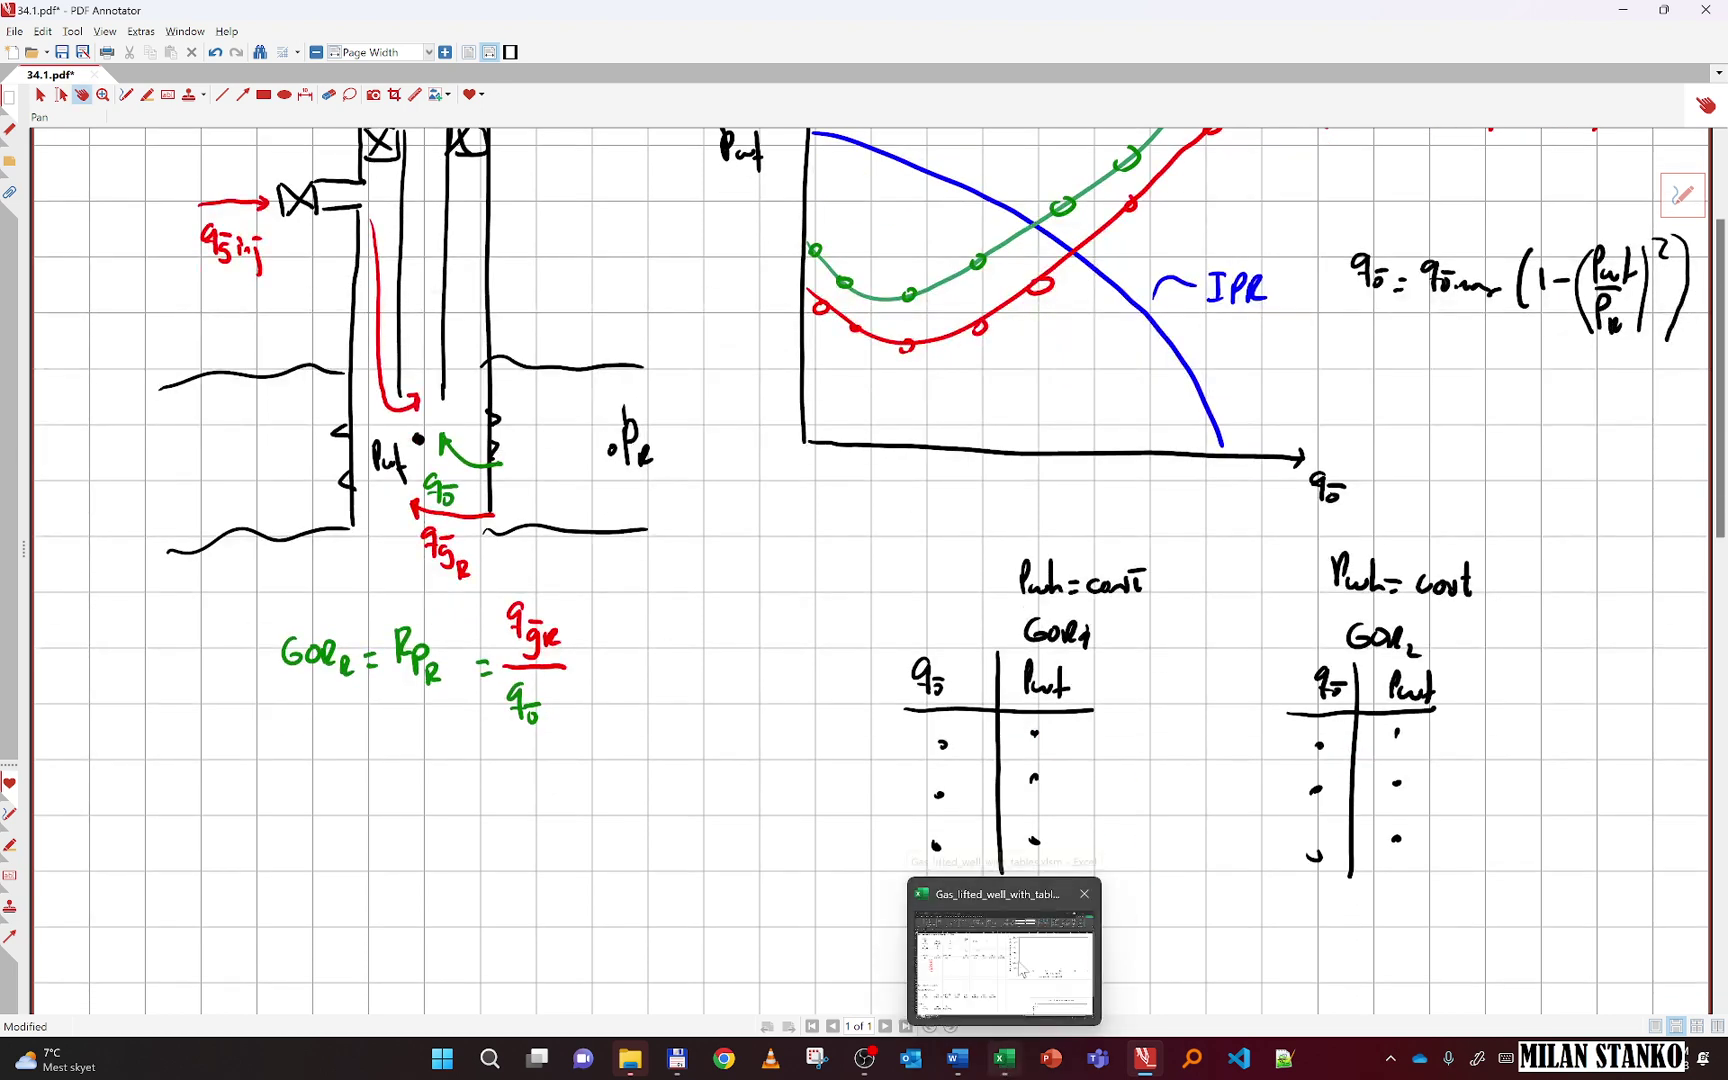
{"action": "scroll", "coordinate": [1078, 685], "scroll_direction": "up", "scroll_amount": 3}
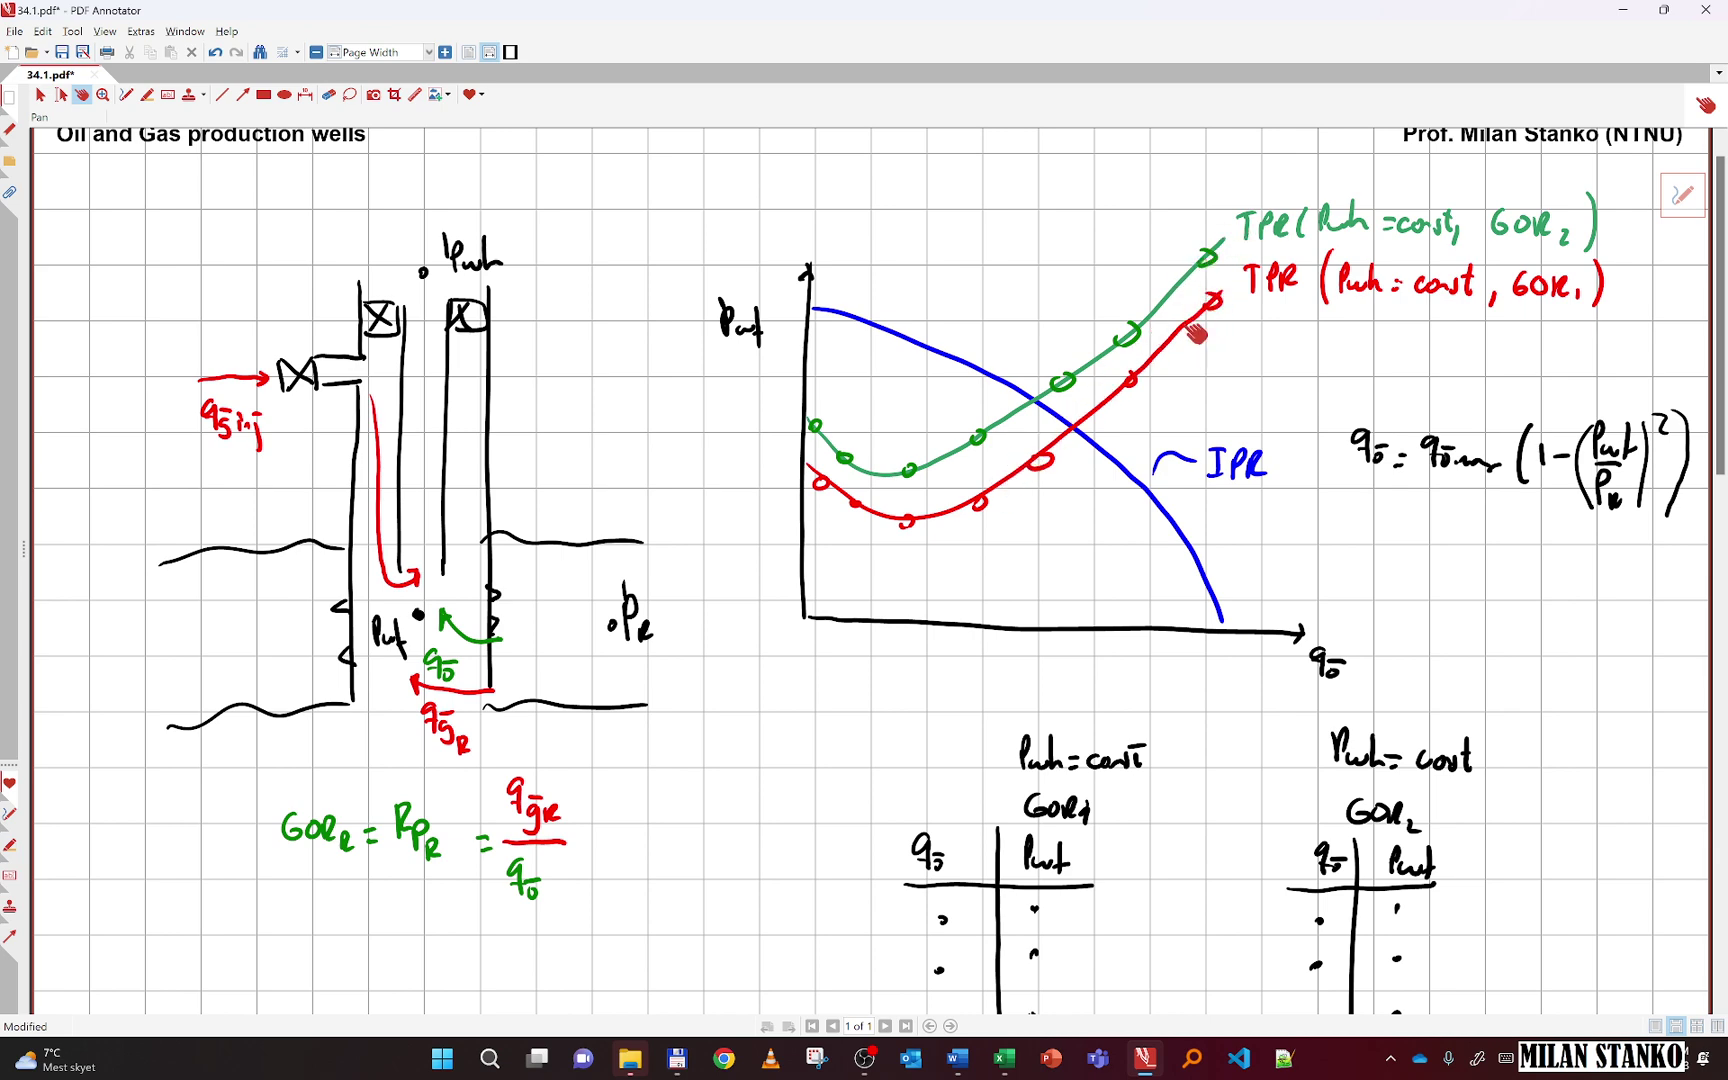
{"action": "left_click", "coordinate": [1004, 1058]}
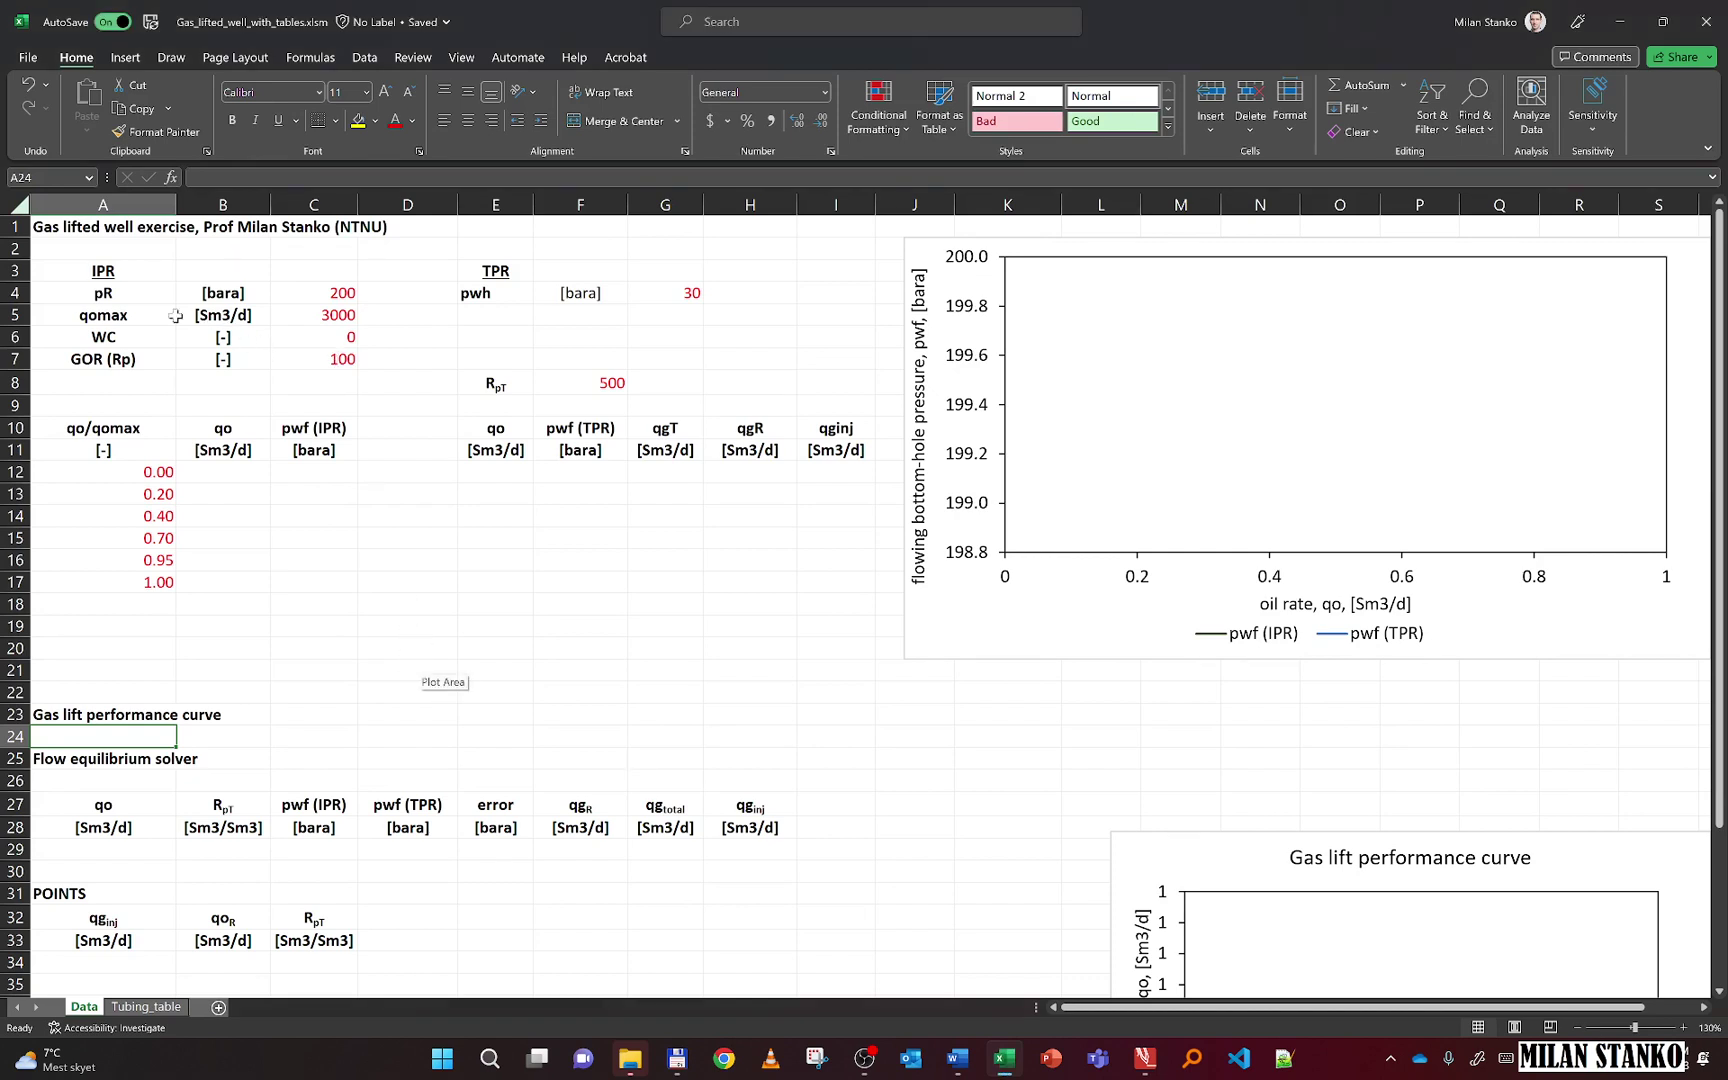
{"action": "left_click", "coordinate": [332, 293]}
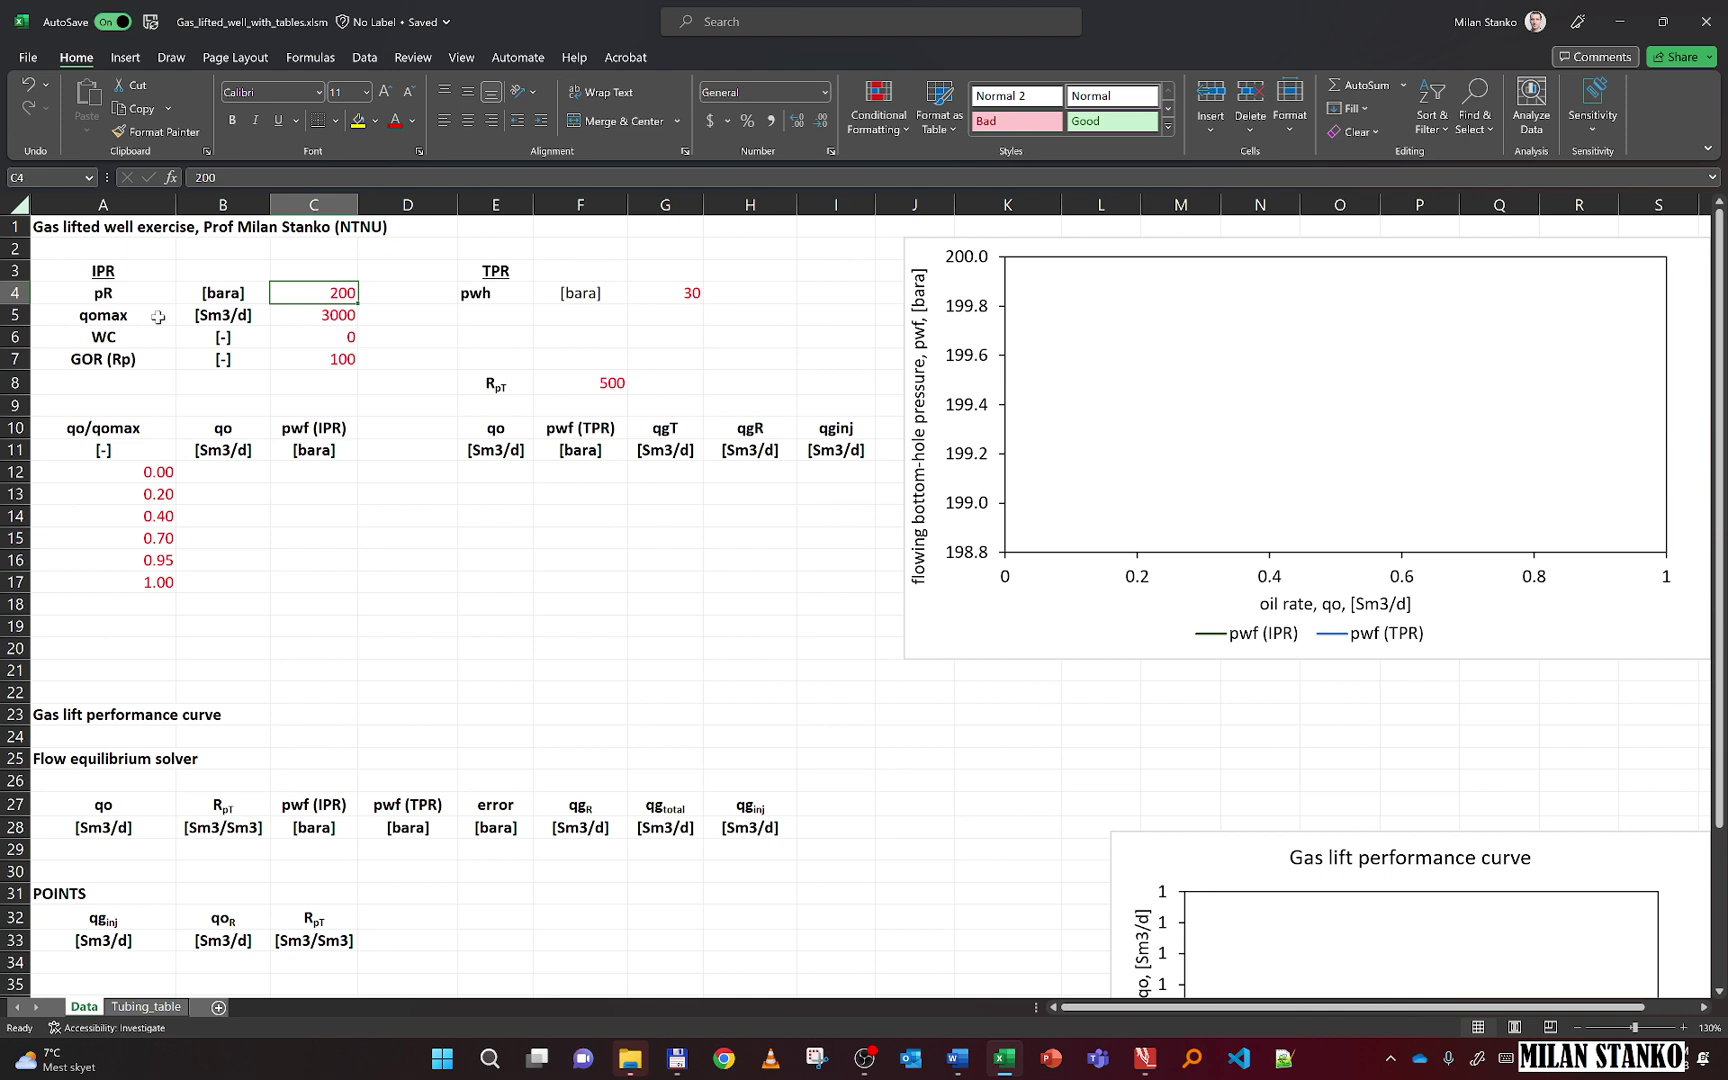
{"action": "left_click", "coordinate": [300, 342]}
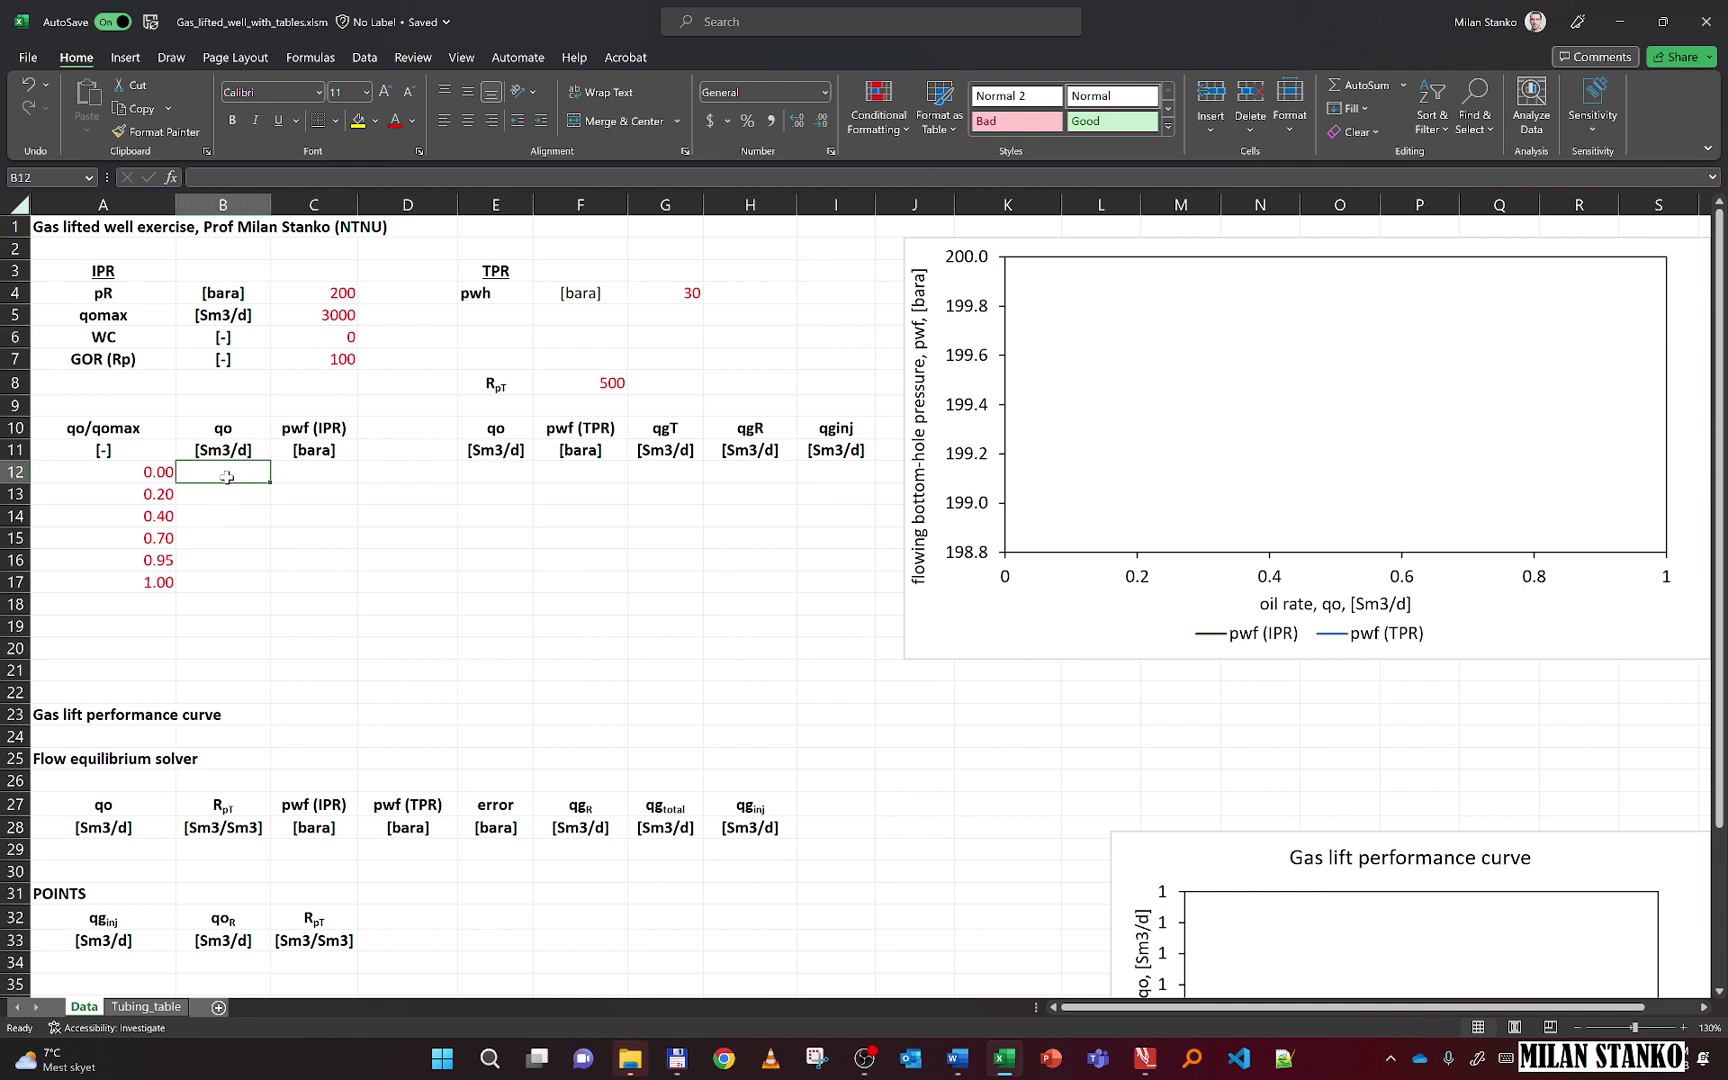
Calculate the oil rate qo in B12 with =A12*$C$5 and fill the formula down to B17
{"action": "type", "text": "="}
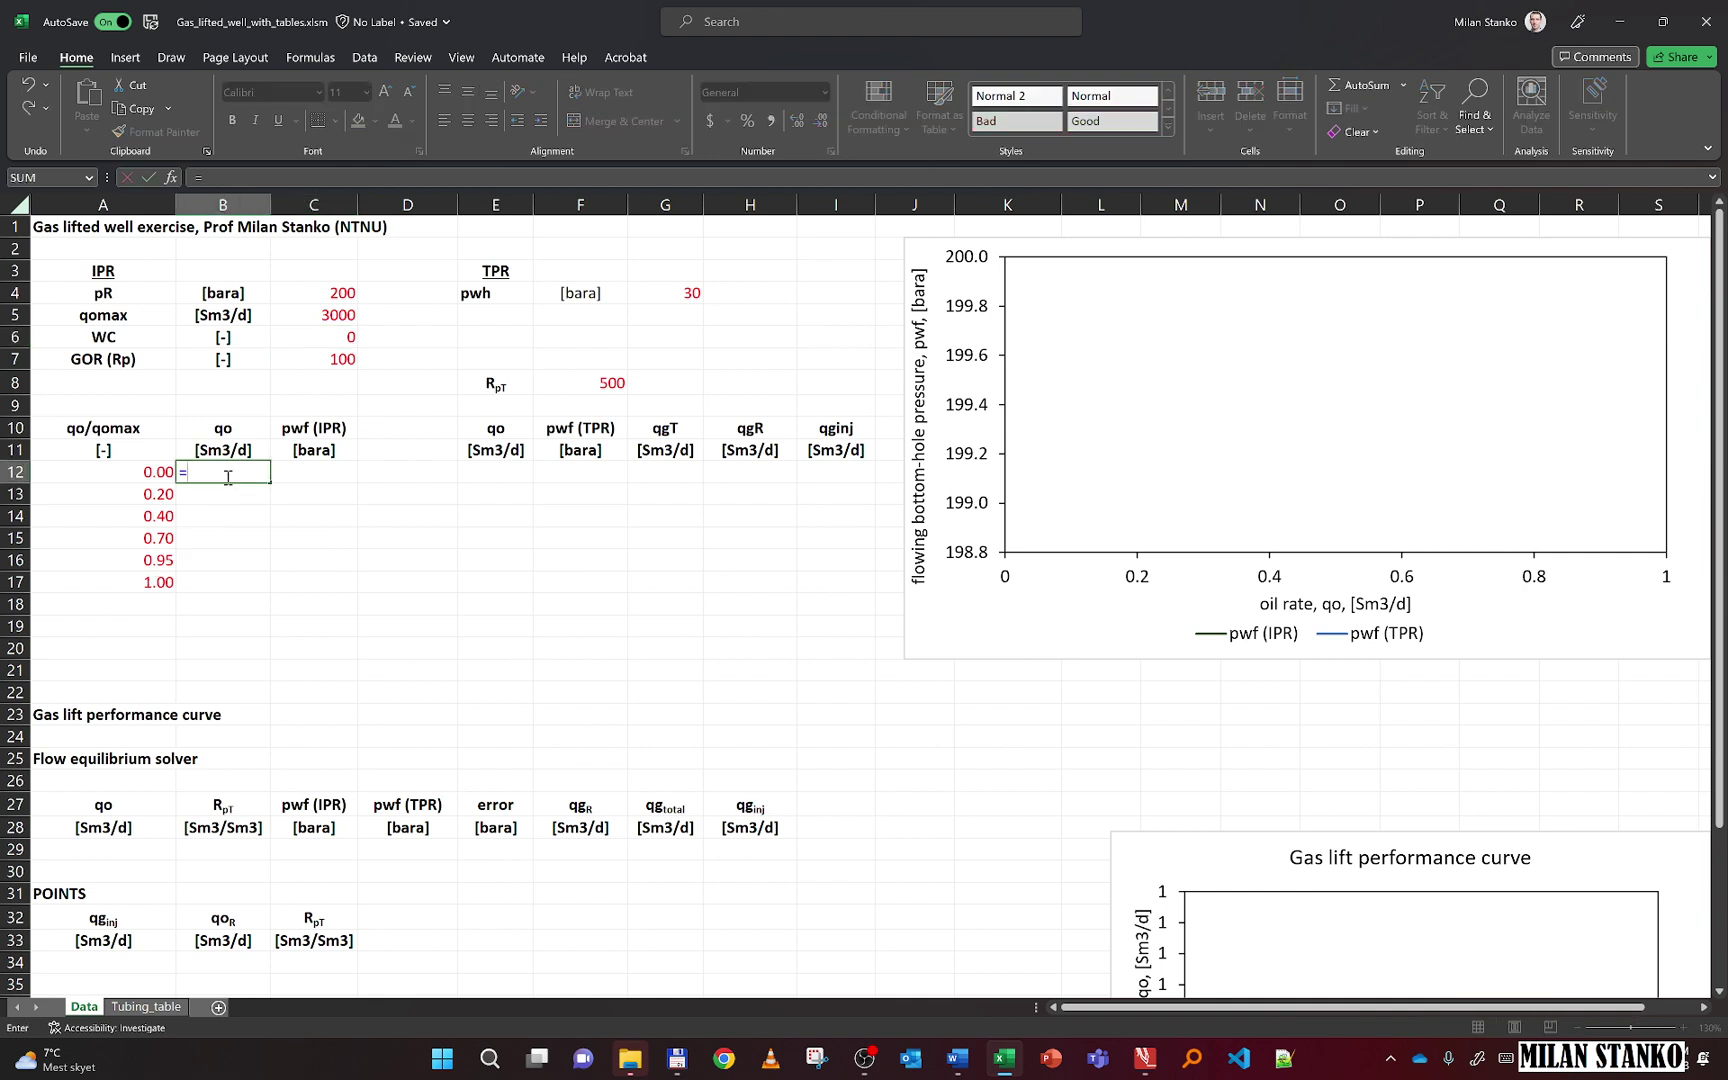
{"action": "left_click", "coordinate": [148, 472]}
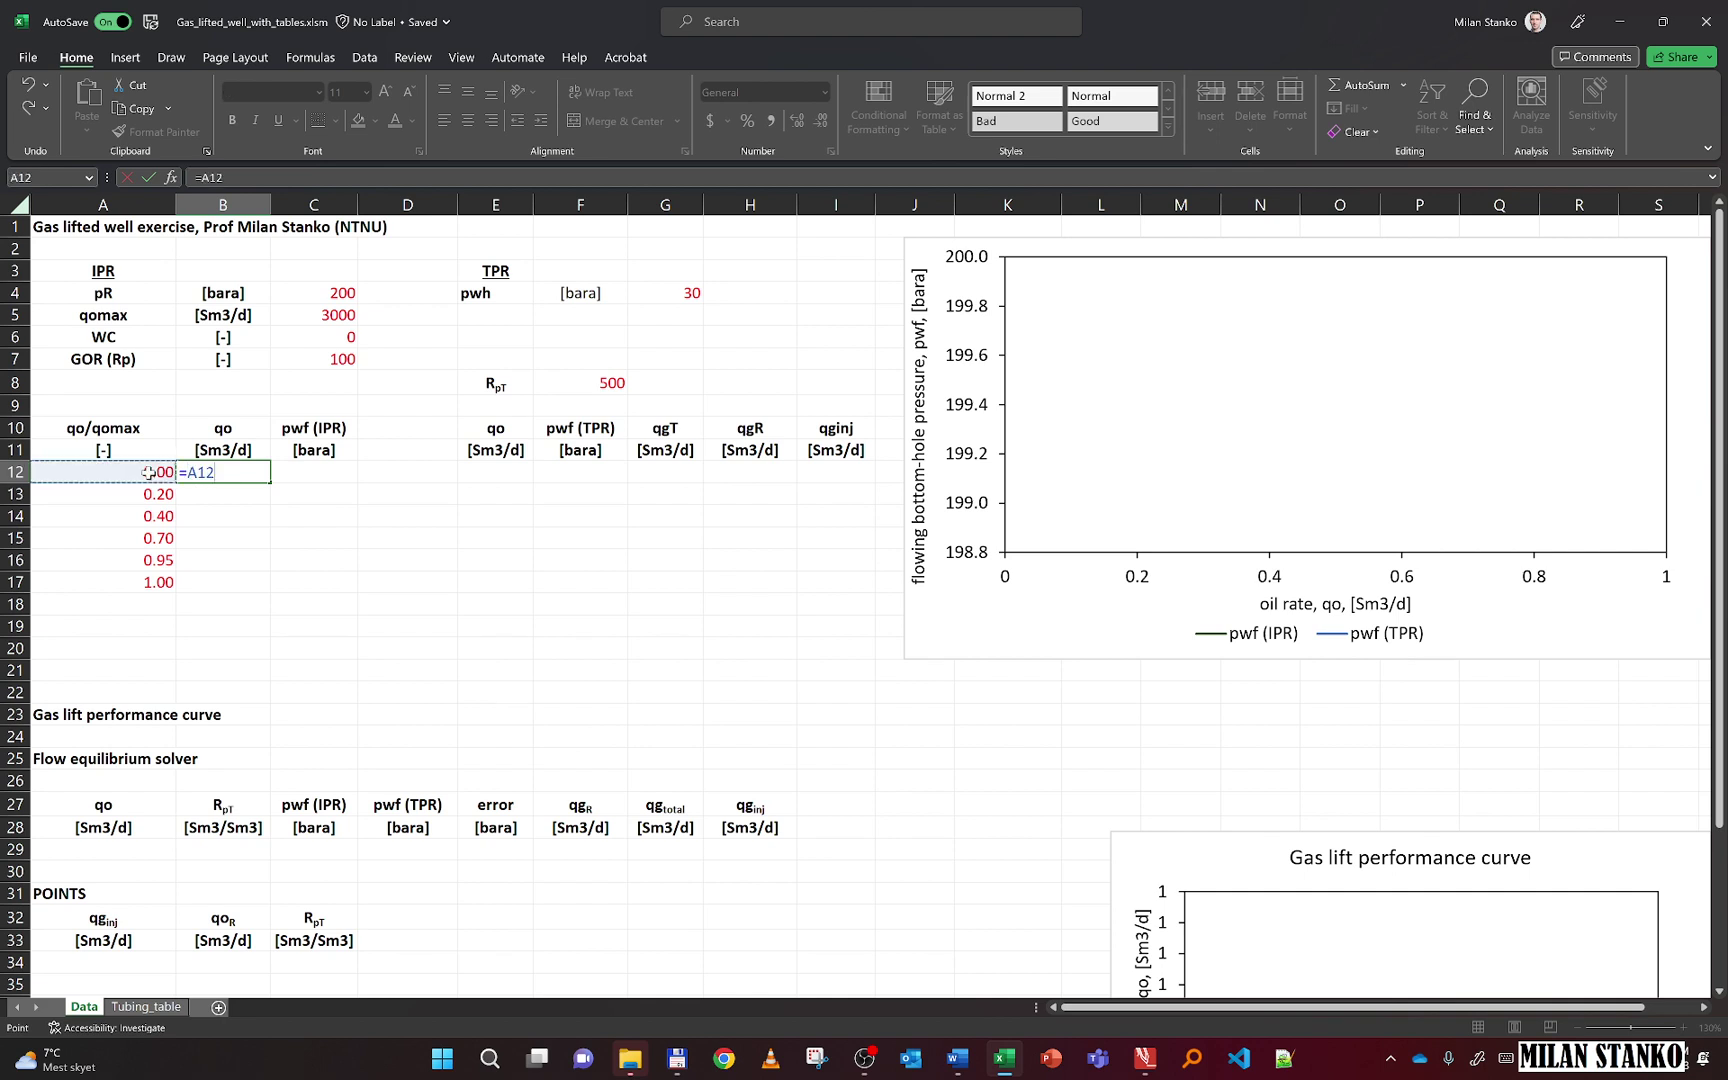
{"action": "type", "text": "*"}
{"action": "left_click", "coordinate": [327, 322]}
{"action": "key", "text": "F4"}
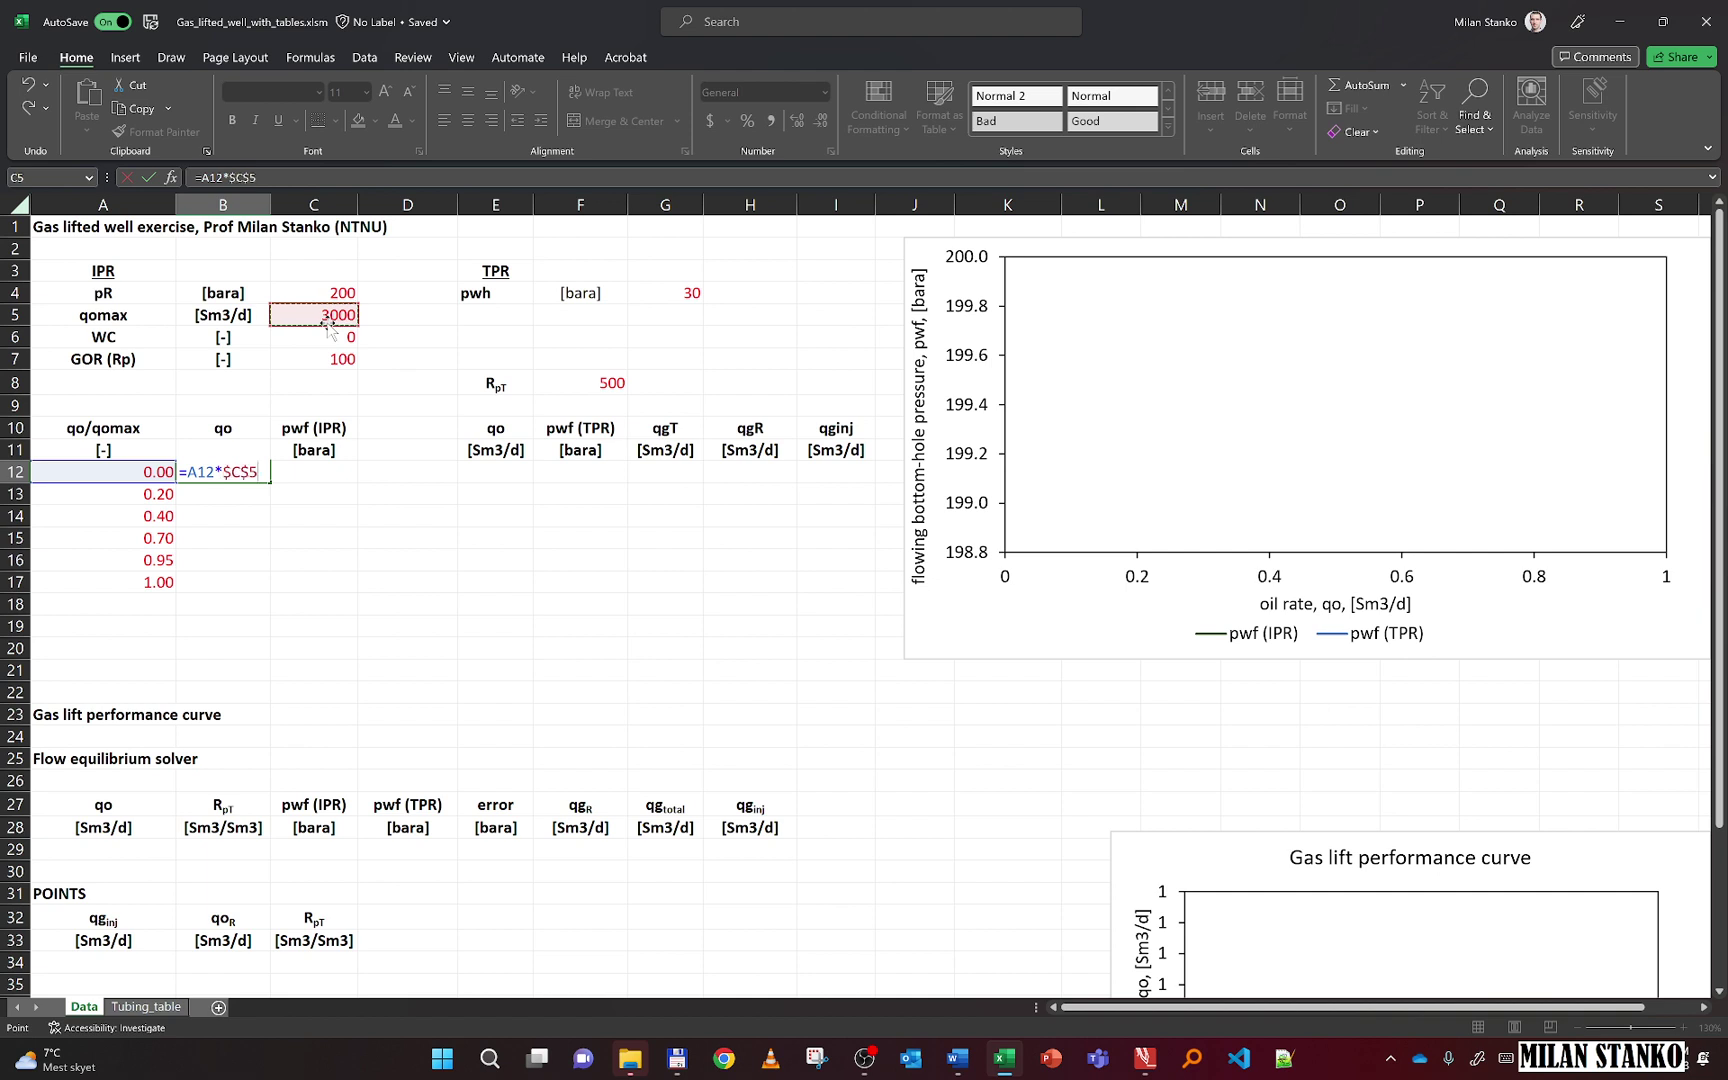
{"action": "key", "text": "Return"}
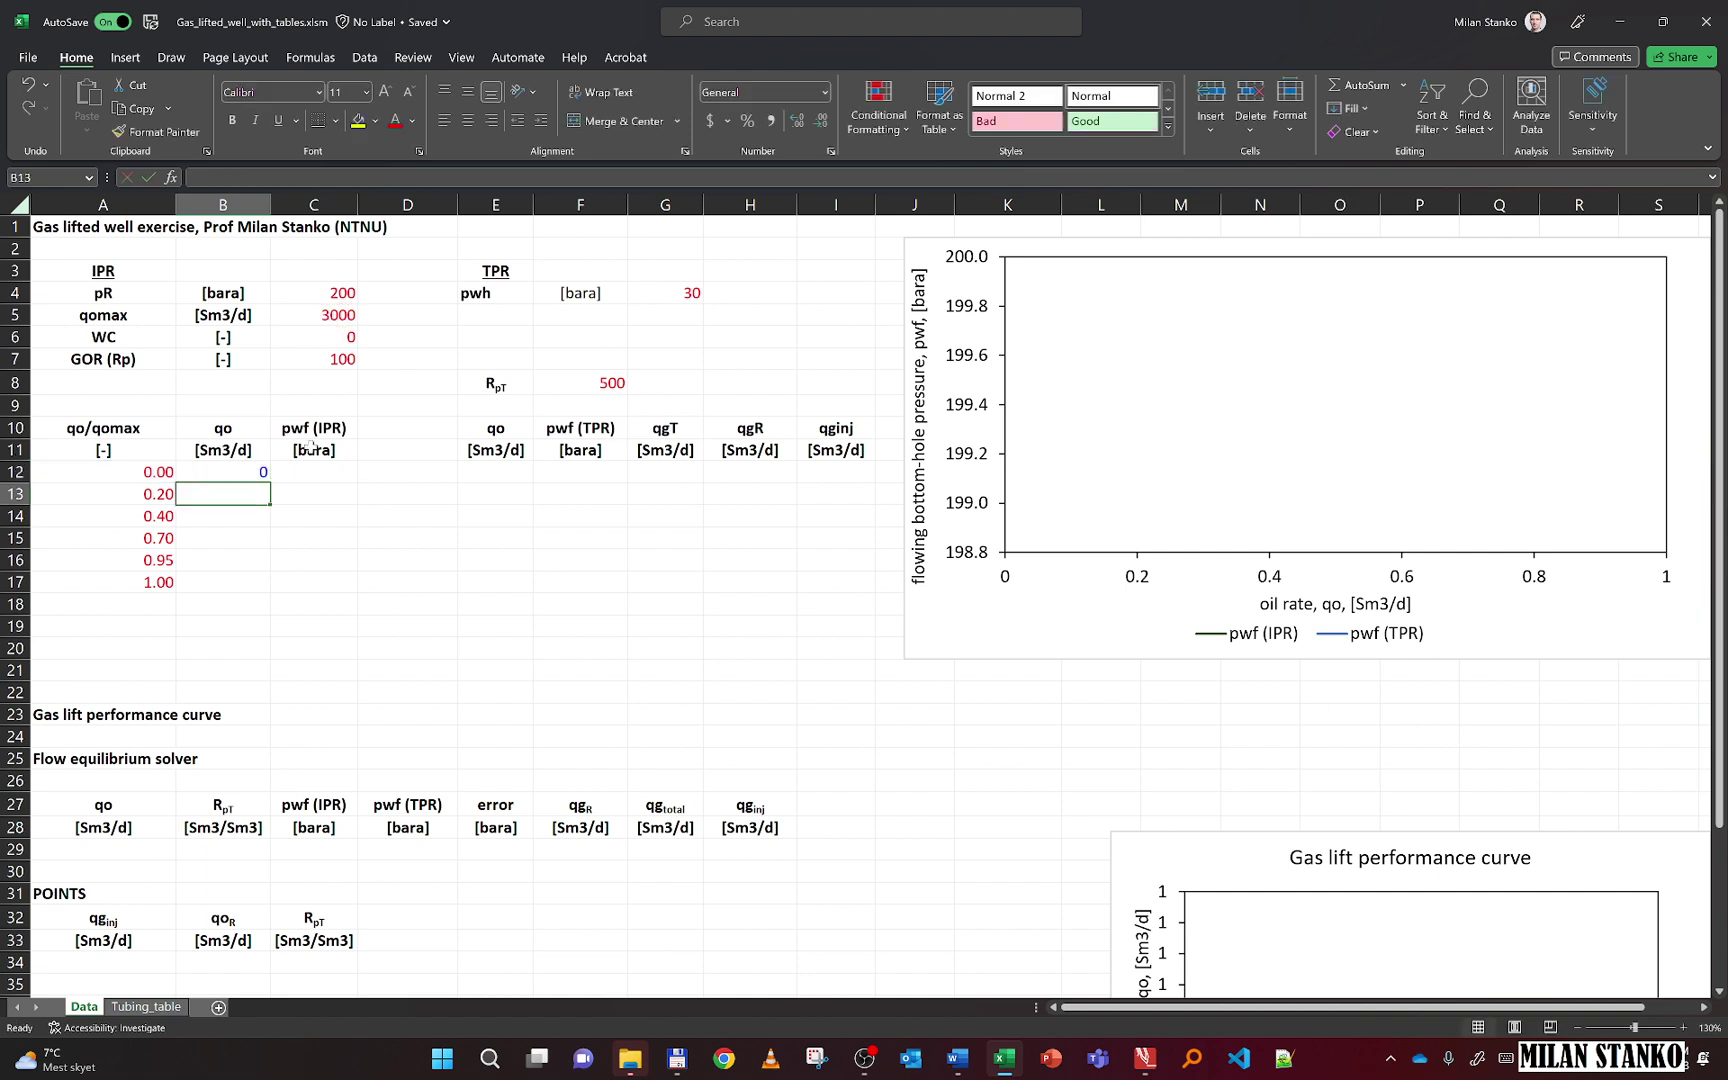
{"action": "left_click", "coordinate": [258, 474]}
{"action": "double_click", "coordinate": [269, 484]}
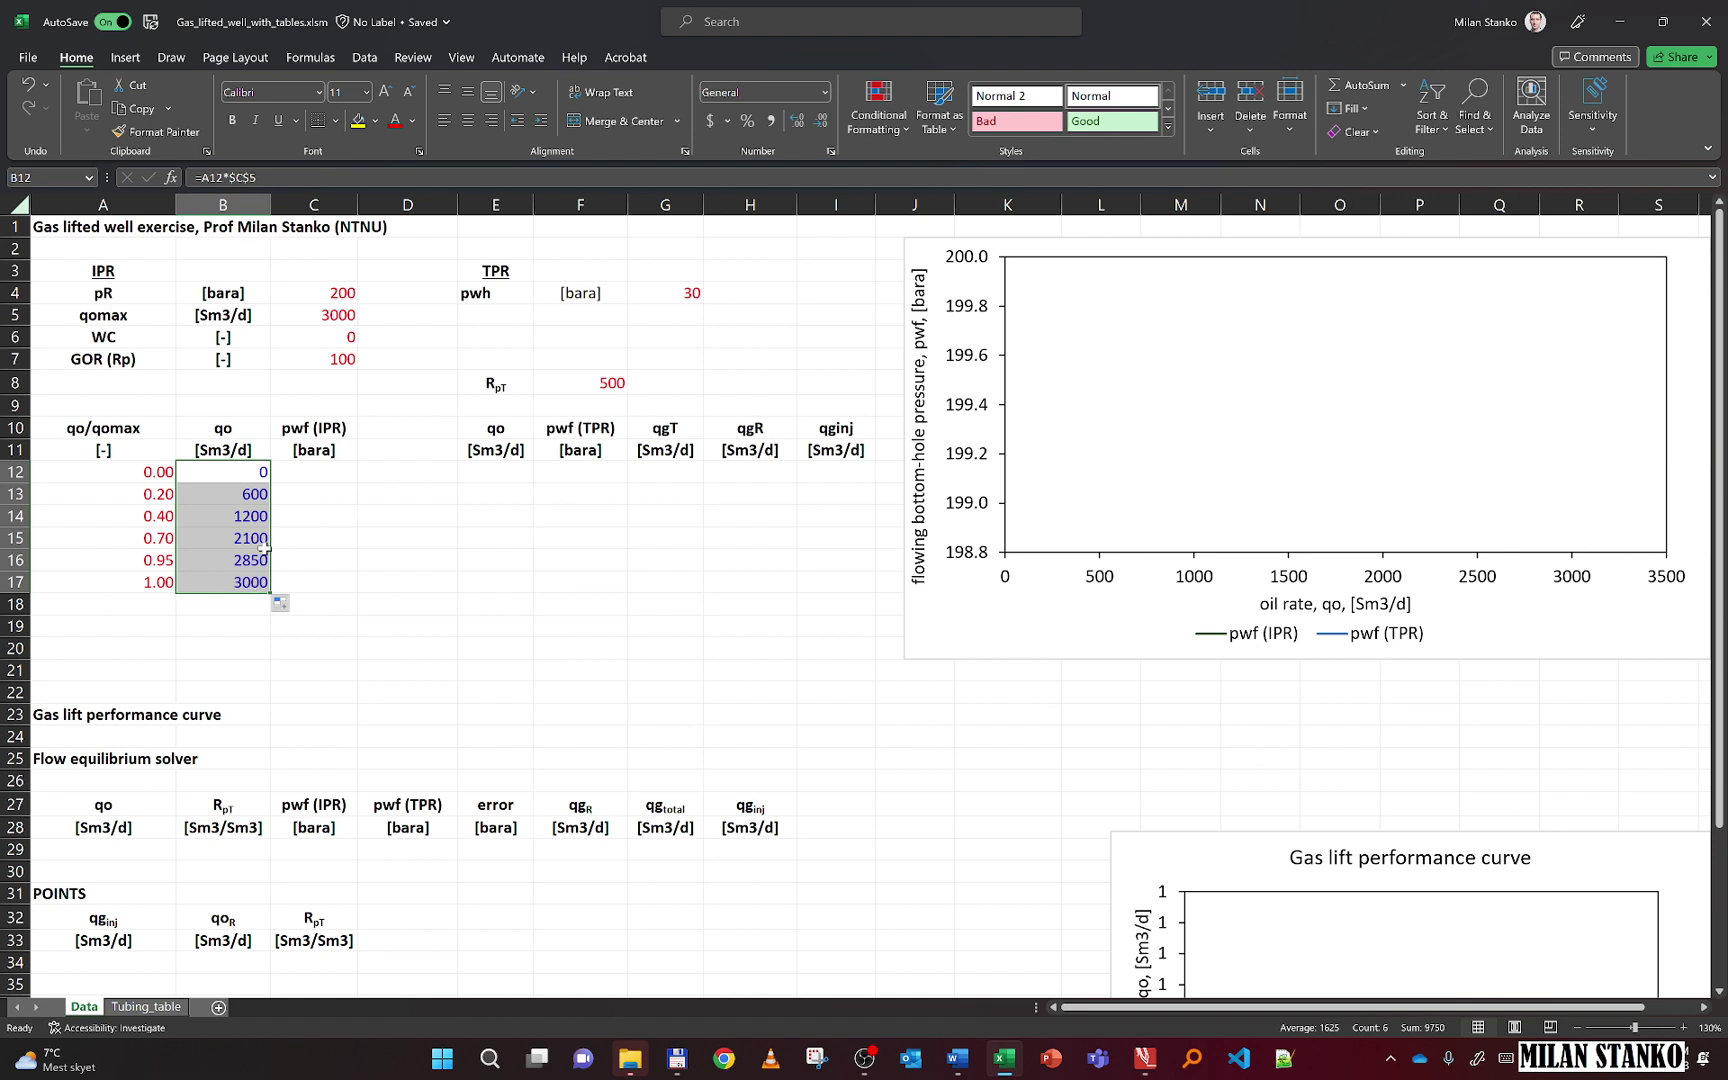
Review the IPR_Fetkovich_pwf function in the VBA editor and compare it with the handwritten IPR equation in PDF Annotator
{"action": "left_click", "coordinate": [311, 474]}
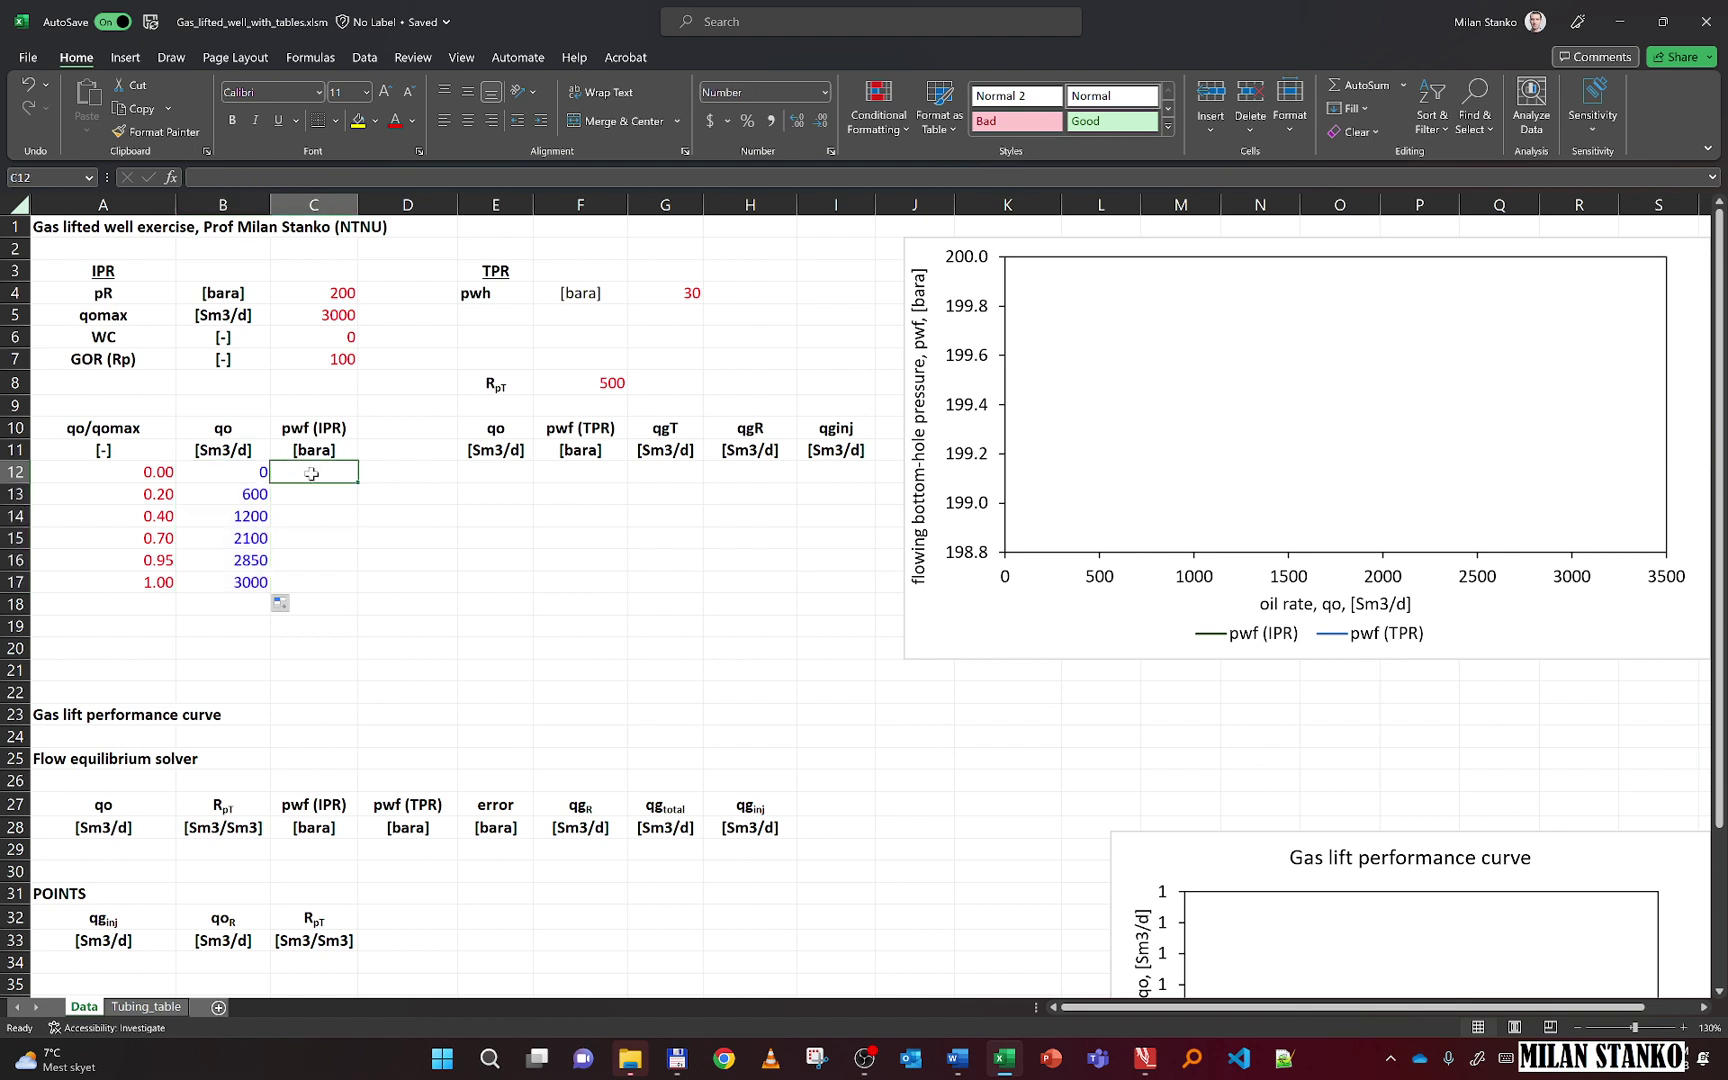
{"action": "key", "text": "alt+F11"}
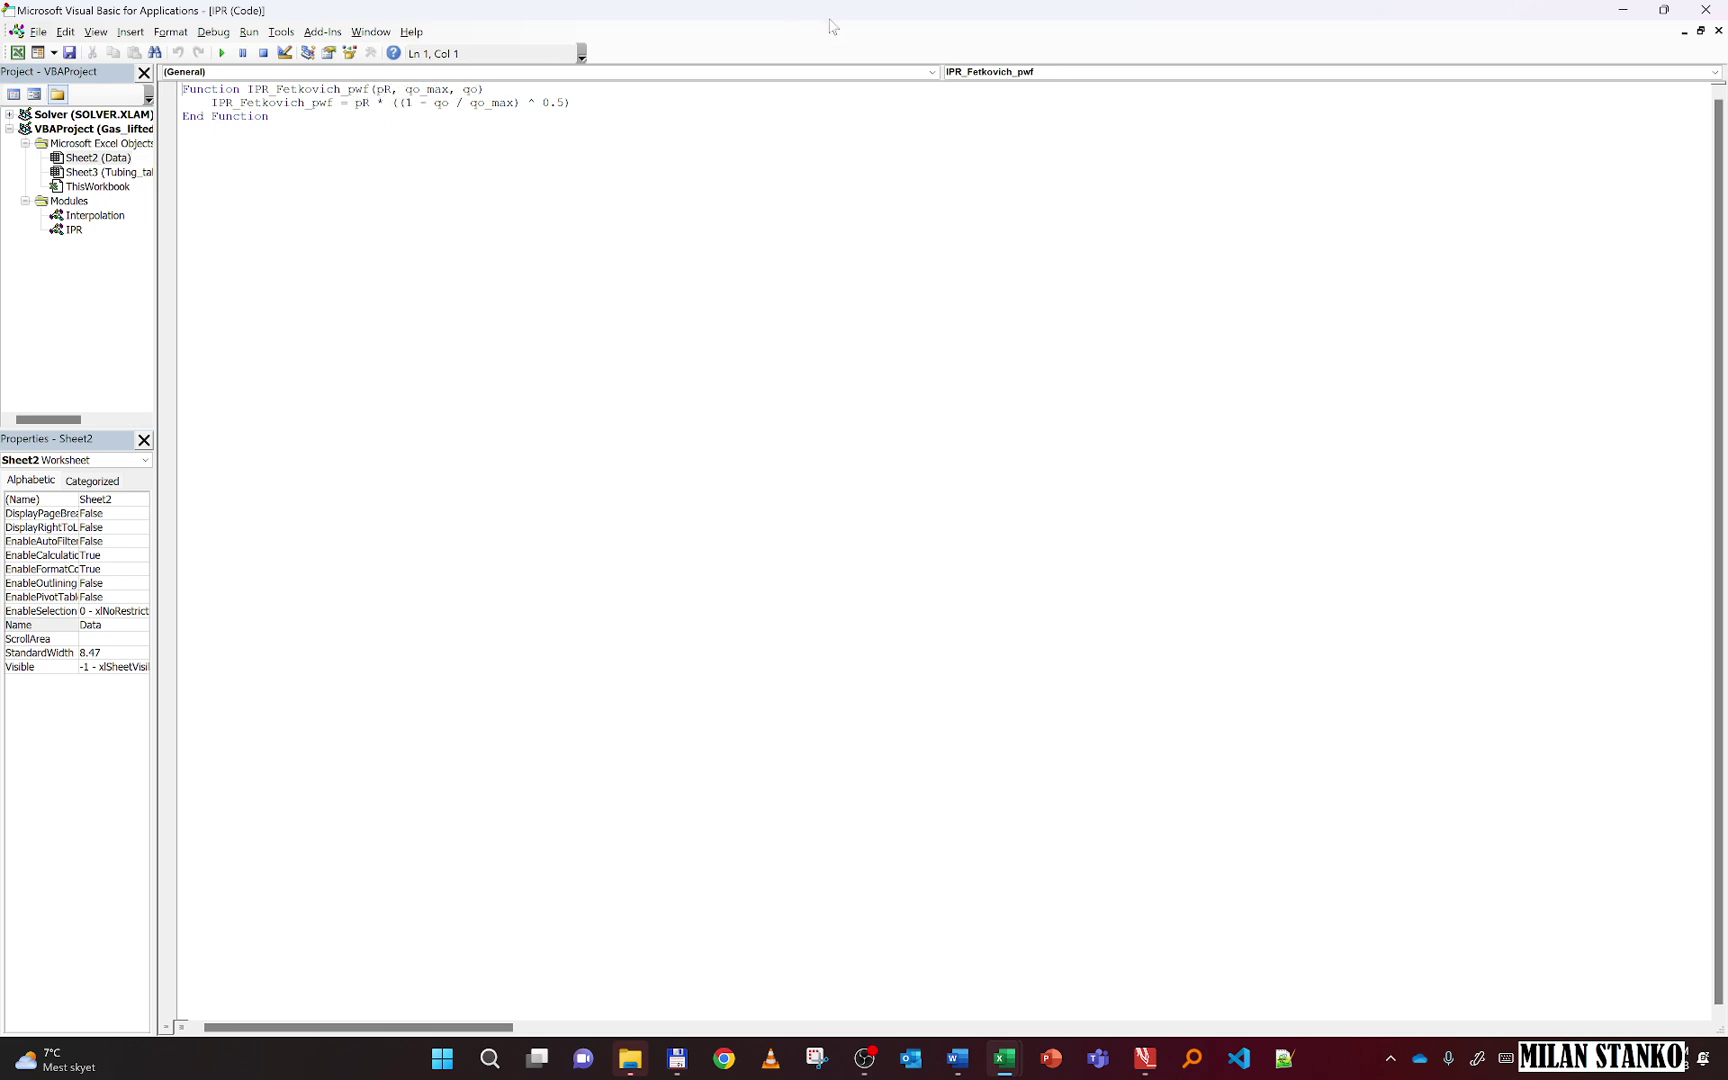
{"action": "left_click", "coordinate": [1636, 17]}
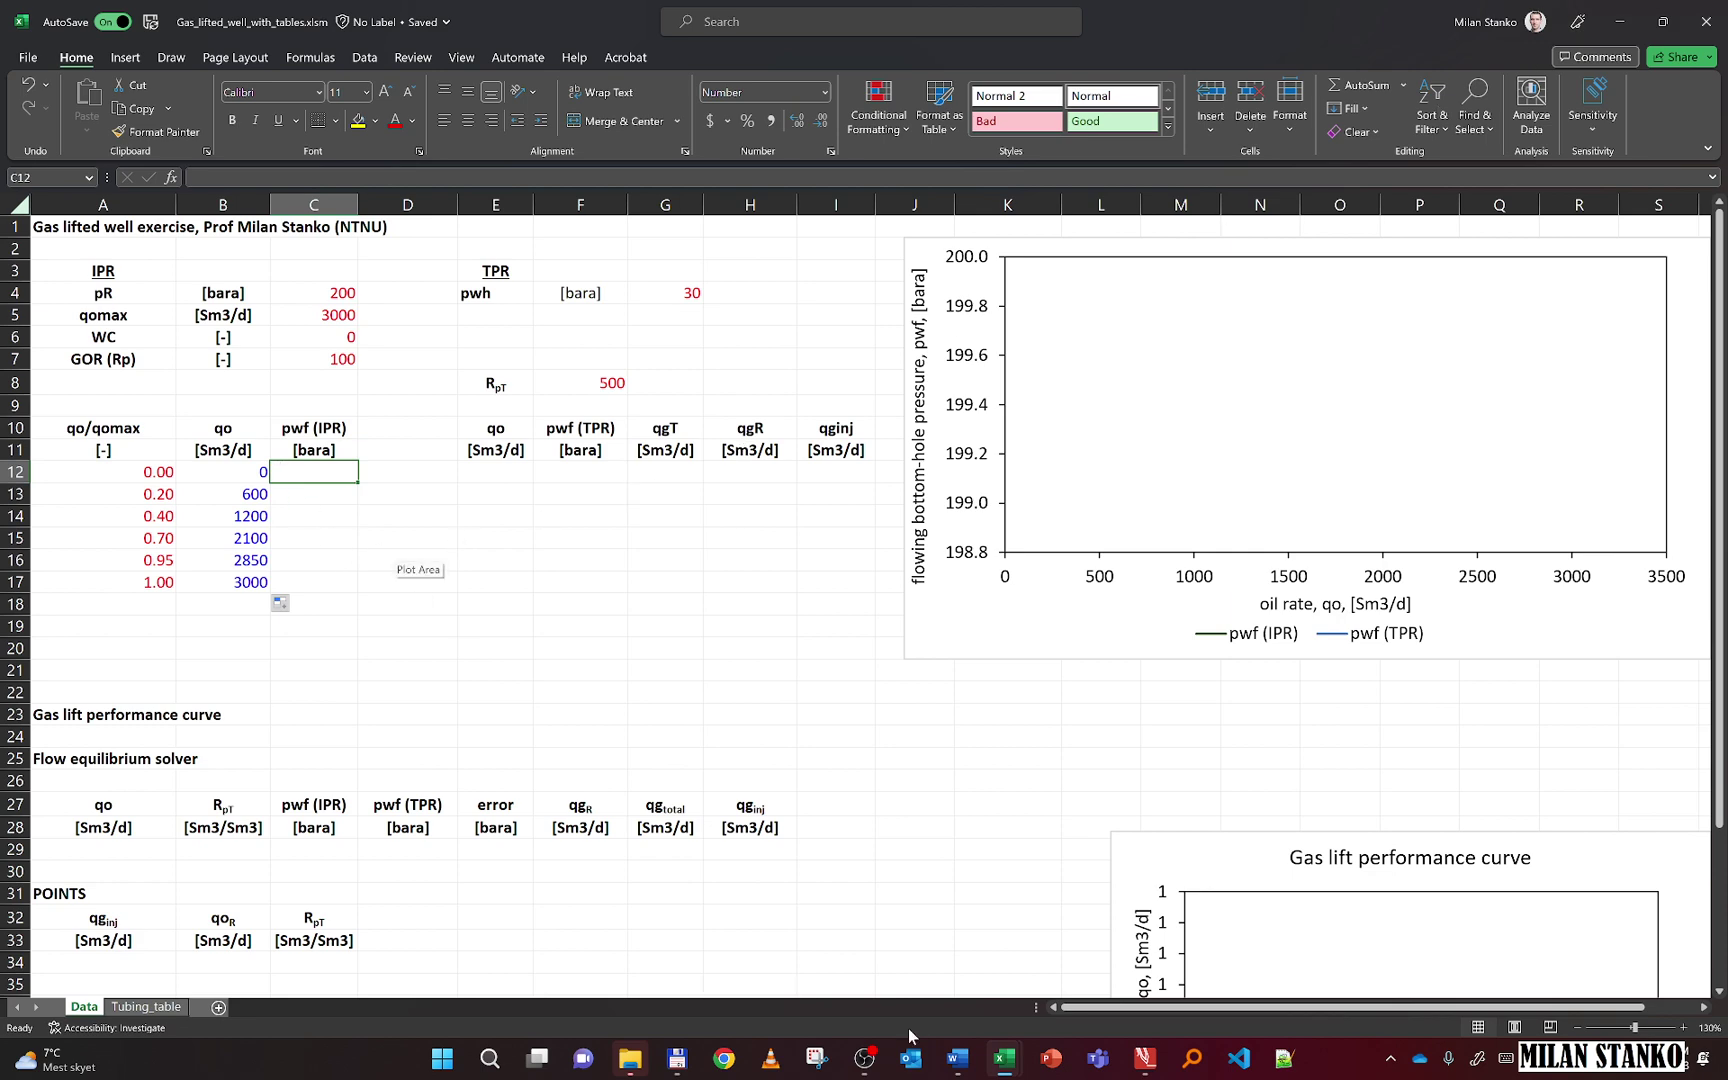
{"action": "left_click", "coordinate": [1141, 1068]}
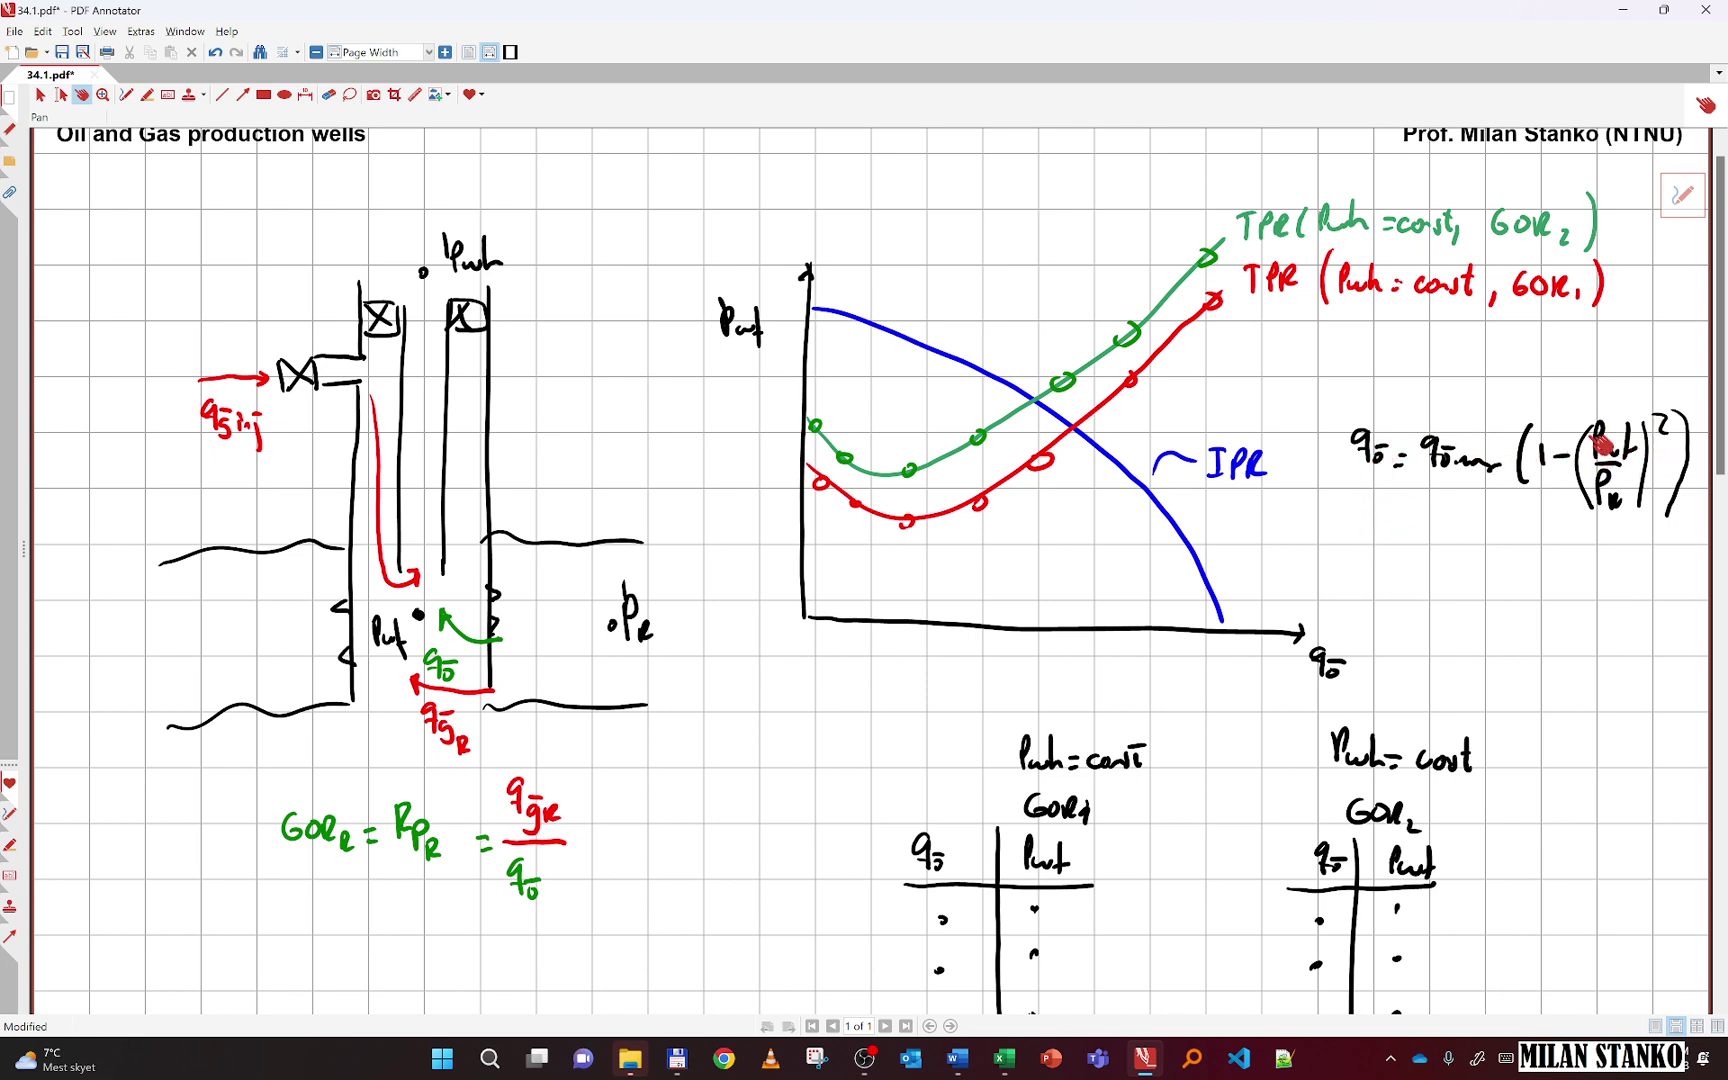
{"action": "left_click", "coordinate": [1626, 11]}
Back in Excel, calculate pwf (IPR) in C12 with =IPR_Fetkovich_pwf($C$4,$C$5,B12) and fill the formula down to C17
{"action": "left_click", "coordinate": [288, 472]}
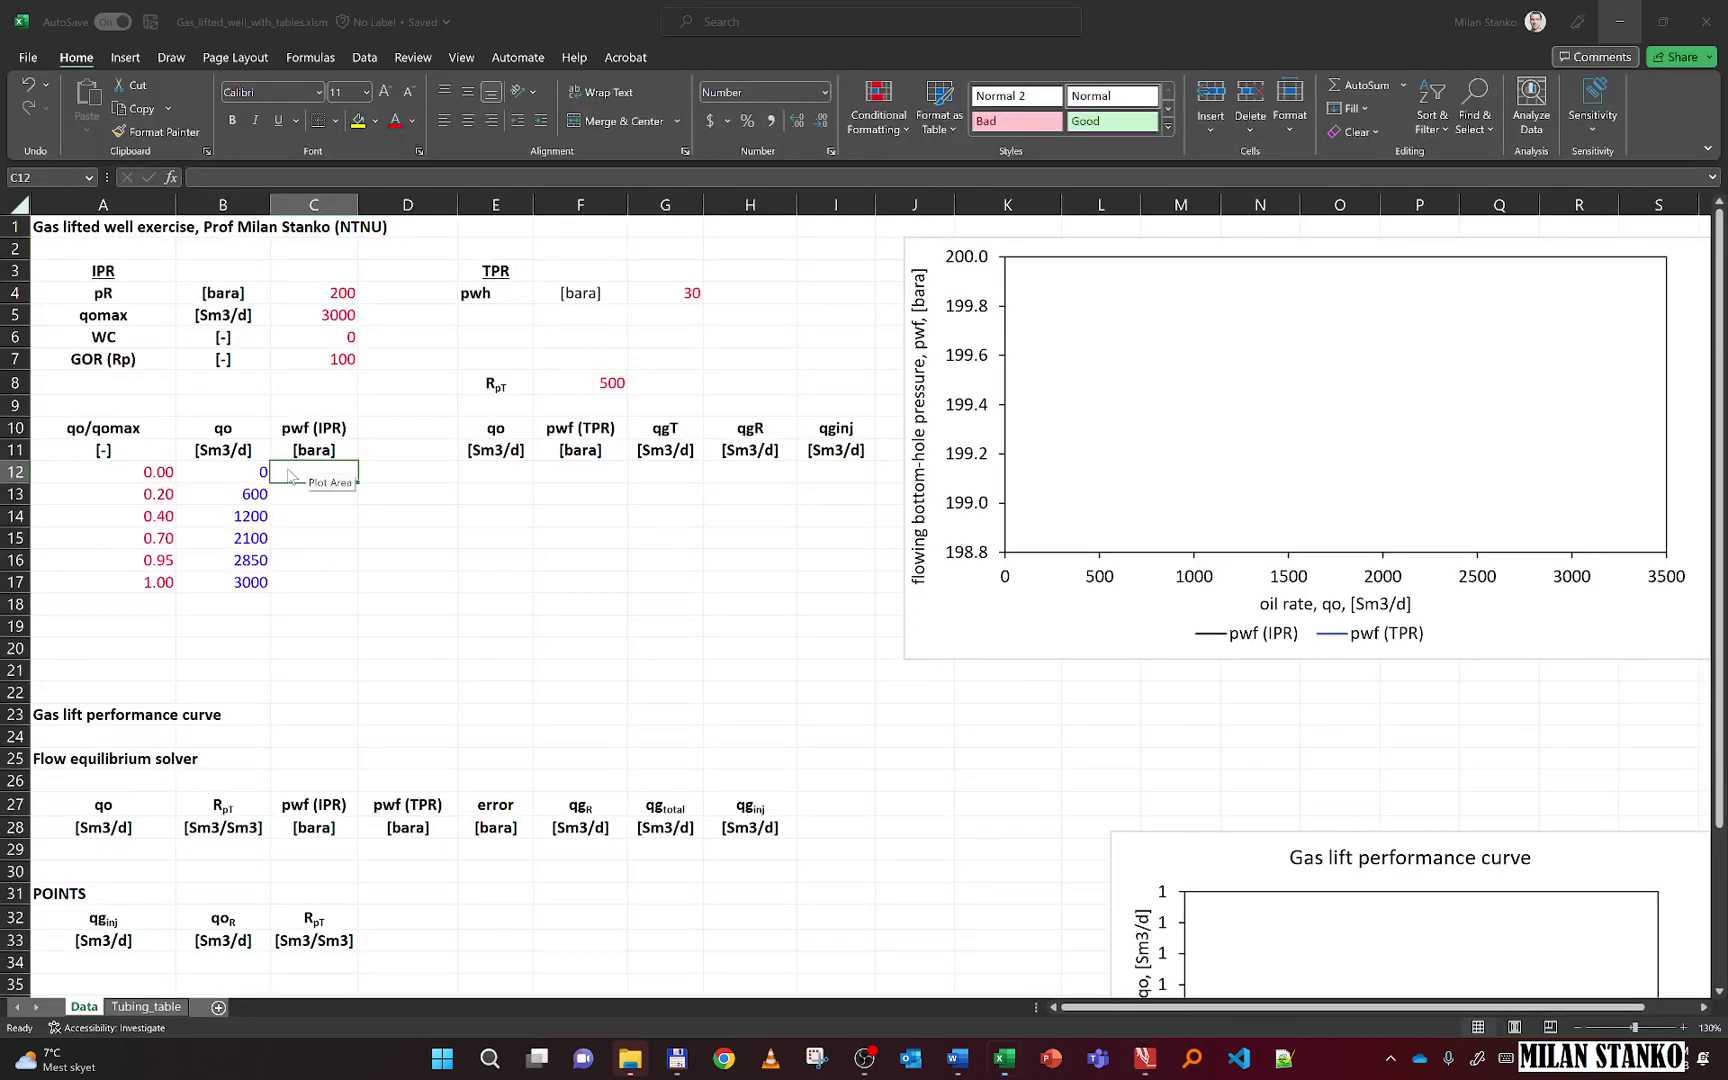
{"action": "type", "text": "=ipr"}
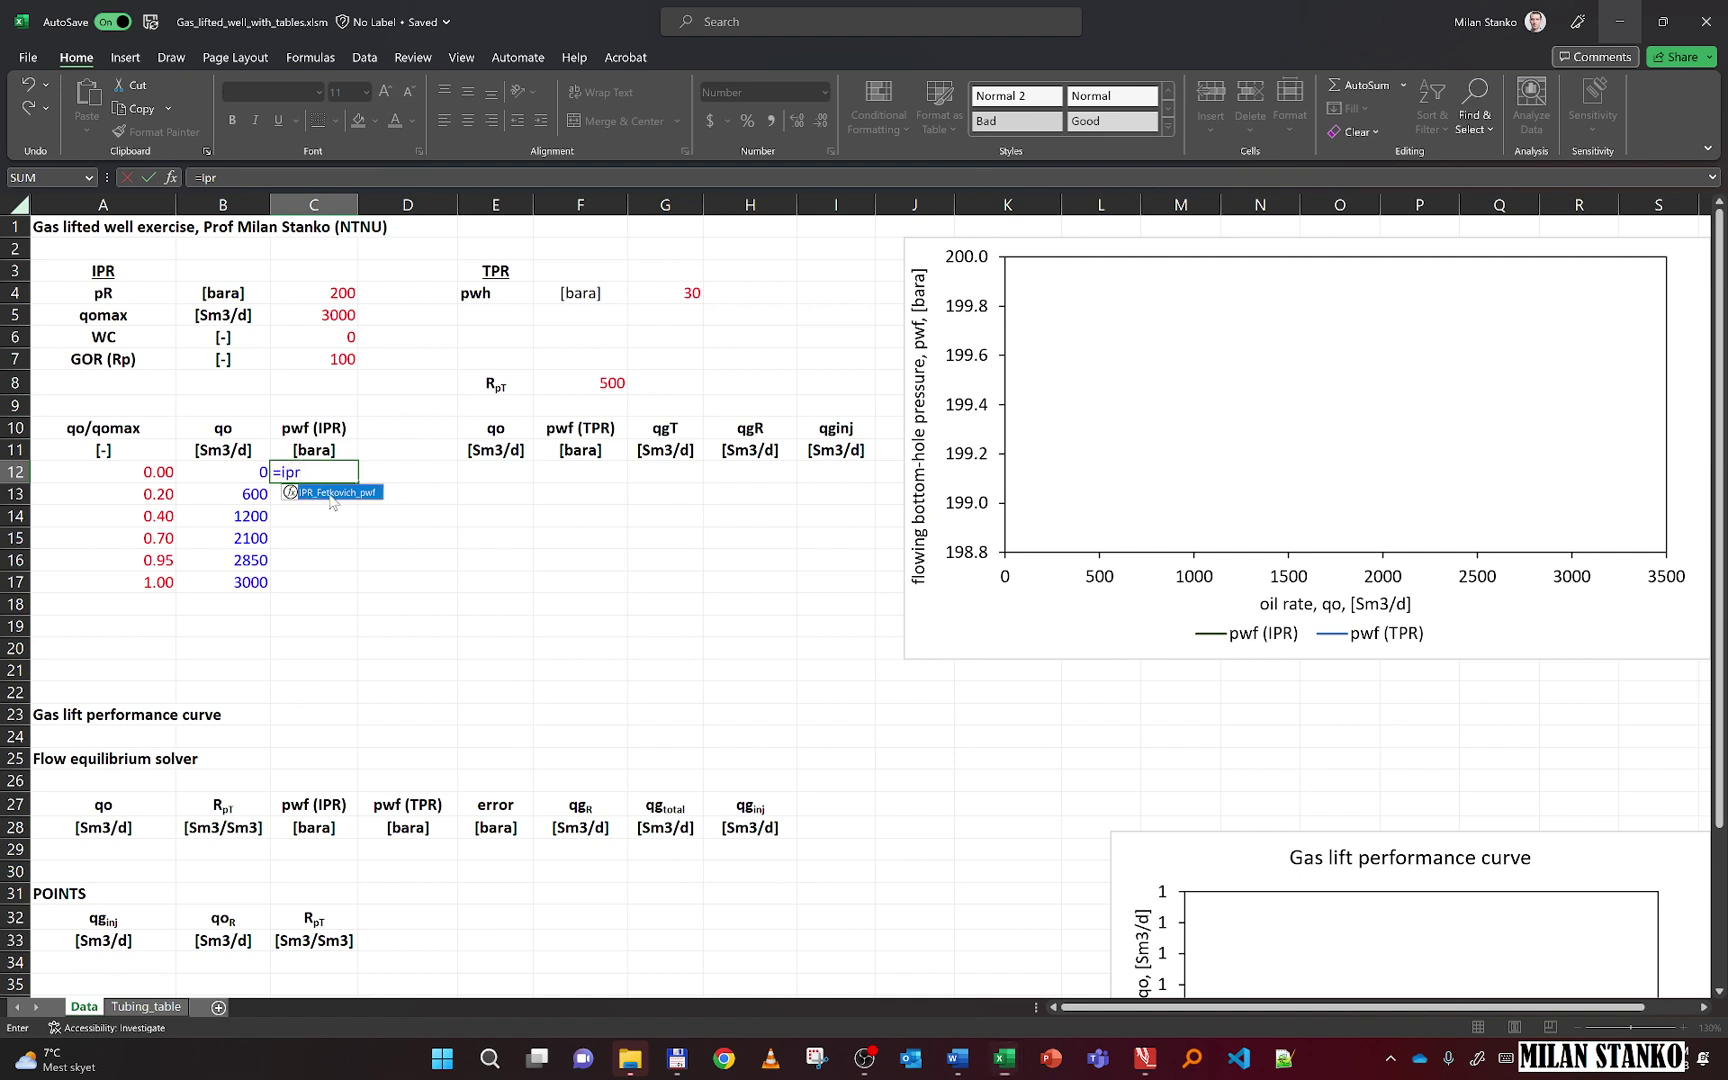
{"action": "double_click", "coordinate": [331, 494]}
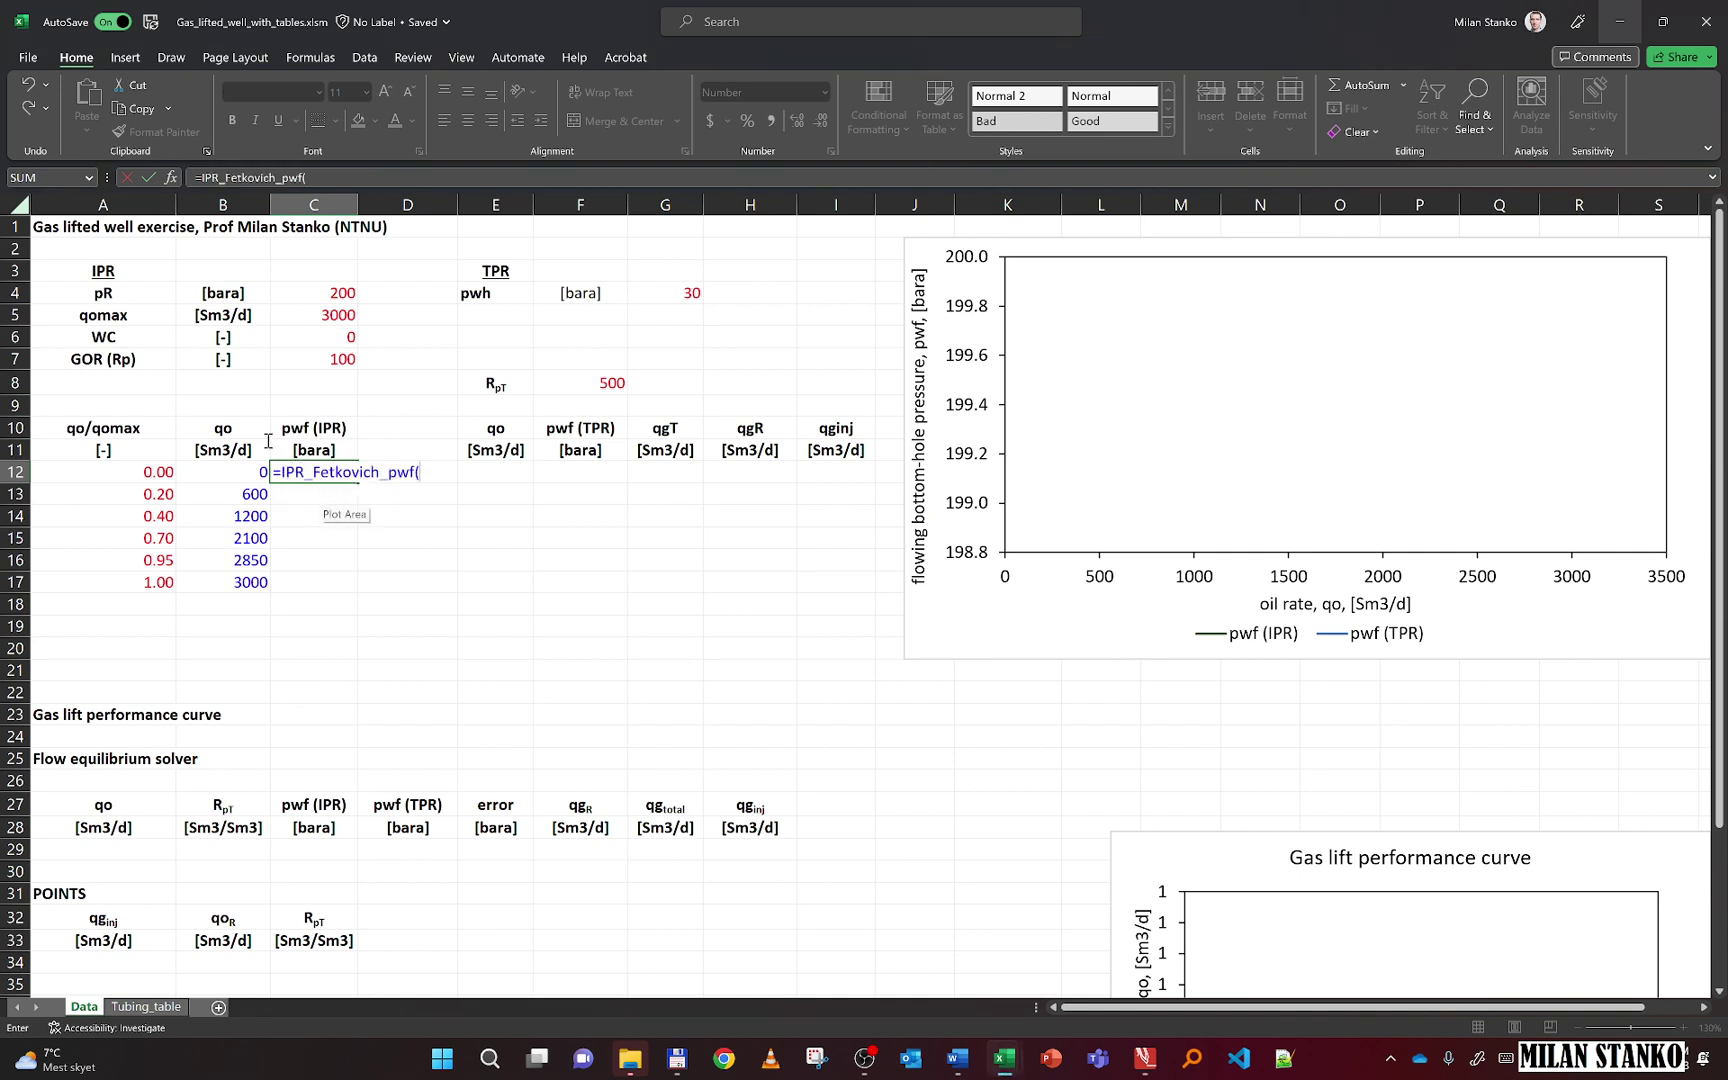
{"action": "left_click", "coordinate": [175, 177]}
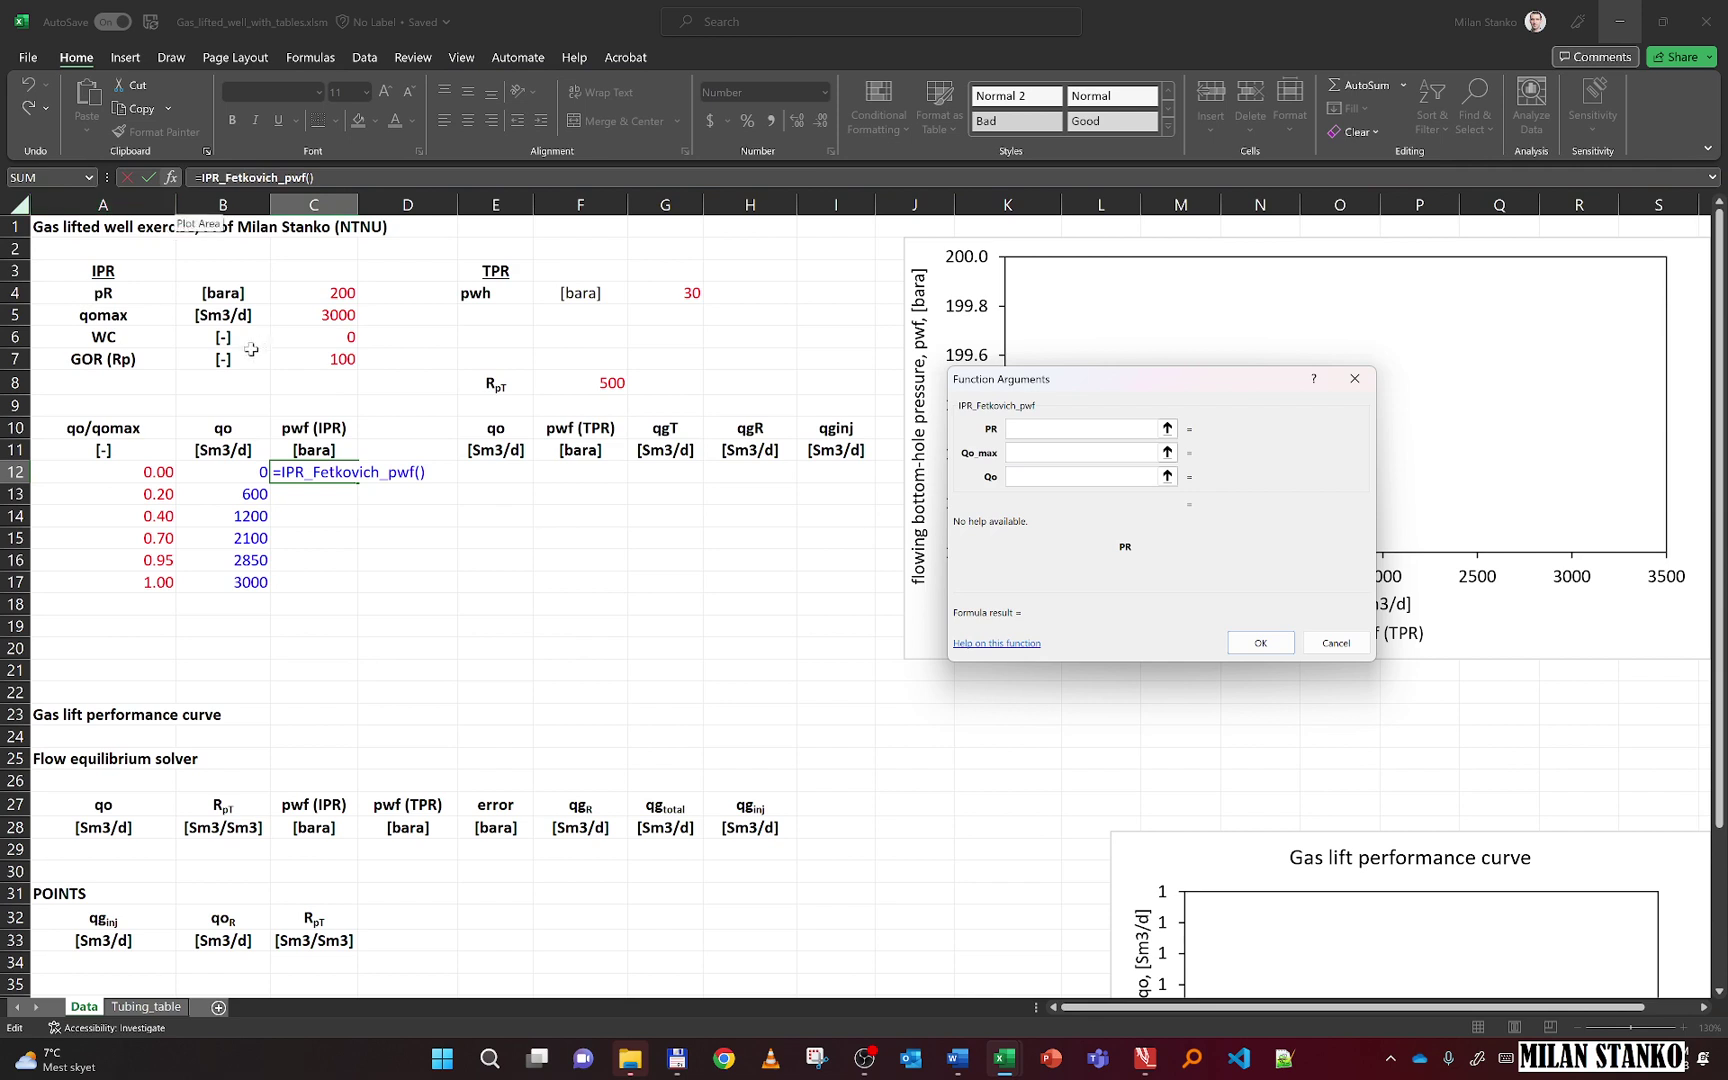
{"action": "left_click", "coordinate": [336, 292]}
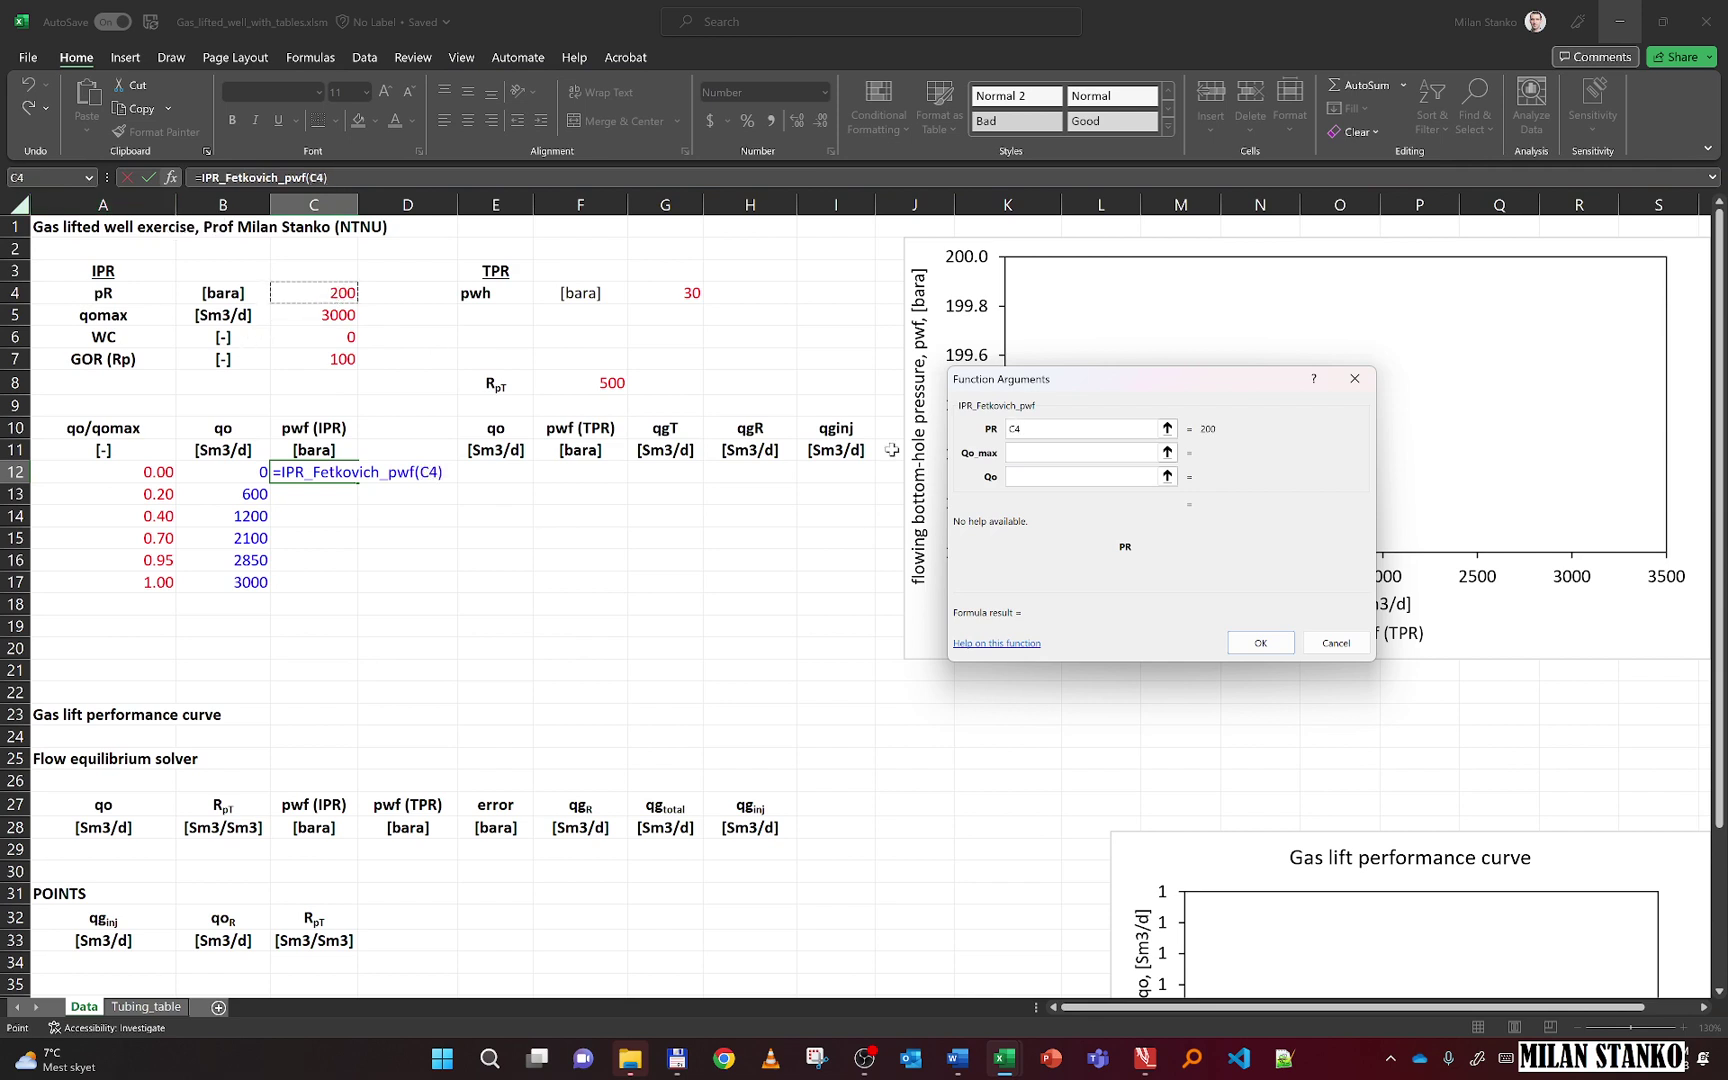
{"action": "key", "text": "F4"}
{"action": "left_click", "coordinate": [1021, 452]}
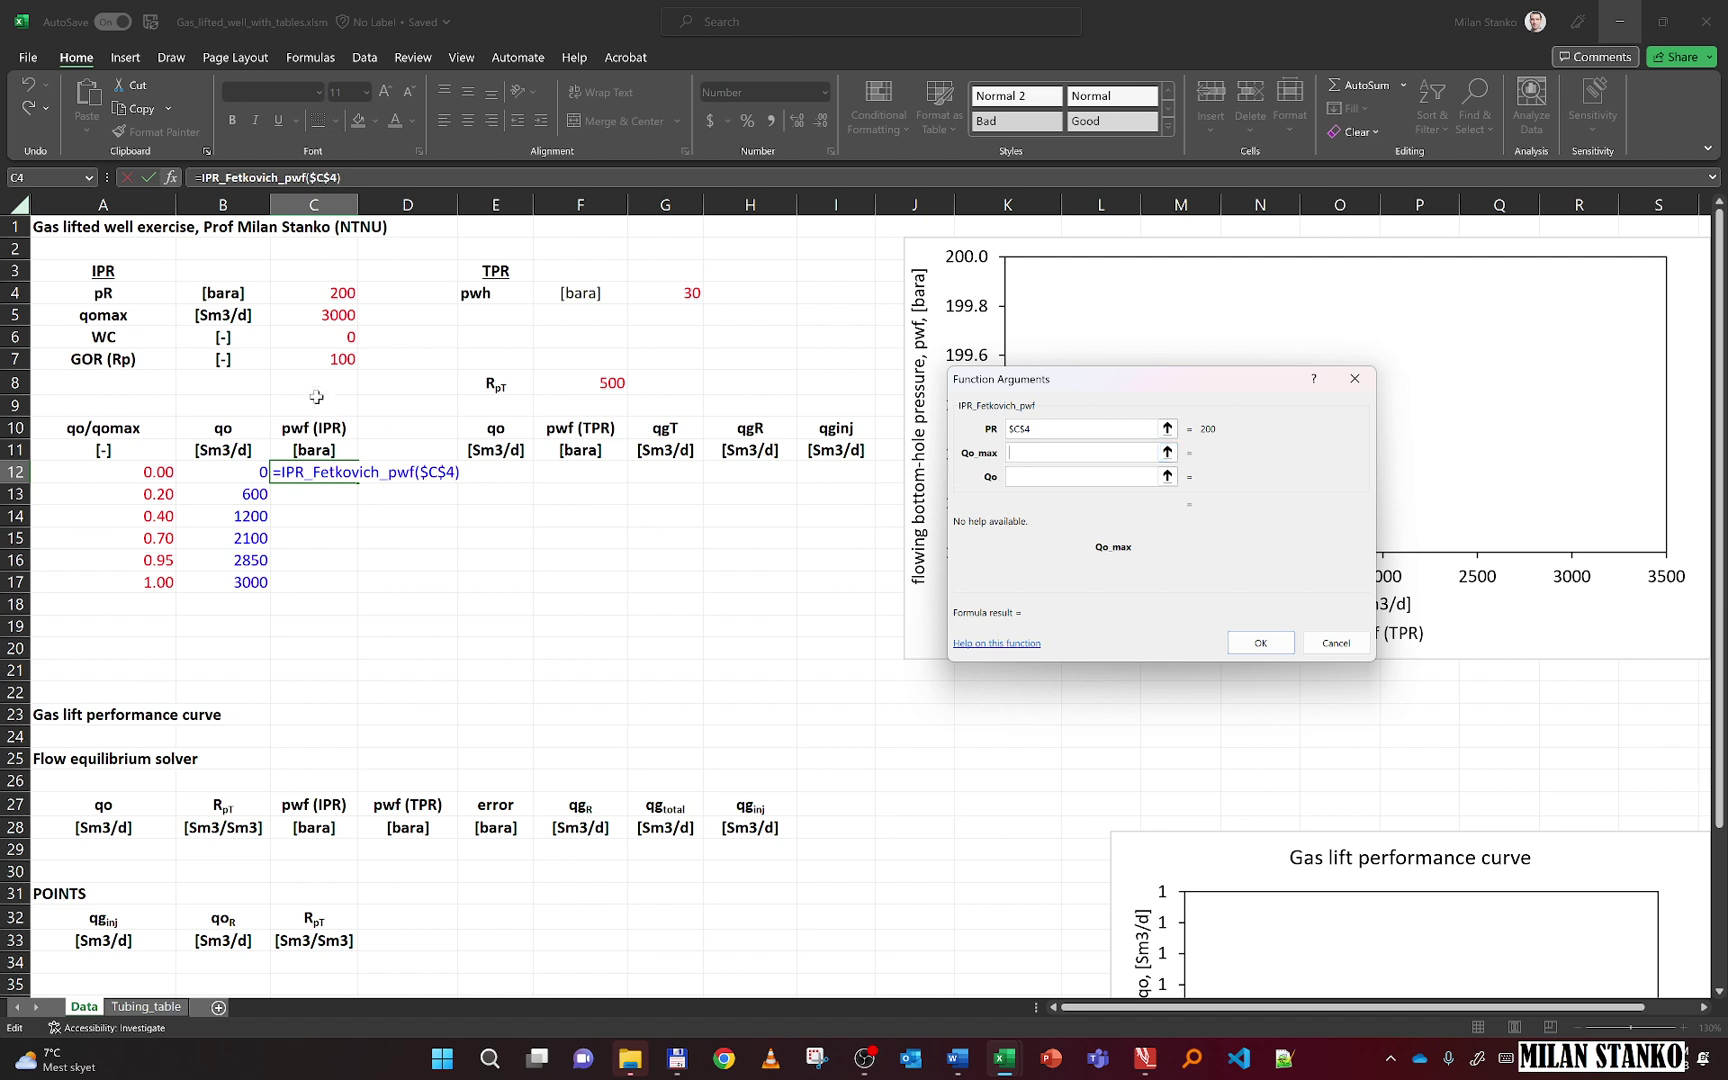
{"action": "left_click", "coordinate": [335, 316]}
{"action": "key", "text": "F4"}
{"action": "left_click", "coordinate": [1060, 476]}
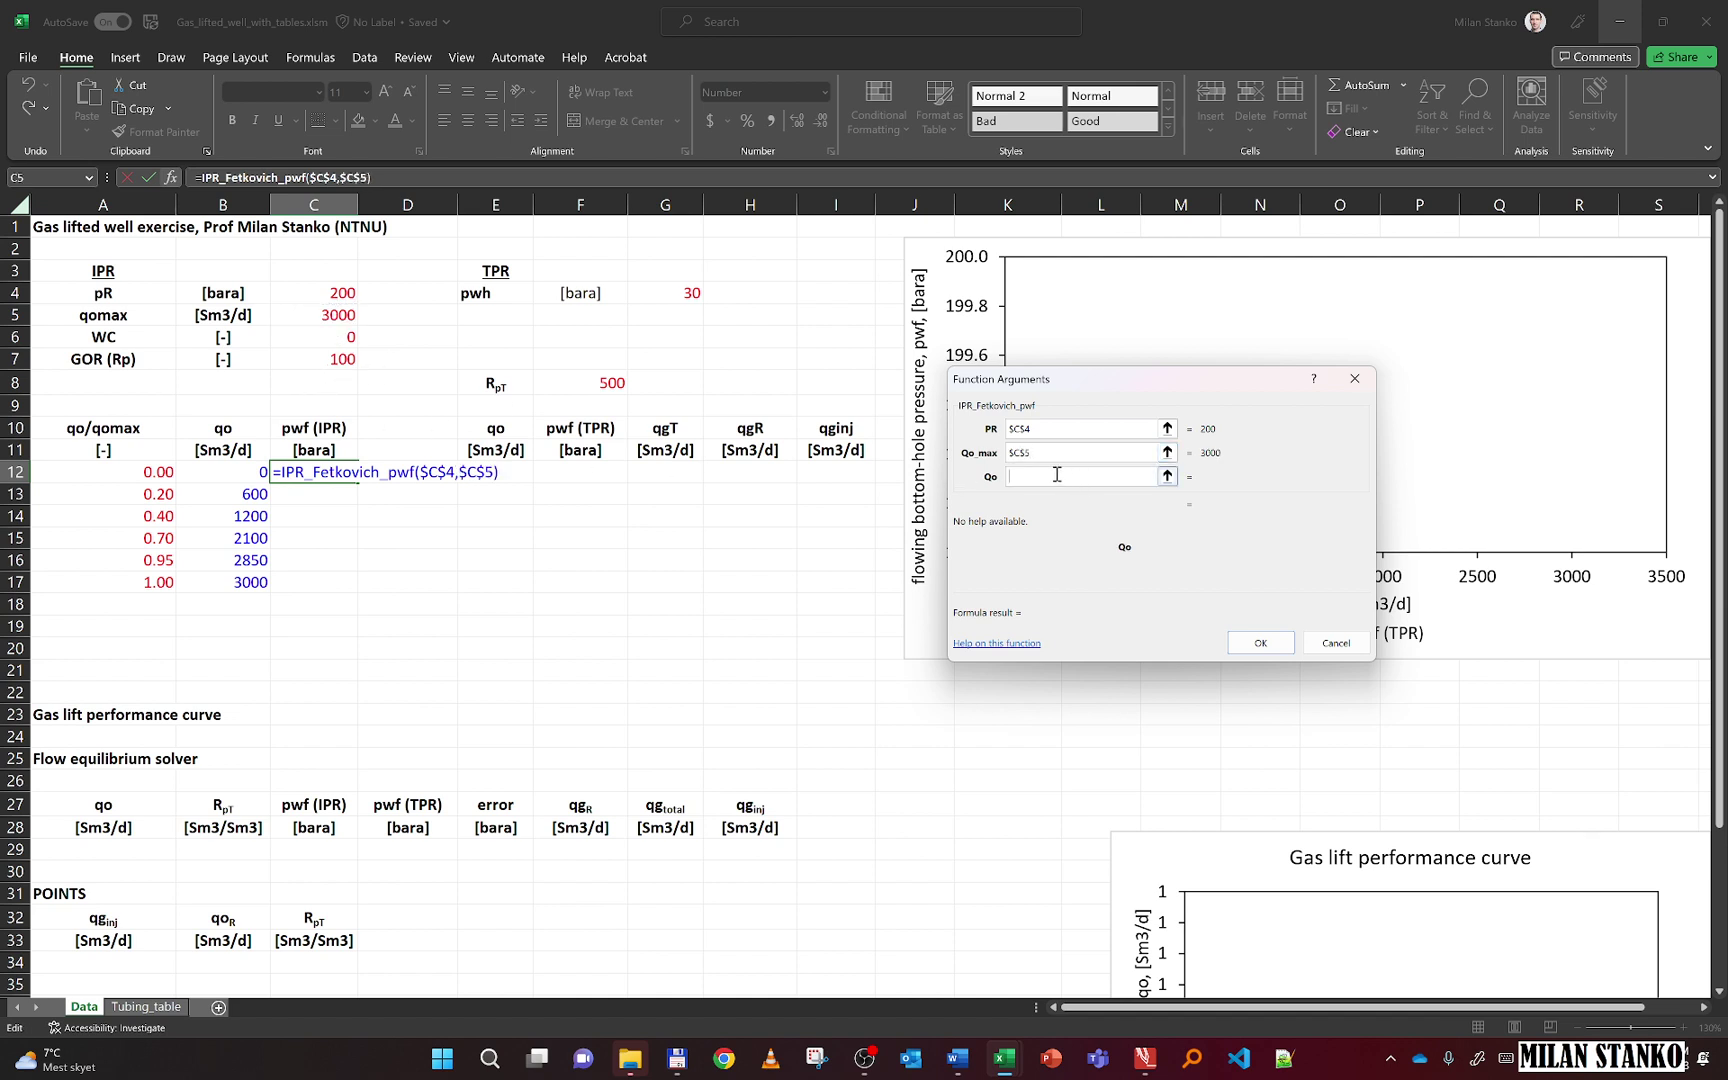
{"action": "left_click", "coordinate": [245, 472]}
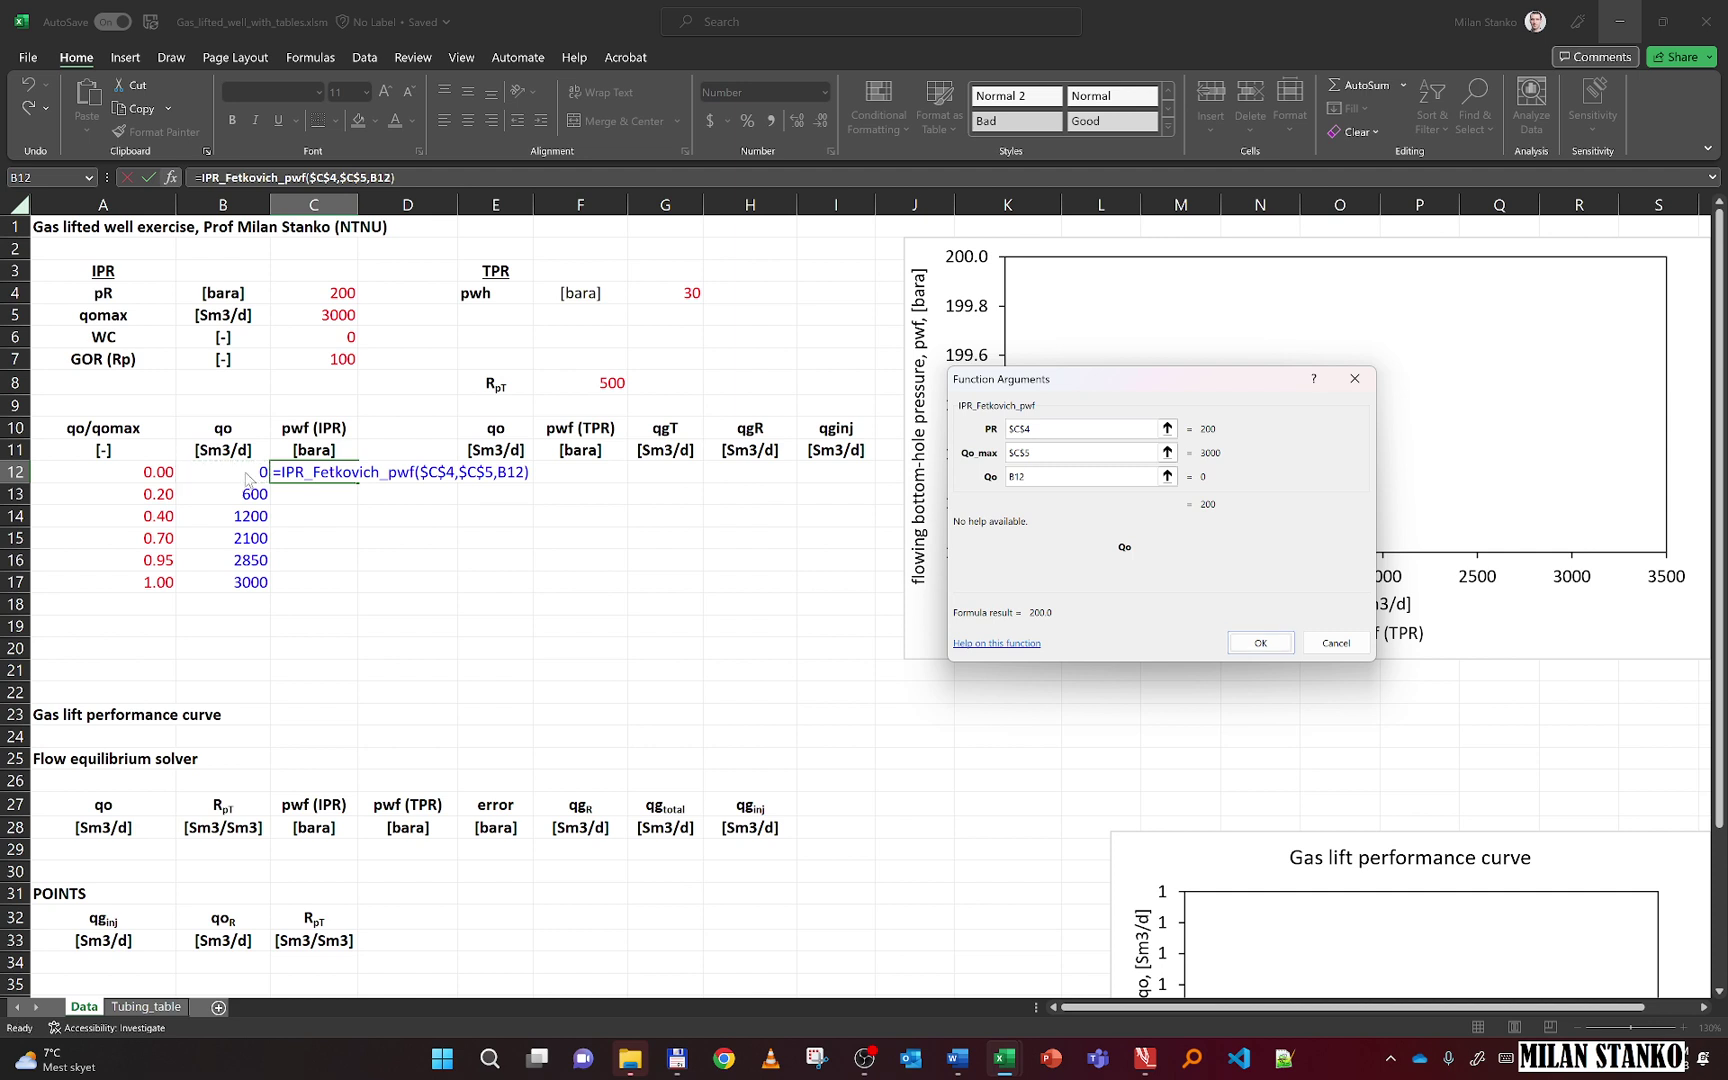
{"action": "key", "text": "Return"}
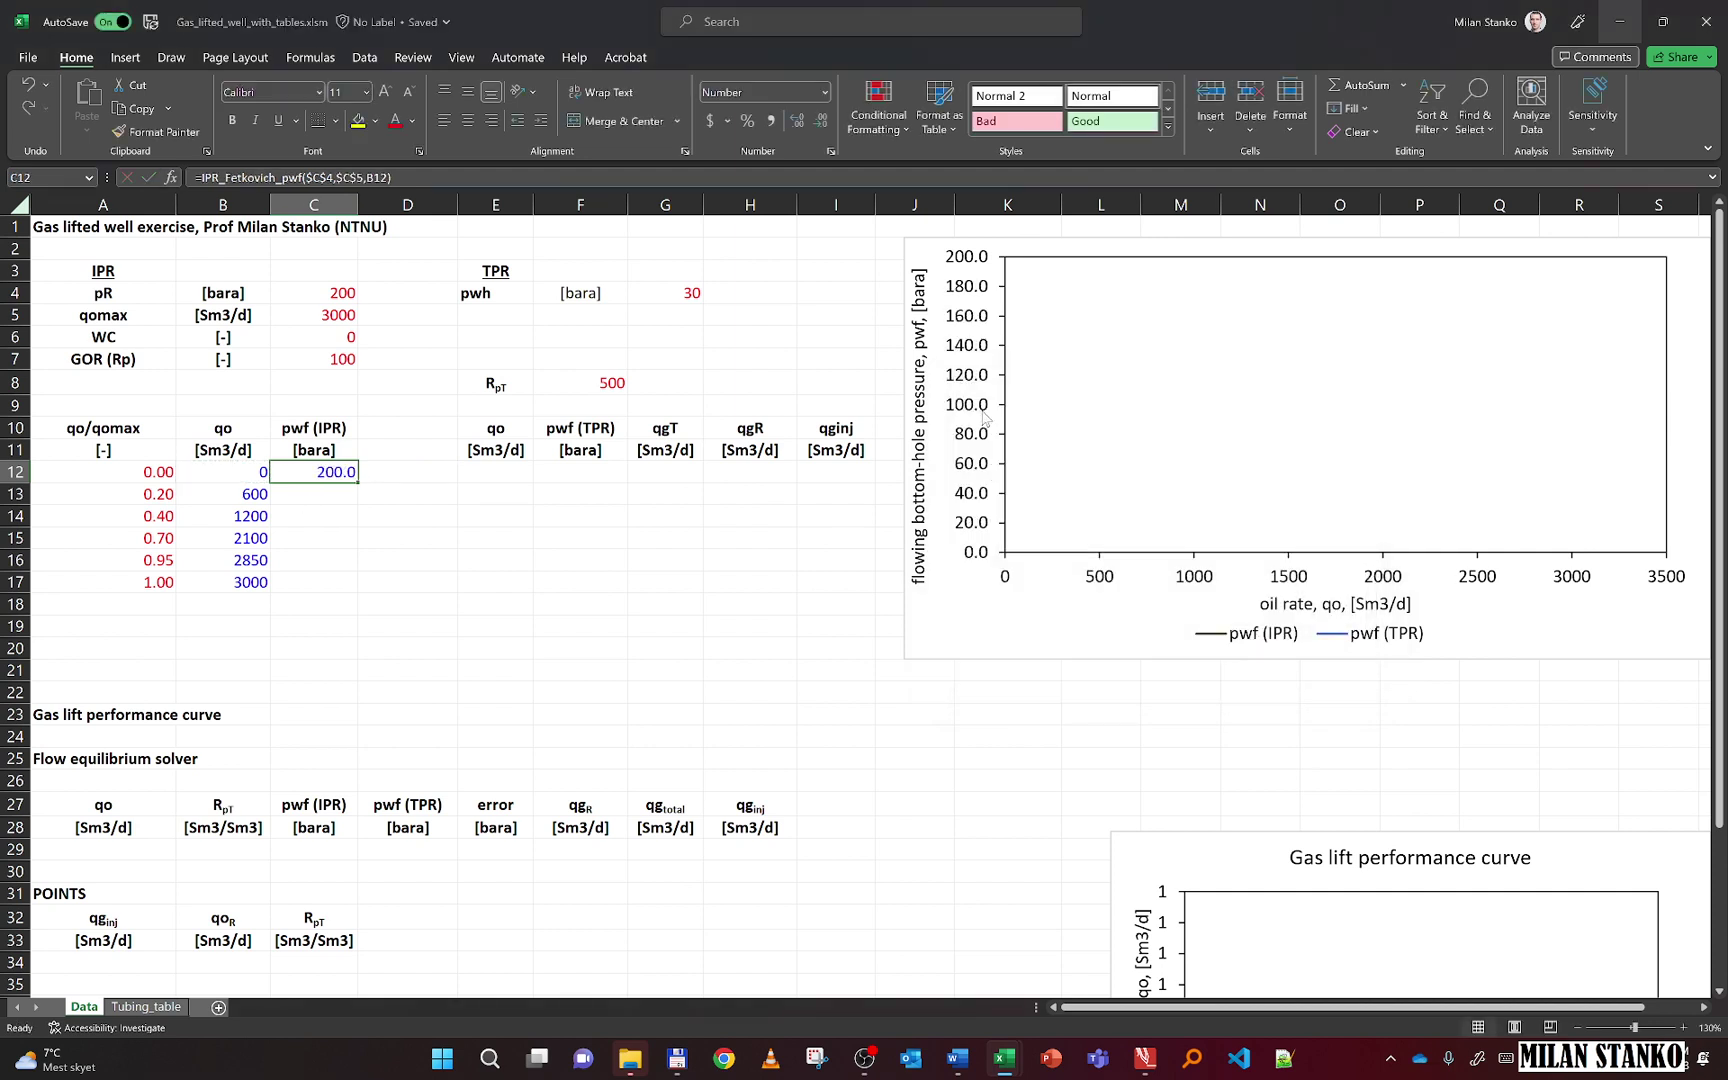
{"action": "double_click", "coordinate": [357, 481]}
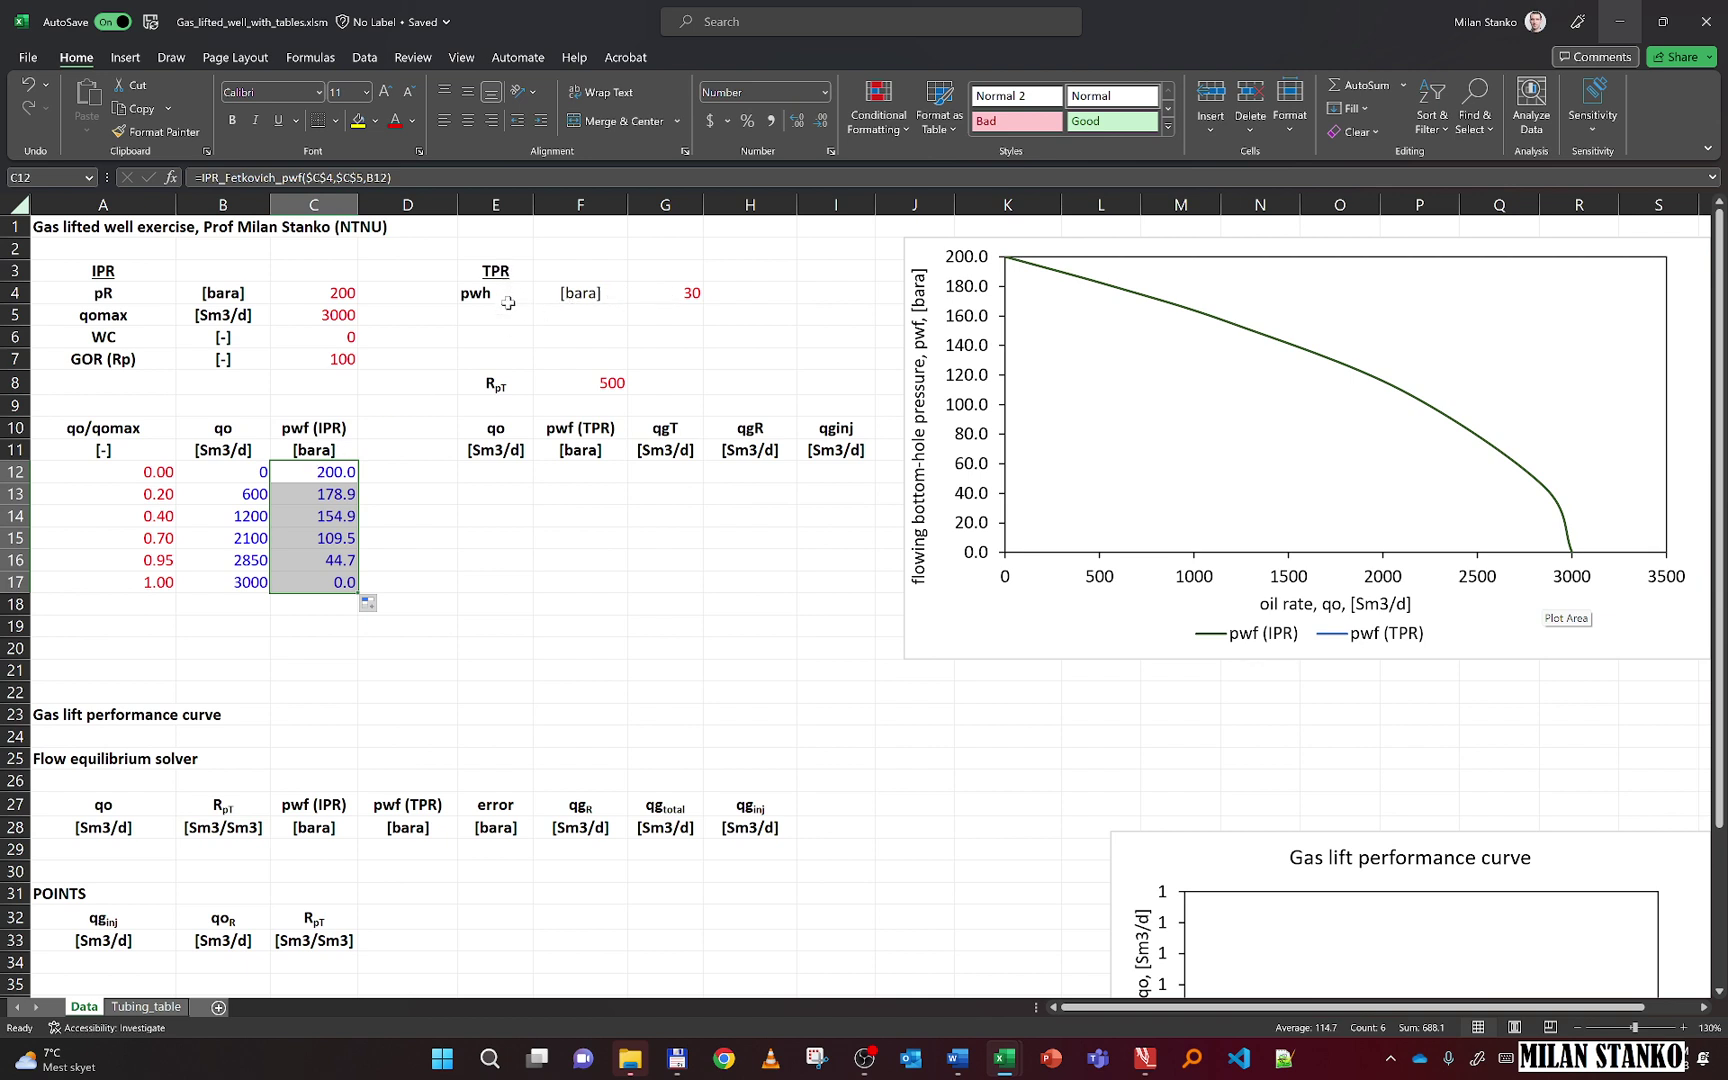
Examine the Tubing_table sheet, checking which table rows feed the GOR=54, GOR=100 and GOR=300 curves in the chart
{"action": "left_click", "coordinate": [146, 1006]}
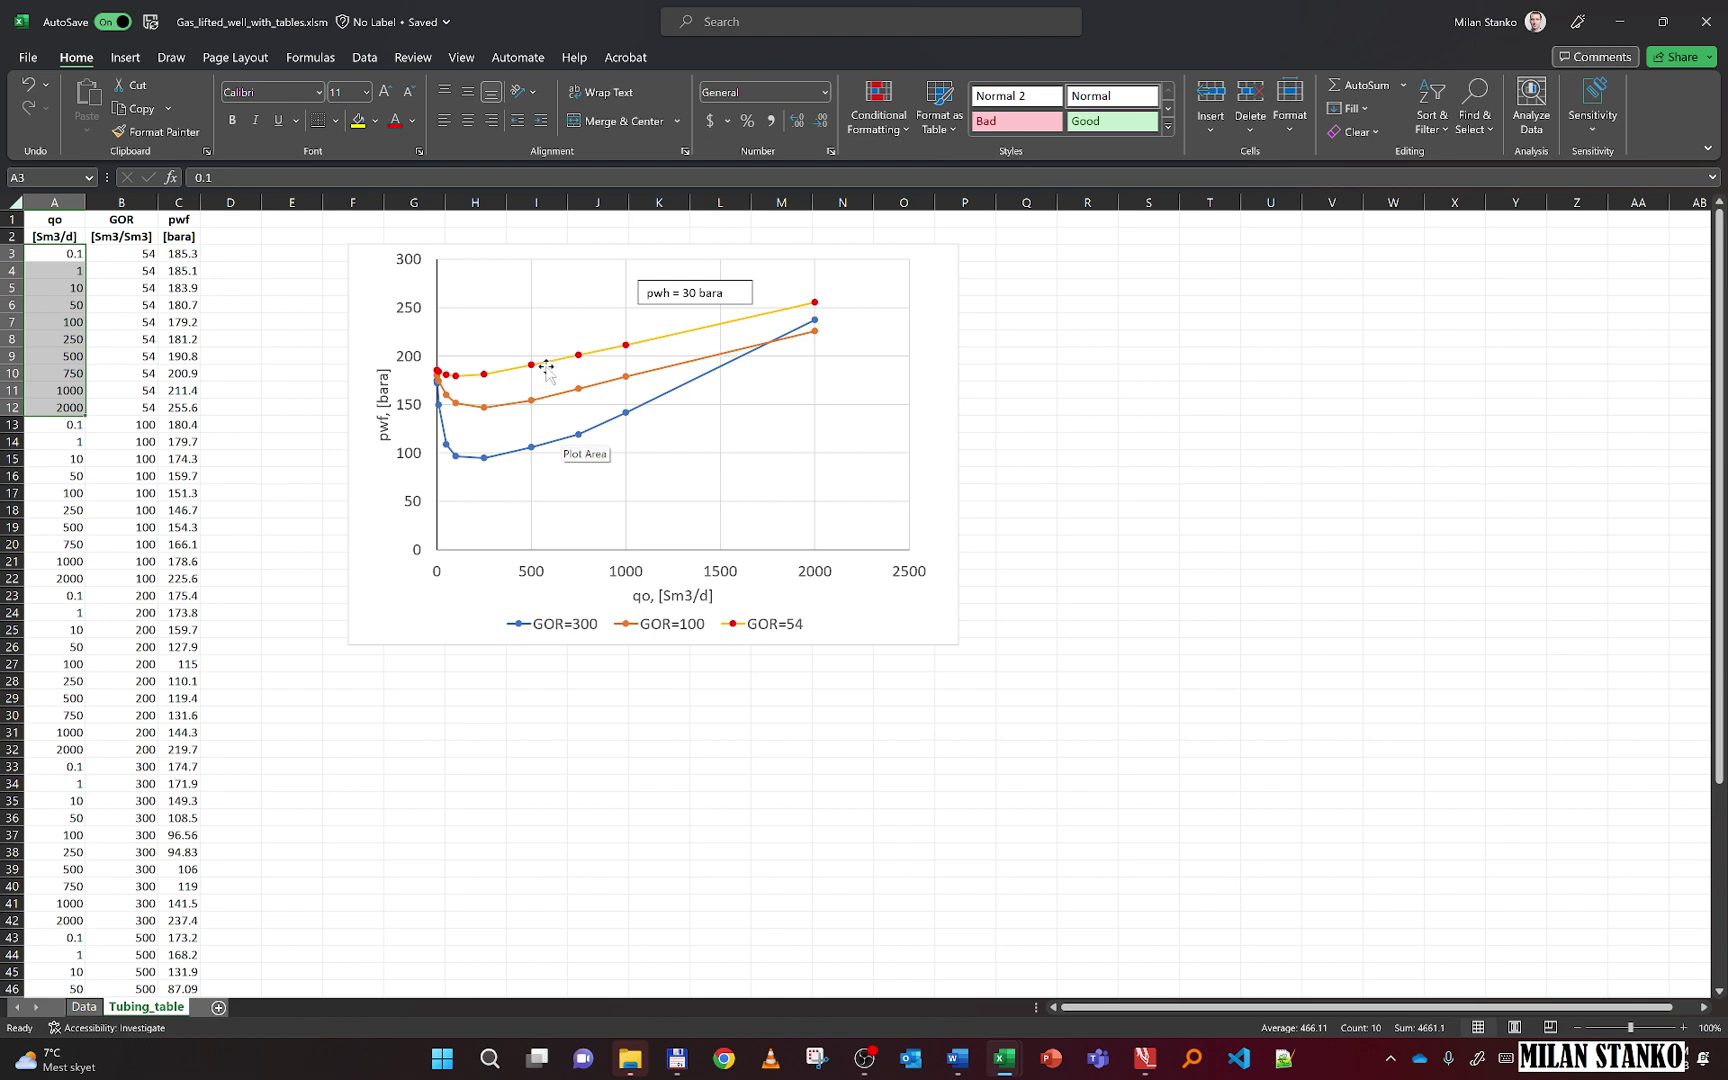
{"action": "left_click", "coordinate": [548, 367]}
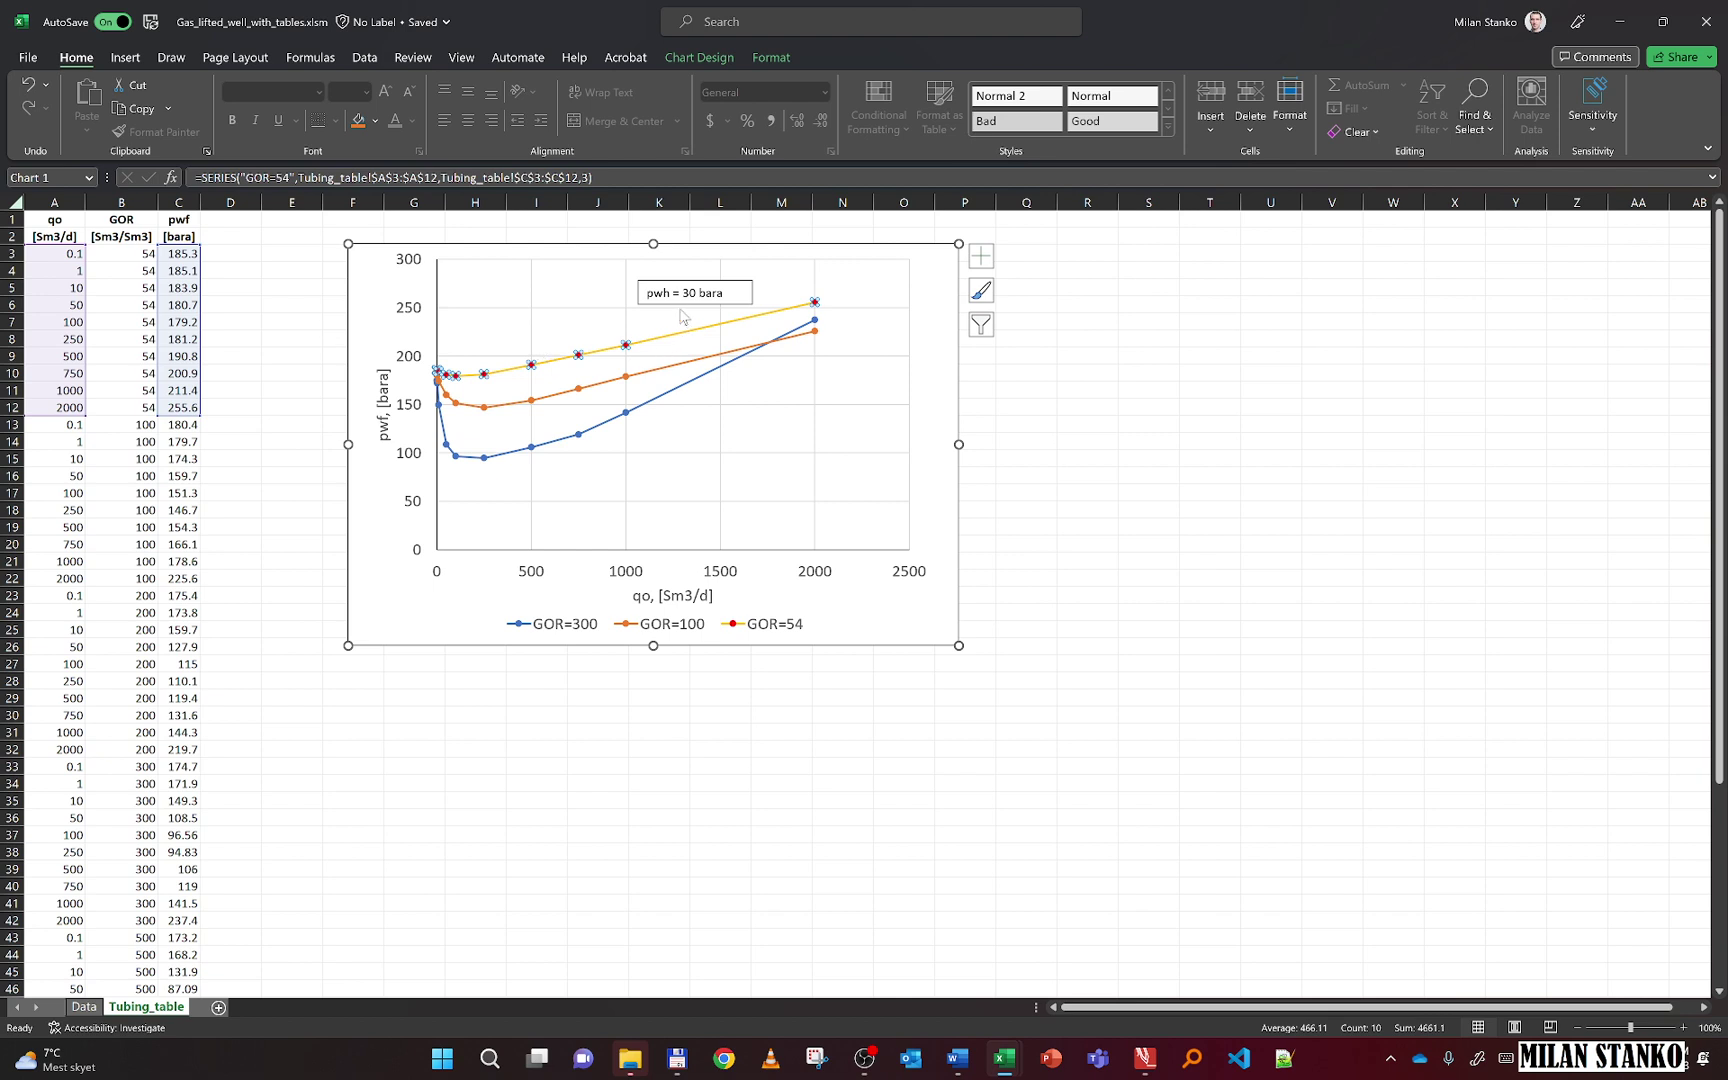
{"action": "left_click", "coordinate": [568, 392]}
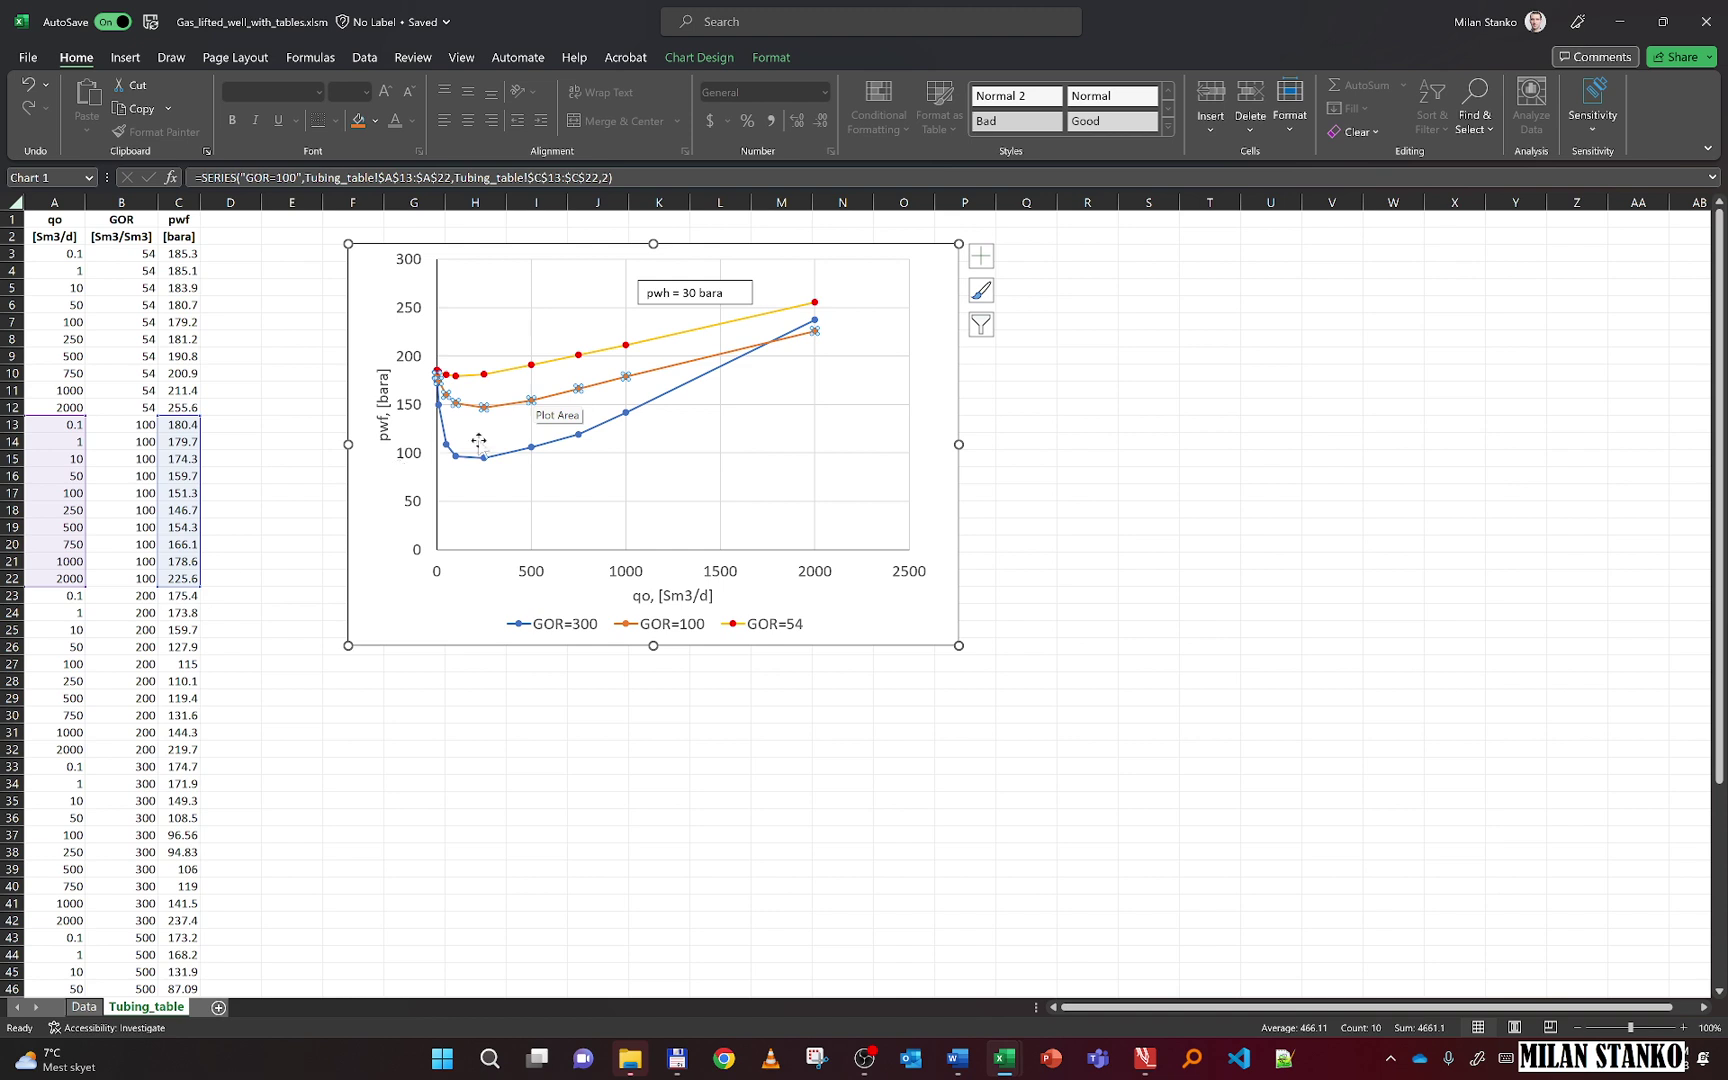
{"action": "left_click", "coordinate": [518, 452]}
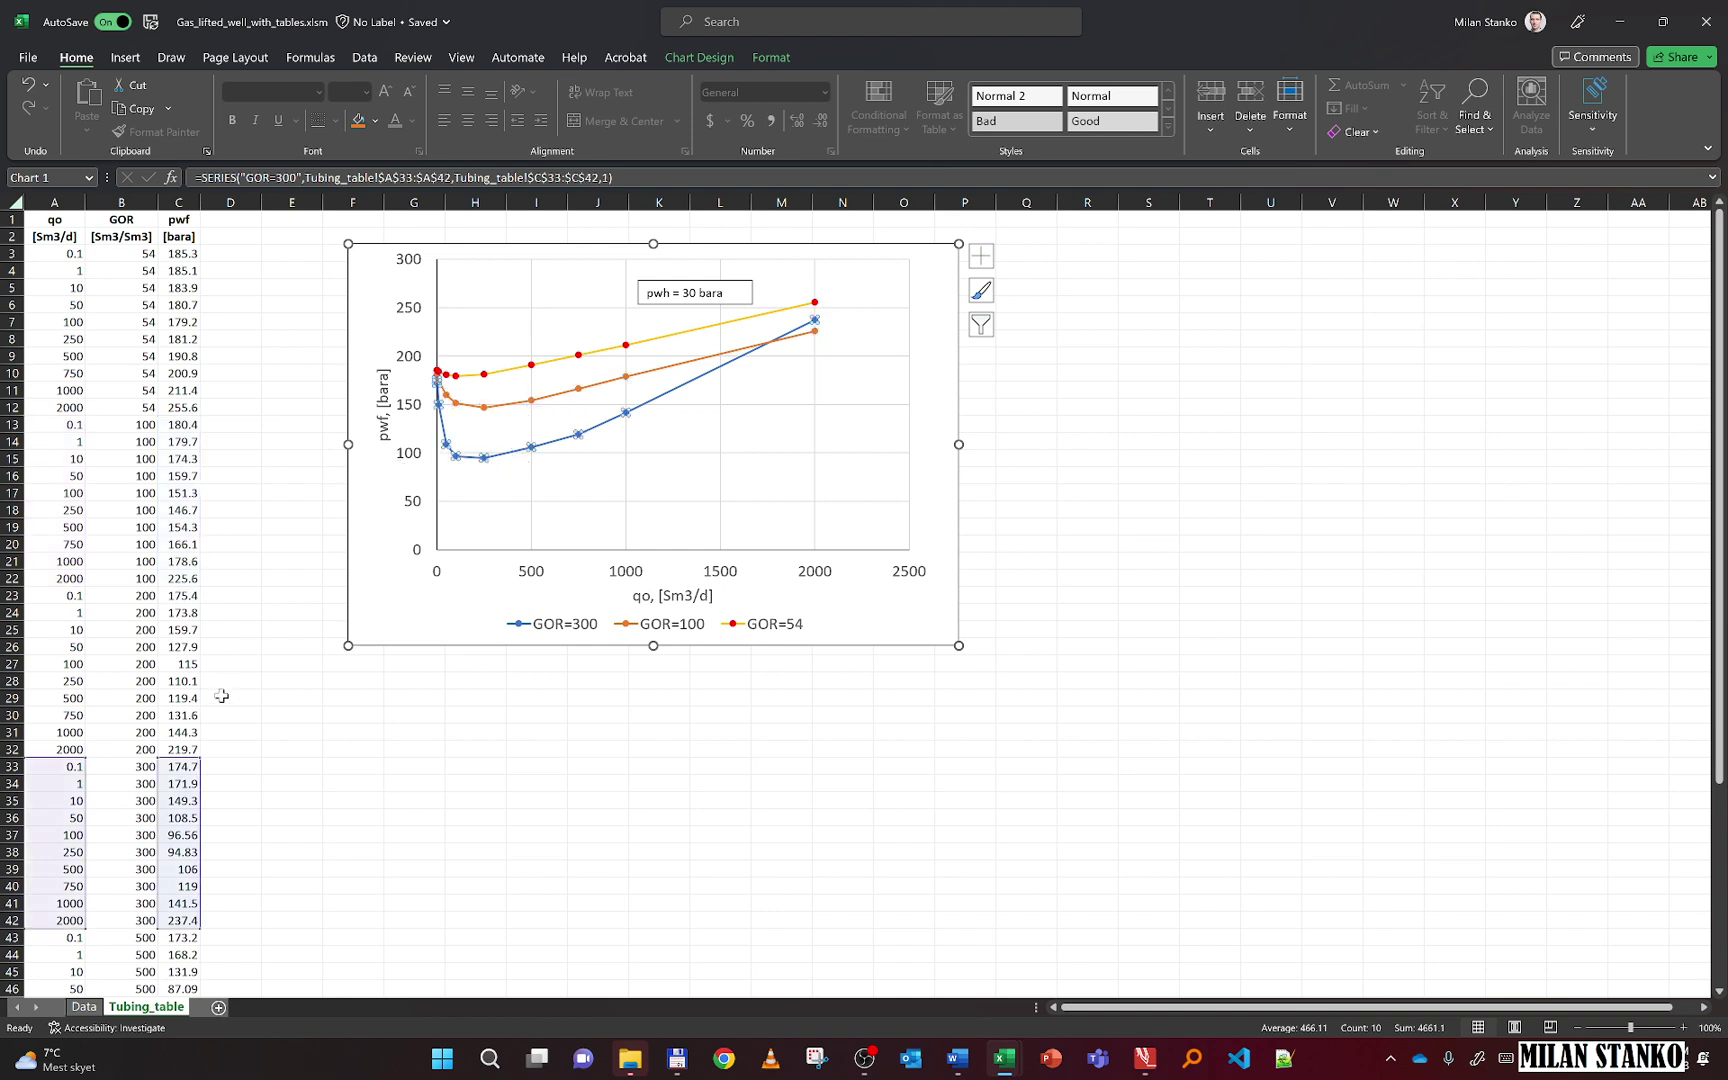
{"action": "key", "text": "Escape"}
{"action": "scroll", "coordinate": [178, 630], "scroll_direction": "down", "scroll_amount": 6}
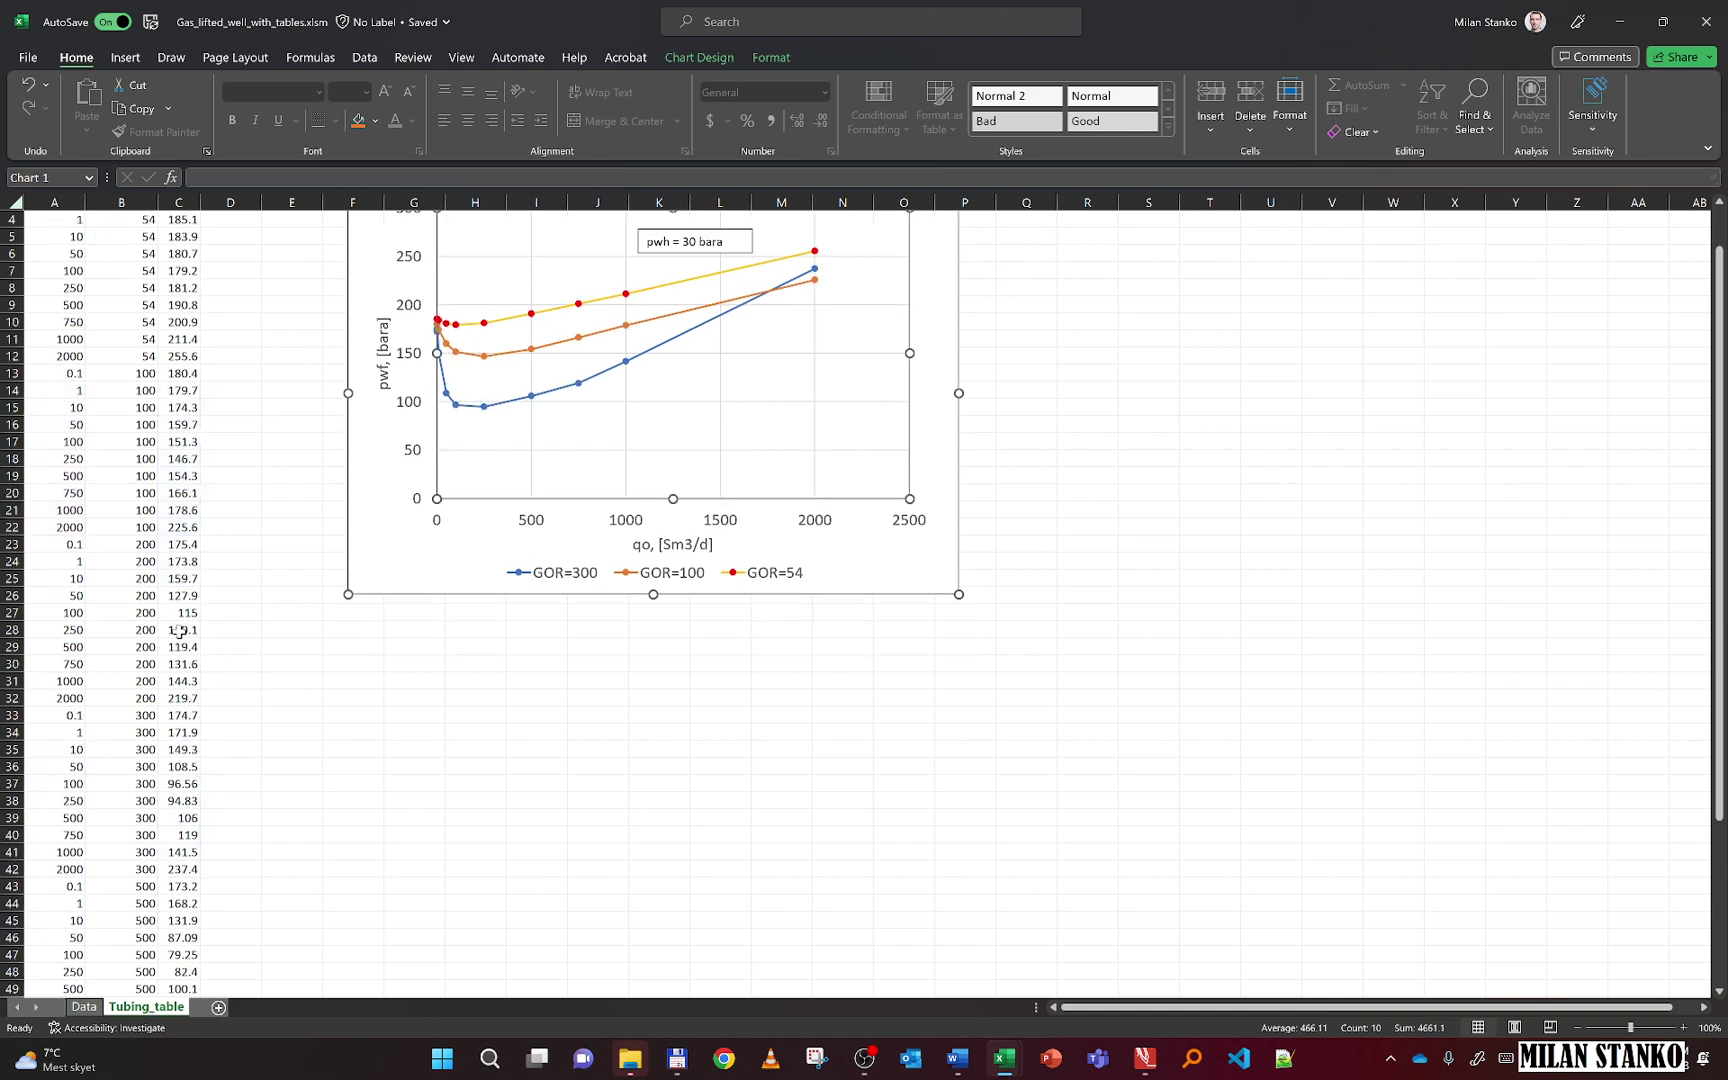
{"action": "scroll", "coordinate": [178, 630], "scroll_direction": "up", "scroll_amount": 6}
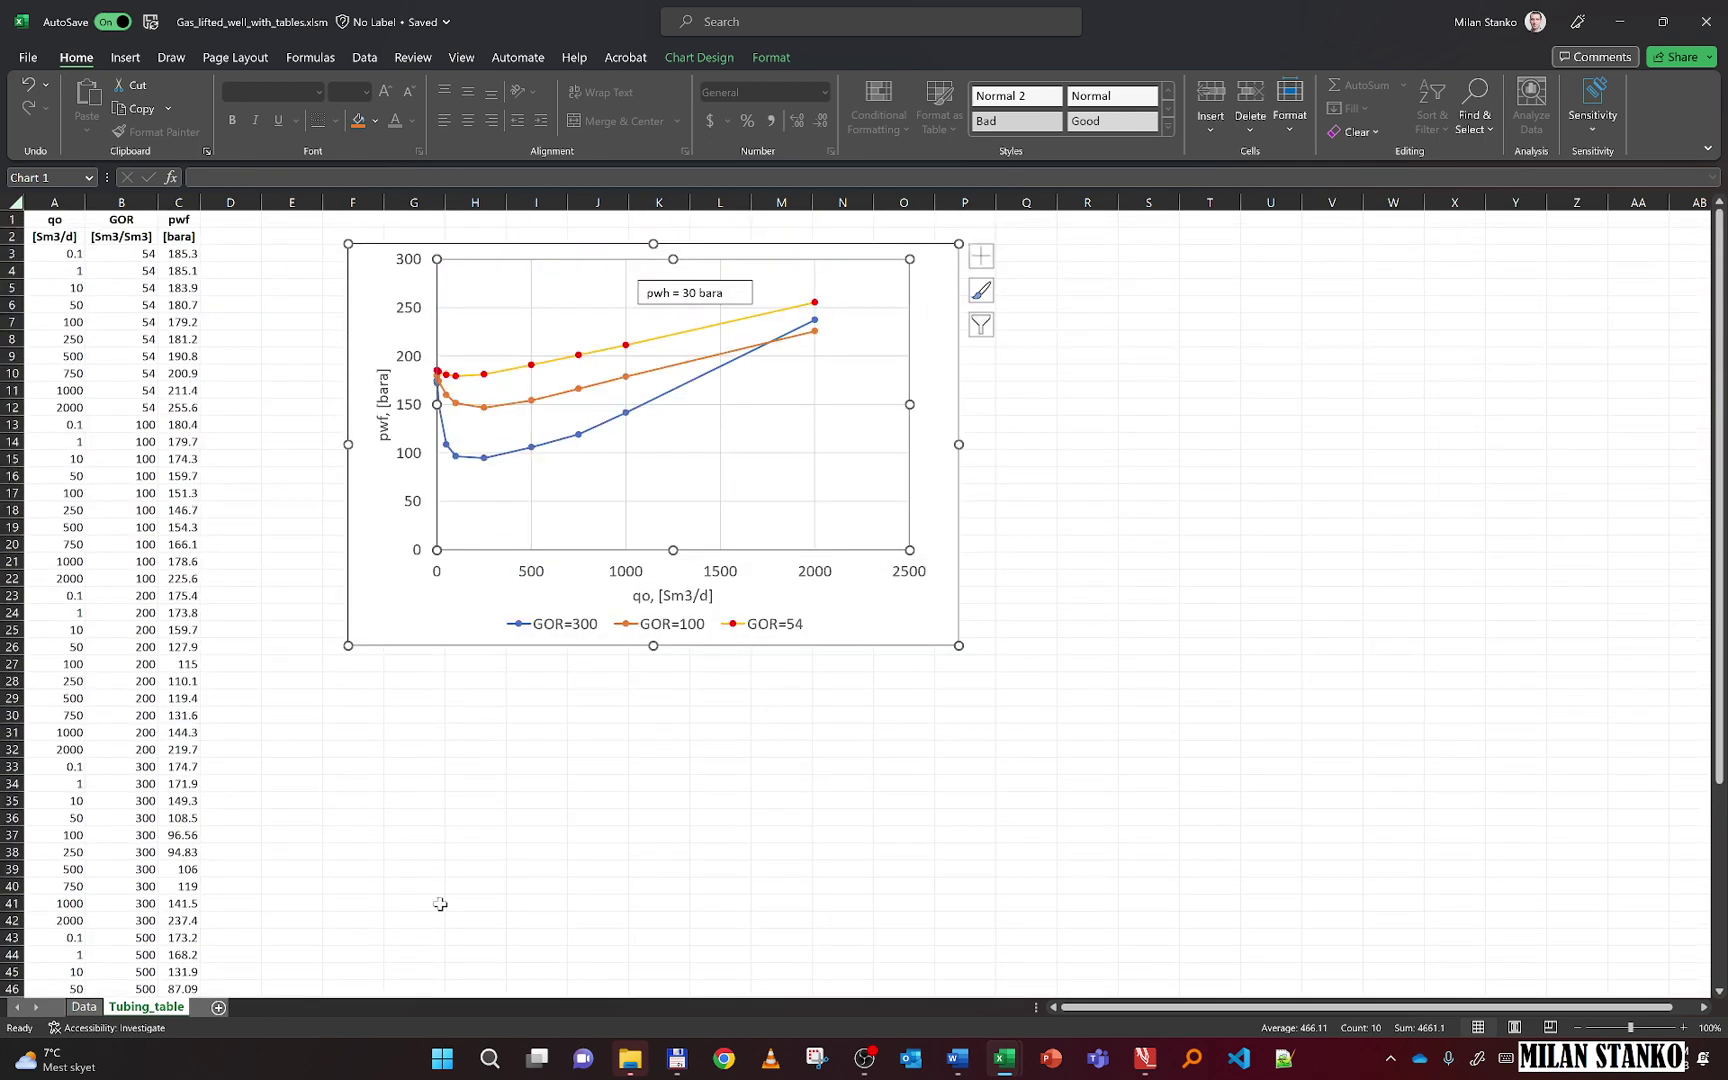
Set RpT in F8 on the Data sheet to 100
{"action": "left_click", "coordinate": [97, 1008]}
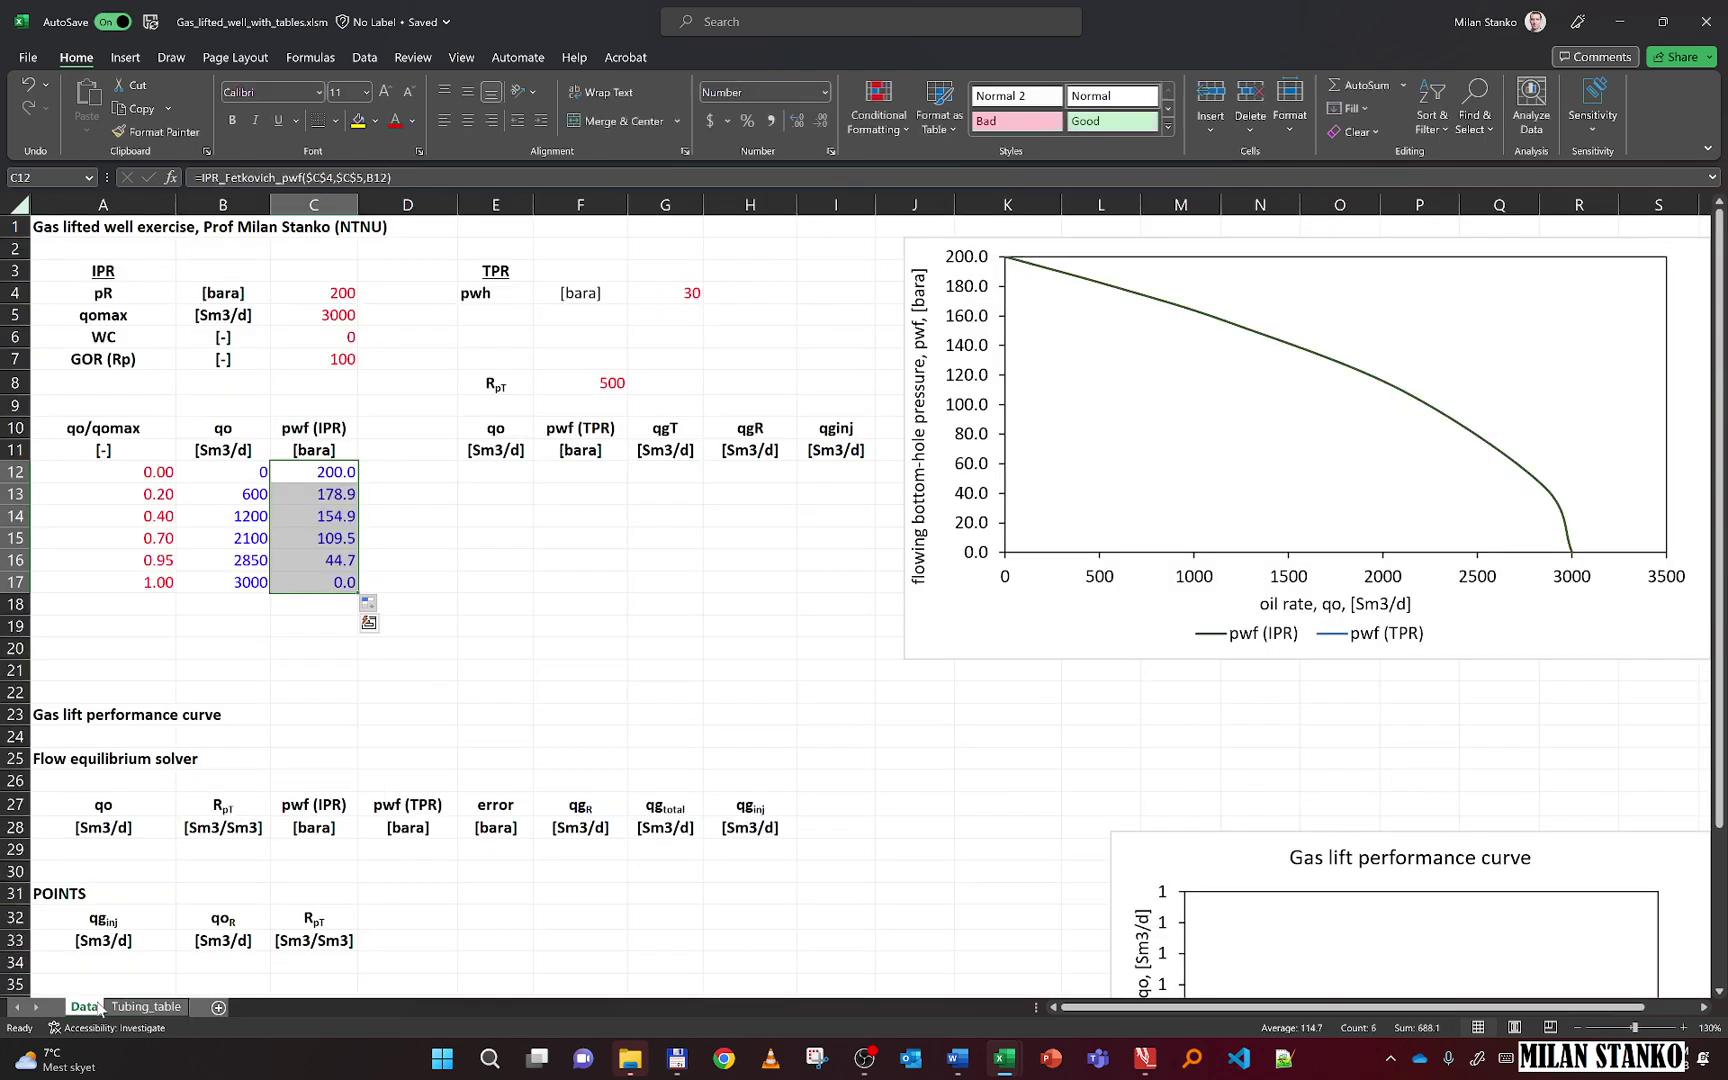
{"action": "left_click", "coordinate": [573, 388]}
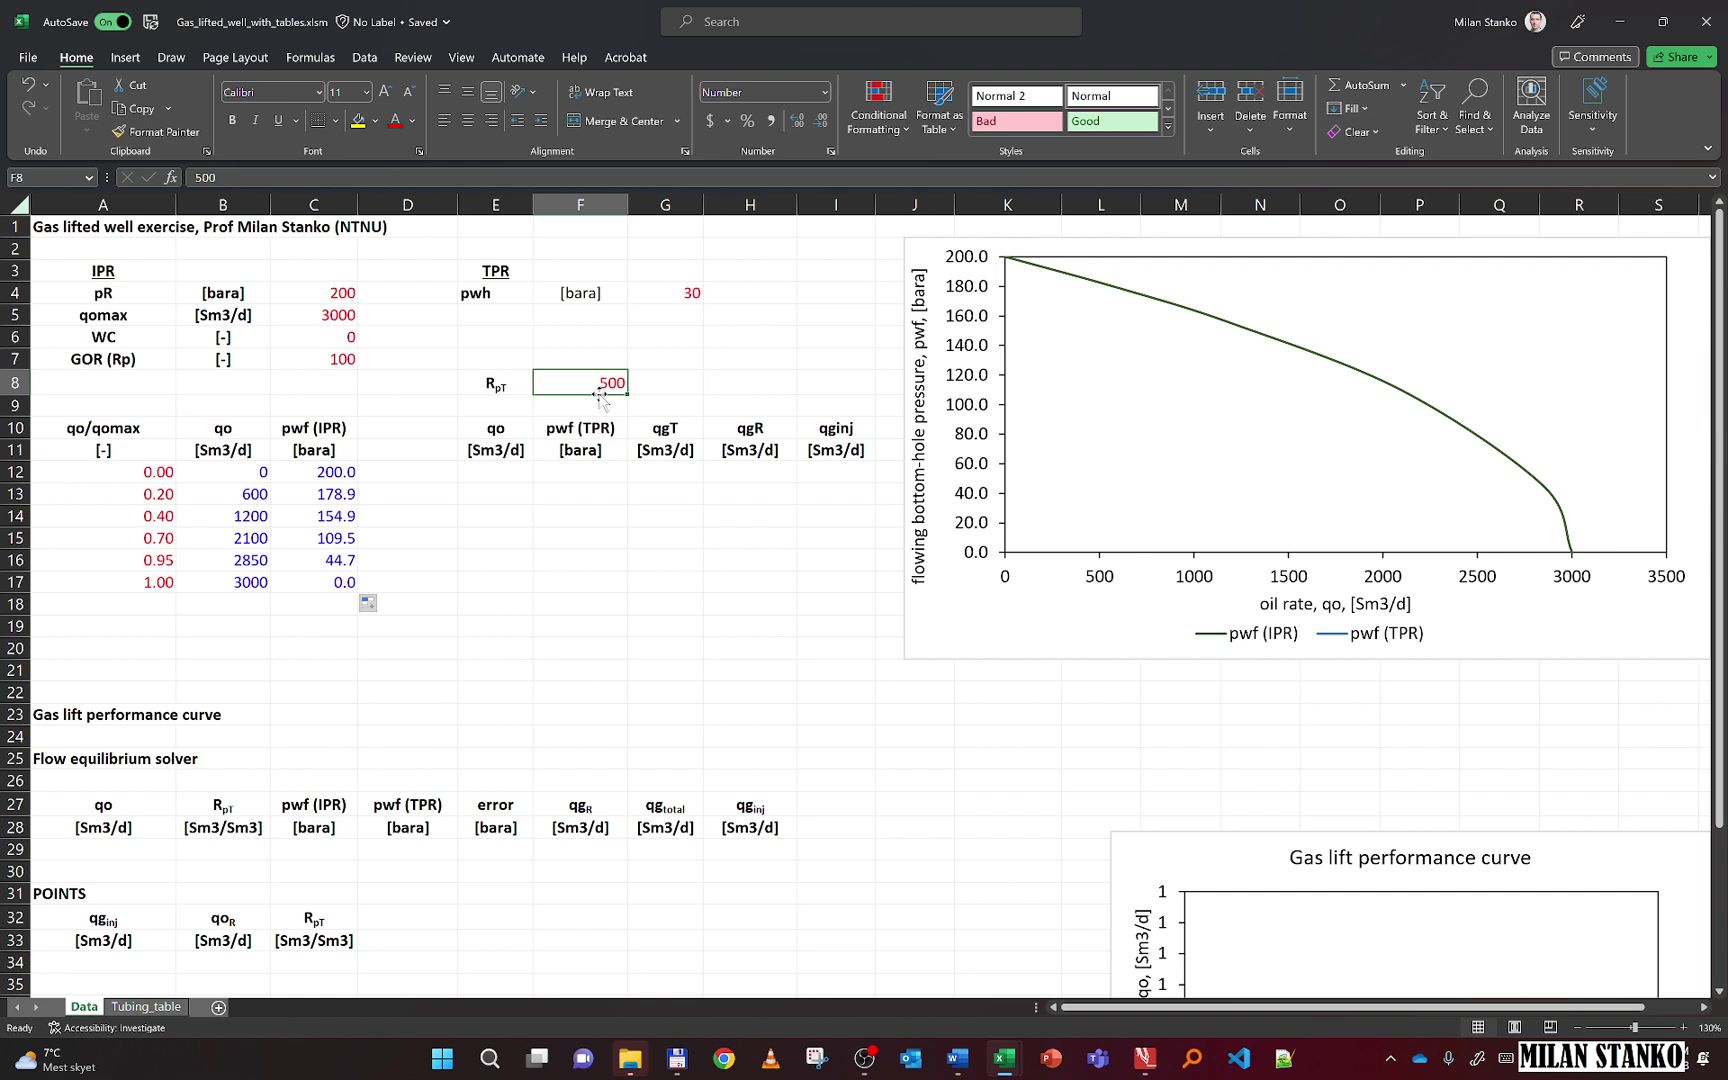
{"action": "type", "text": "100"}
{"action": "key", "text": "Return"}
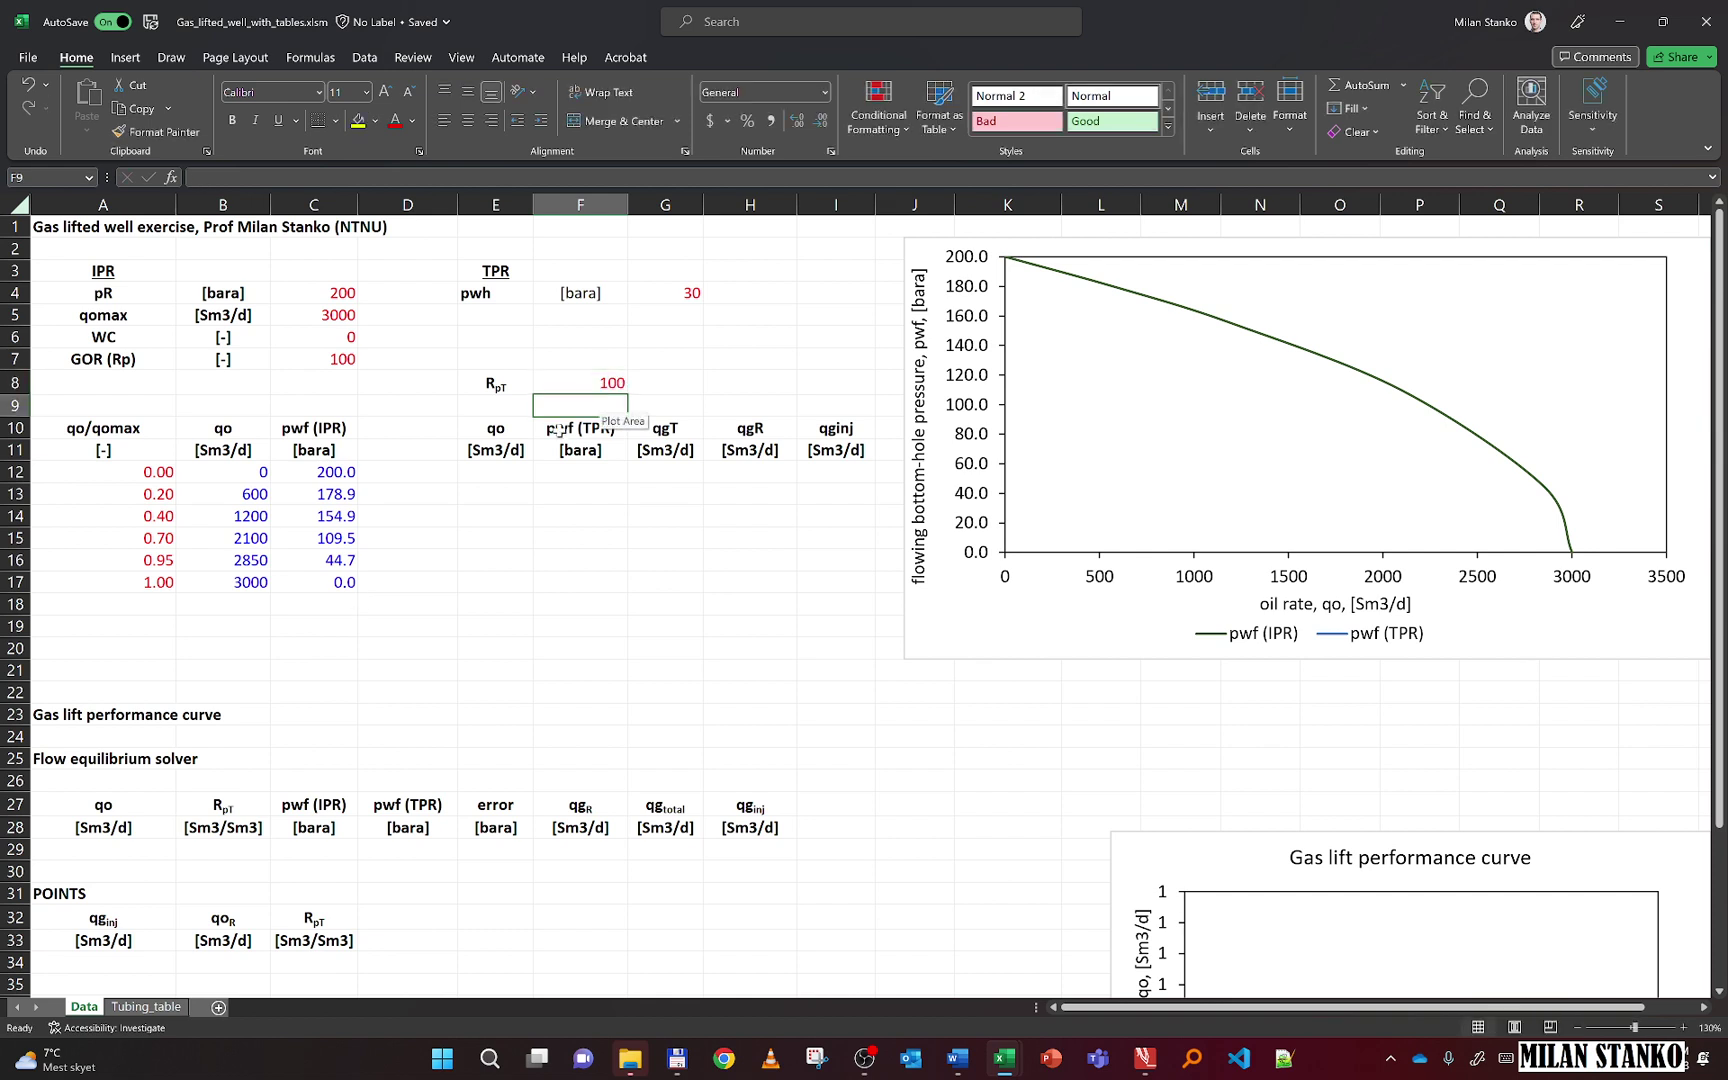
Copy the qo values from A3:A12 of Tubing_table into the TPR table at E12 on the Data sheet, in red font
{"action": "left_click", "coordinate": [494, 468]}
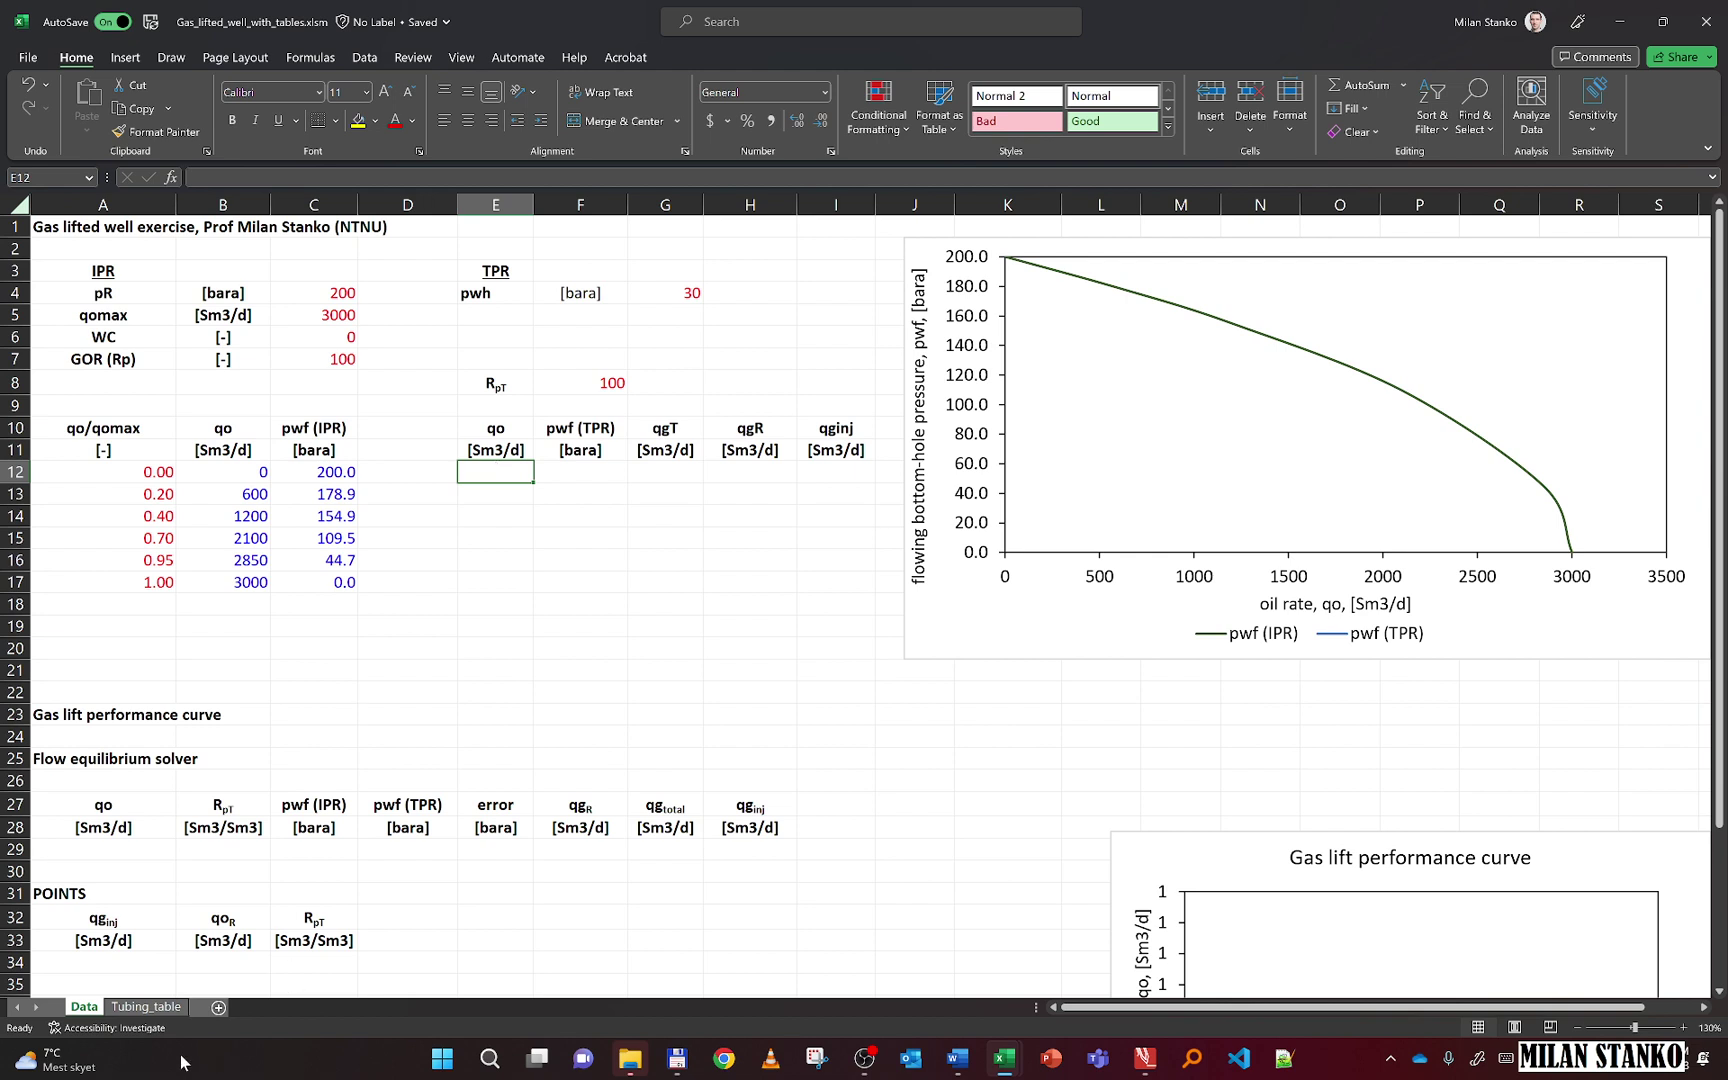
{"action": "left_click", "coordinate": [148, 1007]}
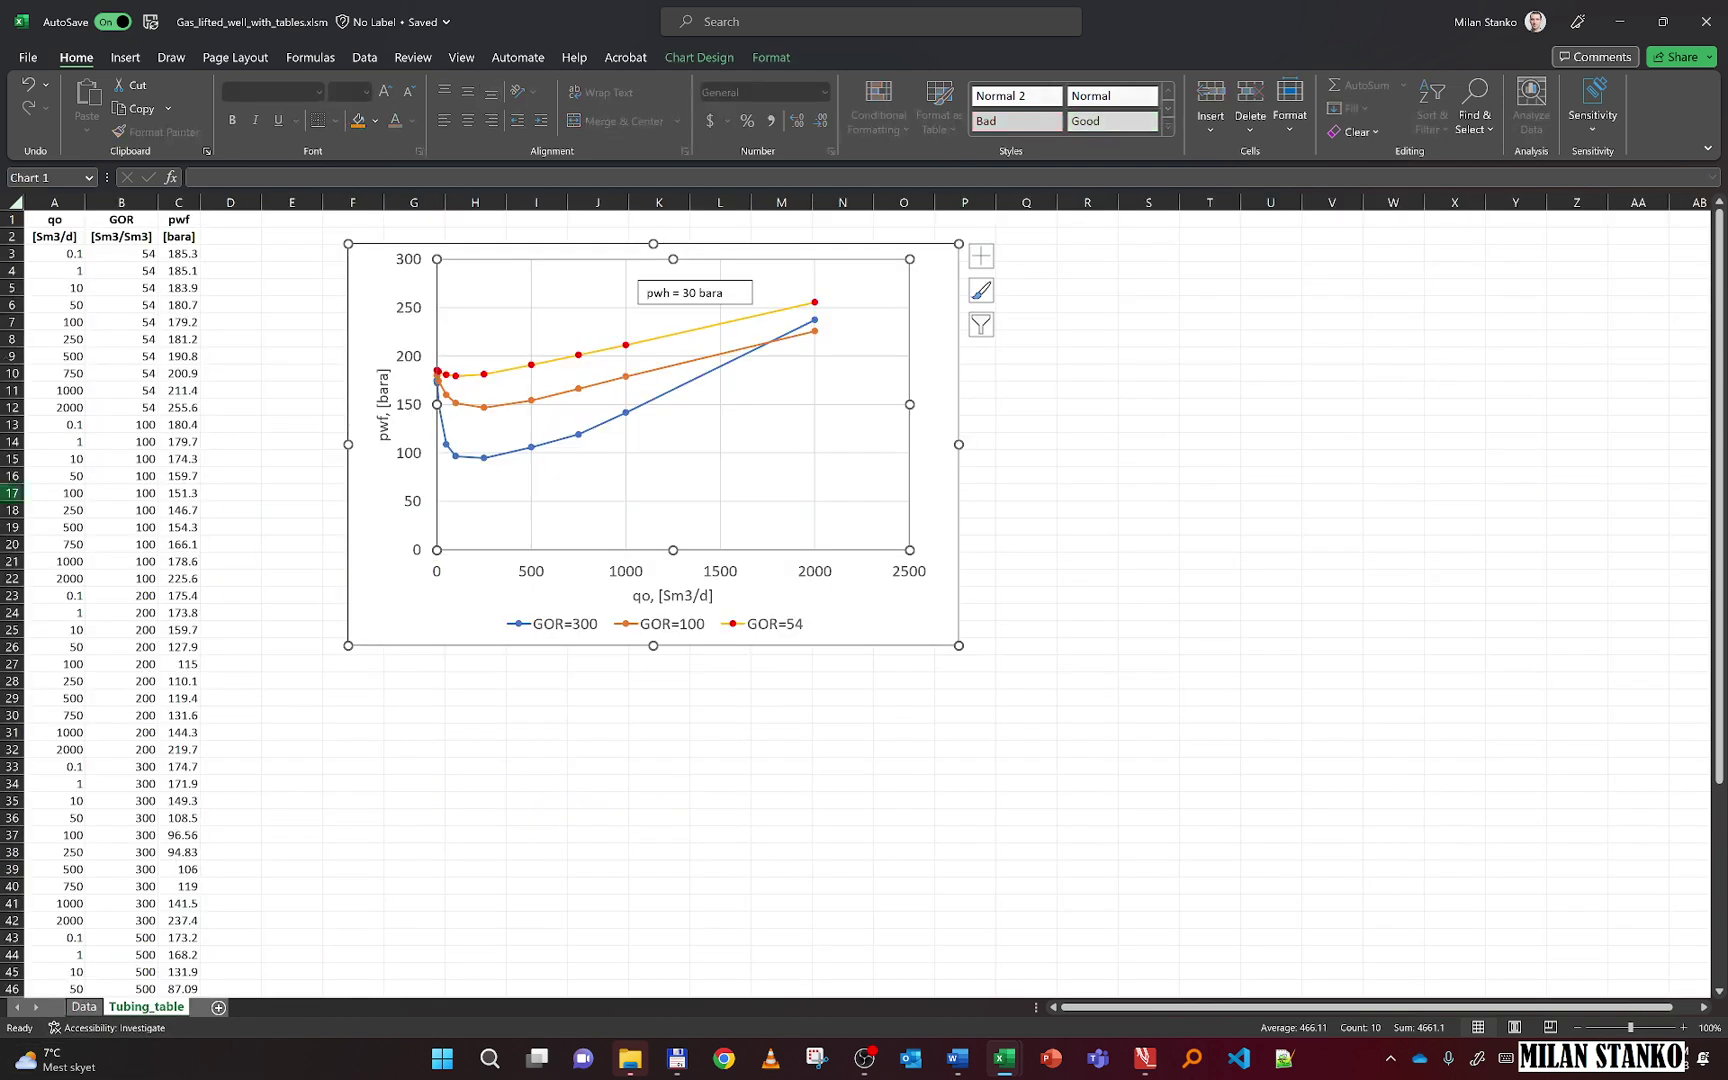
{"action": "left_click_drag", "start_coordinate": [73, 250], "coordinate": [76, 409]}
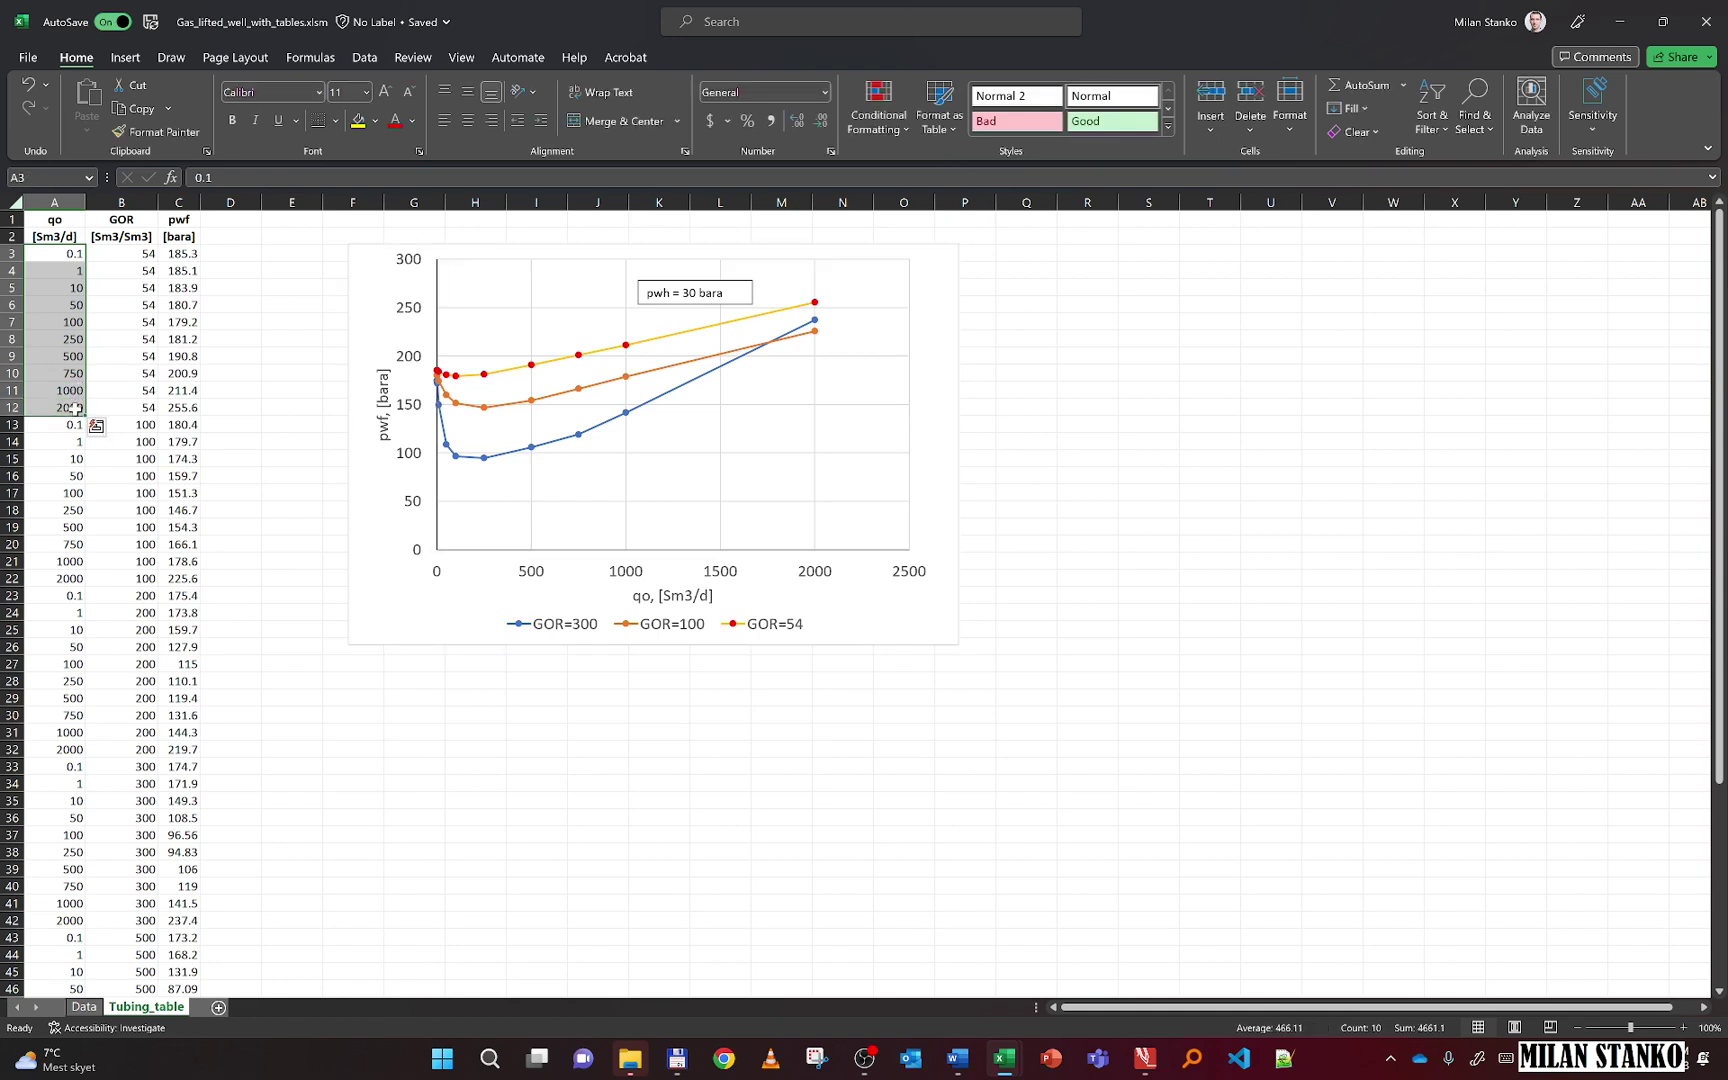
{"action": "key", "text": "ctrl+c"}
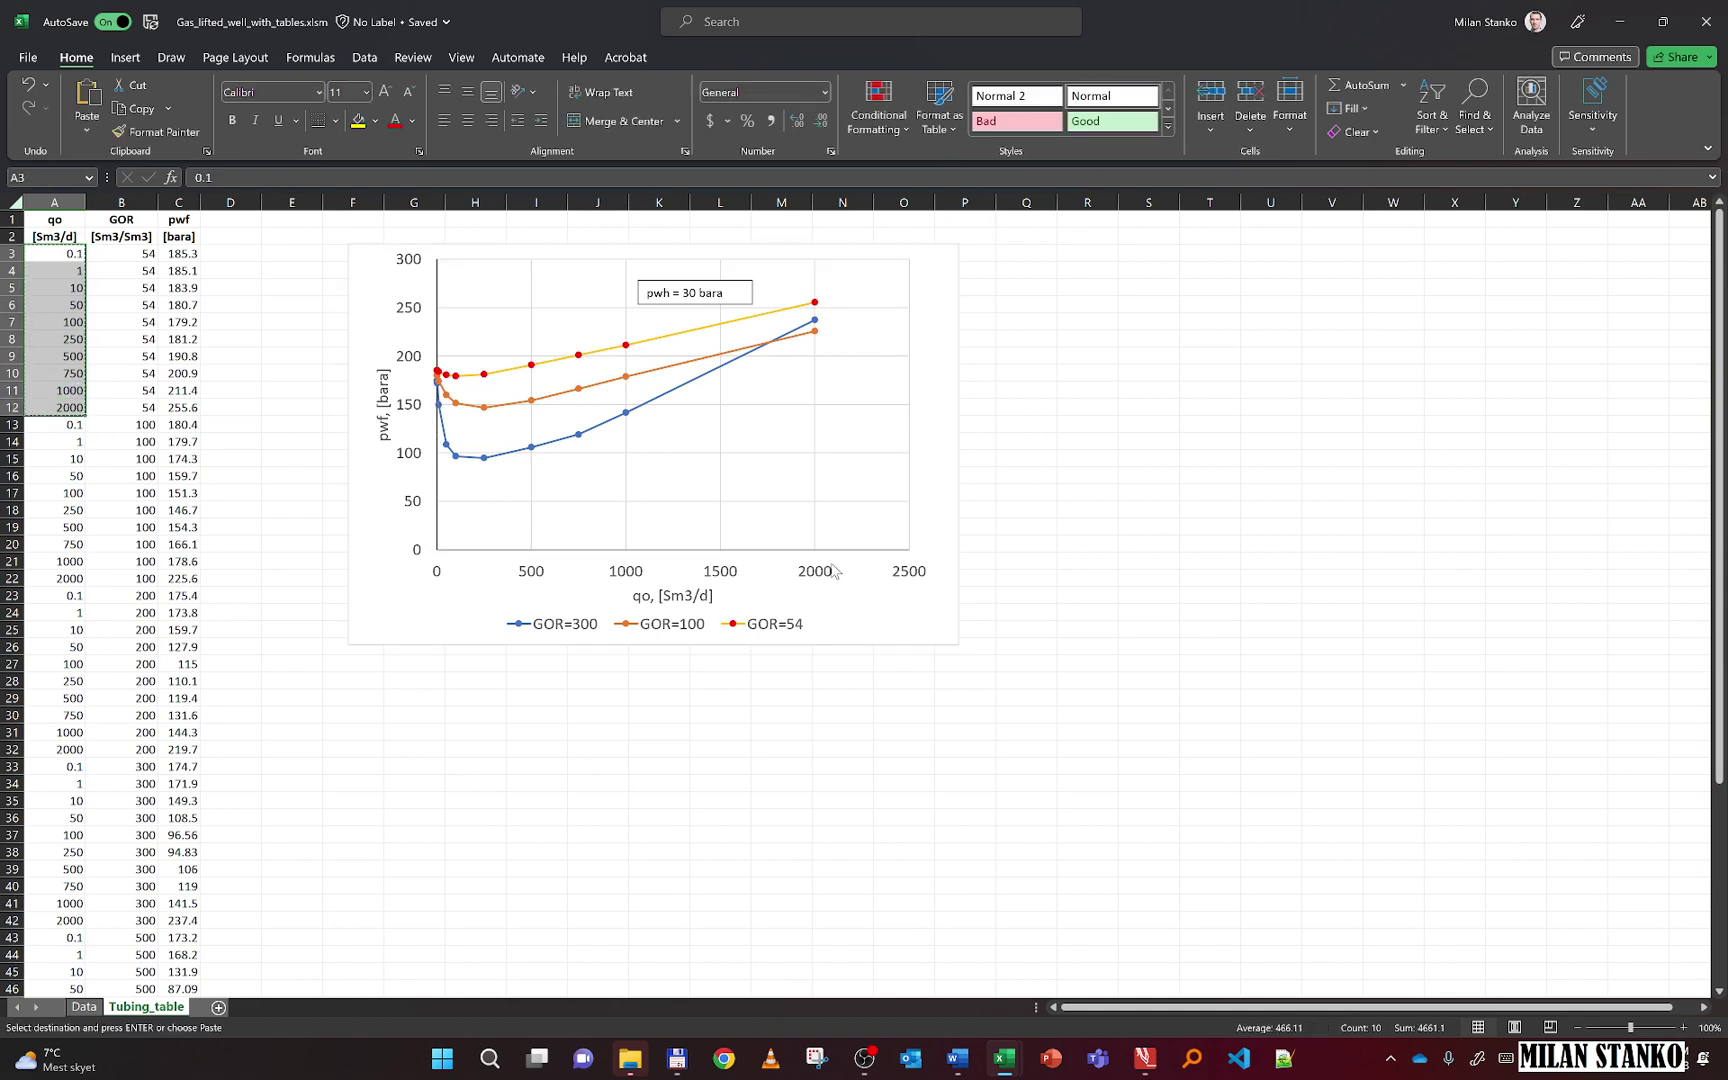
{"action": "left_click", "coordinate": [84, 1007]}
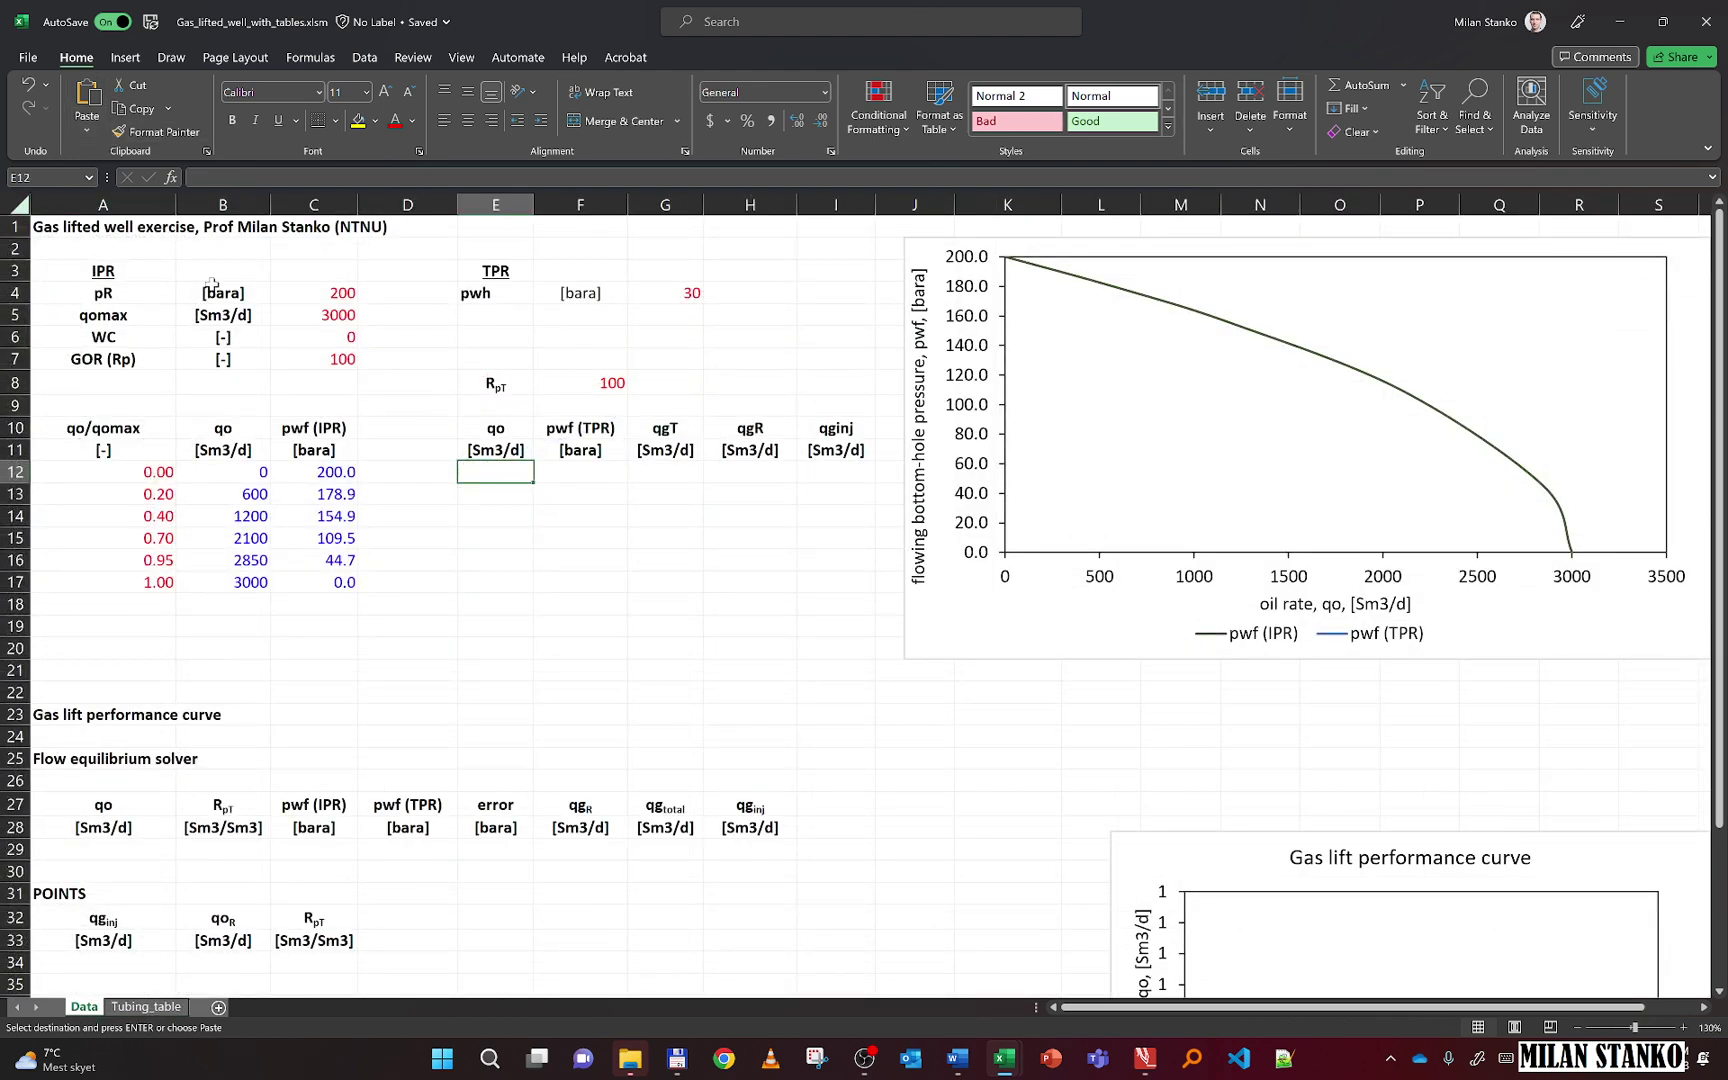
{"action": "left_click", "coordinate": [87, 105]}
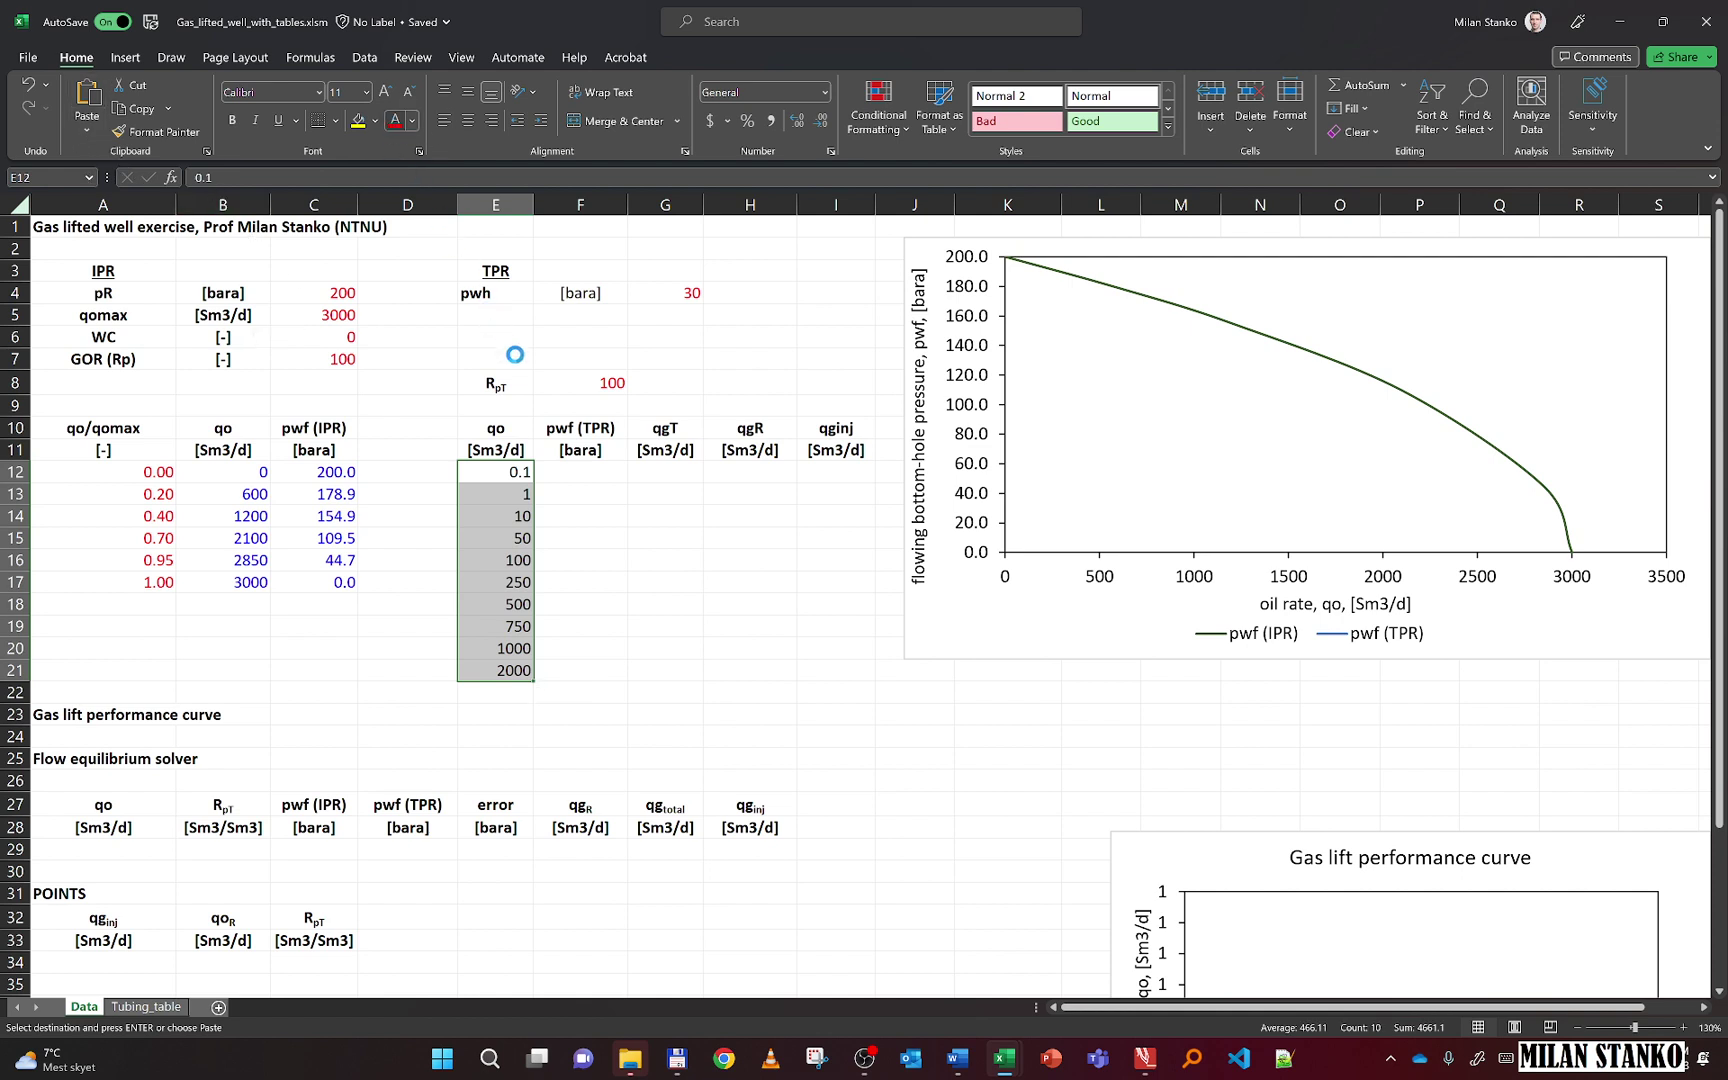
{"action": "key", "text": "Escape"}
{"action": "left_click", "coordinate": [595, 474]}
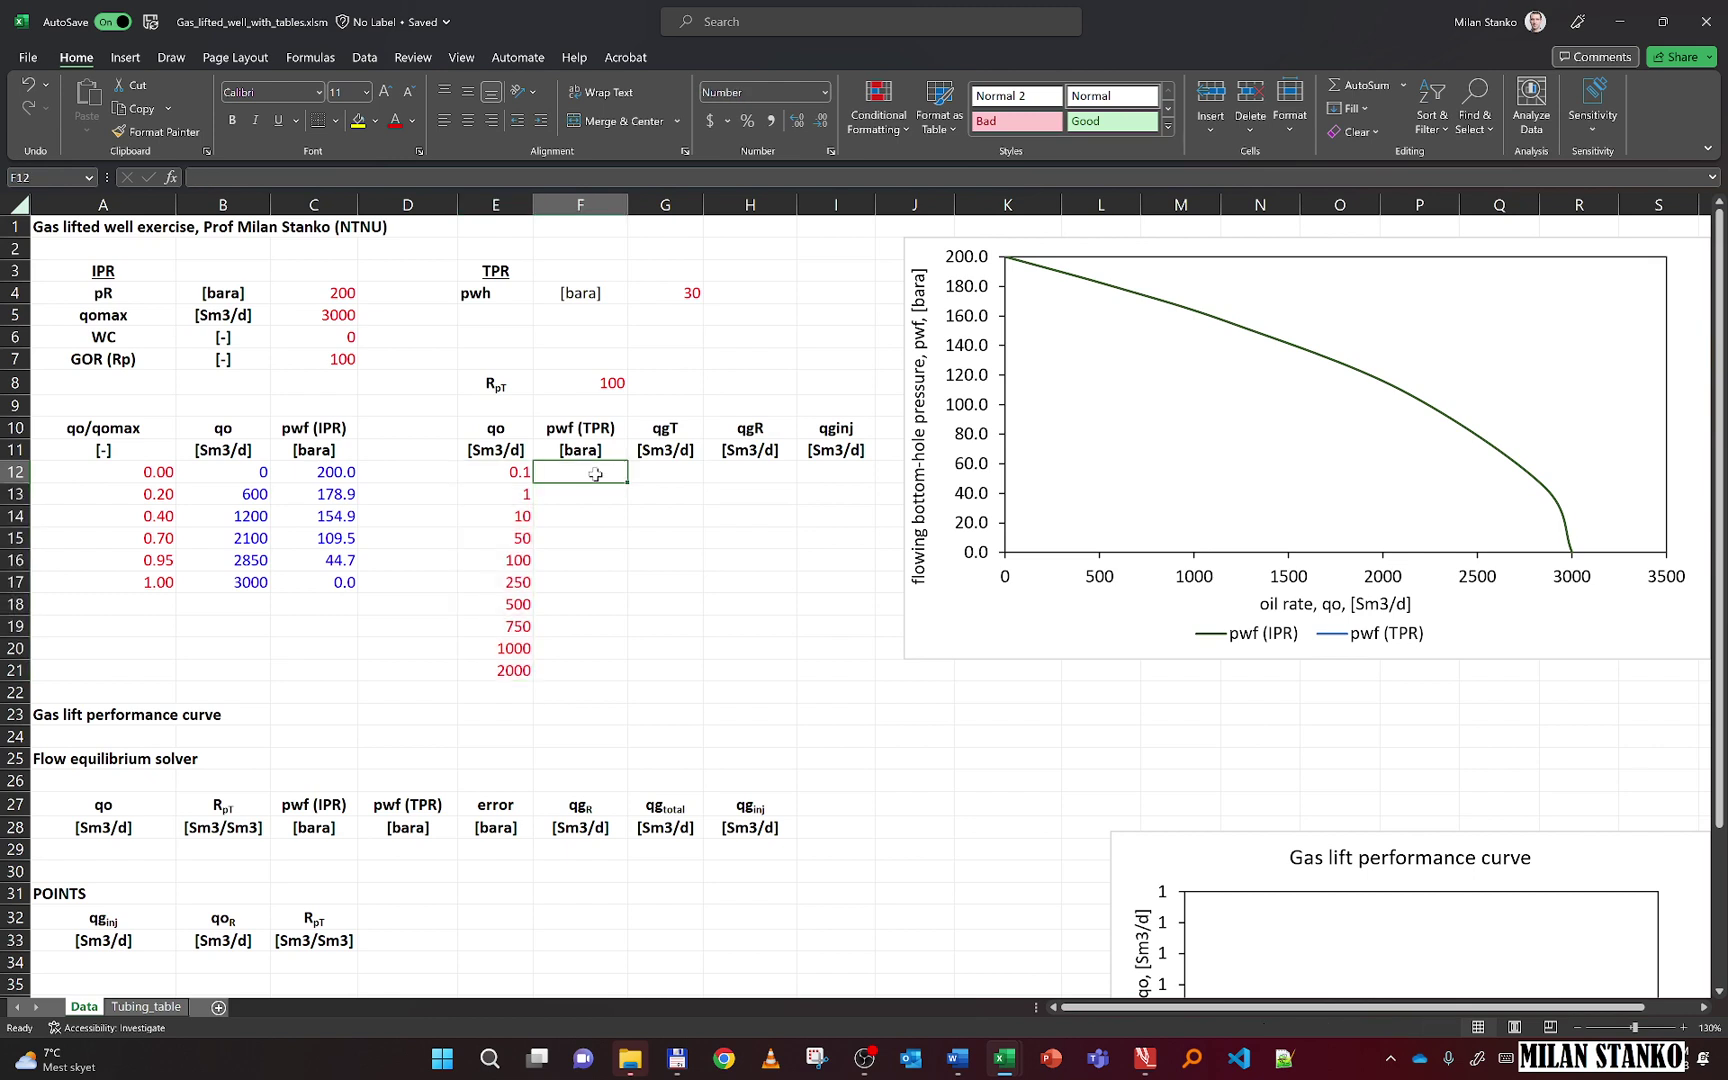
{"action": "type", "text": "="}
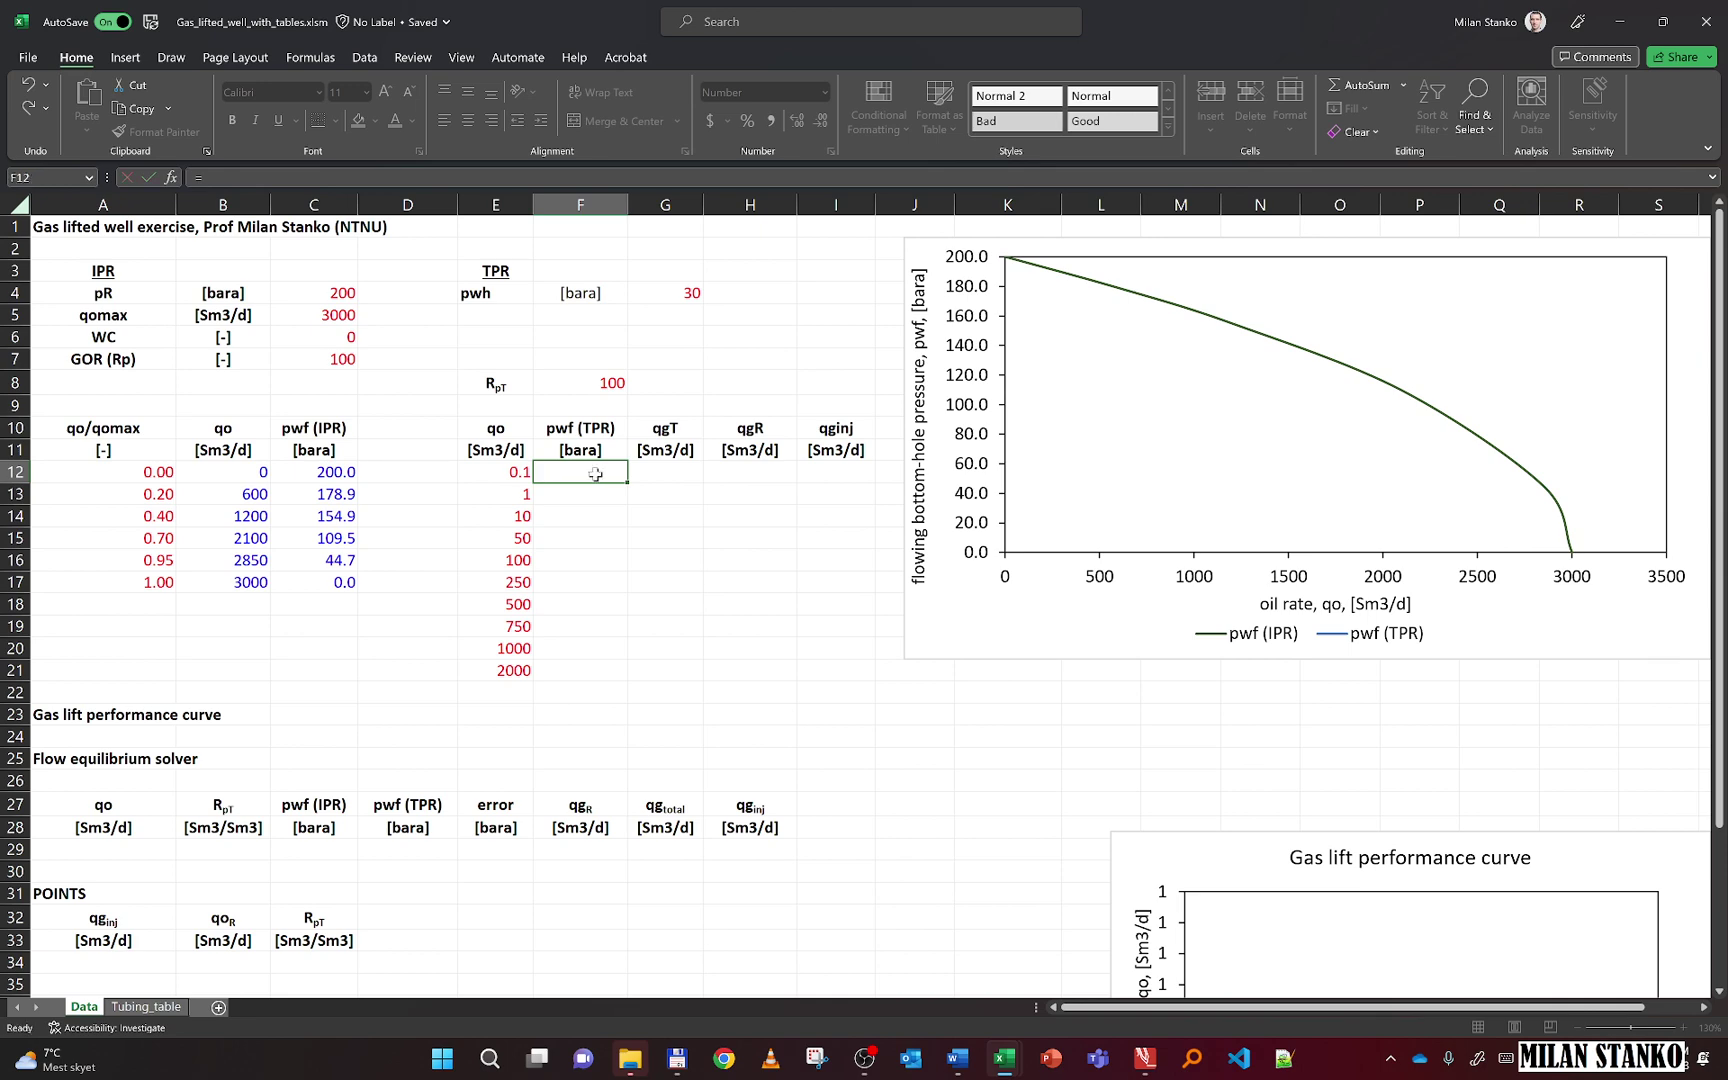
{"action": "key", "text": "Escape"}
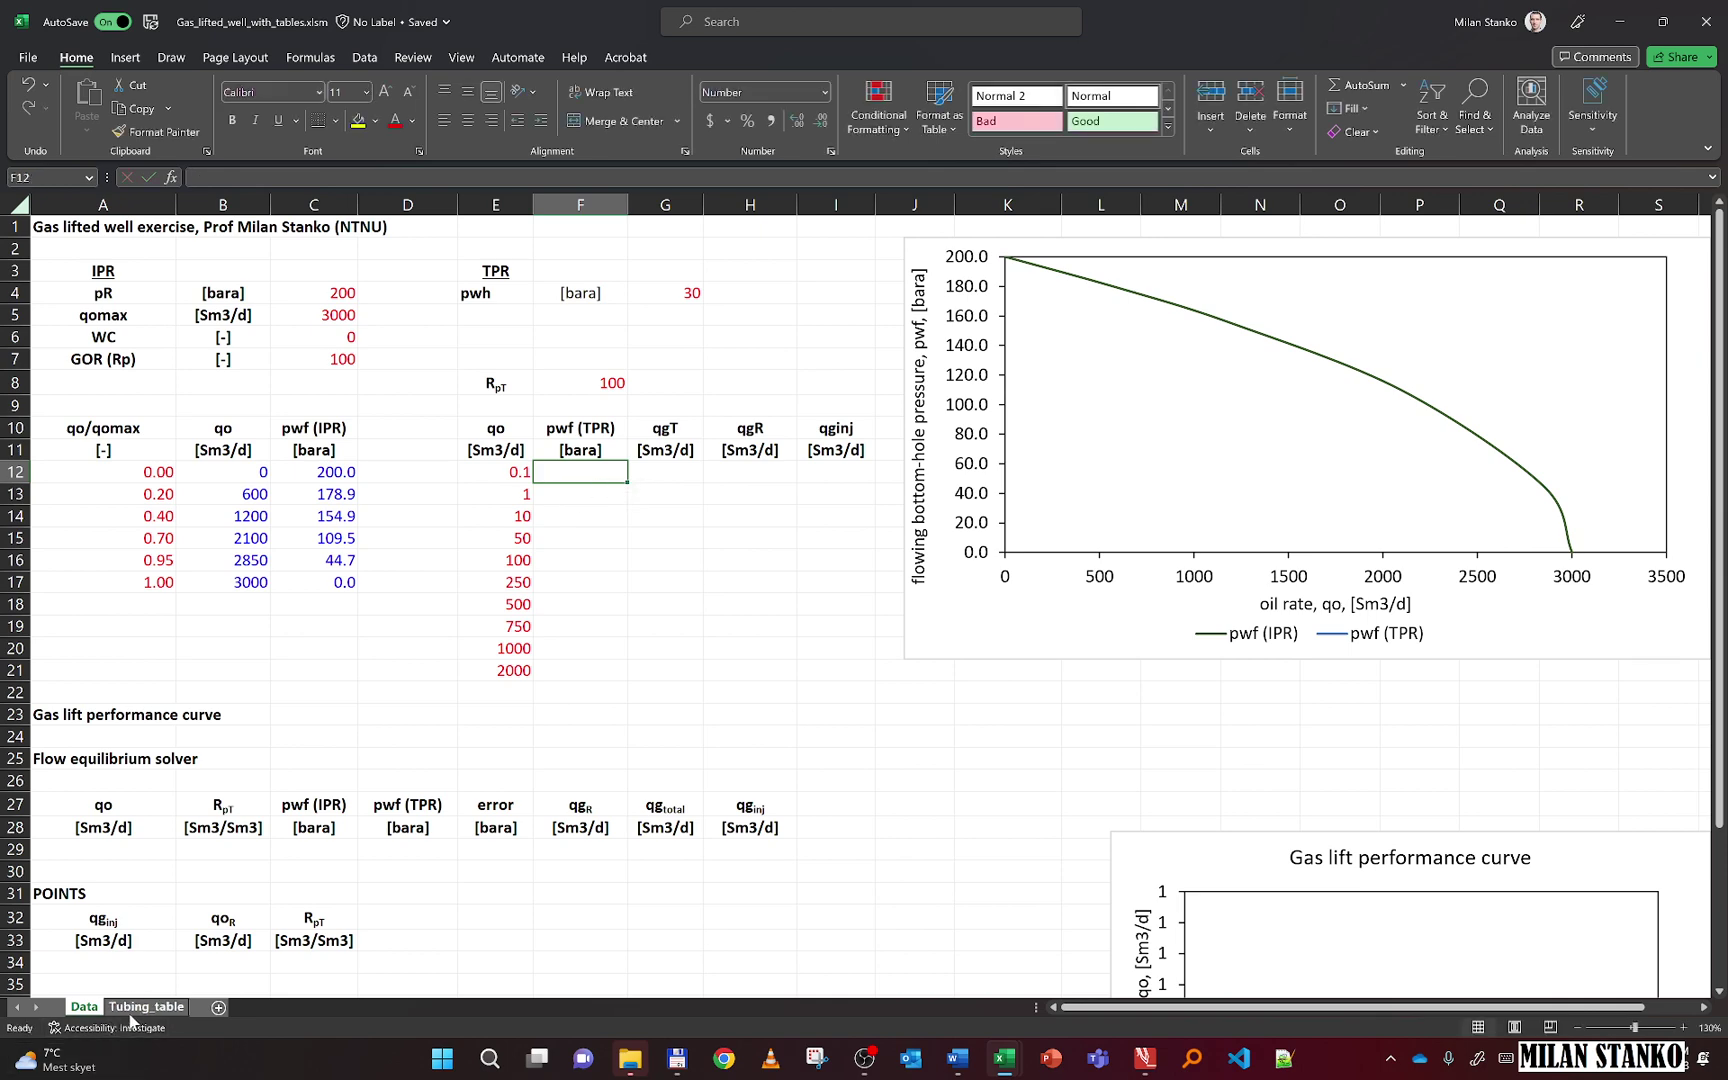
Begin the pwf (TPR) formula in F12 of the Data sheet as =TwoDimInterpol(E12,$F$8,3, using the qo and RpT cells
{"action": "left_click", "coordinate": [136, 1009]}
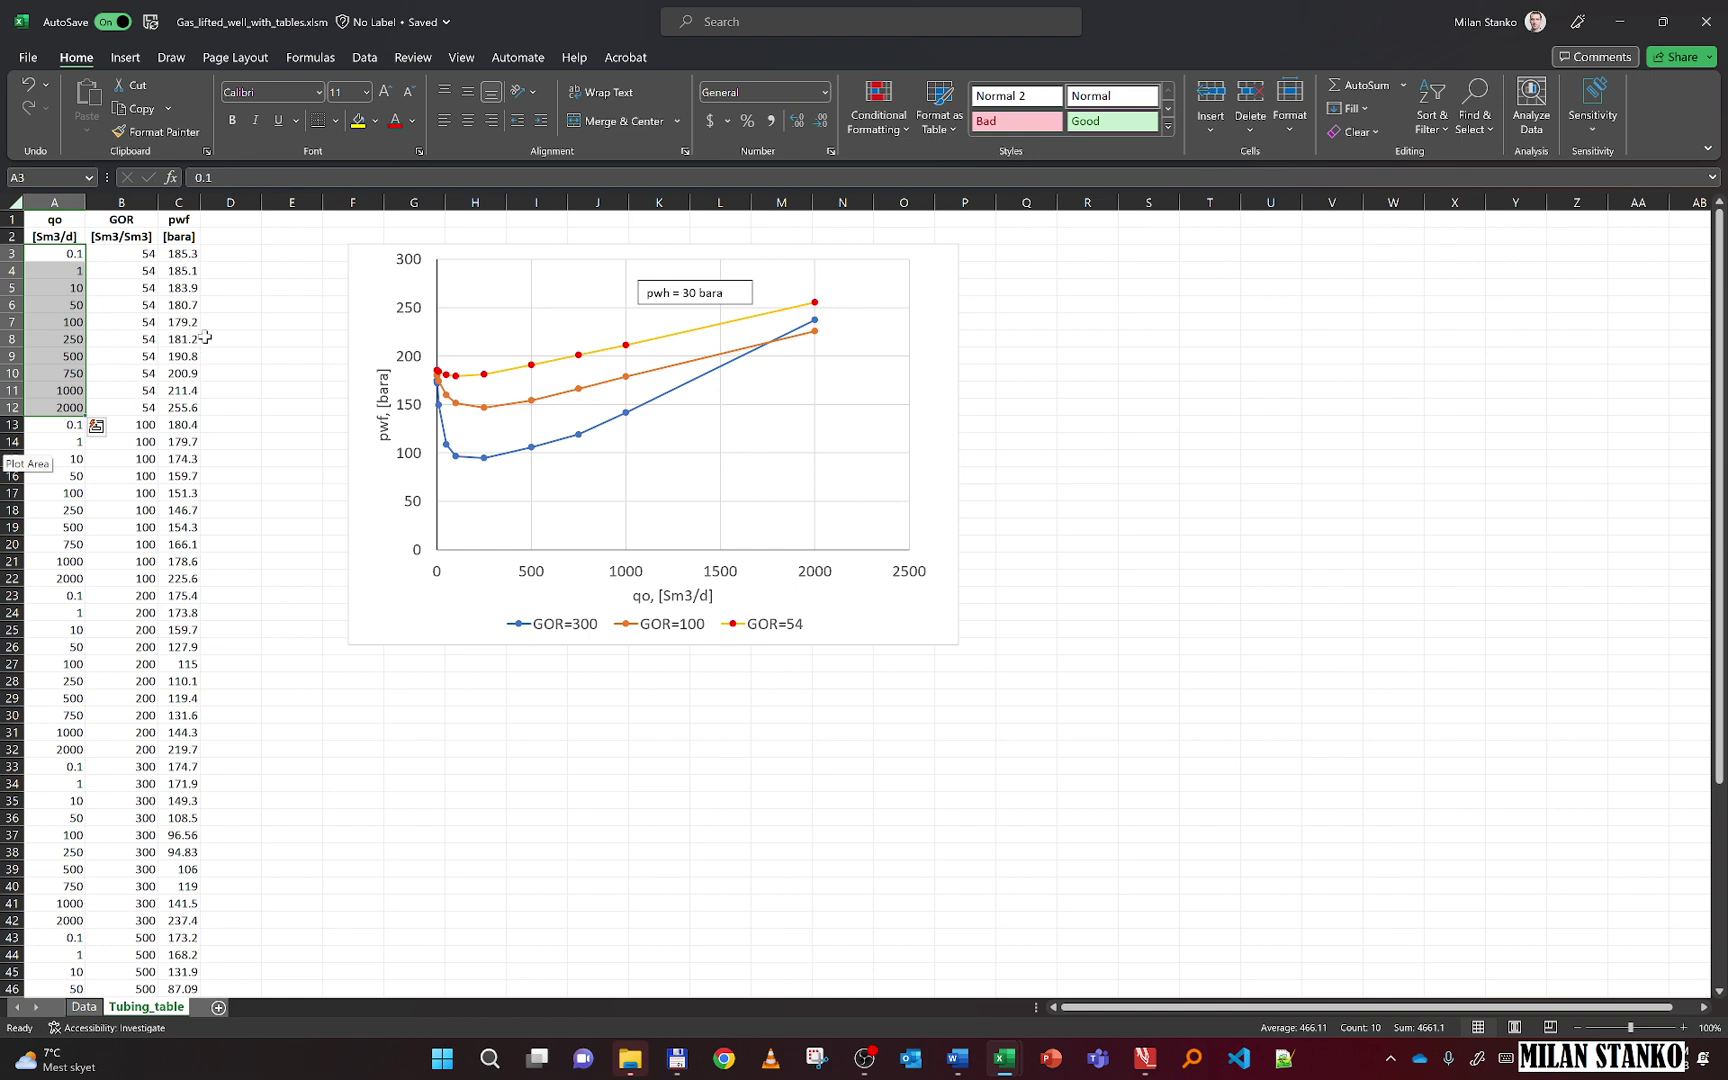
{"action": "left_click", "coordinate": [88, 1006]}
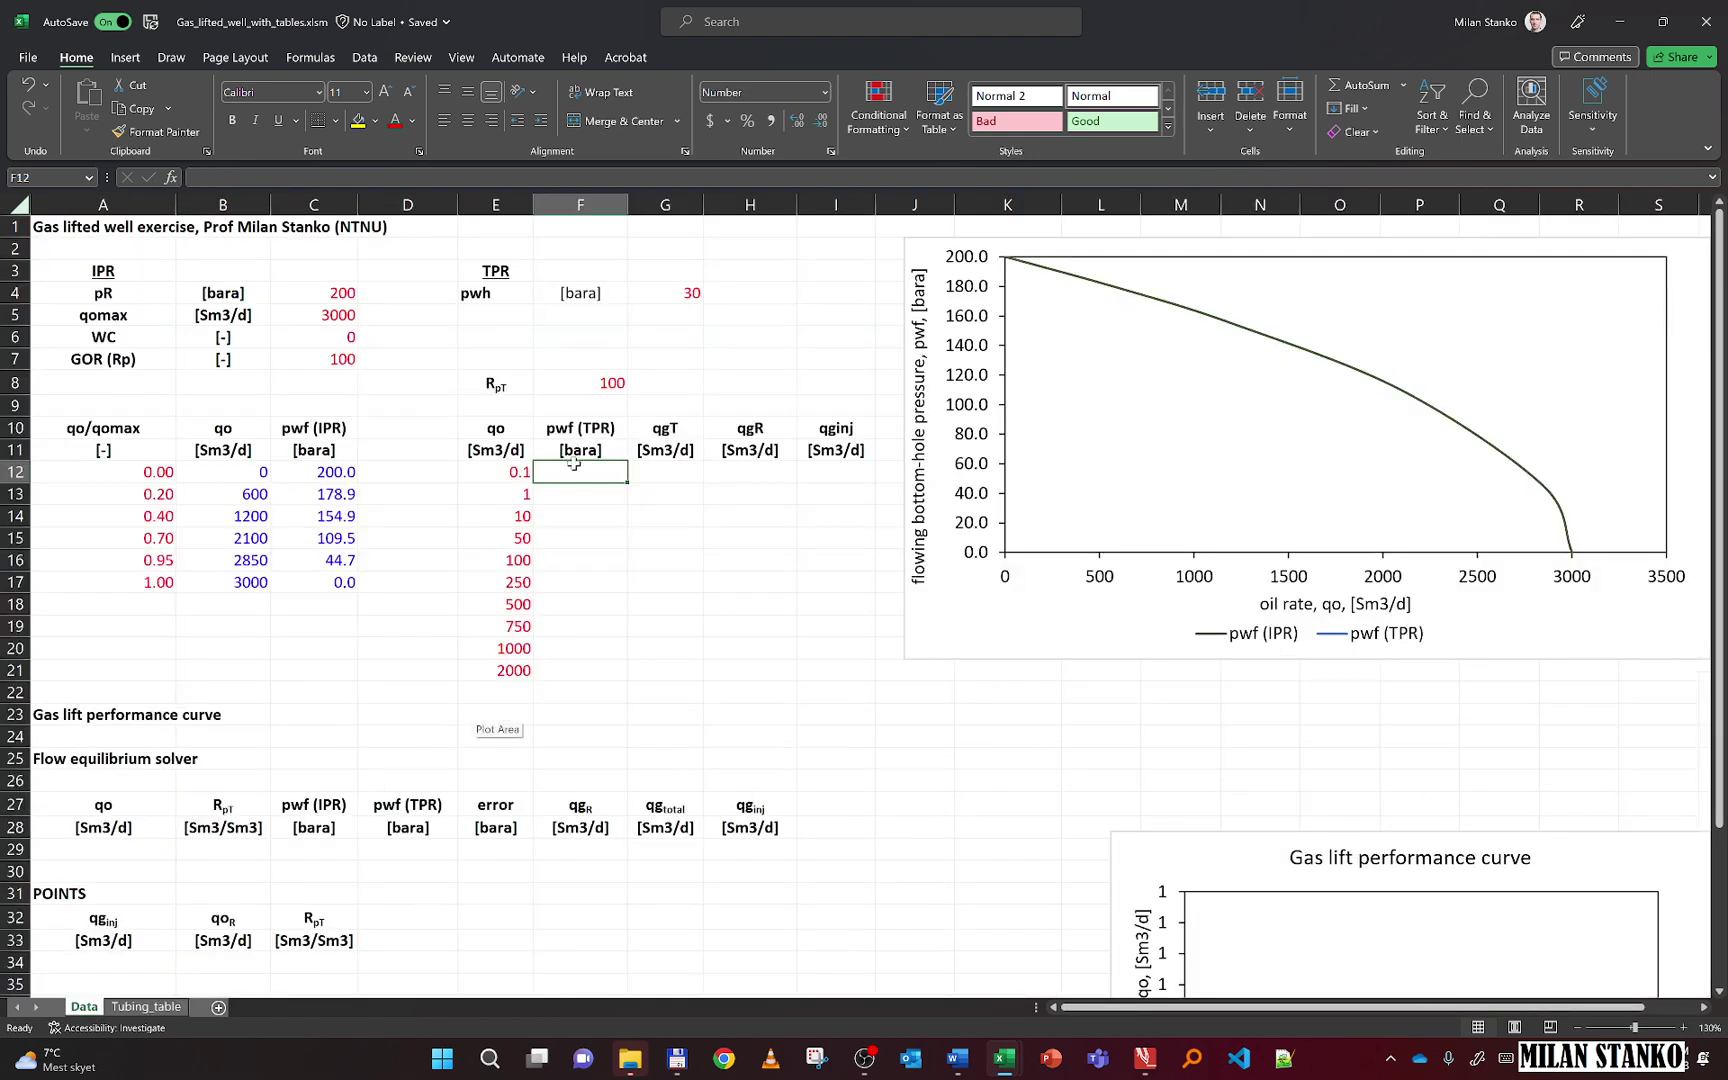
{"action": "type", "text": "=two"}
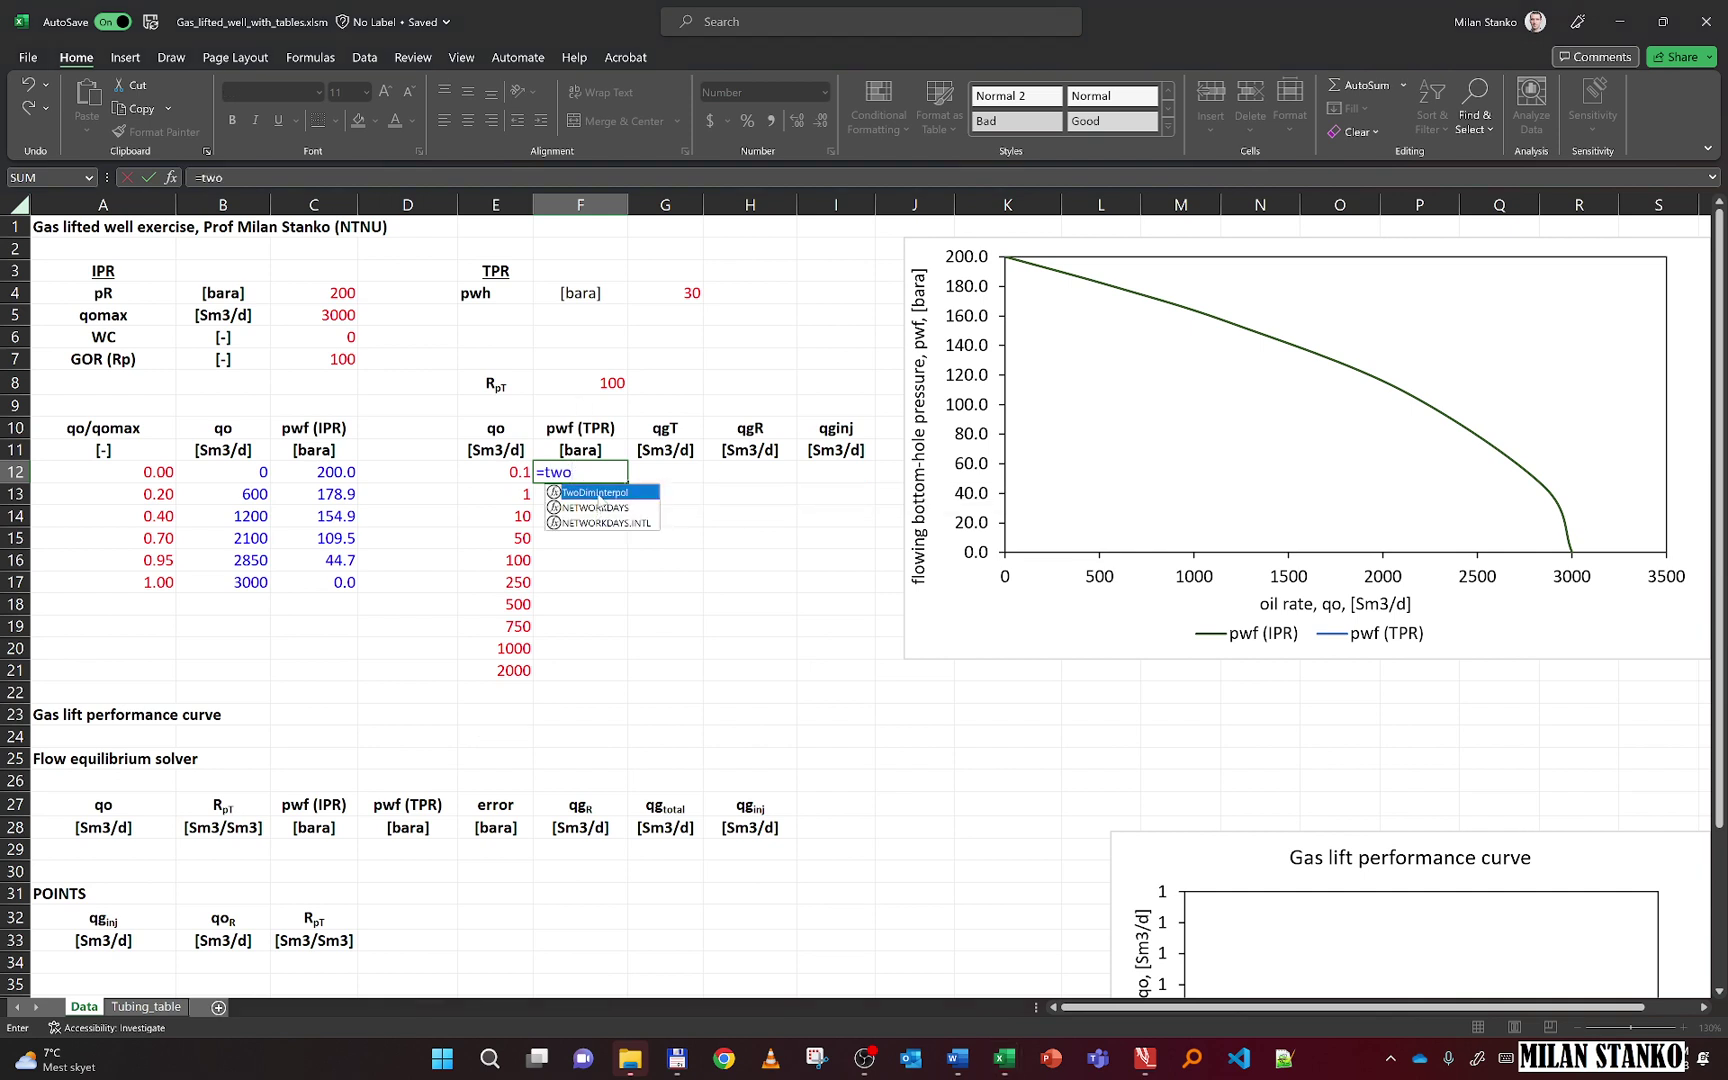
{"action": "double_click", "coordinate": [596, 493]}
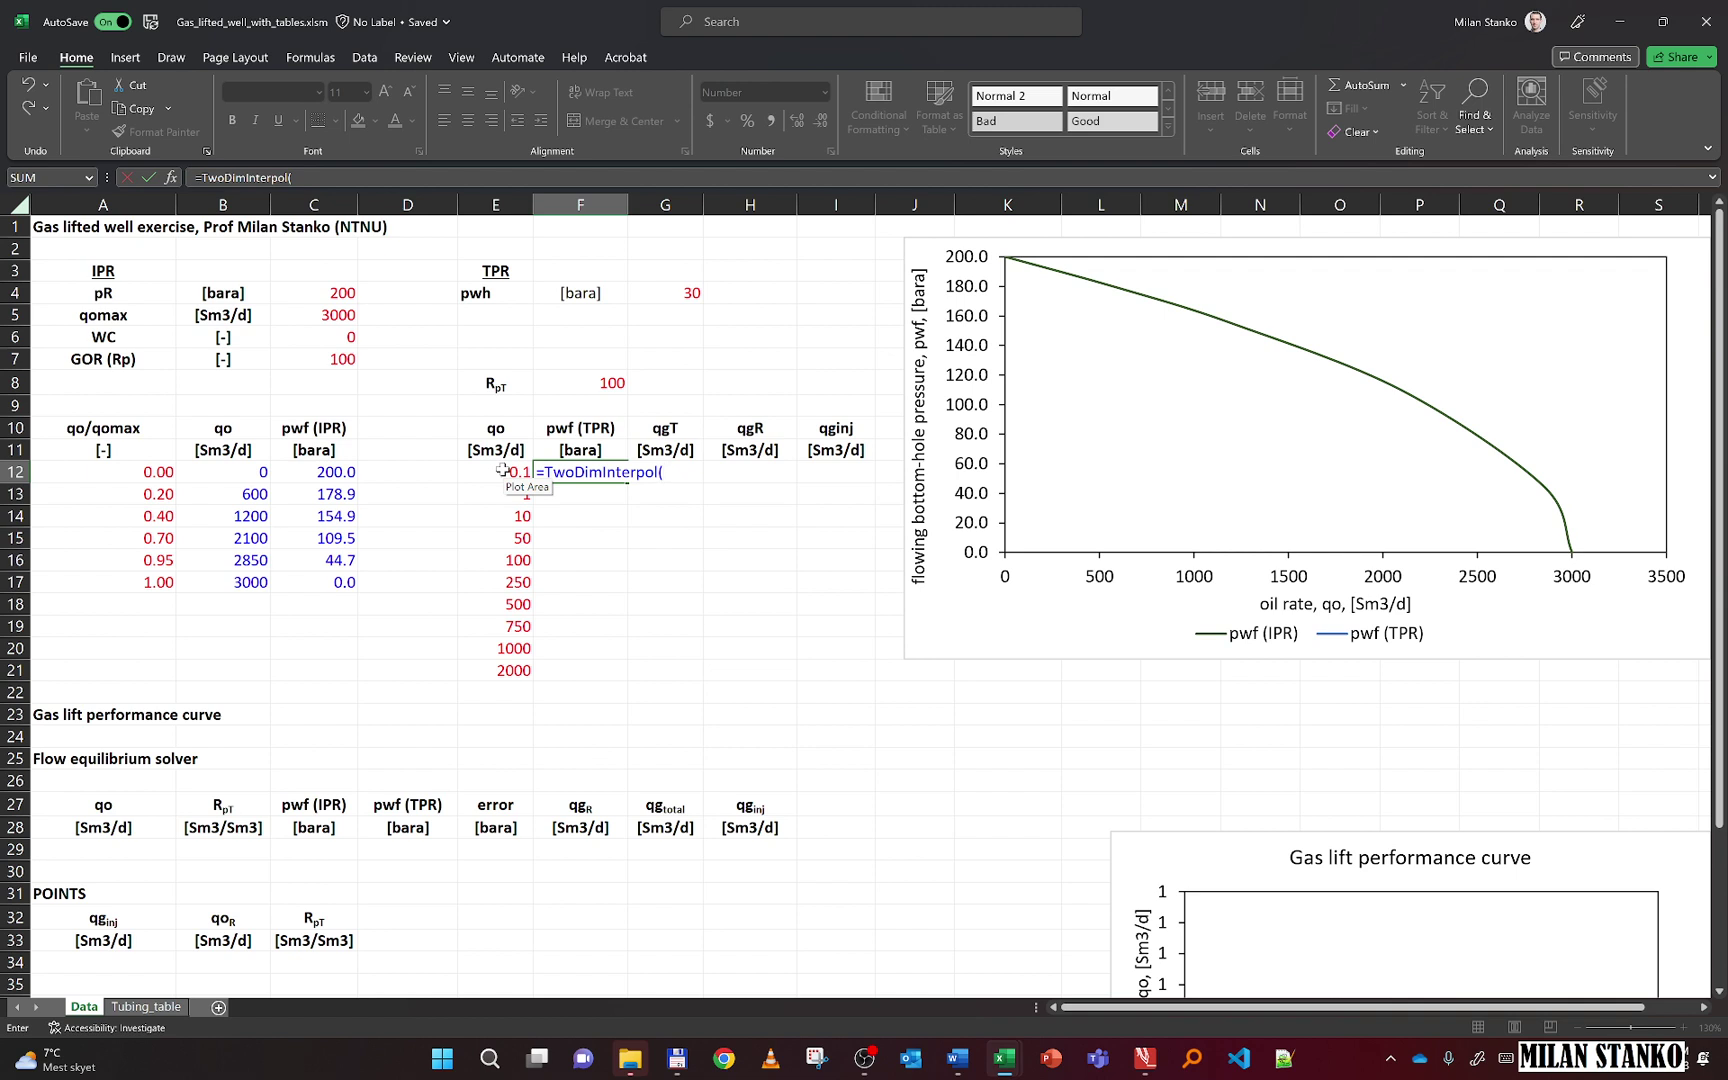
{"action": "left_click", "coordinate": [502, 470]}
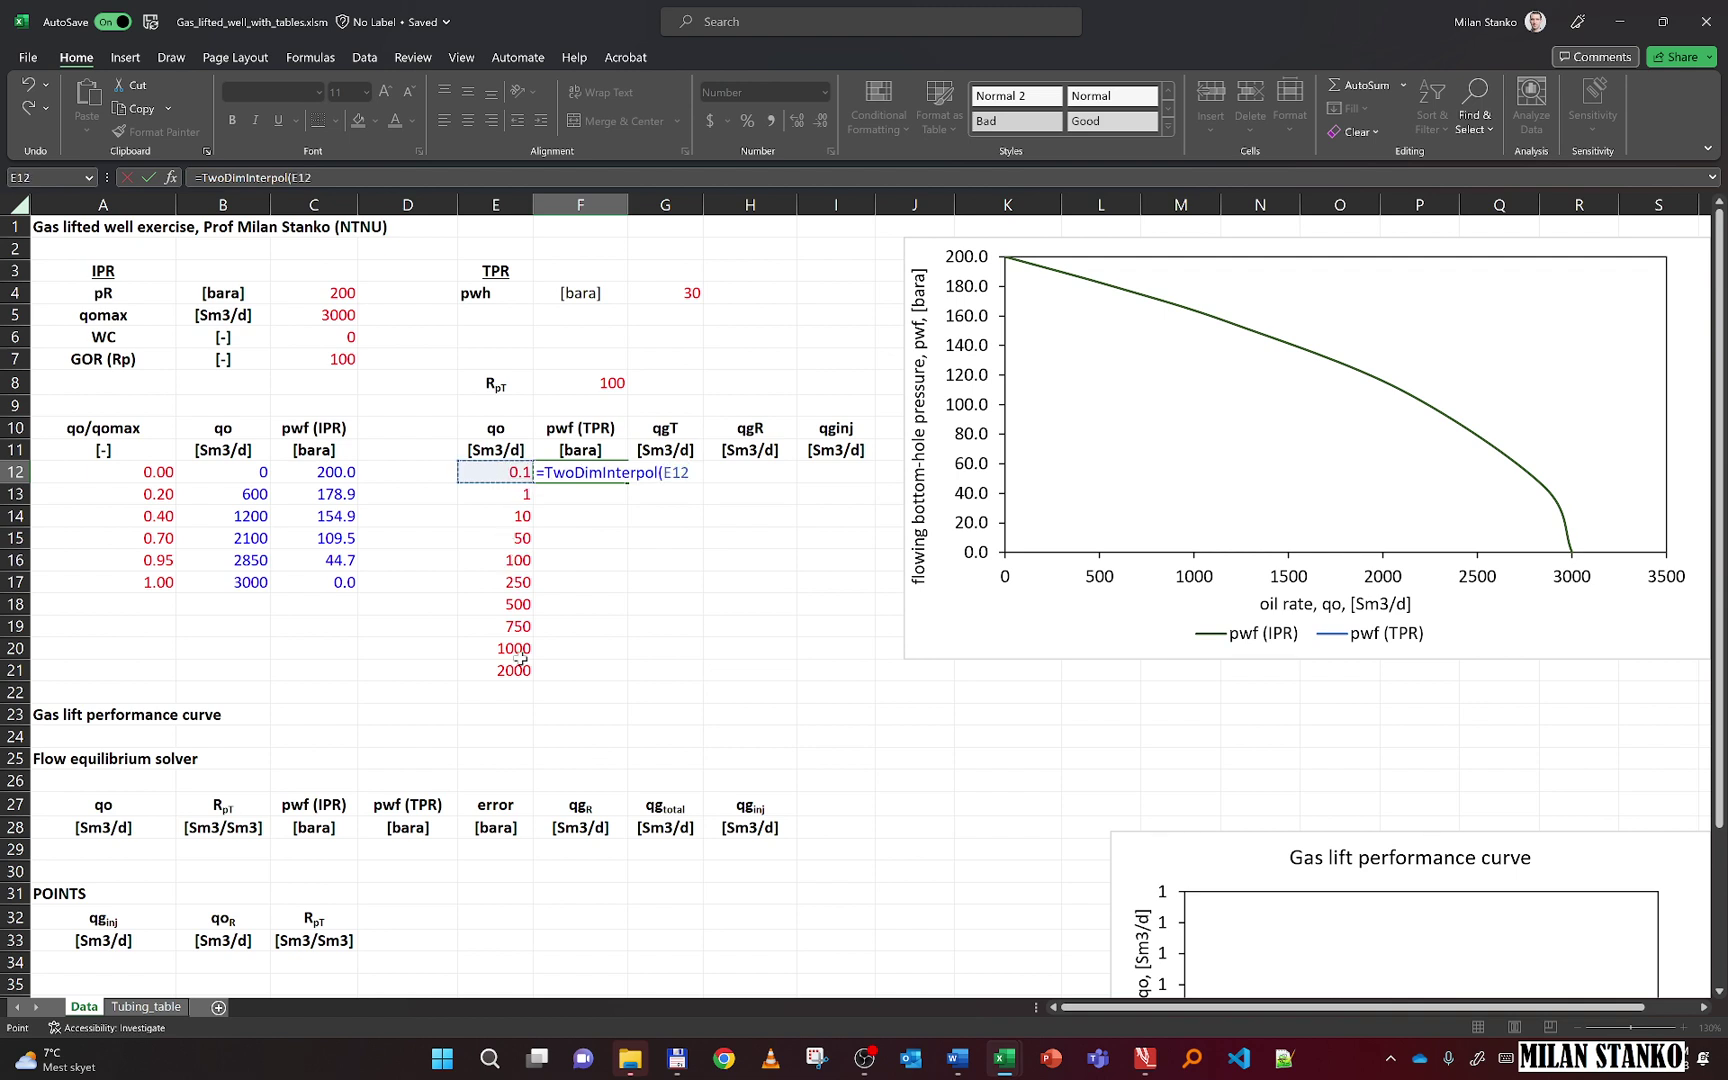
{"action": "type", "text": ","}
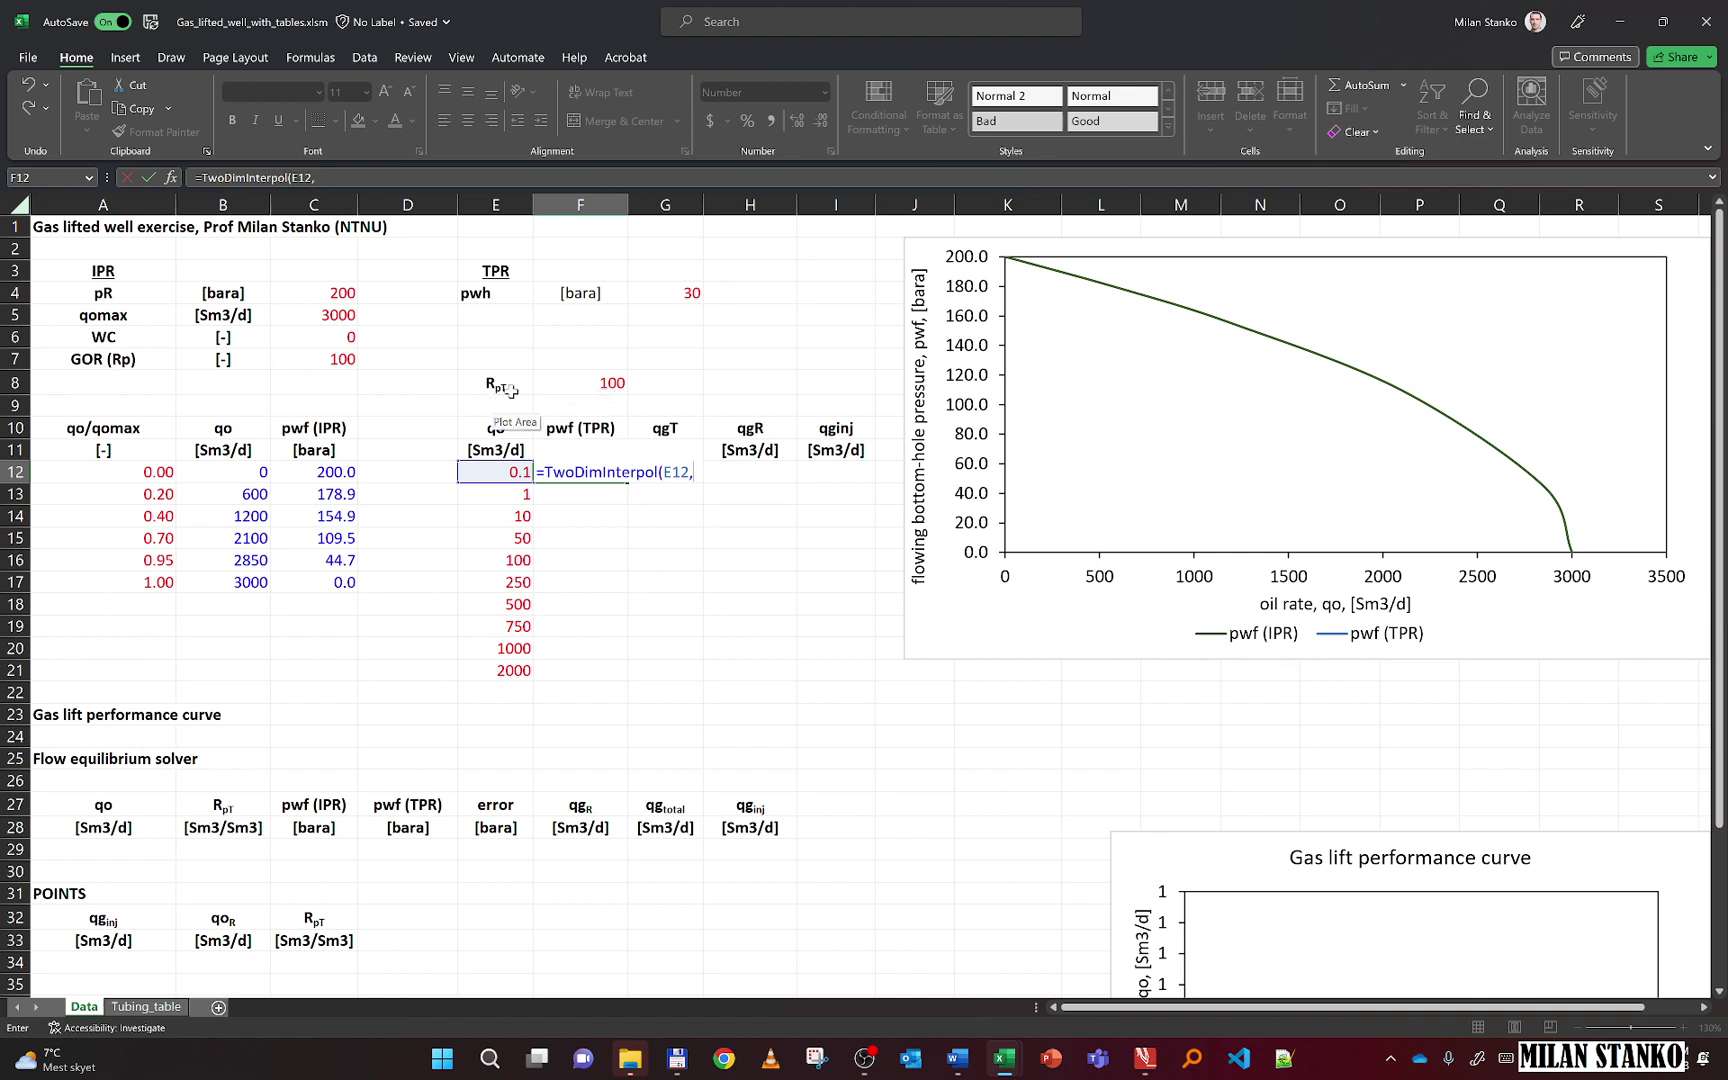
{"action": "left_click", "coordinate": [599, 385]}
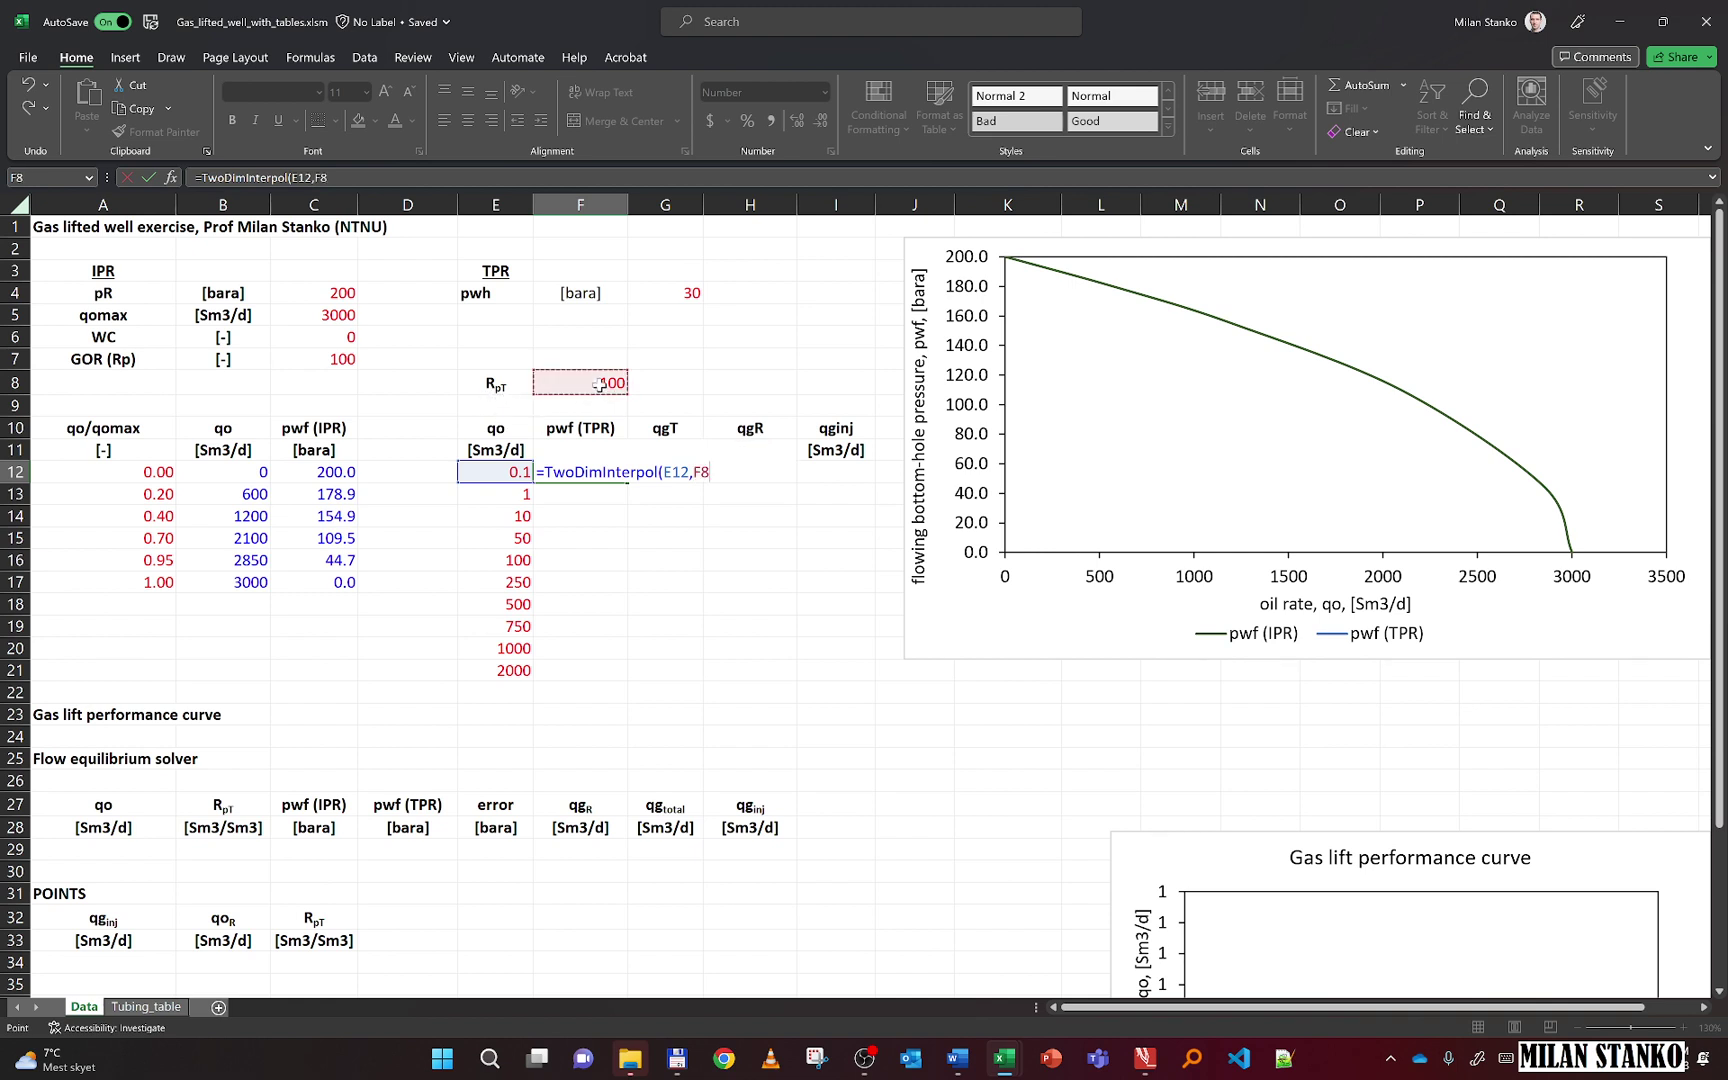
{"action": "key", "text": "F4"}
{"action": "type", "text": ","}
{"action": "left_click", "coordinate": [165, 1008]}
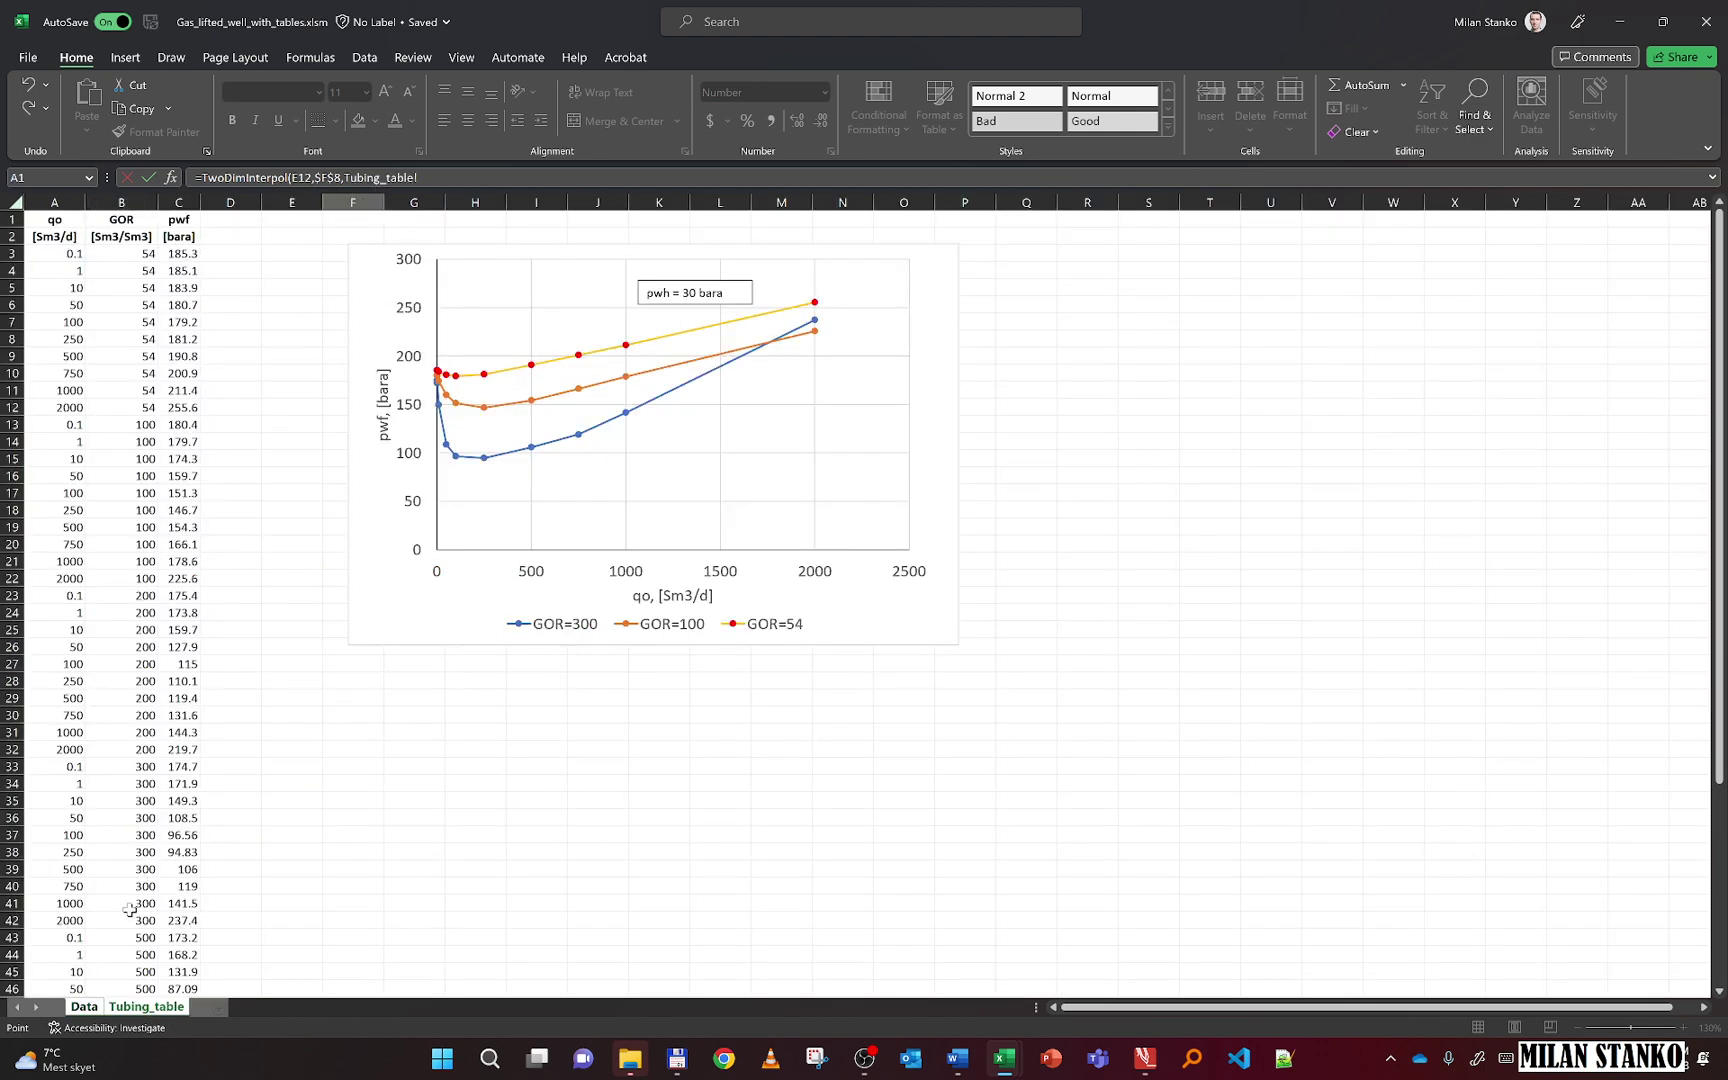
{"action": "left_click", "coordinate": [84, 1006]}
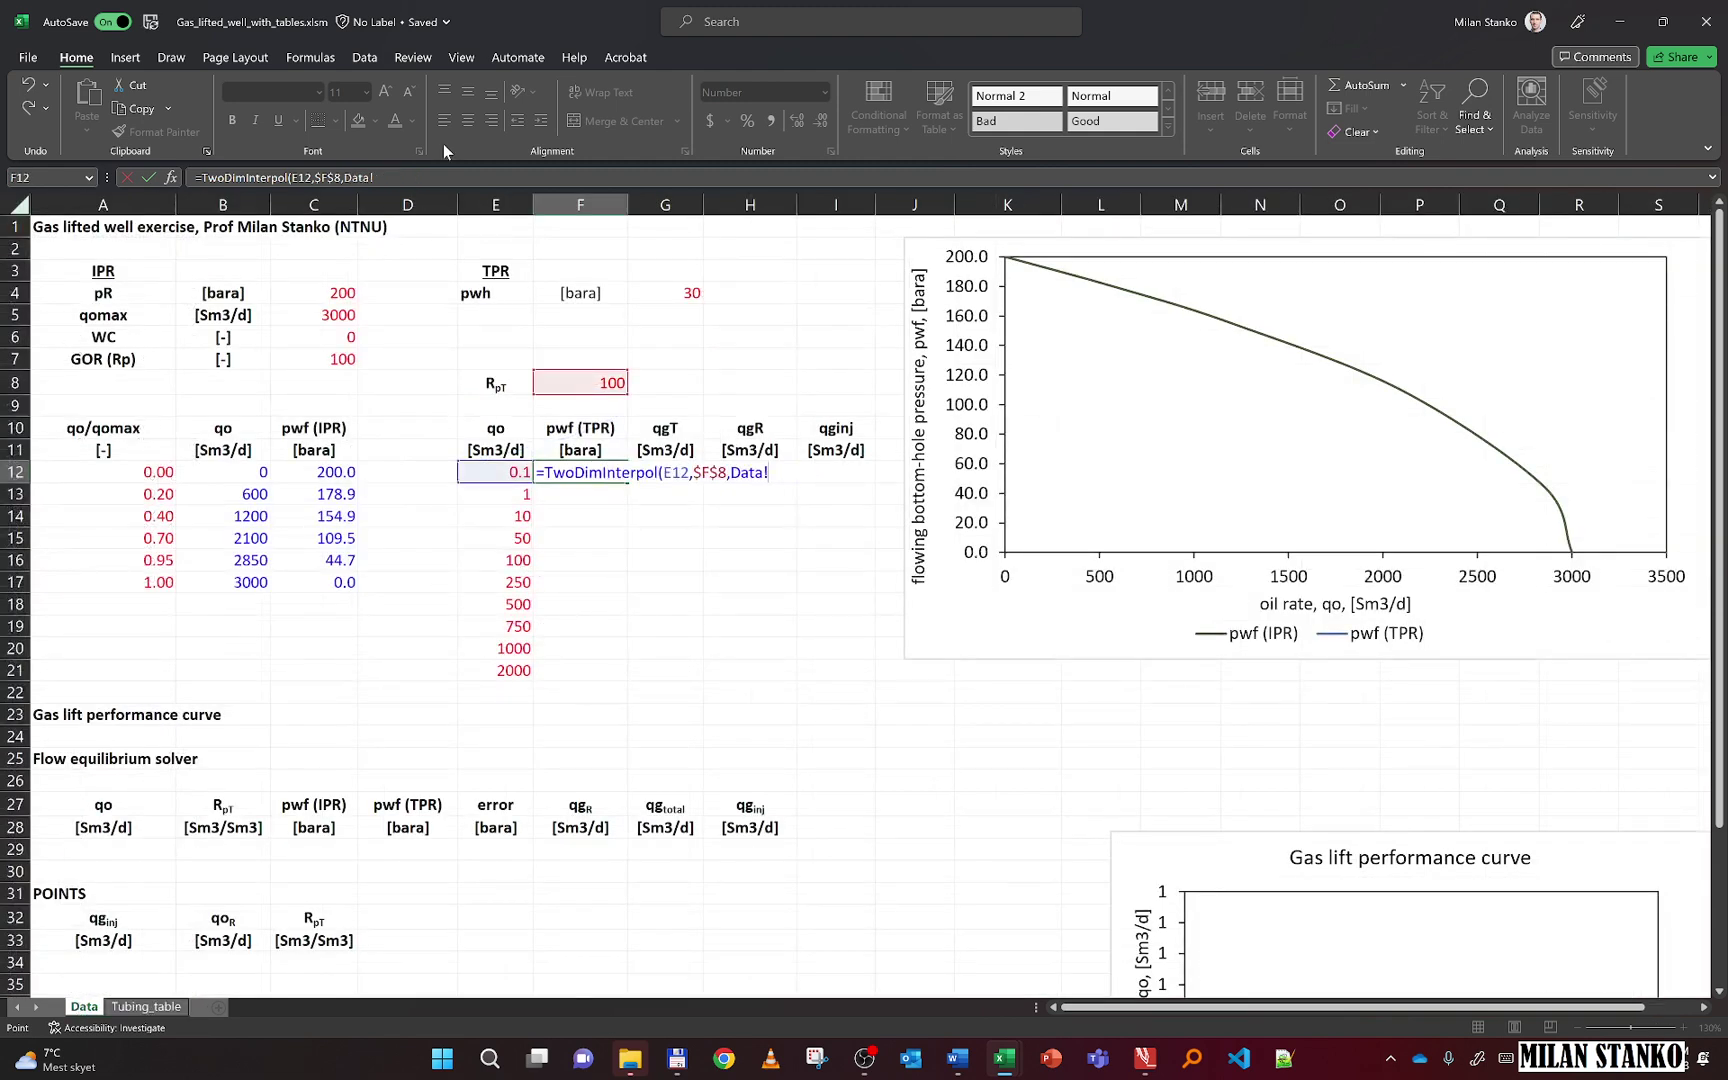
{"action": "left_click_drag", "start_coordinate": [379, 186], "coordinate": [357, 183]}
{"action": "type", "text": "3,"}
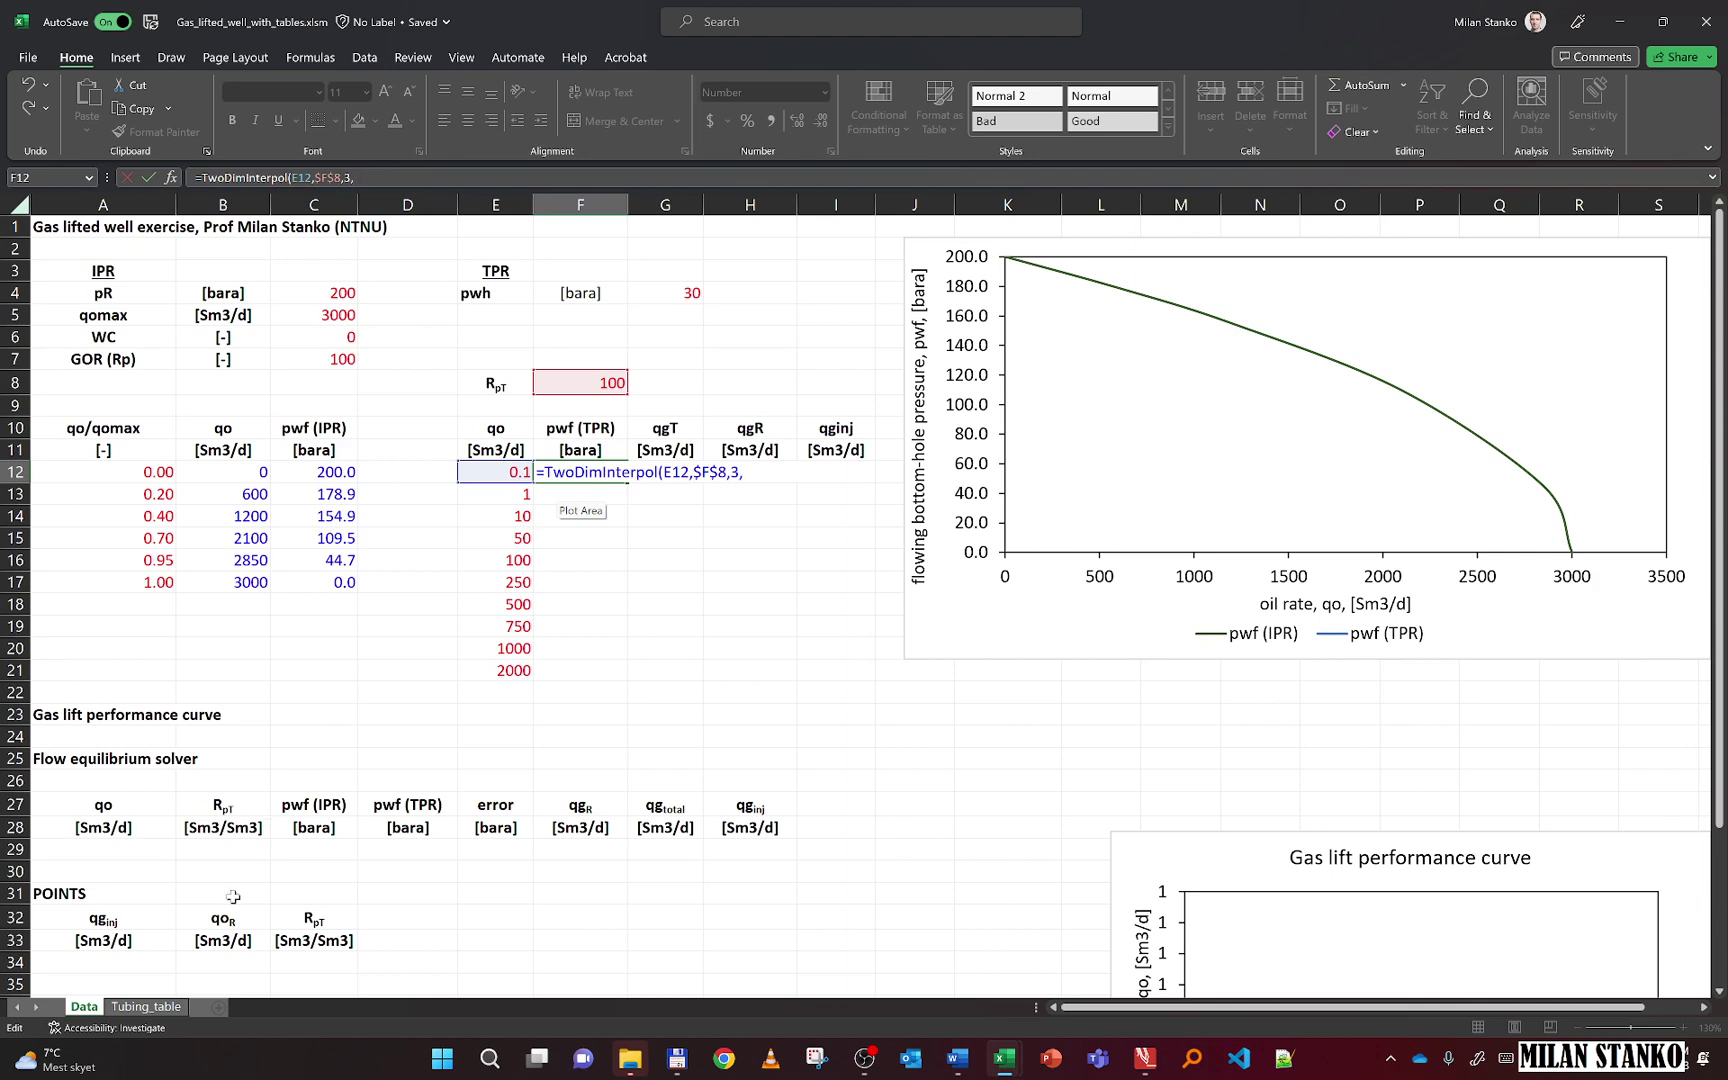
Complete the F12 formula with the absolute range Tubing_table!$A$3:$C$62 and the last two arguments 1,1
{"action": "left_click", "coordinate": [147, 1007]}
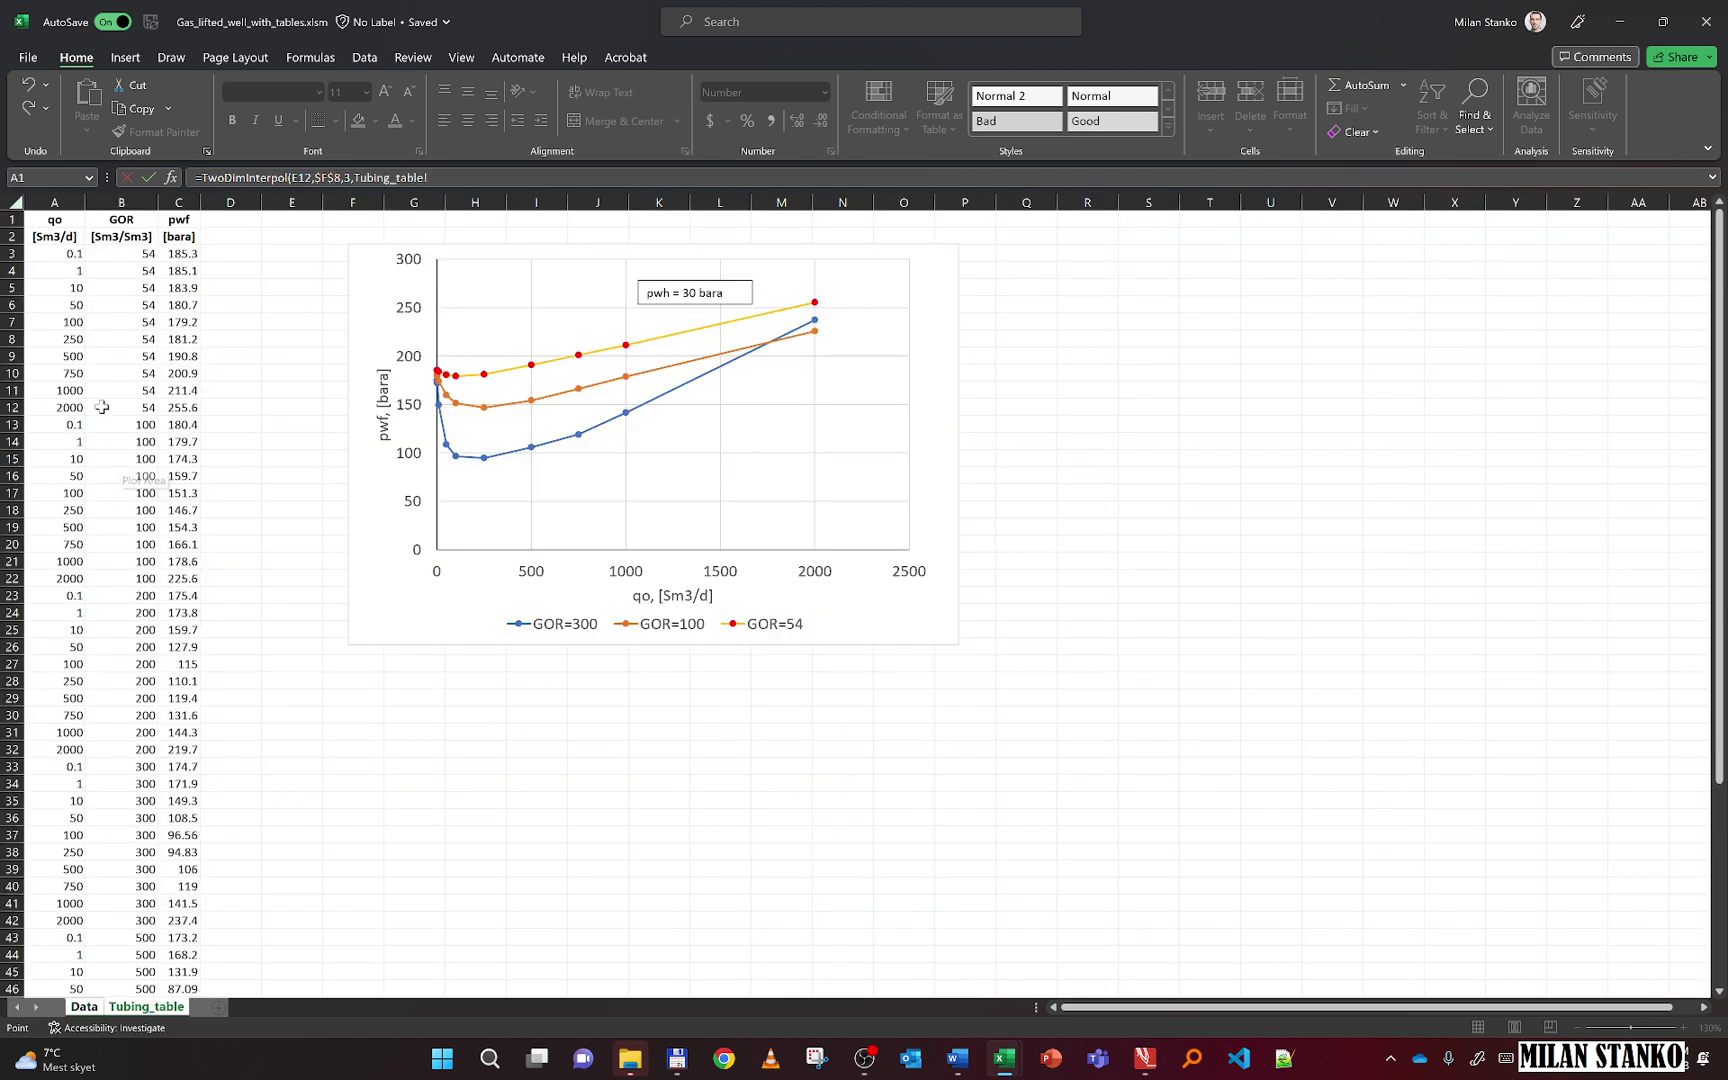
{"action": "left_click", "coordinate": [64, 254]}
{"action": "key", "text": "ctrl+shift+Right"}
{"action": "key", "text": "ctrl+shift+Down"}
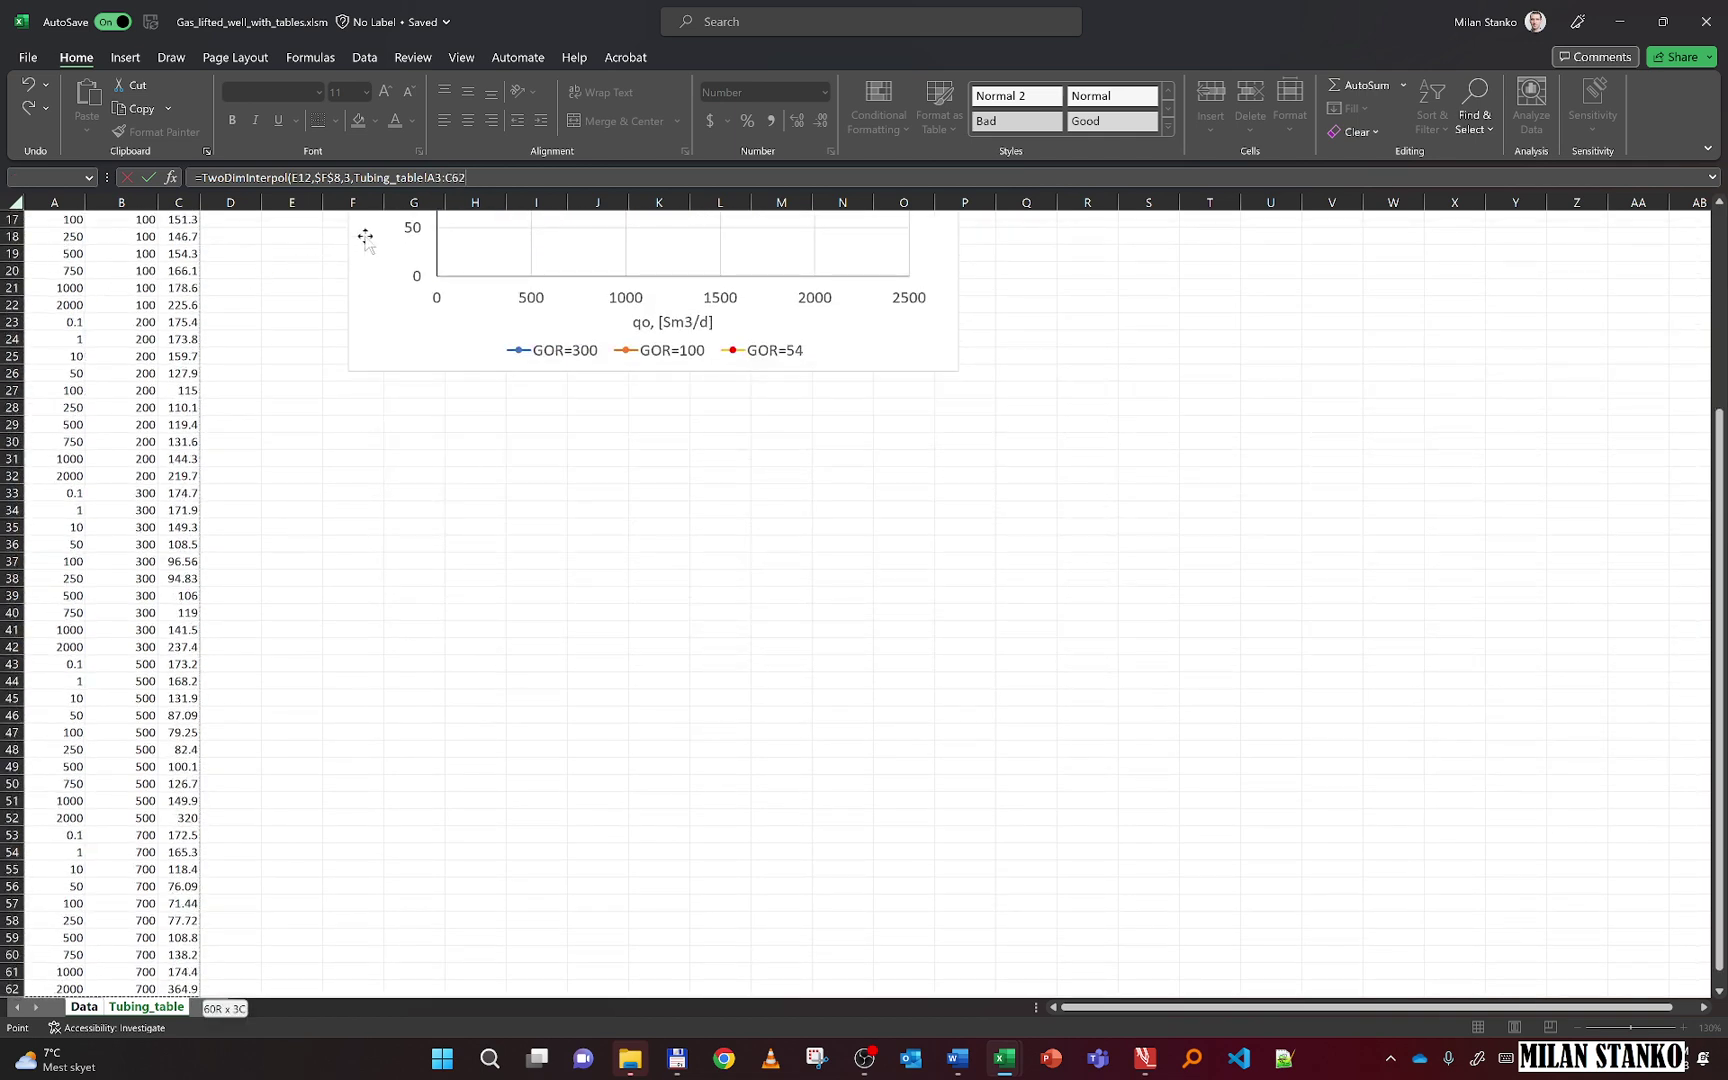
{"action": "key", "text": "F4"}
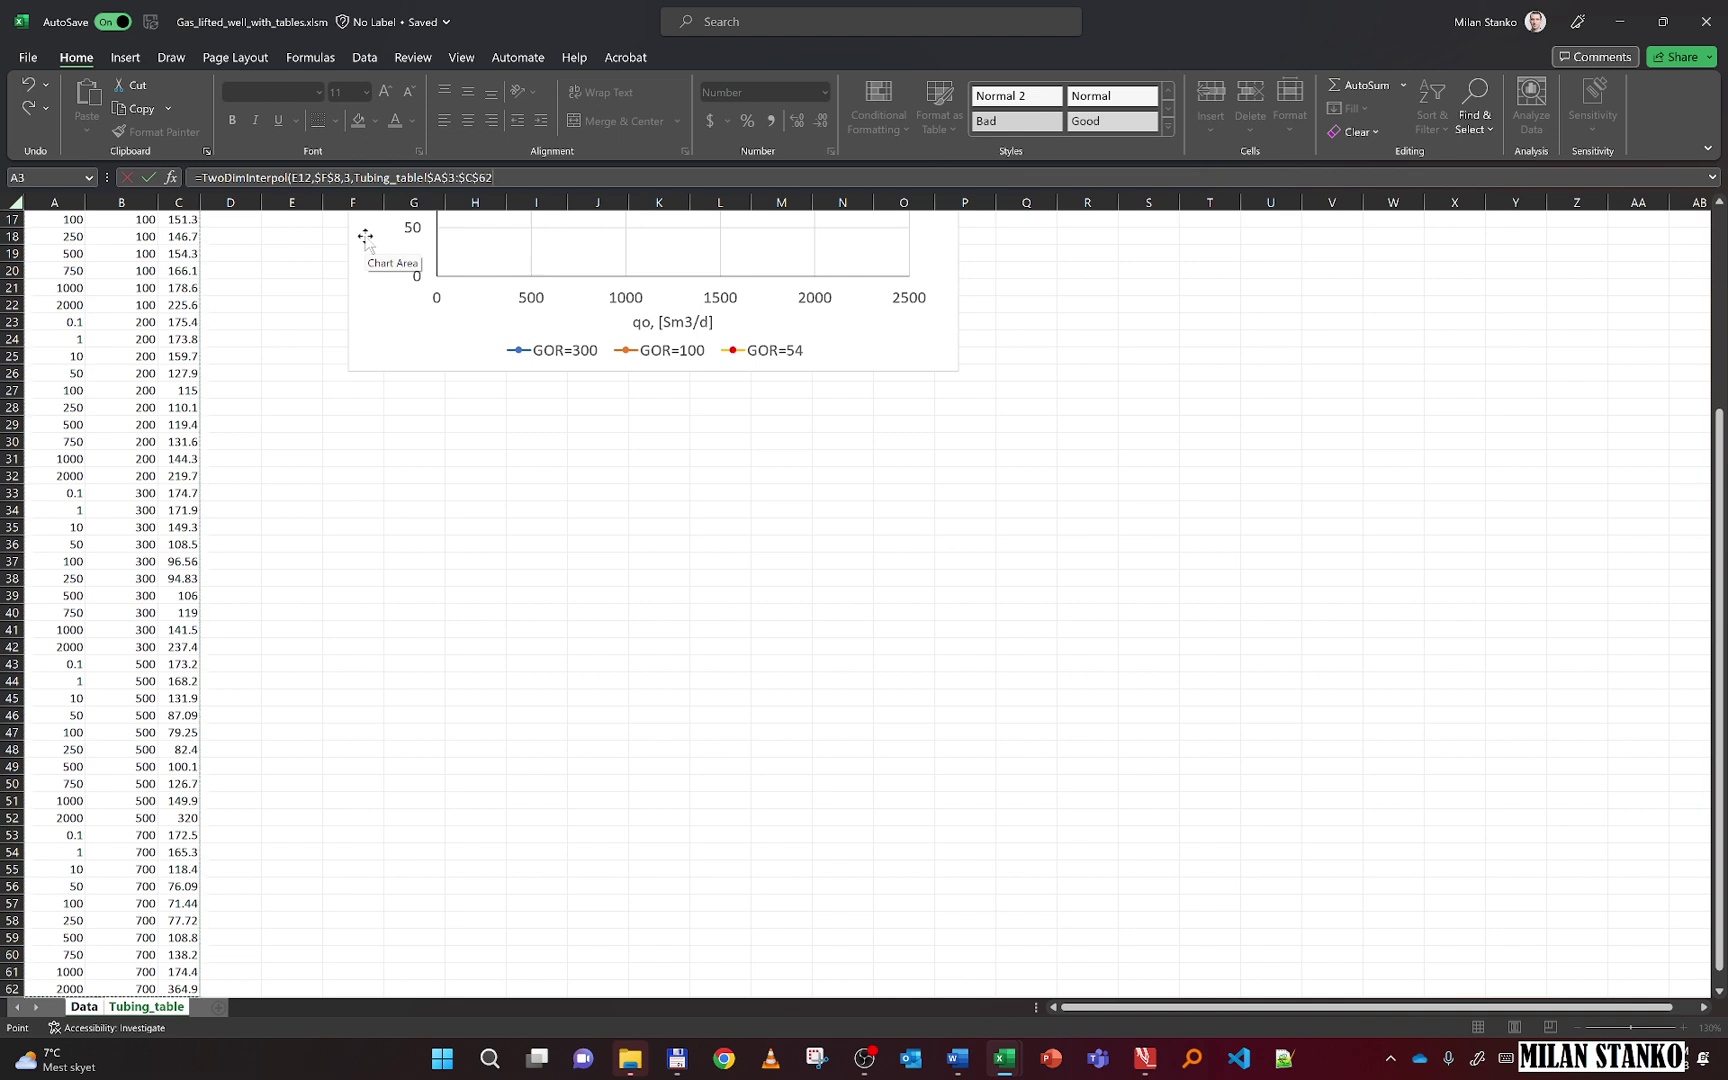
{"action": "type", "text": ","}
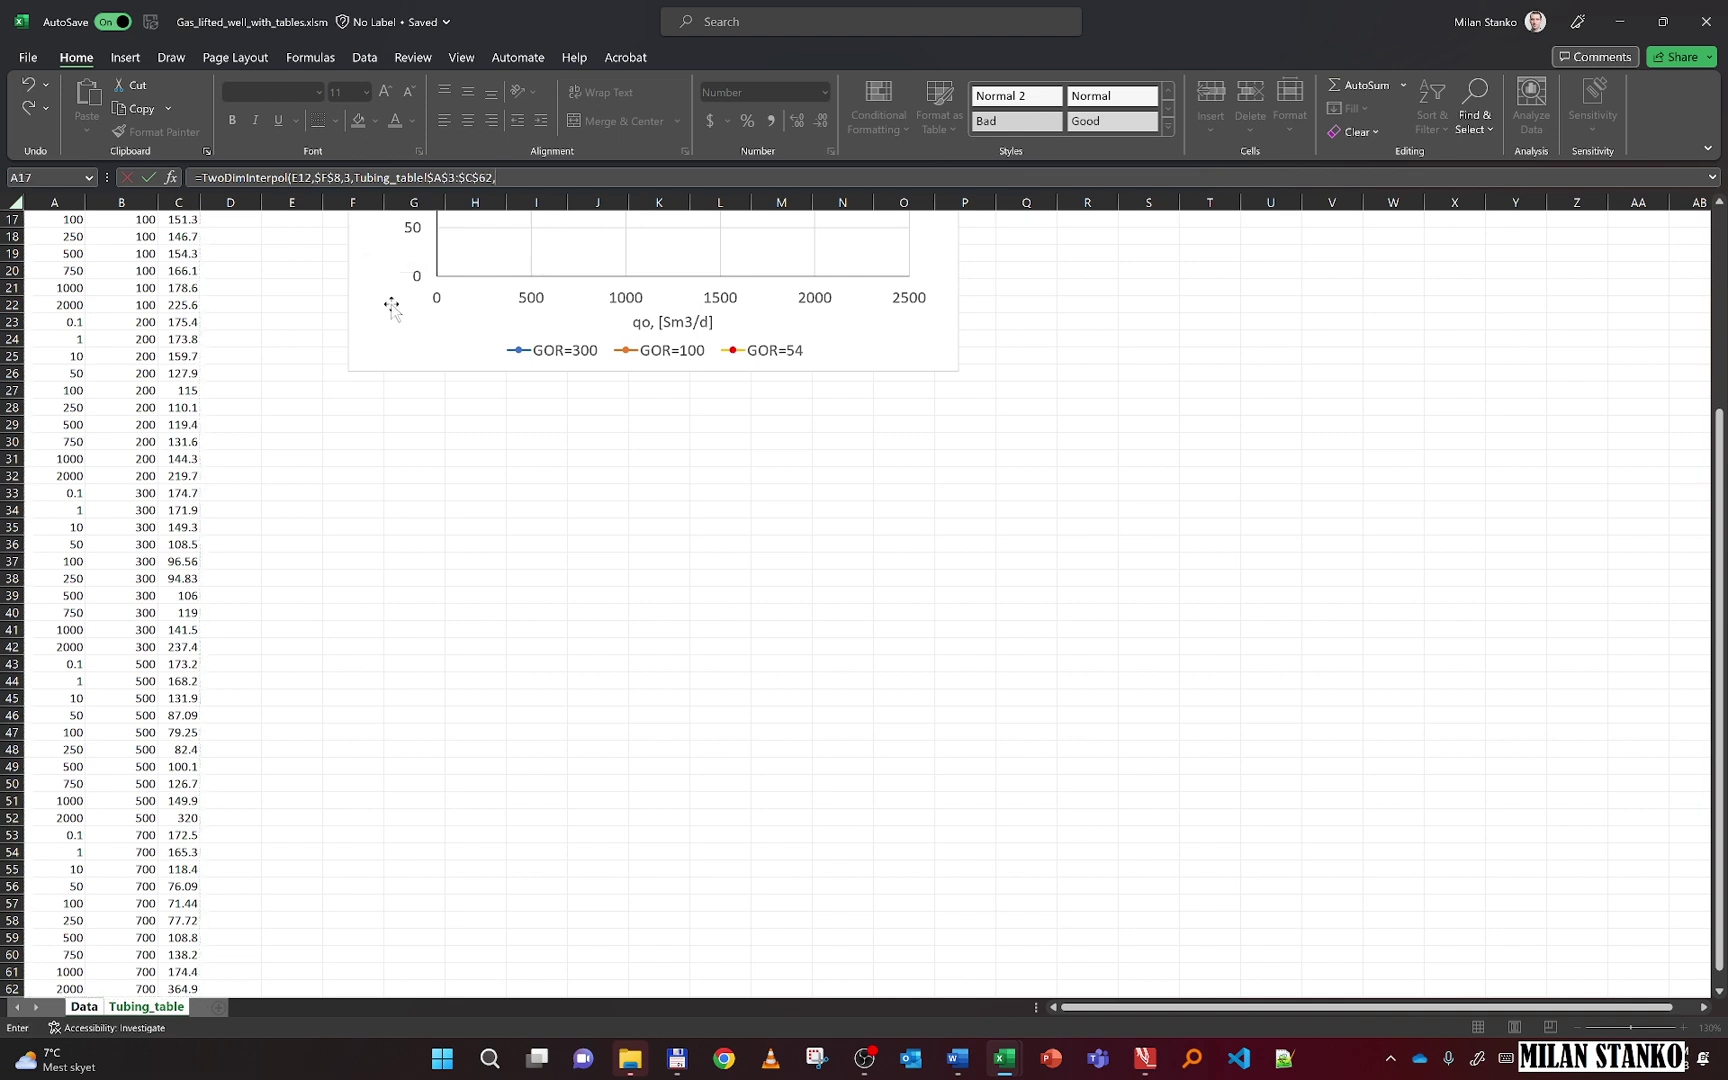
{"action": "scroll", "coordinate": [216, 365], "scroll_direction": "up", "scroll_amount": 5}
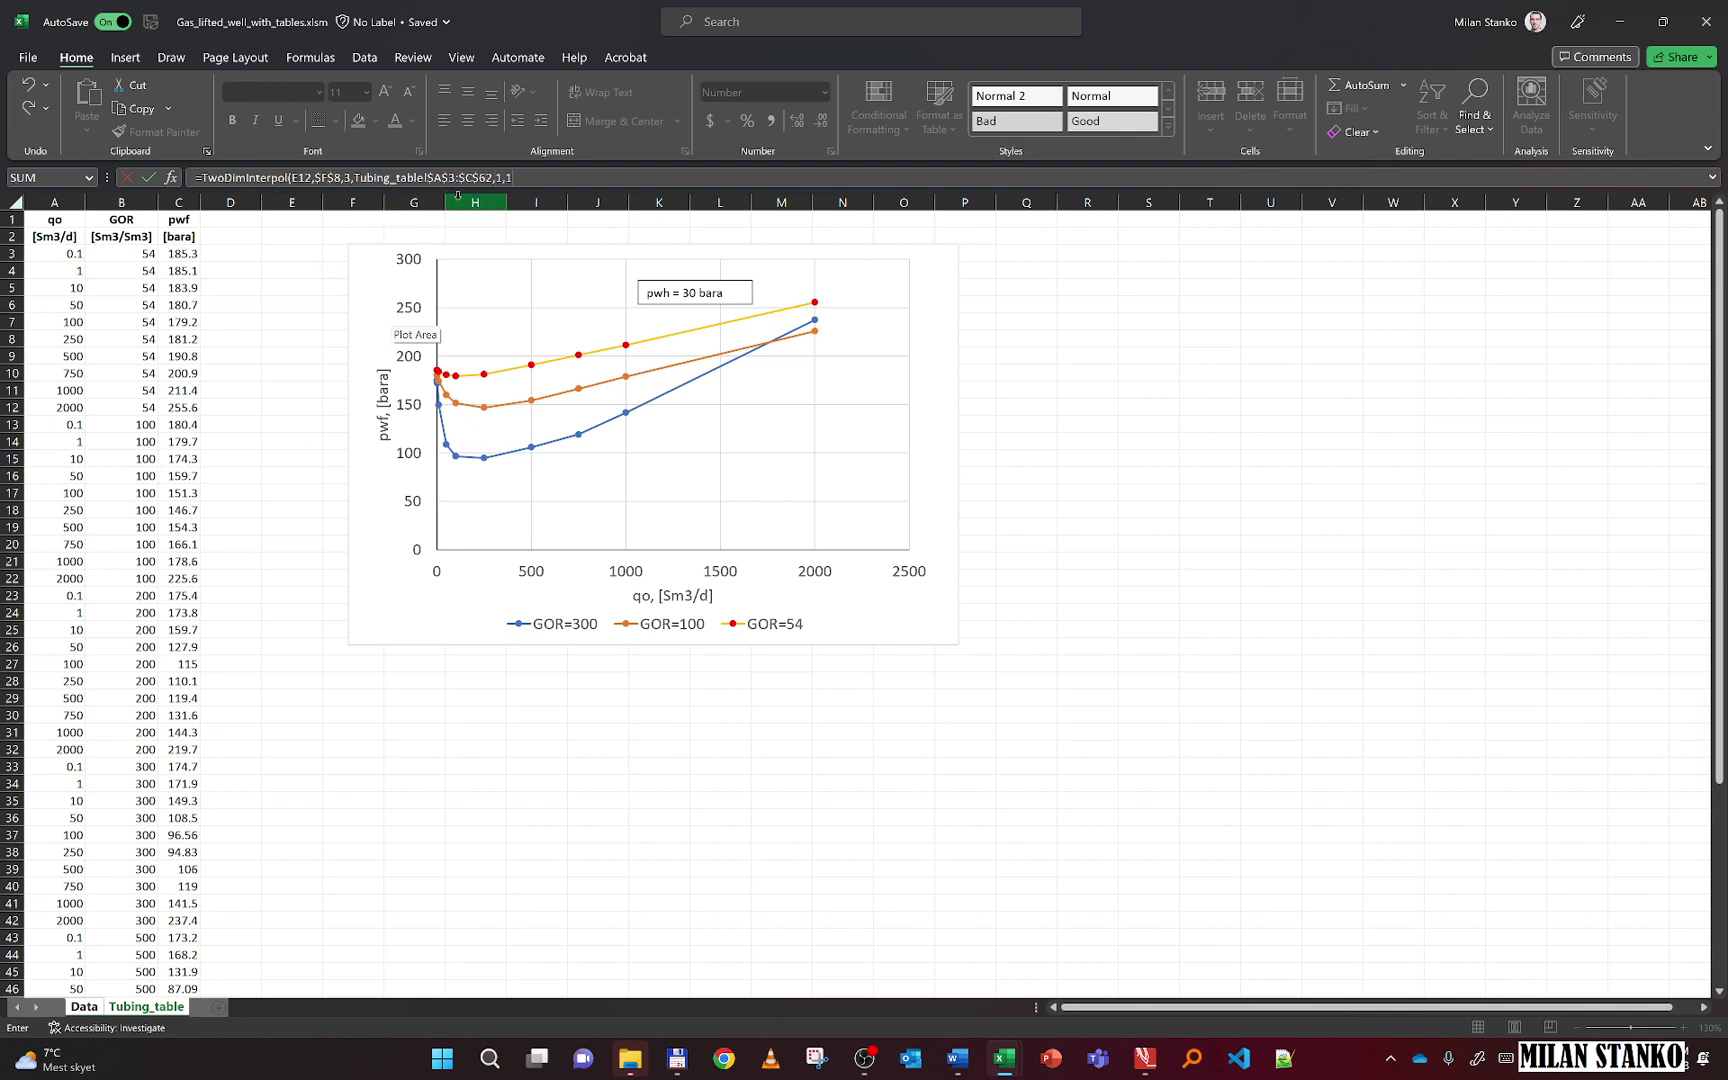
{"action": "key", "text": "Return"}
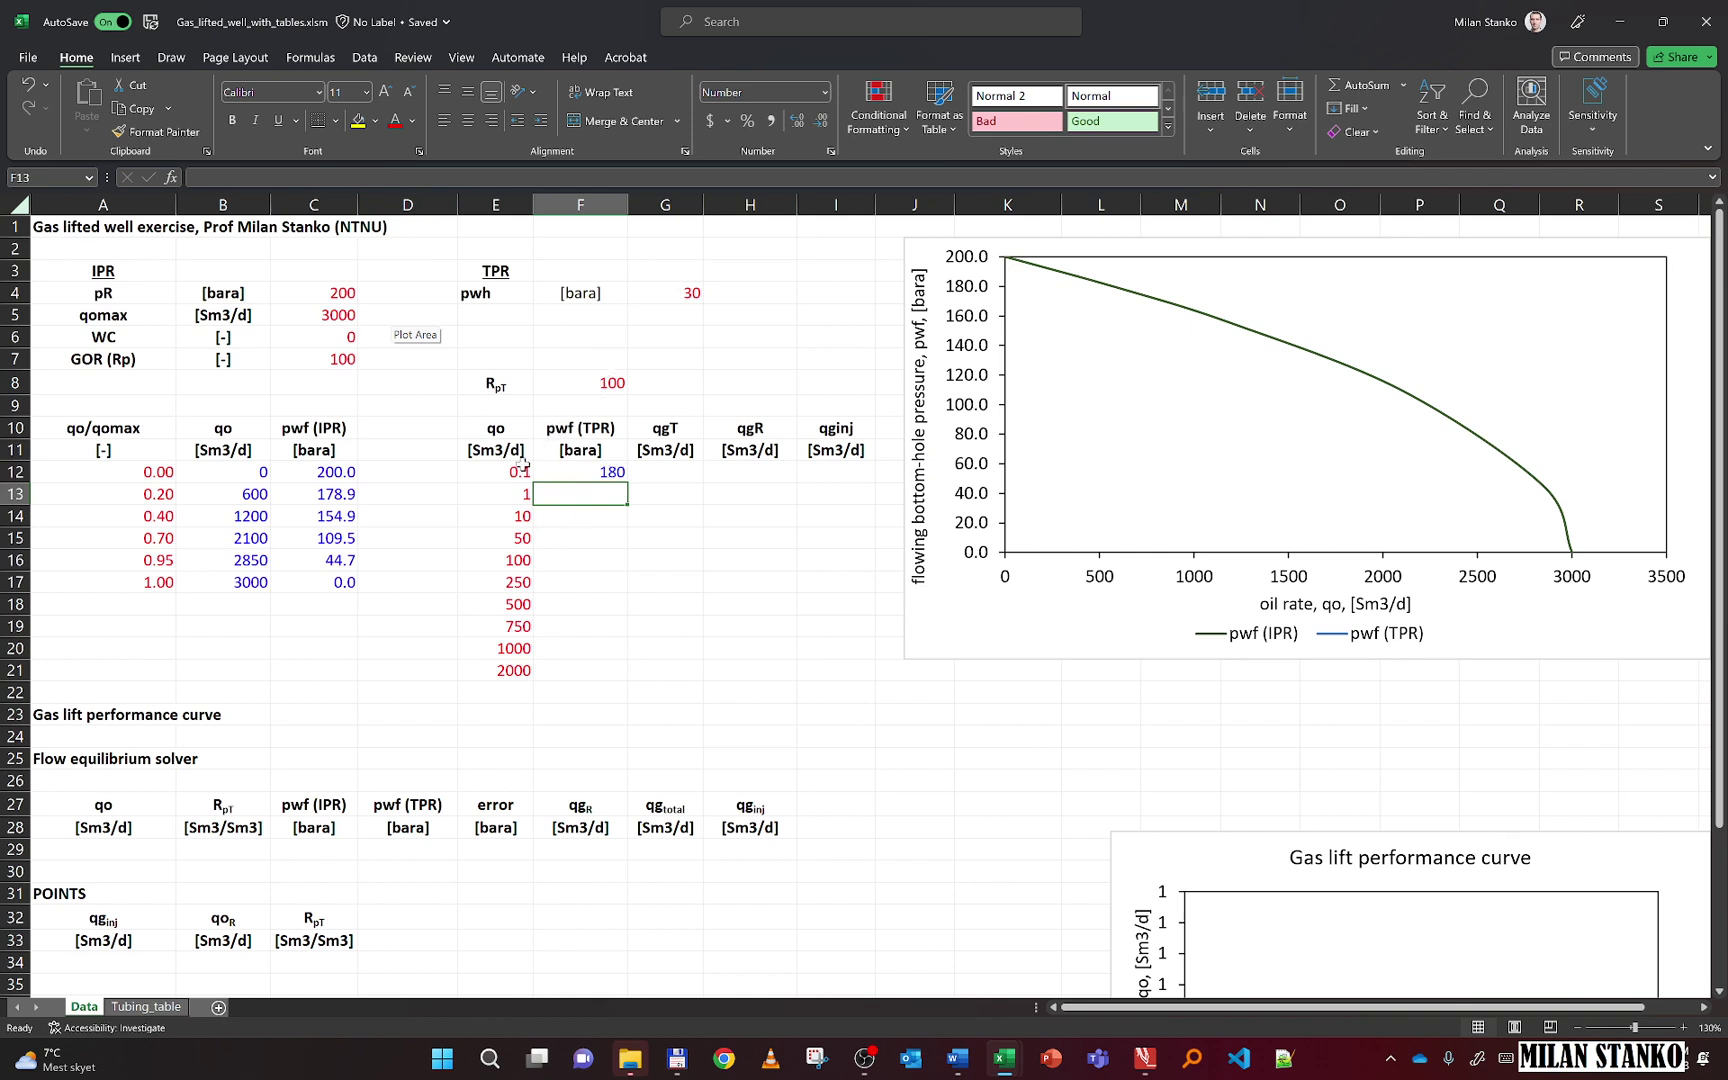
Check the F12 result against Tubing_table, and fill the pwf (TPR) formula down to F21 on the Data sheet
{"action": "left_click", "coordinate": [150, 1007]}
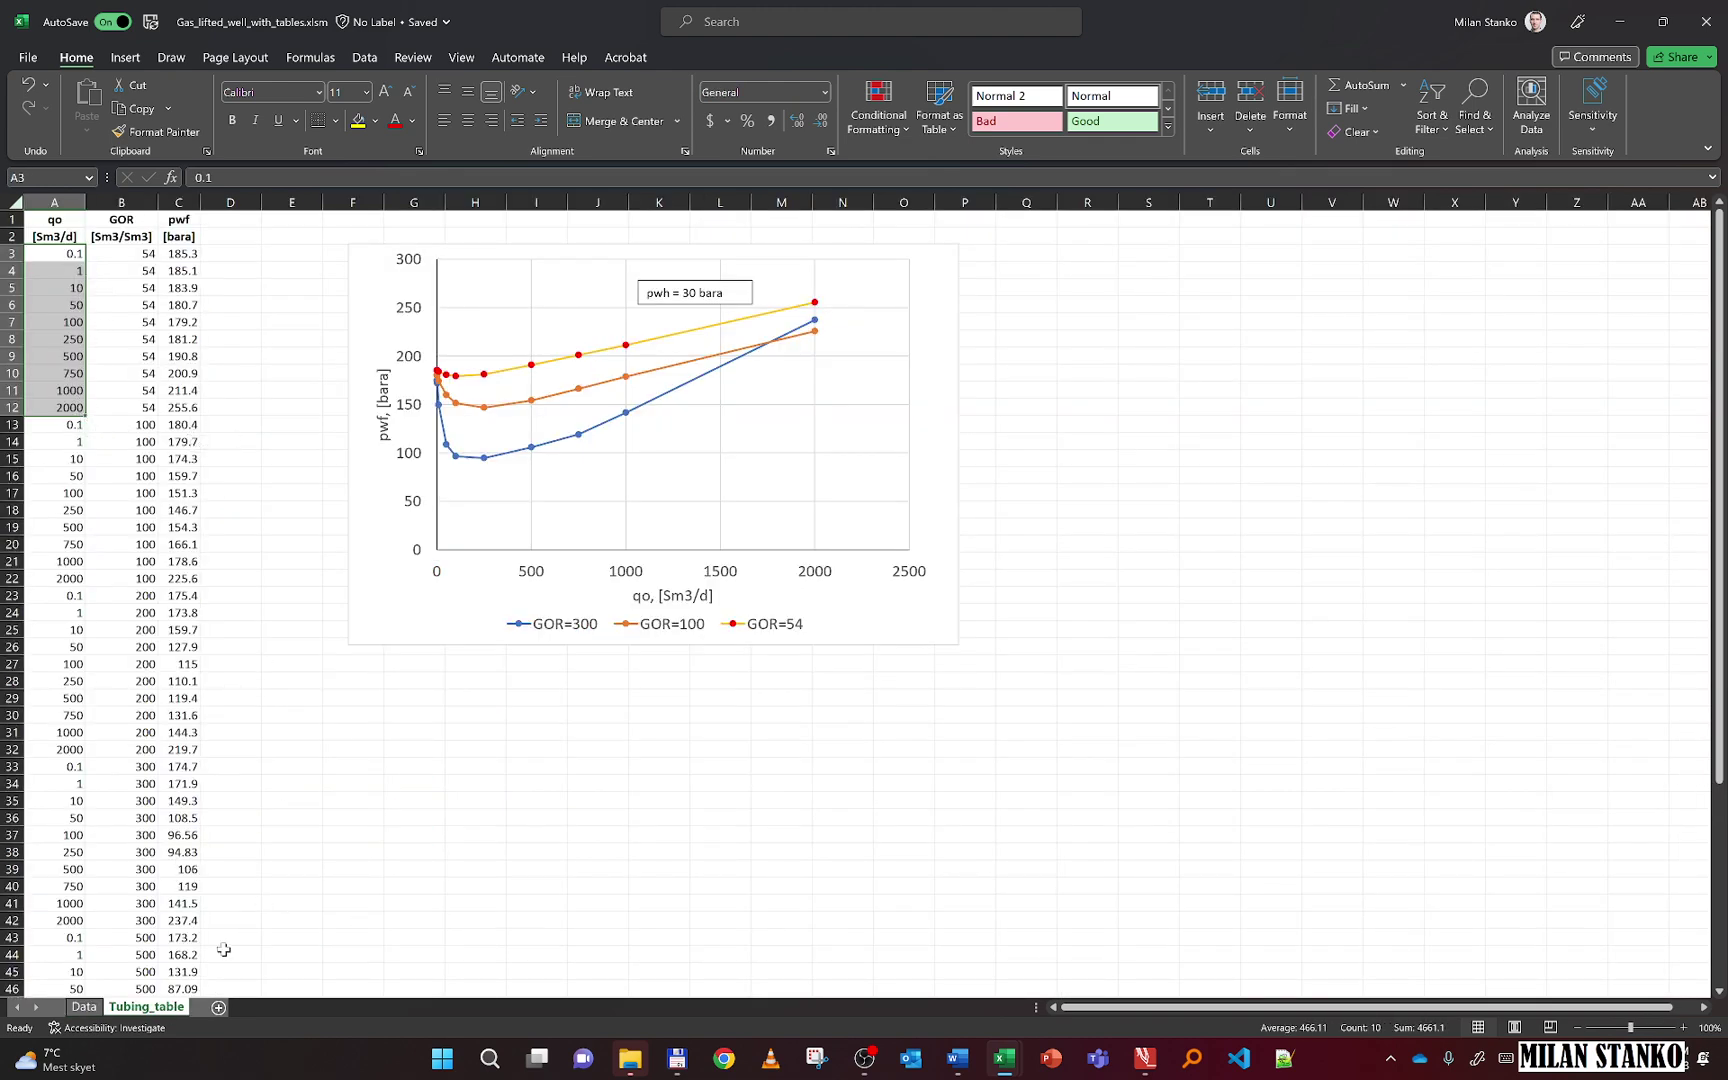
{"action": "left_click", "coordinate": [85, 1008]}
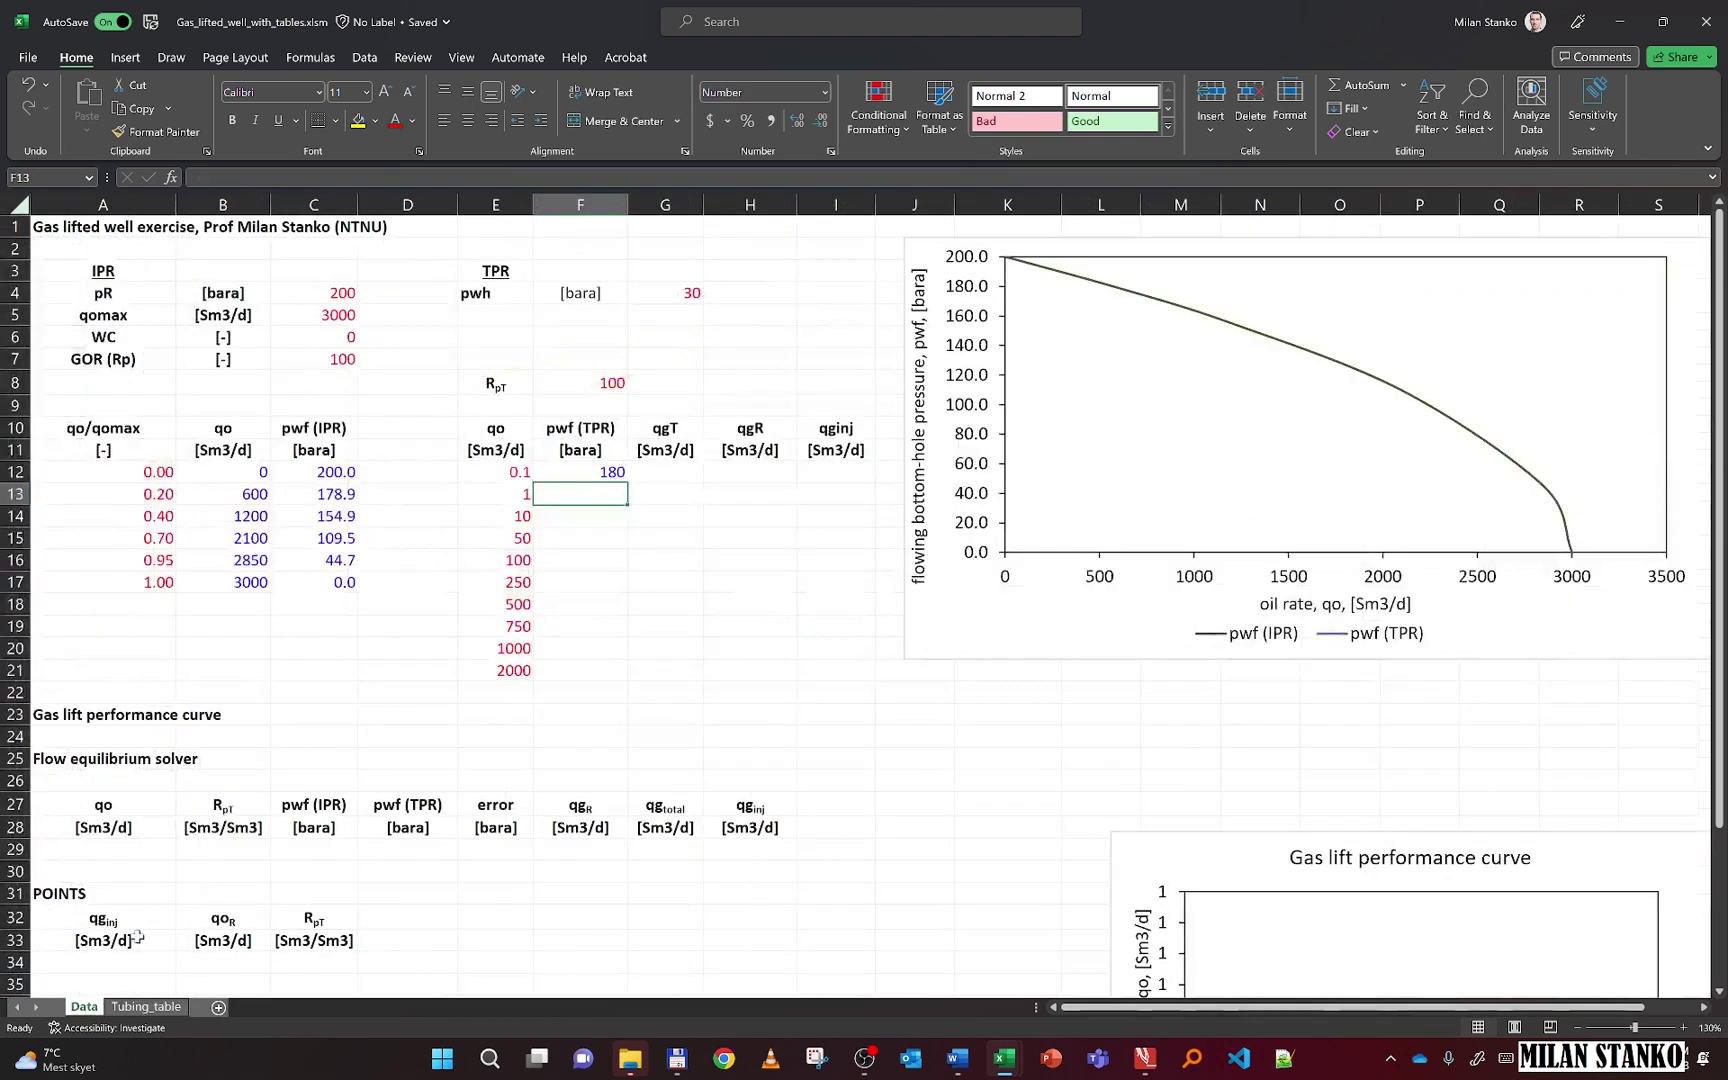
{"action": "left_click", "coordinate": [612, 474]}
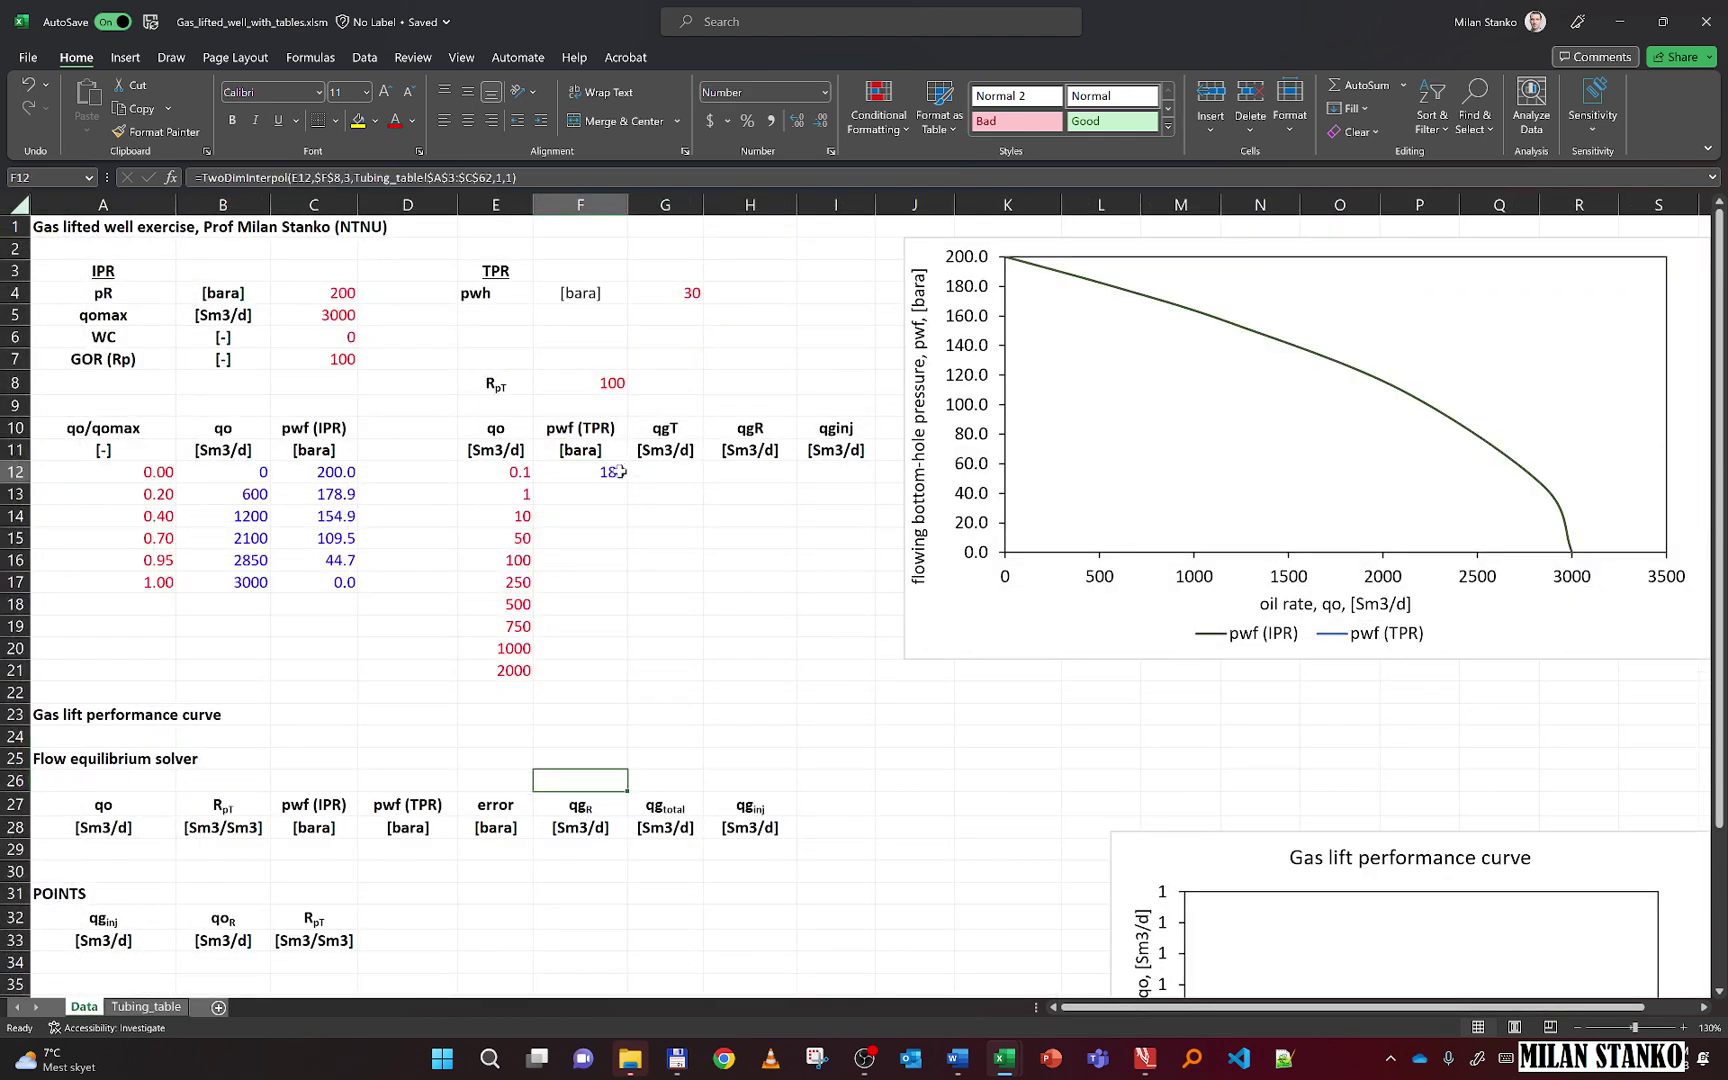
{"action": "double_click", "coordinate": [631, 484]}
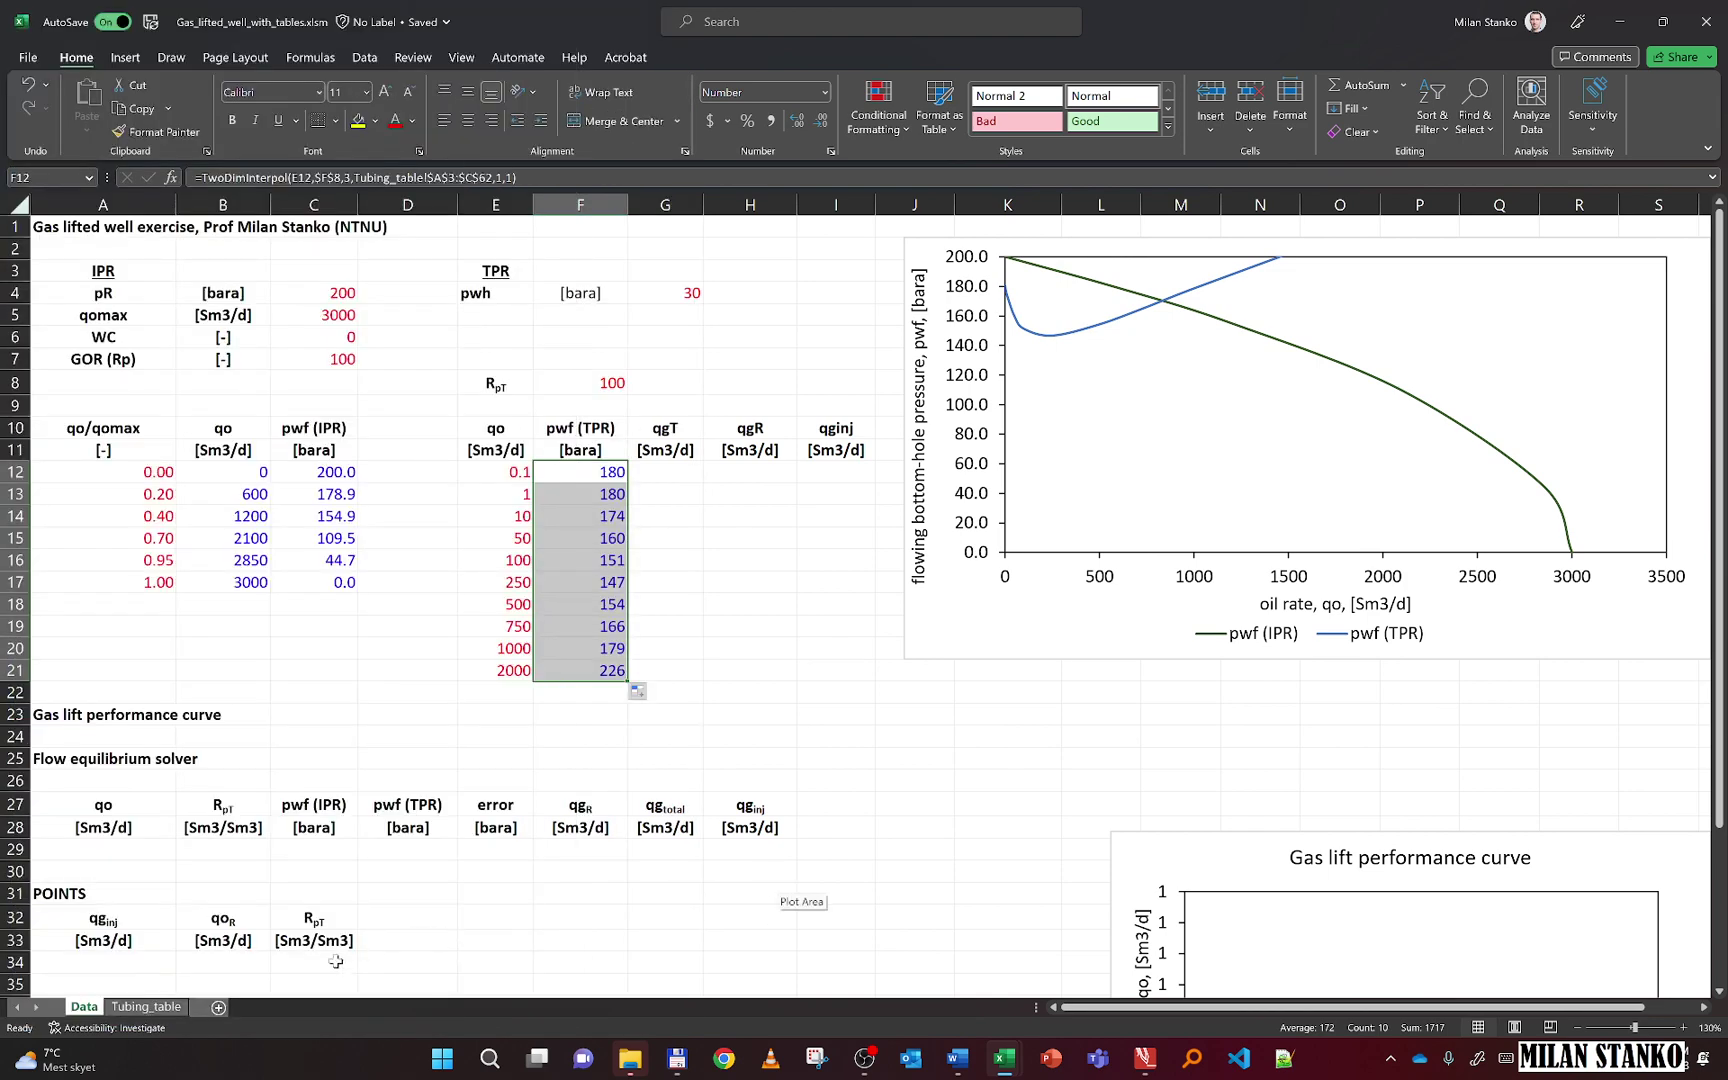
Compare the interpolated pwf (TPR) values with the GOR 100 rows of Tubing_table and examine where the IPR and TPR curves cross
{"action": "left_click", "coordinate": [143, 1007]}
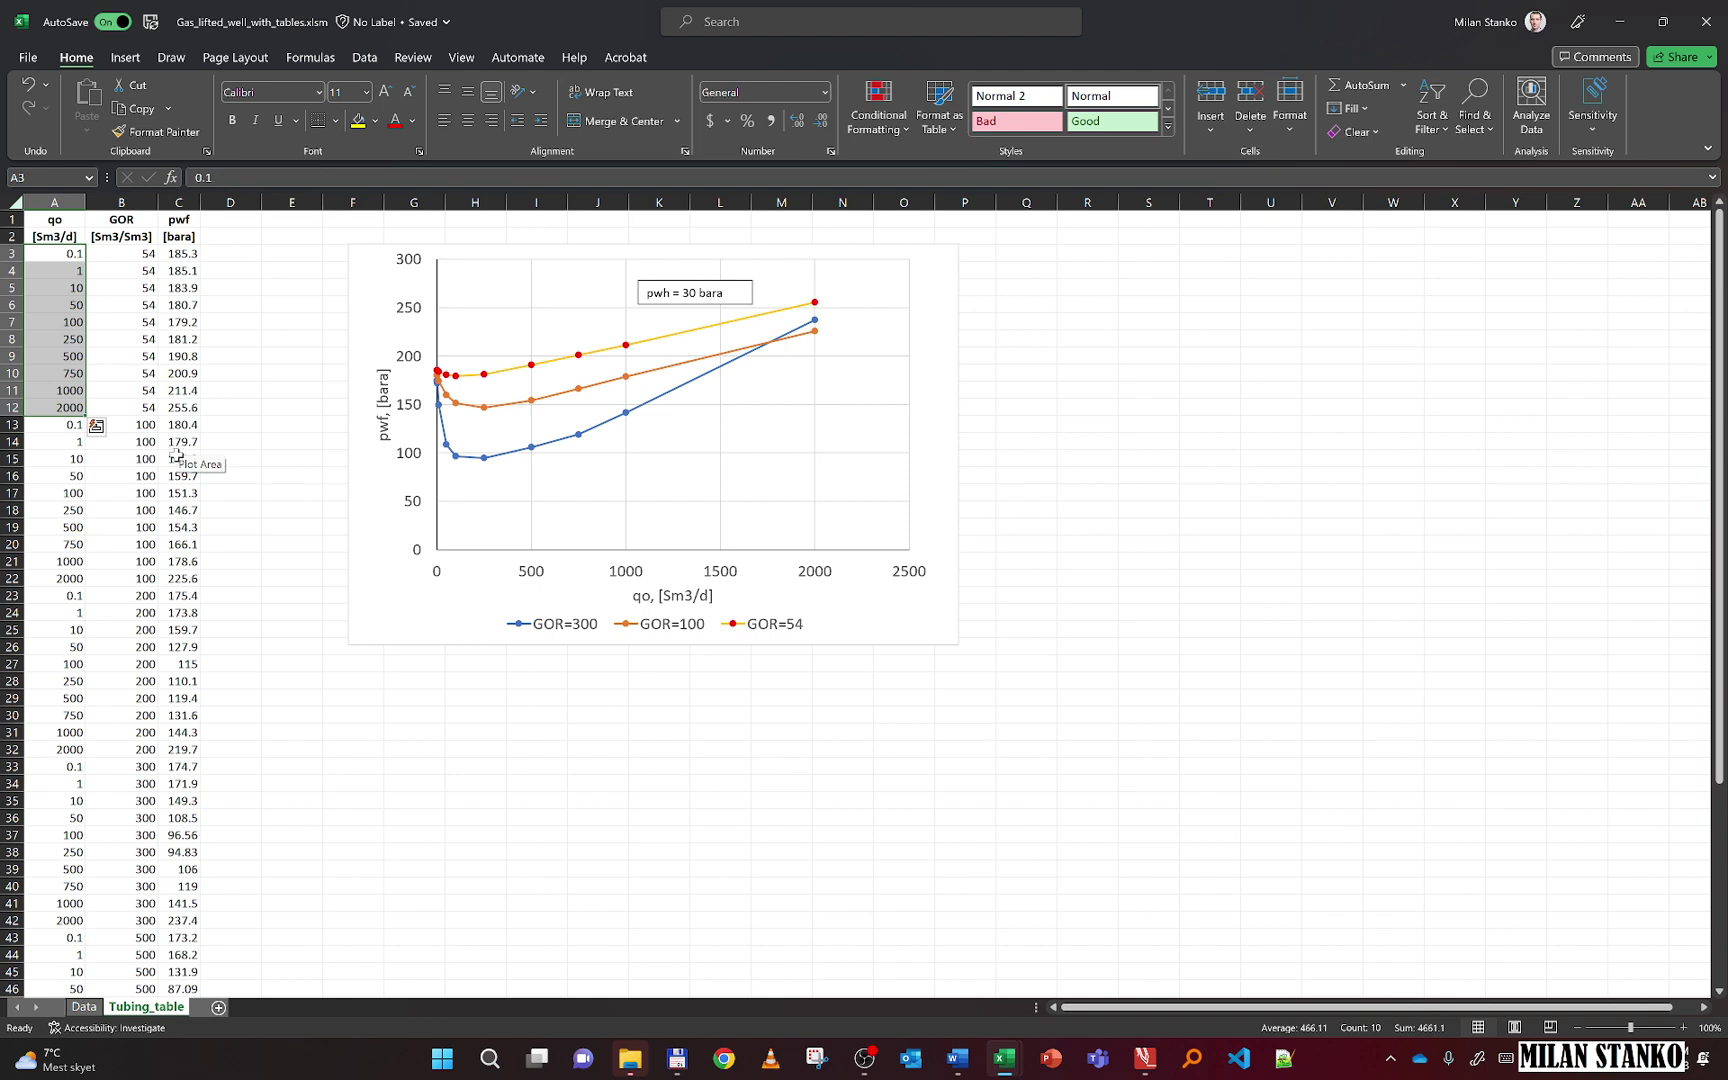
{"action": "left_click", "coordinate": [95, 1010]}
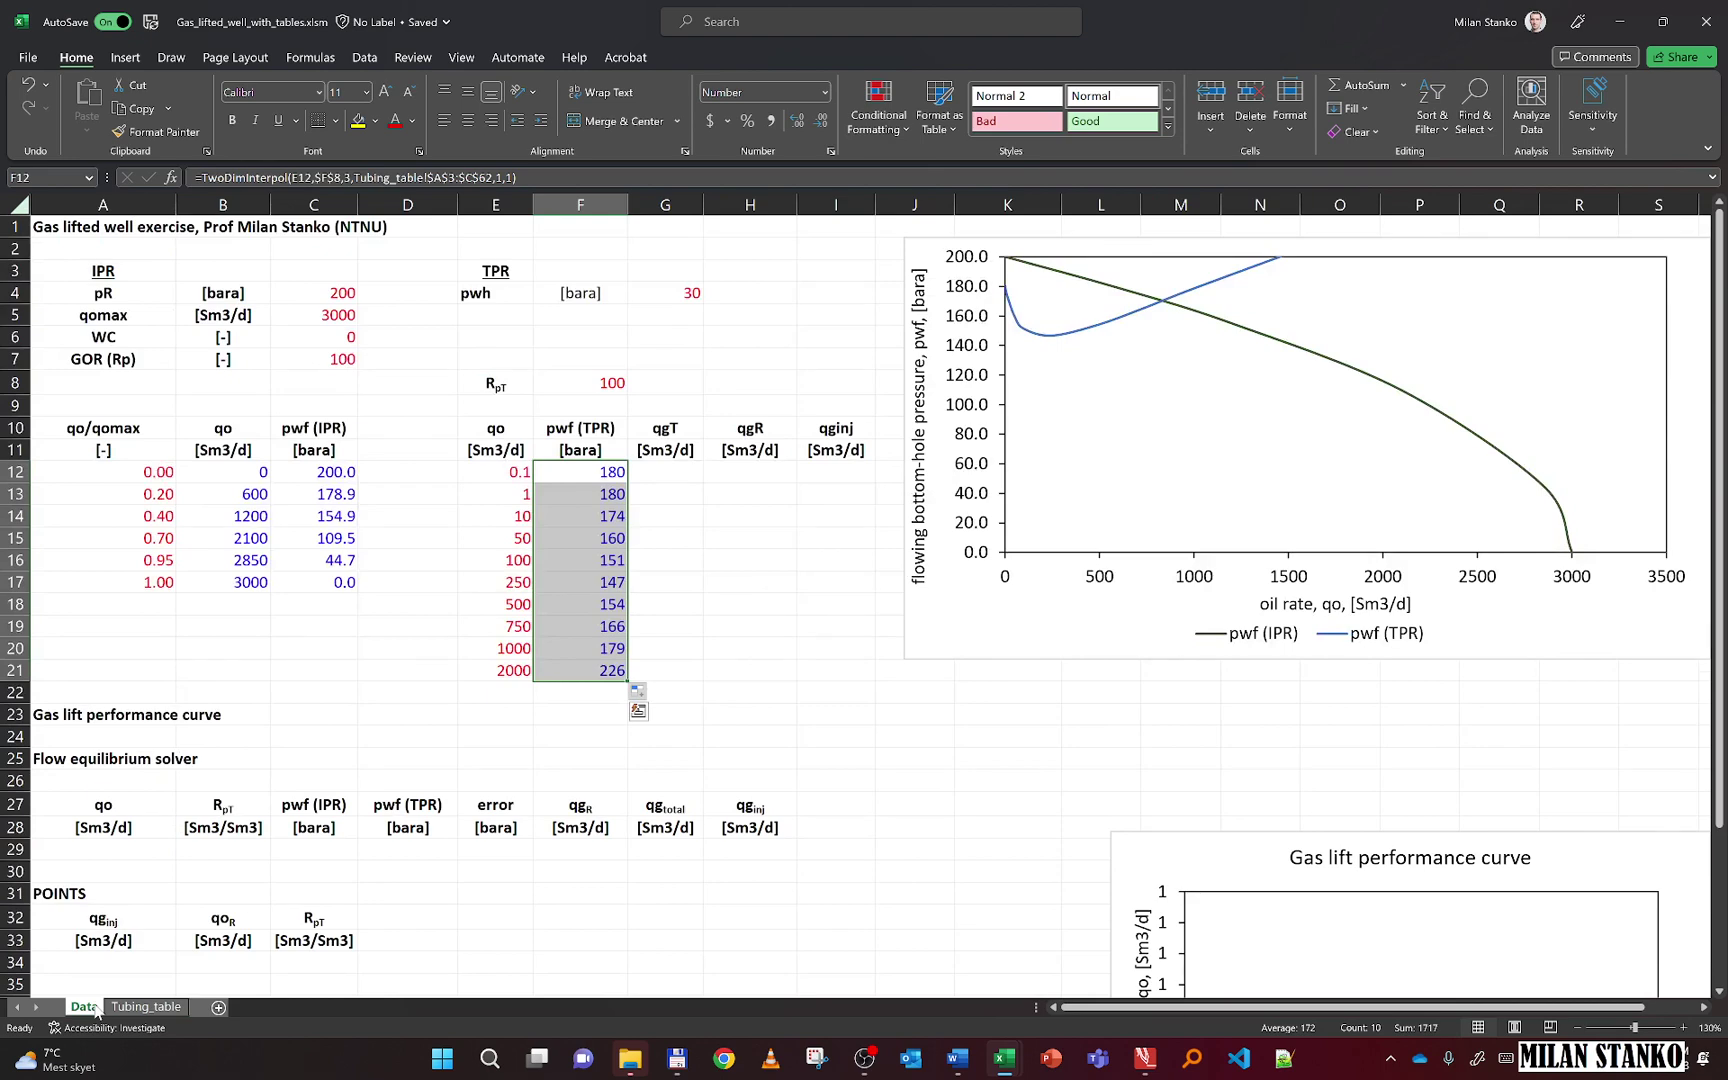
{"action": "left_click", "coordinate": [133, 1009]}
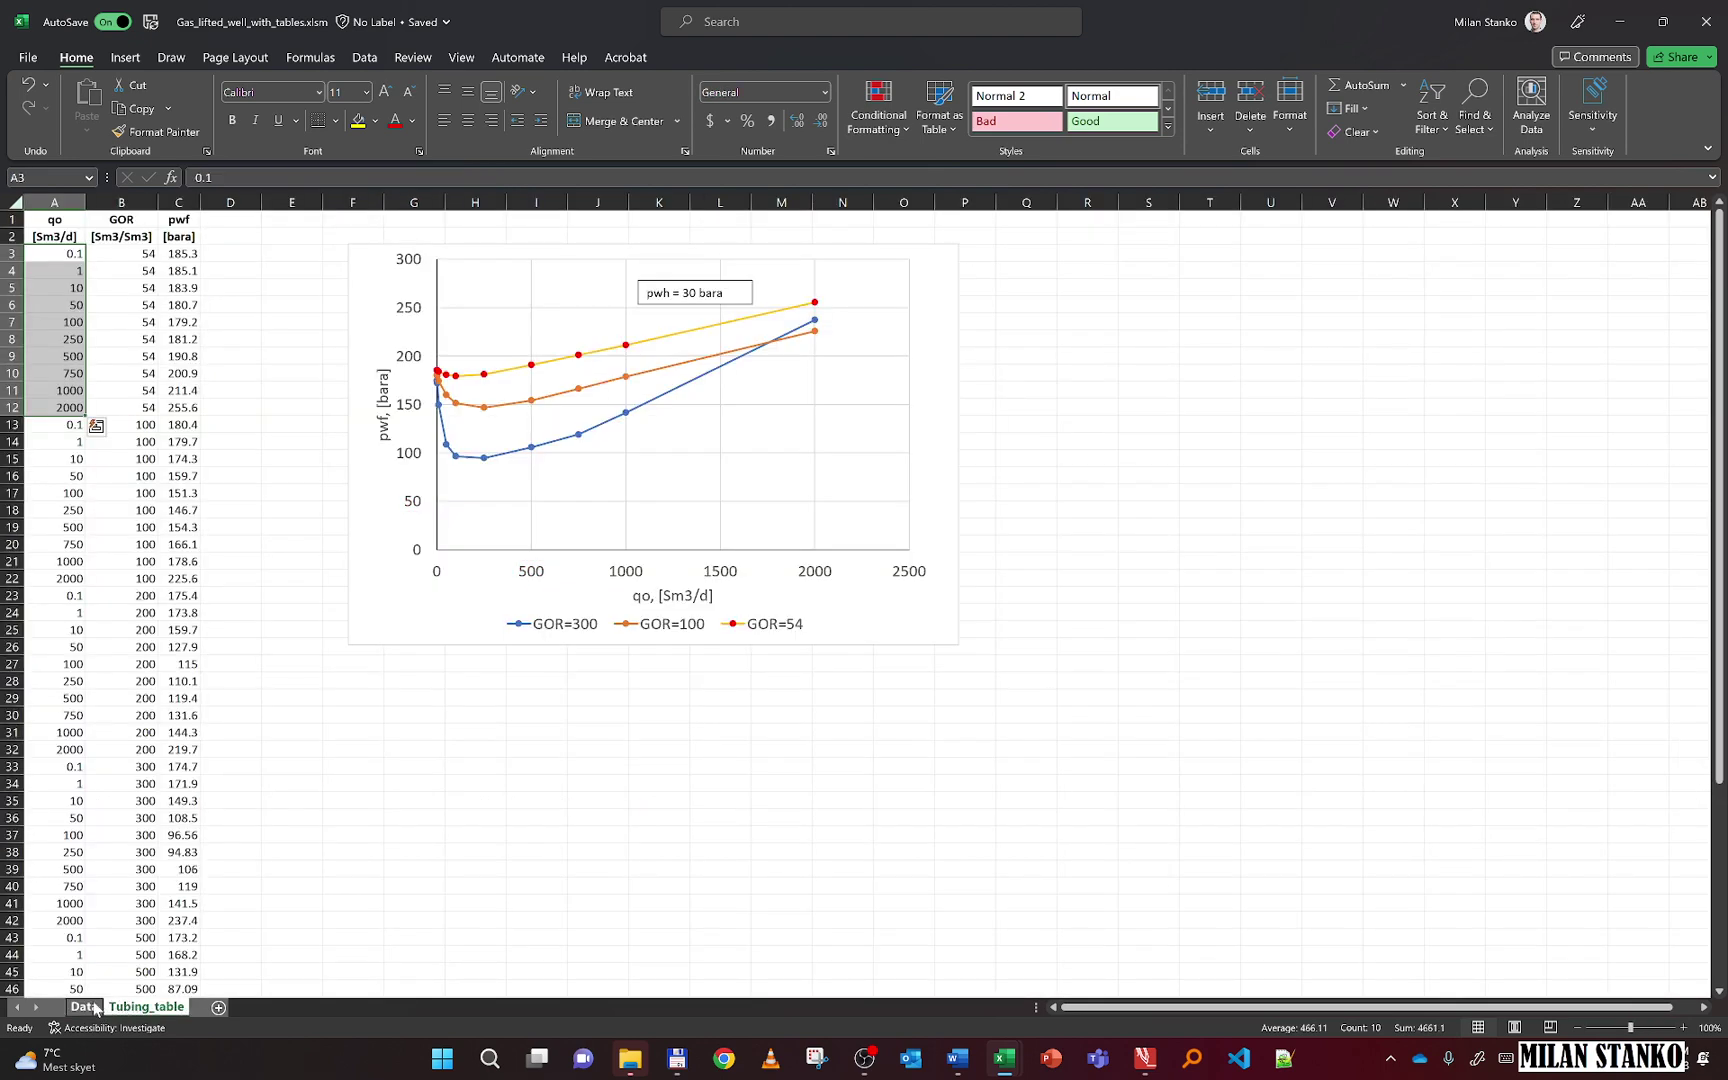
{"action": "left_click", "coordinate": [84, 1007]}
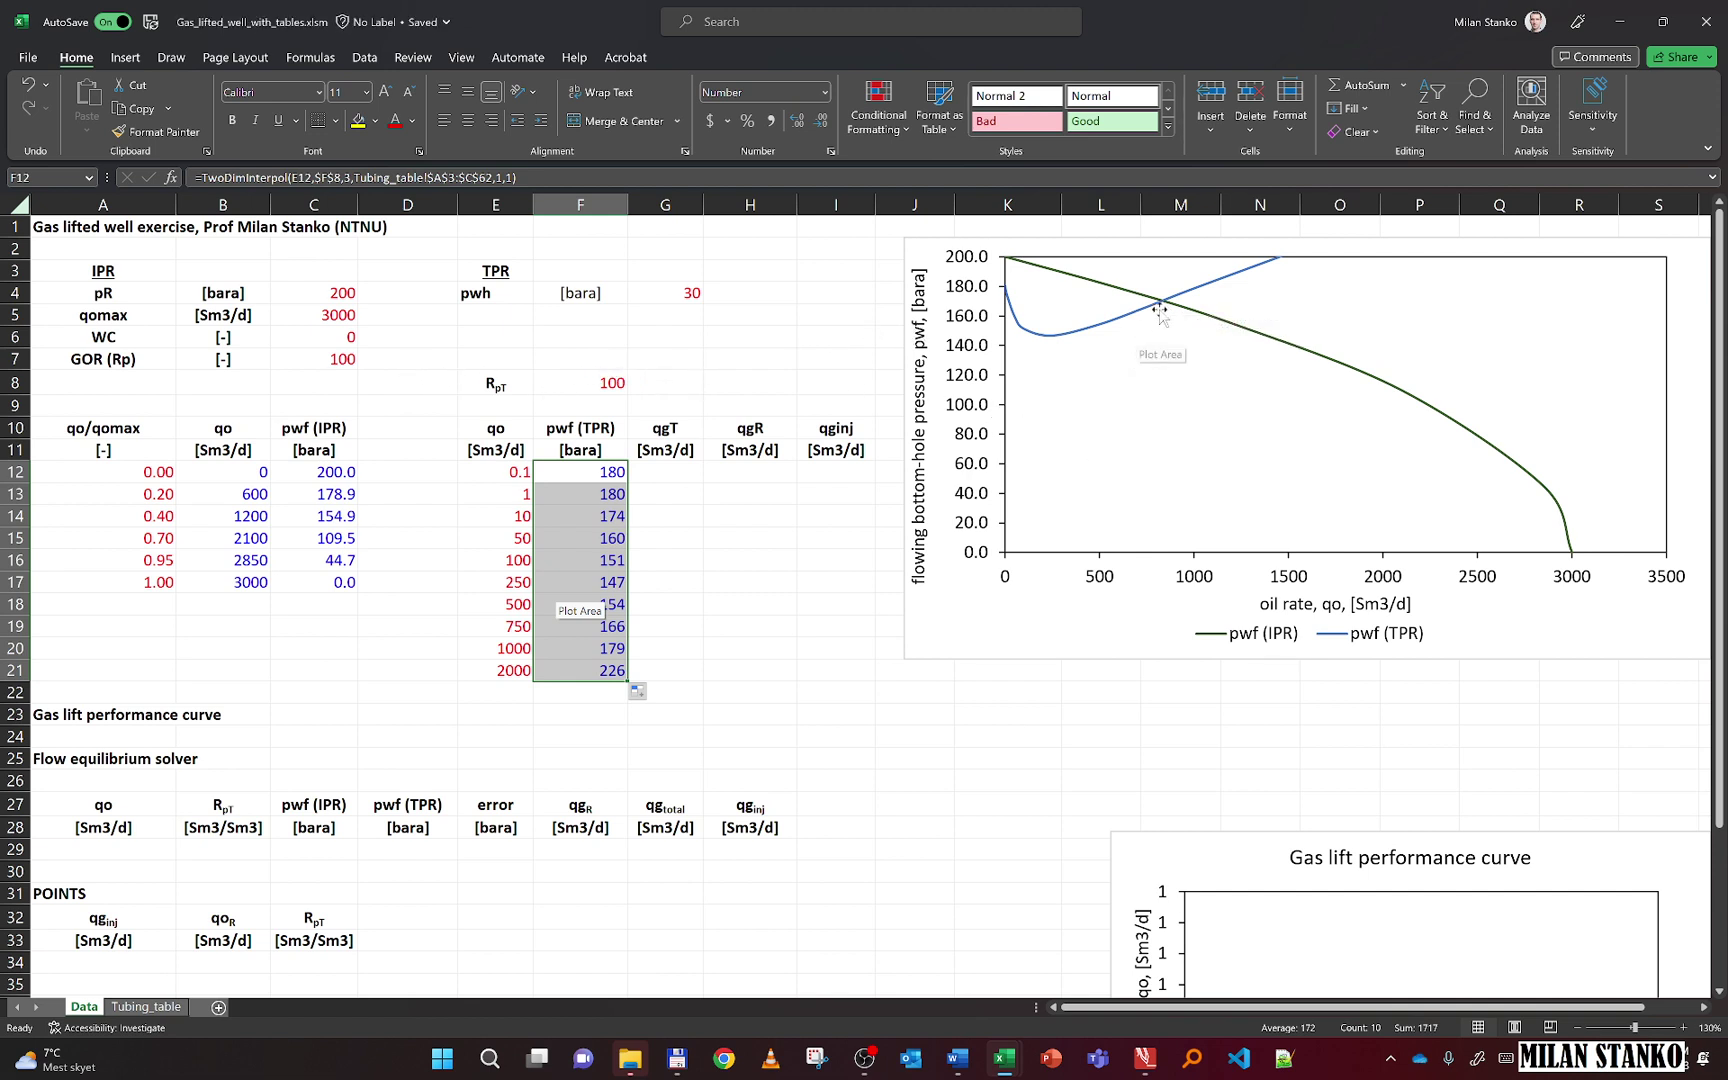
{"action": "mouse_move", "coordinate": [1165, 309]}
Calculate the total gas rate qgT in G12 with =E12*$F$8 and fill the formula down to G21
{"action": "left_click", "coordinate": [659, 470]}
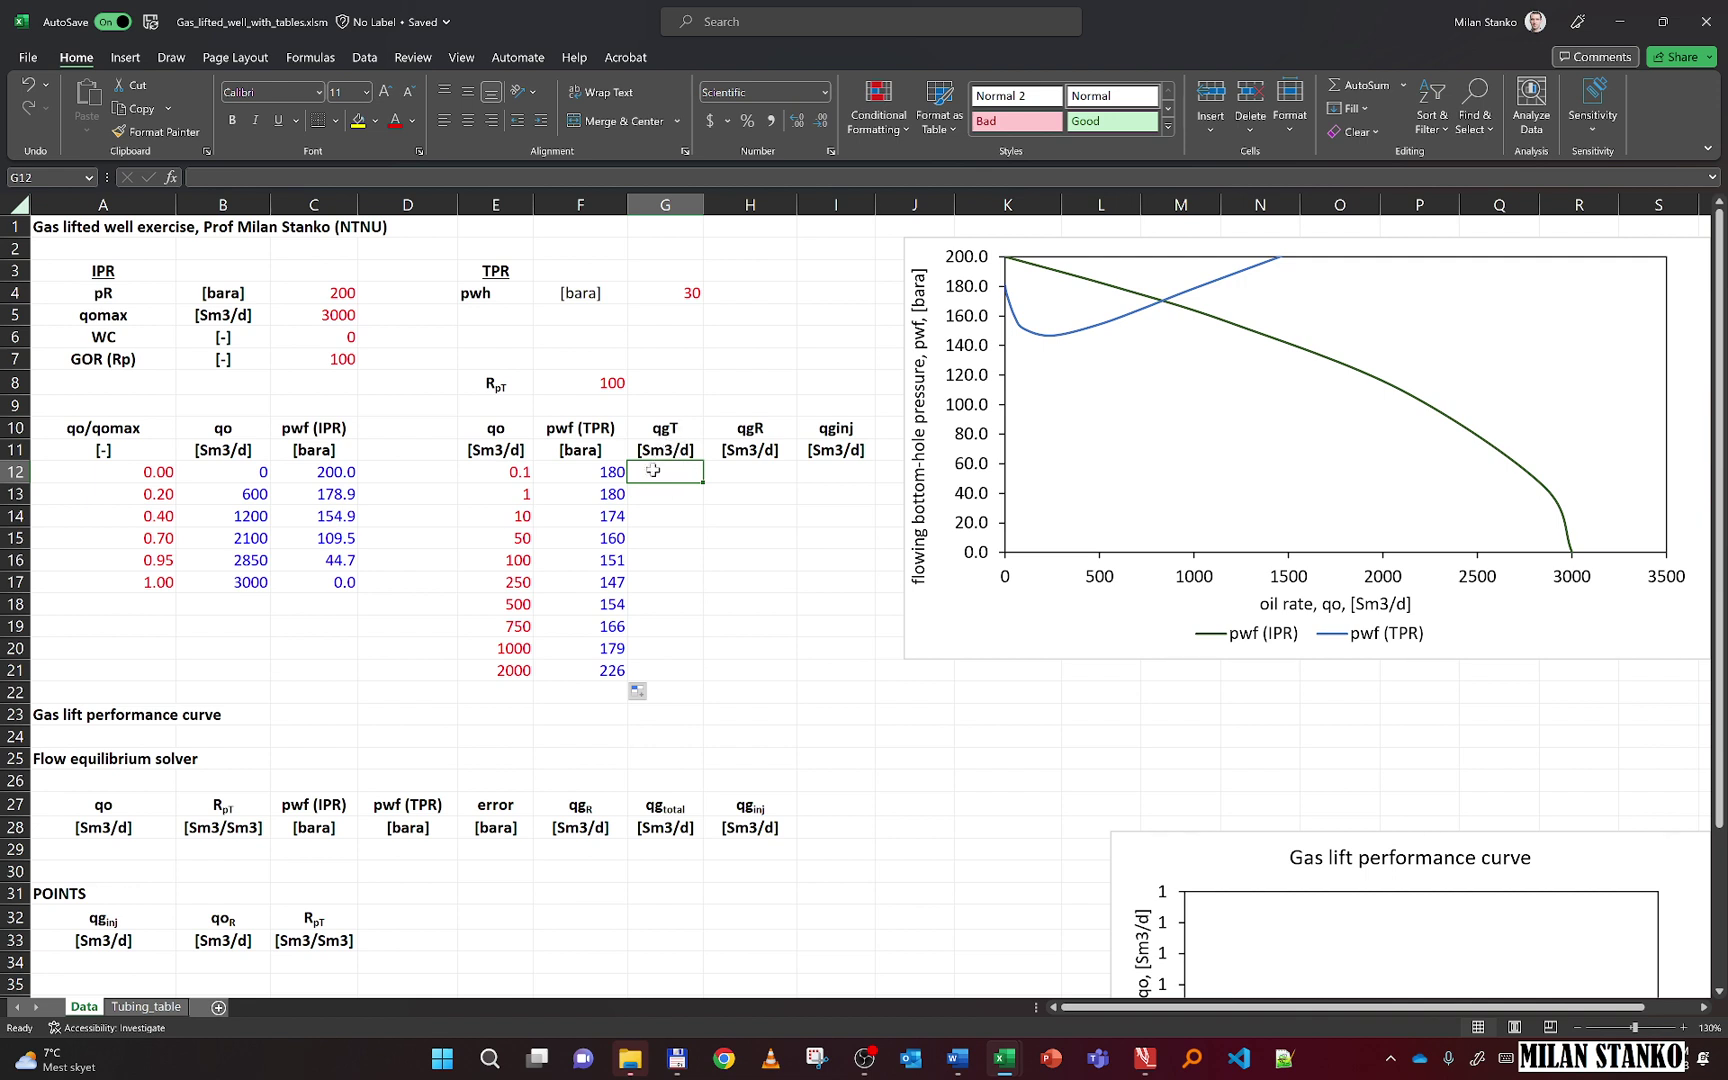
{"action": "type", "text": "="}
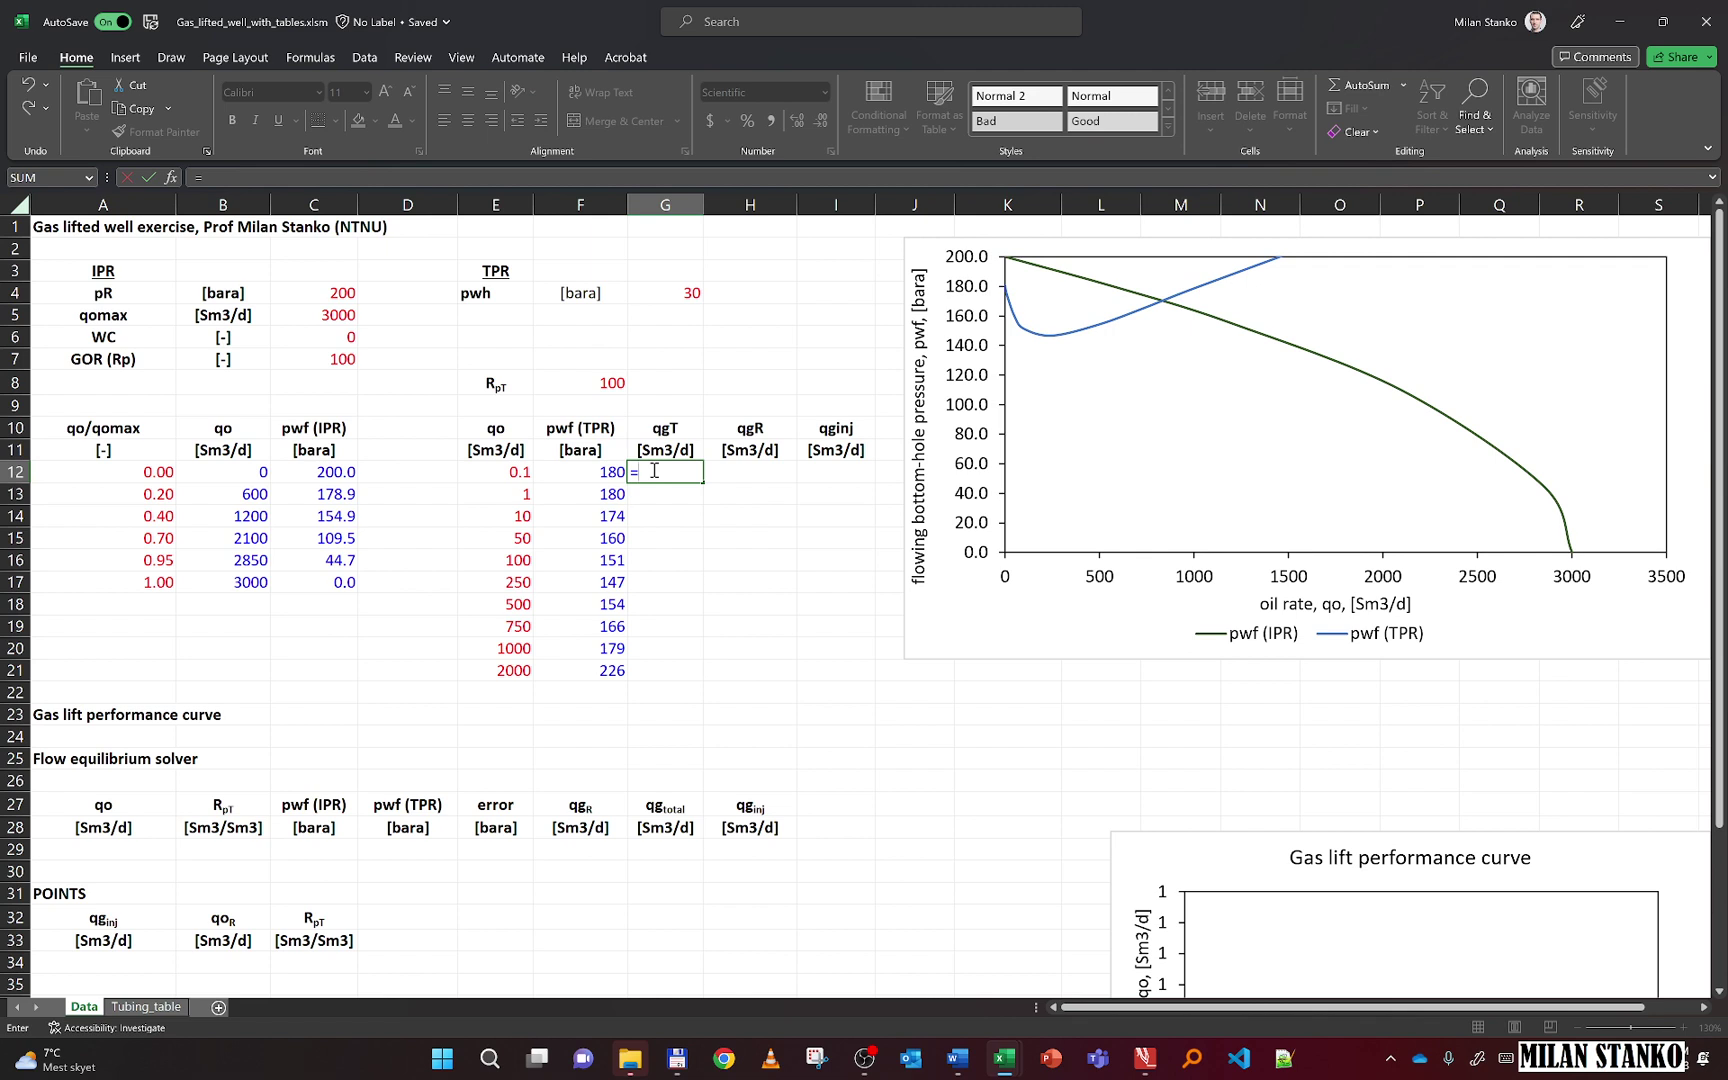
{"action": "left_click", "coordinate": [519, 471]}
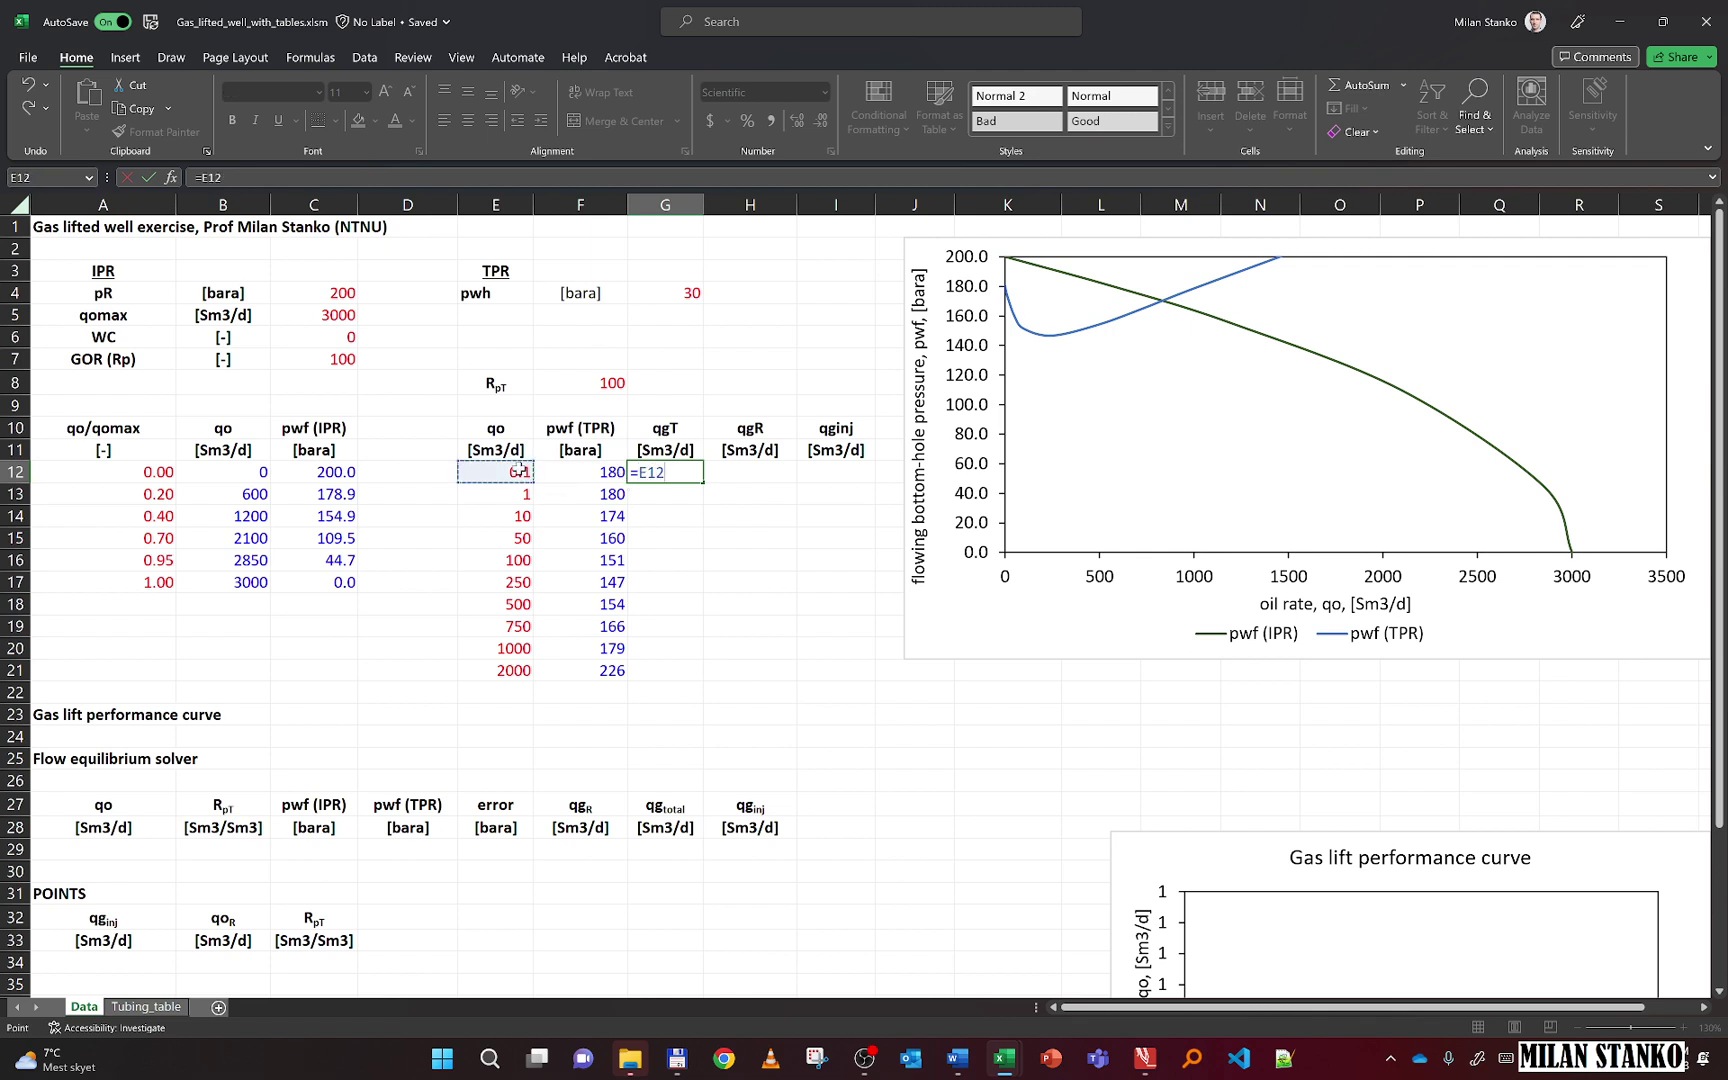
{"action": "type", "text": "*"}
{"action": "left_click", "coordinate": [584, 382]}
{"action": "key", "text": "F4"}
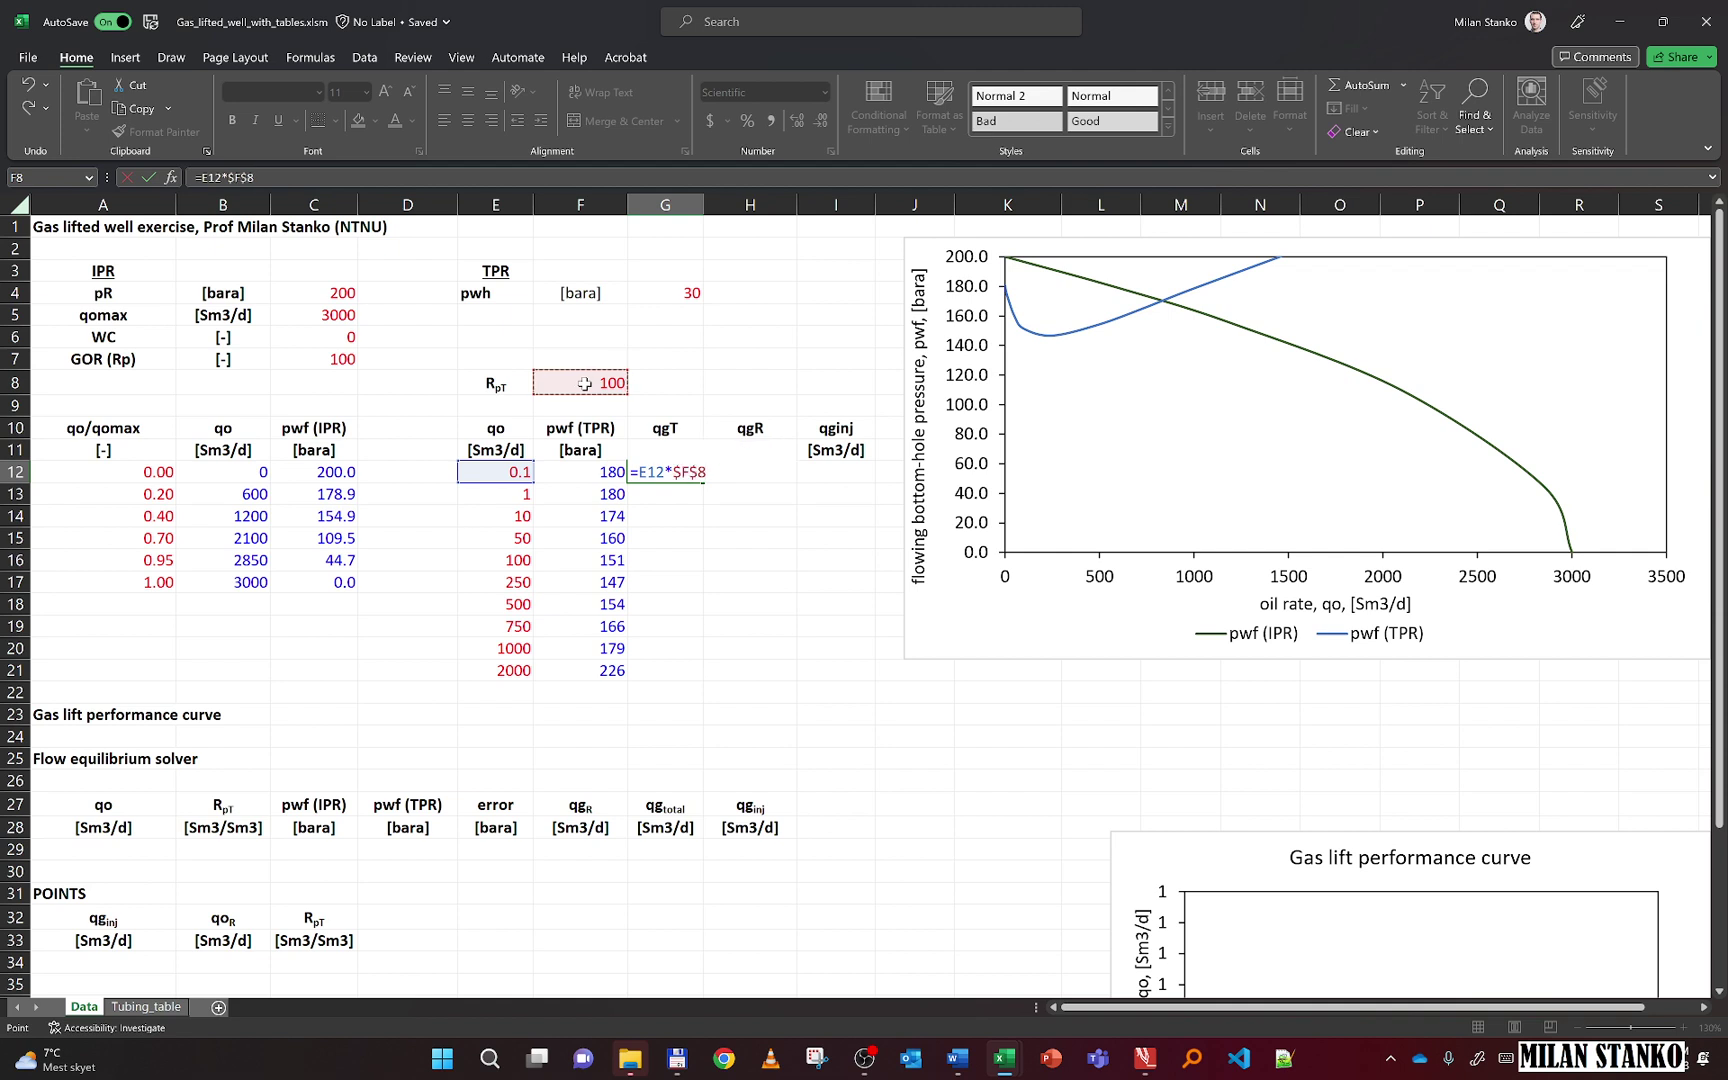
{"action": "key", "text": "Return"}
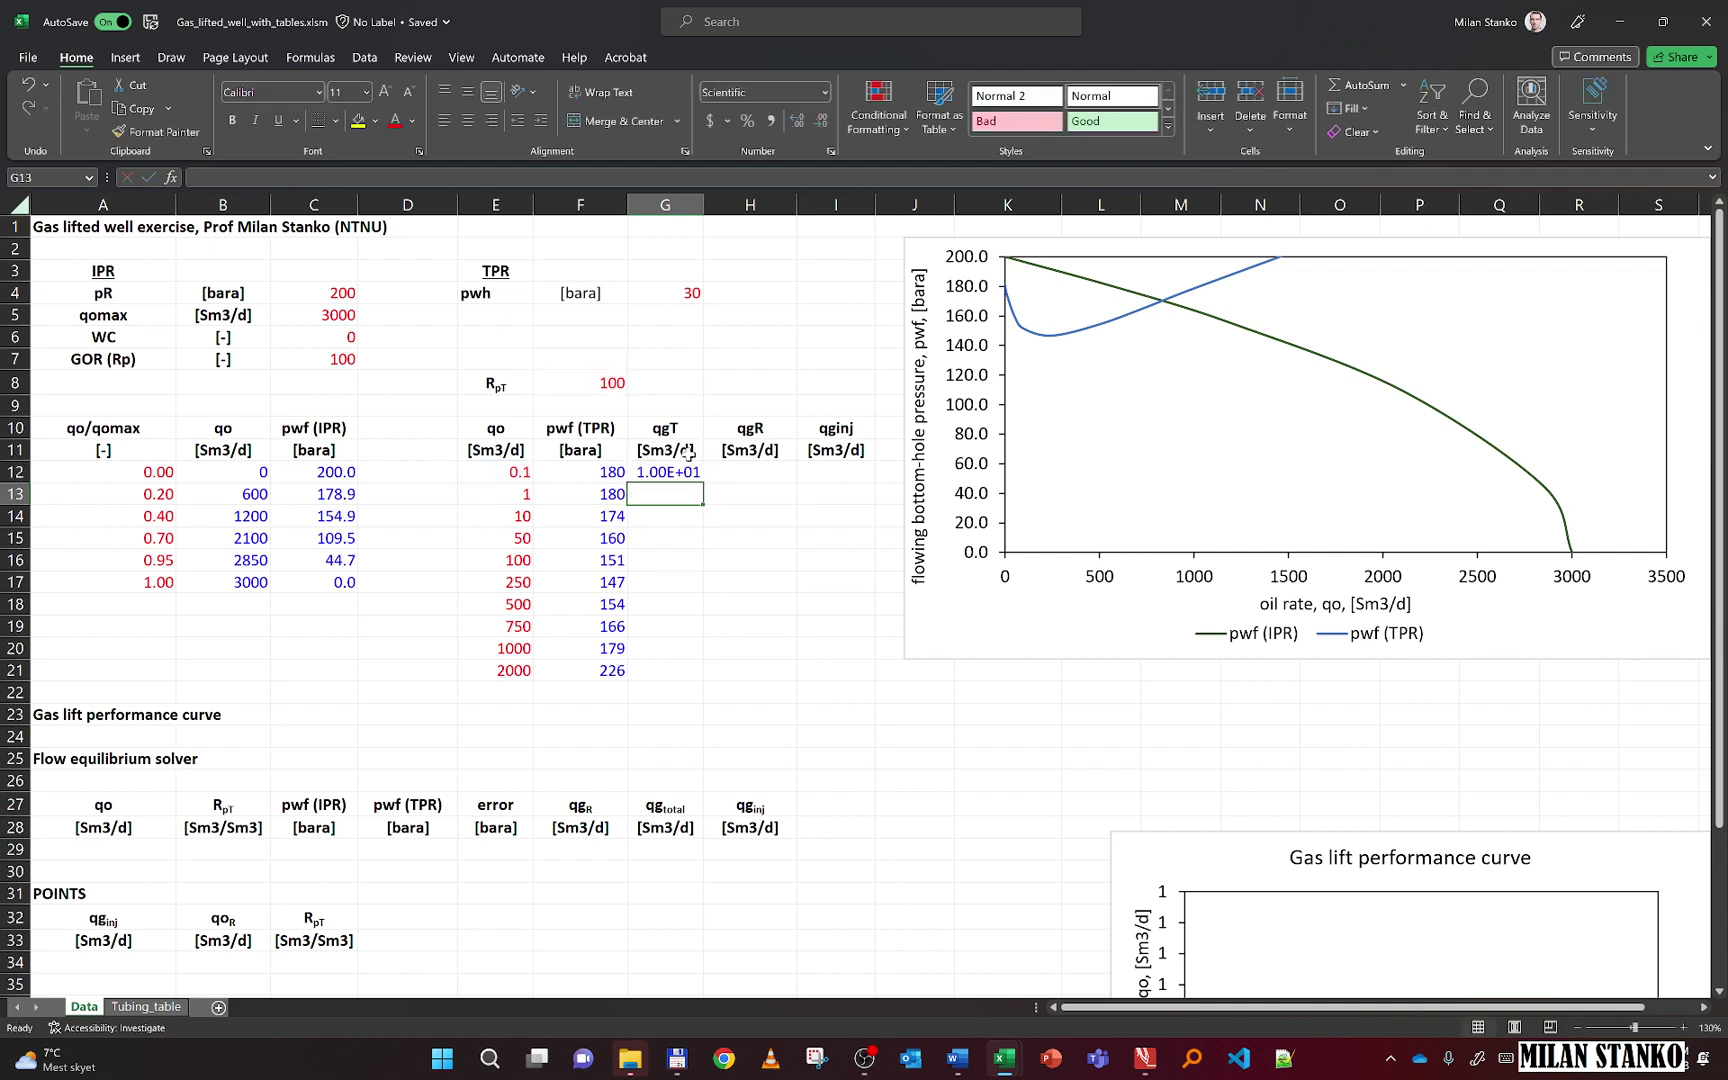
{"action": "left_click", "coordinate": [695, 474]}
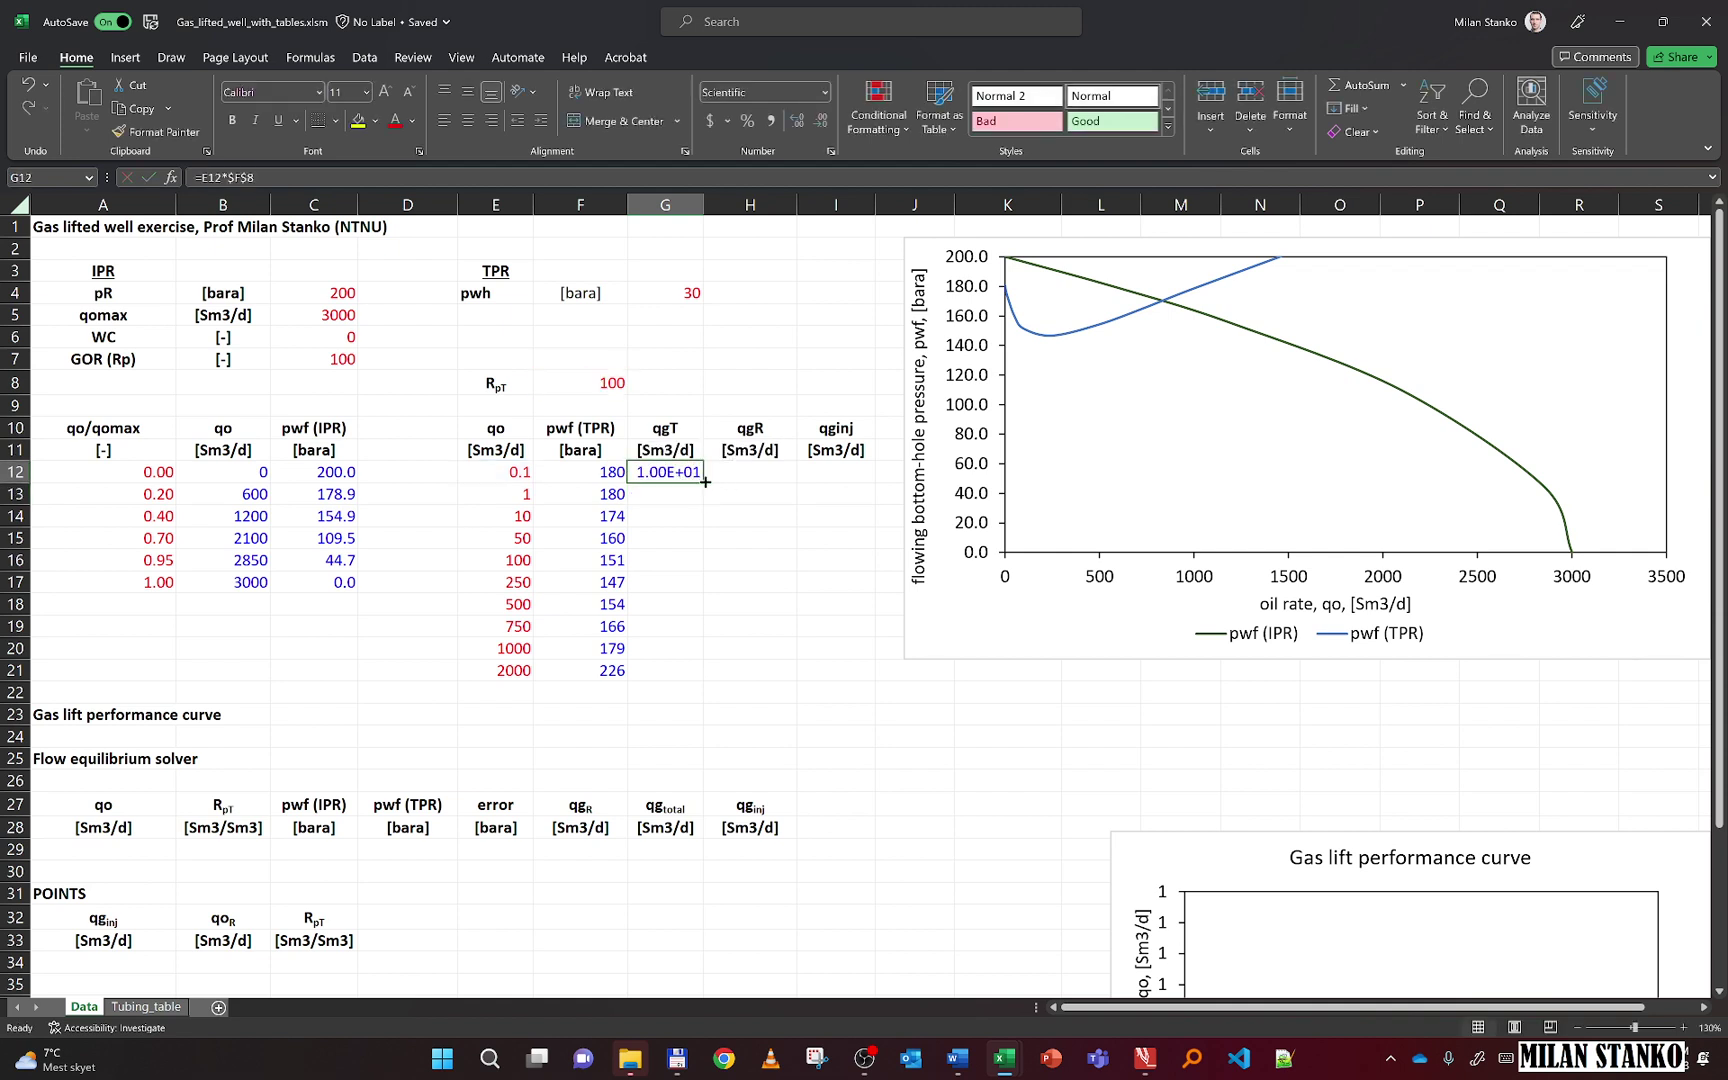
{"action": "double_click", "coordinate": [705, 482]}
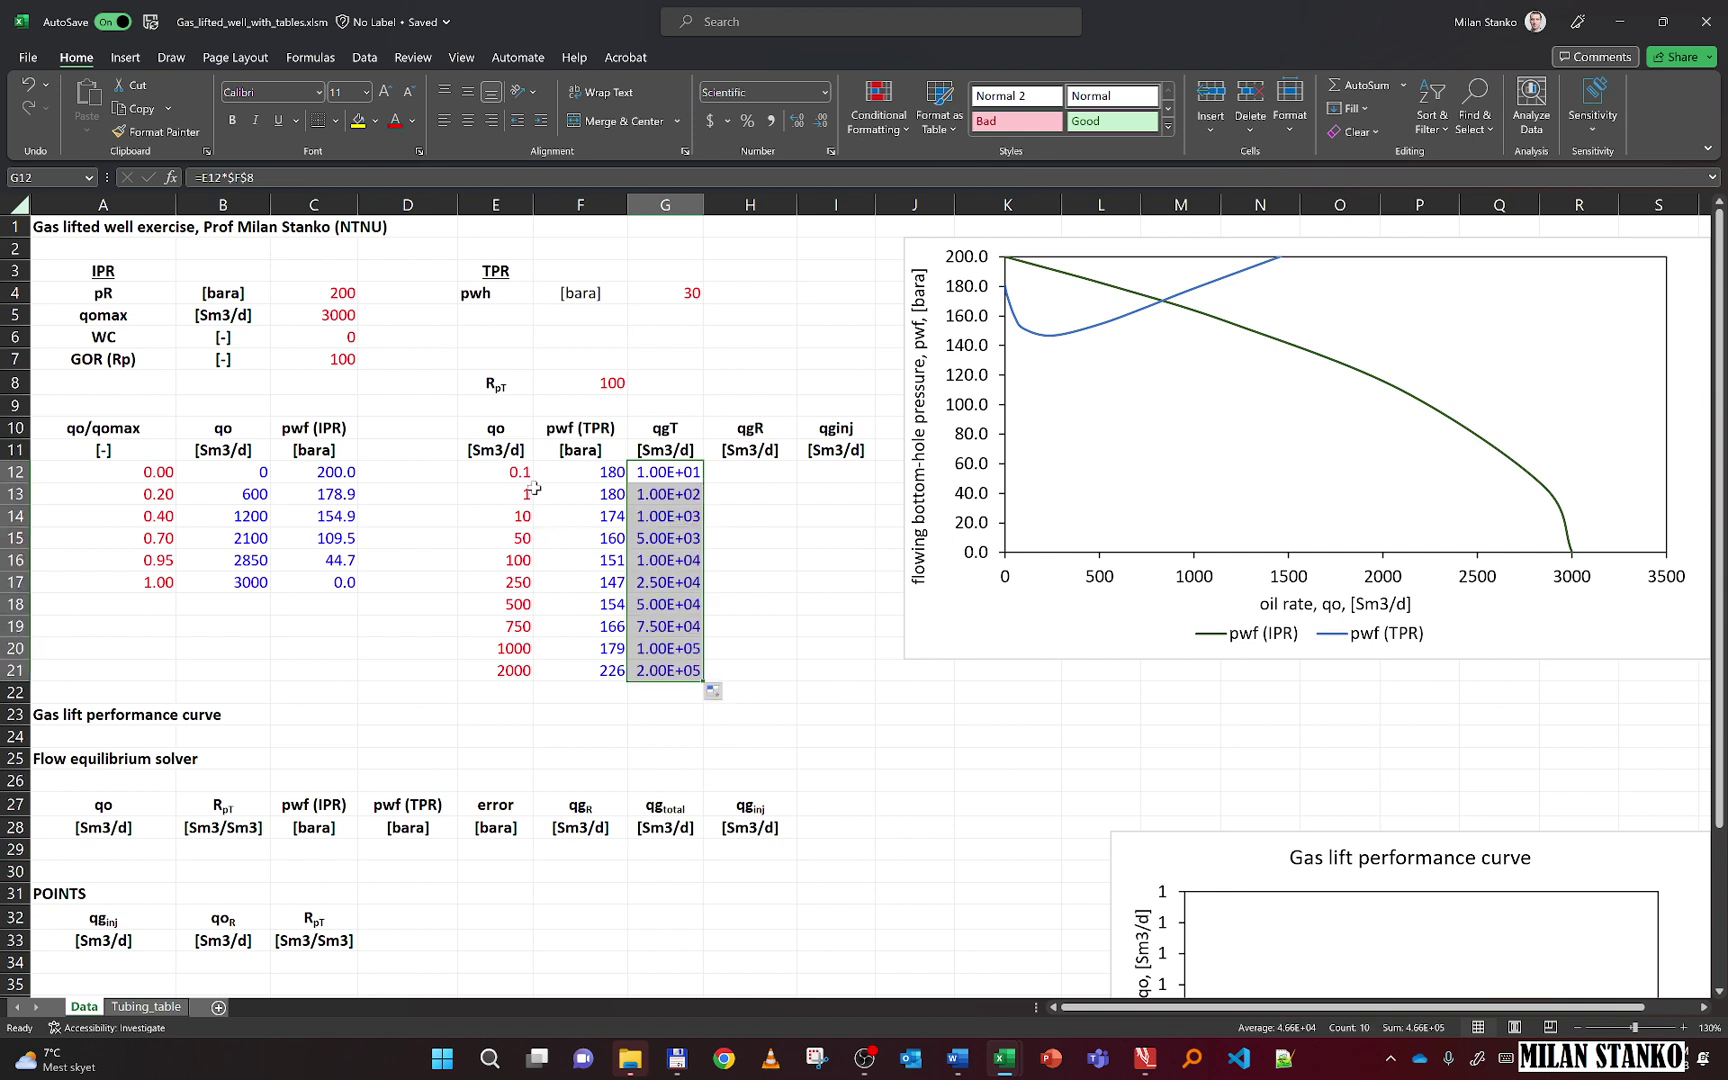
Review the qgT formula in G12, and calculate the reservoir gas rate qgR in H12 with =E12*$C$7, filled down to H21
{"action": "left_click", "coordinate": [679, 478]}
{"action": "left_click", "coordinate": [269, 175]}
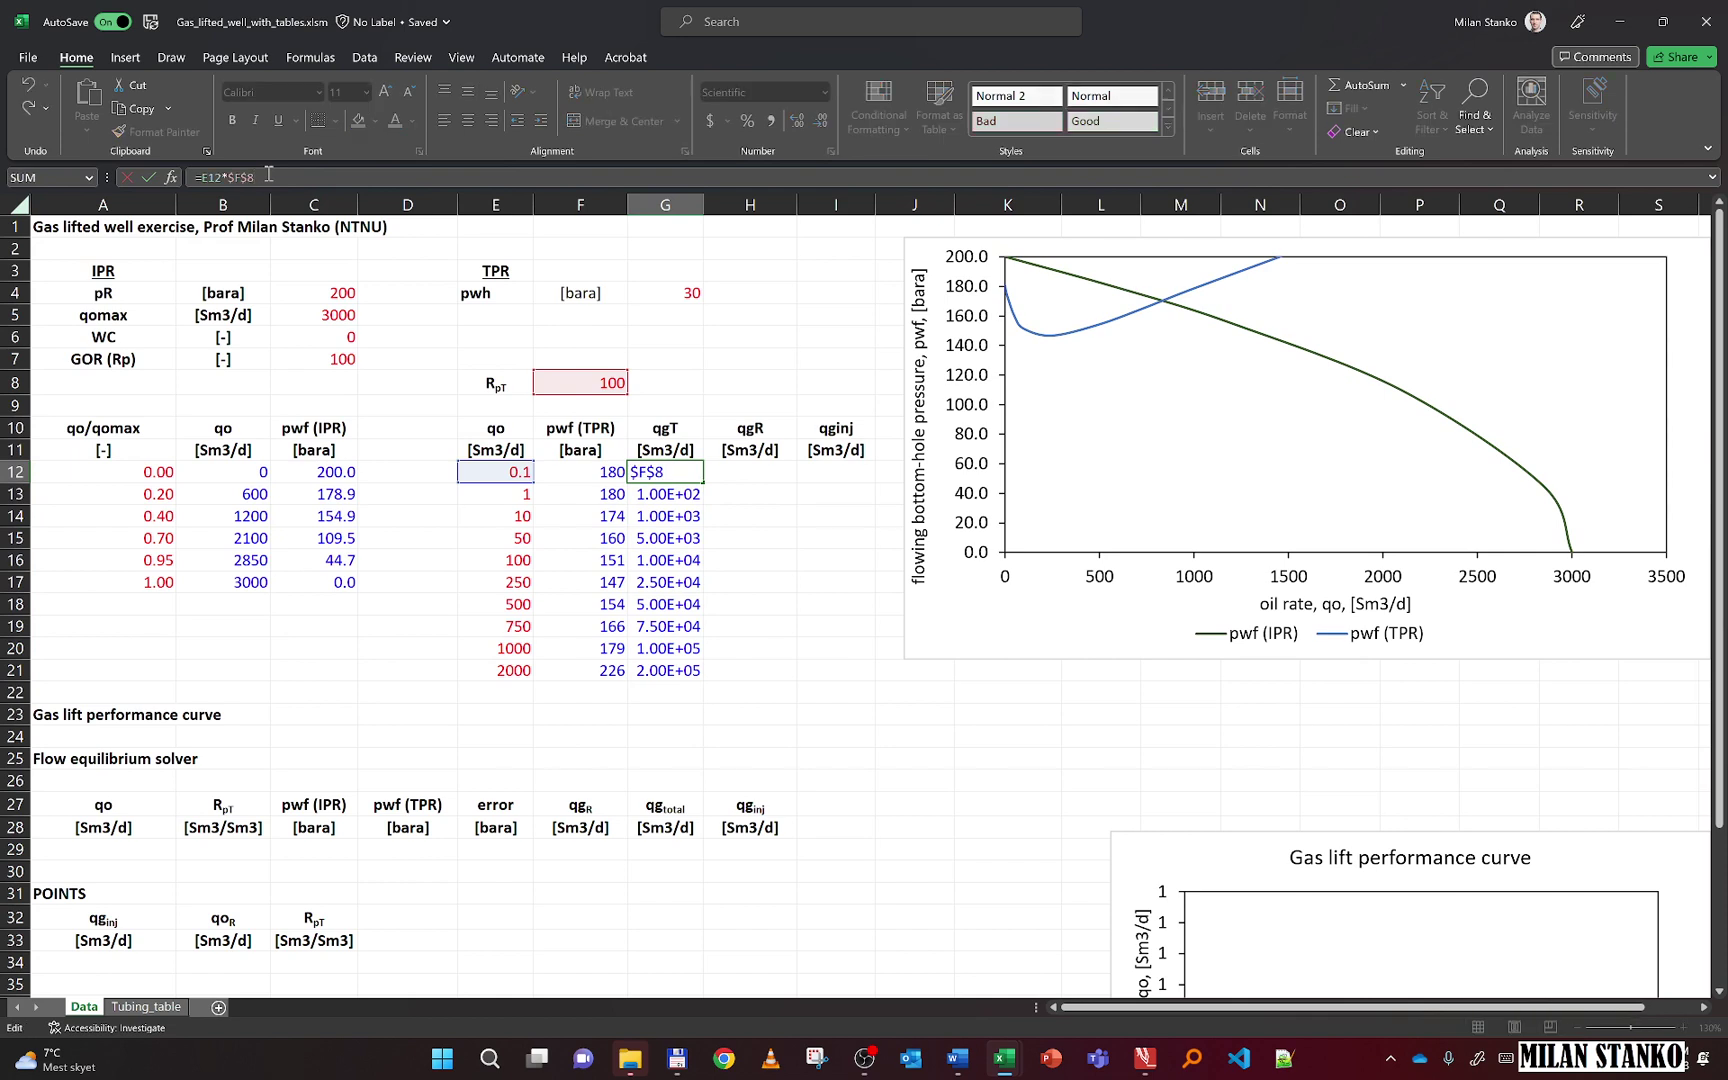
{"action": "key", "text": "Escape"}
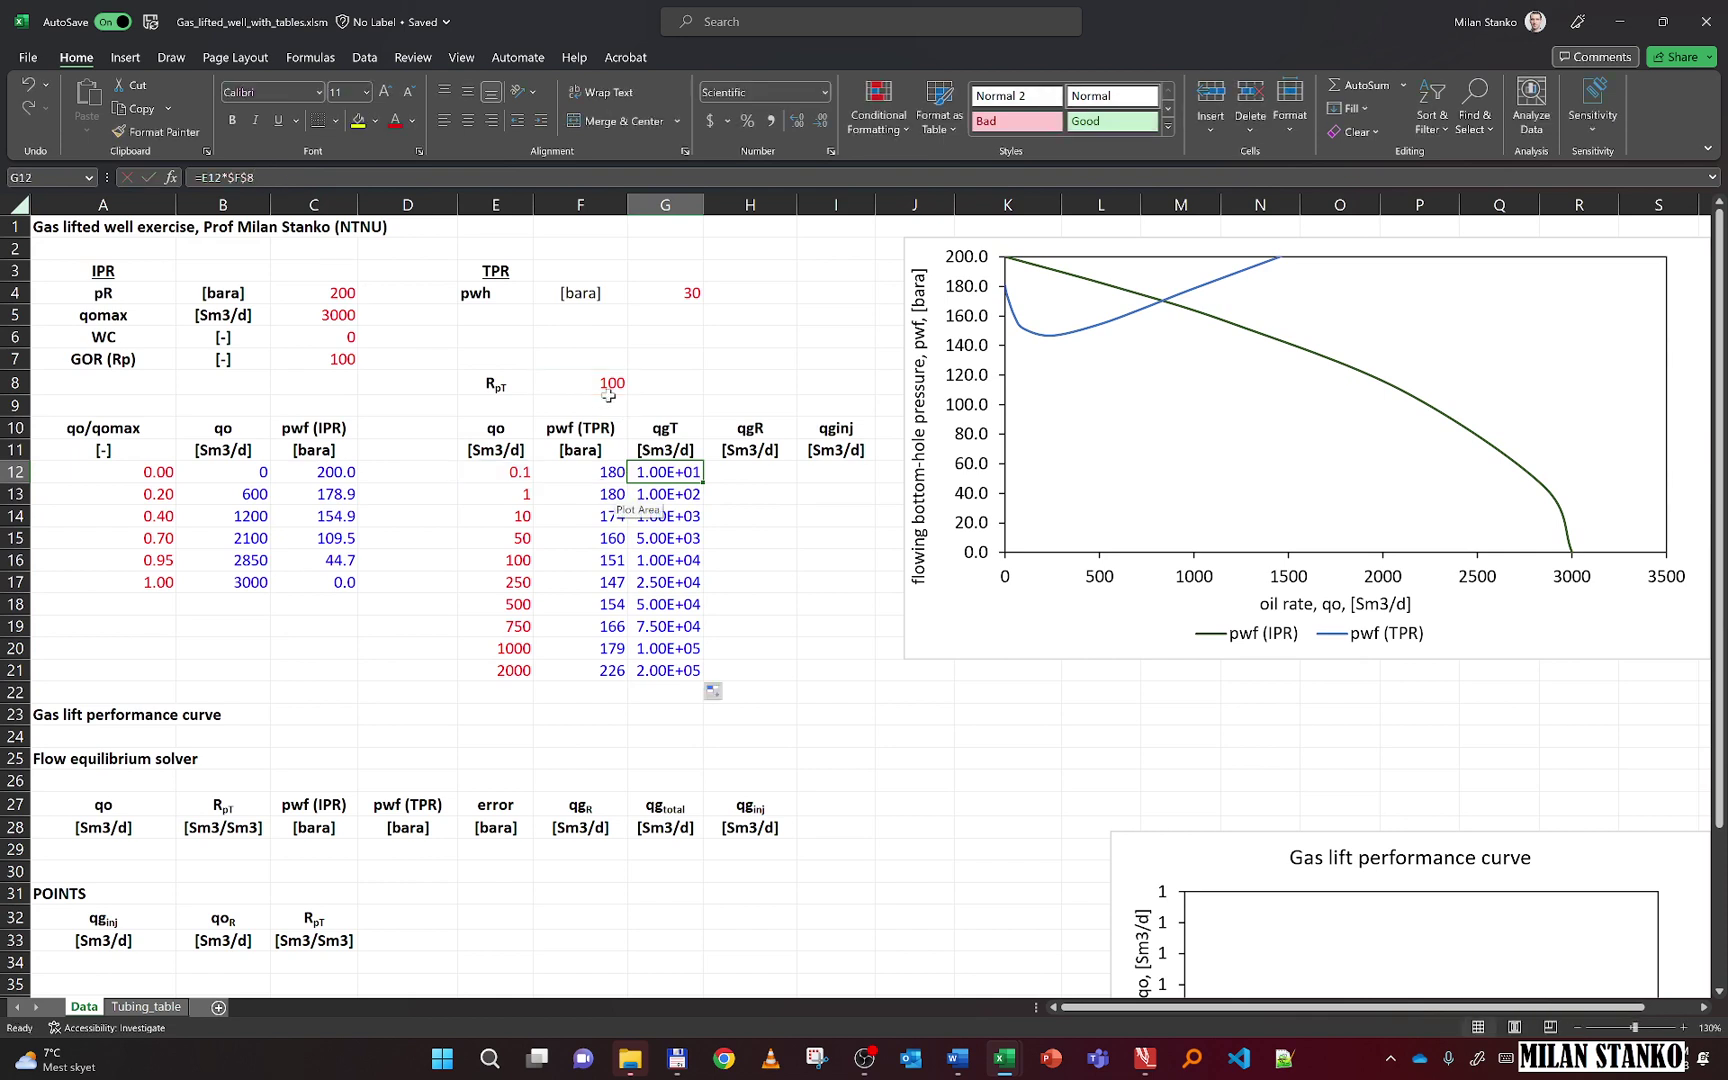
{"action": "left_click", "coordinate": [737, 468]}
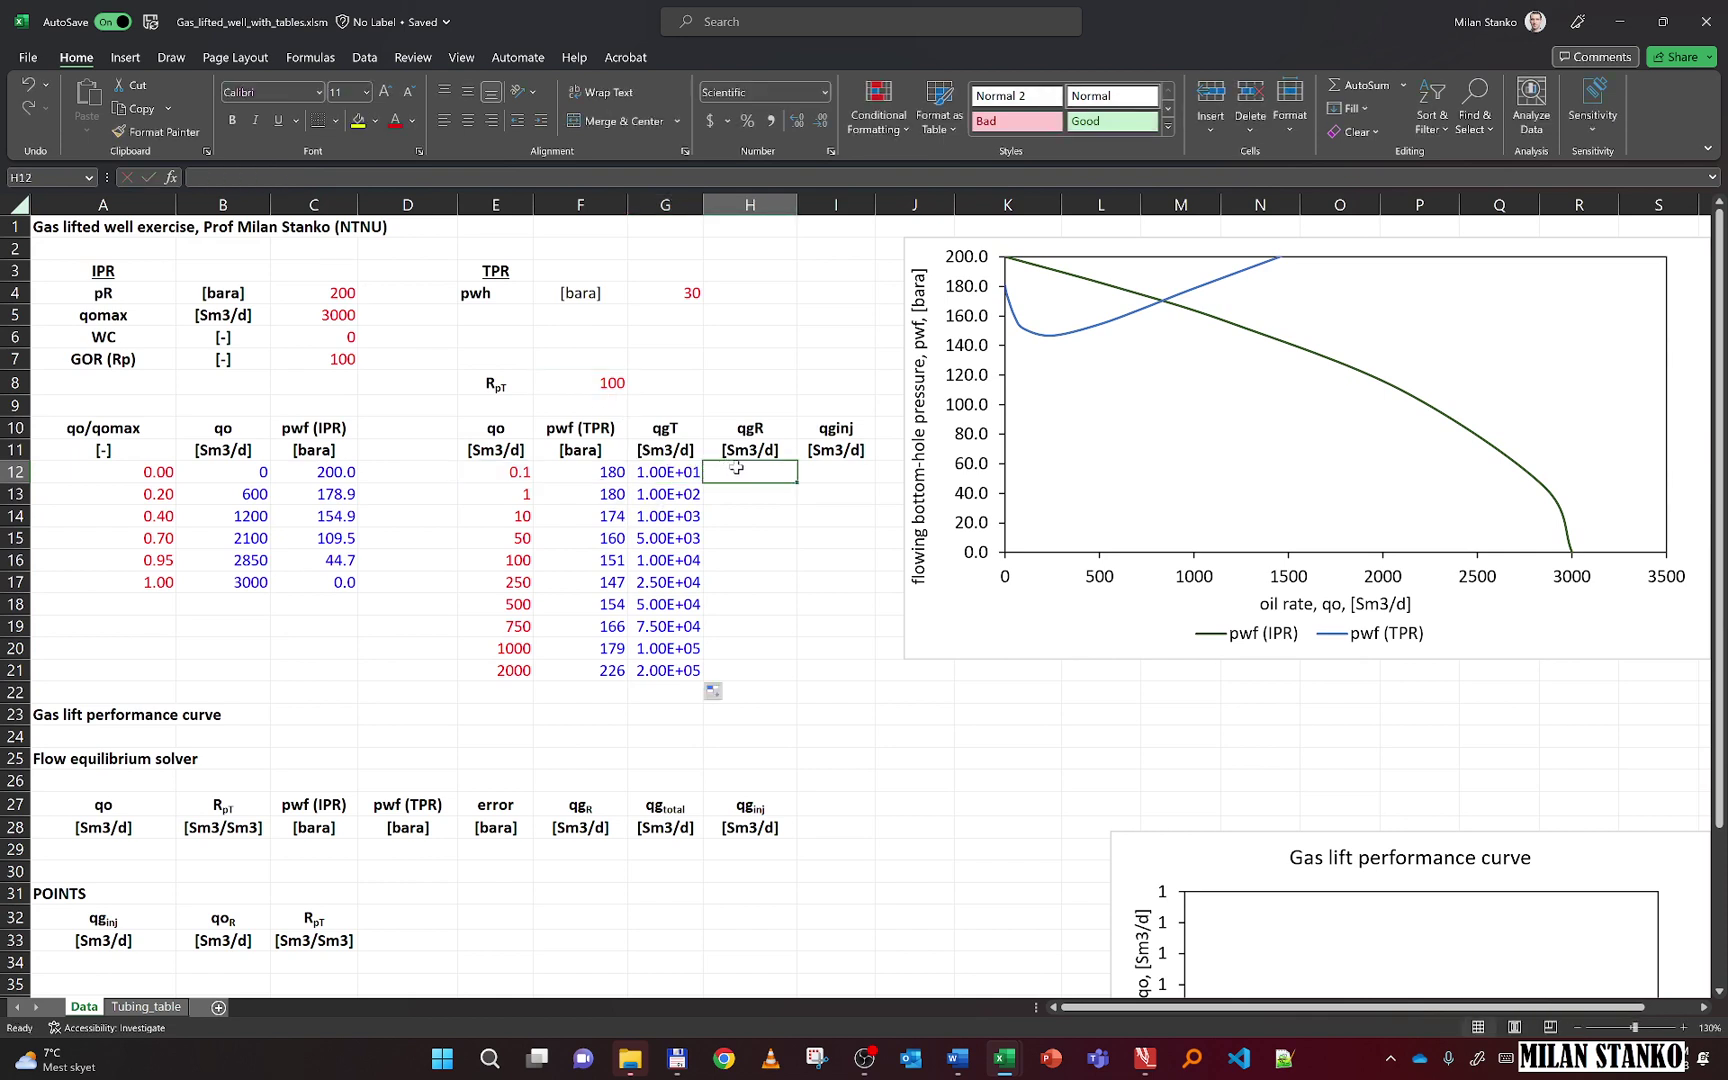
{"action": "type", "text": "="}
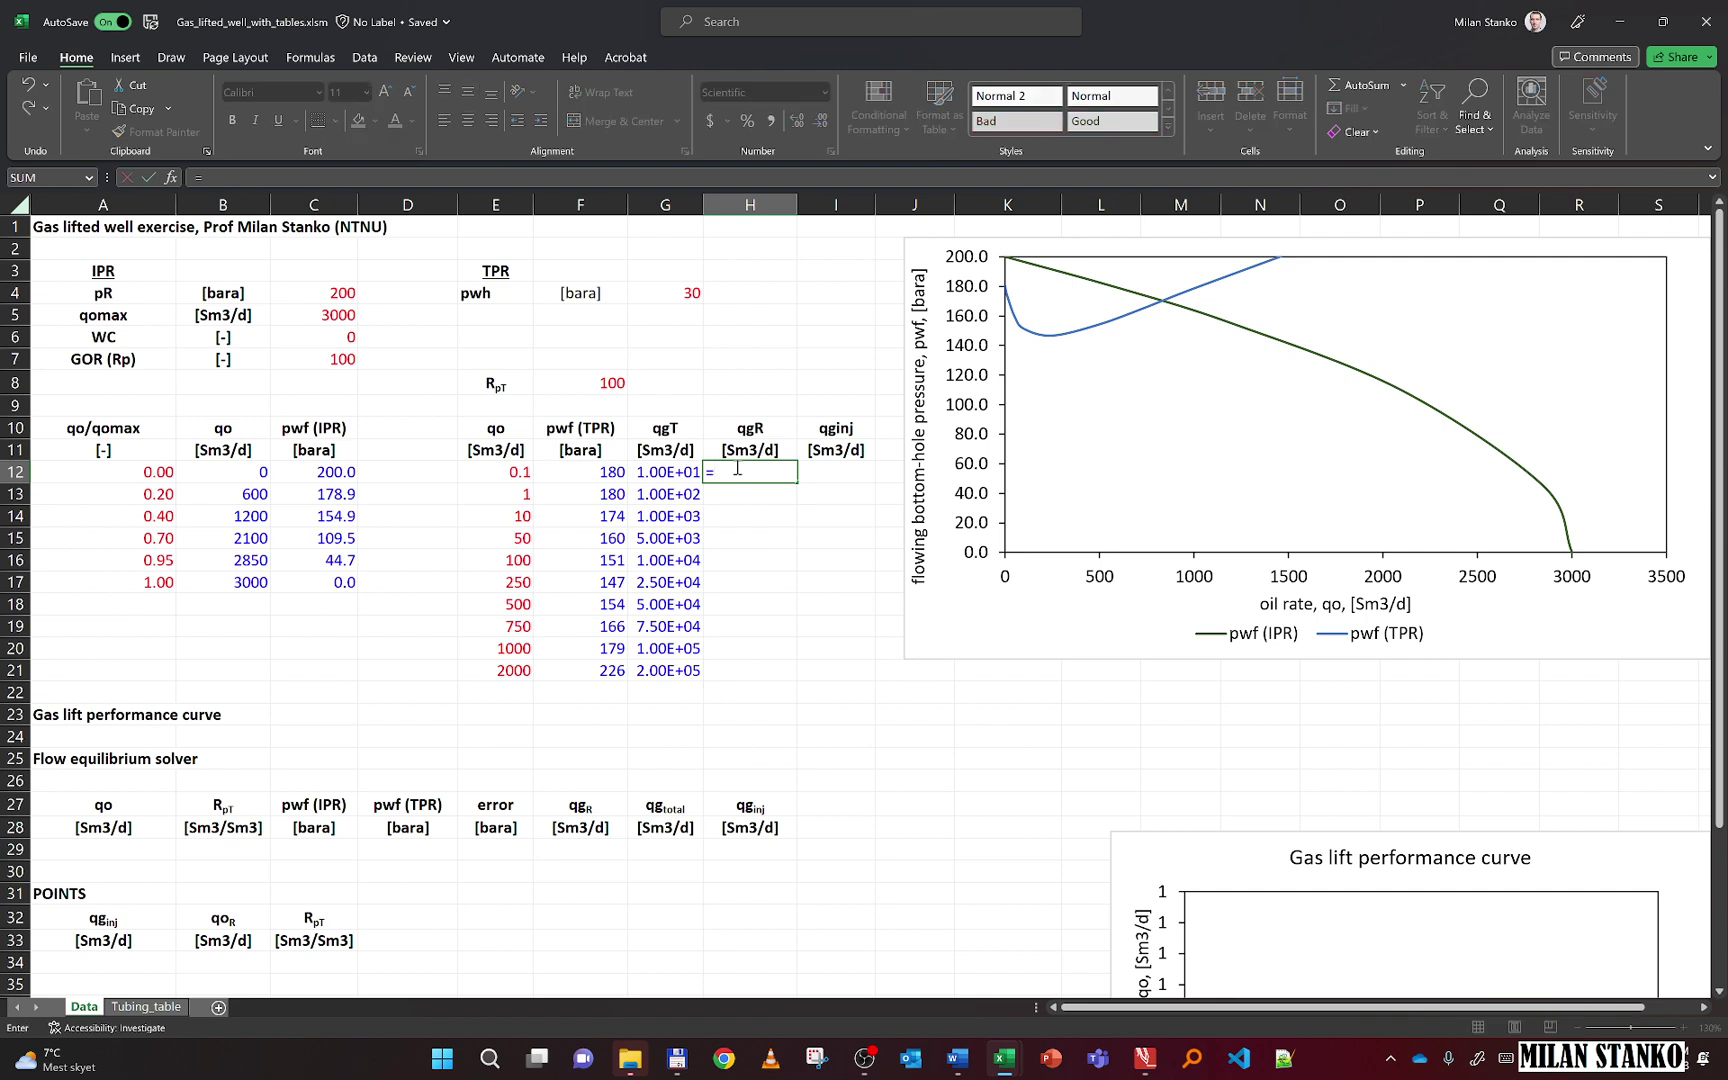
{"action": "left_click", "coordinate": [524, 473]}
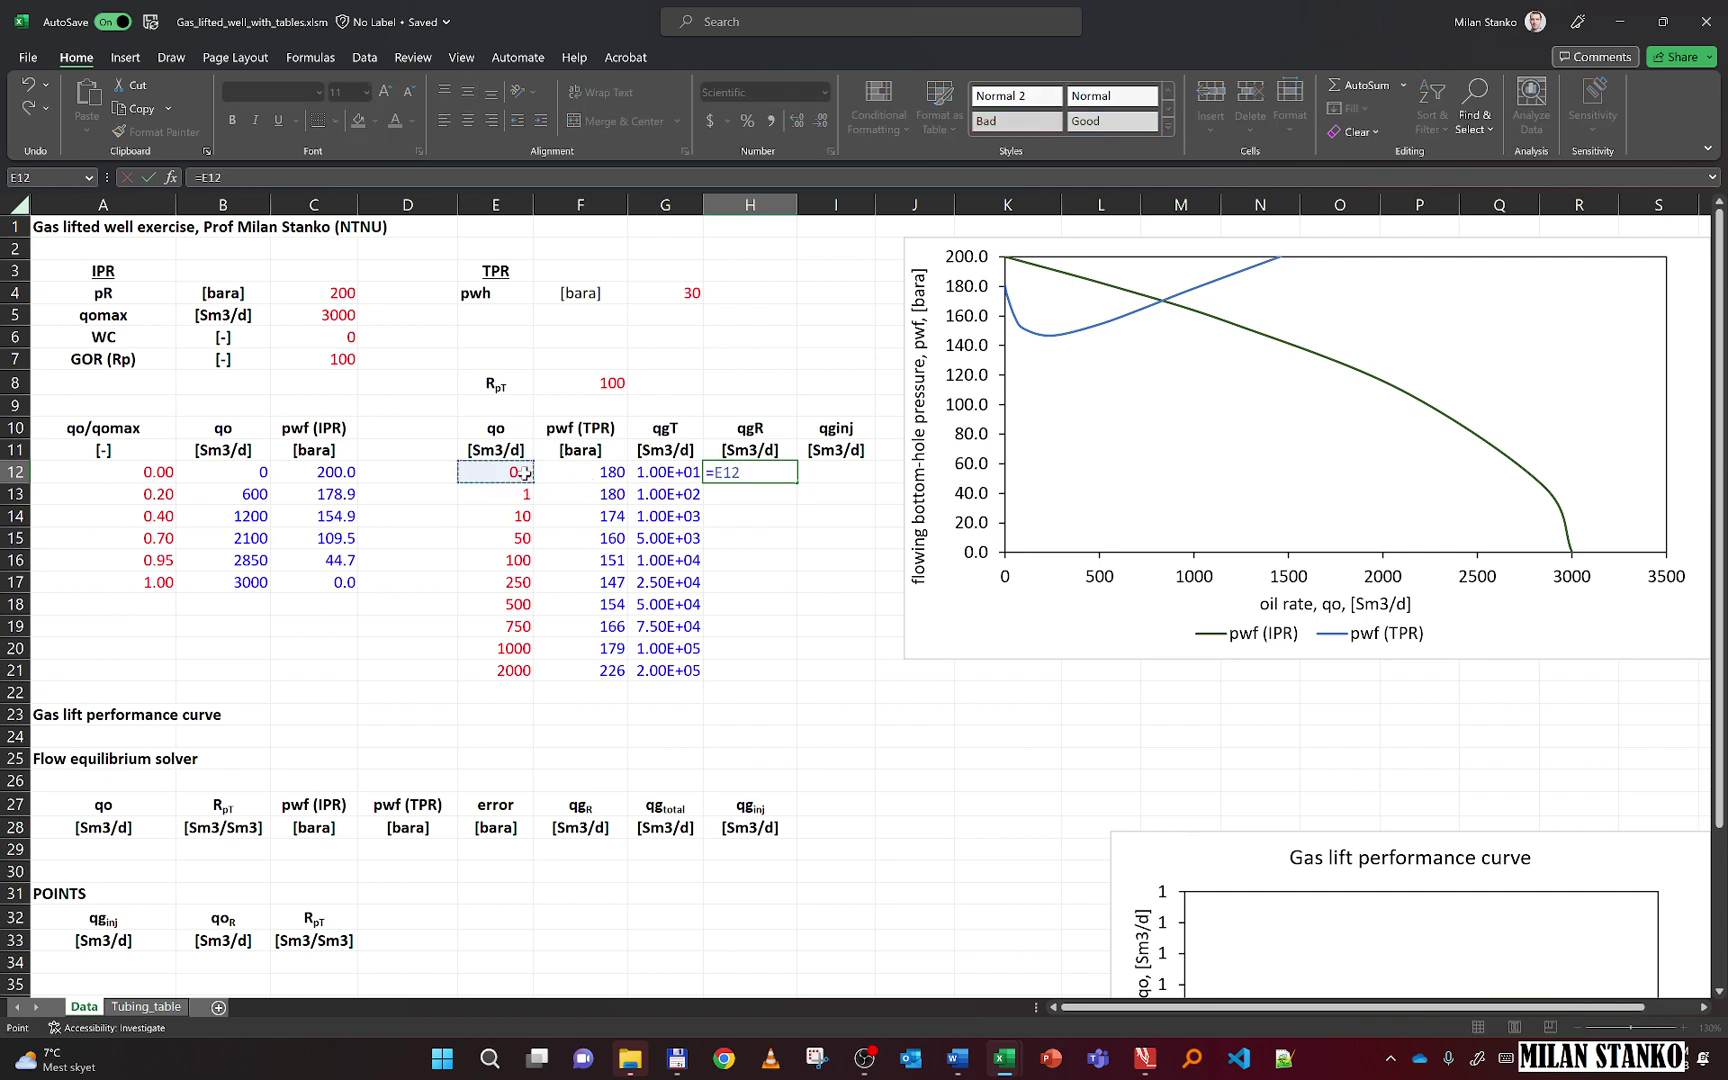
{"action": "type", "text": "*"}
{"action": "left_click", "coordinate": [291, 352]}
{"action": "key", "text": "F4"}
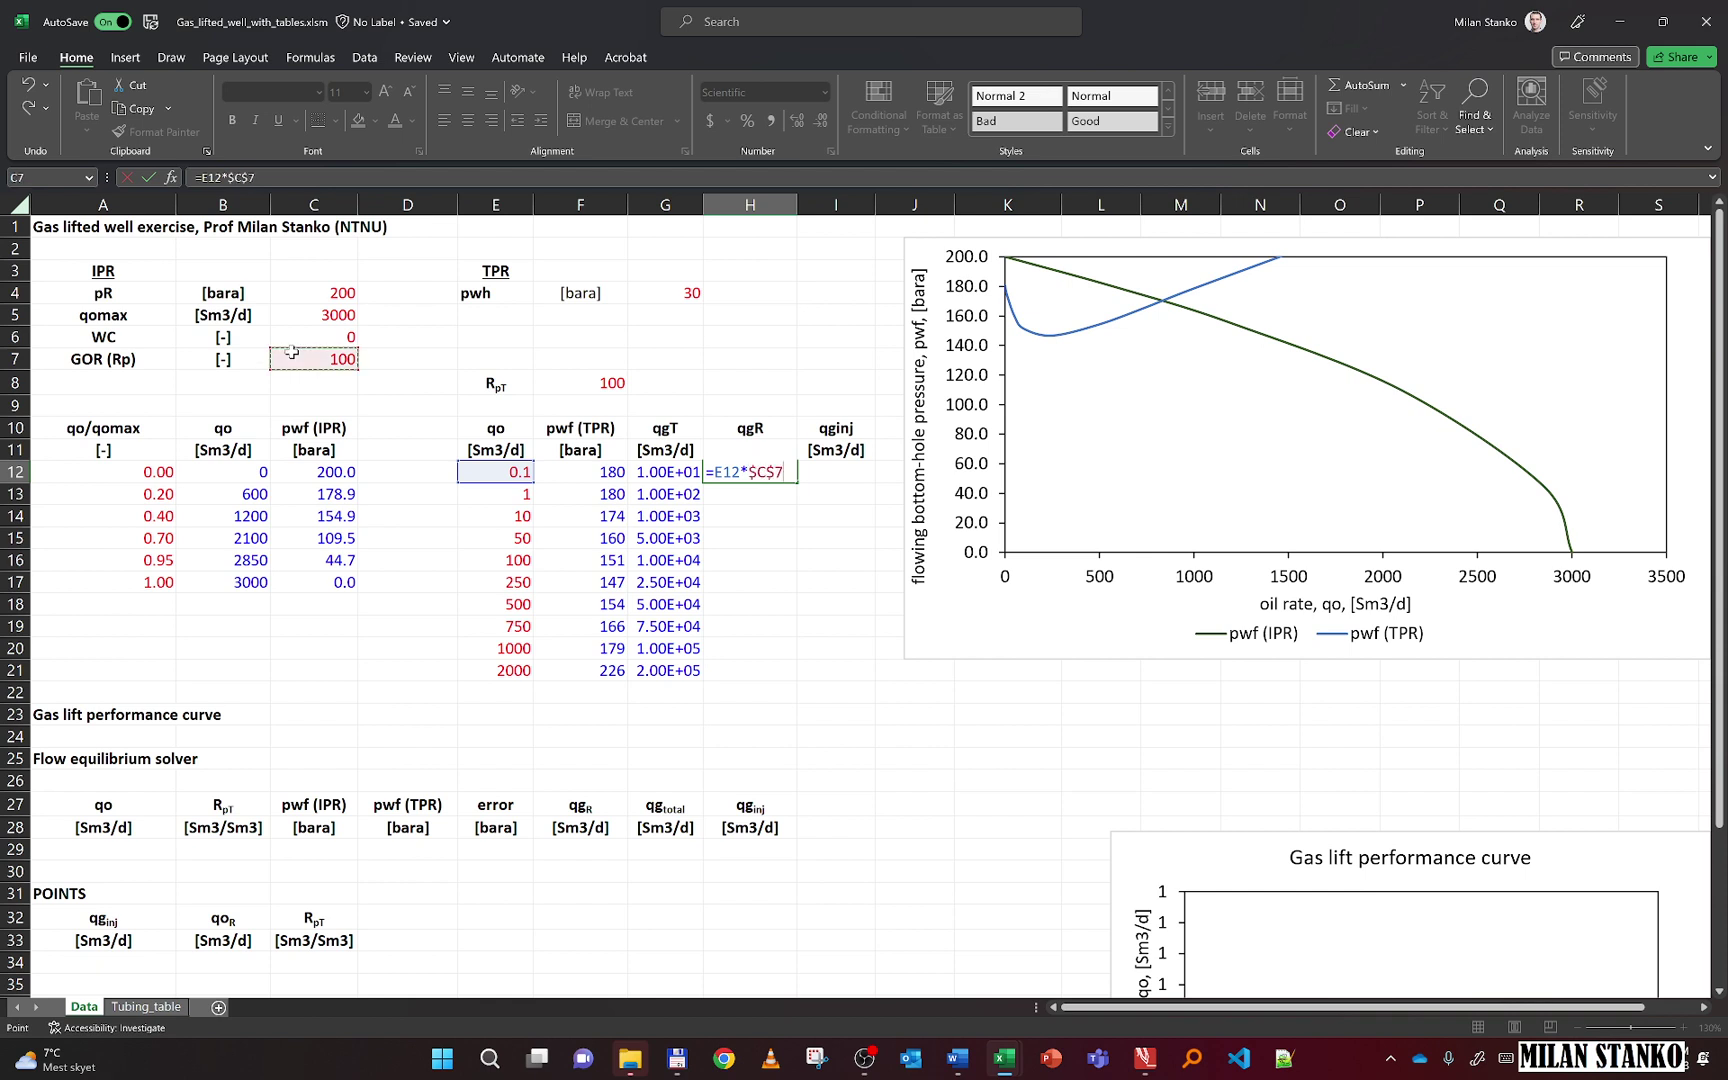
{"action": "key", "text": "Return"}
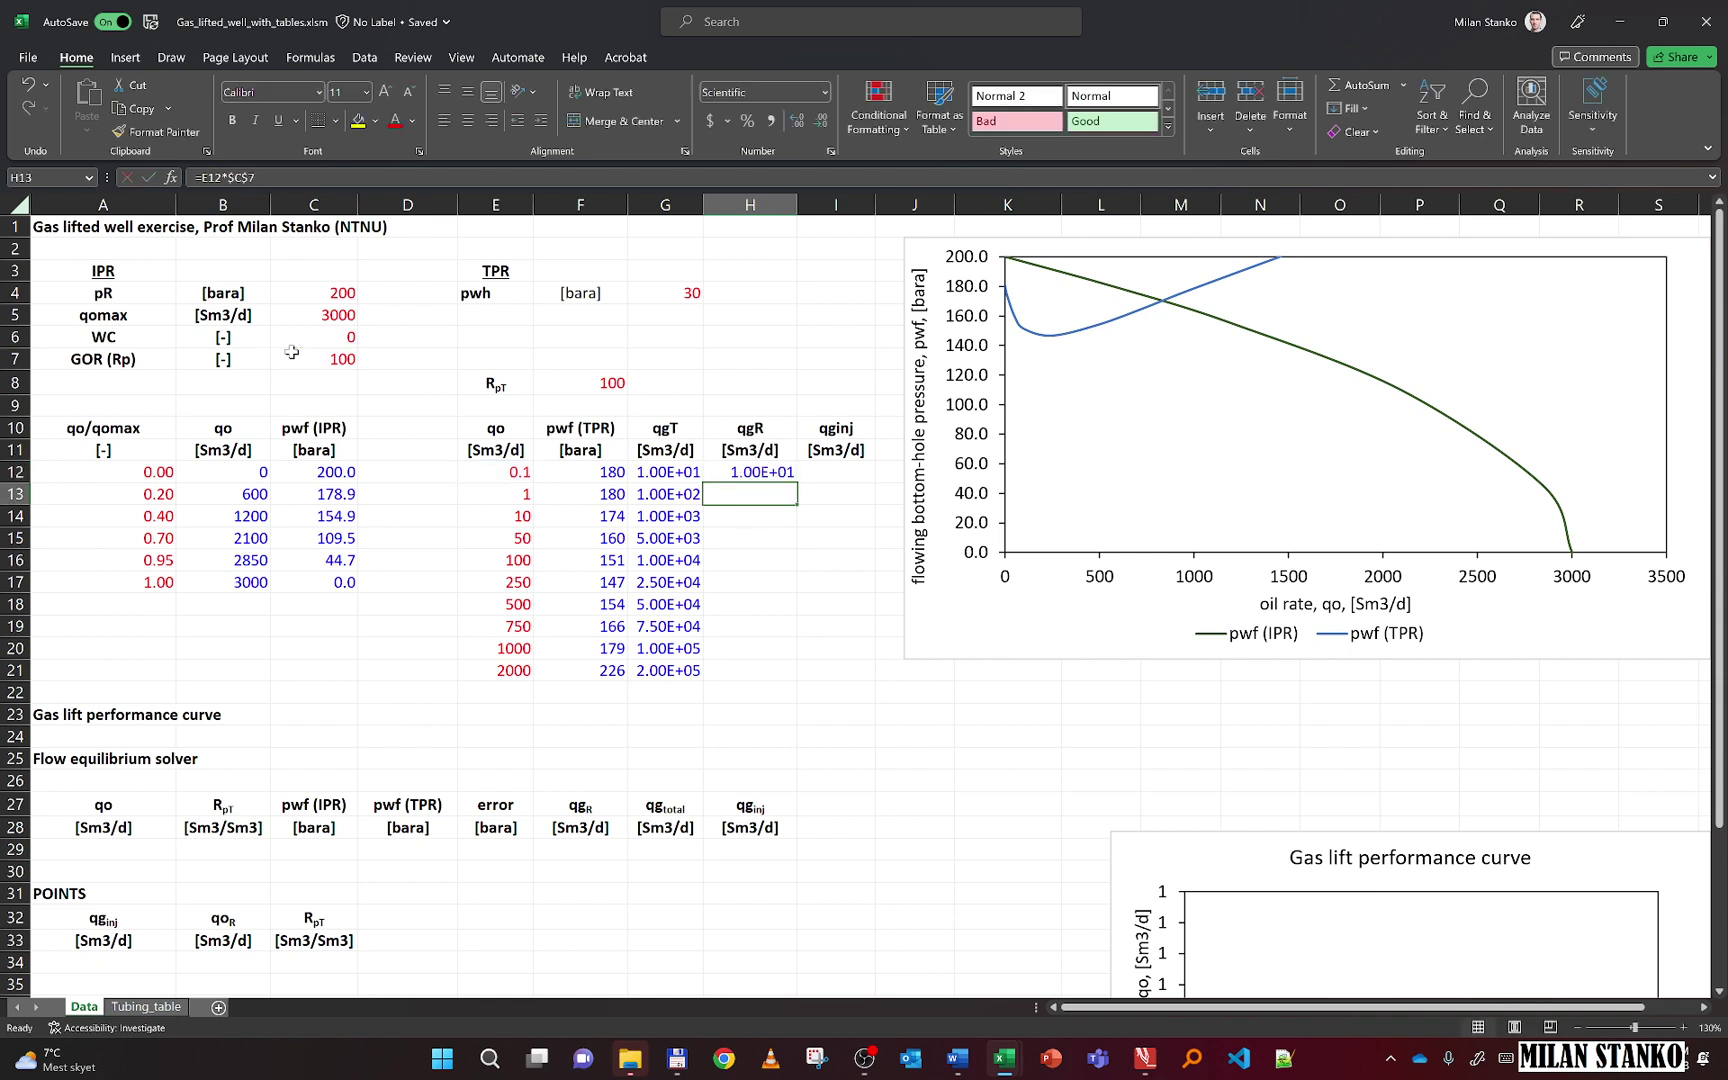
{"action": "left_click", "coordinate": [770, 471]}
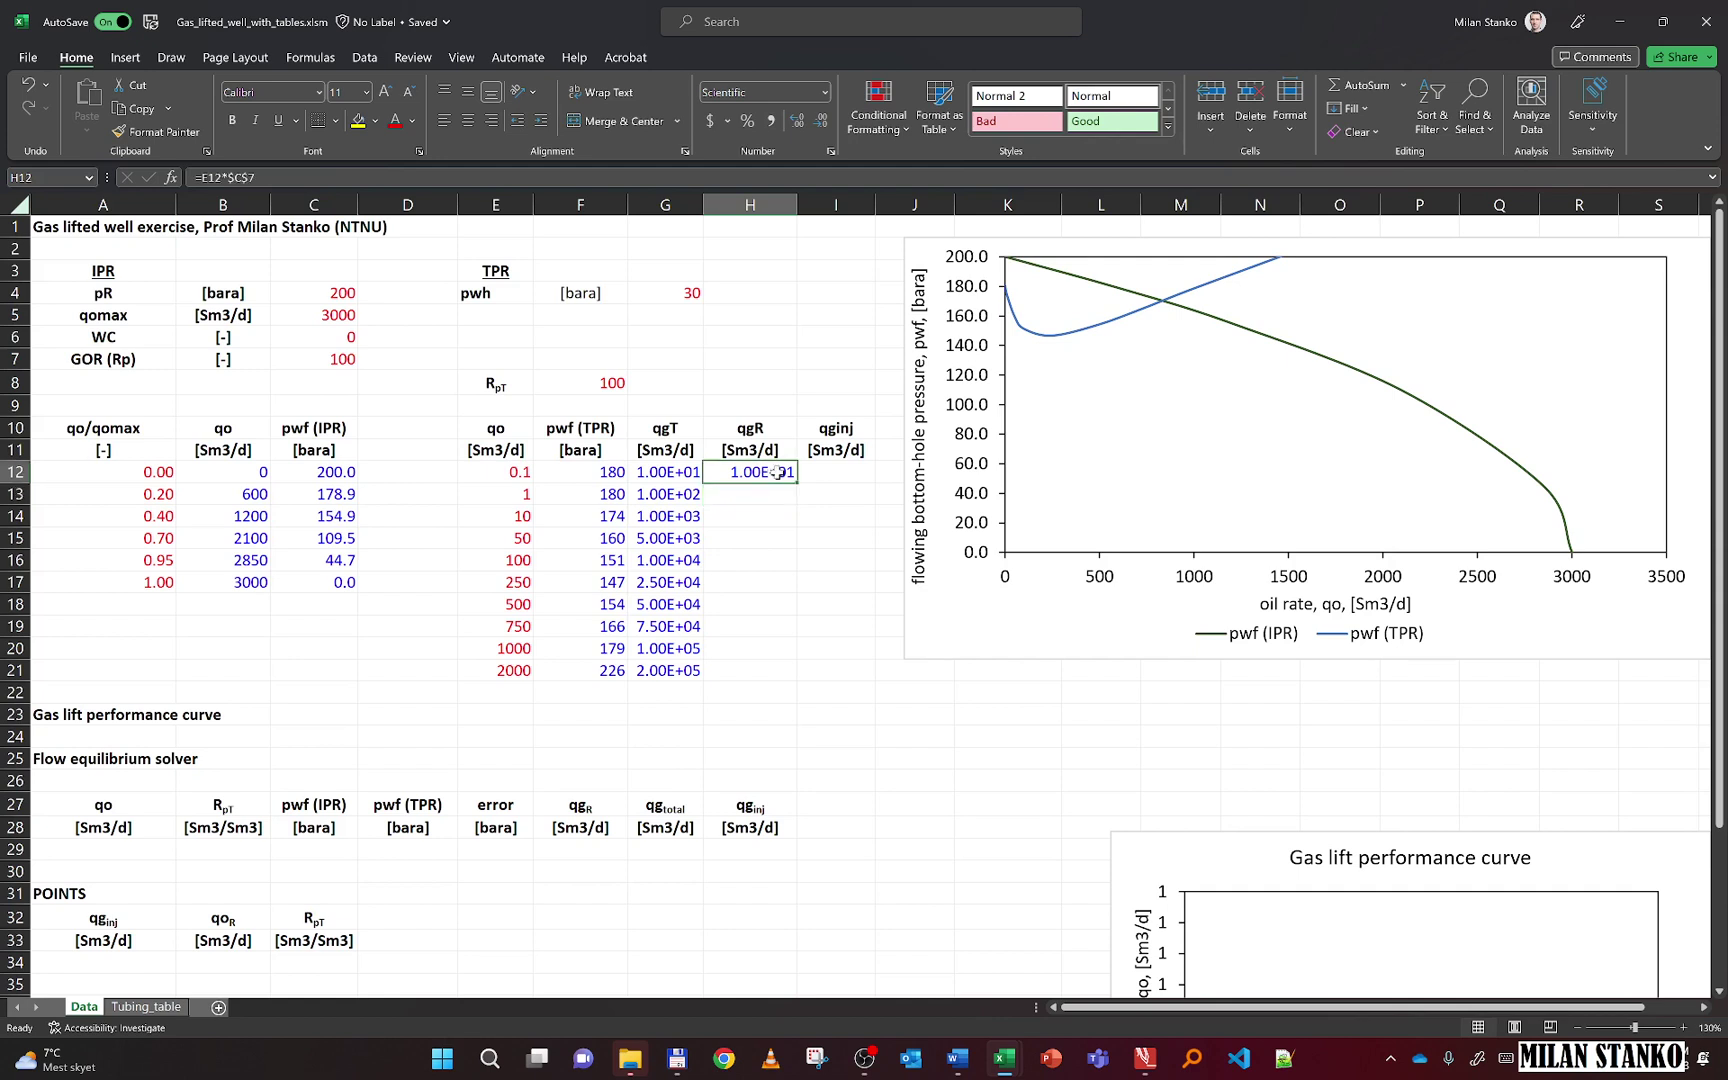
{"action": "double_click", "coordinate": [803, 484]}
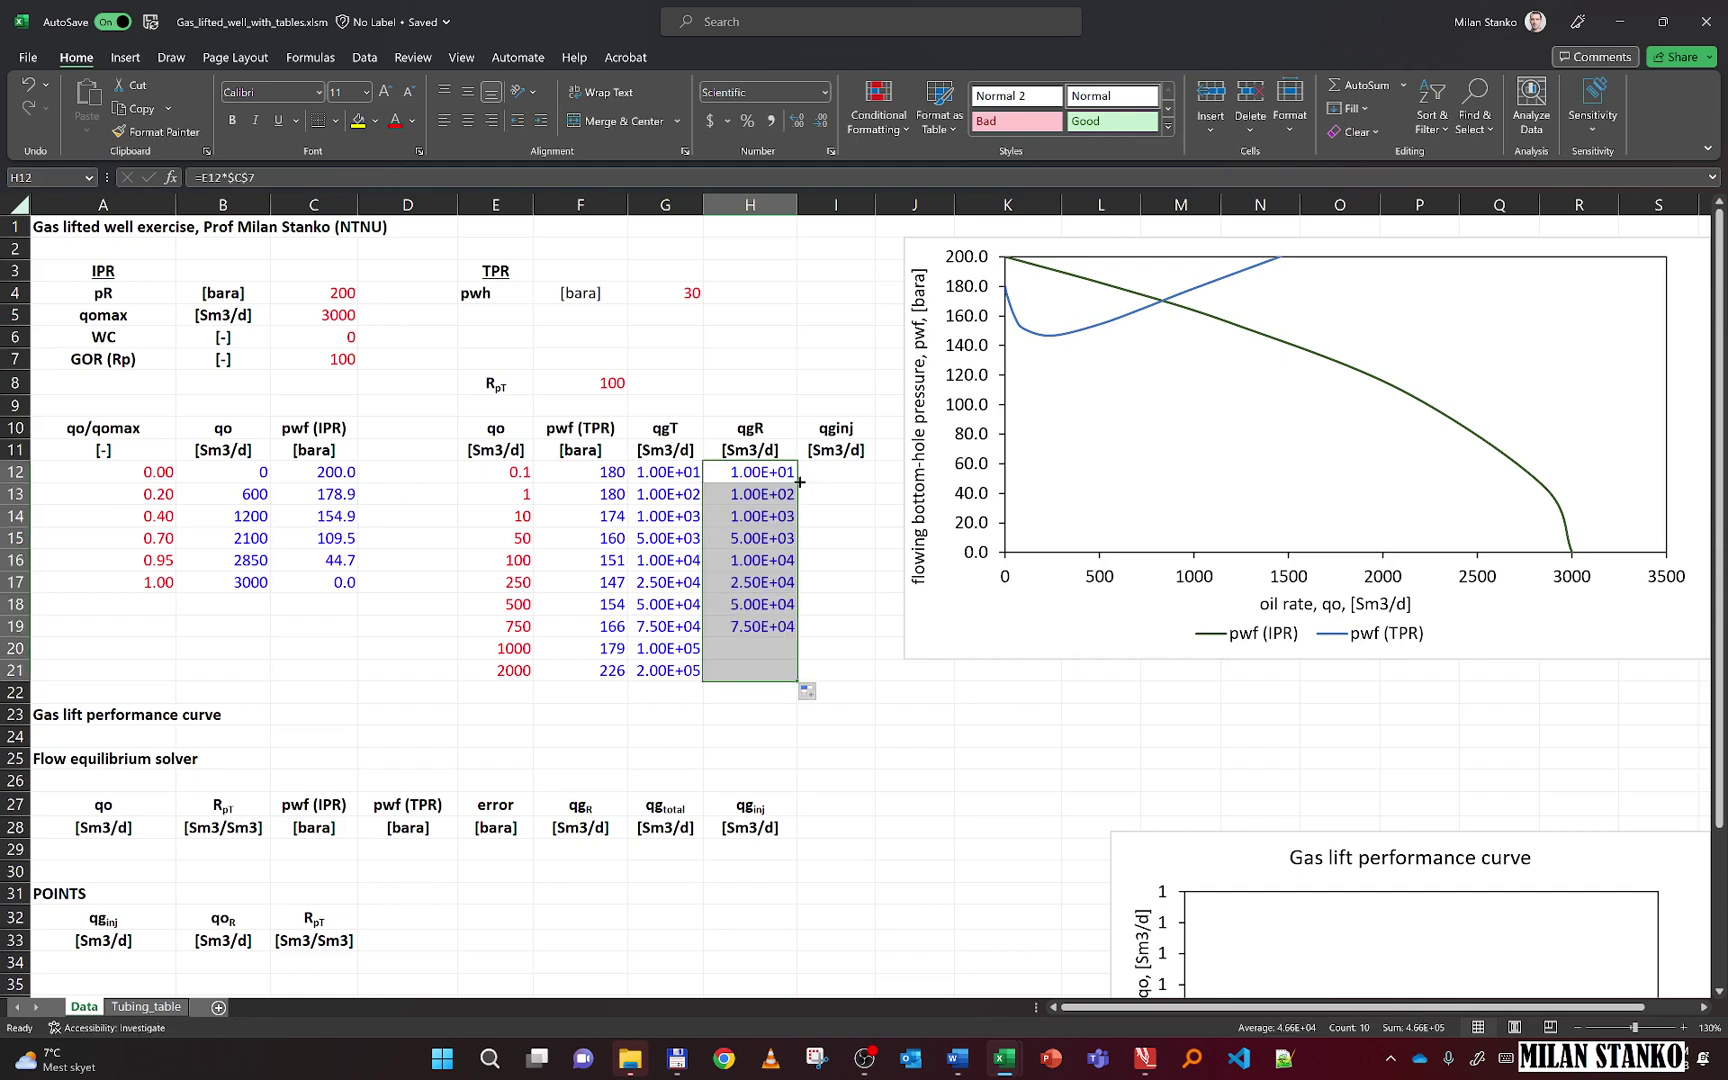
Calculate the injected gas rate qginj in I12 with =G12-H12 and fill the formula down to I21
{"action": "left_click", "coordinate": [850, 469]}
{"action": "type", "text": "="}
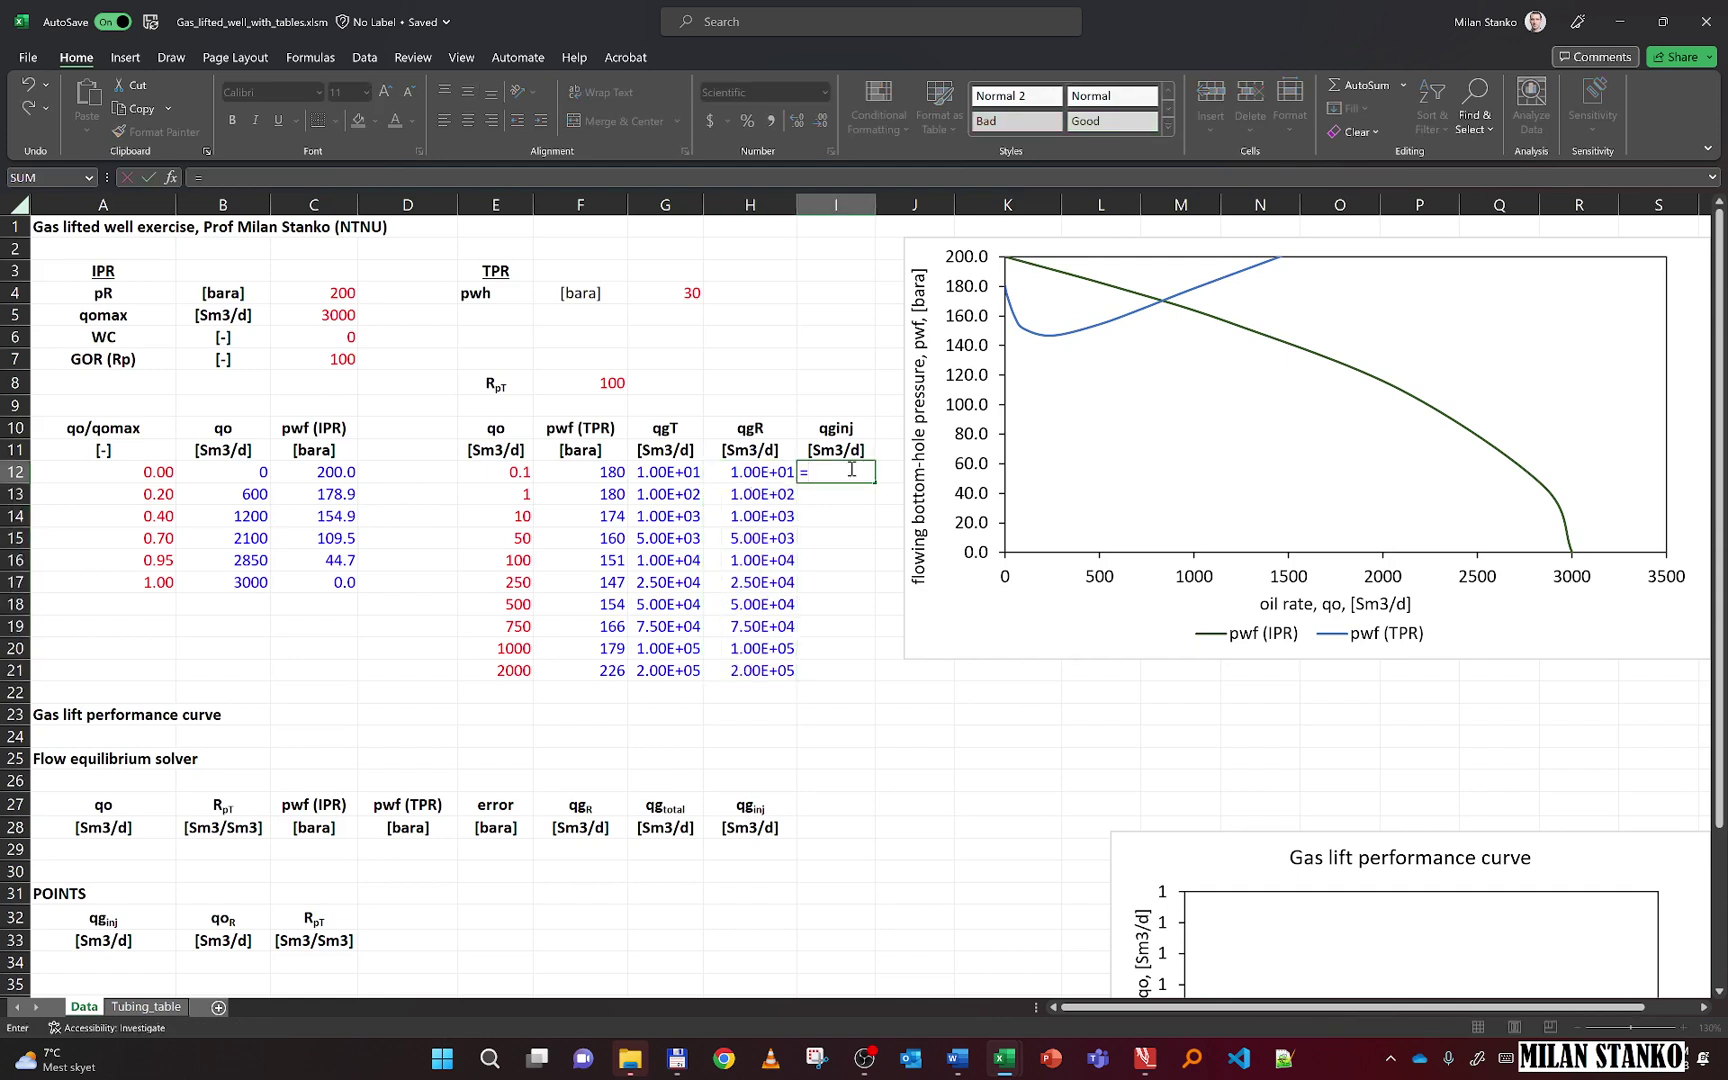
{"action": "left_click", "coordinate": [683, 473]}
{"action": "type", "text": "-"}
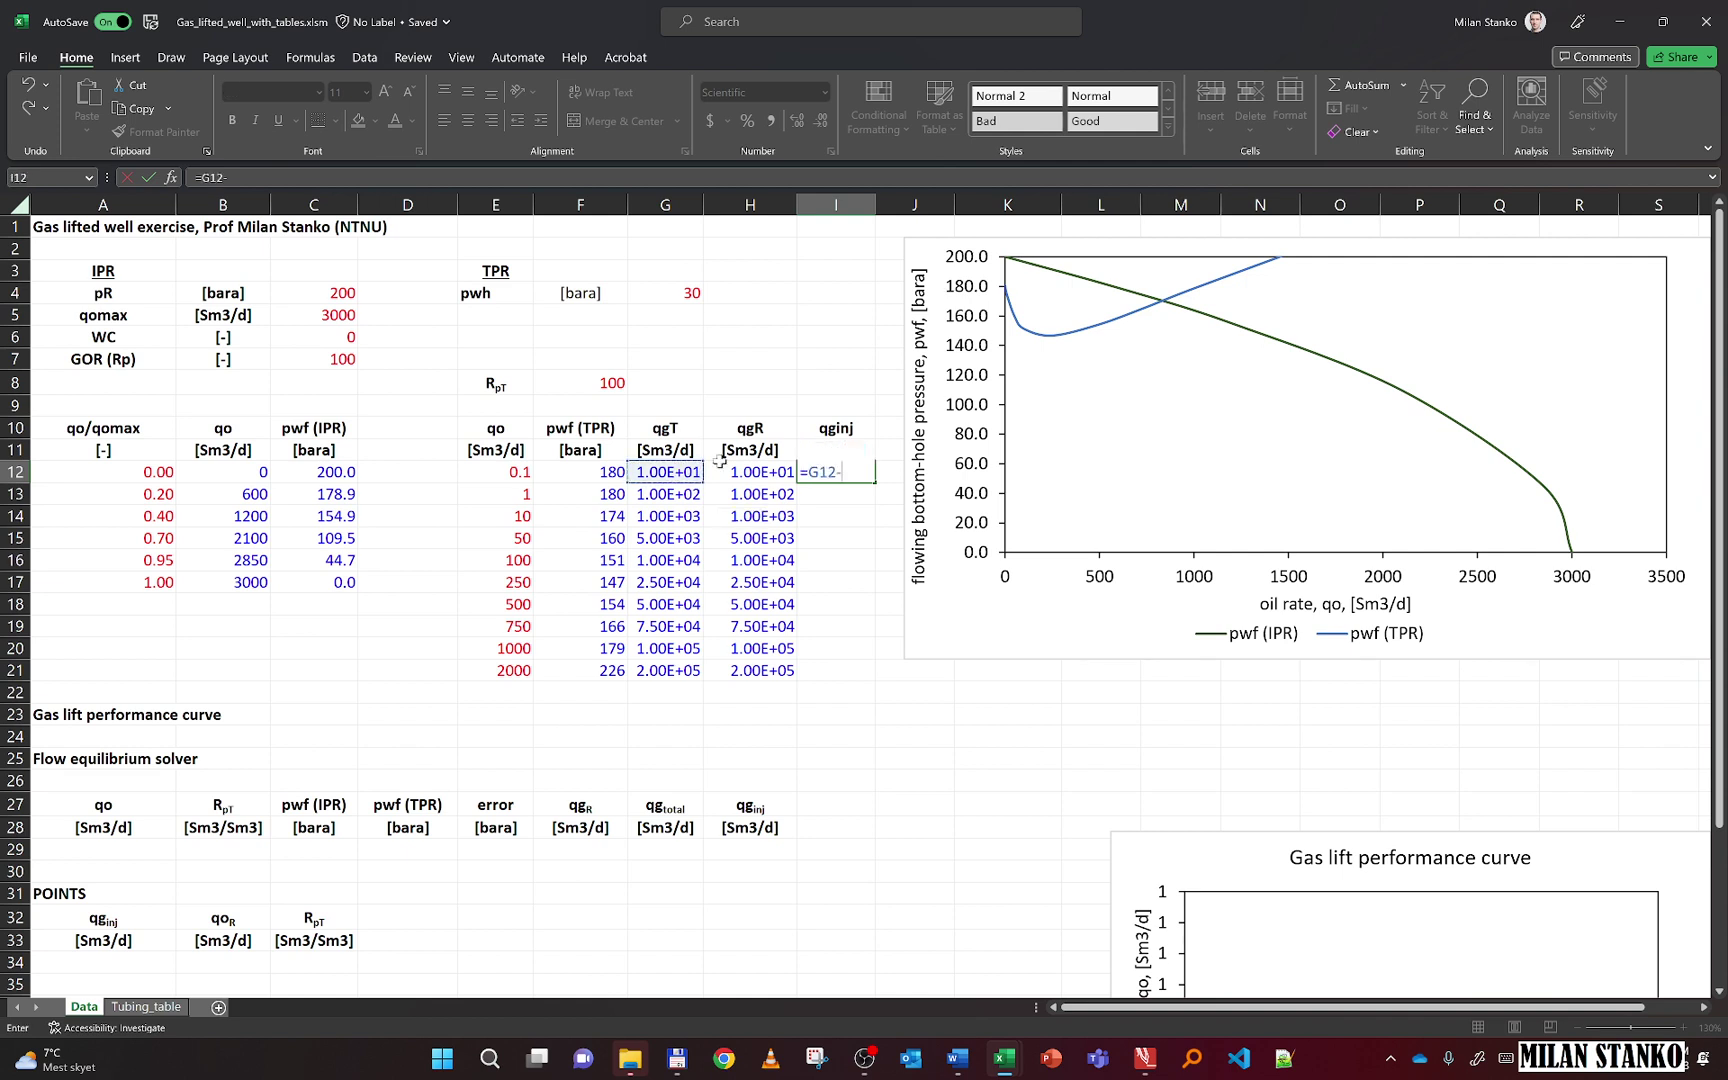
{"action": "left_click", "coordinate": [775, 470]}
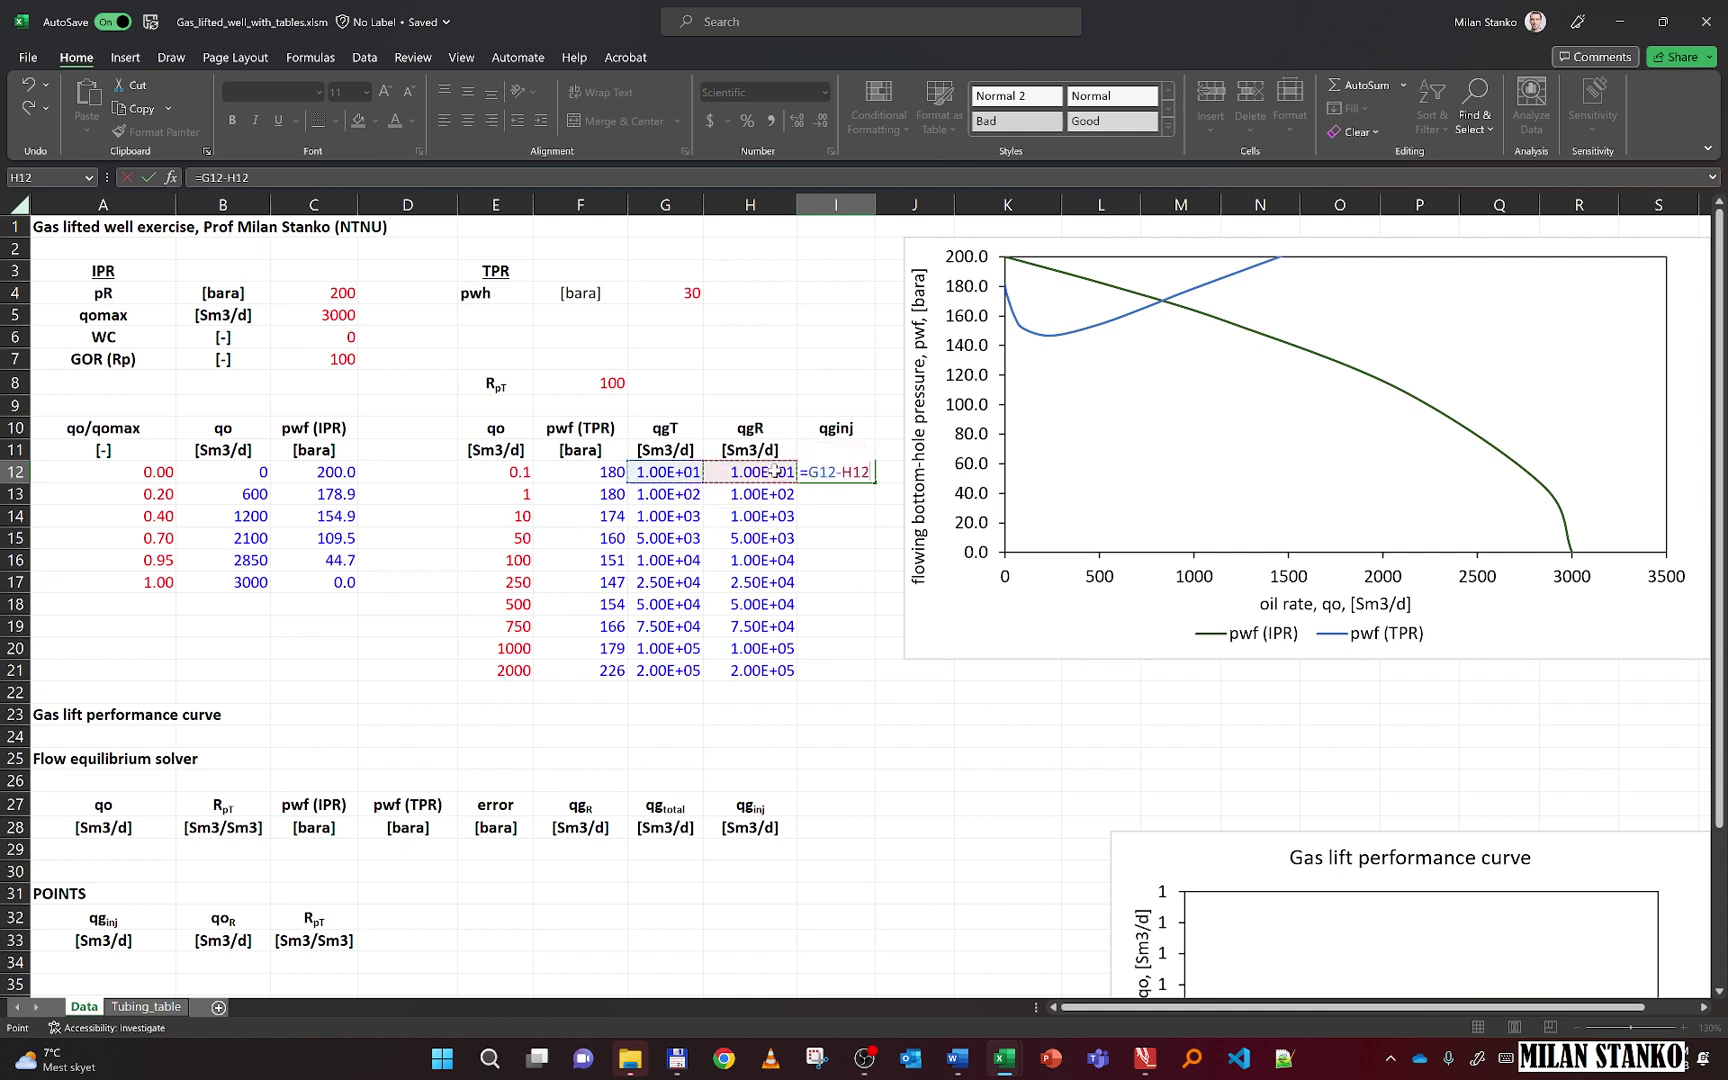
{"action": "key", "text": "Return"}
{"action": "left_click", "coordinate": [813, 476]}
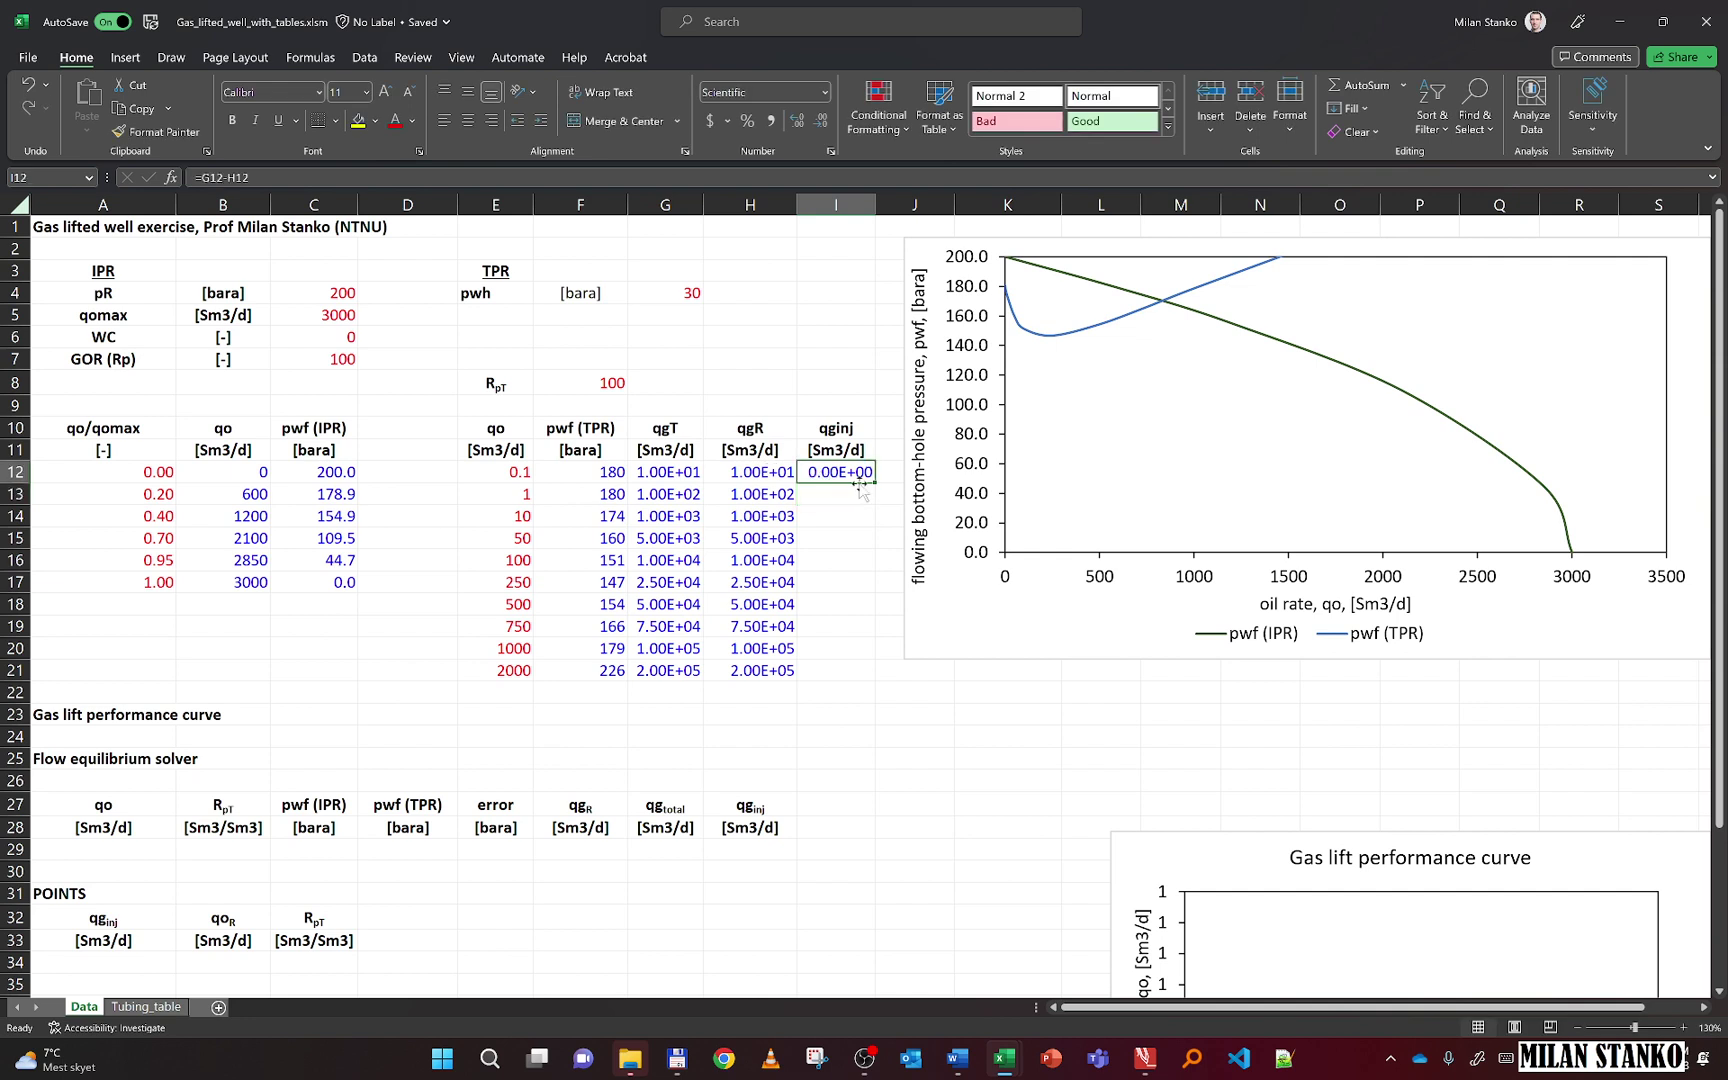
{"action": "double_click", "coordinate": [873, 480]}
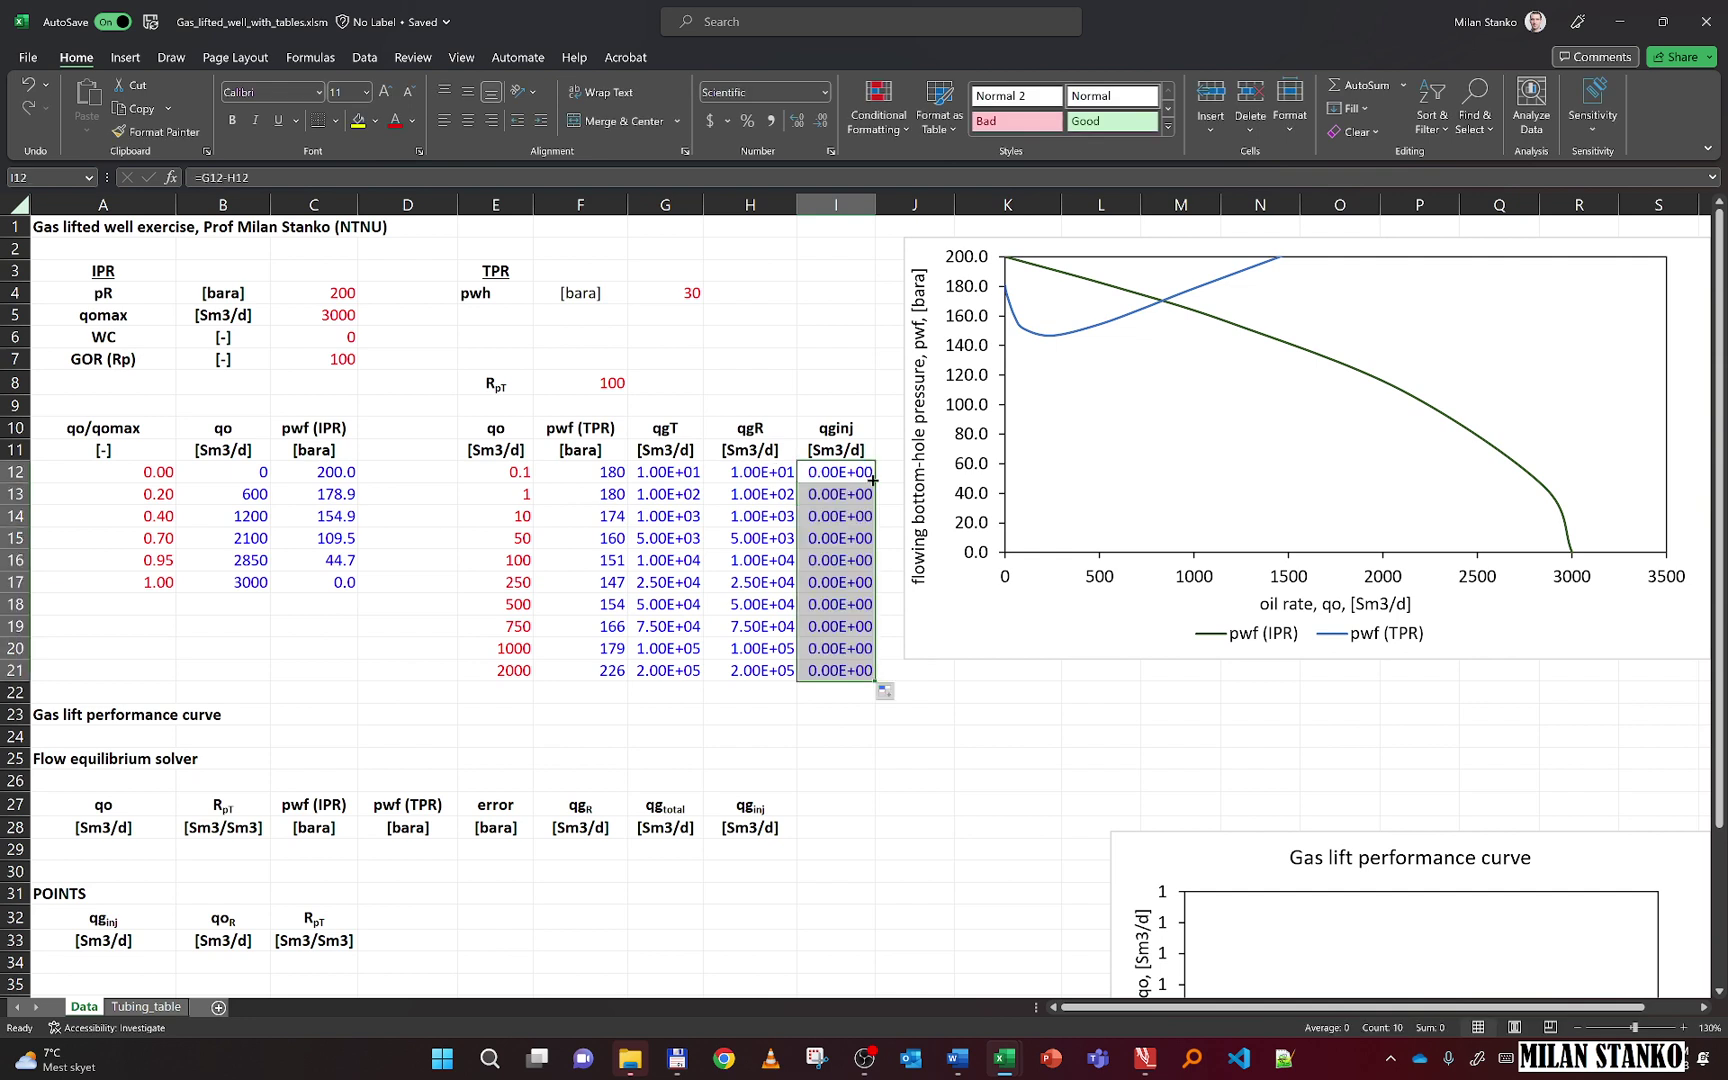
Try RpT values of 150, 200 and 250 in F8 to compare how the TPR curve shifts against the IPR curve
{"action": "left_click", "coordinate": [617, 383]}
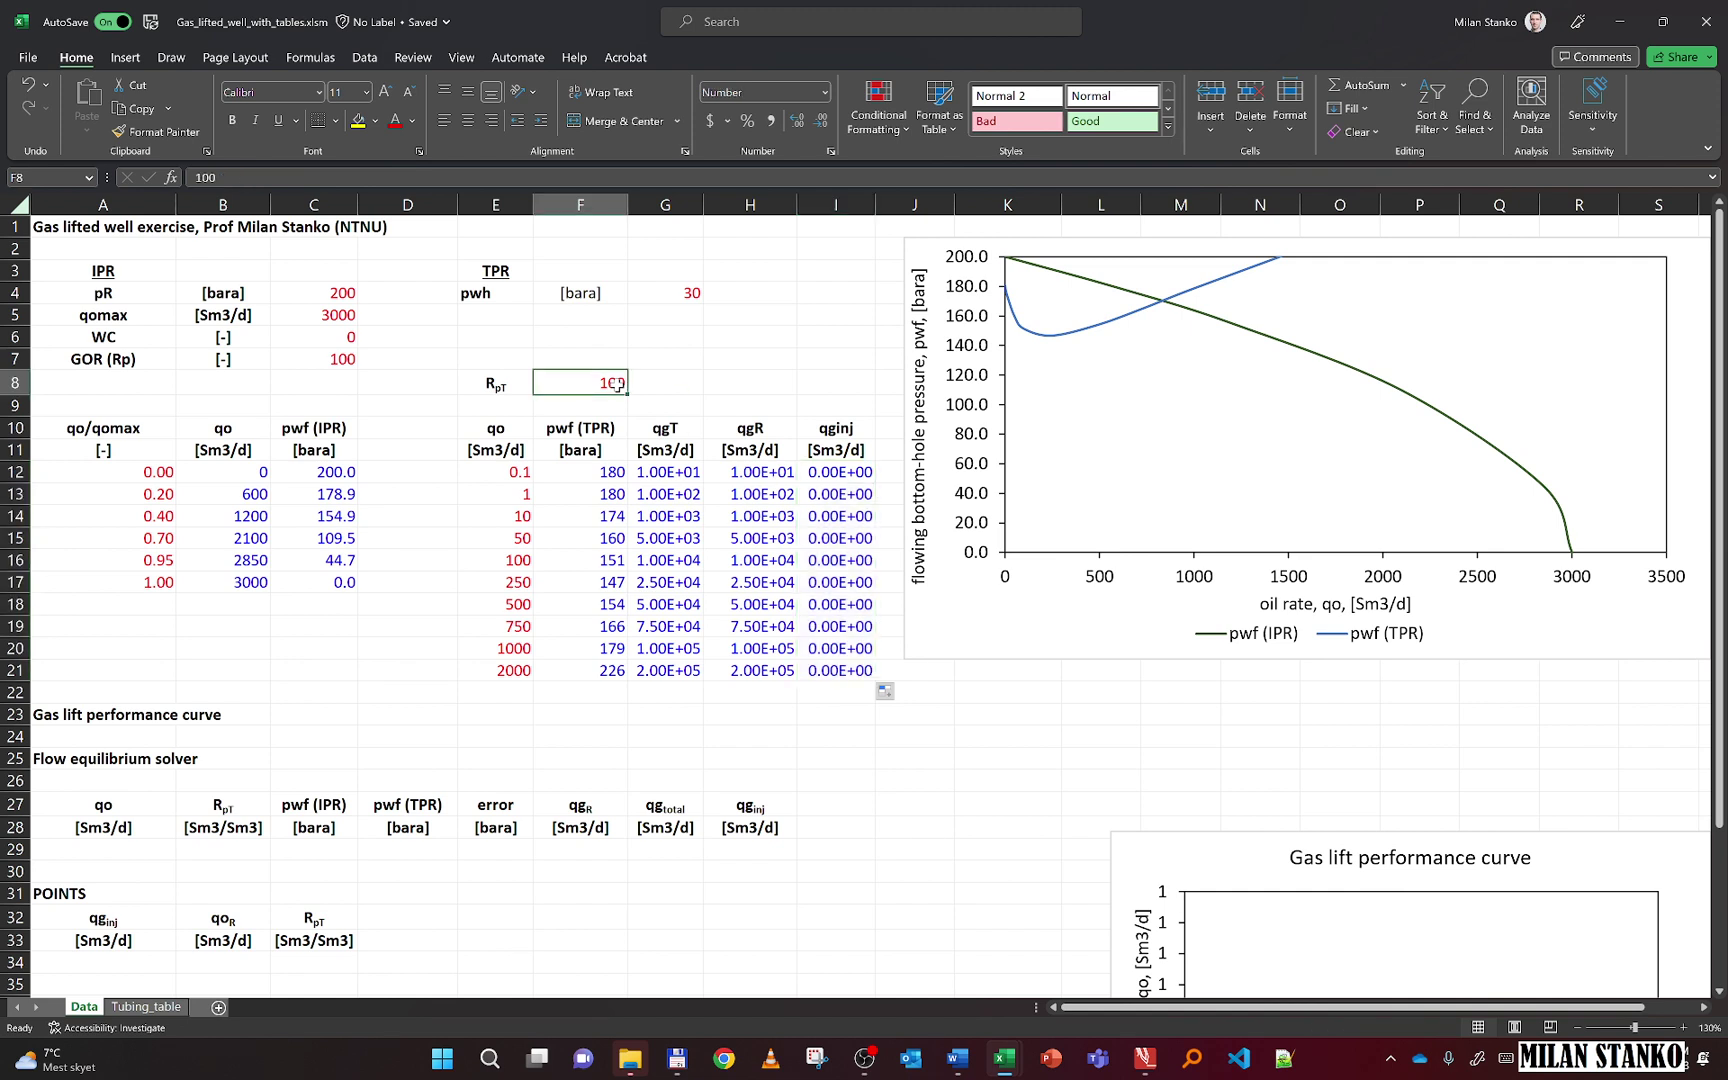
{"action": "type", "text": "15"}
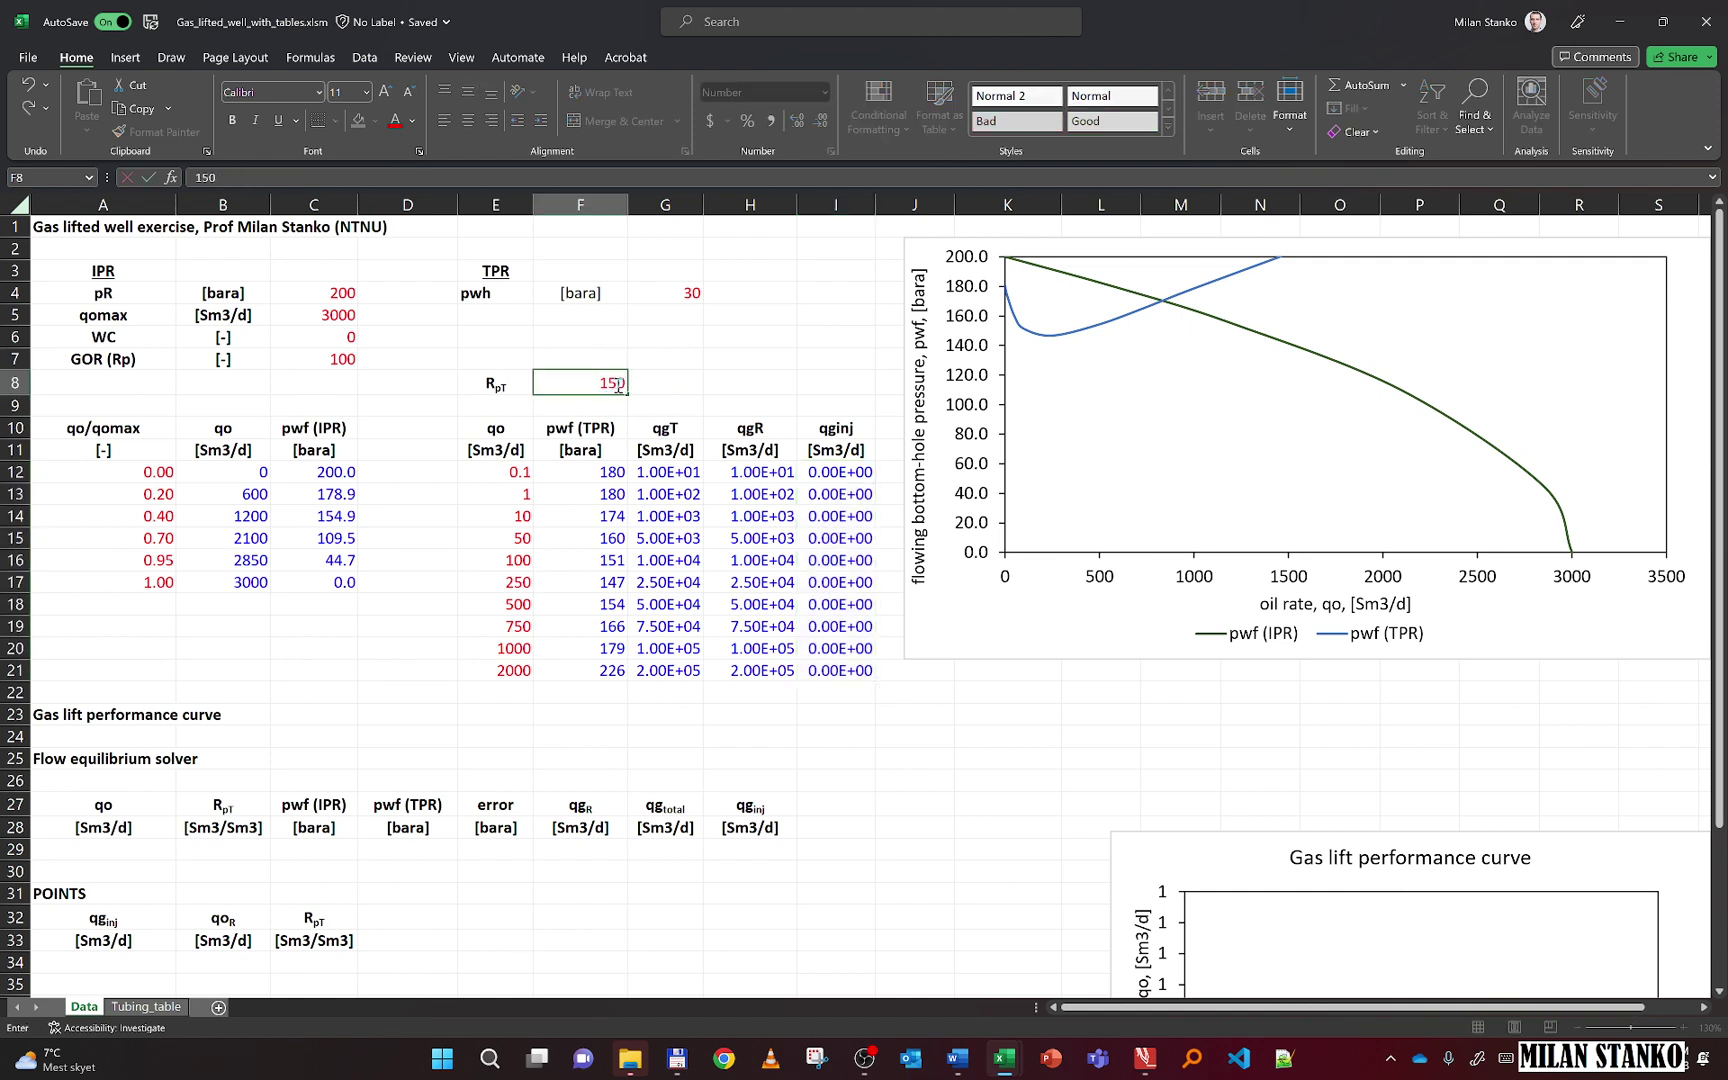
{"action": "type", "text": "0"}
{"action": "key", "text": "Return"}
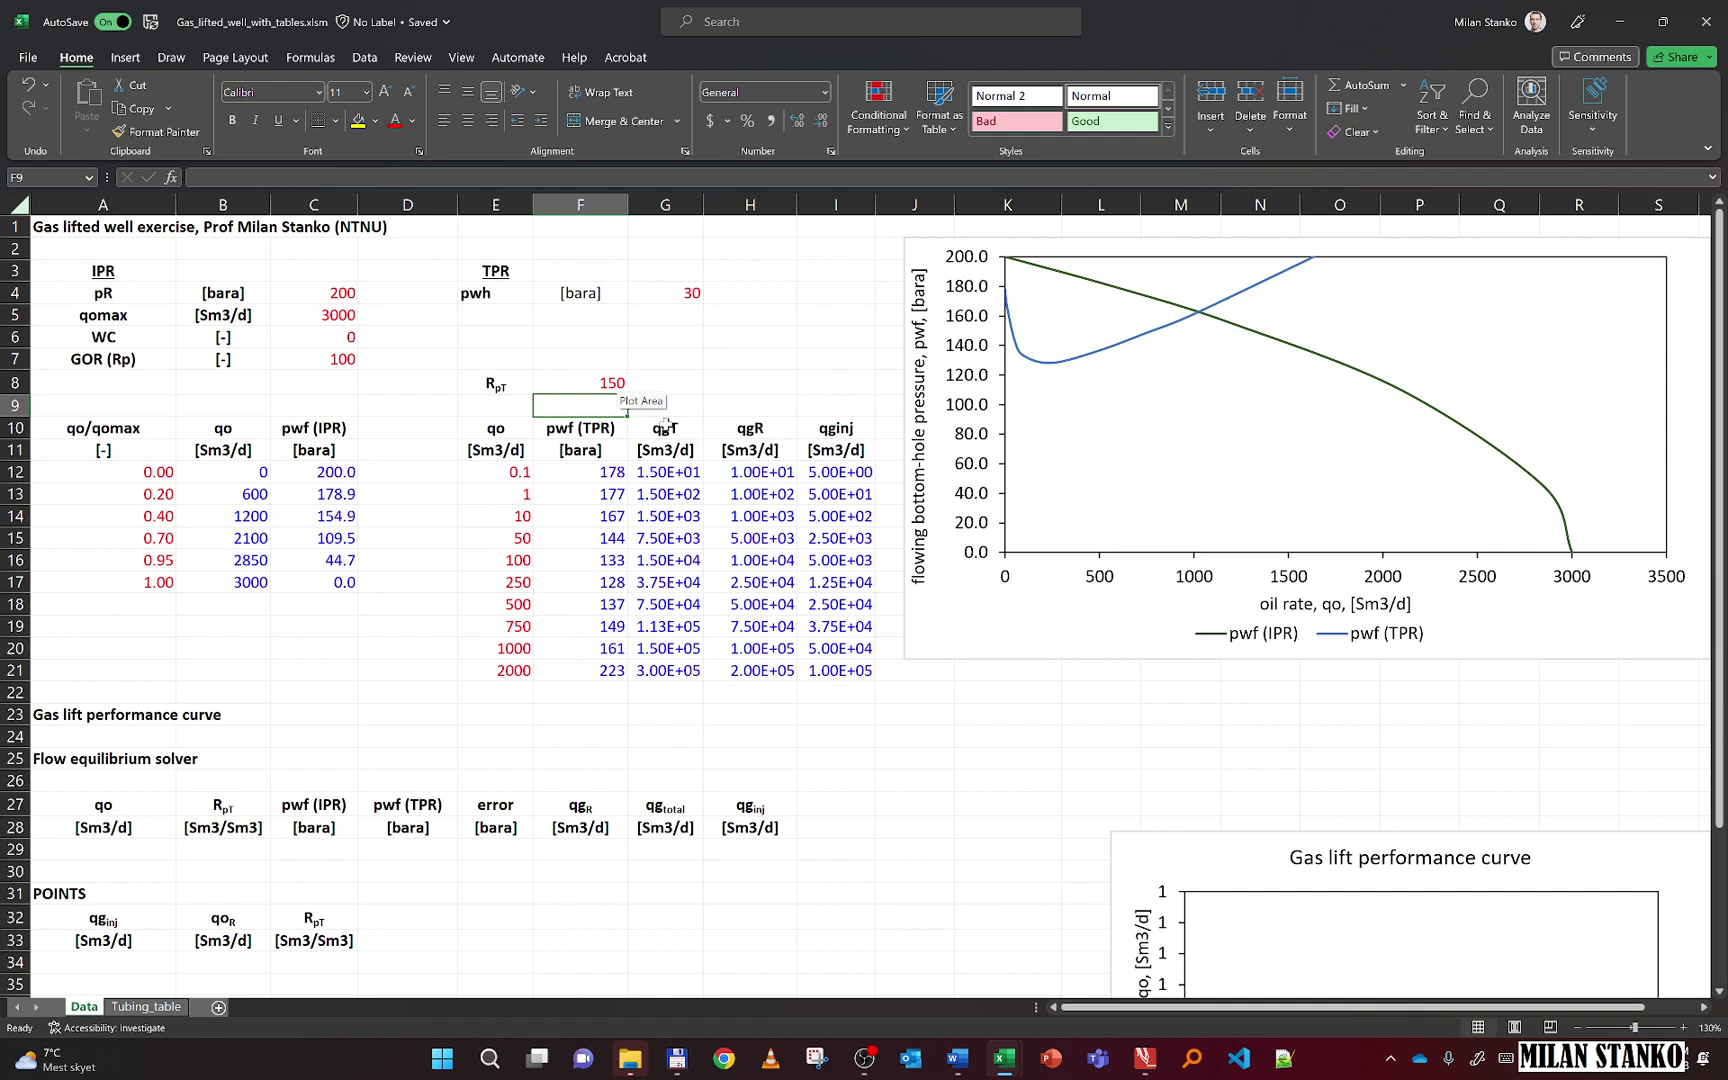
{"action": "left_click", "coordinate": [582, 375]}
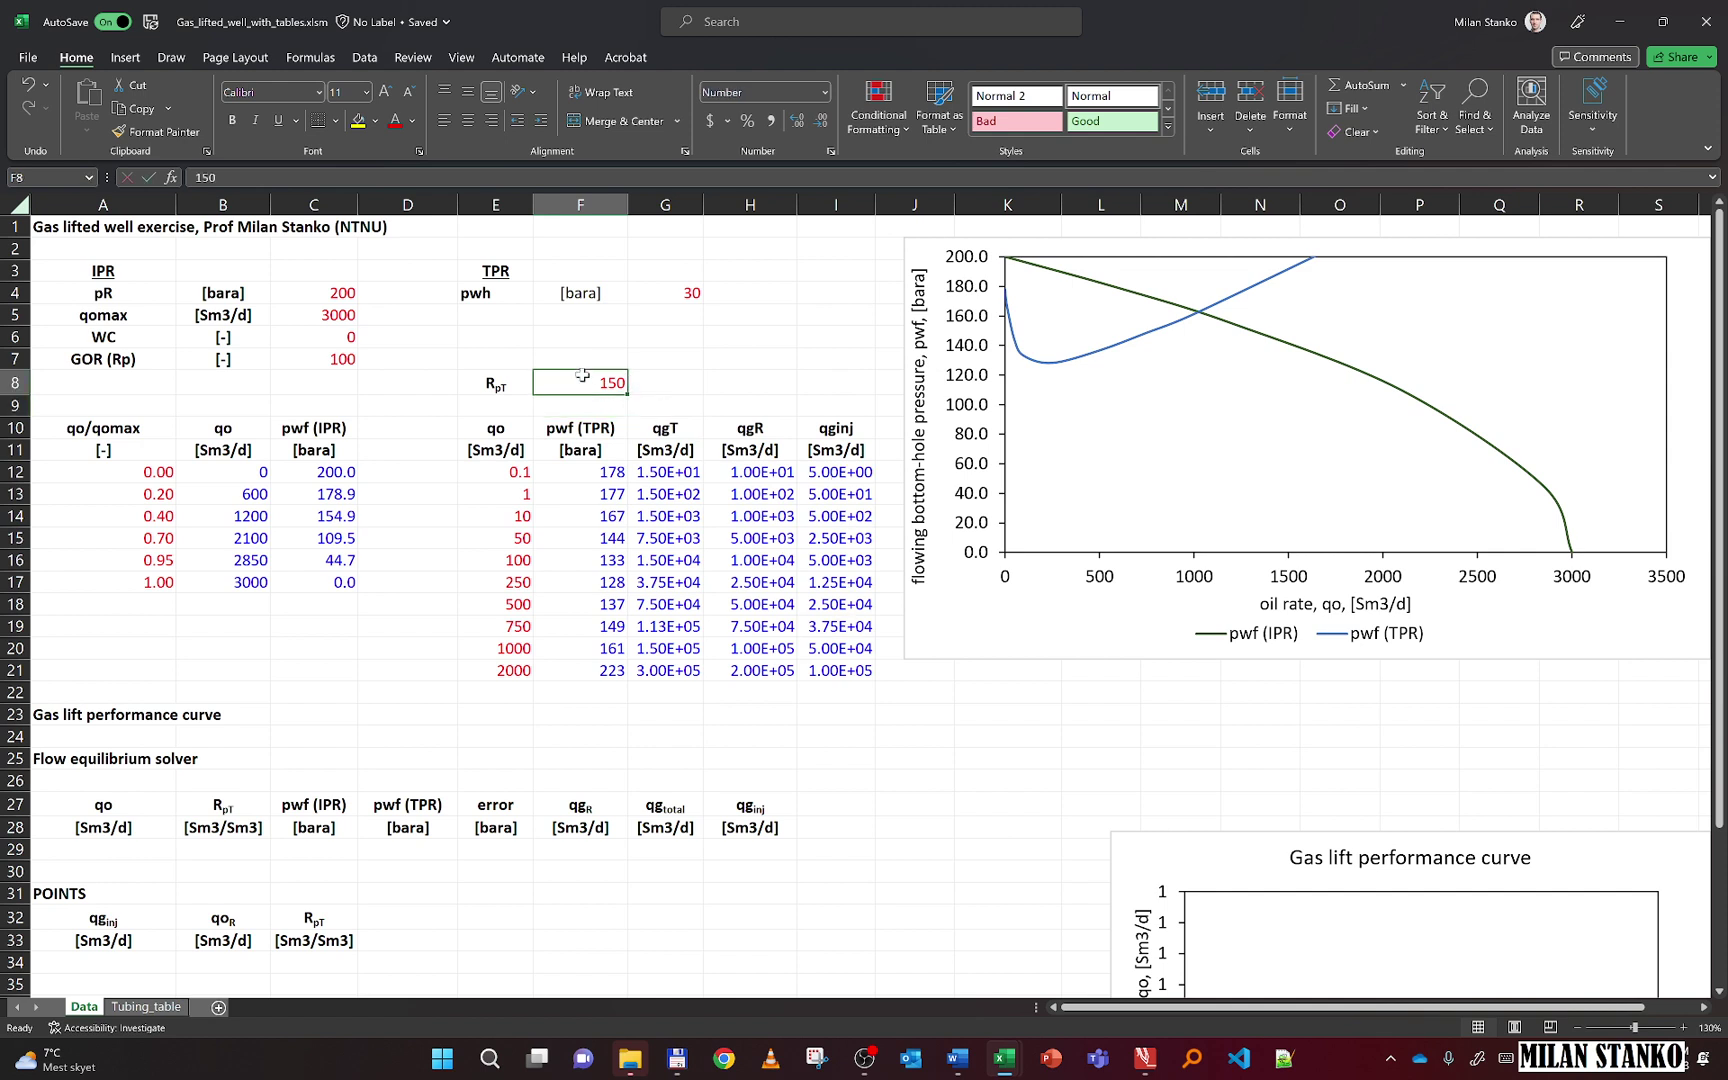
{"action": "type", "text": "200"}
{"action": "key", "text": "Return"}
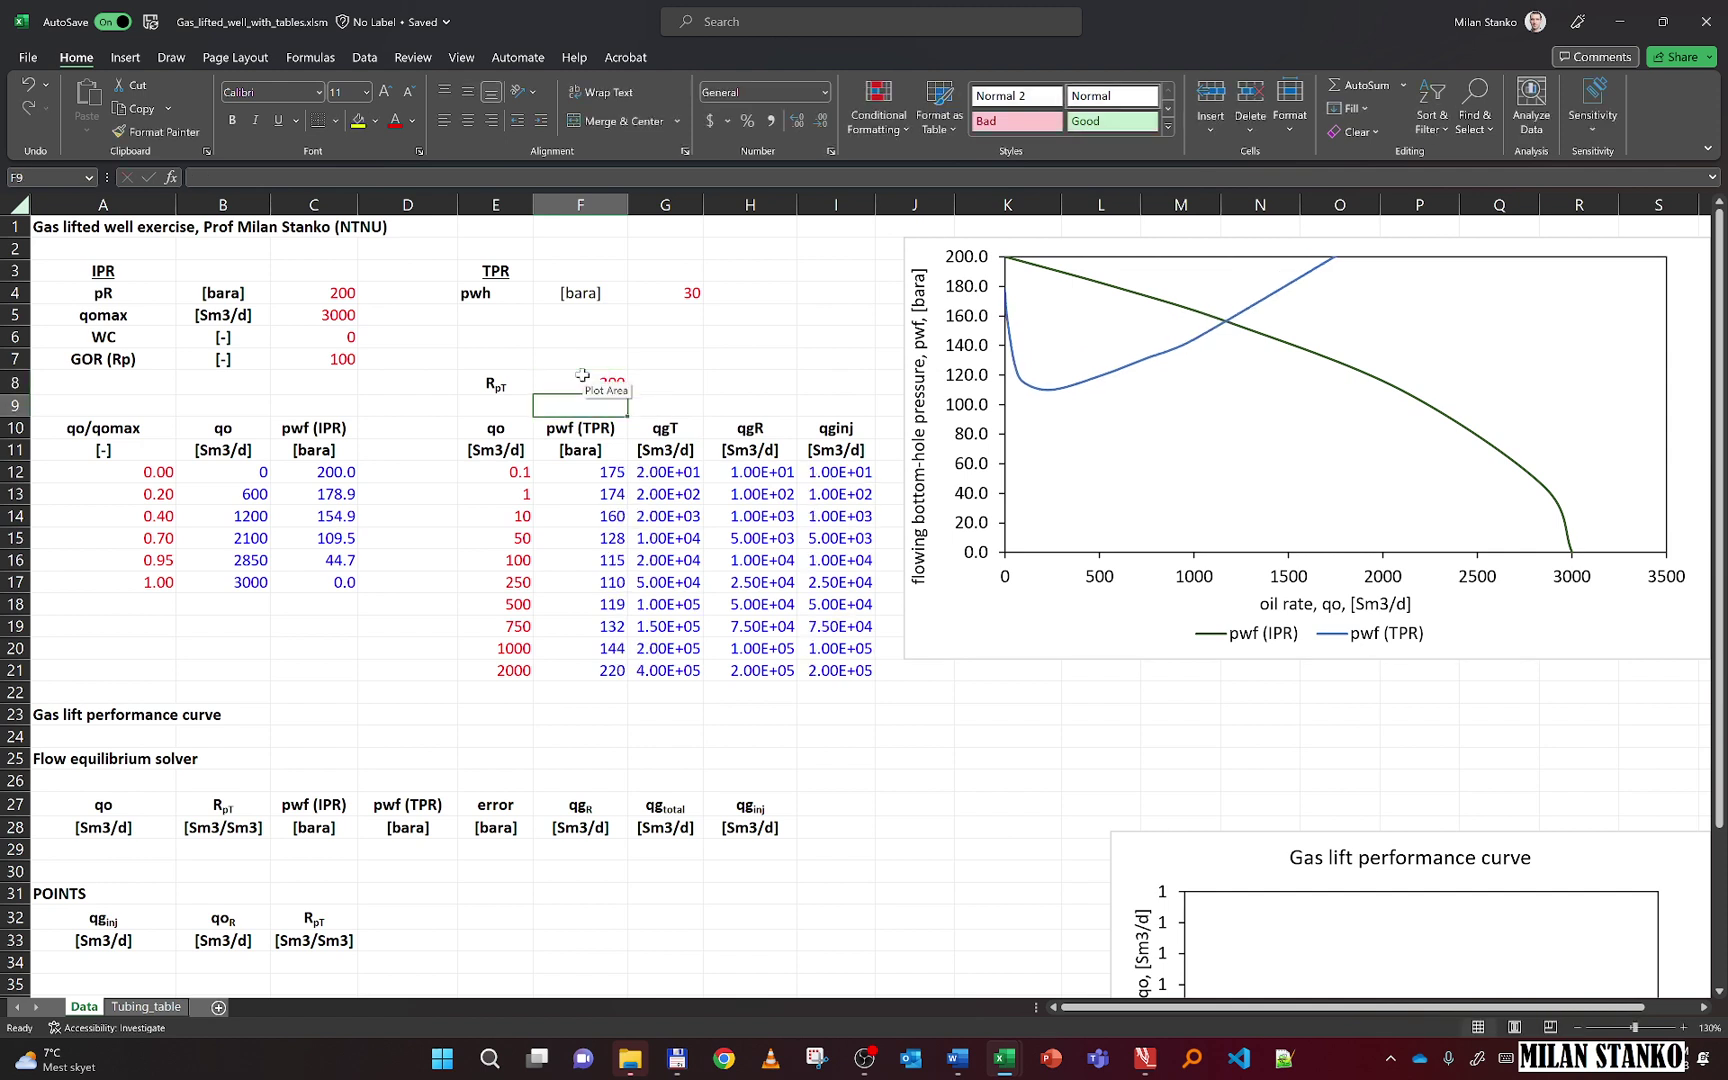
{"action": "left_click", "coordinate": [582, 375]}
{"action": "type", "text": "250"}
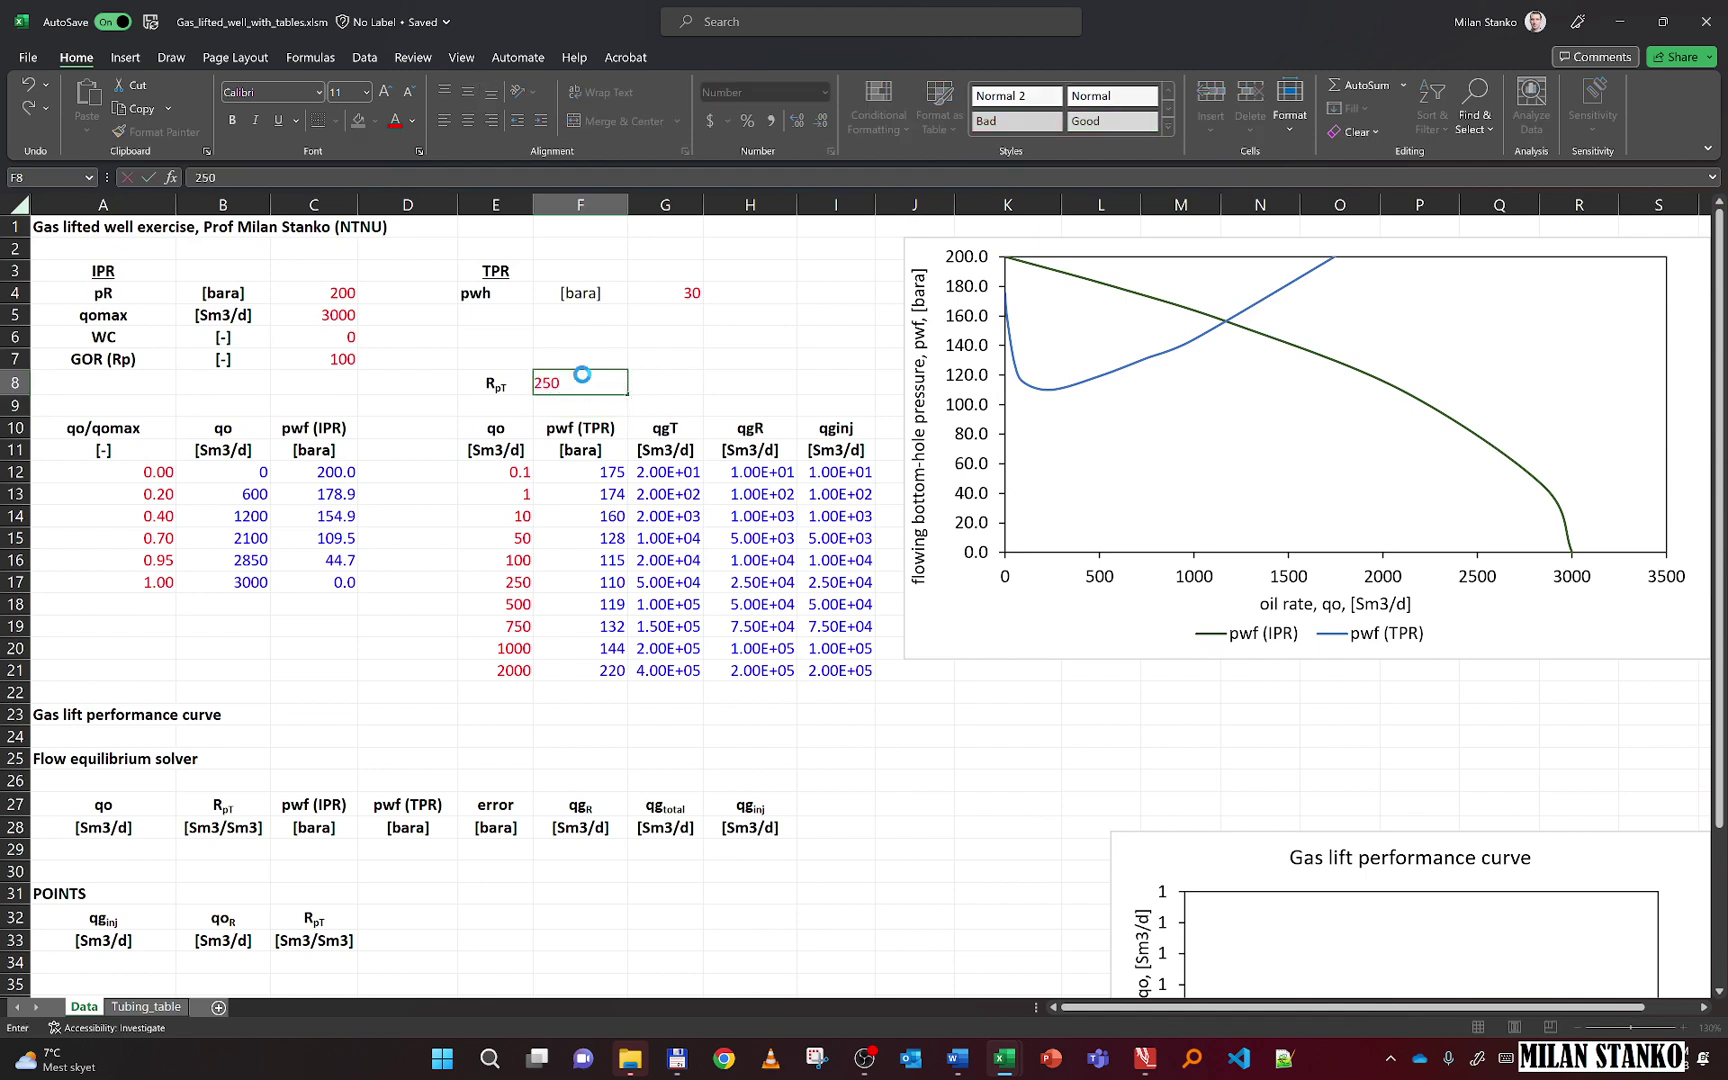
{"action": "key", "text": "Return"}
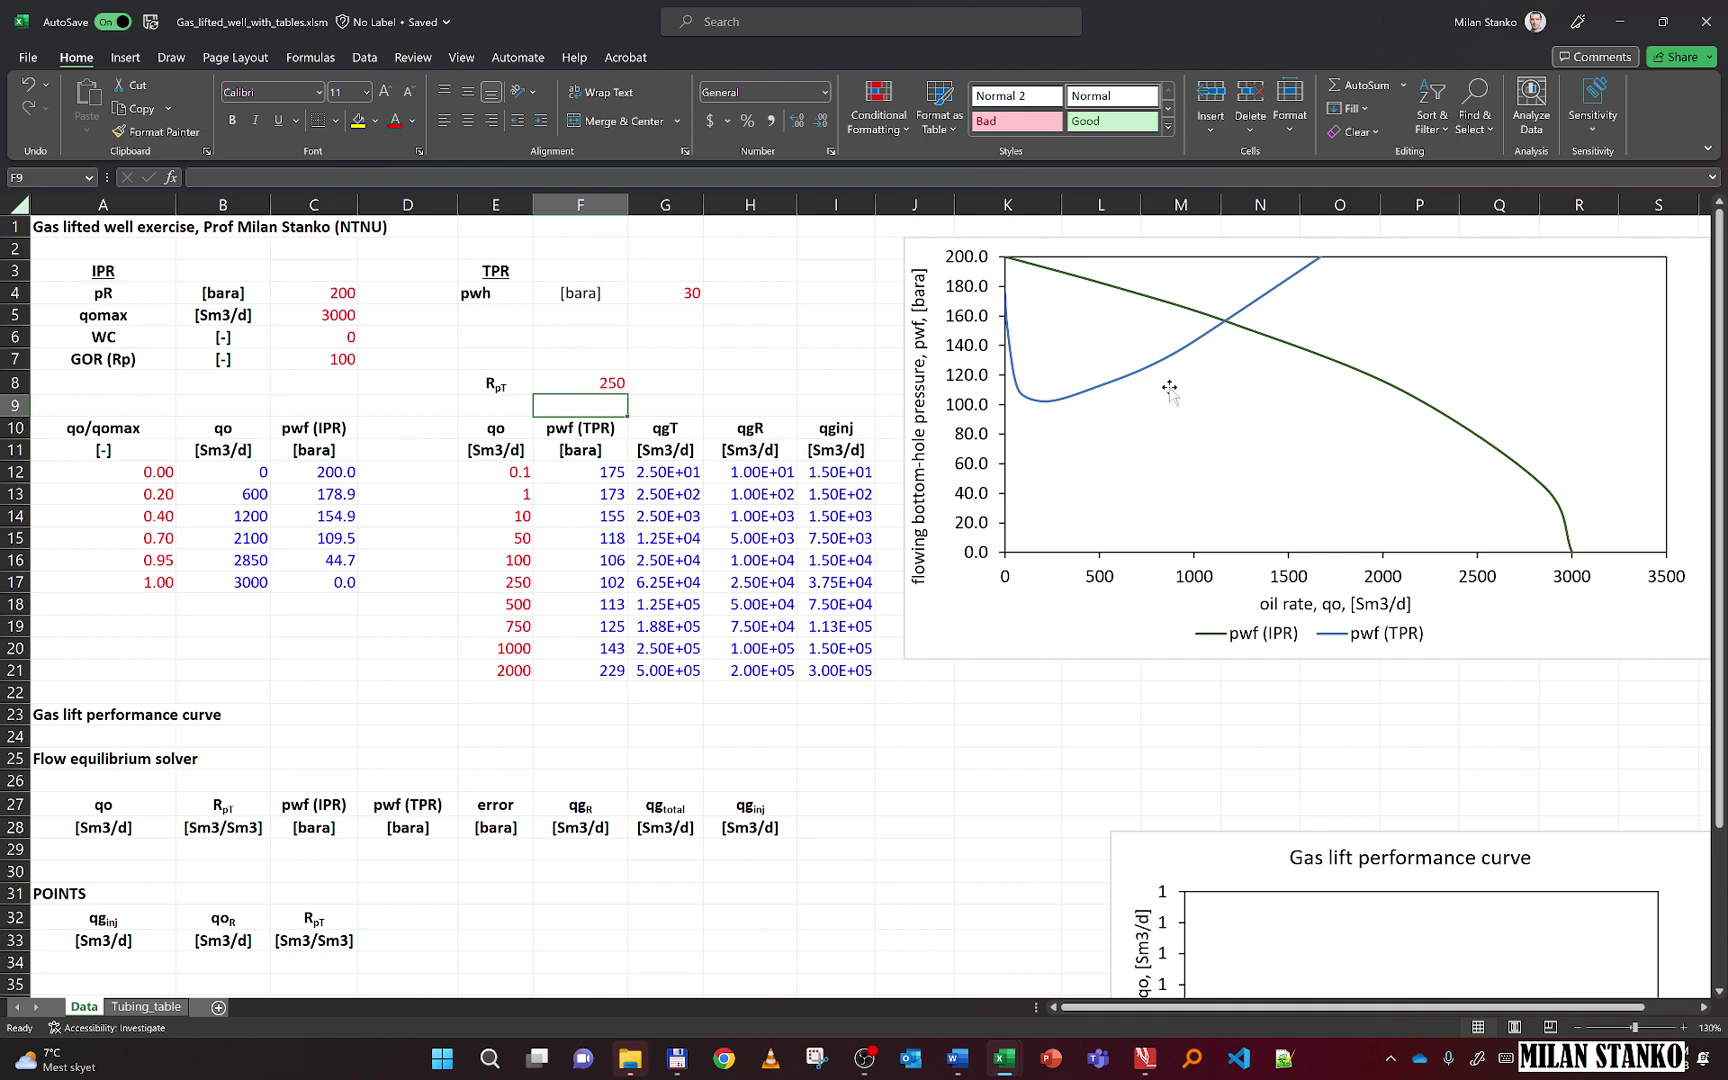
Test higher RpT values of 300, 400 and 600 in F8 and compare the IPR and TPR intersection
{"action": "left_click", "coordinate": [620, 379]}
{"action": "type", "text": "300"}
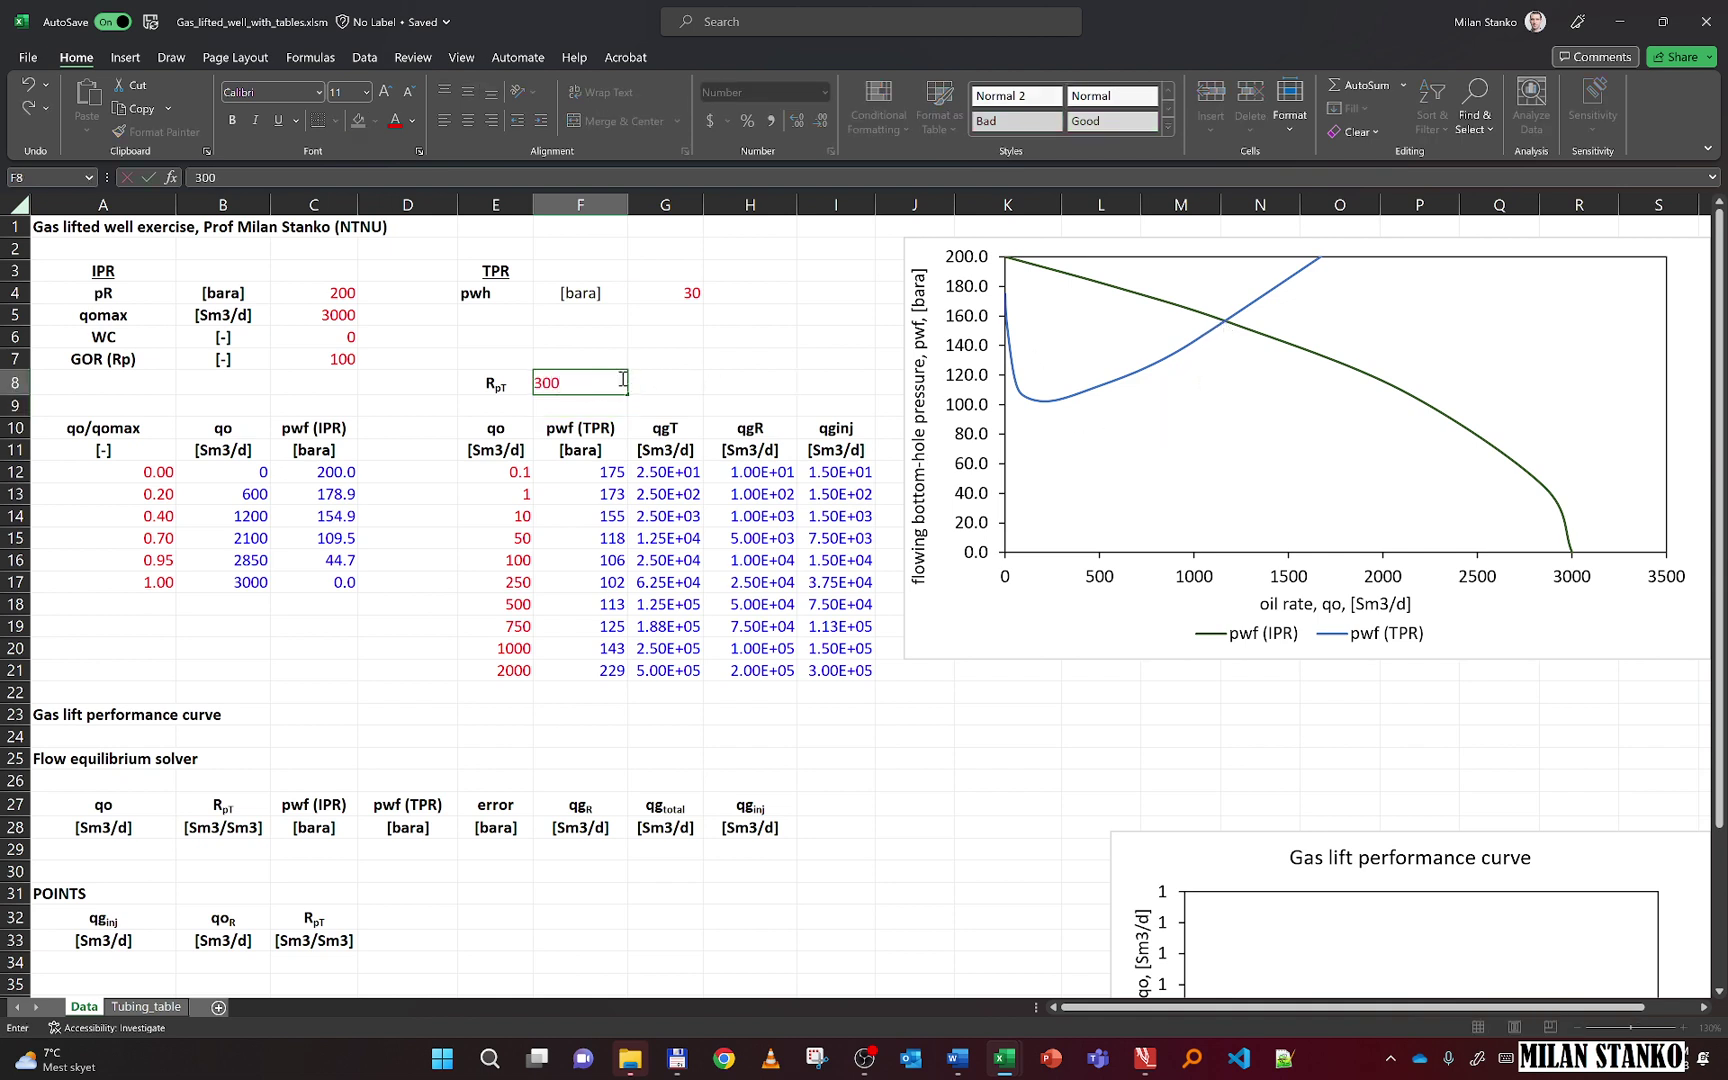
{"action": "key", "text": "Return"}
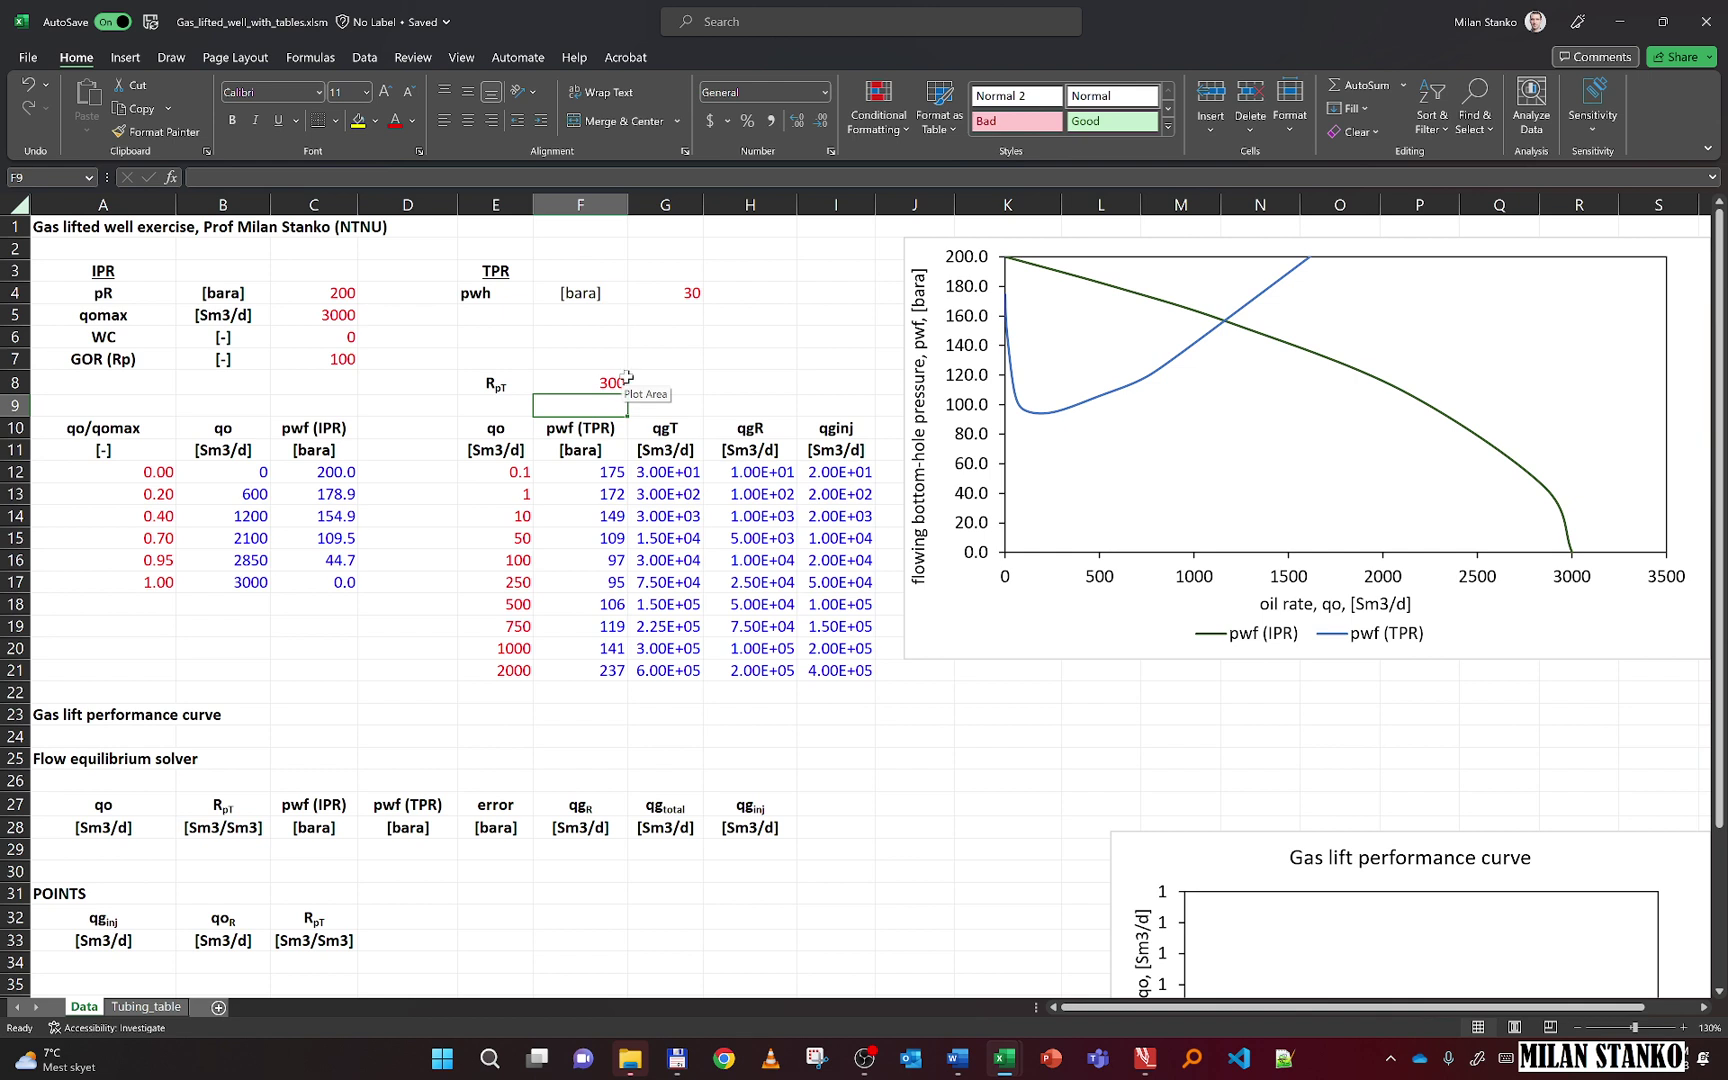
{"action": "left_click", "coordinate": [613, 381]}
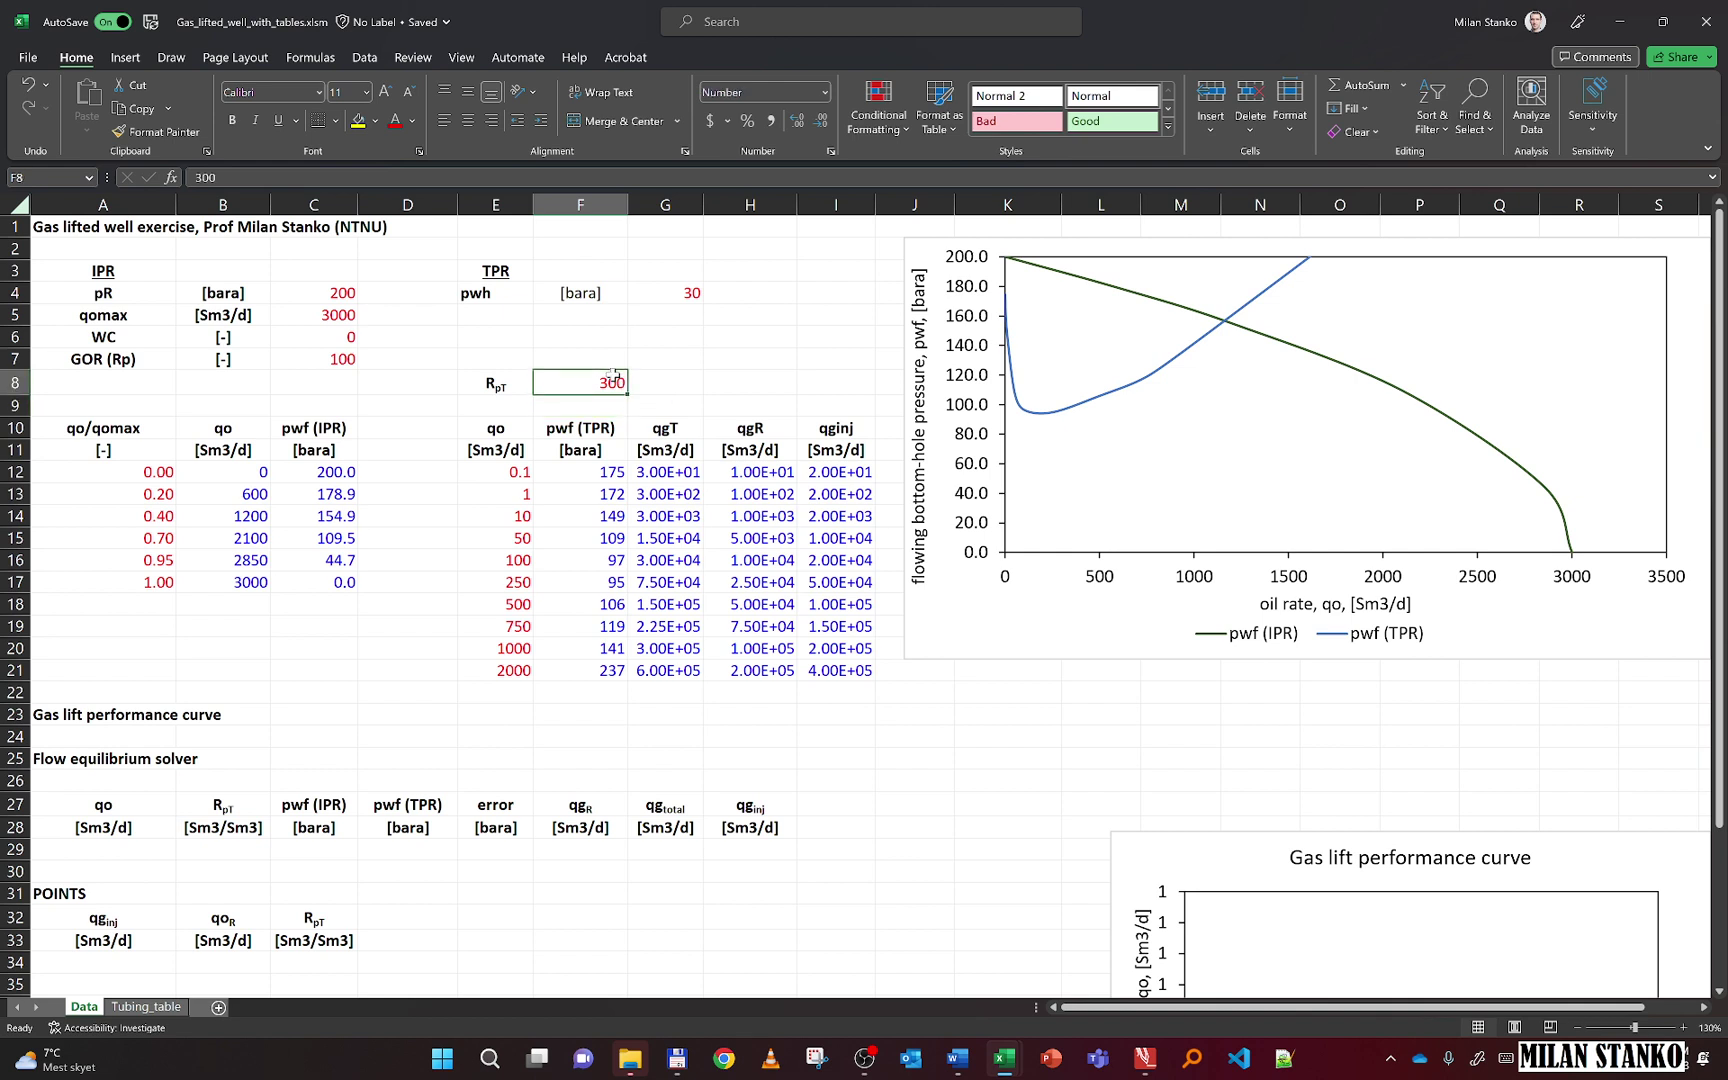
{"action": "type", "text": "400"}
{"action": "key", "text": "Return"}
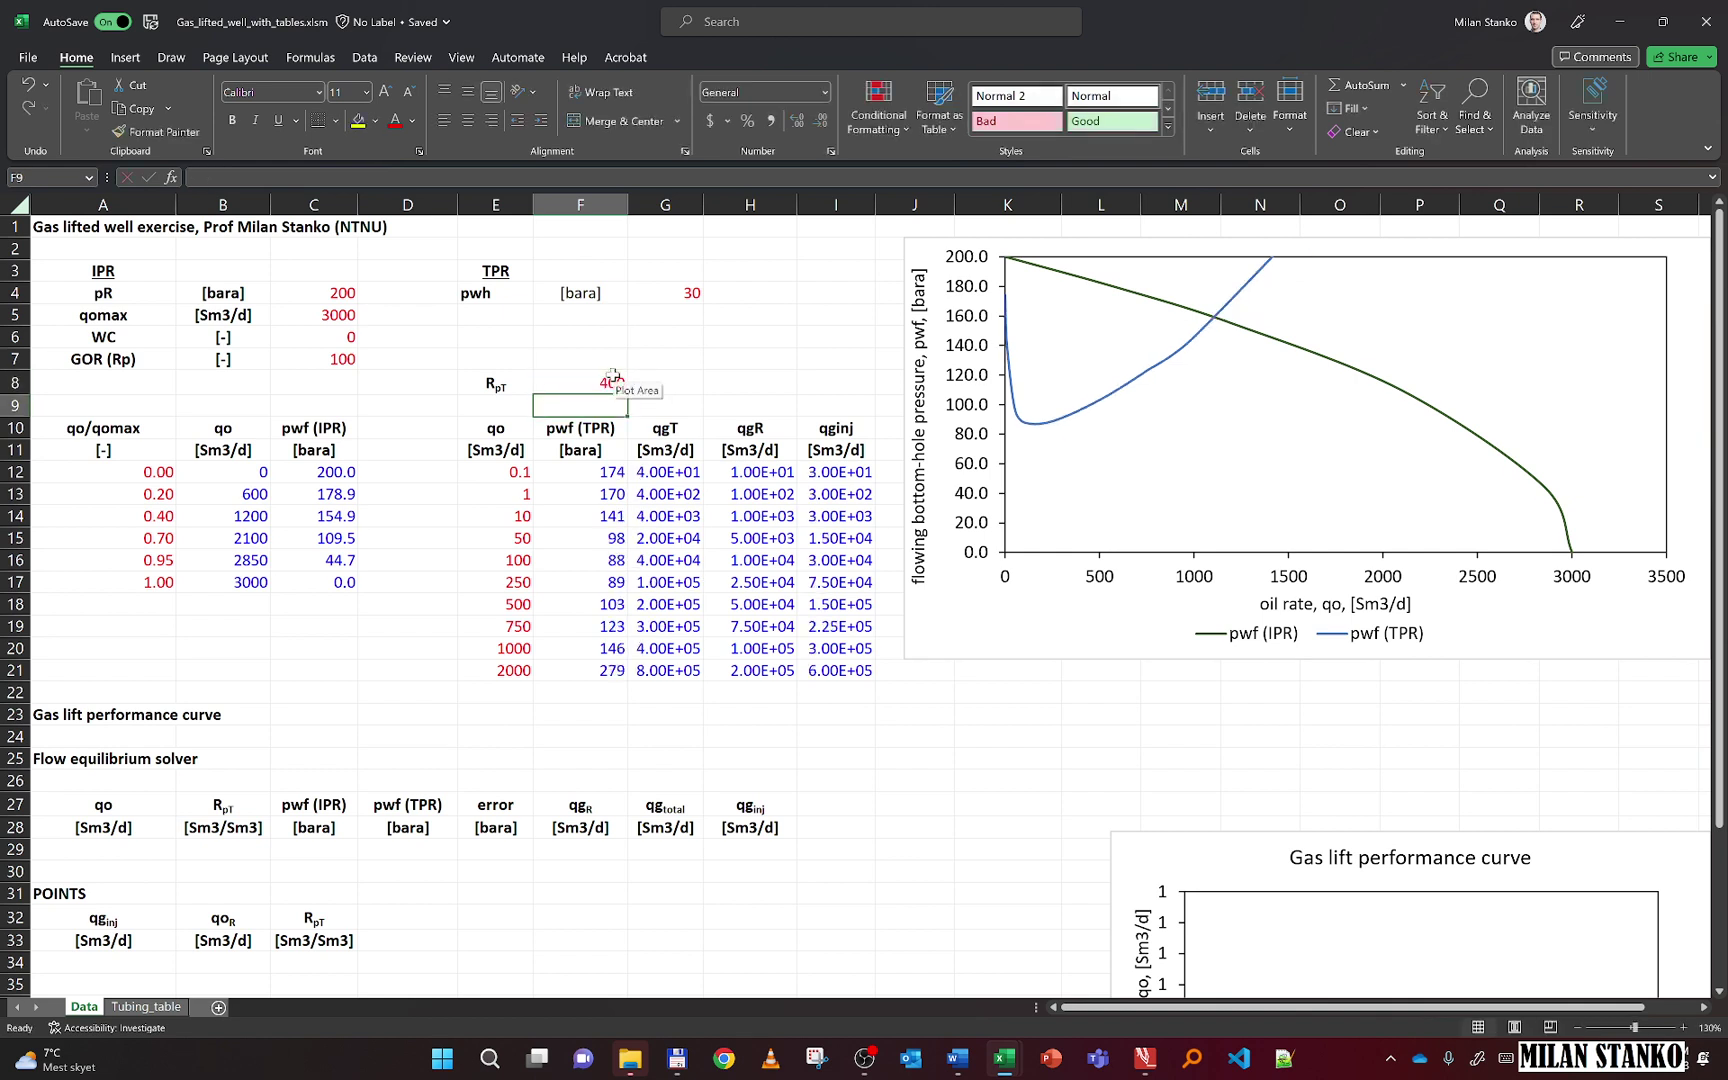
{"action": "left_click", "coordinate": [590, 383]}
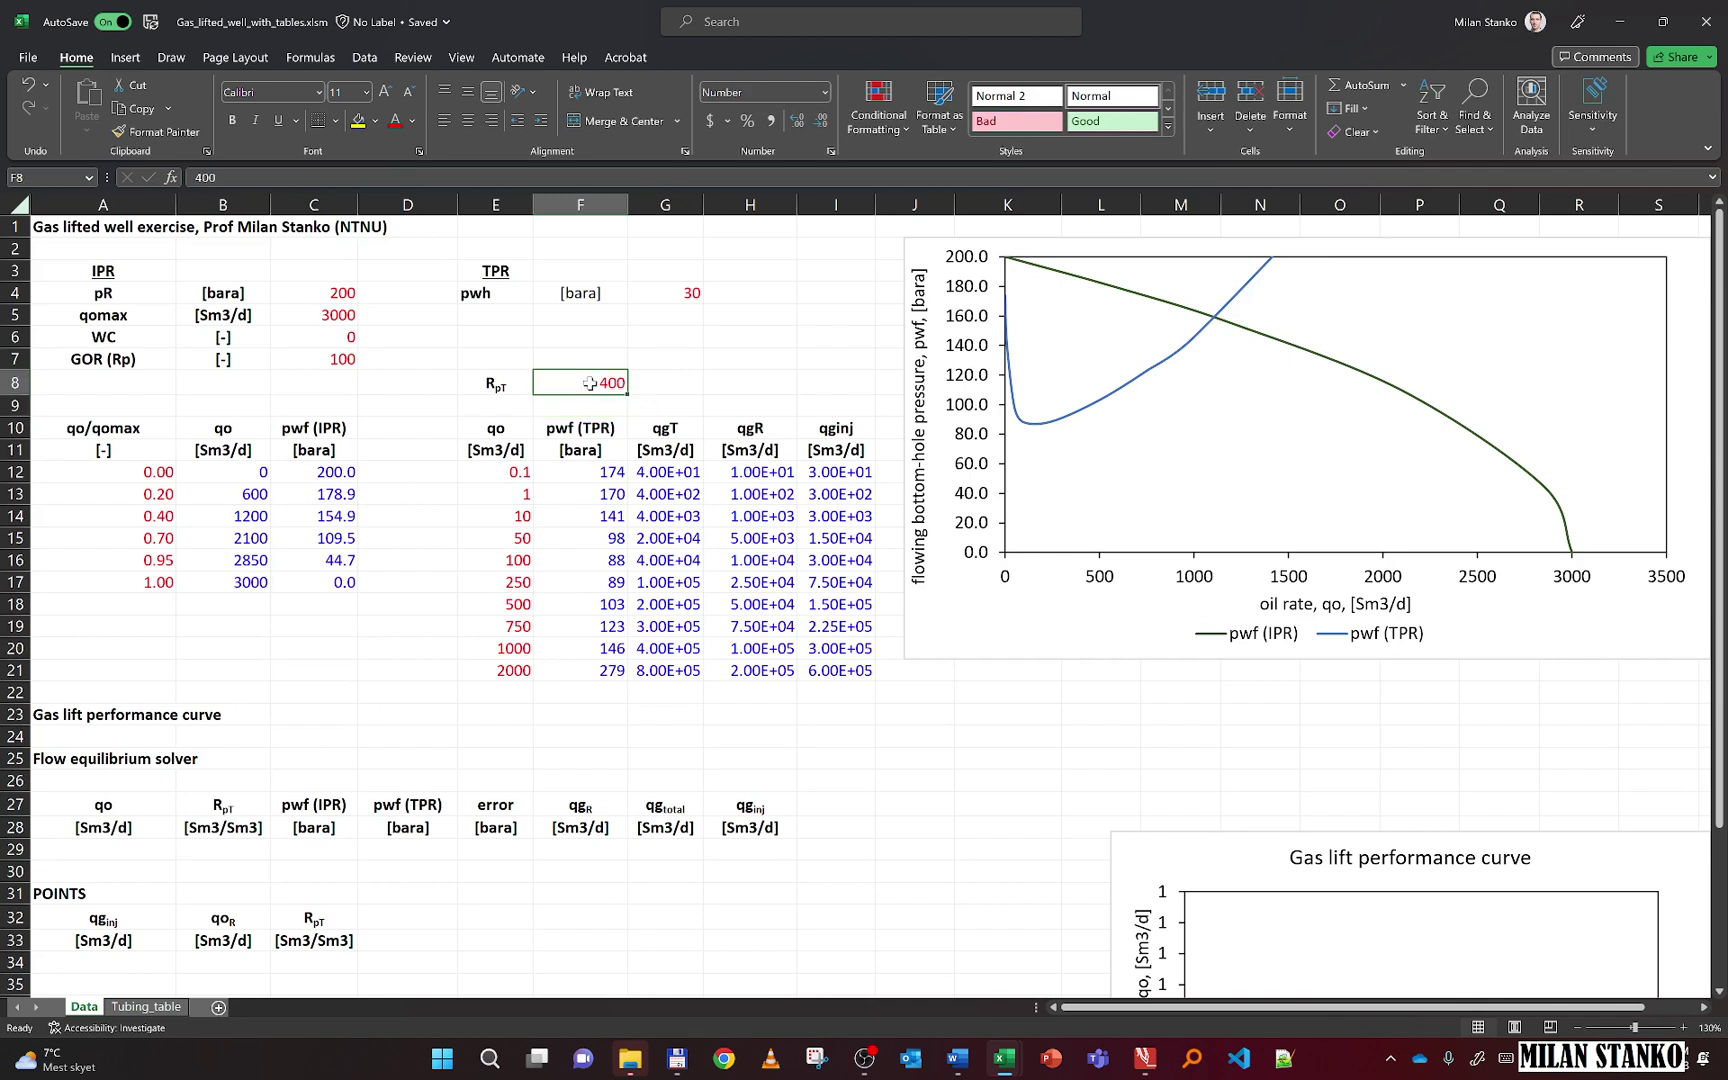
{"action": "type", "text": "600"}
{"action": "key", "text": "Return"}
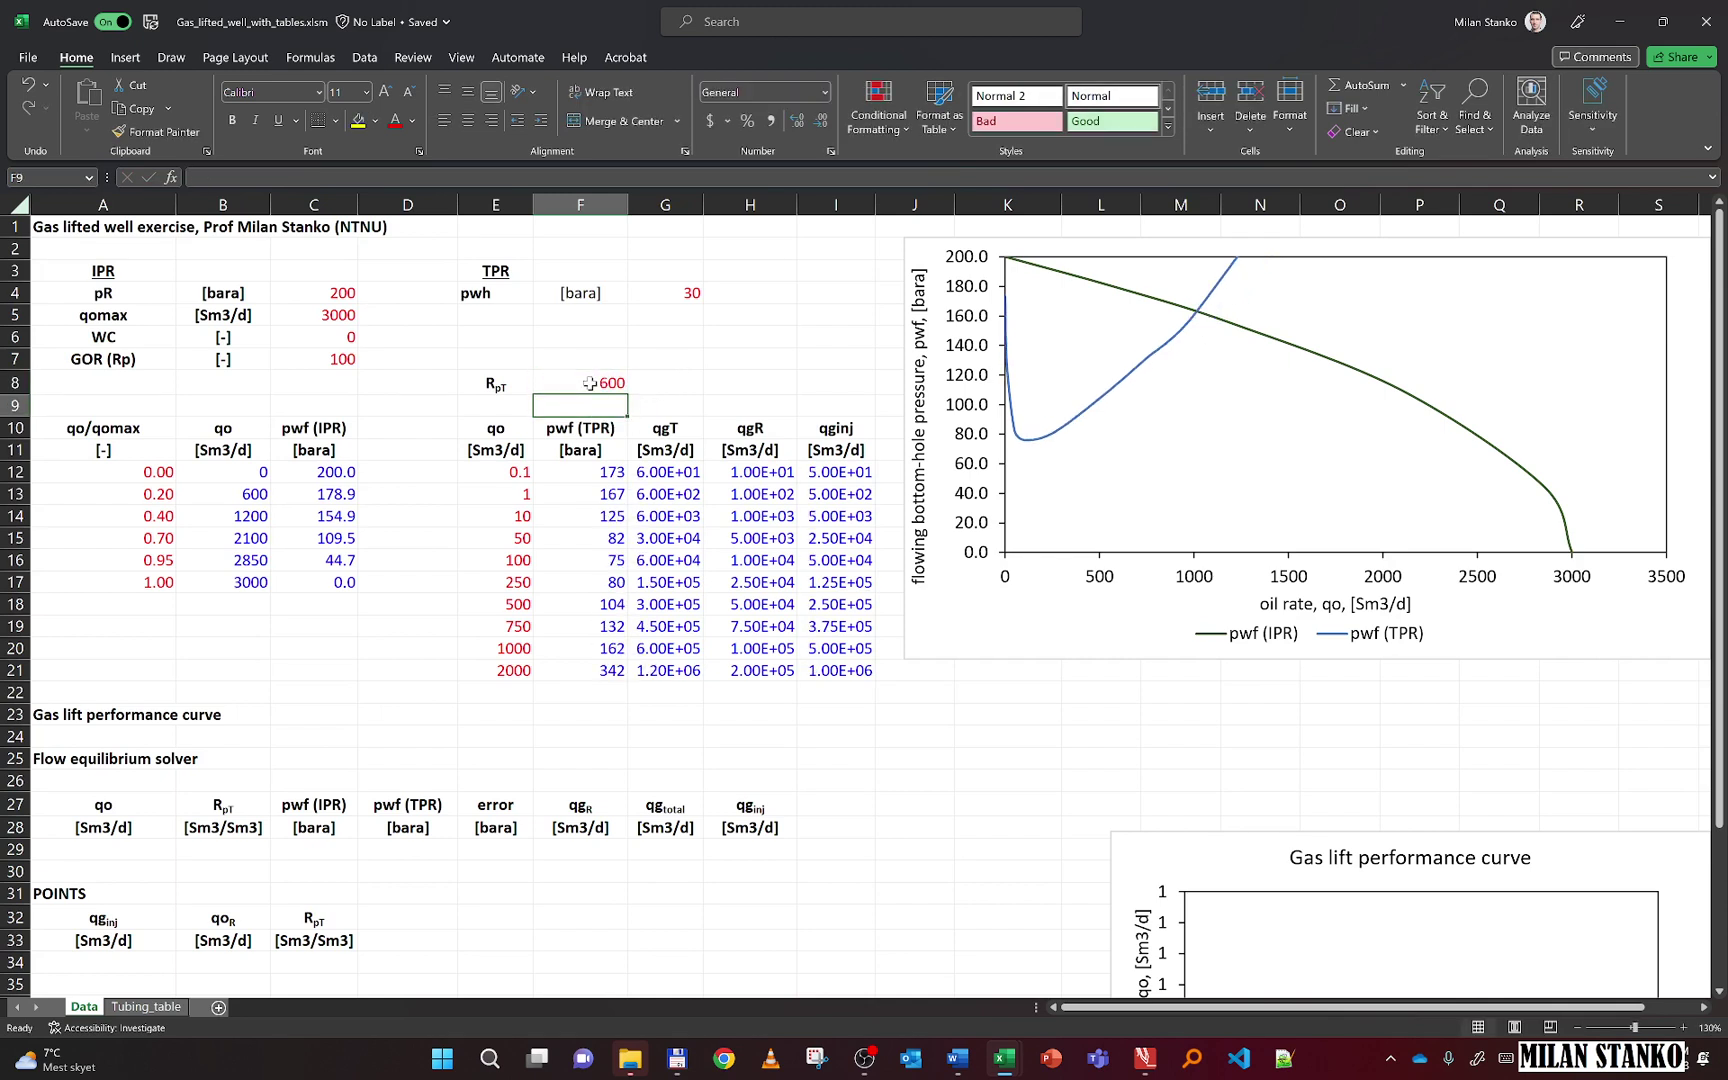
Set RpT in F8 to 700 and examine where the TPR curve crosses the IPR curve
{"action": "left_click", "coordinate": [575, 384]}
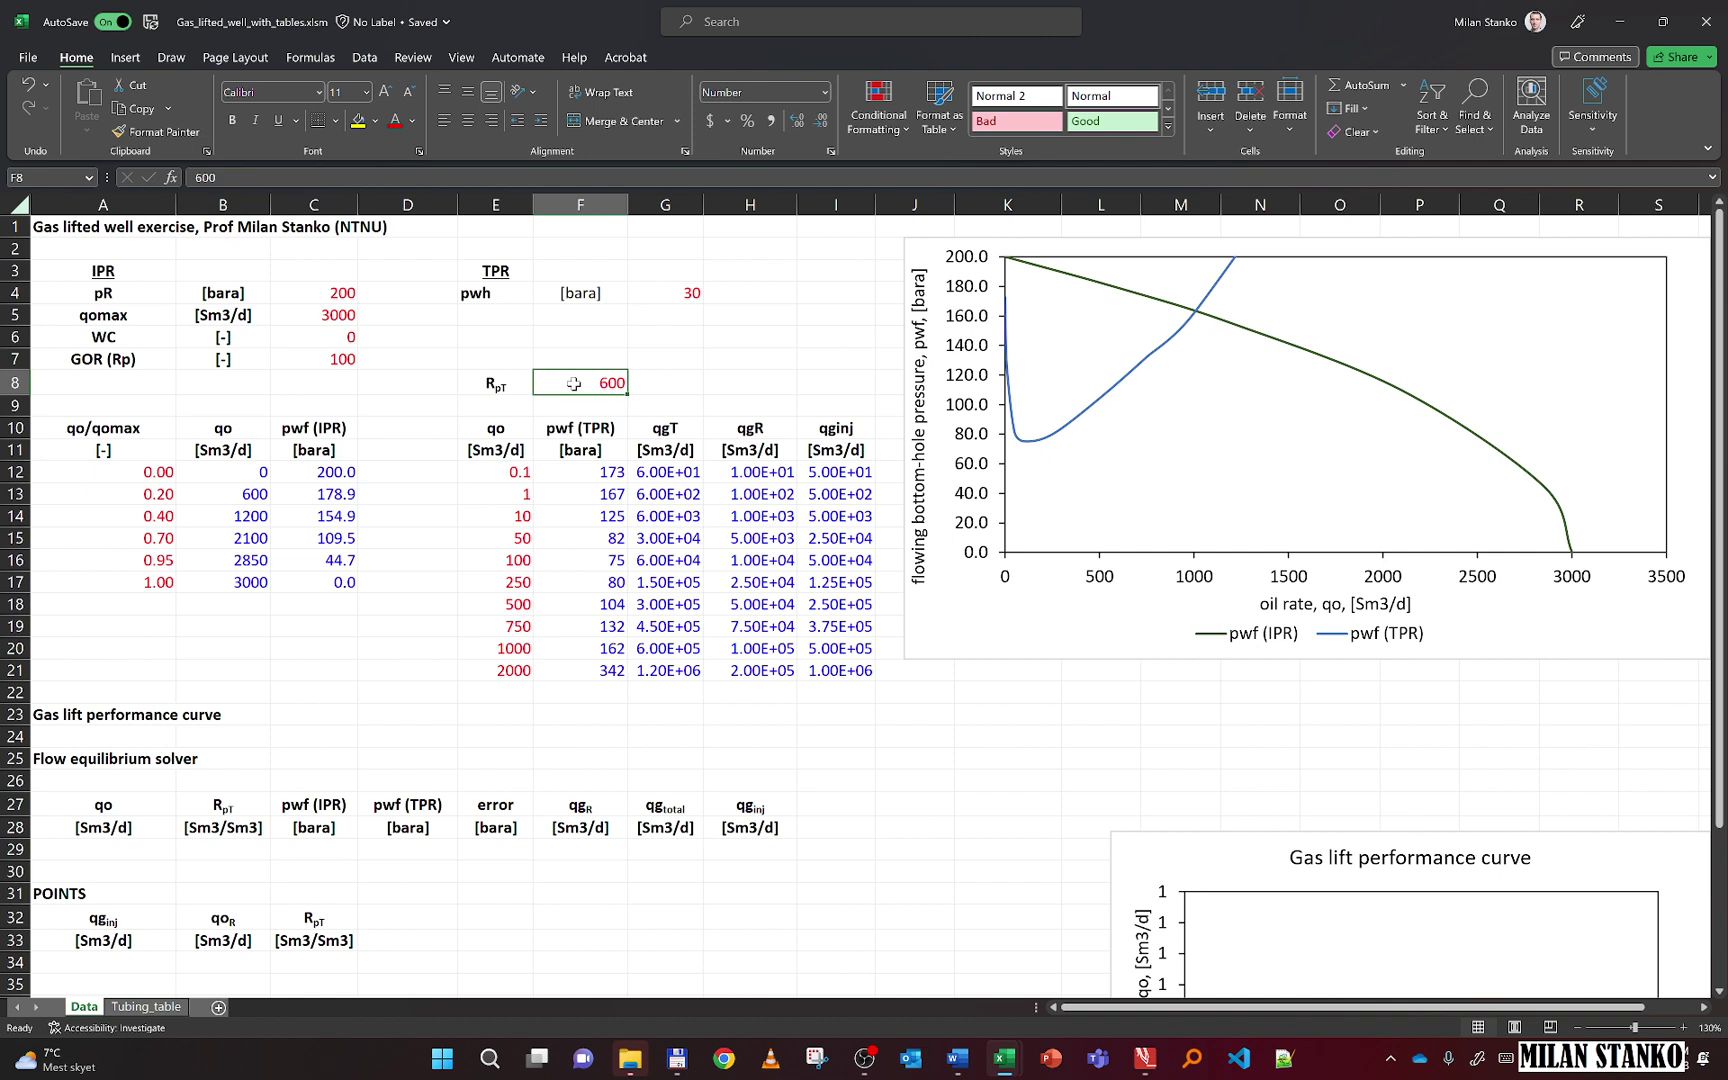
{"action": "type", "text": "700"}
{"action": "key", "text": "Return"}
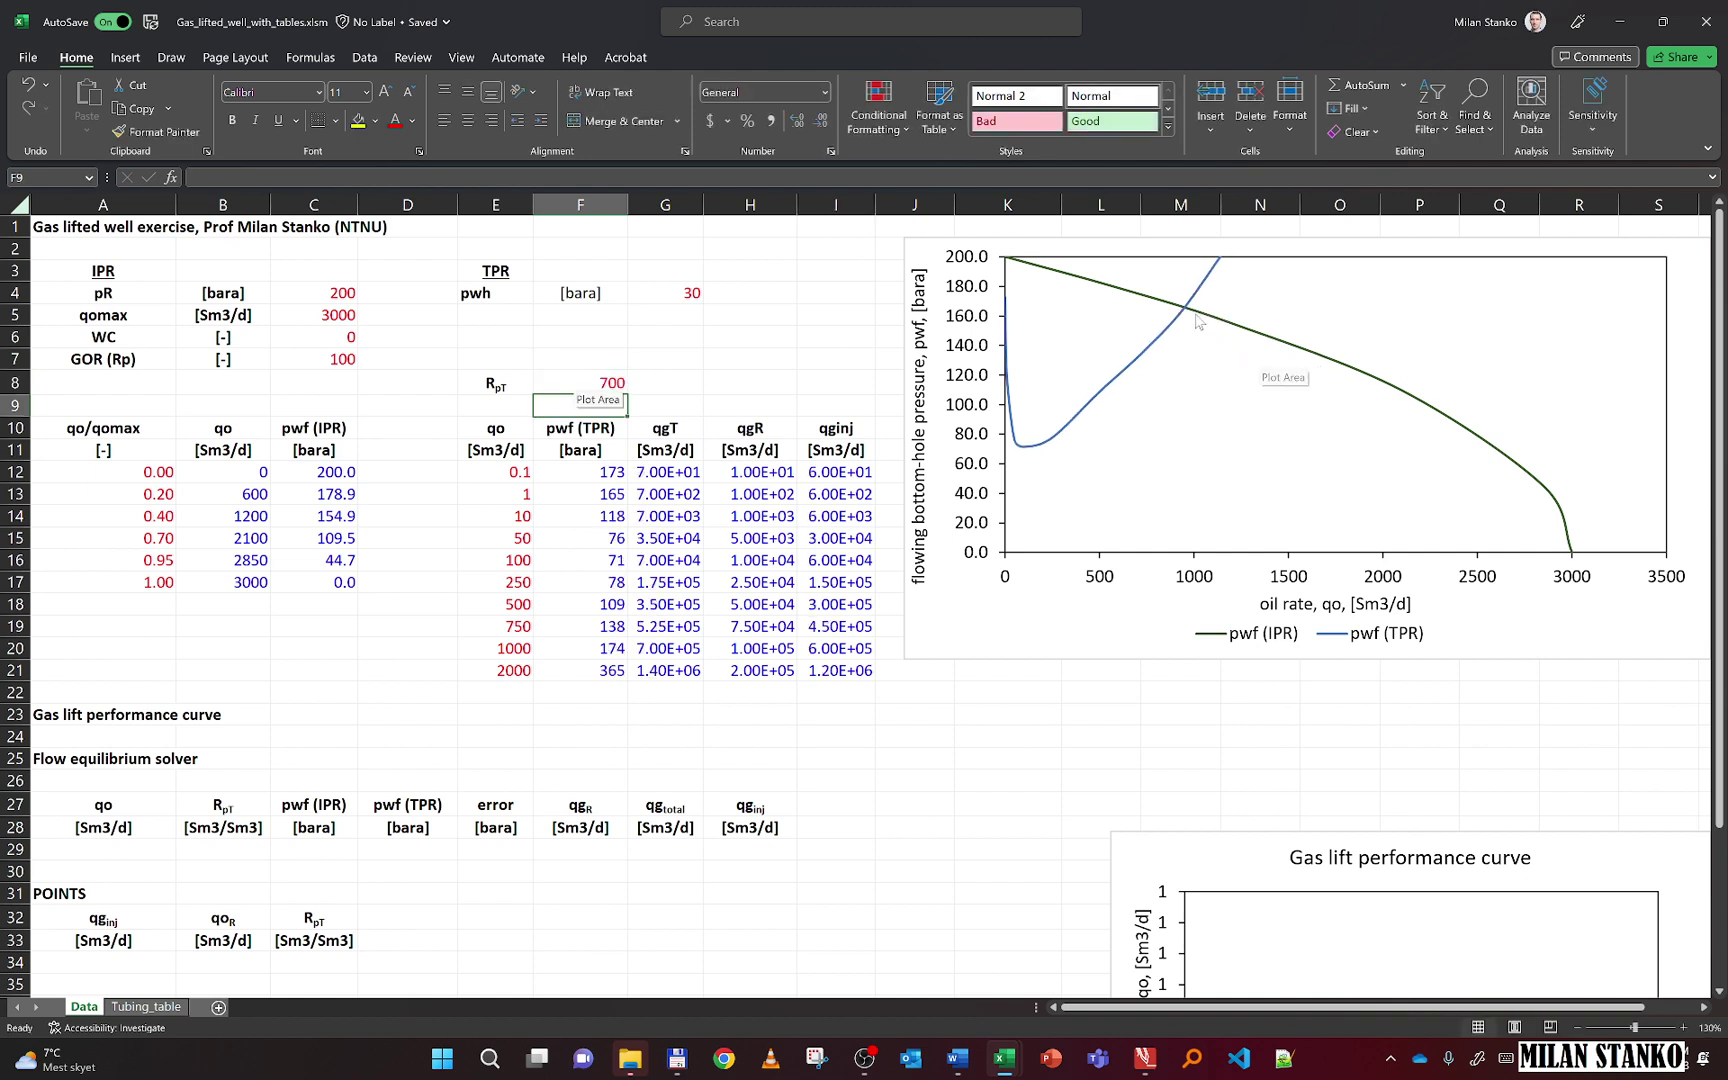
{"action": "mouse_move", "coordinate": [1189, 313]}
{"action": "scroll", "coordinate": [700, 560], "scroll_direction": "down", "scroll_amount": 1}
{"action": "scroll", "coordinate": [760, 570], "scroll_direction": "up", "scroll_amount": 1}
Enter an oil rate qo of 100 in A29 and an RpT of 100 in B29 of the flow equilibrium solver
{"action": "left_click", "coordinate": [122, 849]}
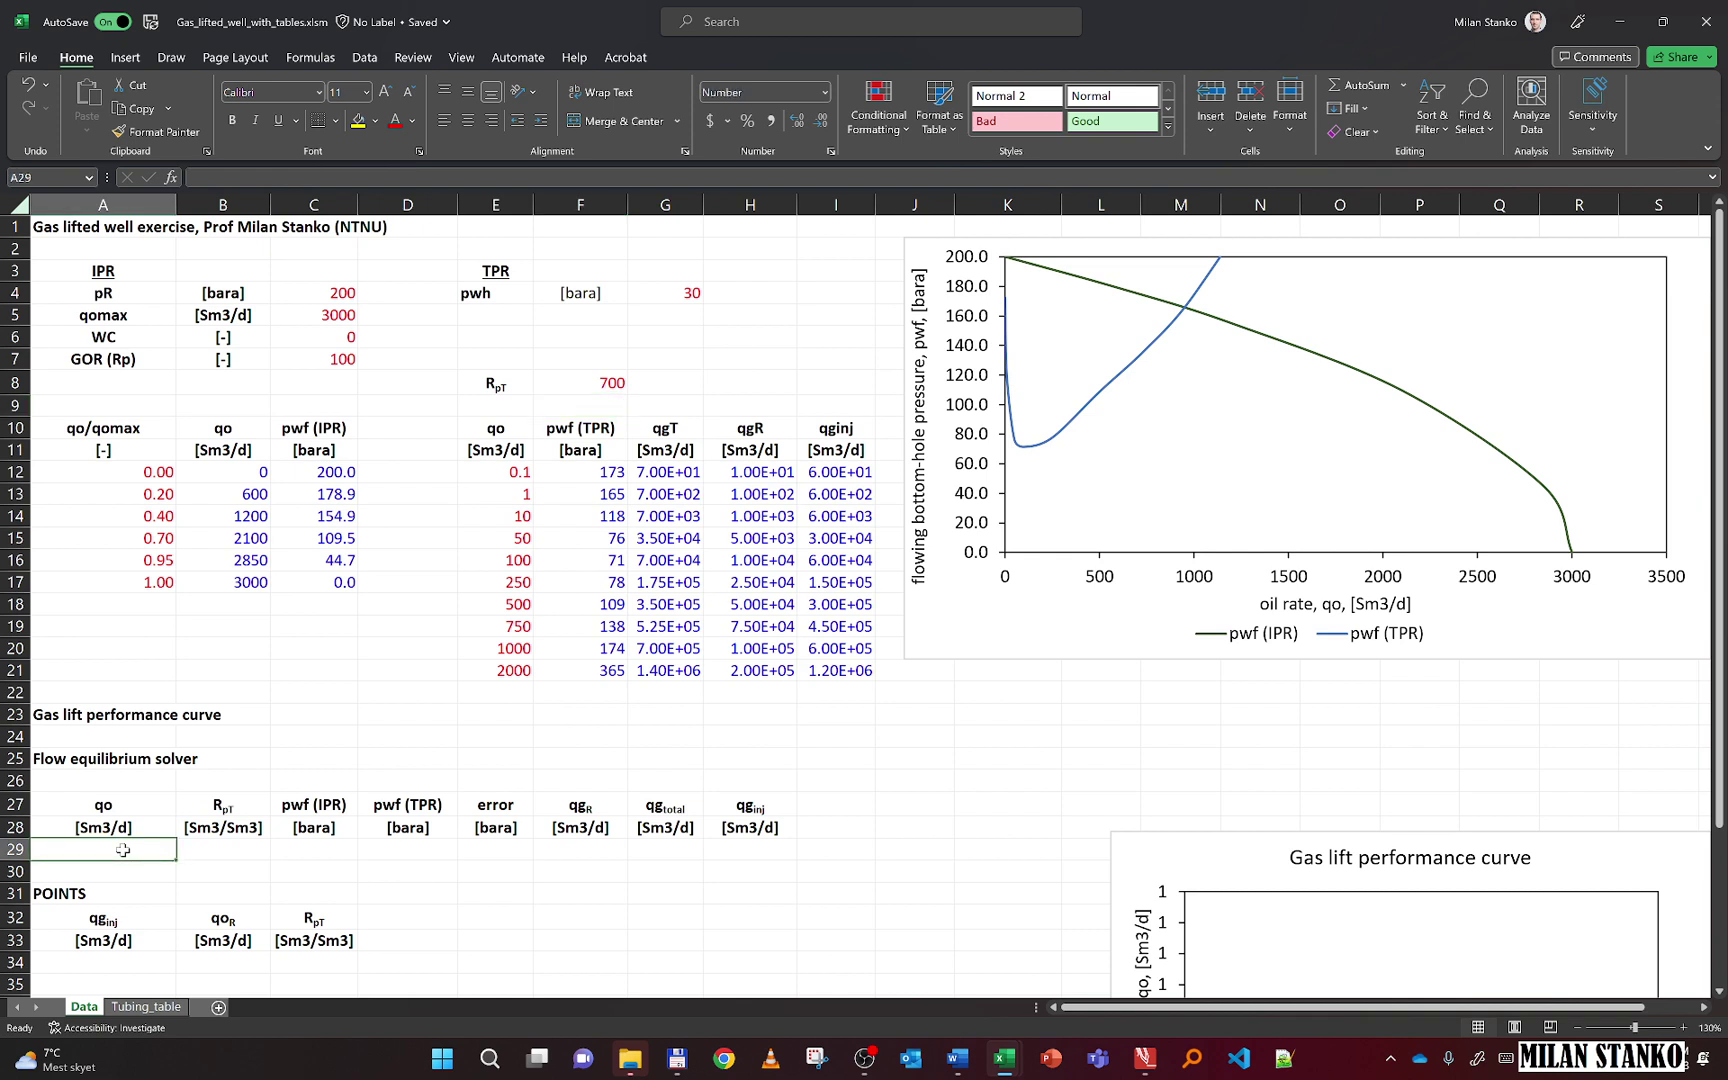
{"action": "type", "text": "100"}
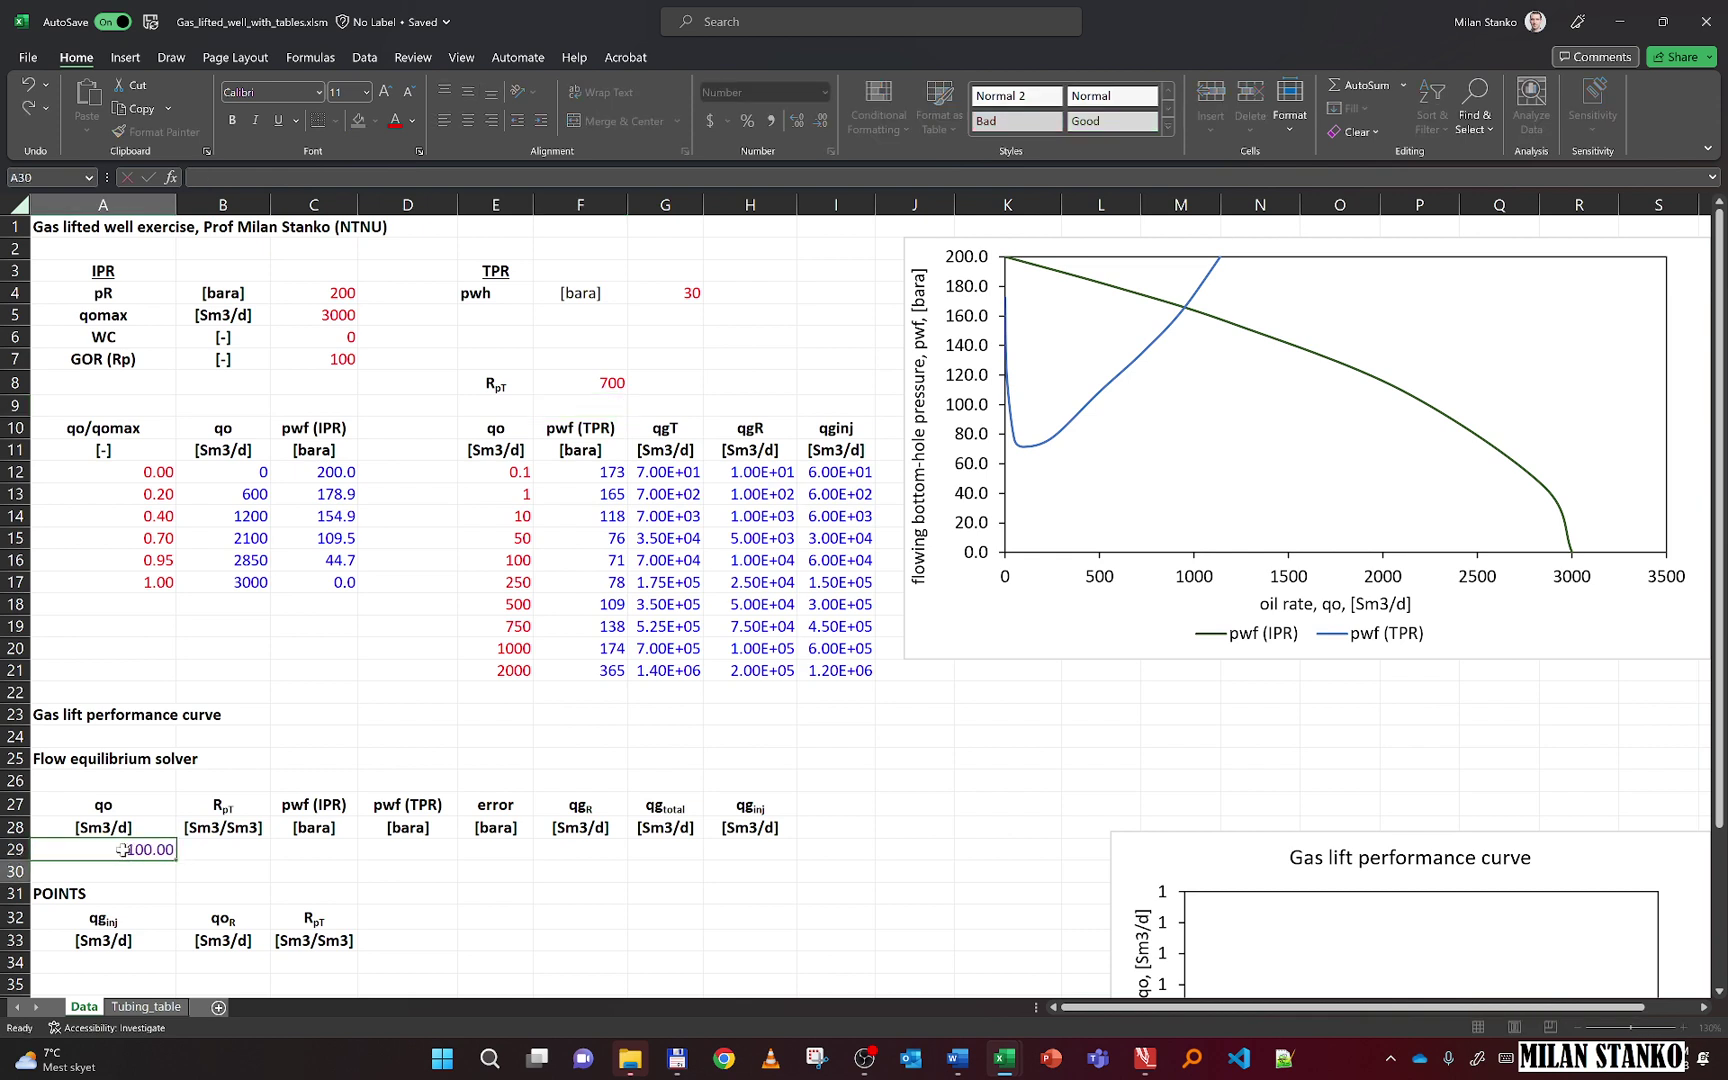
{"action": "key", "text": "Return"}
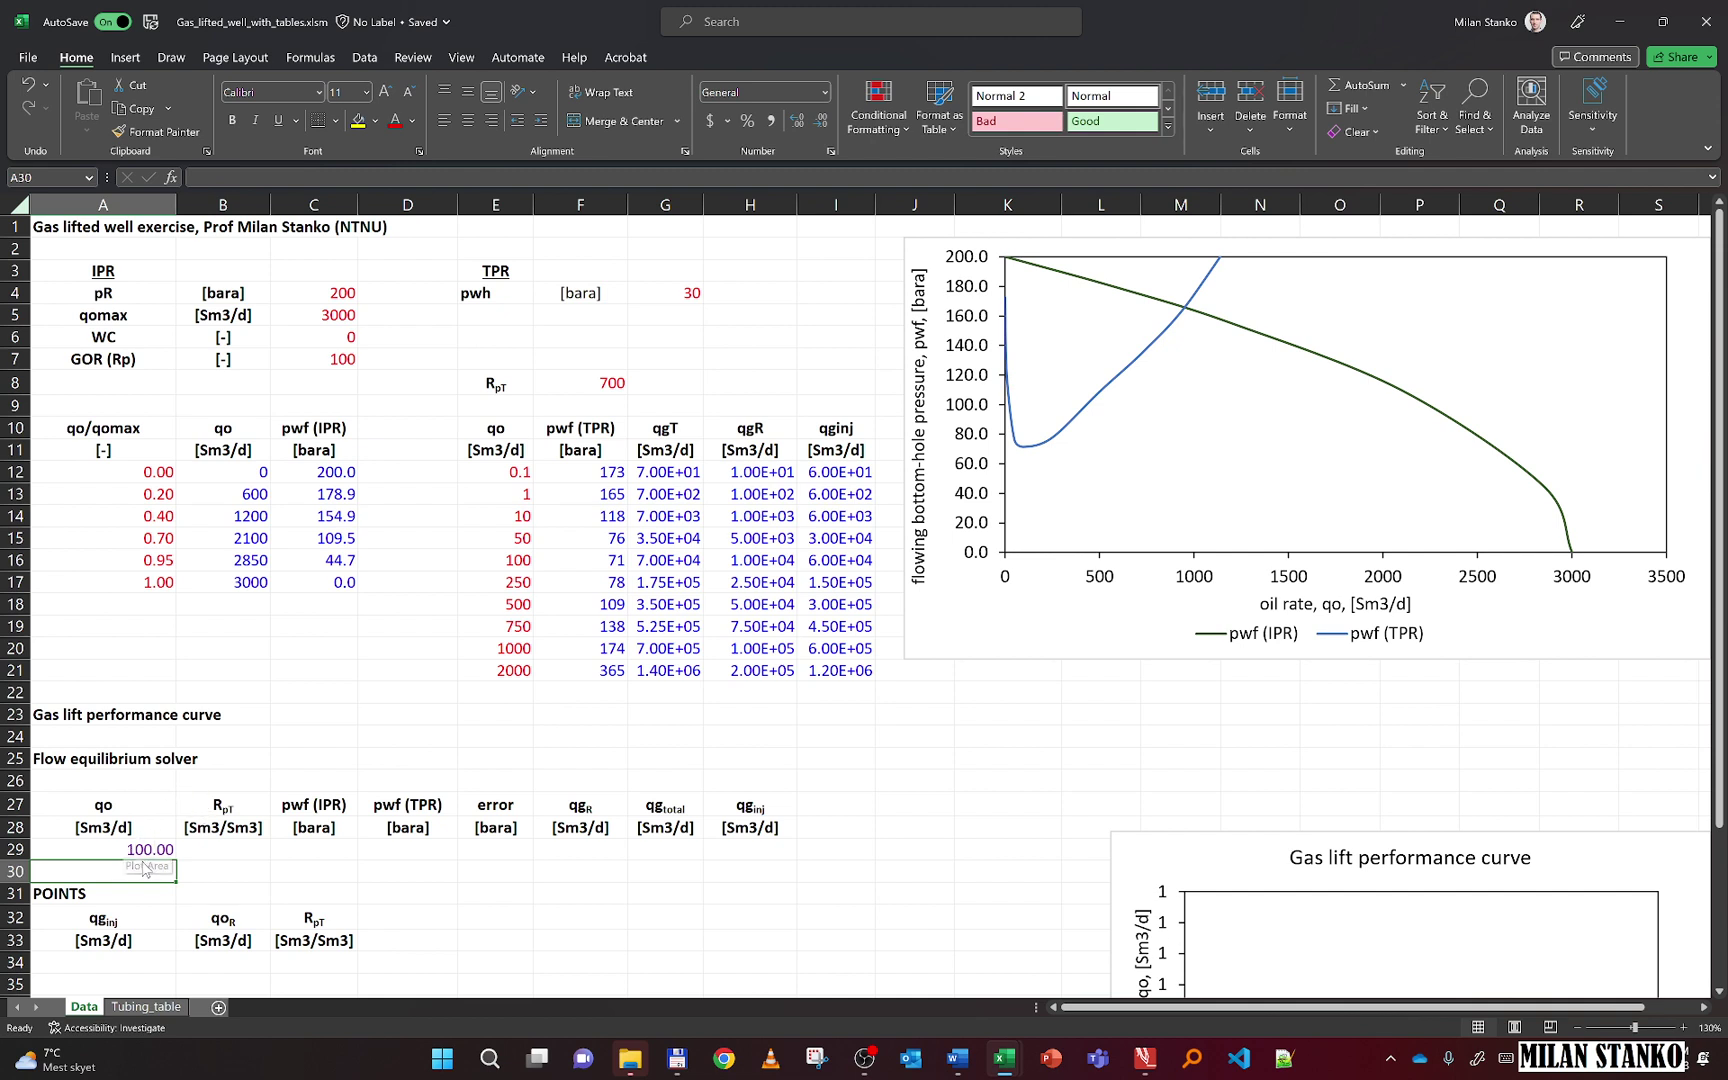
{"action": "left_click", "coordinate": [216, 848]}
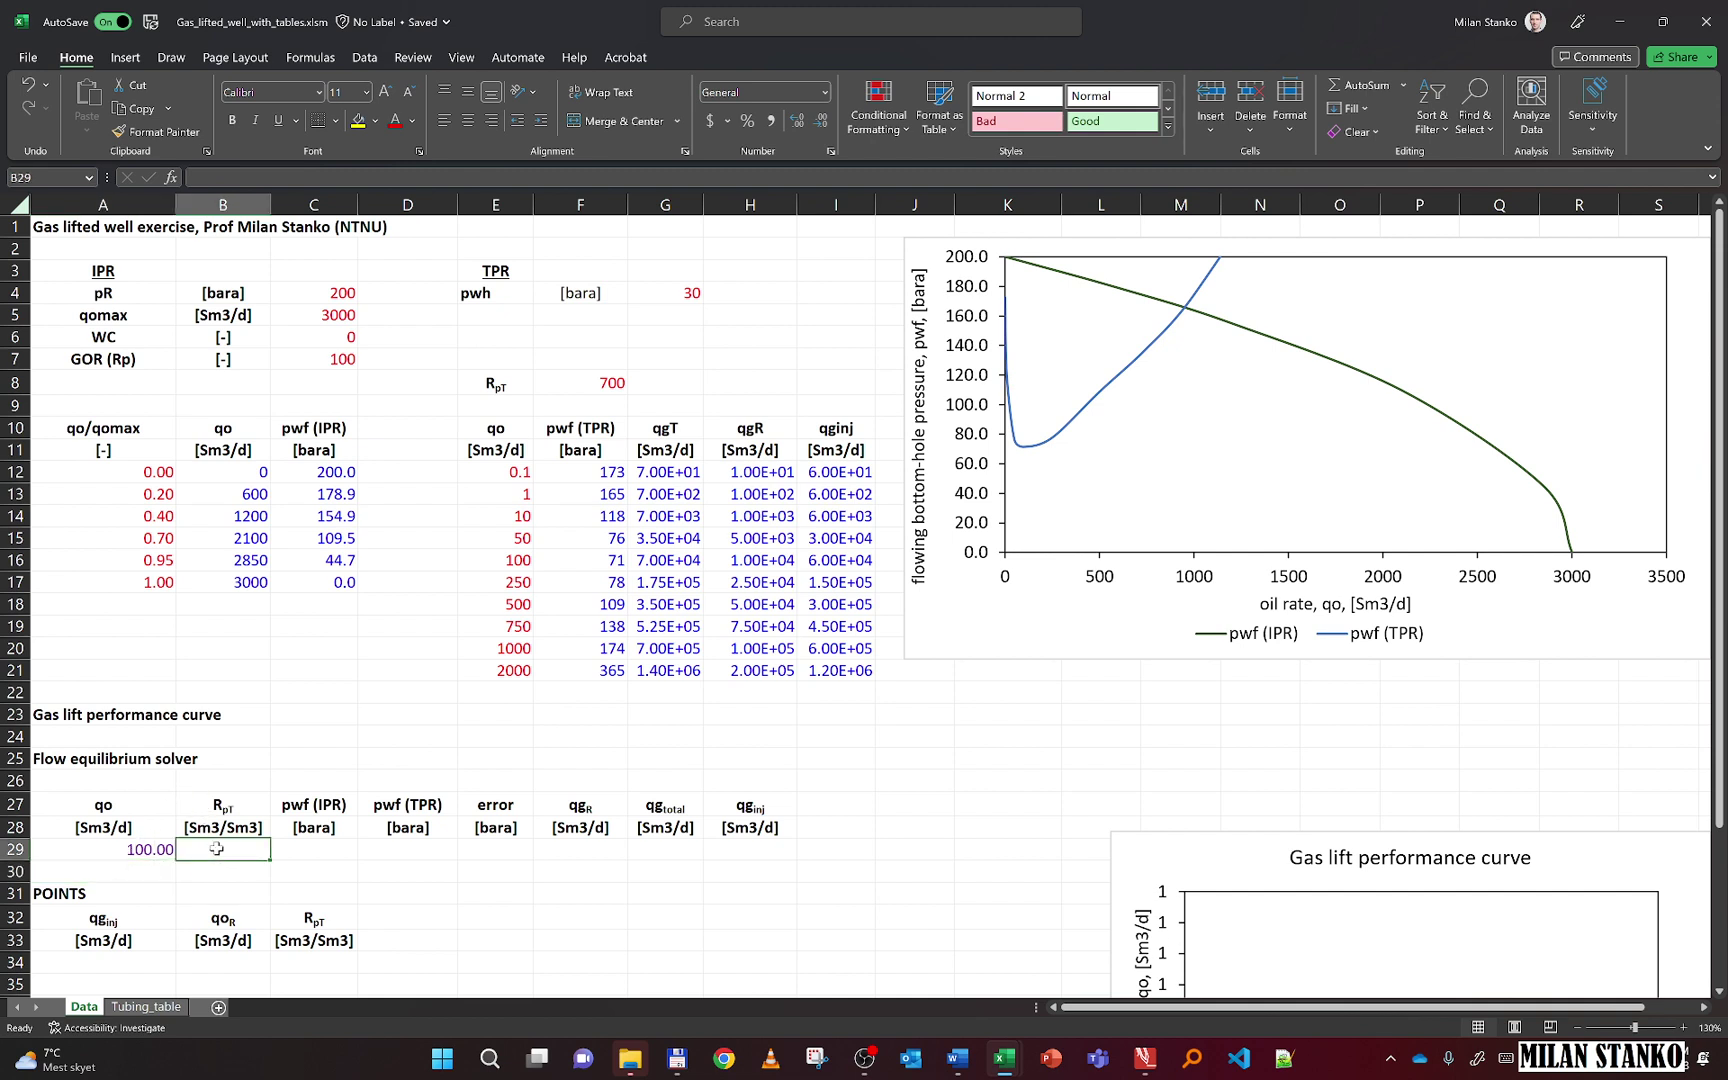
{"action": "type", "text": "100"}
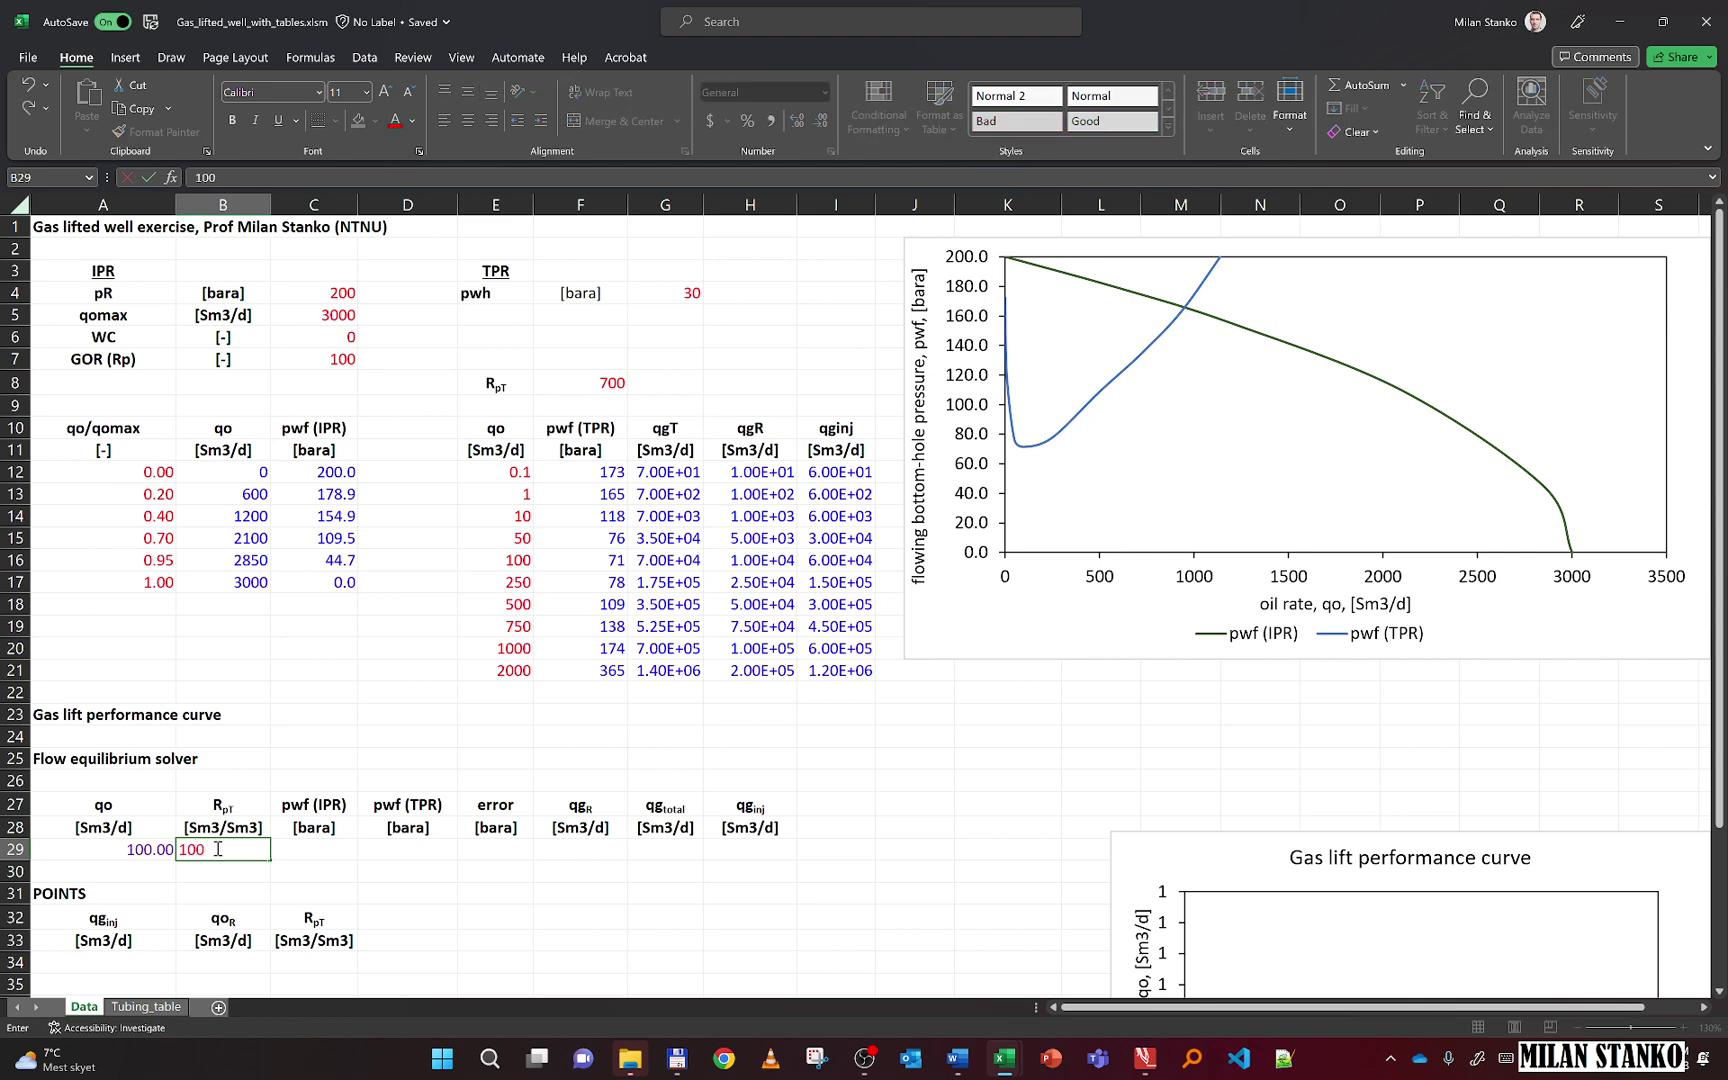
{"action": "key", "text": "Return"}
{"action": "scroll", "coordinate": [235, 824], "scroll_direction": "down", "scroll_amount": 1}
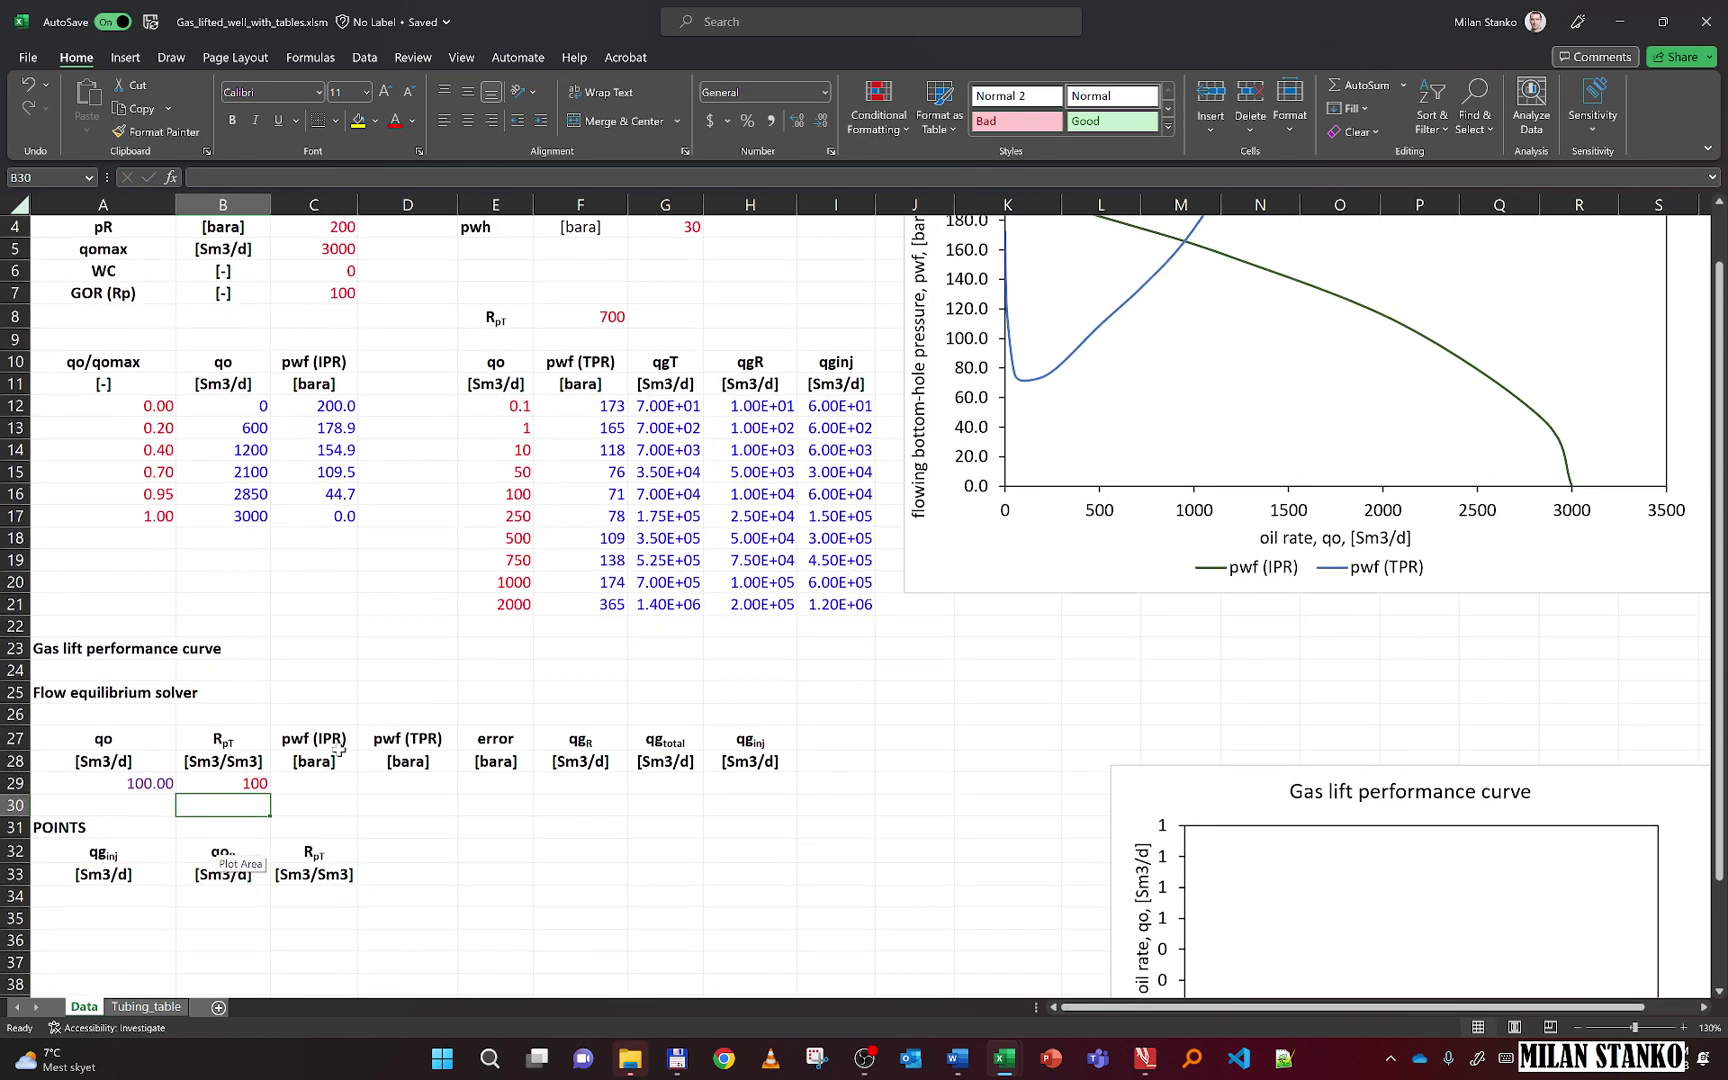
Start a formula with the IPR_Fetkovich_pwf function in the solver's pwf (IPR) cell C29
{"action": "left_click", "coordinate": [329, 786]}
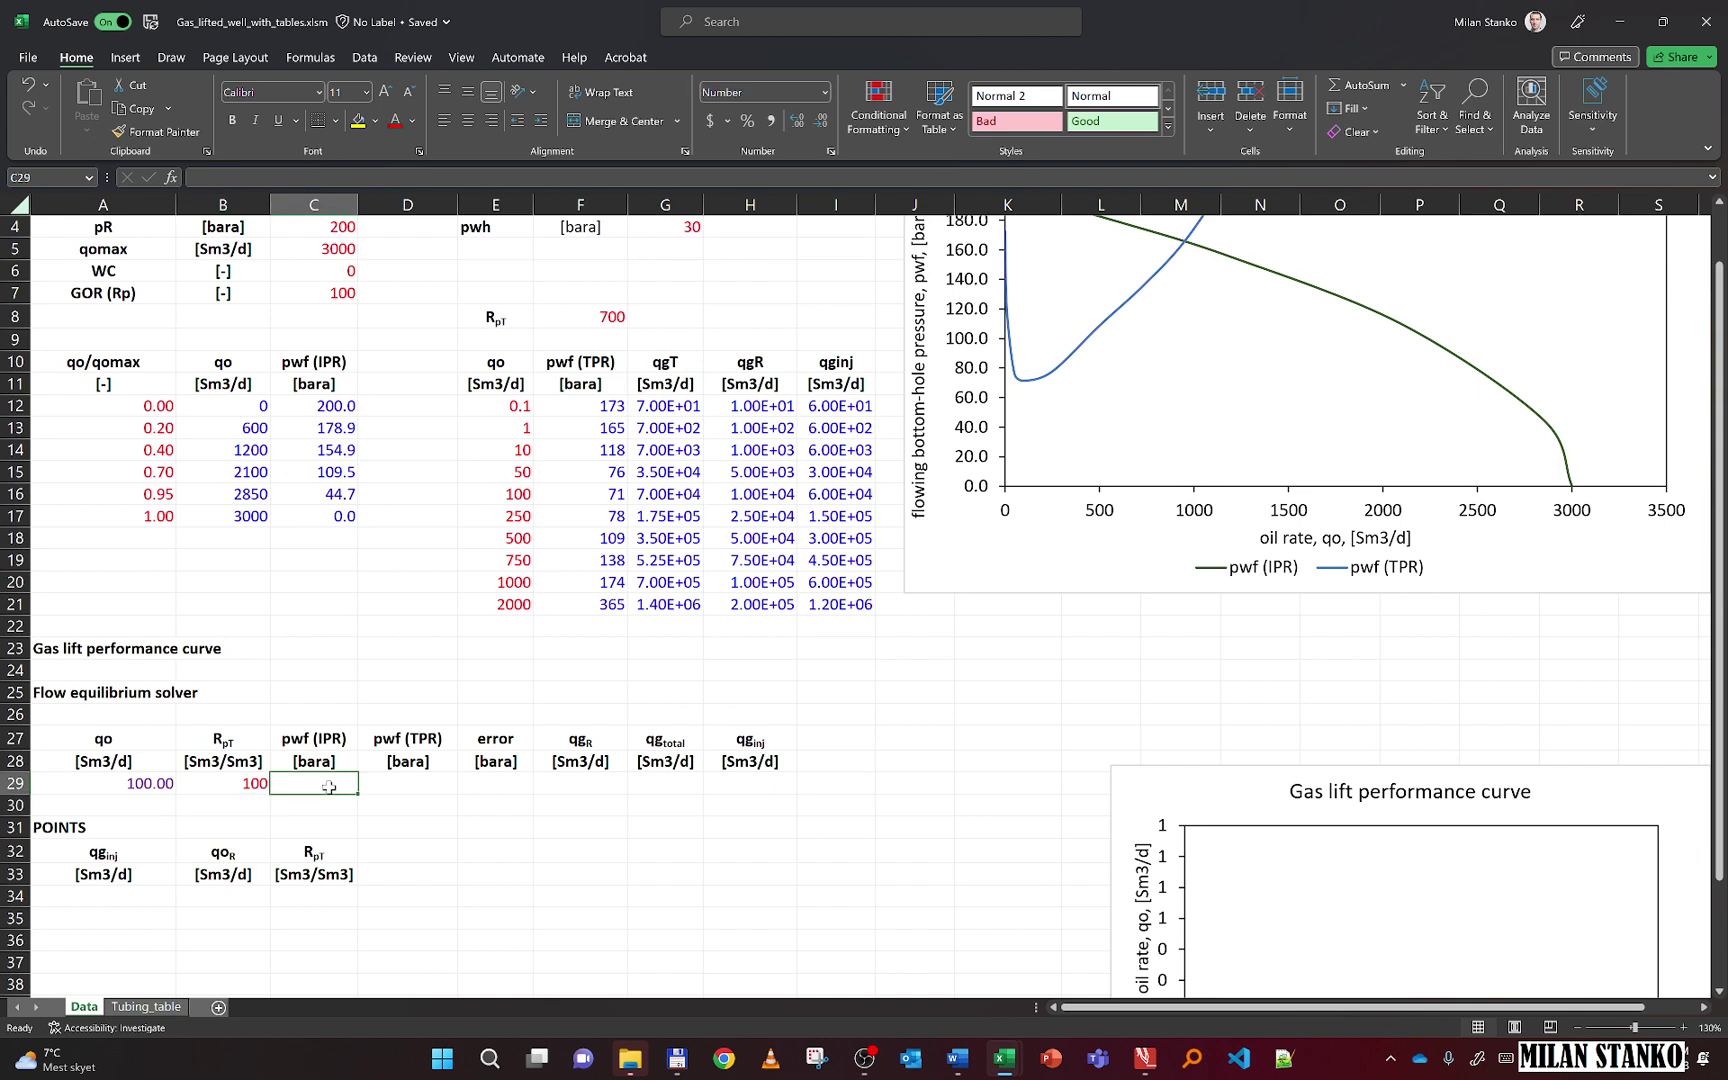
{"action": "type", "text": "=ipr"}
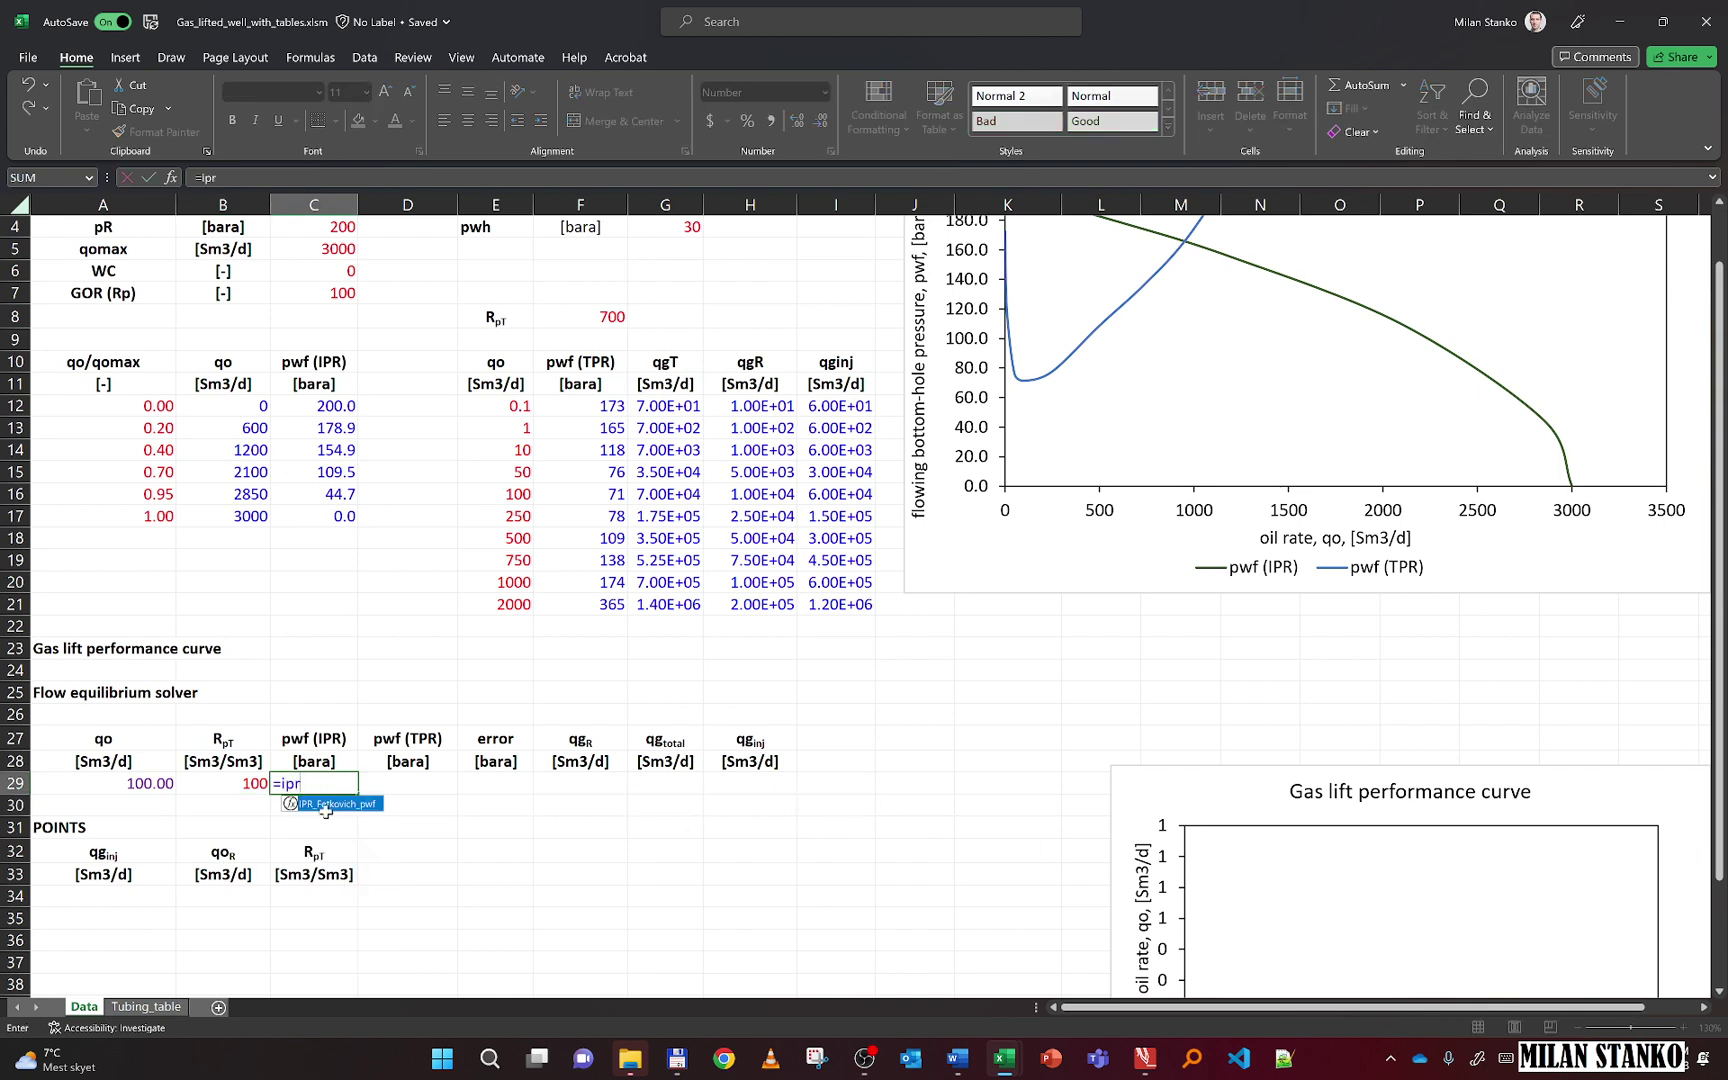
{"action": "key", "text": "Return"}
{"action": "left_click", "coordinate": [330, 786]}
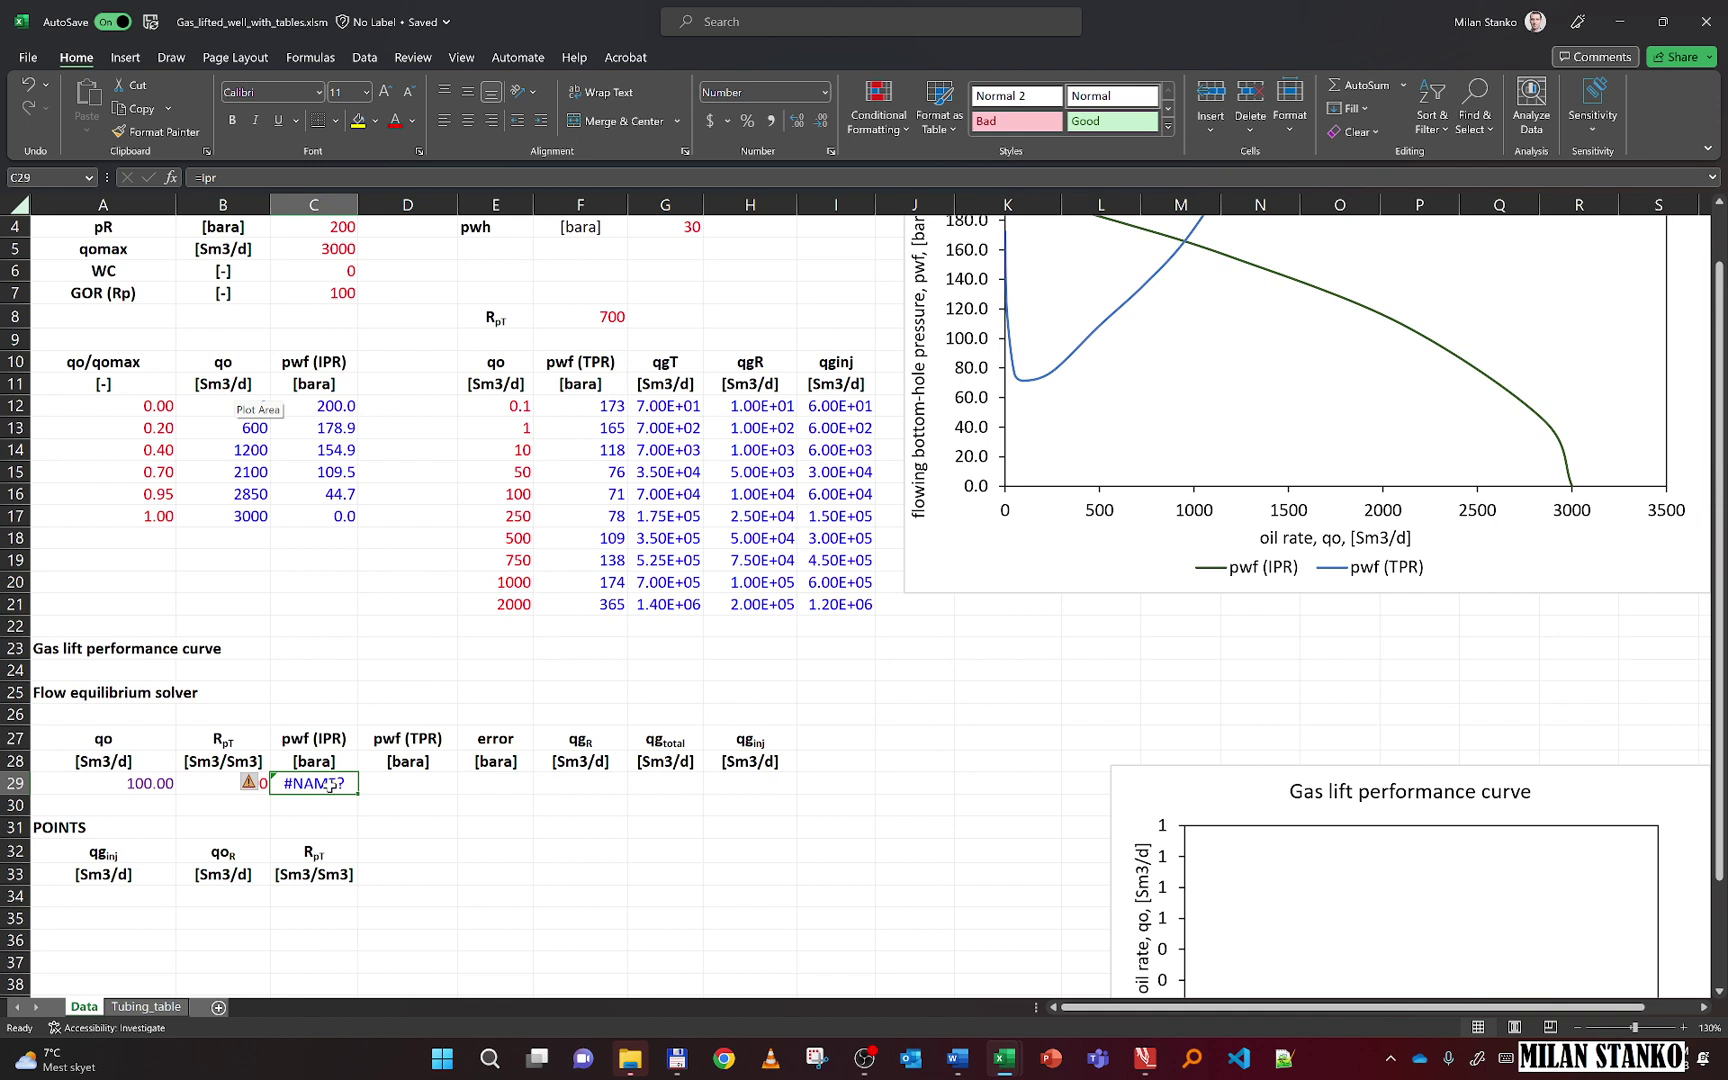
{"action": "left_click", "coordinate": [246, 174]}
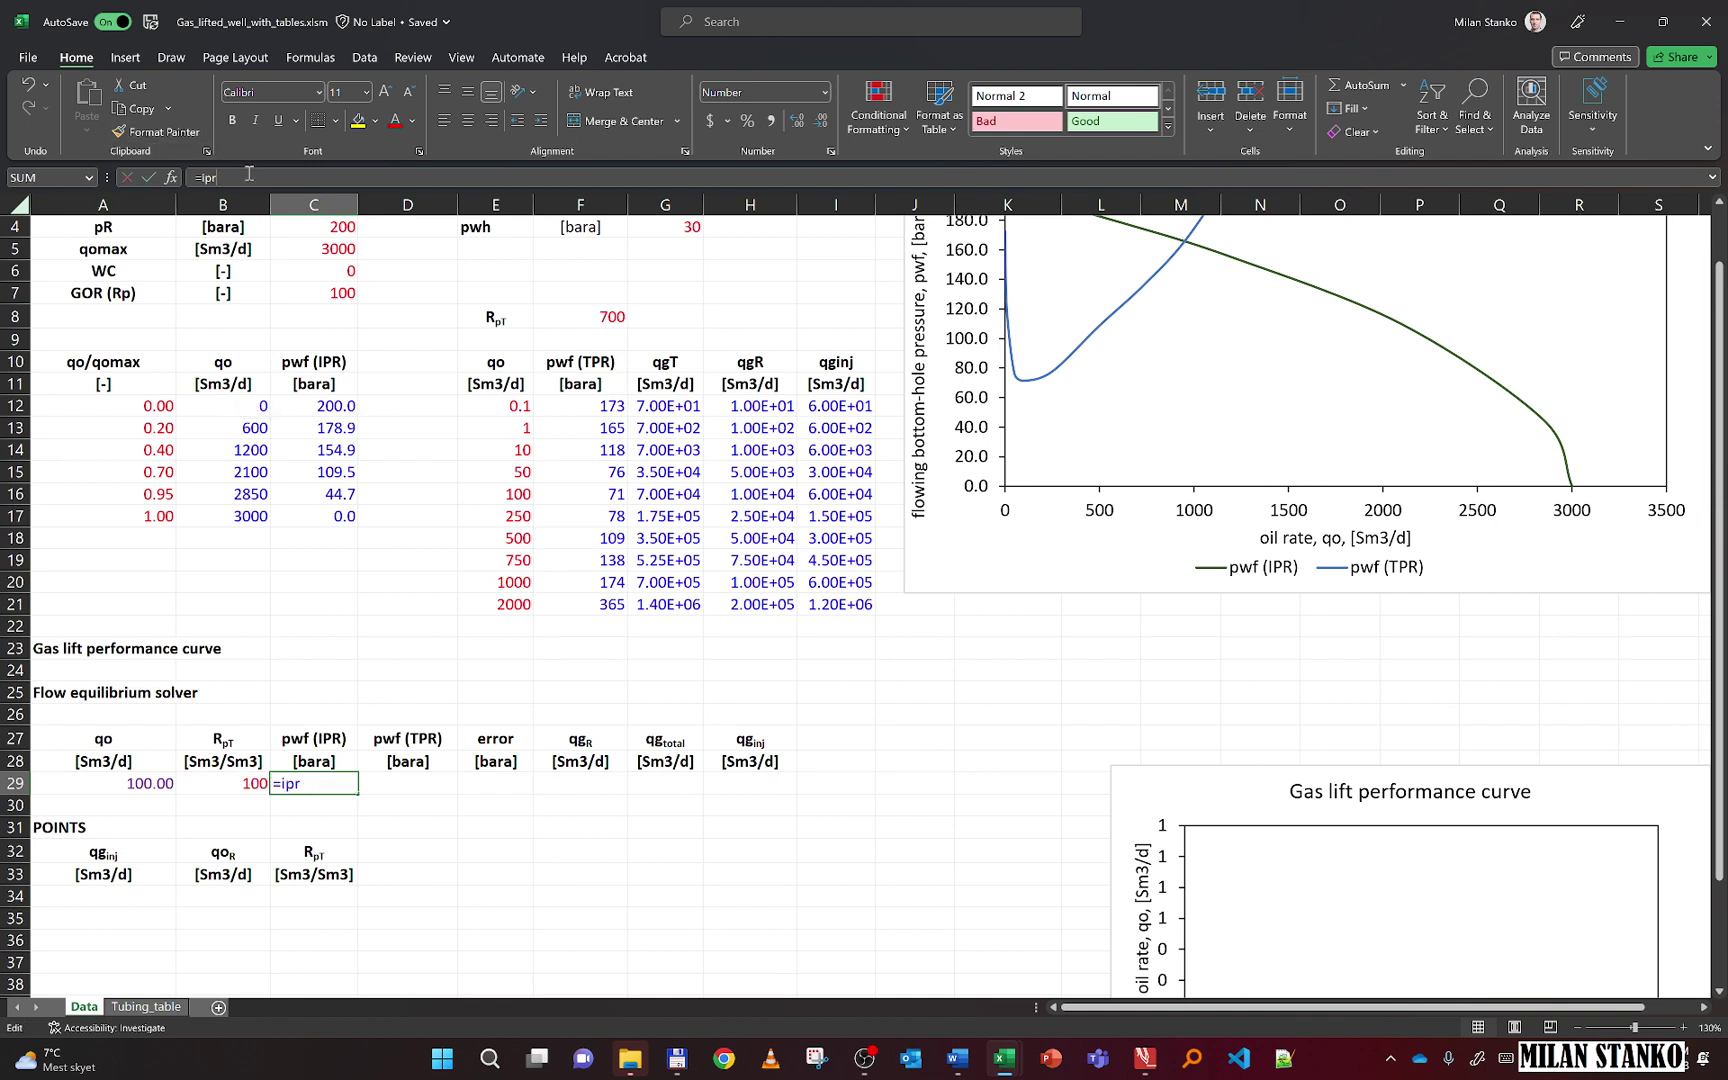
{"action": "key", "text": "BackSpace"}
{"action": "type", "text": "r"}
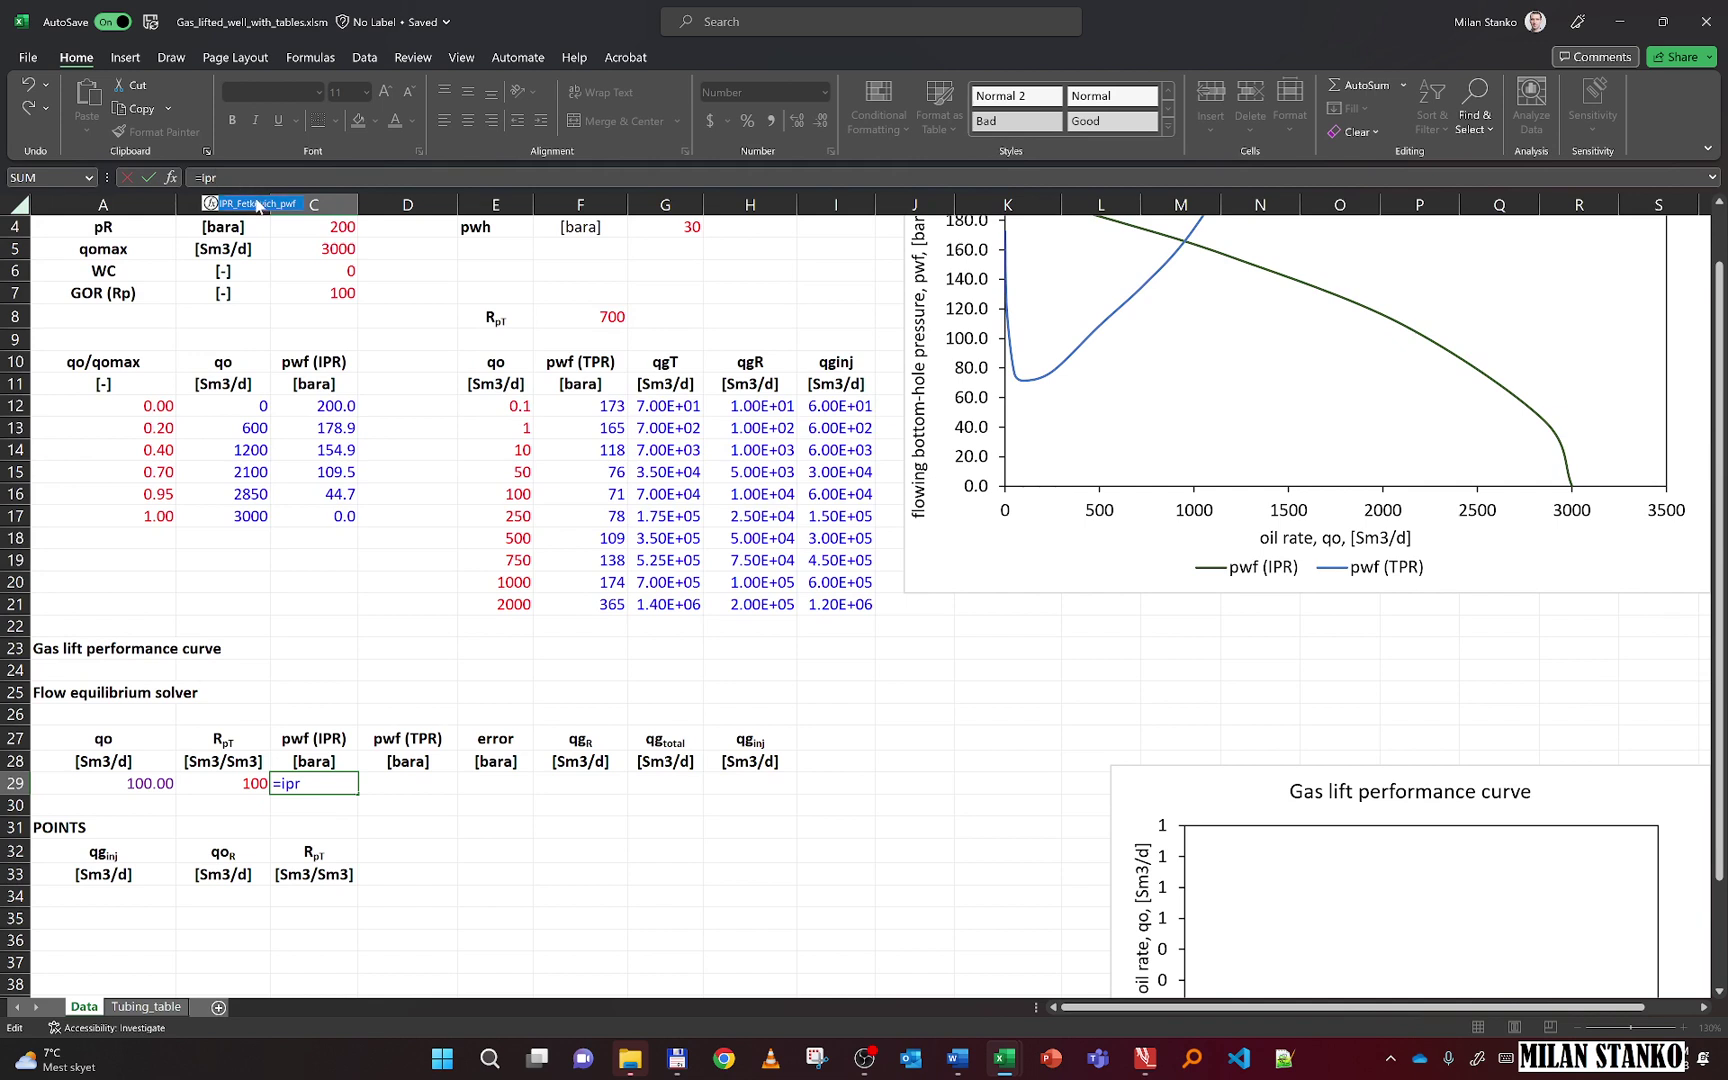
{"action": "double_click", "coordinate": [257, 204]}
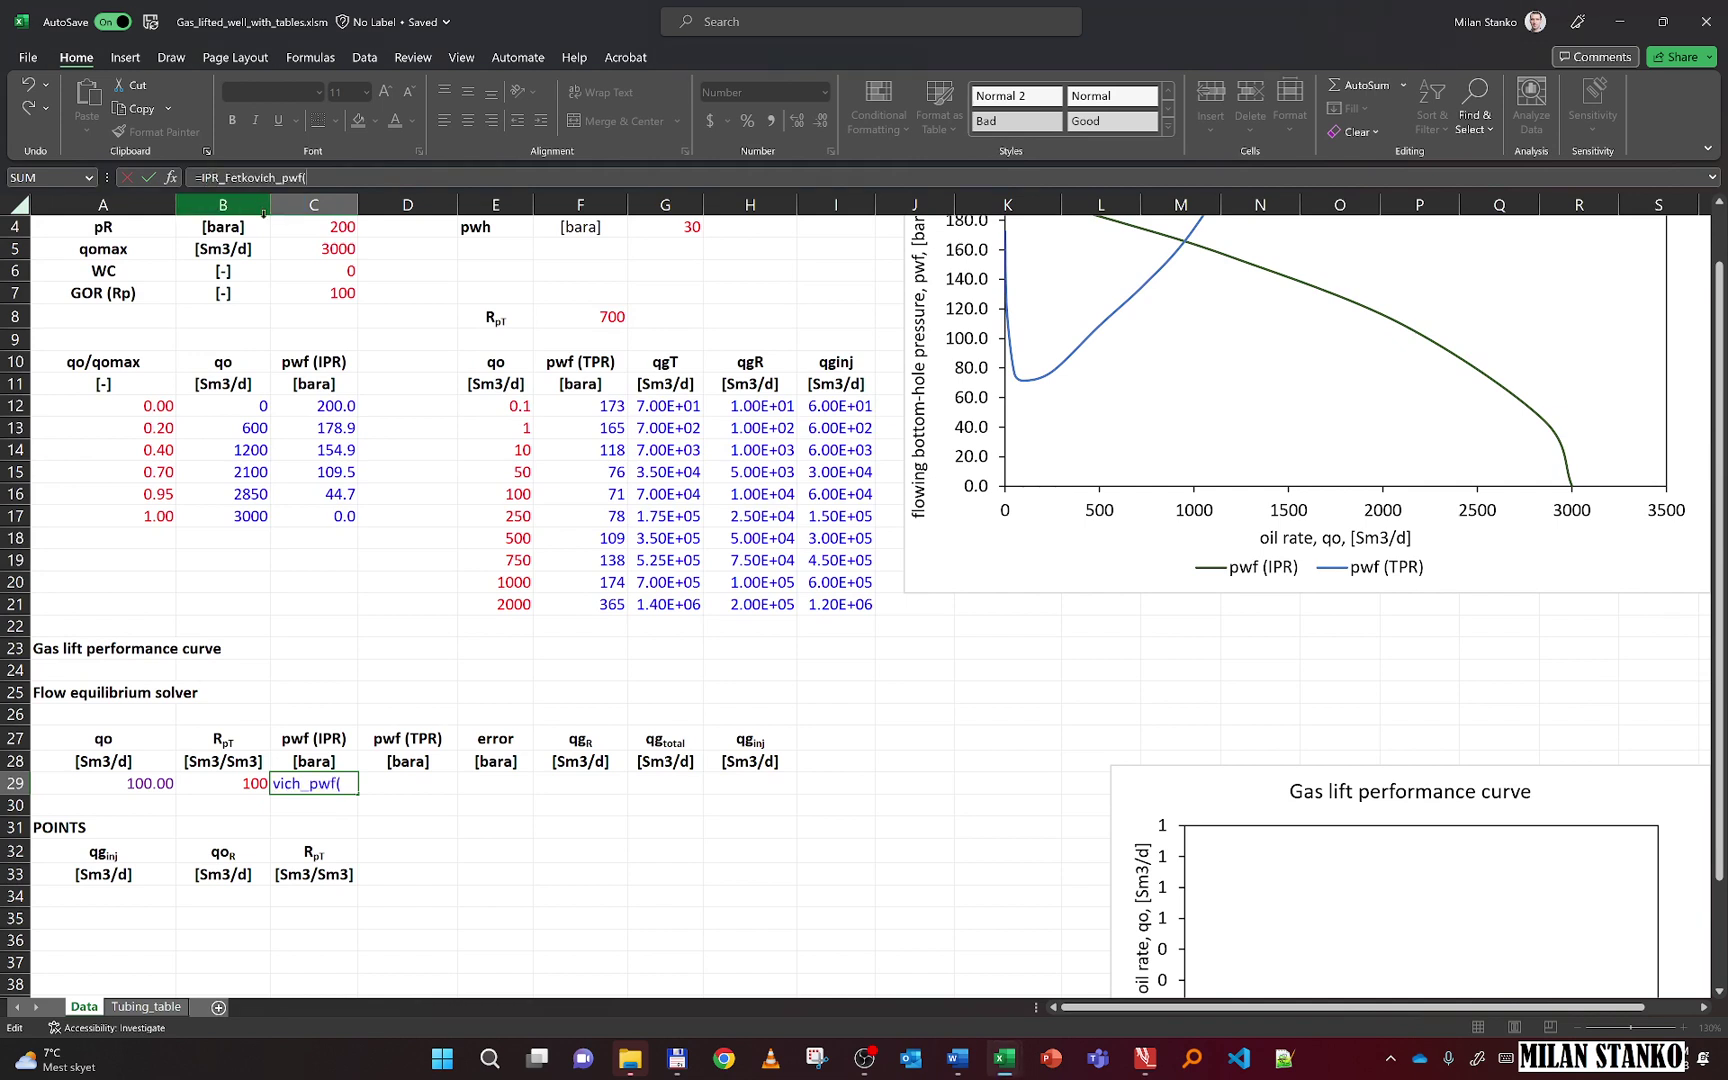
Complete the IPR_Fetkovich_pwf arguments in C29 with PR as $C$4, Qo_max as $C$5 and Qo as A29
{"action": "left_click", "coordinate": [172, 177]}
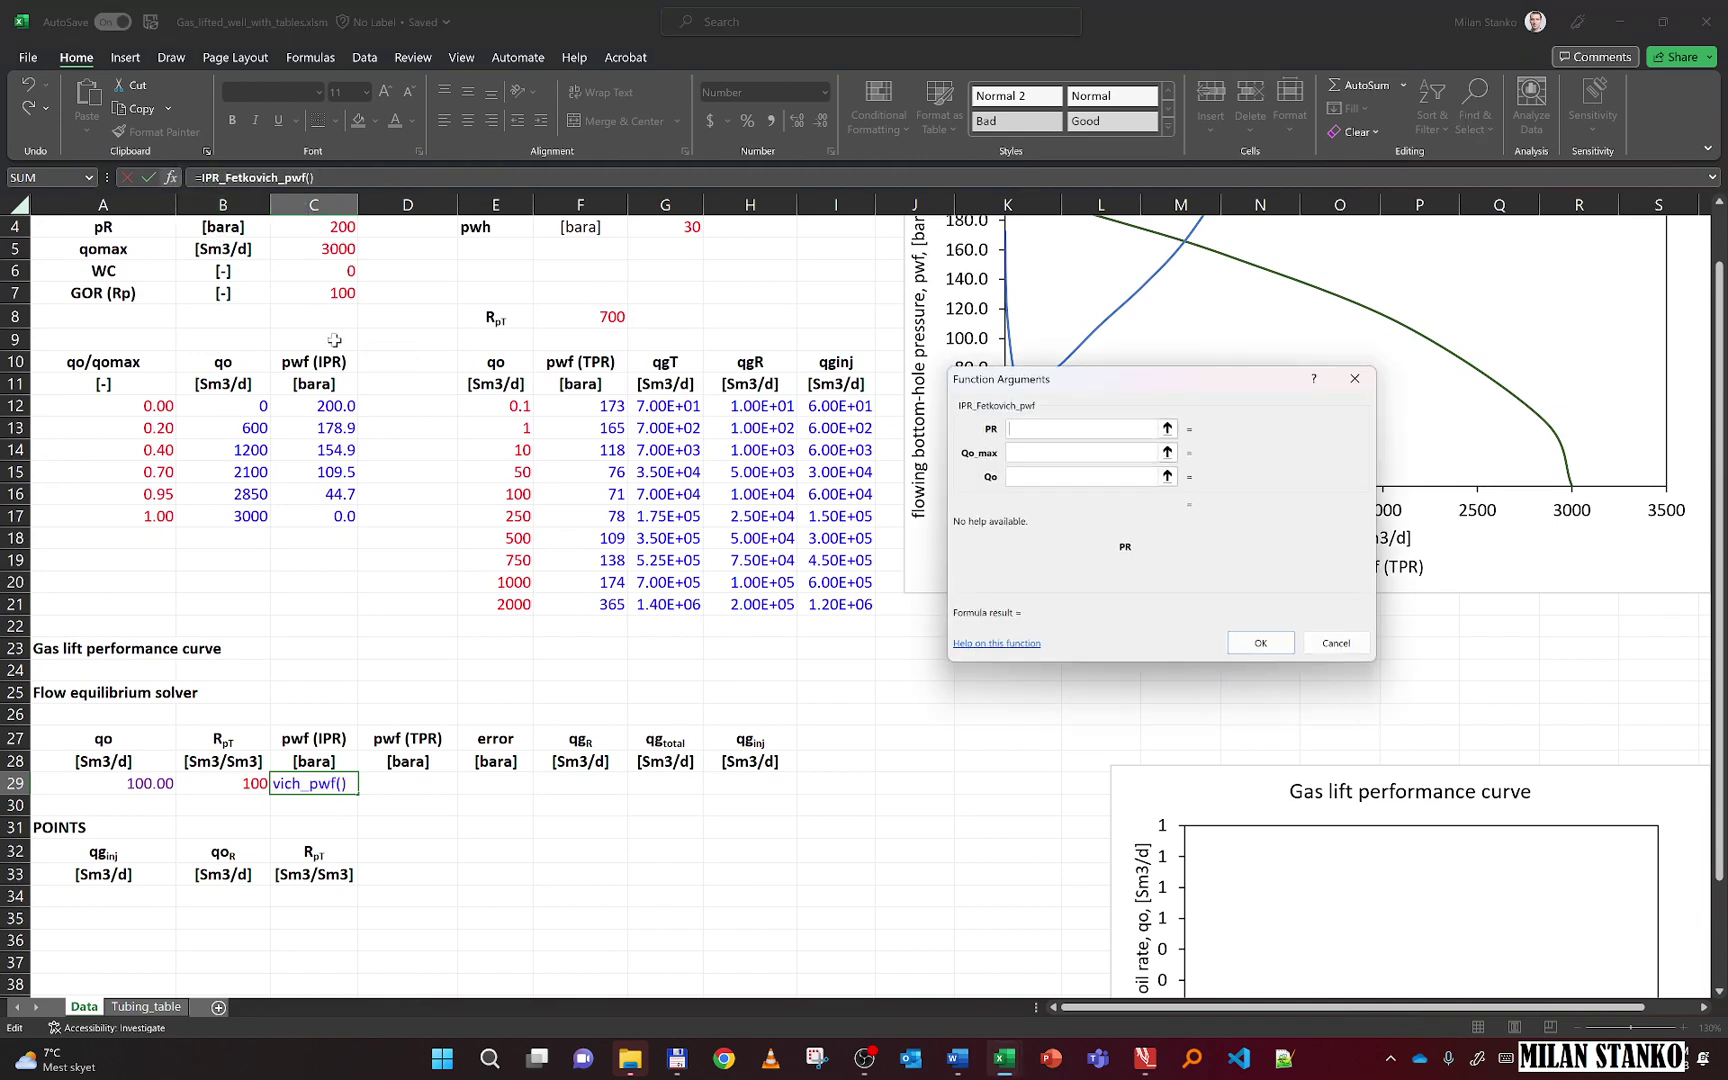
{"action": "left_click", "coordinate": [327, 225]}
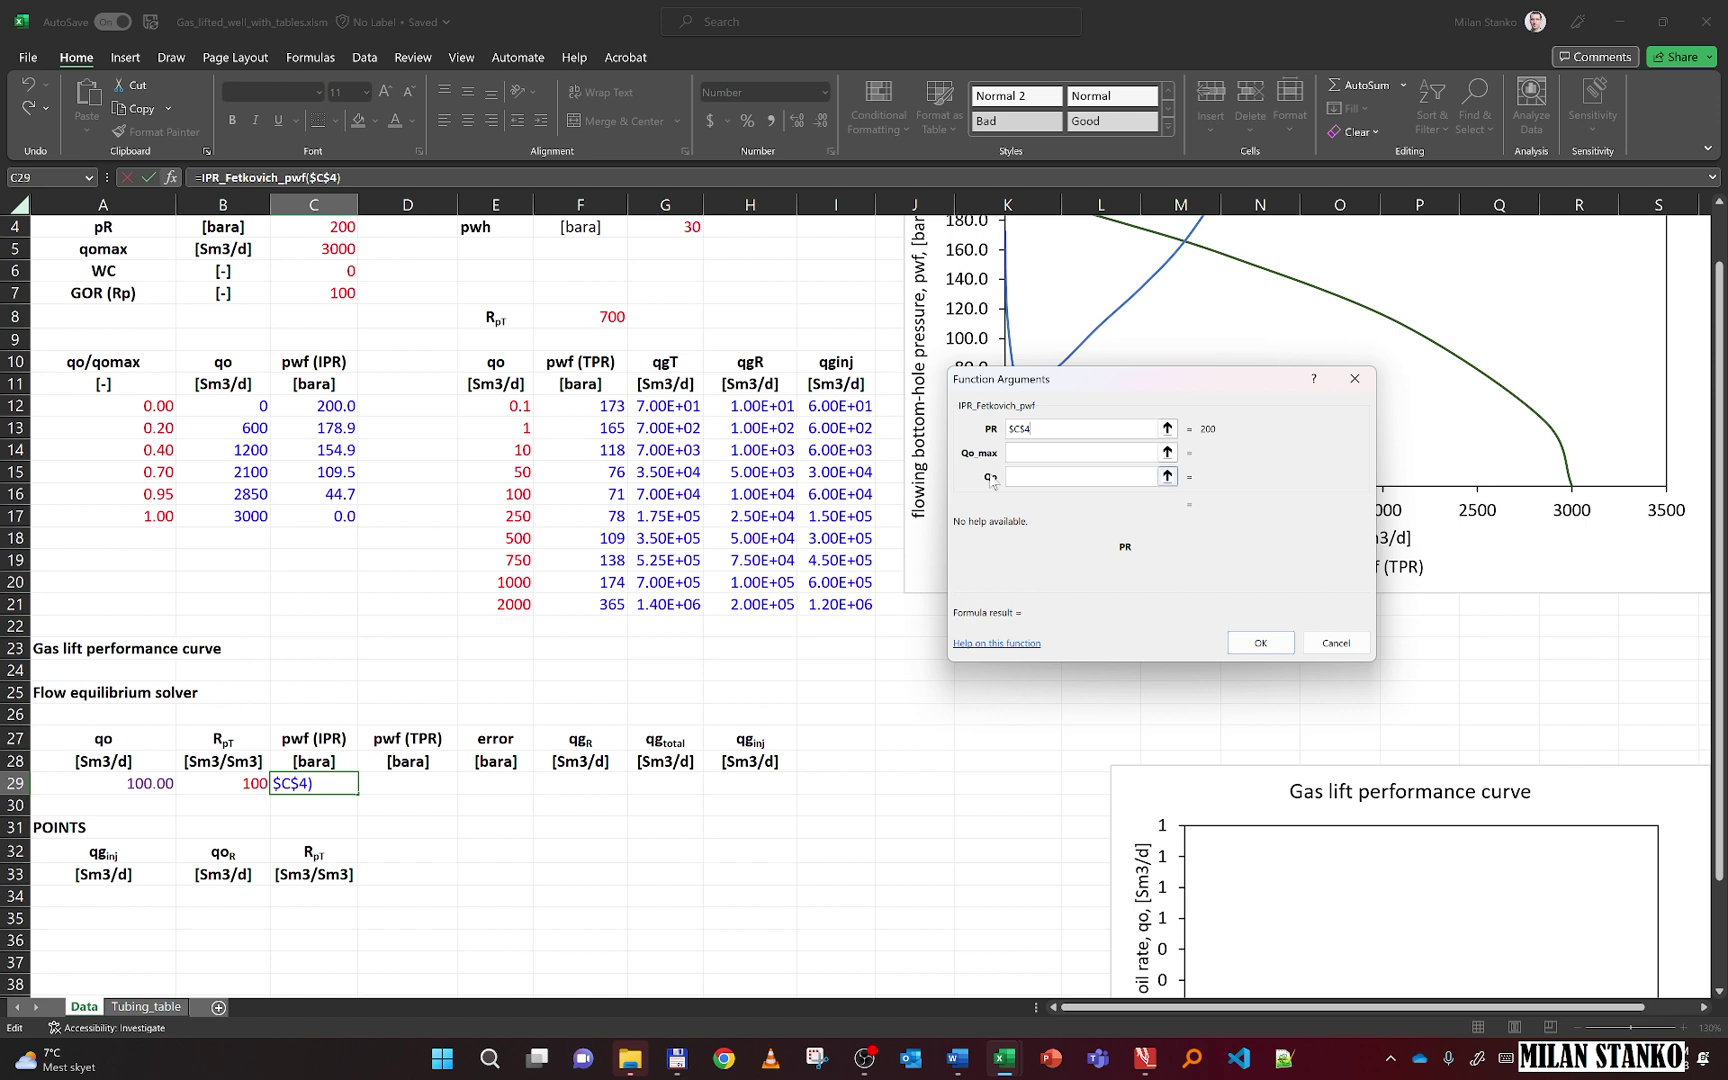
{"action": "left_click", "coordinate": [1045, 452]}
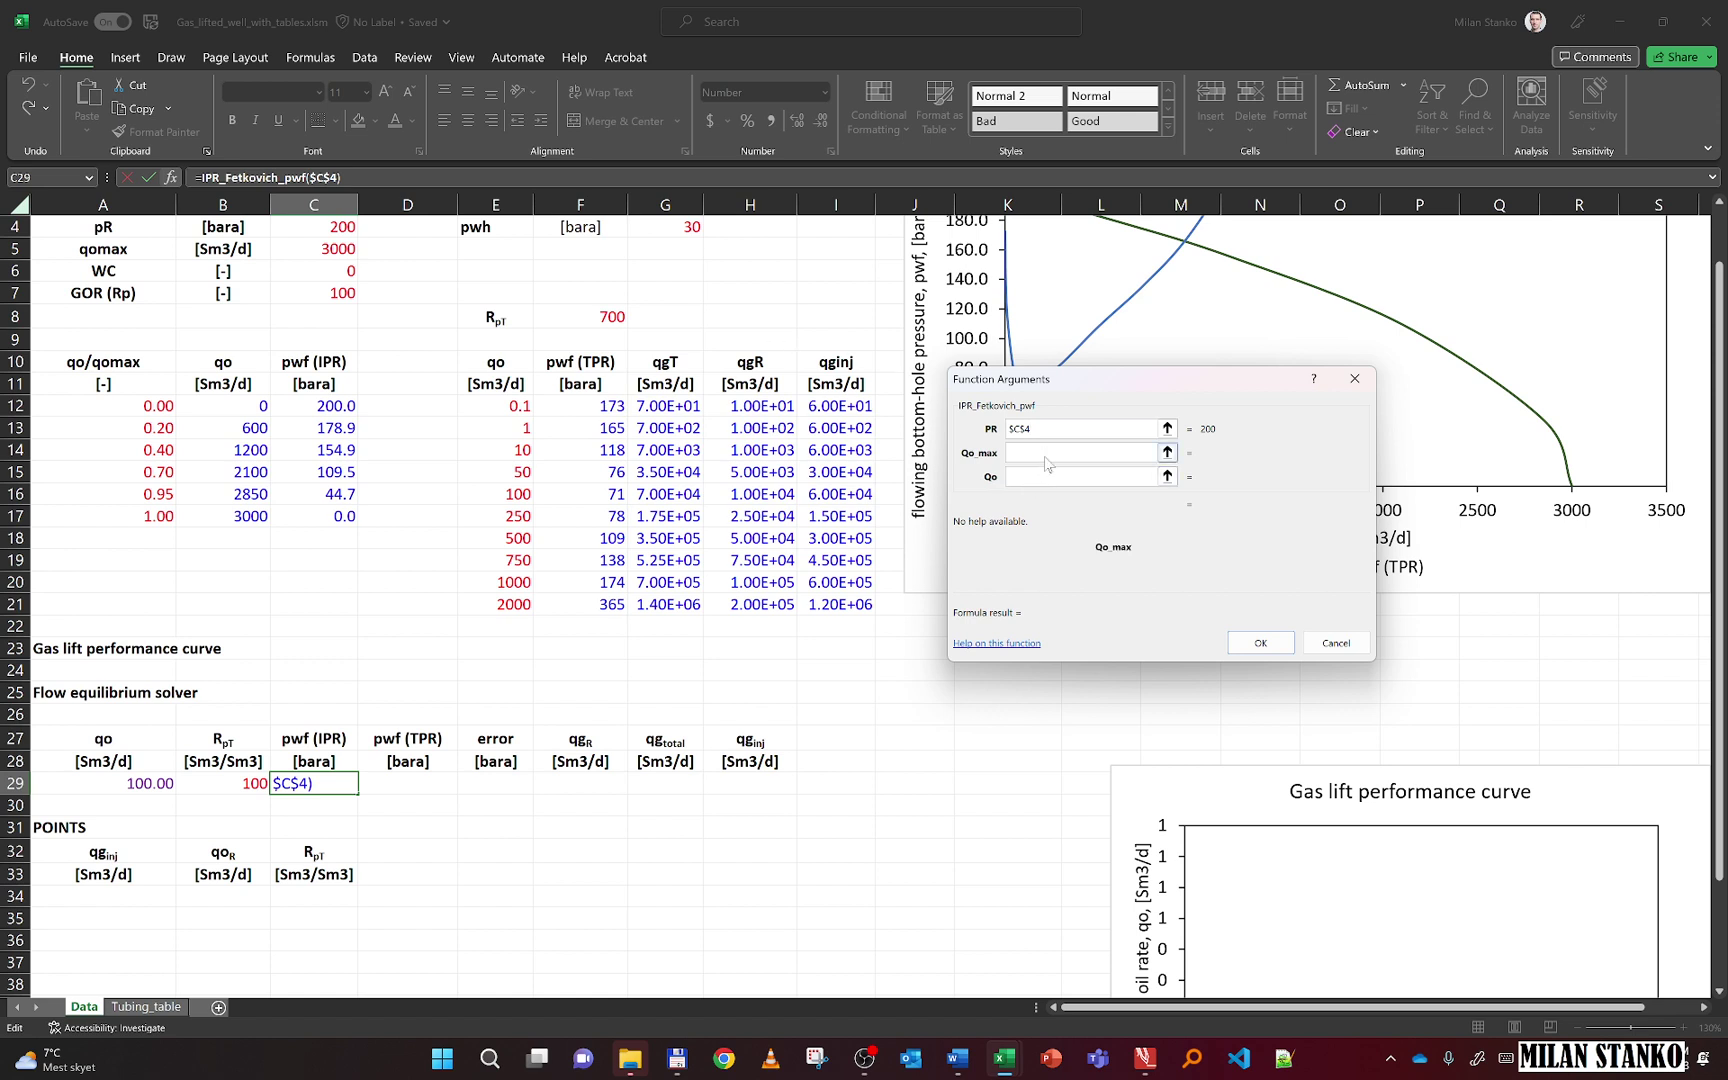
{"action": "left_click", "coordinate": [328, 255]}
{"action": "key", "text": "F4"}
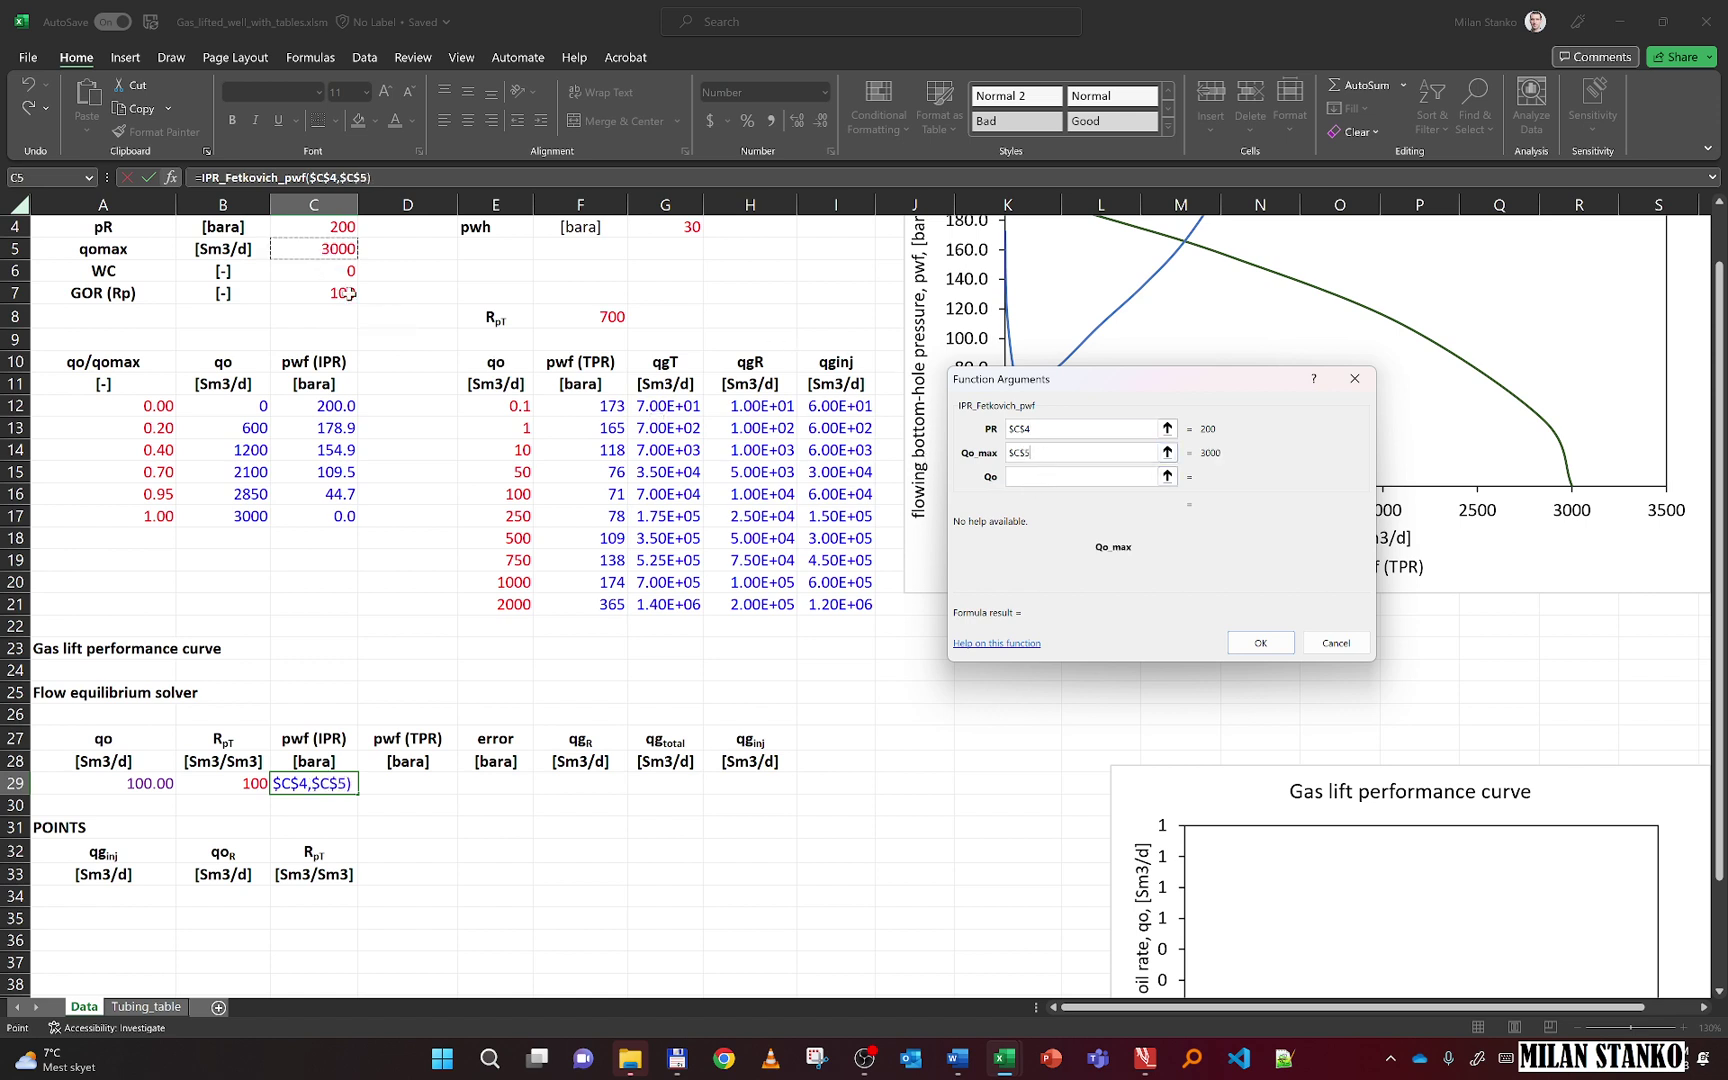
{"action": "left_click", "coordinate": [1048, 477]}
{"action": "left_click", "coordinate": [160, 783]}
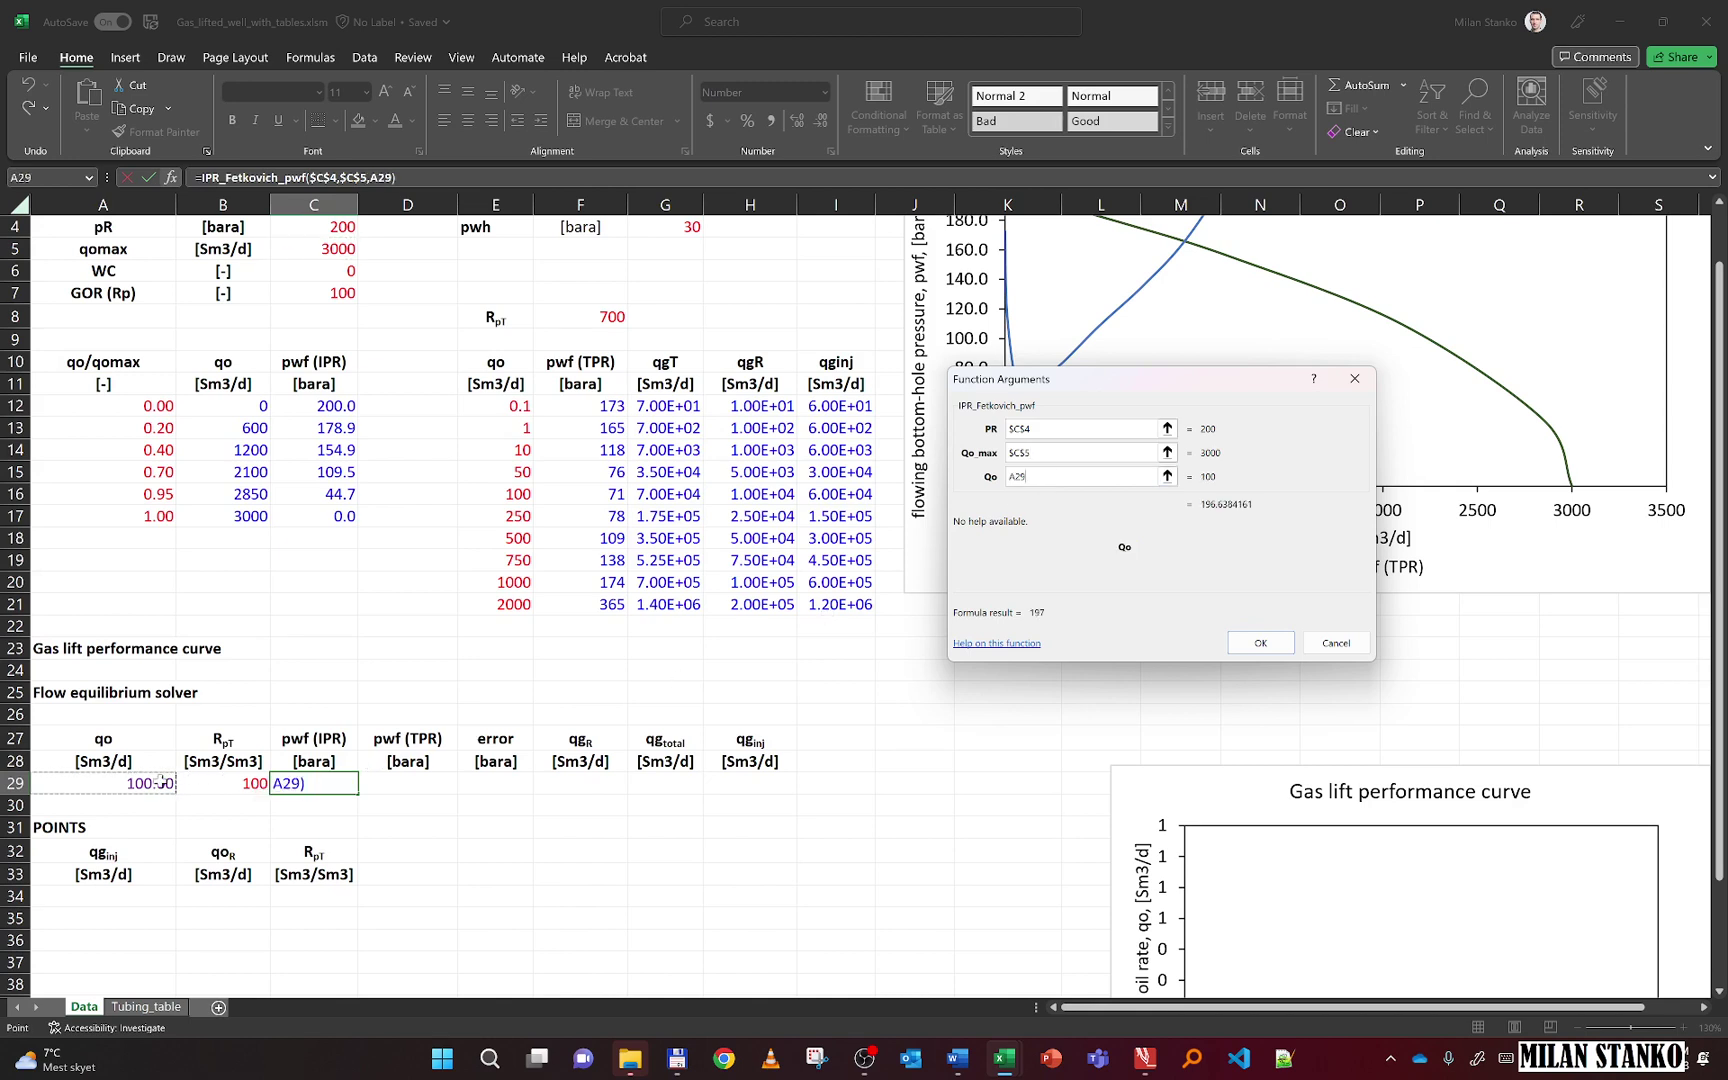
{"action": "left_click", "coordinate": [1277, 646]}
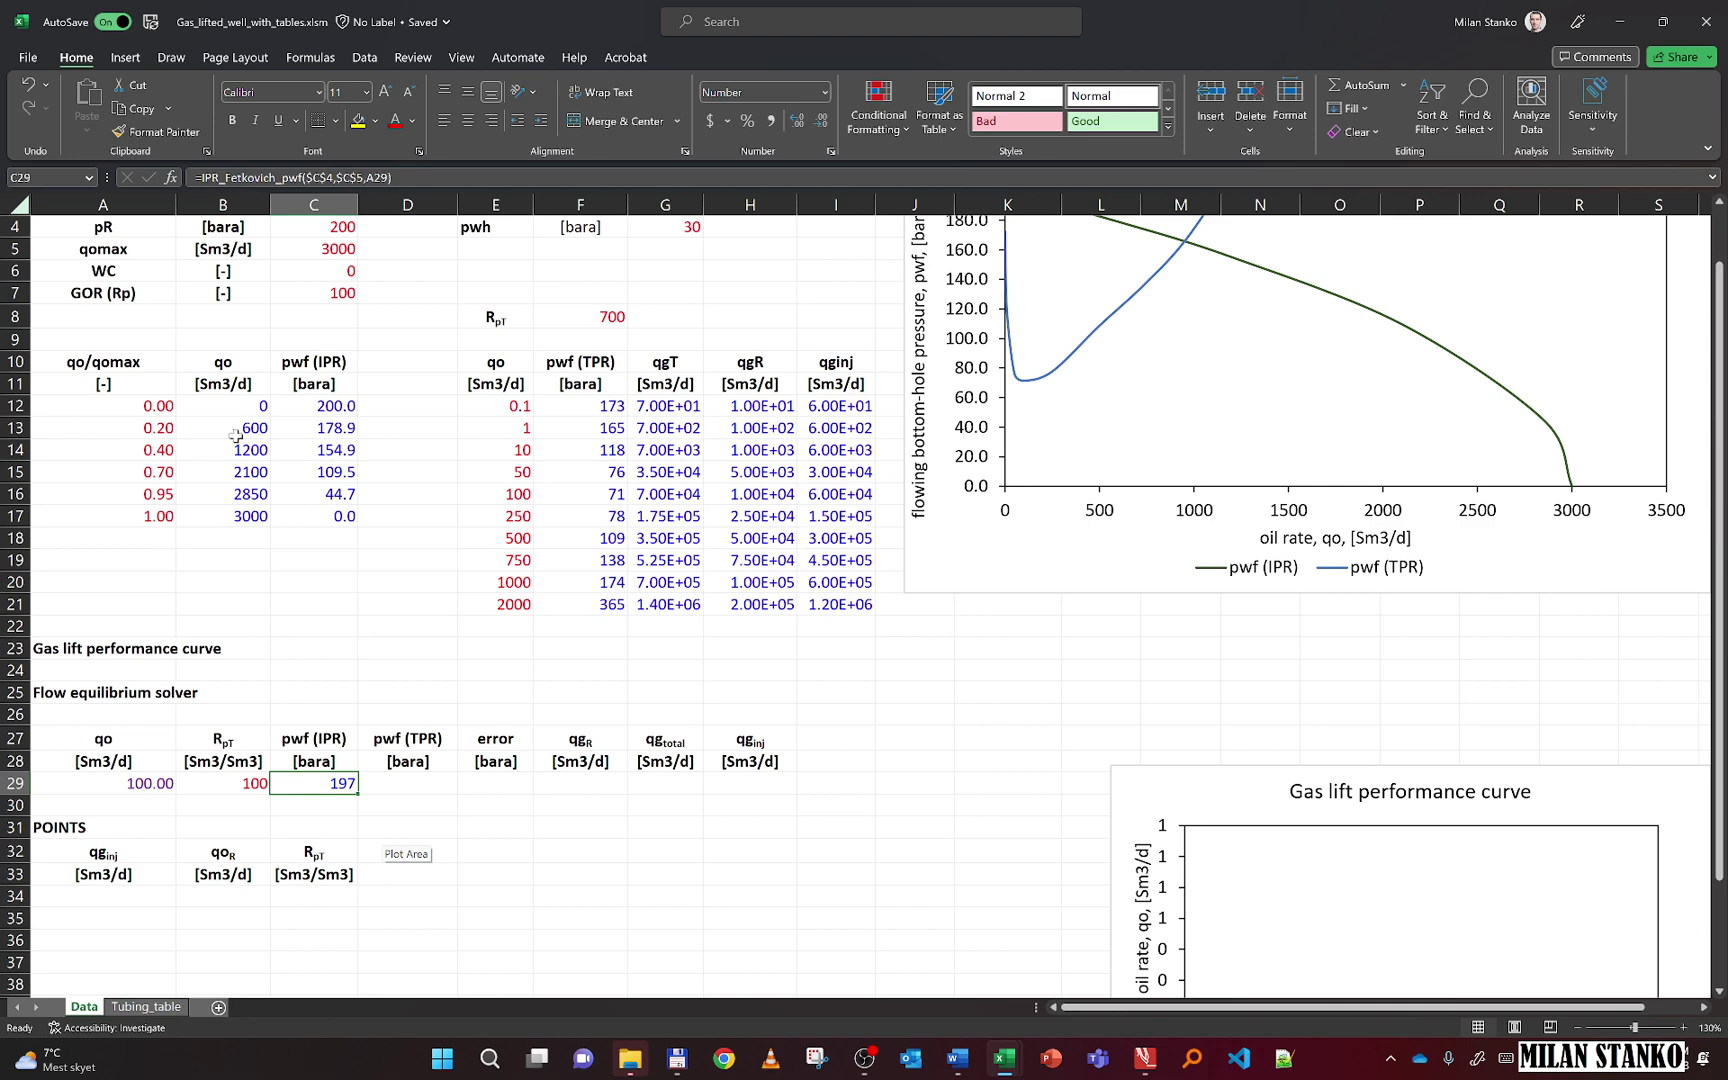
Begin a TwoDimInterpol formula in the solver's pwf (TPR) cell D29 with the arguments A29, B29 and 3
{"action": "scroll", "coordinate": [1045, 387], "scroll_direction": "up", "scroll_amount": 1}
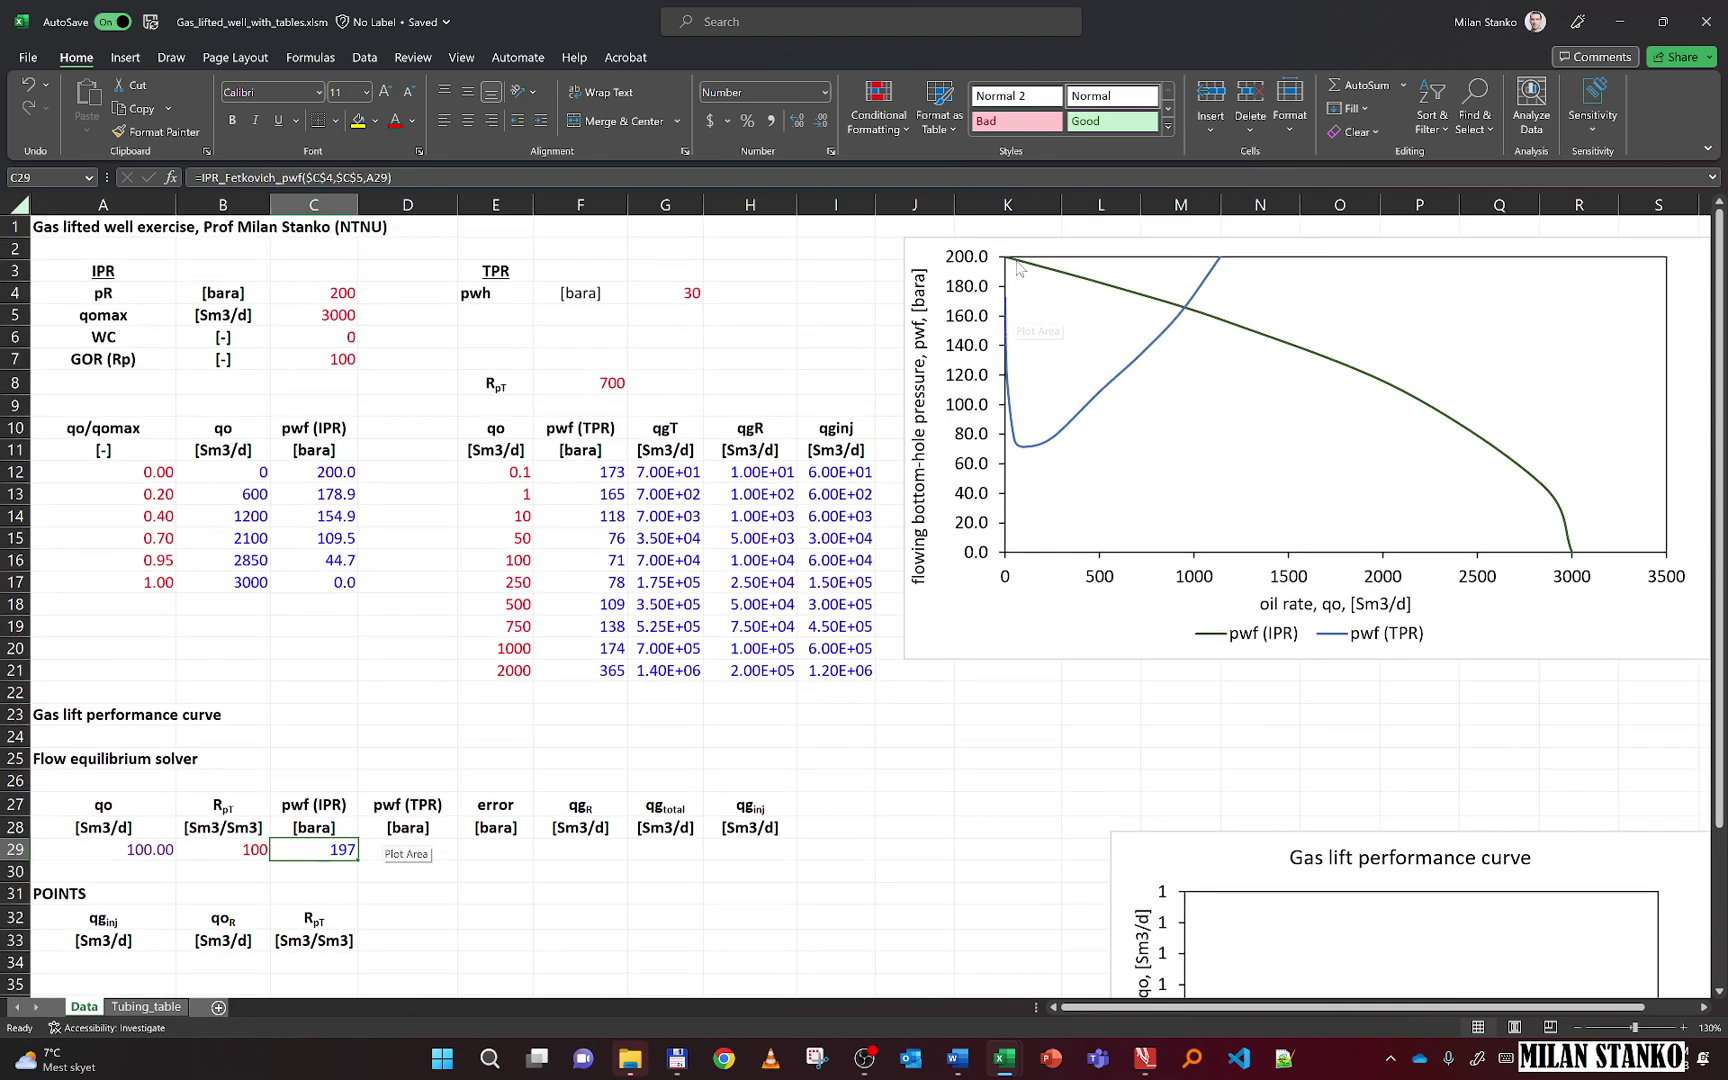
{"action": "left_click", "coordinate": [431, 853]}
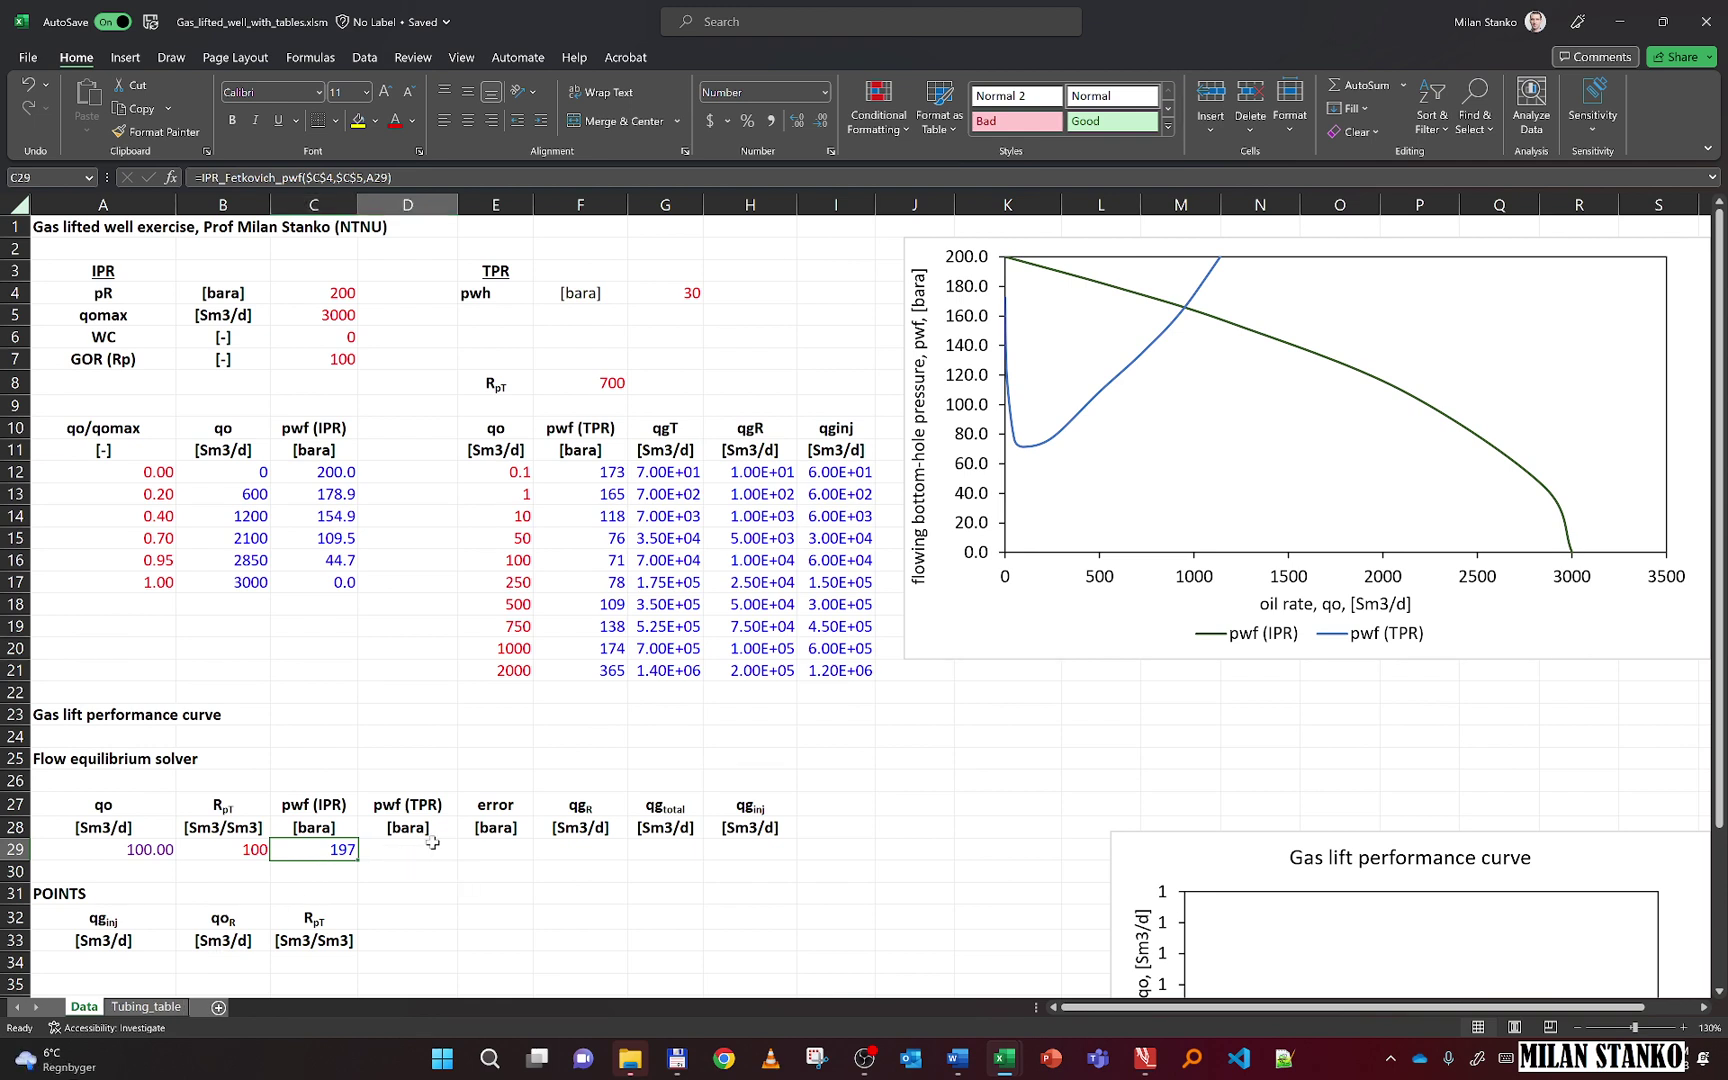
{"action": "type", "text": "="}
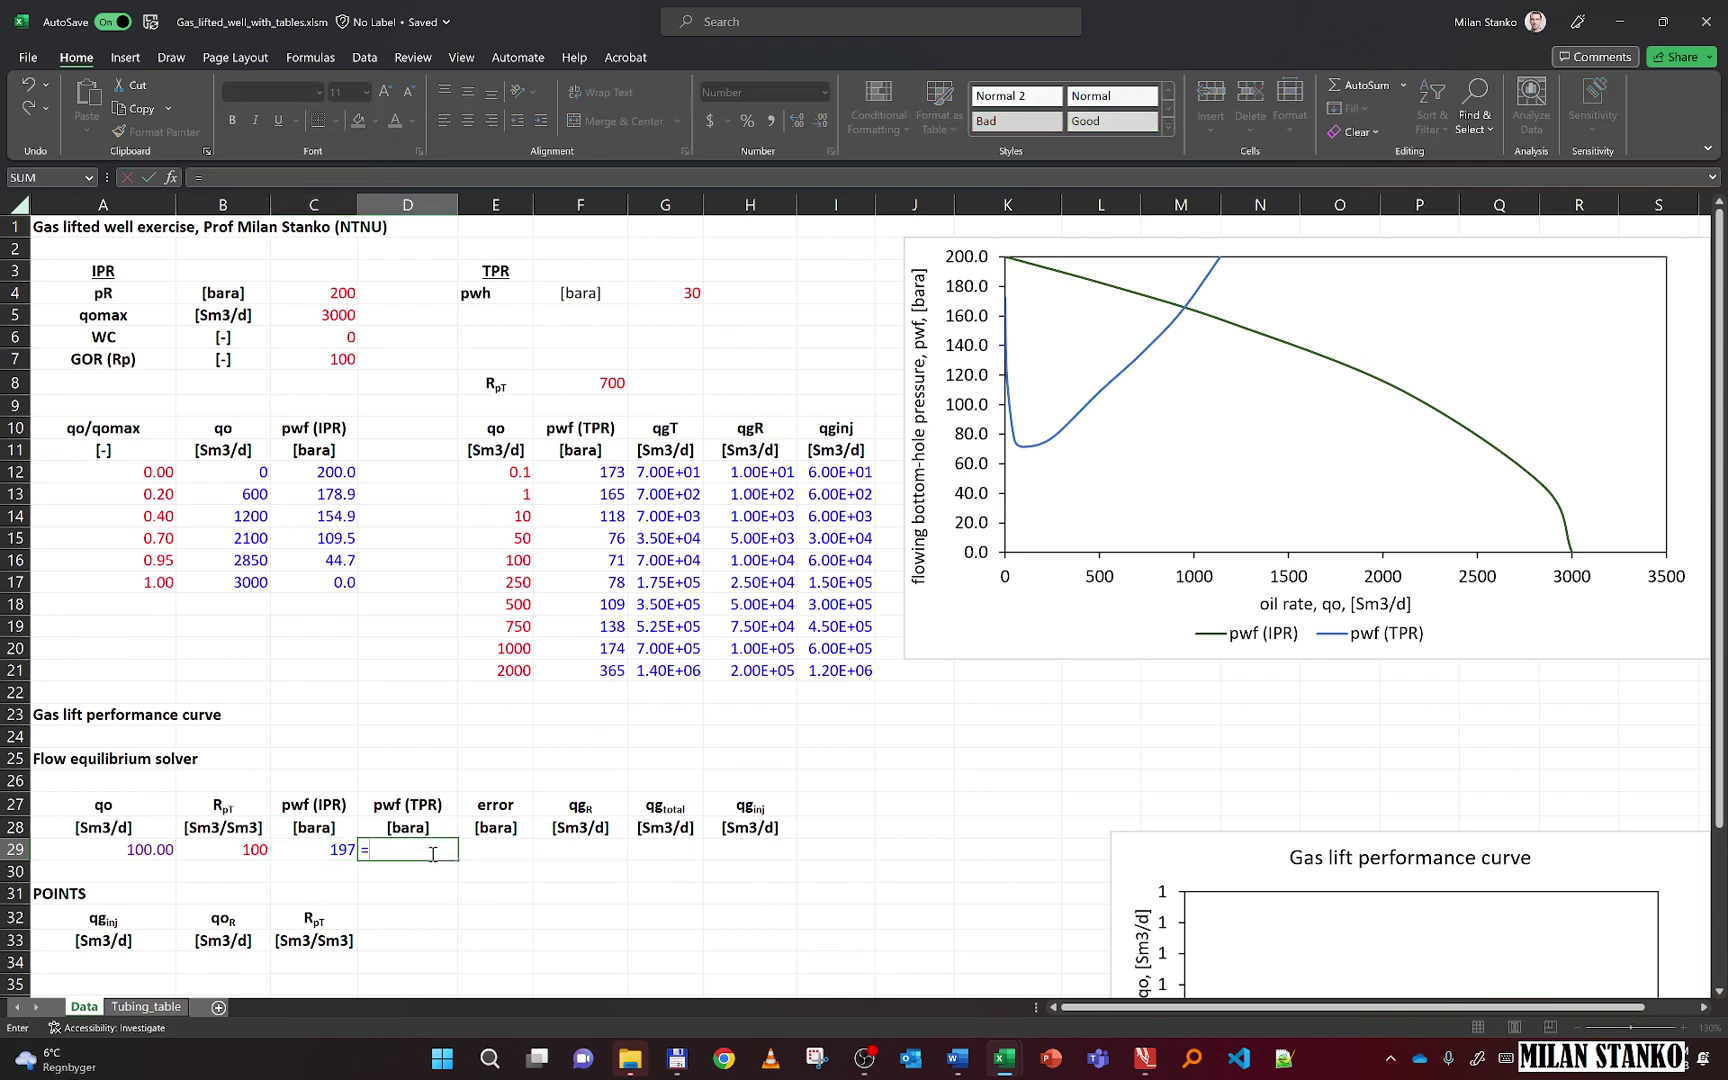
{"action": "type", "text": "two"}
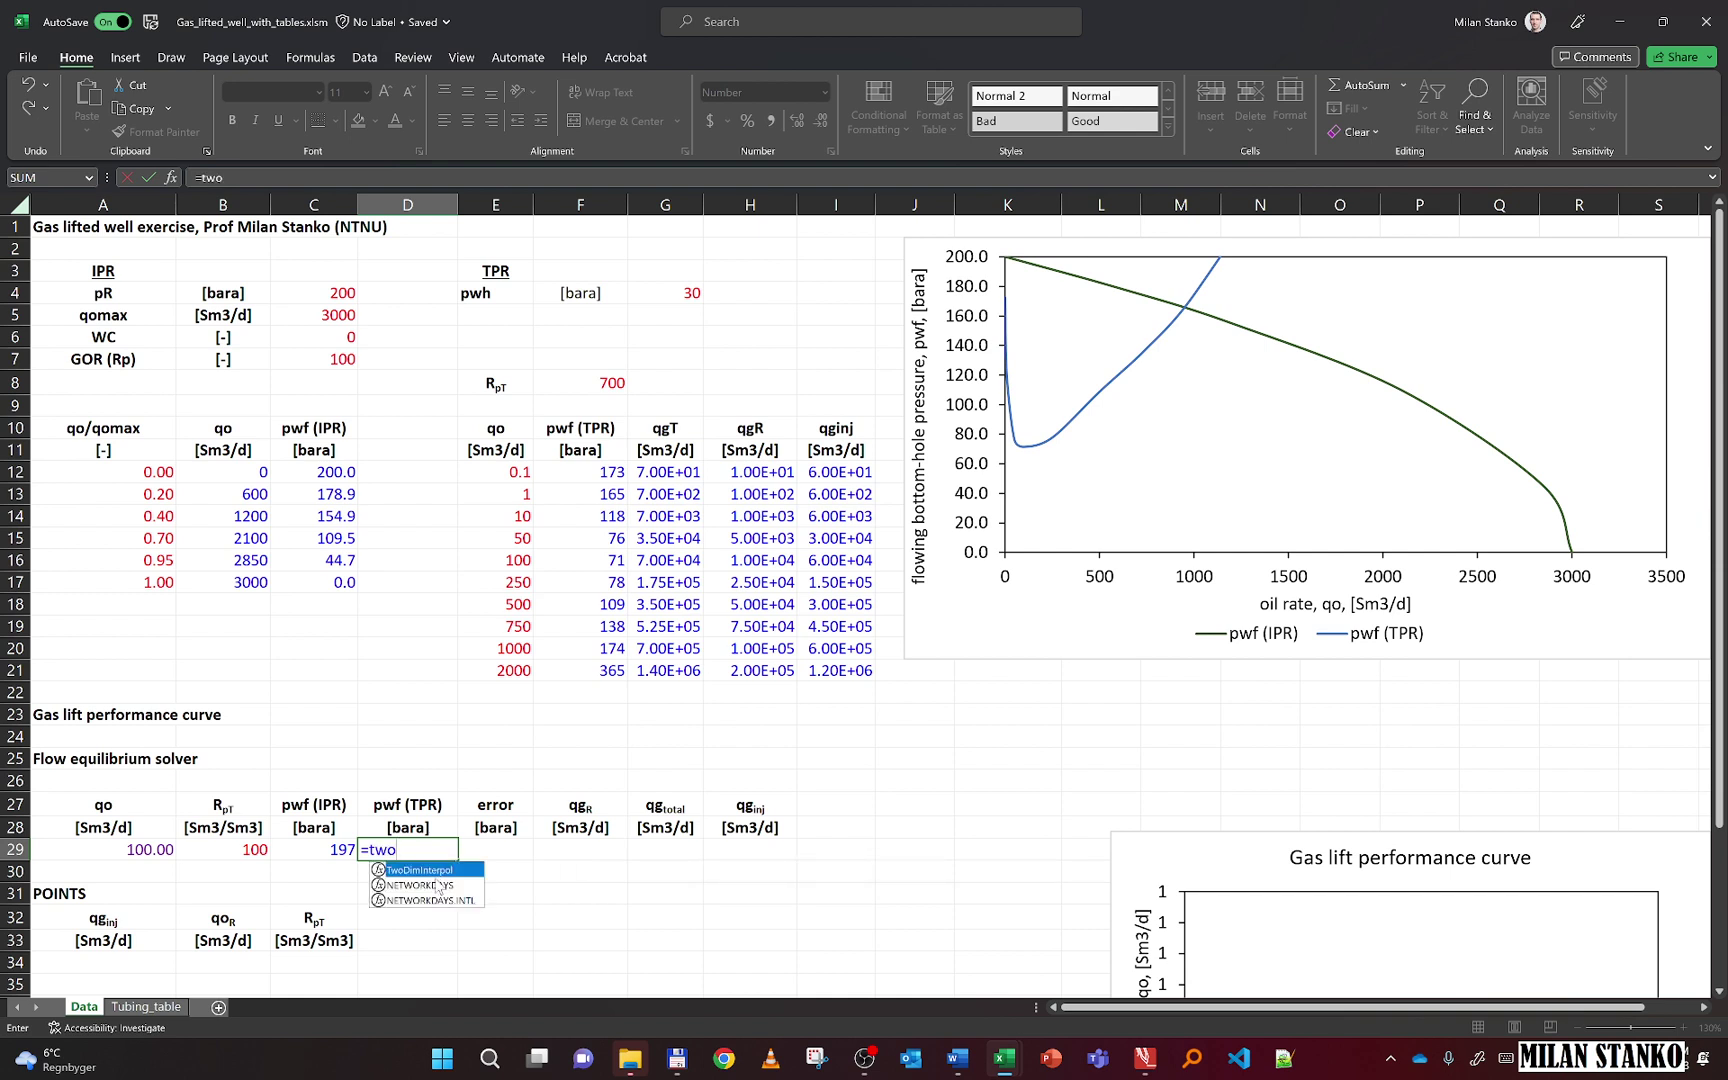
{"action": "double_click", "coordinate": [441, 871]}
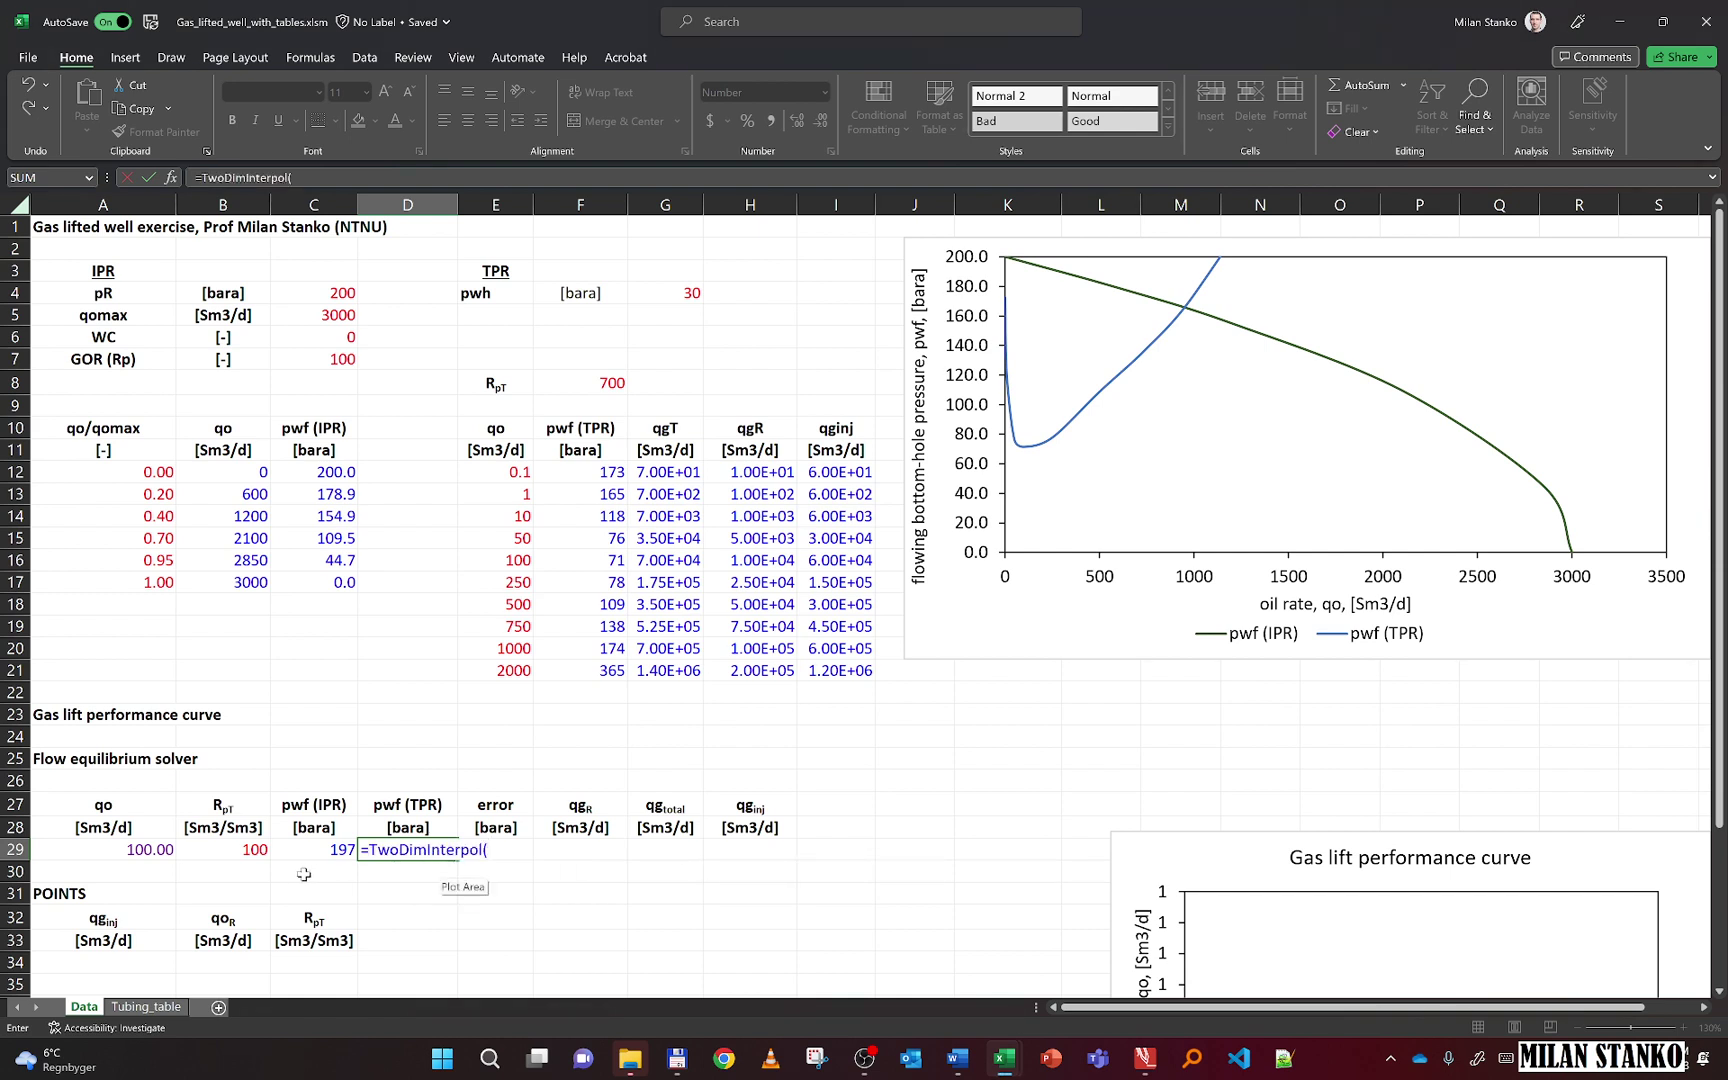
{"action": "left_click", "coordinate": [114, 847]}
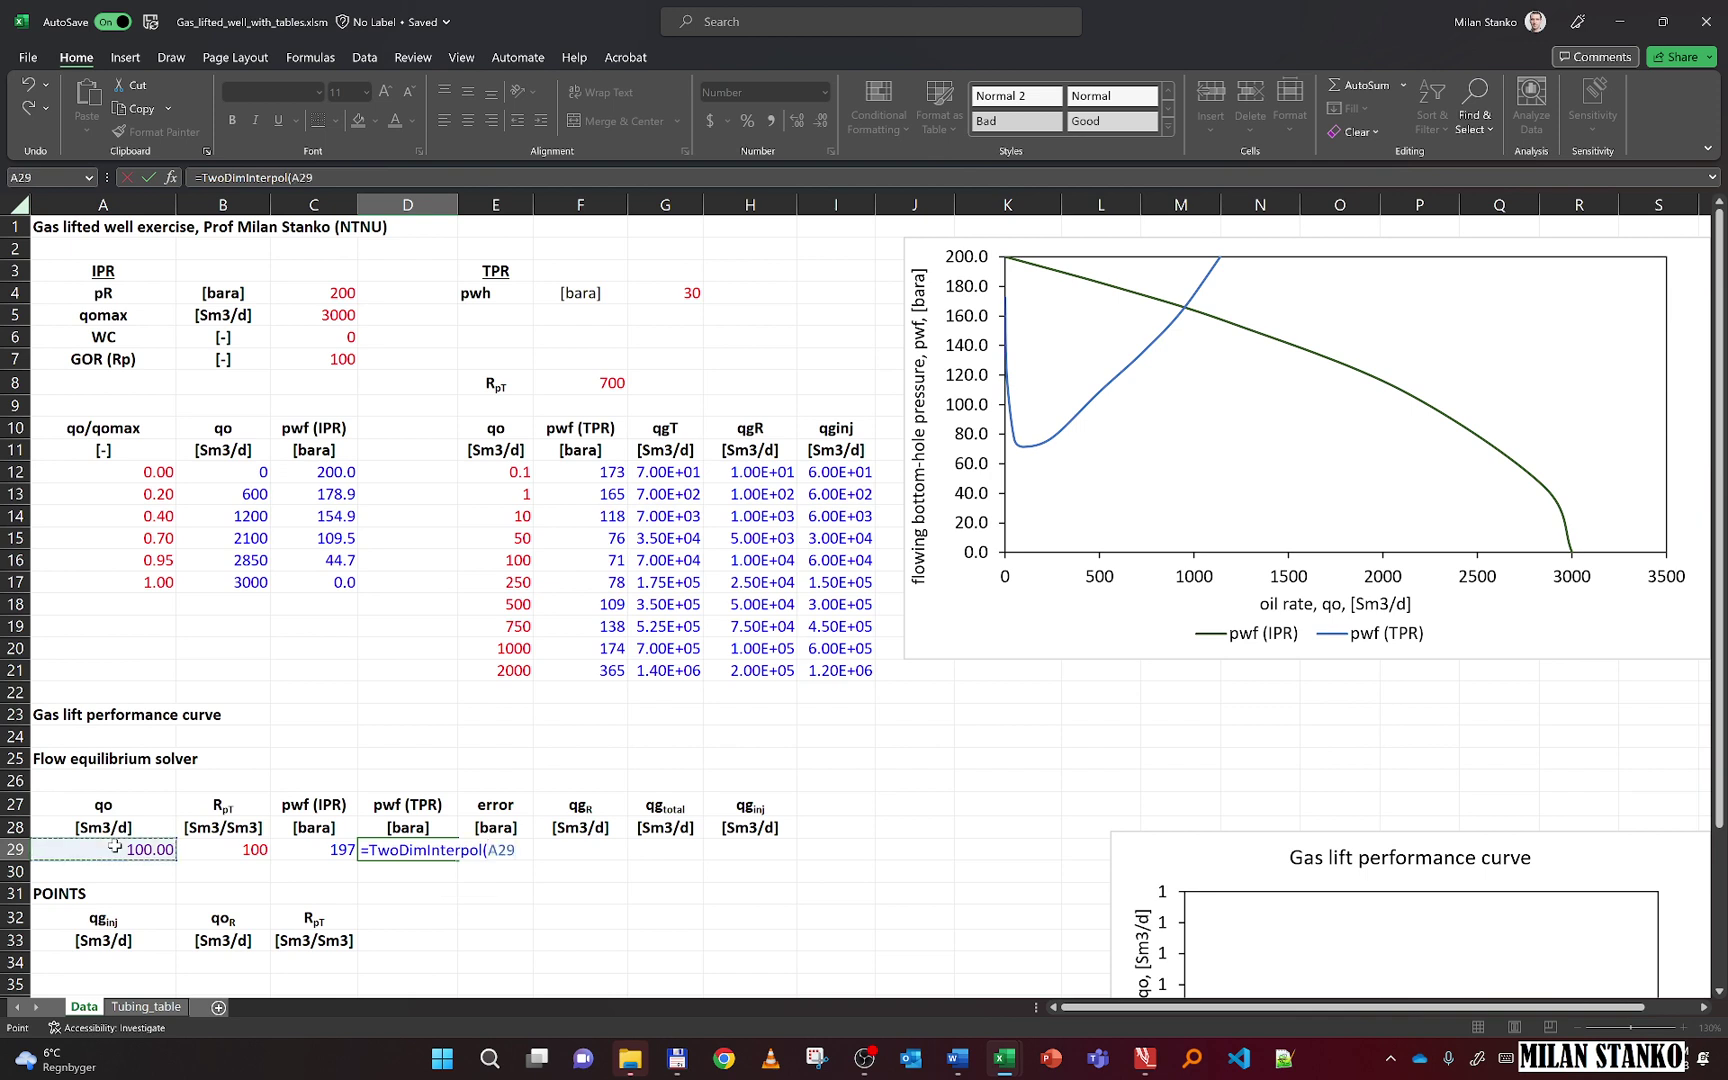
{"action": "type", "text": ","}
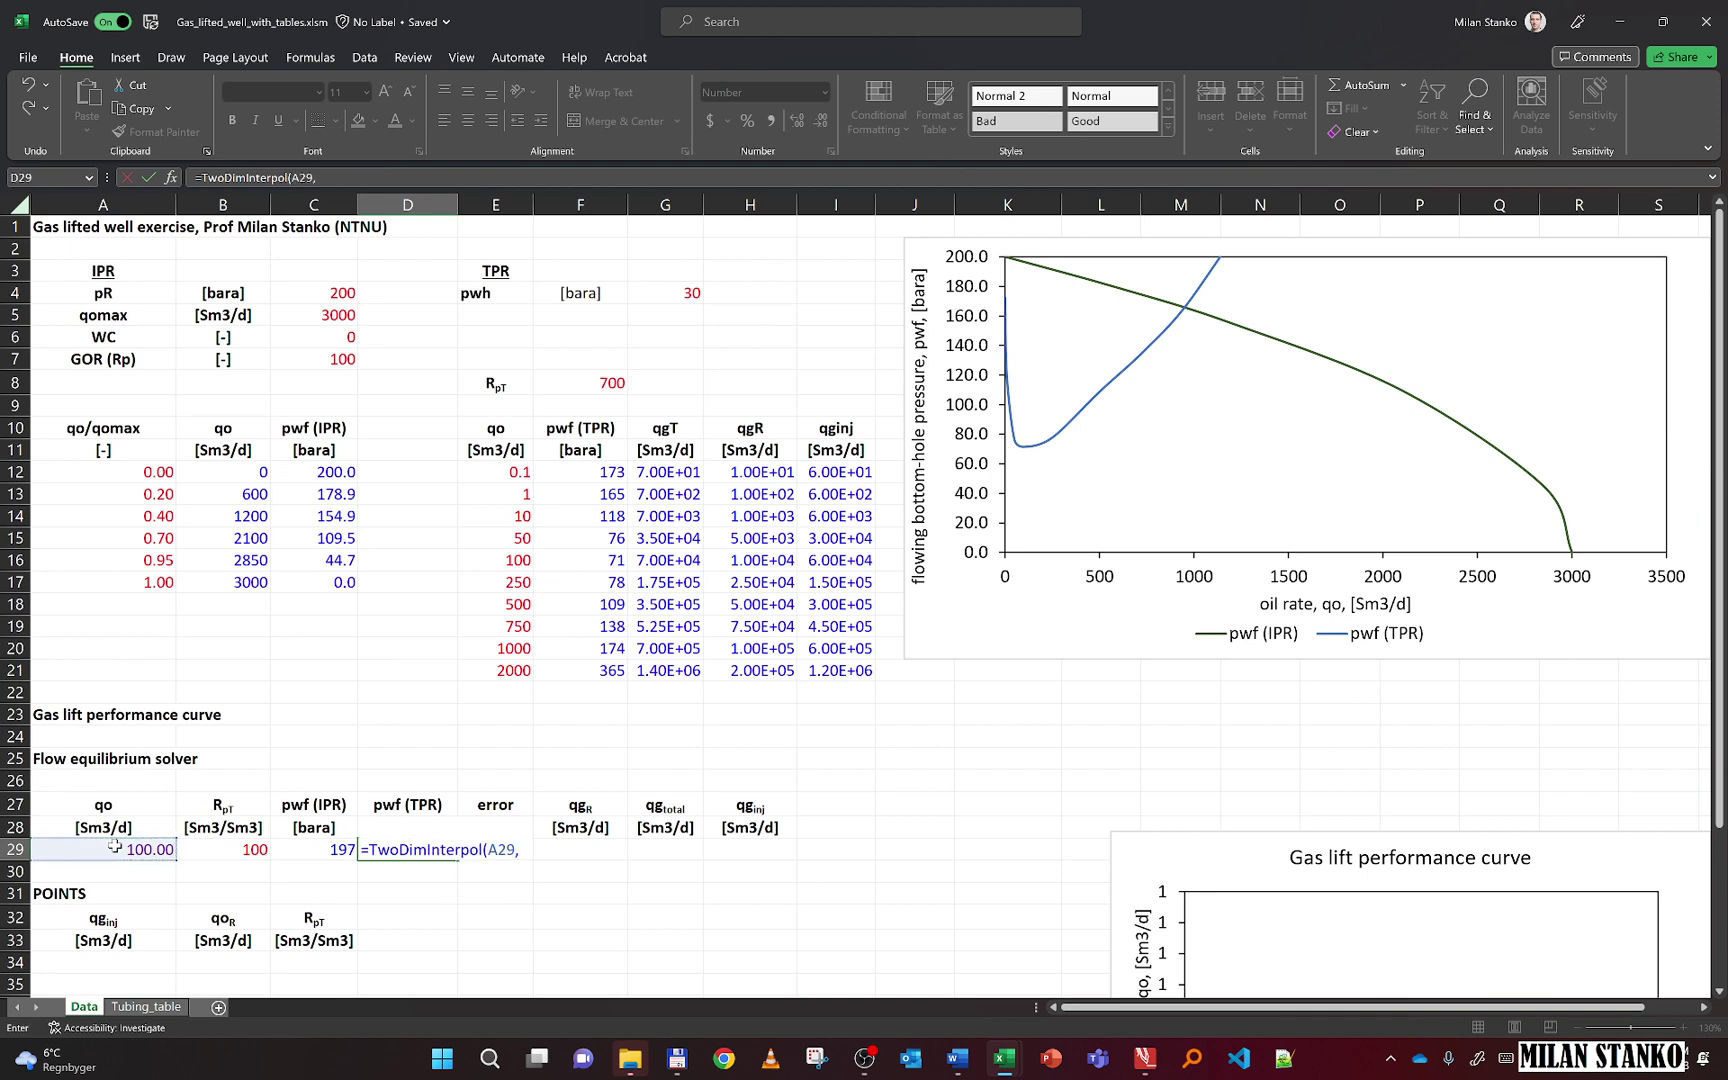
{"action": "left_click", "coordinate": [240, 848]}
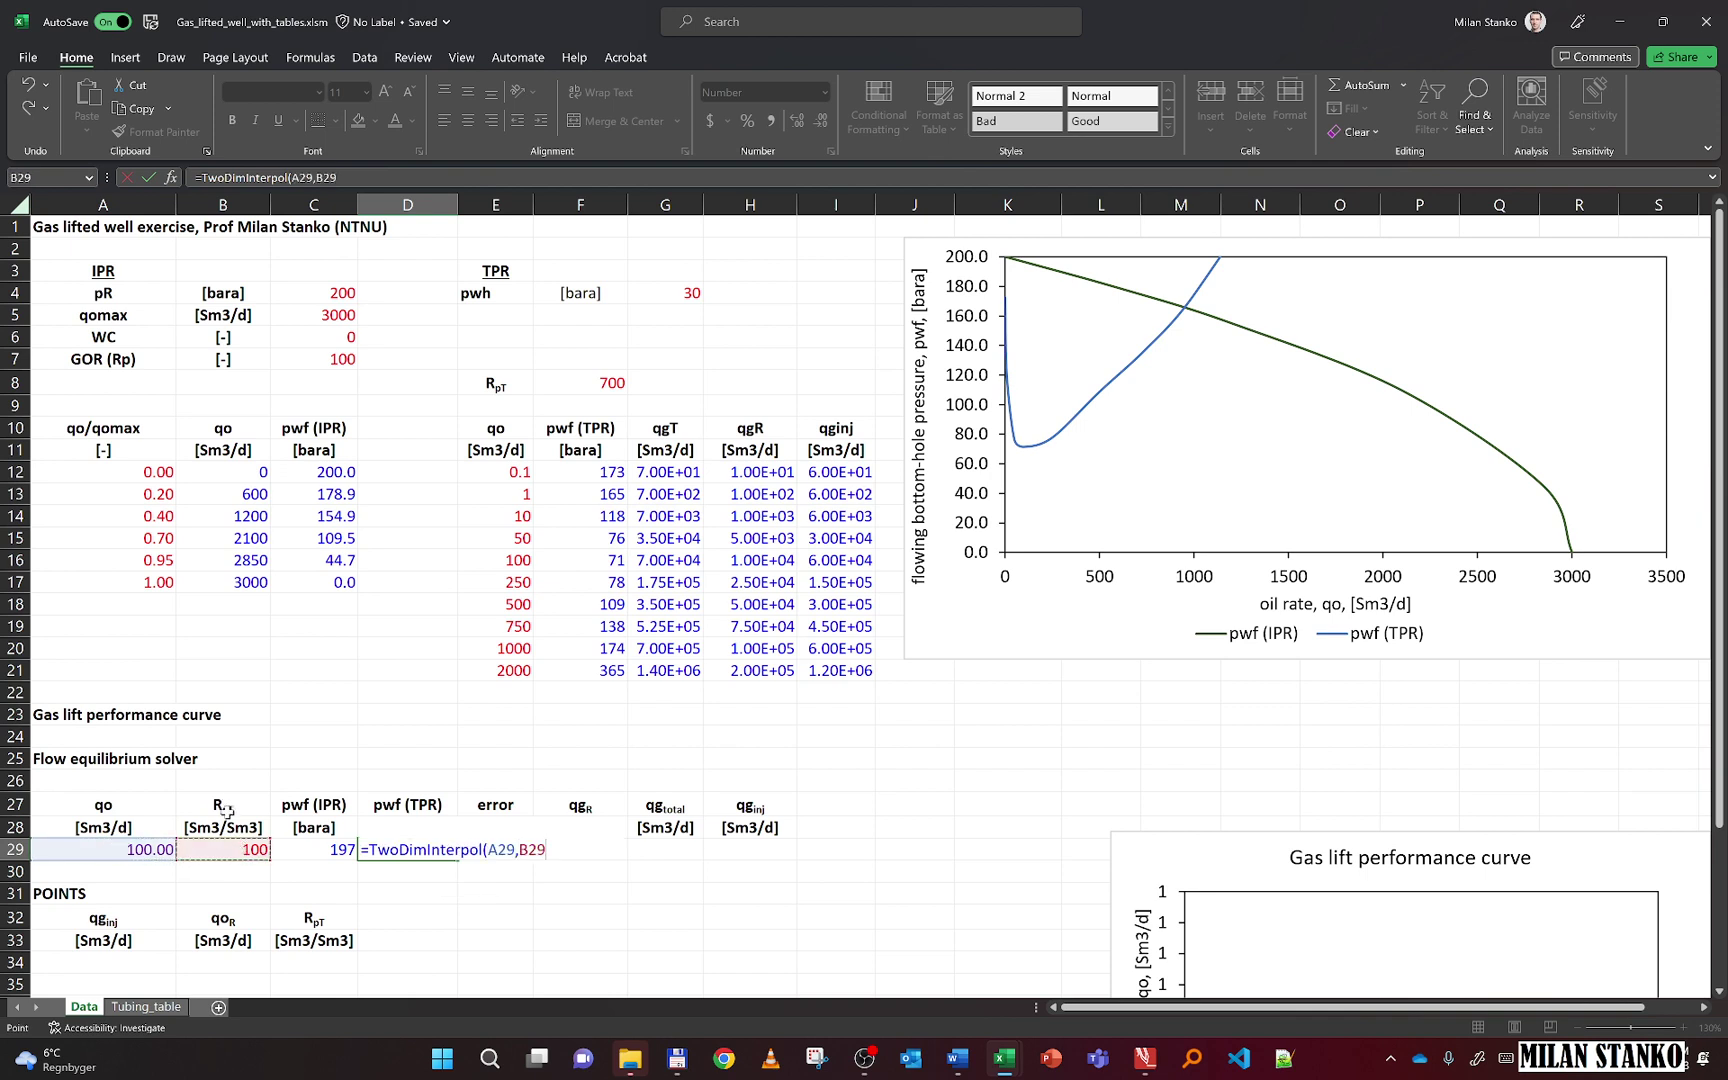
{"action": "type", "text": ",3,"}
Finish the D29 interpolation formula with the range A3:C62 of the Tubing_table sheet, followed by the arguments 1,1
{"action": "left_click", "coordinate": [145, 1006]}
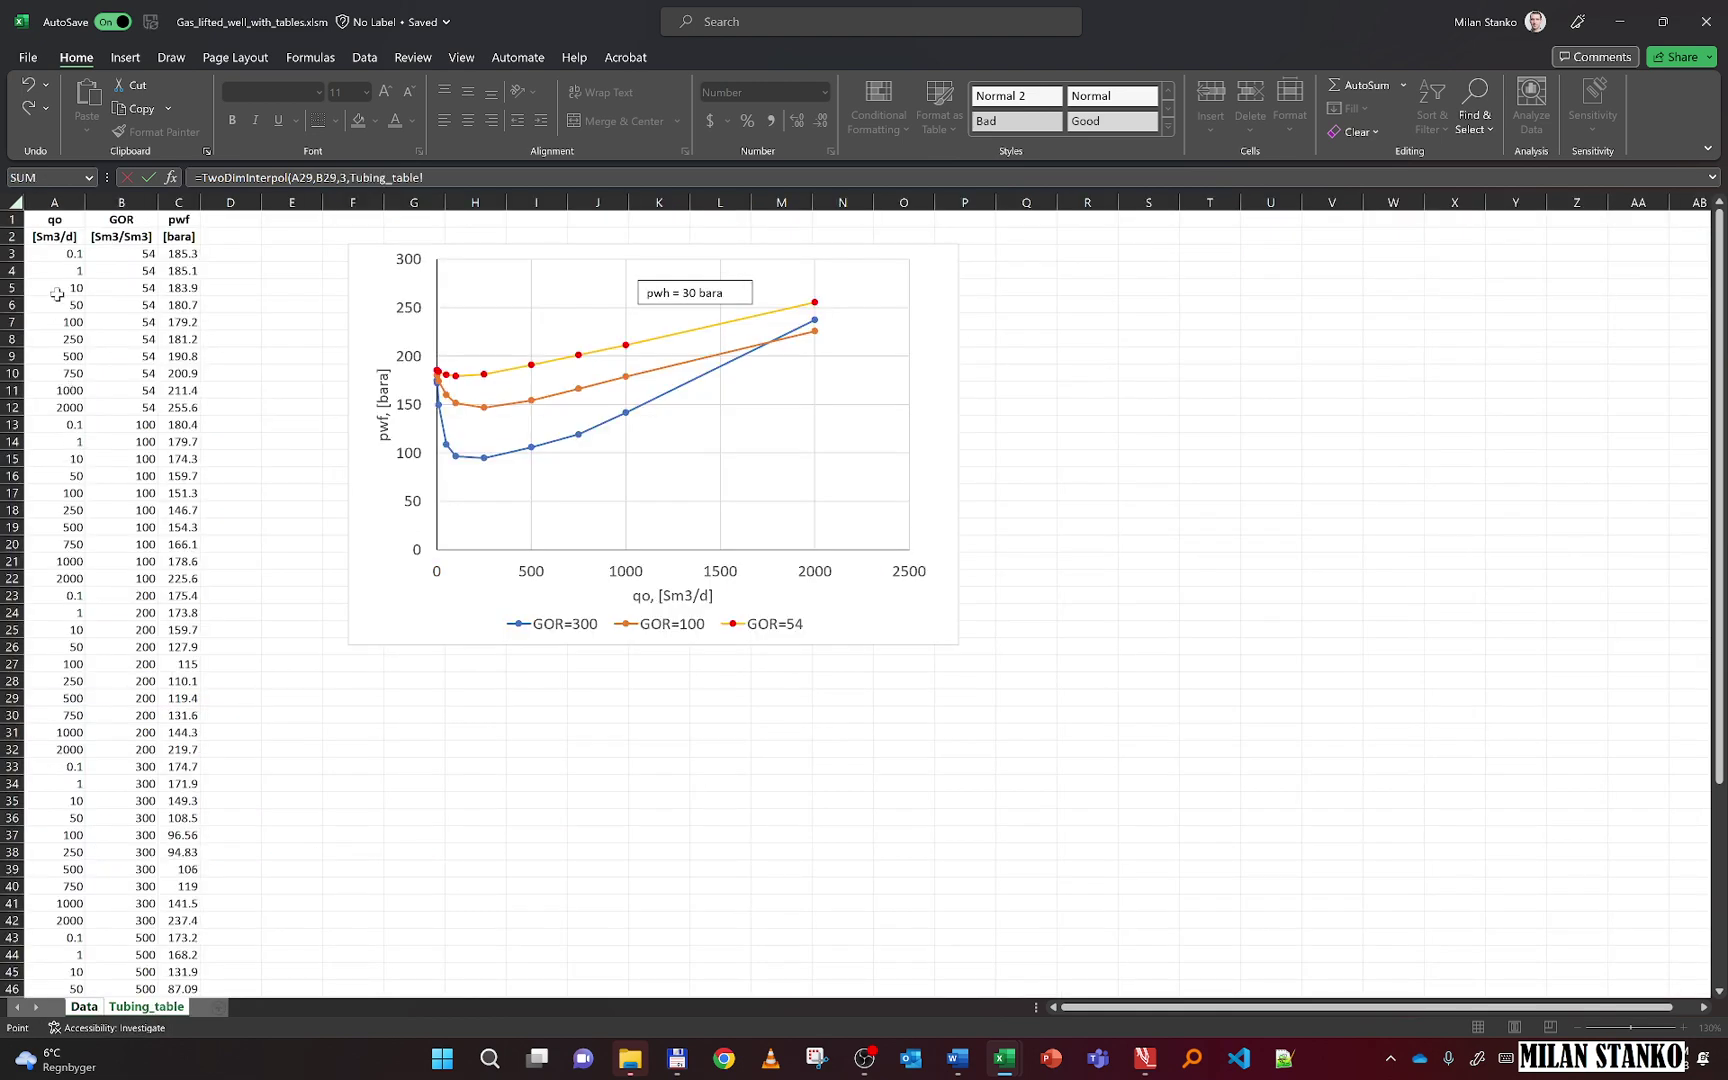
{"action": "left_click_drag", "start_coordinate": [64, 254], "coordinate": [197, 253]}
{"action": "key", "text": "ctrl+shift+Down"}
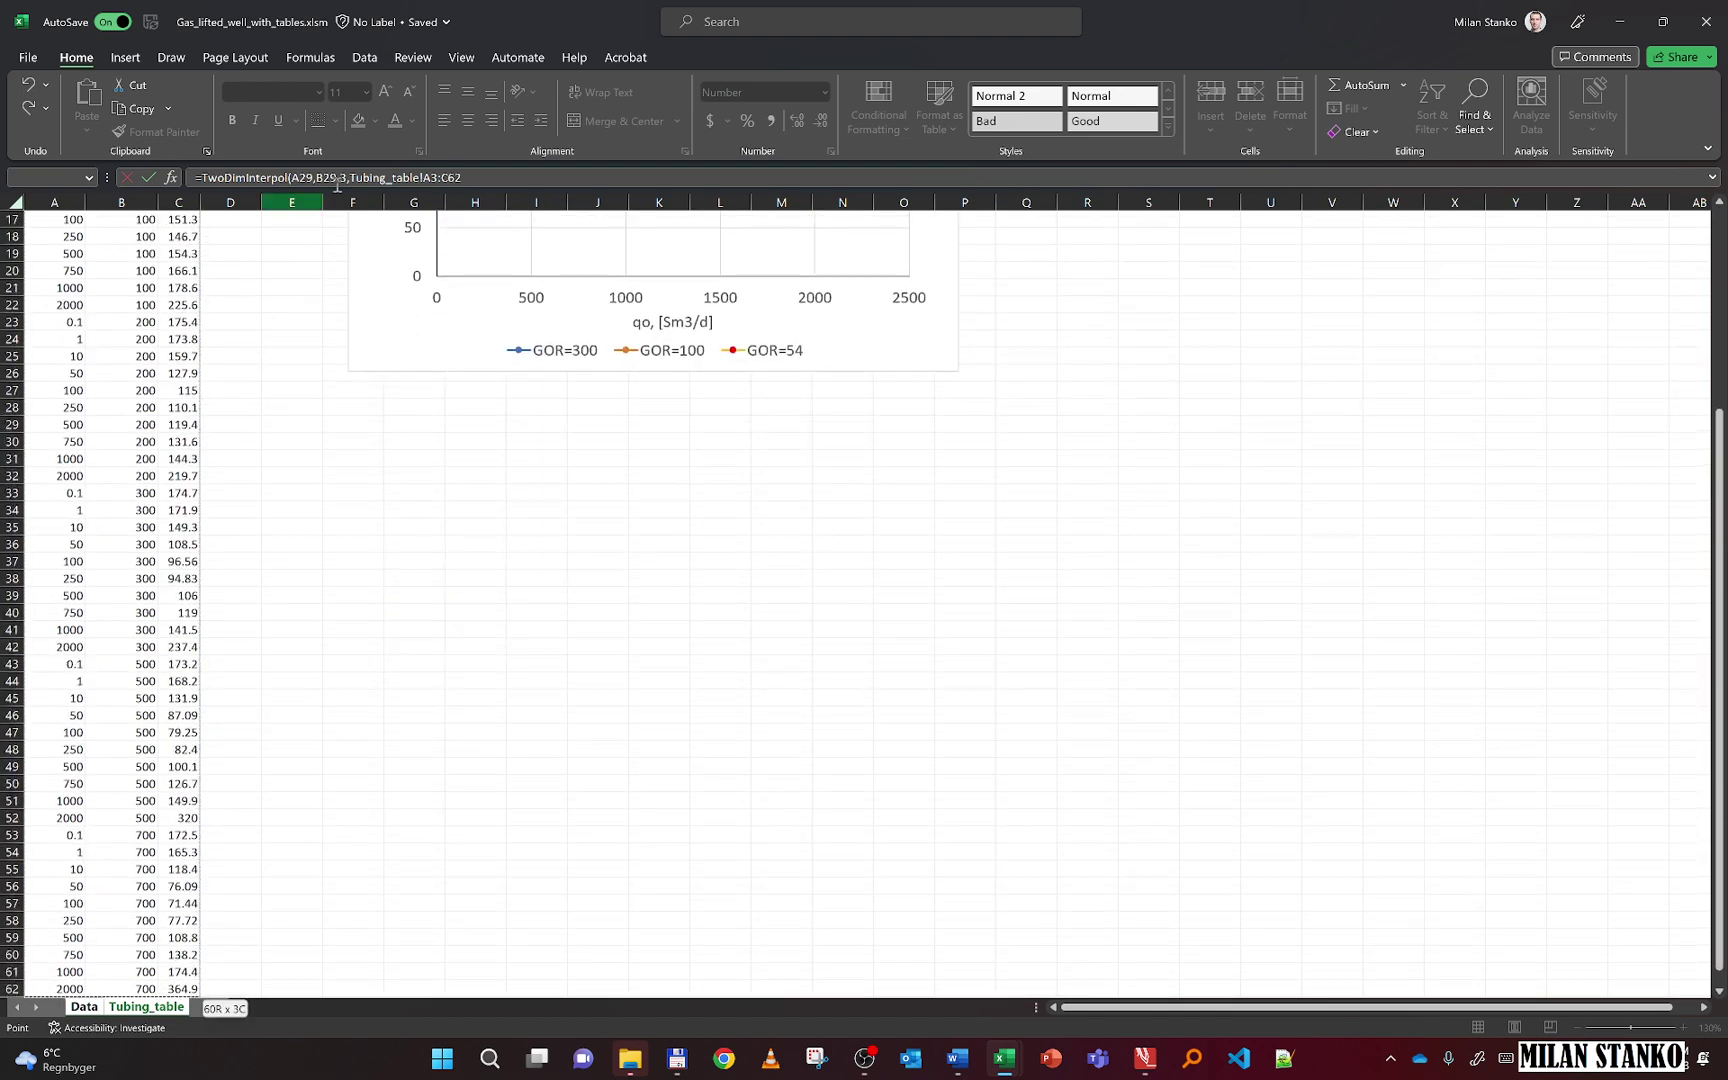
{"action": "left_click", "coordinate": [471, 178]}
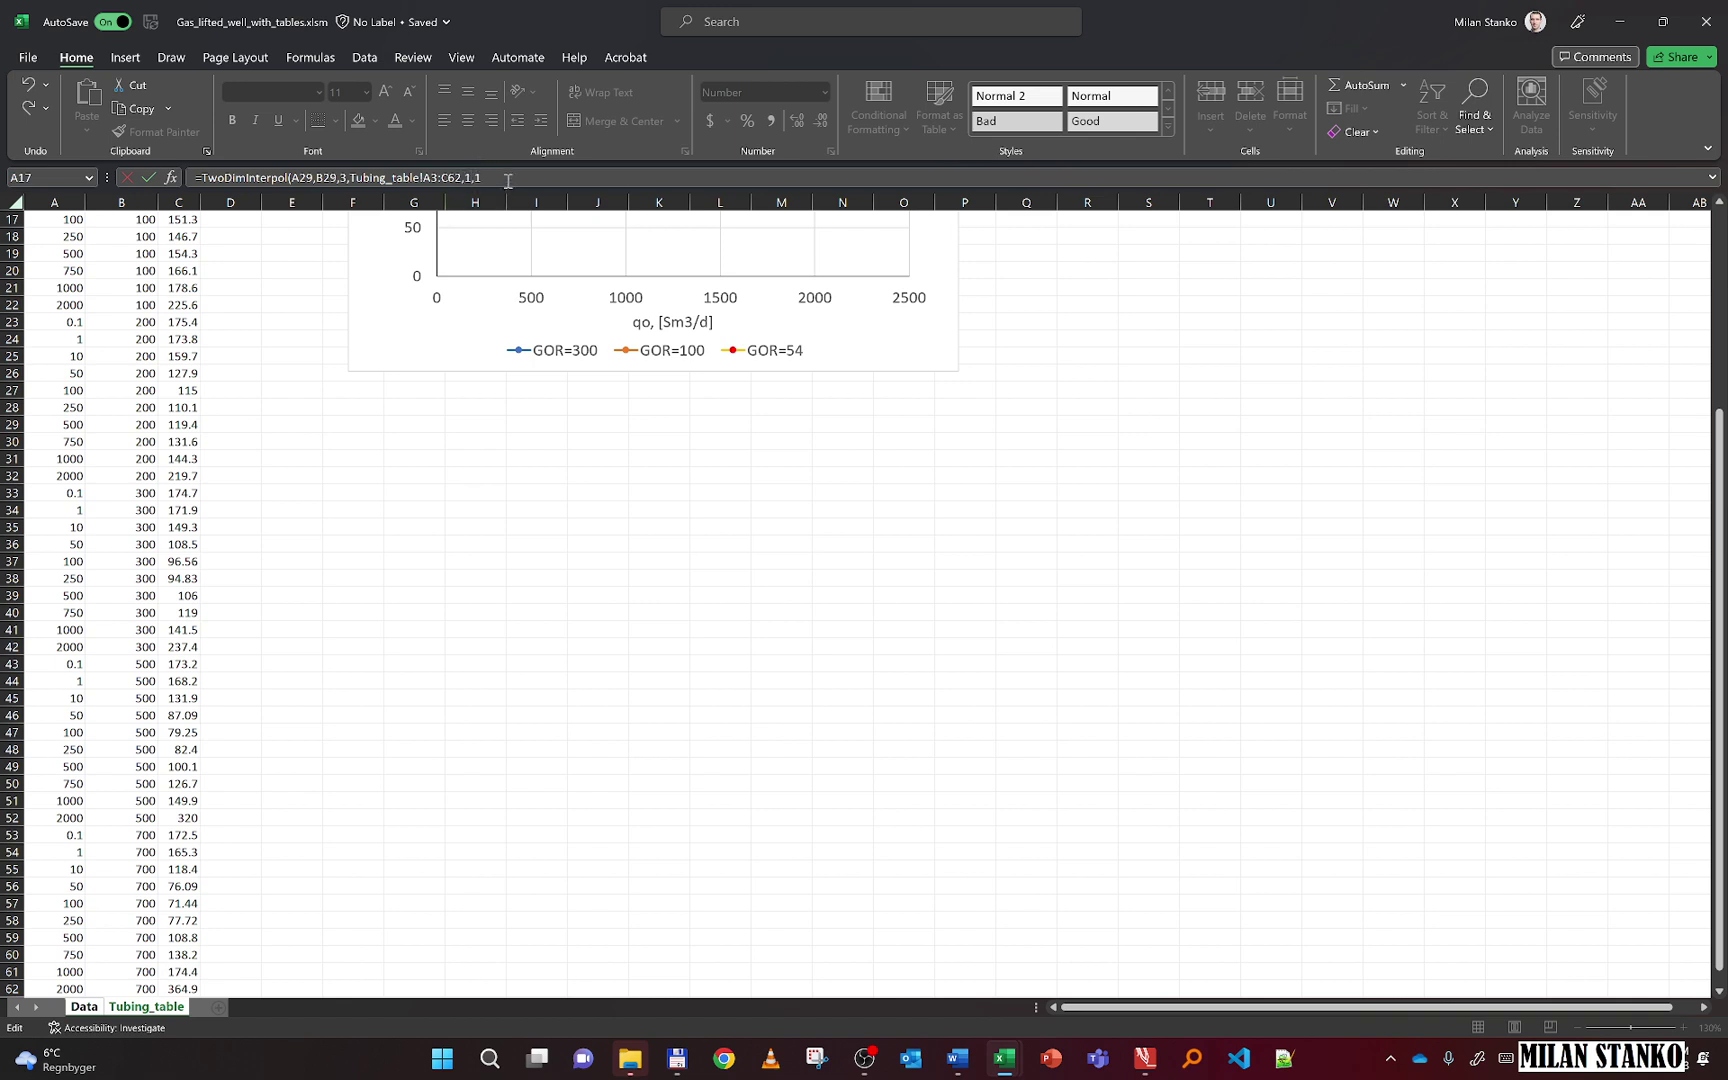
{"action": "key", "text": "Return"}
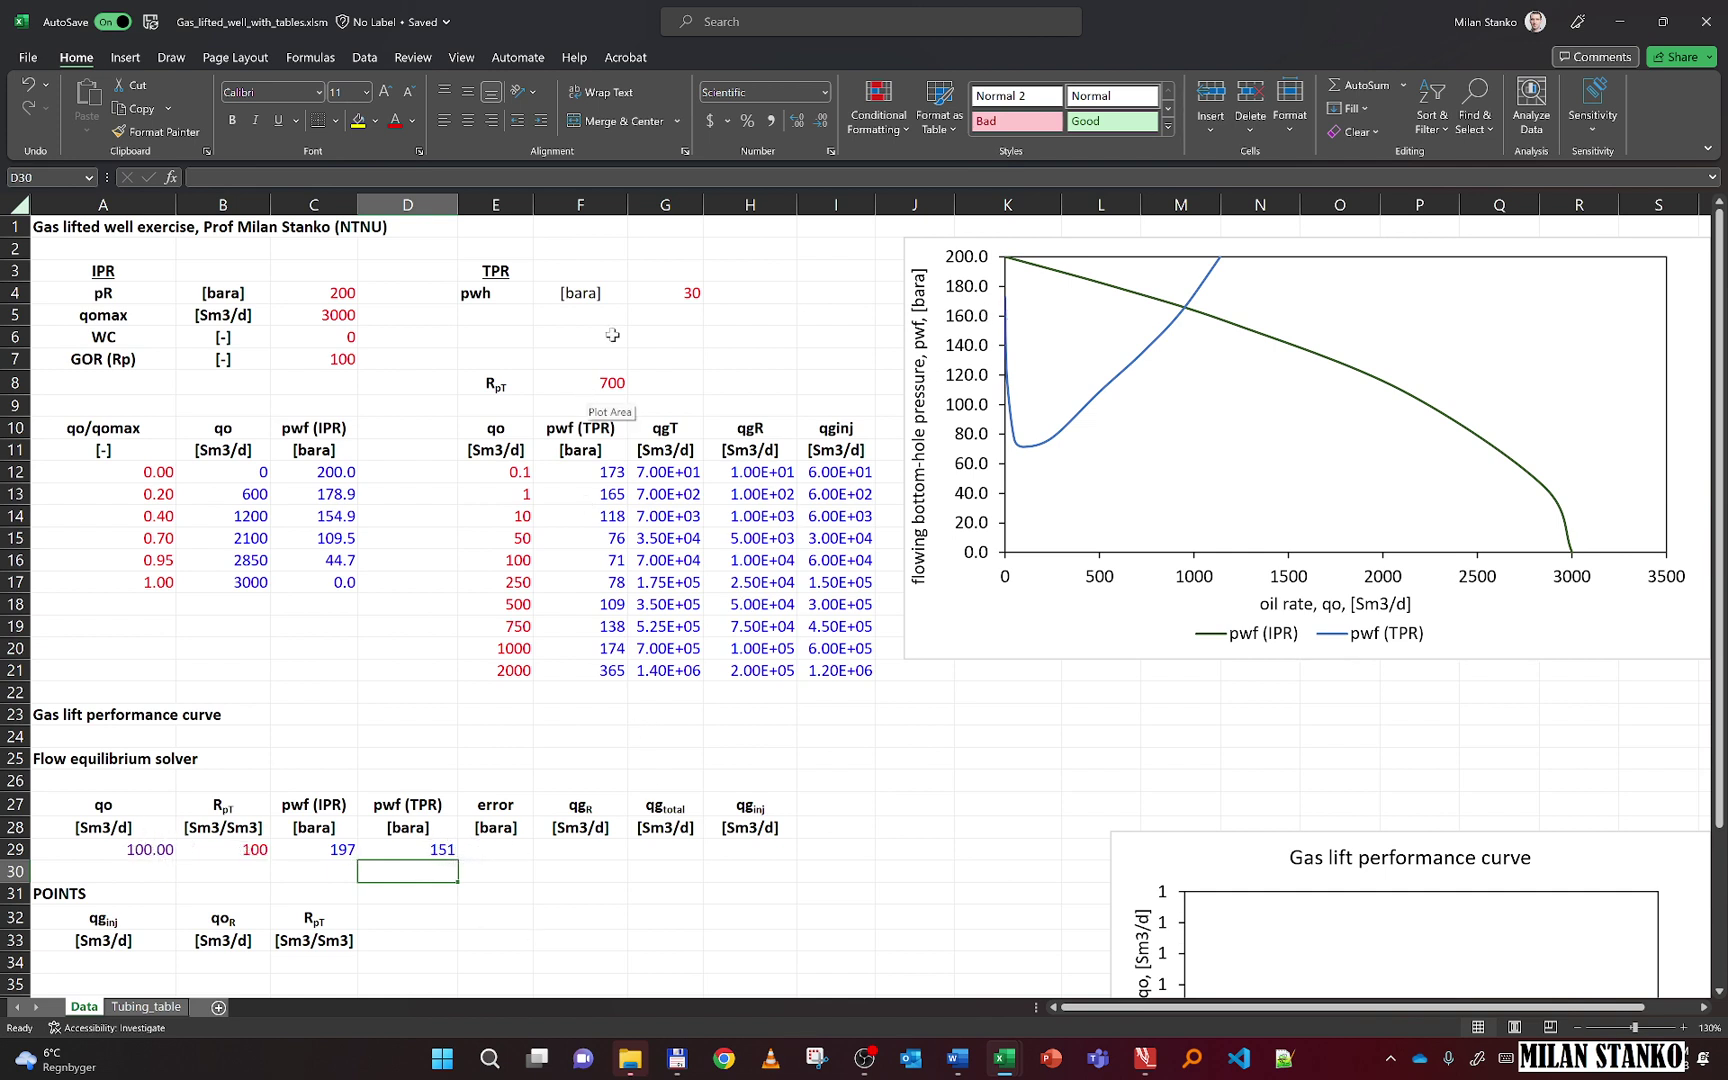
Set the RpT in F8 to 100 to match the solver row
{"action": "left_click", "coordinate": [601, 383]}
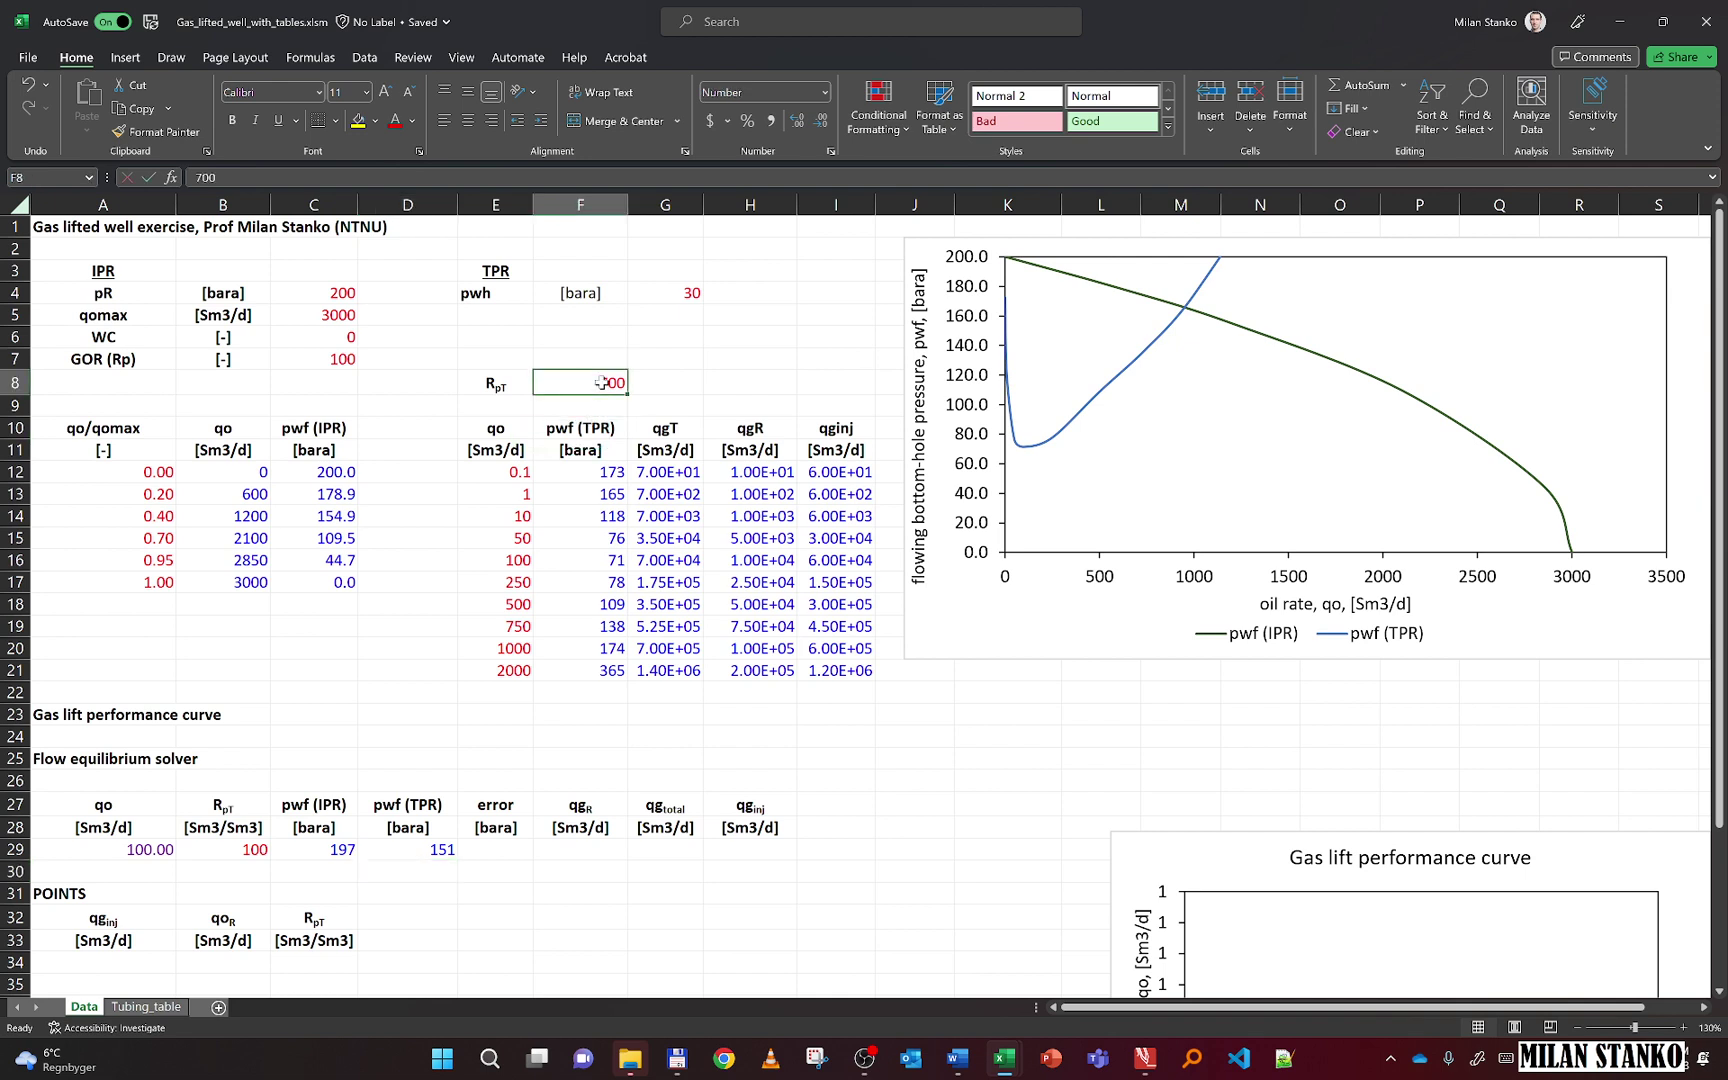
{"action": "type", "text": "100"}
{"action": "key", "text": "Return"}
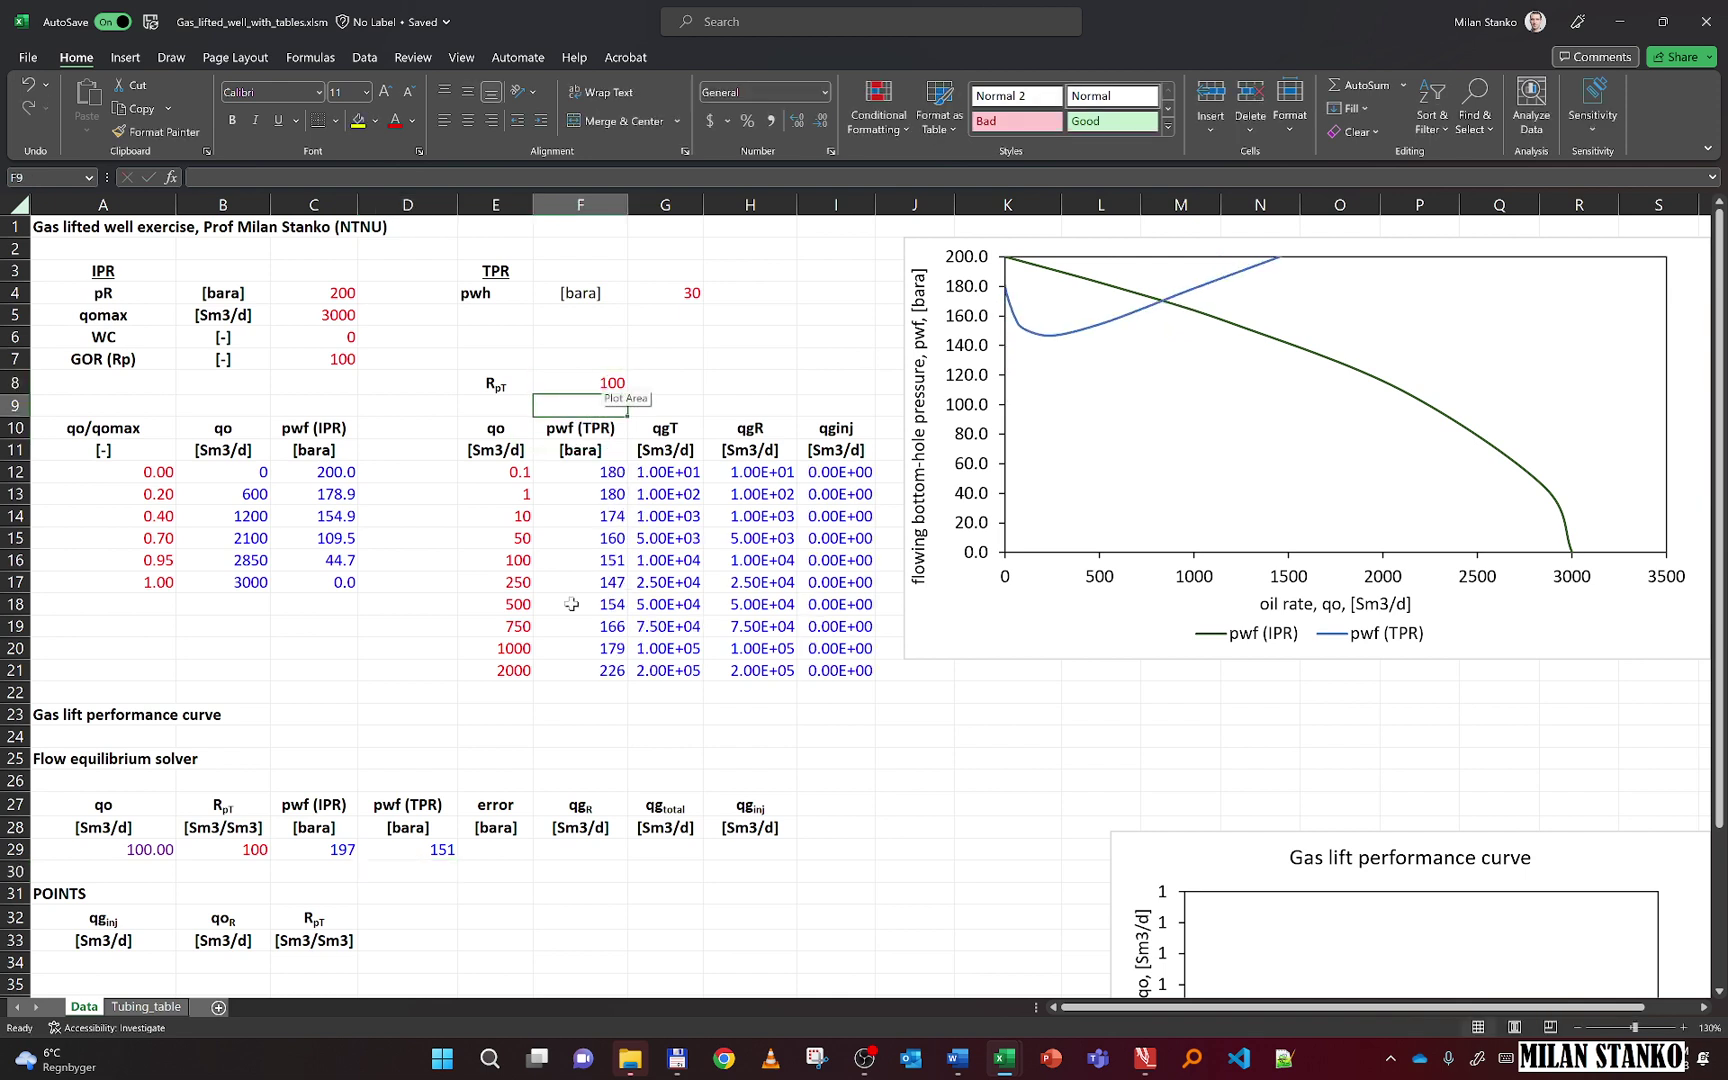
Calculate the solver's error in E29 as the TPR pressure minus the IPR pressure, =D29-C29
{"action": "left_click", "coordinate": [489, 852]}
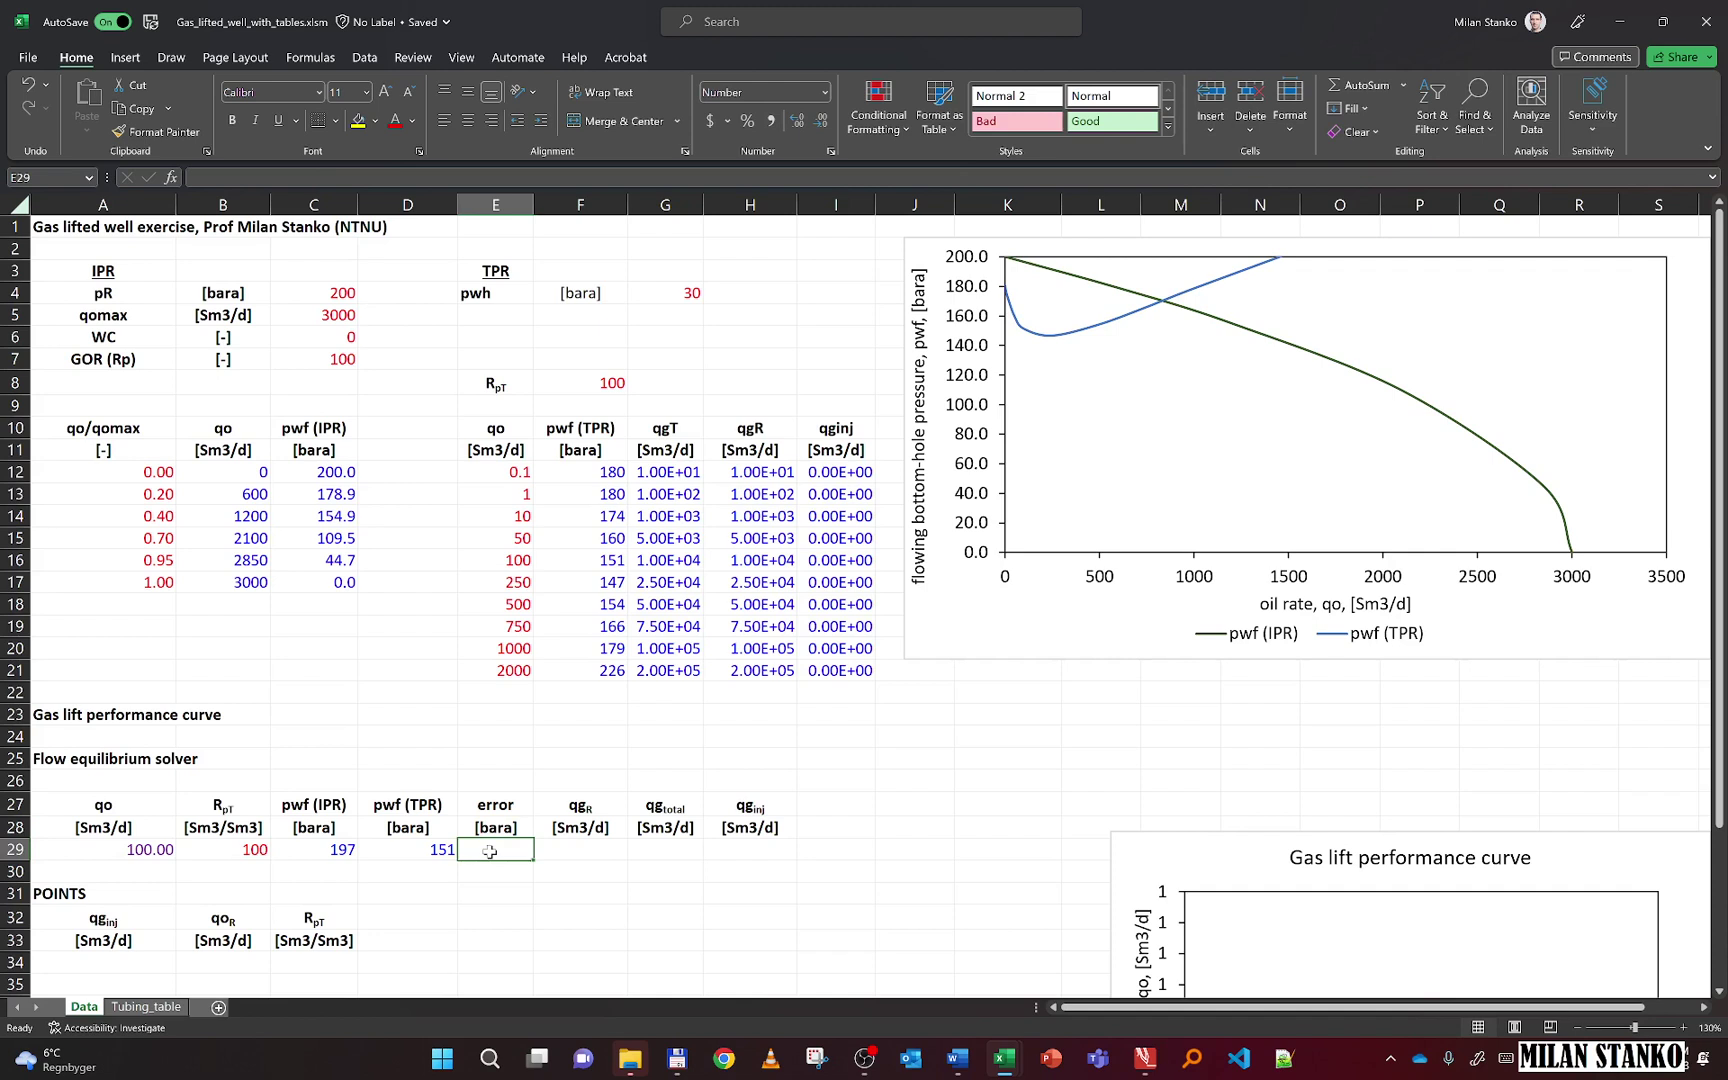
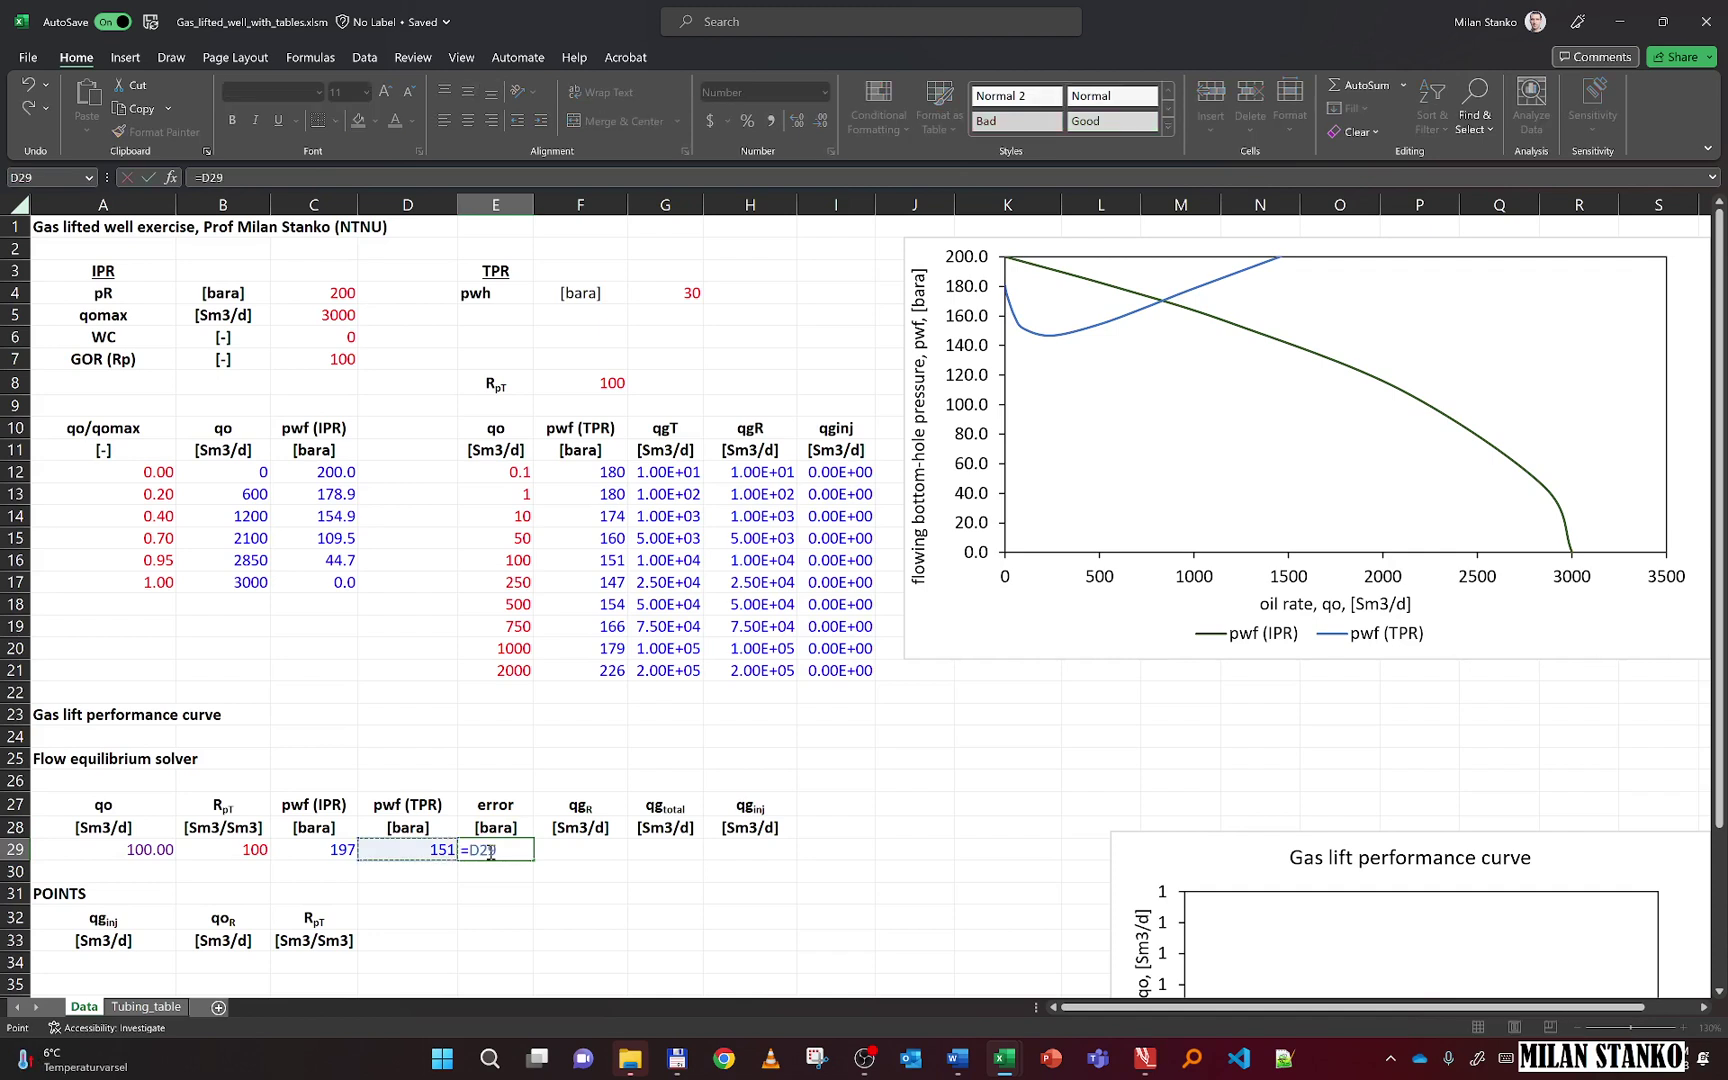
{"action": "type", "text": "-"}
{"action": "key", "text": "Left"}
{"action": "key", "text": "Left"}
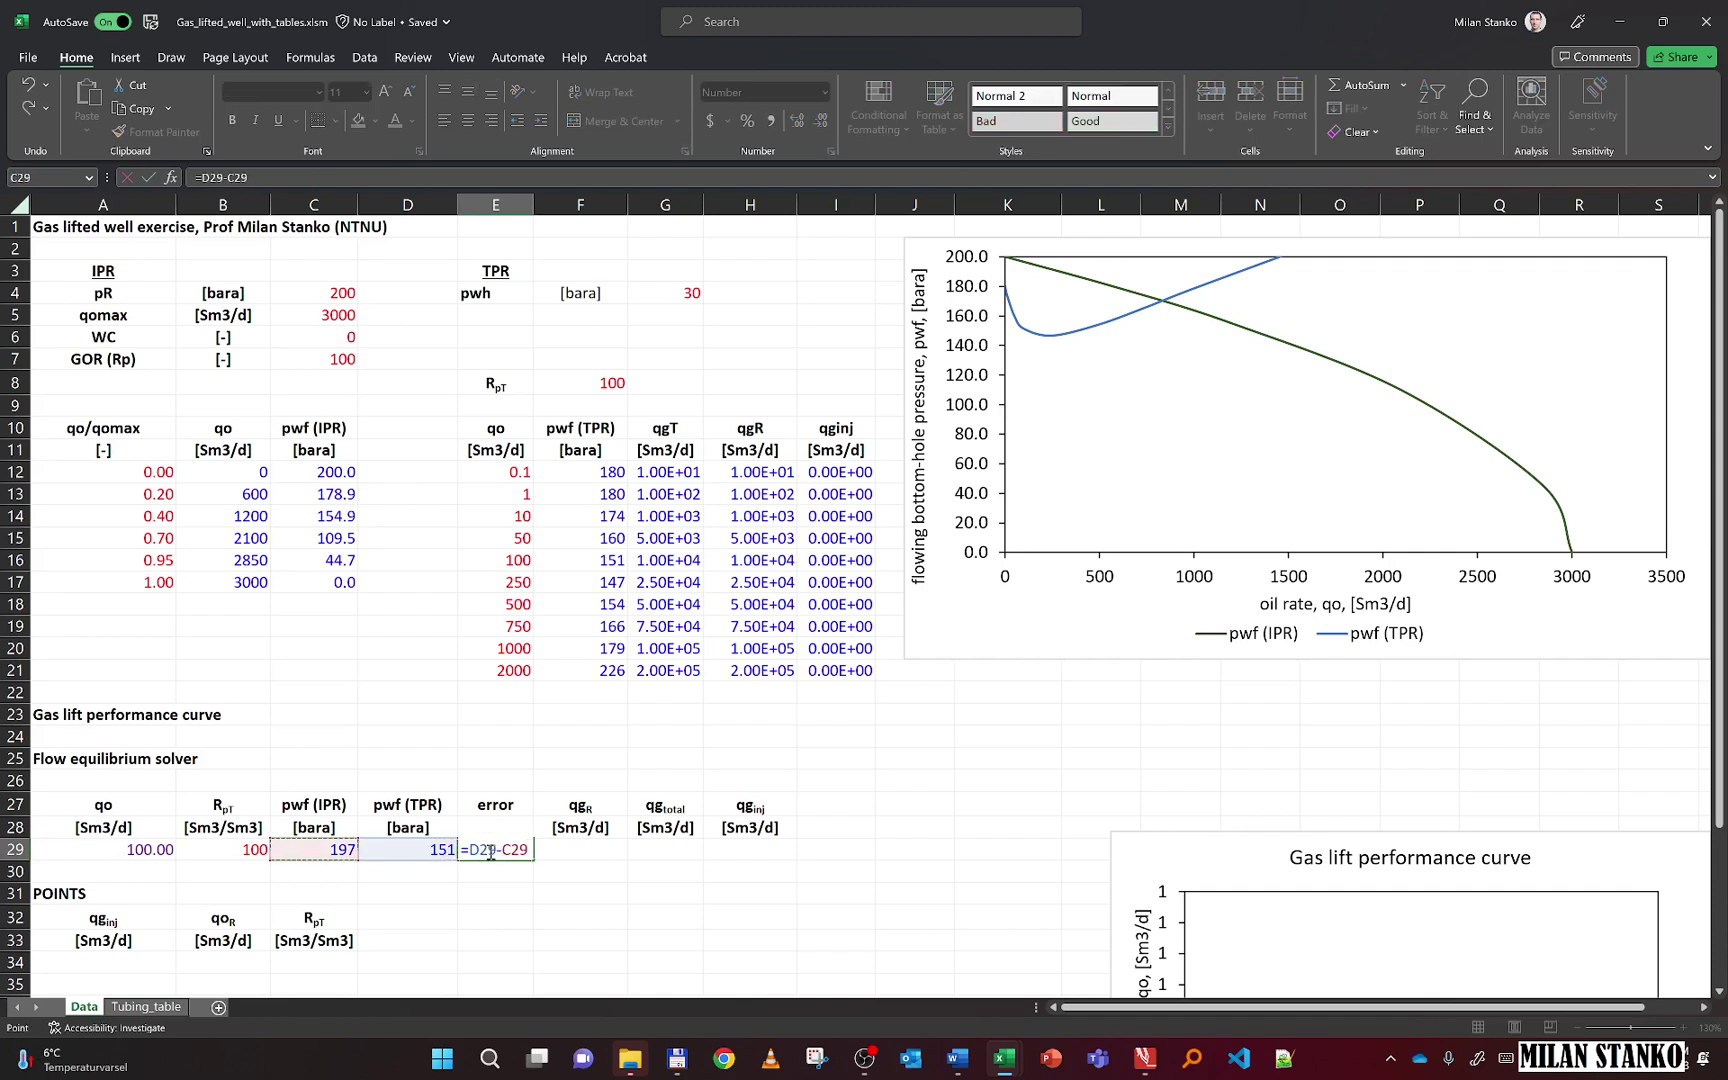
{"action": "key", "text": "Return"}
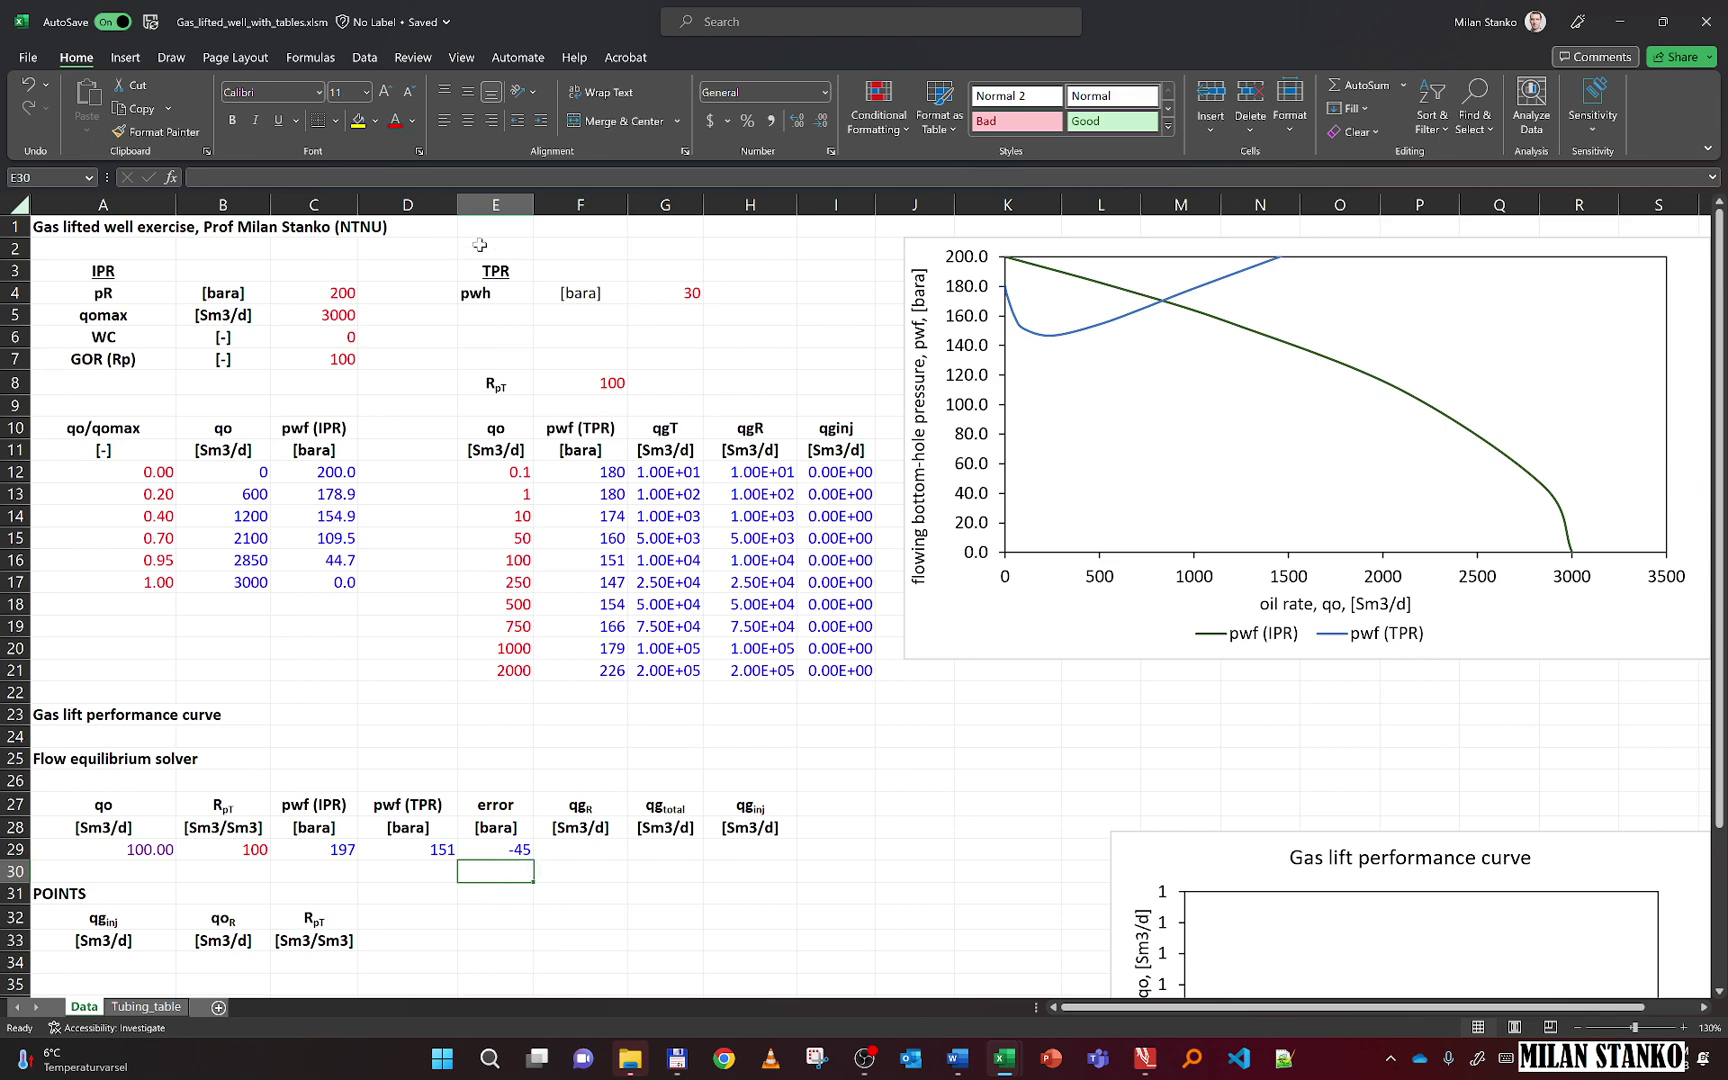
Run Goal Seek to bring the error in E29 to 0 by changing the oil rate in A29, and keep the solution
{"action": "left_click", "coordinate": [364, 57]}
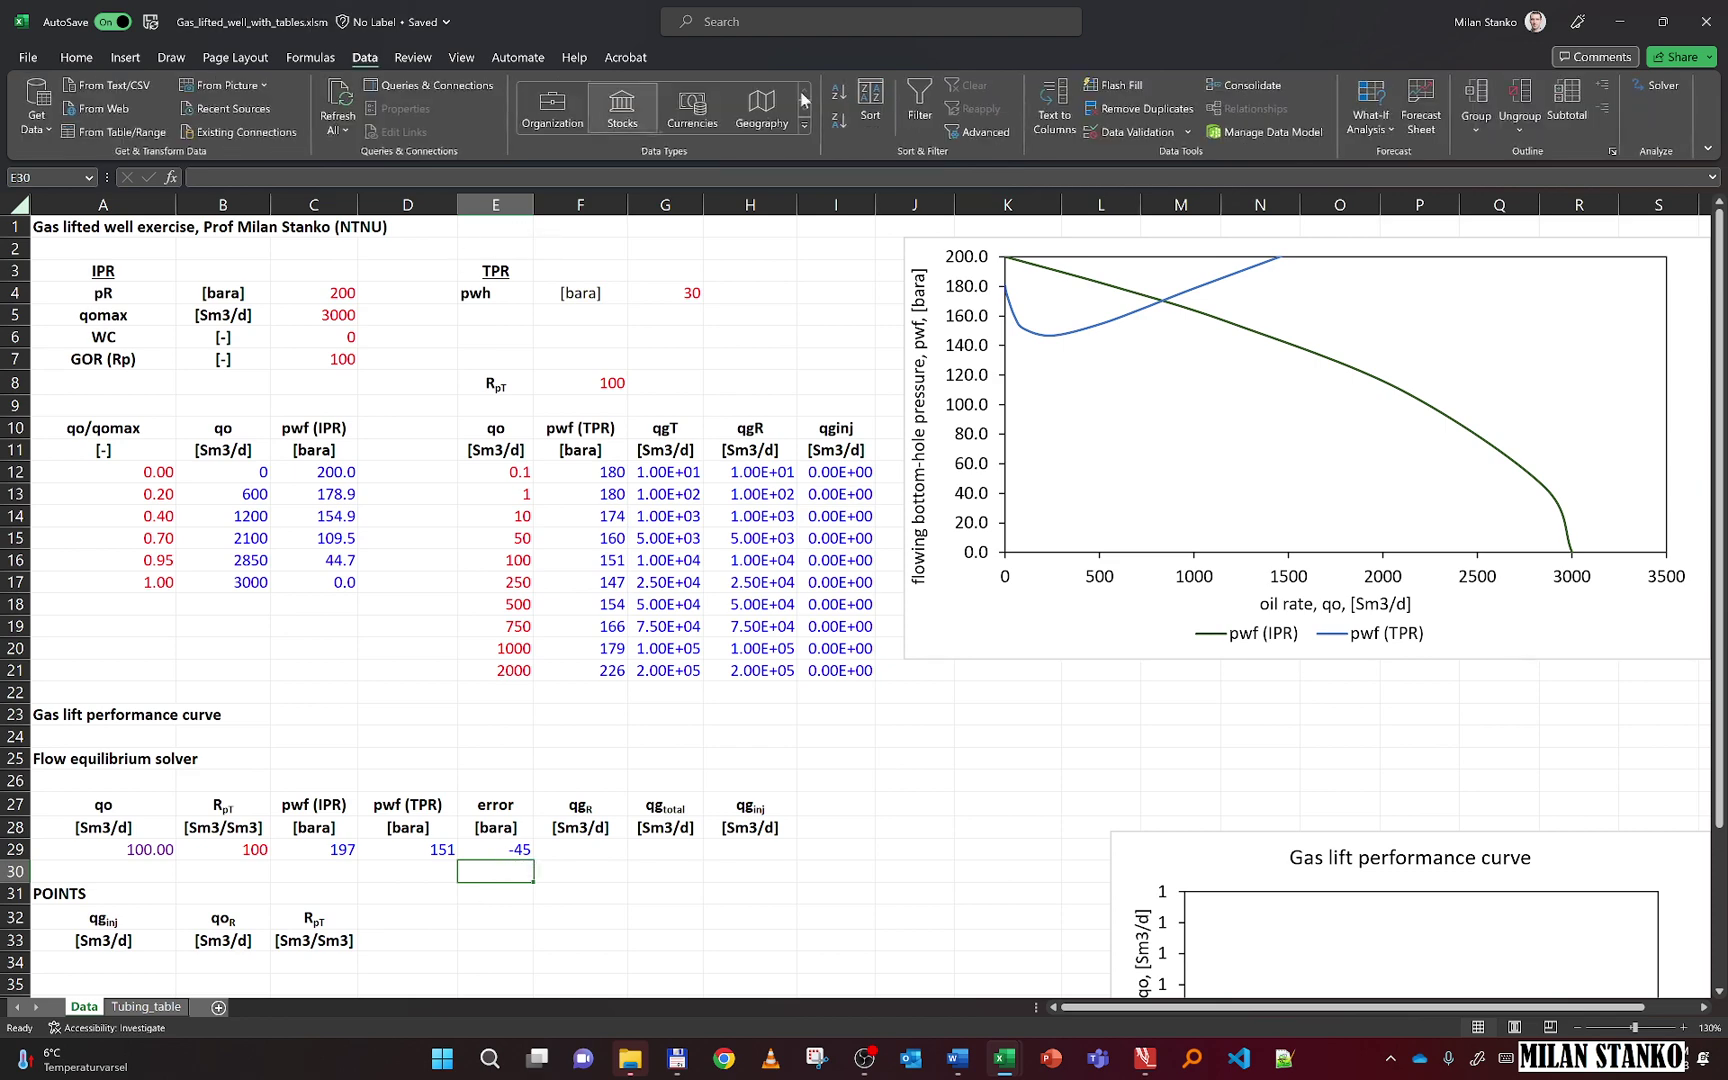
{"action": "left_click", "coordinate": [1367, 128]}
{"action": "left_click", "coordinate": [1381, 186]}
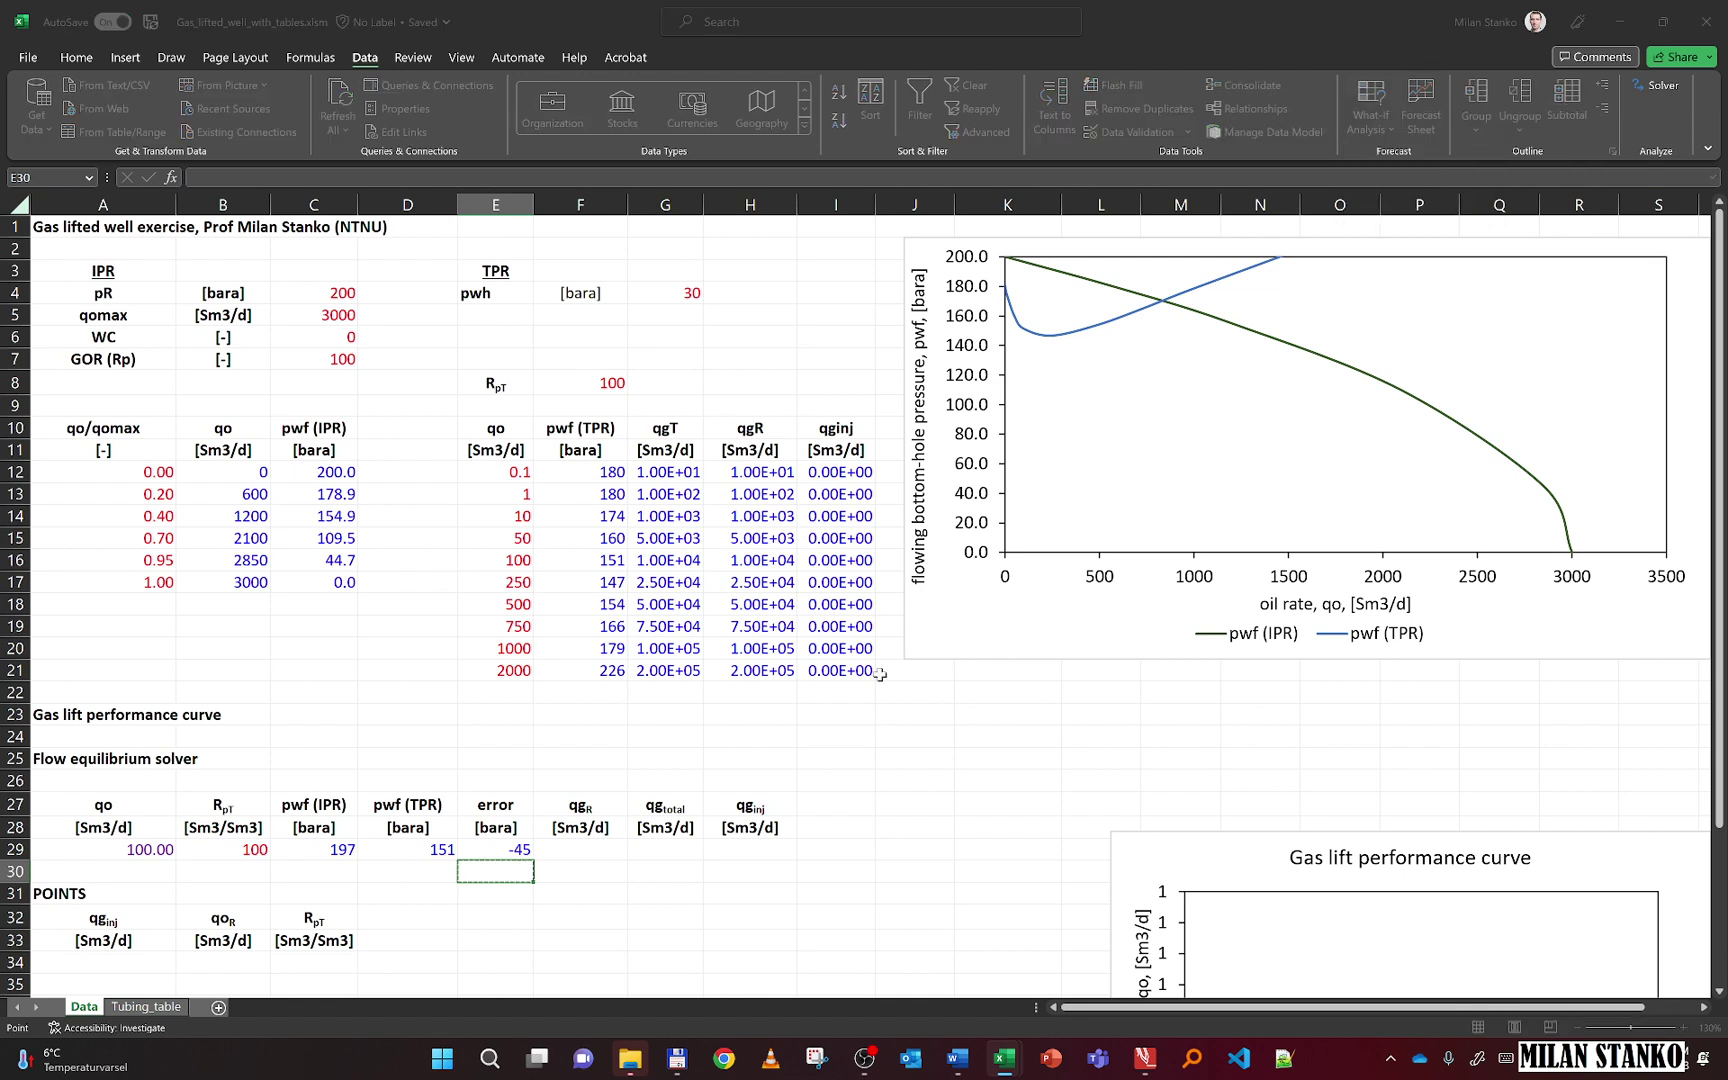
{"action": "left_click", "coordinate": [484, 850]}
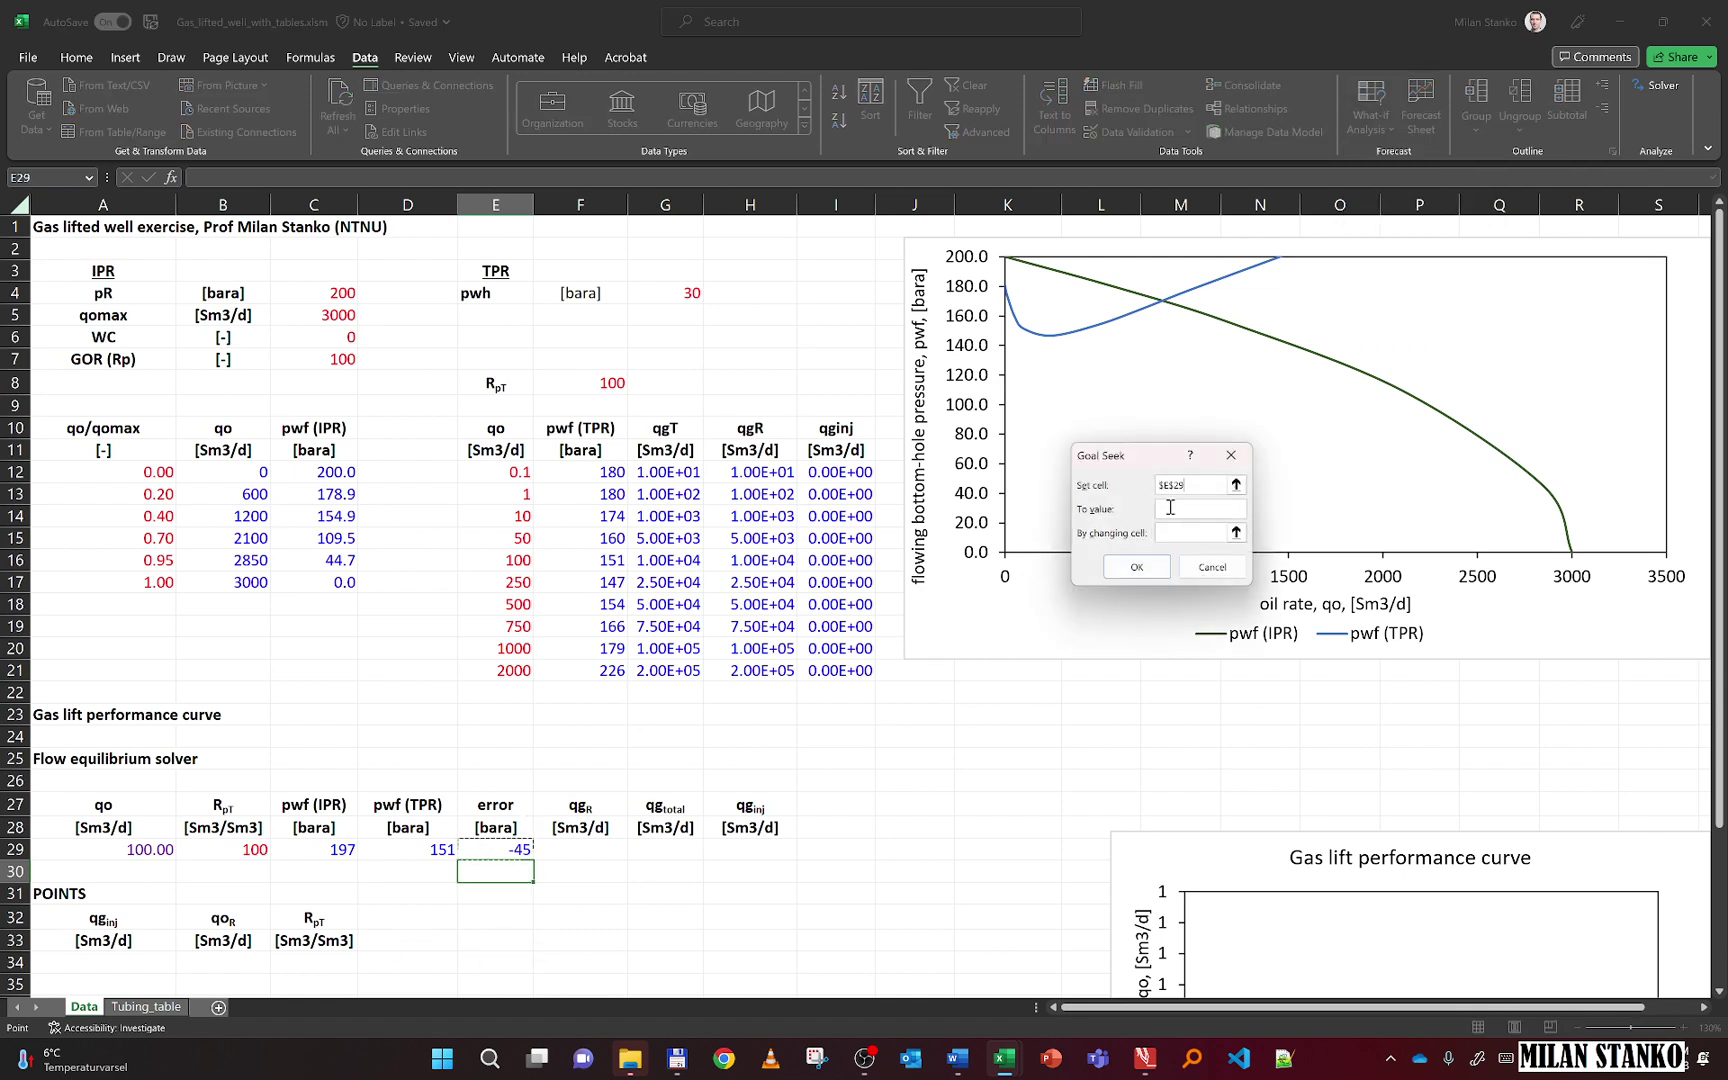
{"action": "left_click", "coordinate": [1192, 532]}
{"action": "left_click", "coordinate": [146, 849]}
{"action": "left_click", "coordinate": [1136, 568]}
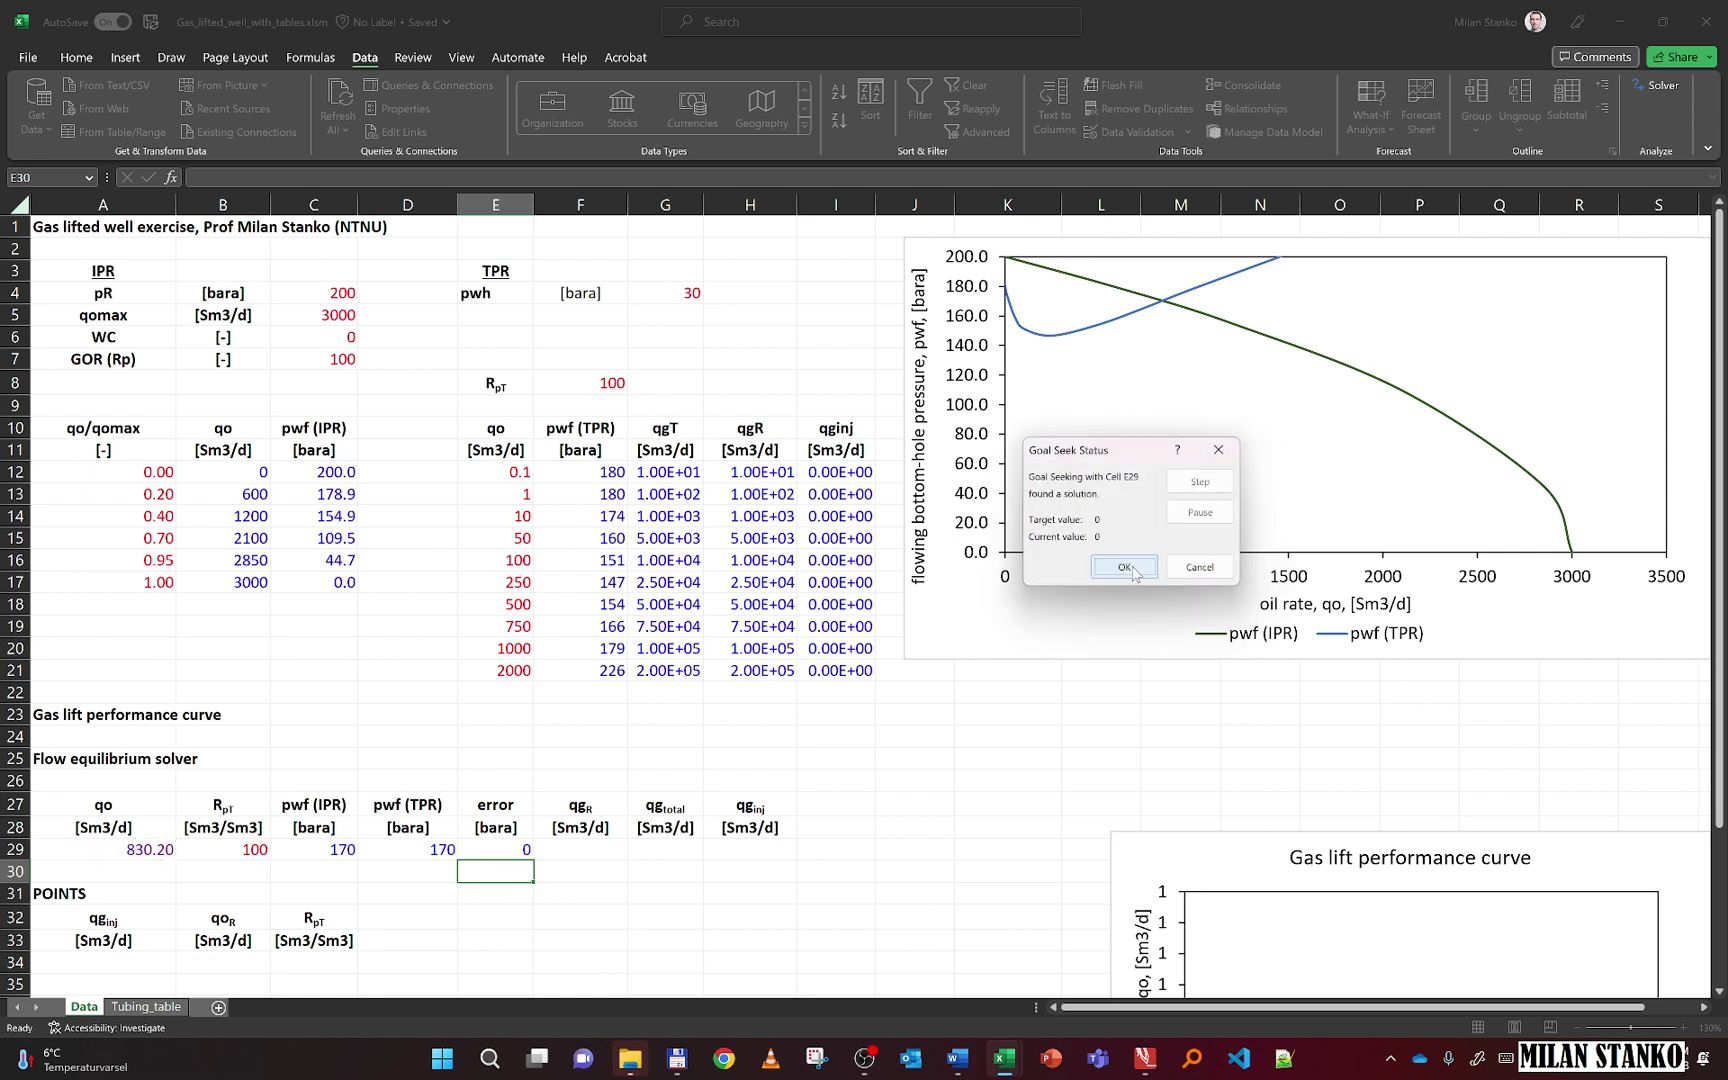
{"action": "left_click", "coordinate": [1124, 567]}
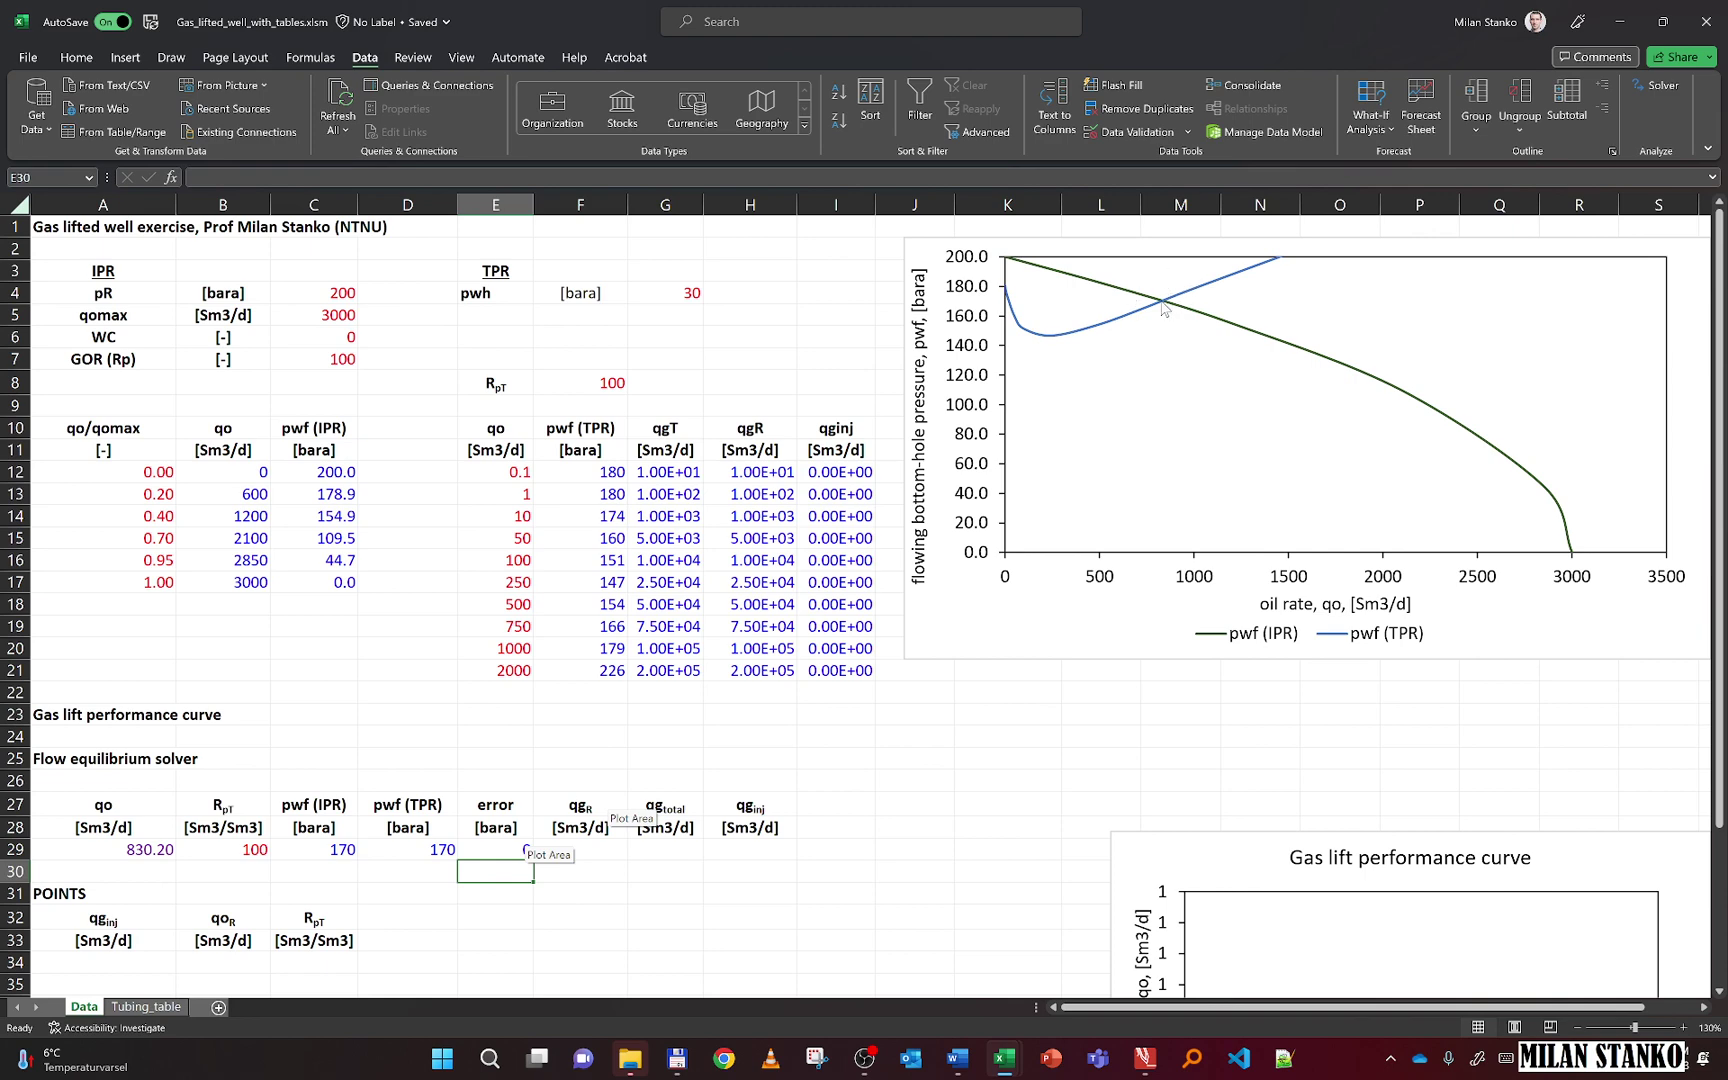
Calculate the reservoir gas rate qgR in F29 as the oil rate times the GOR, =A29*C7
{"action": "scroll", "coordinate": [599, 808], "scroll_direction": "down", "scroll_amount": 1}
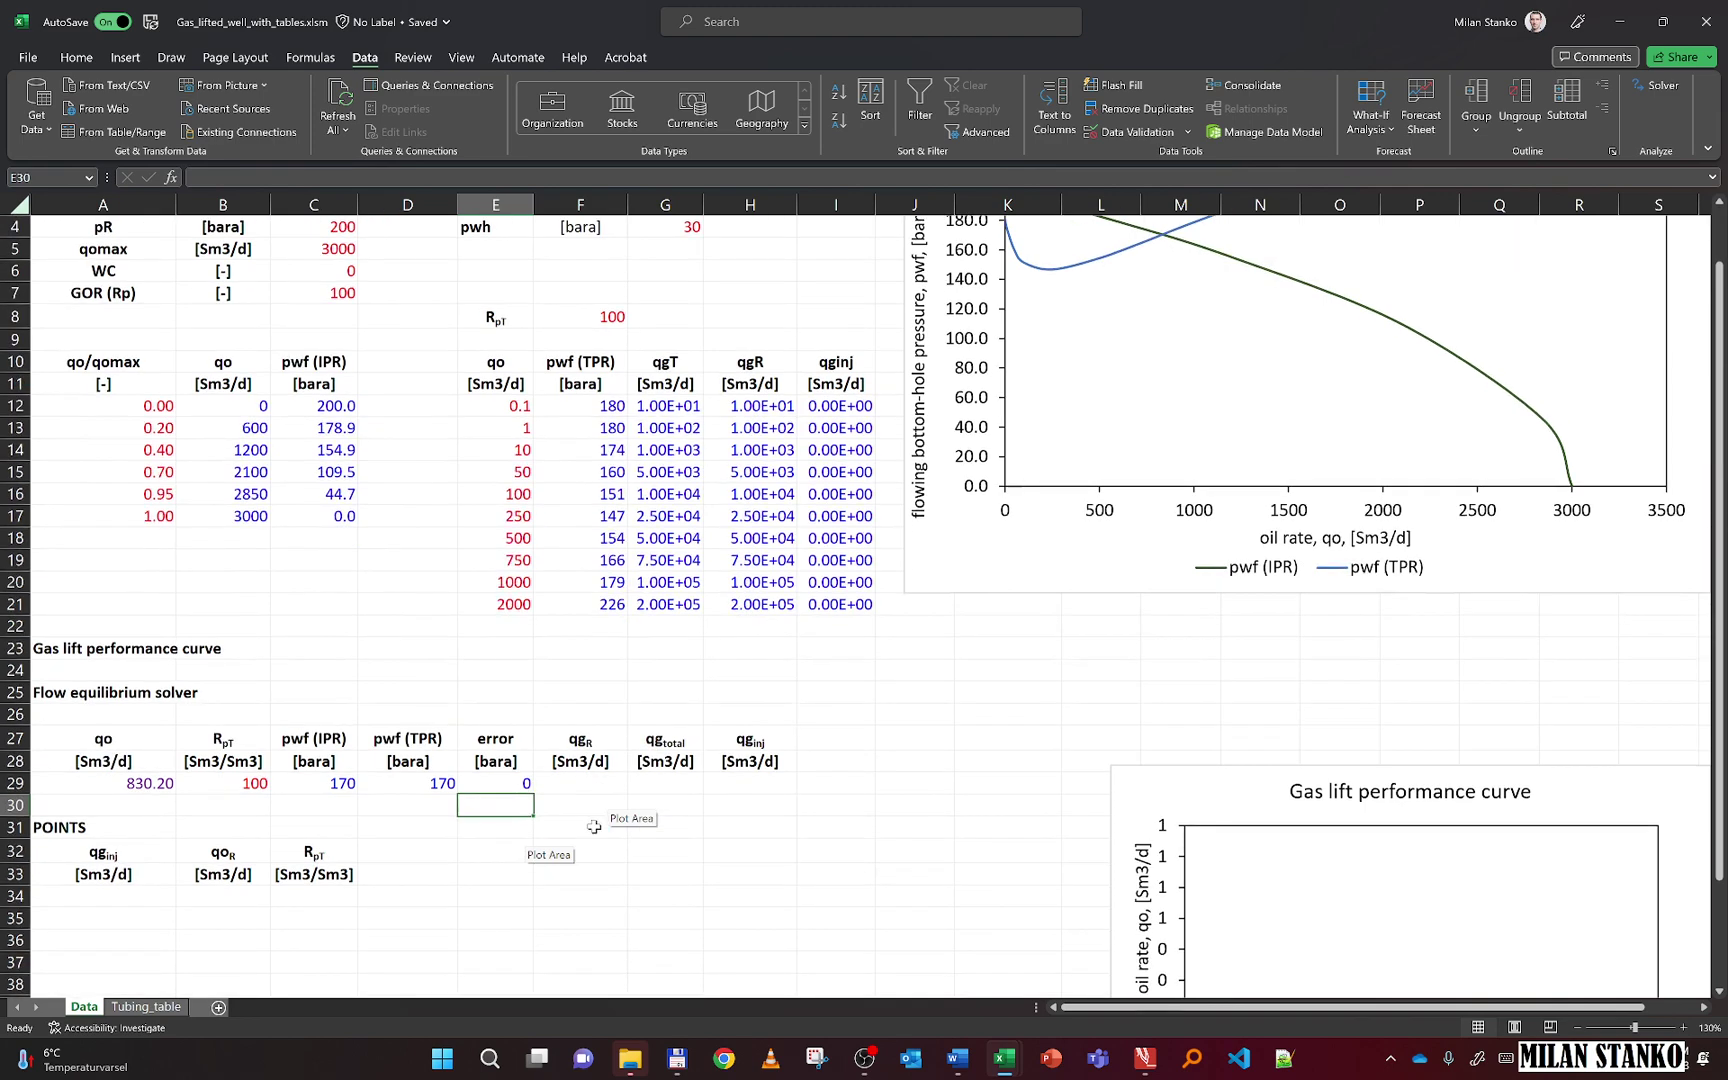
{"action": "left_click", "coordinate": [586, 783]}
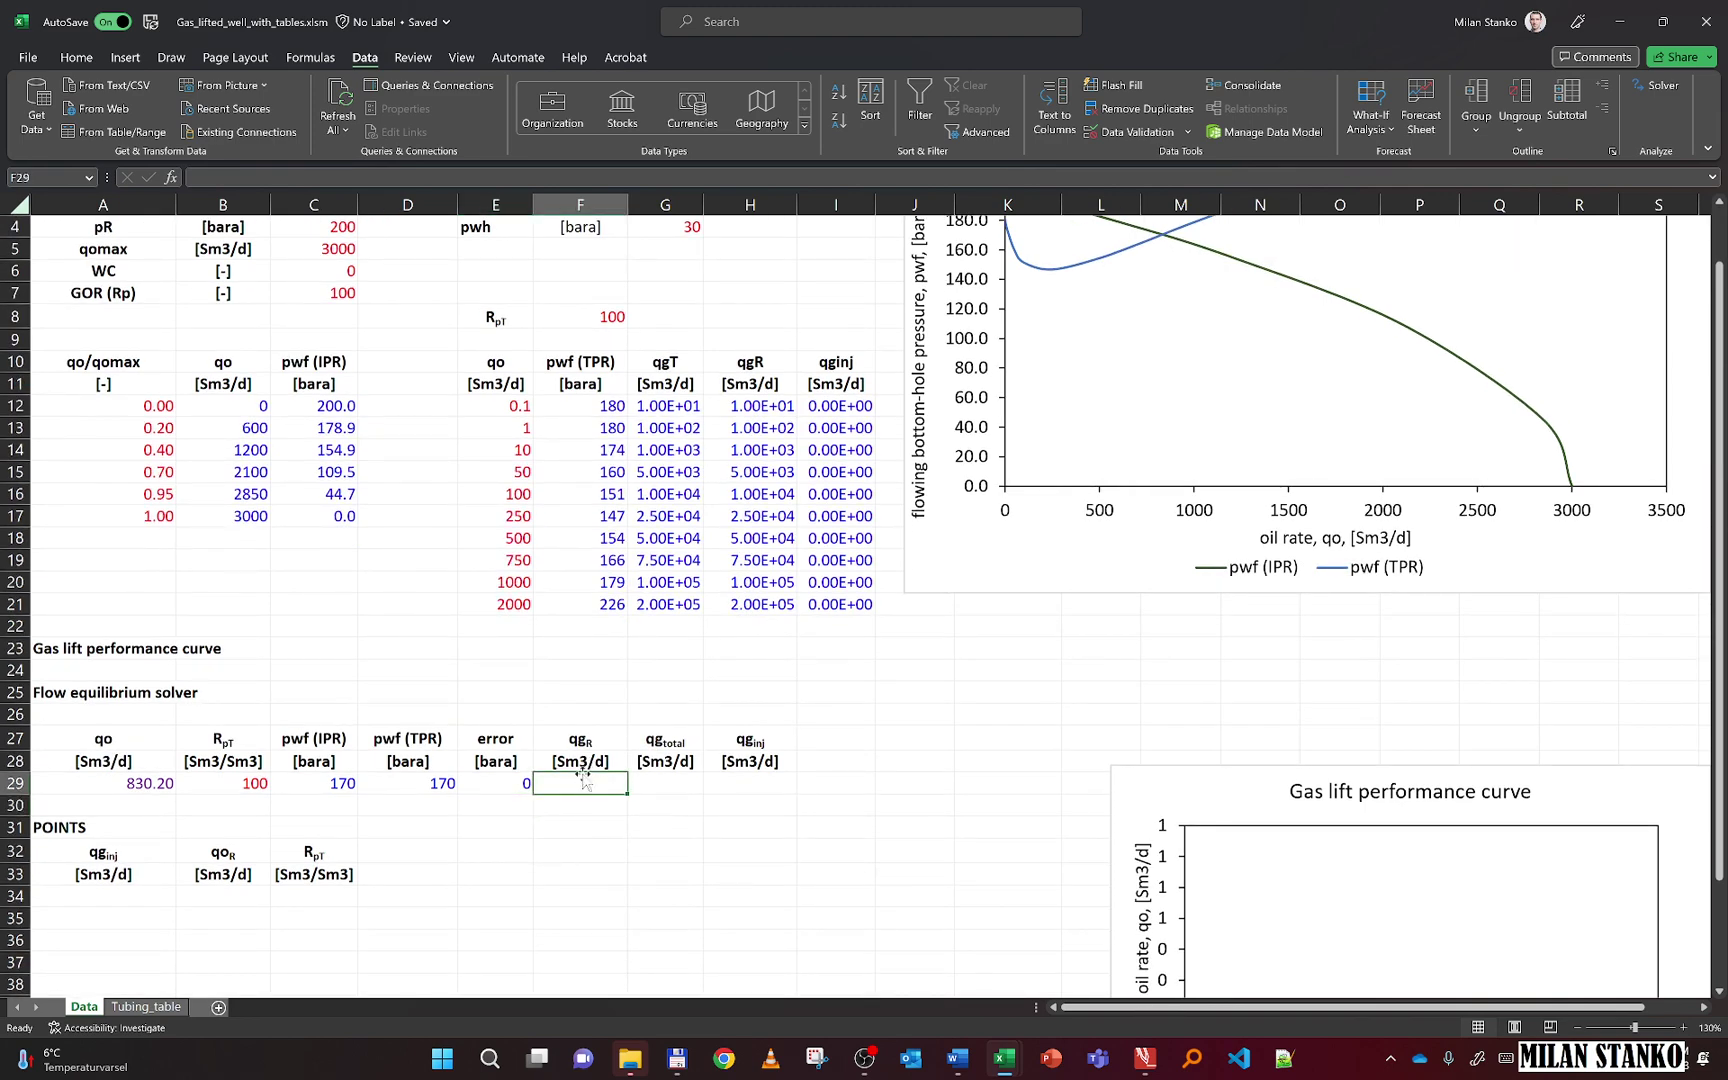
{"action": "type", "text": "="}
{"action": "key", "text": "Left"}
{"action": "key", "text": "Left"}
{"action": "key", "text": "Left"}
{"action": "key", "text": "Left"}
{"action": "key", "text": "Left"}
{"action": "type", "text": "*"}
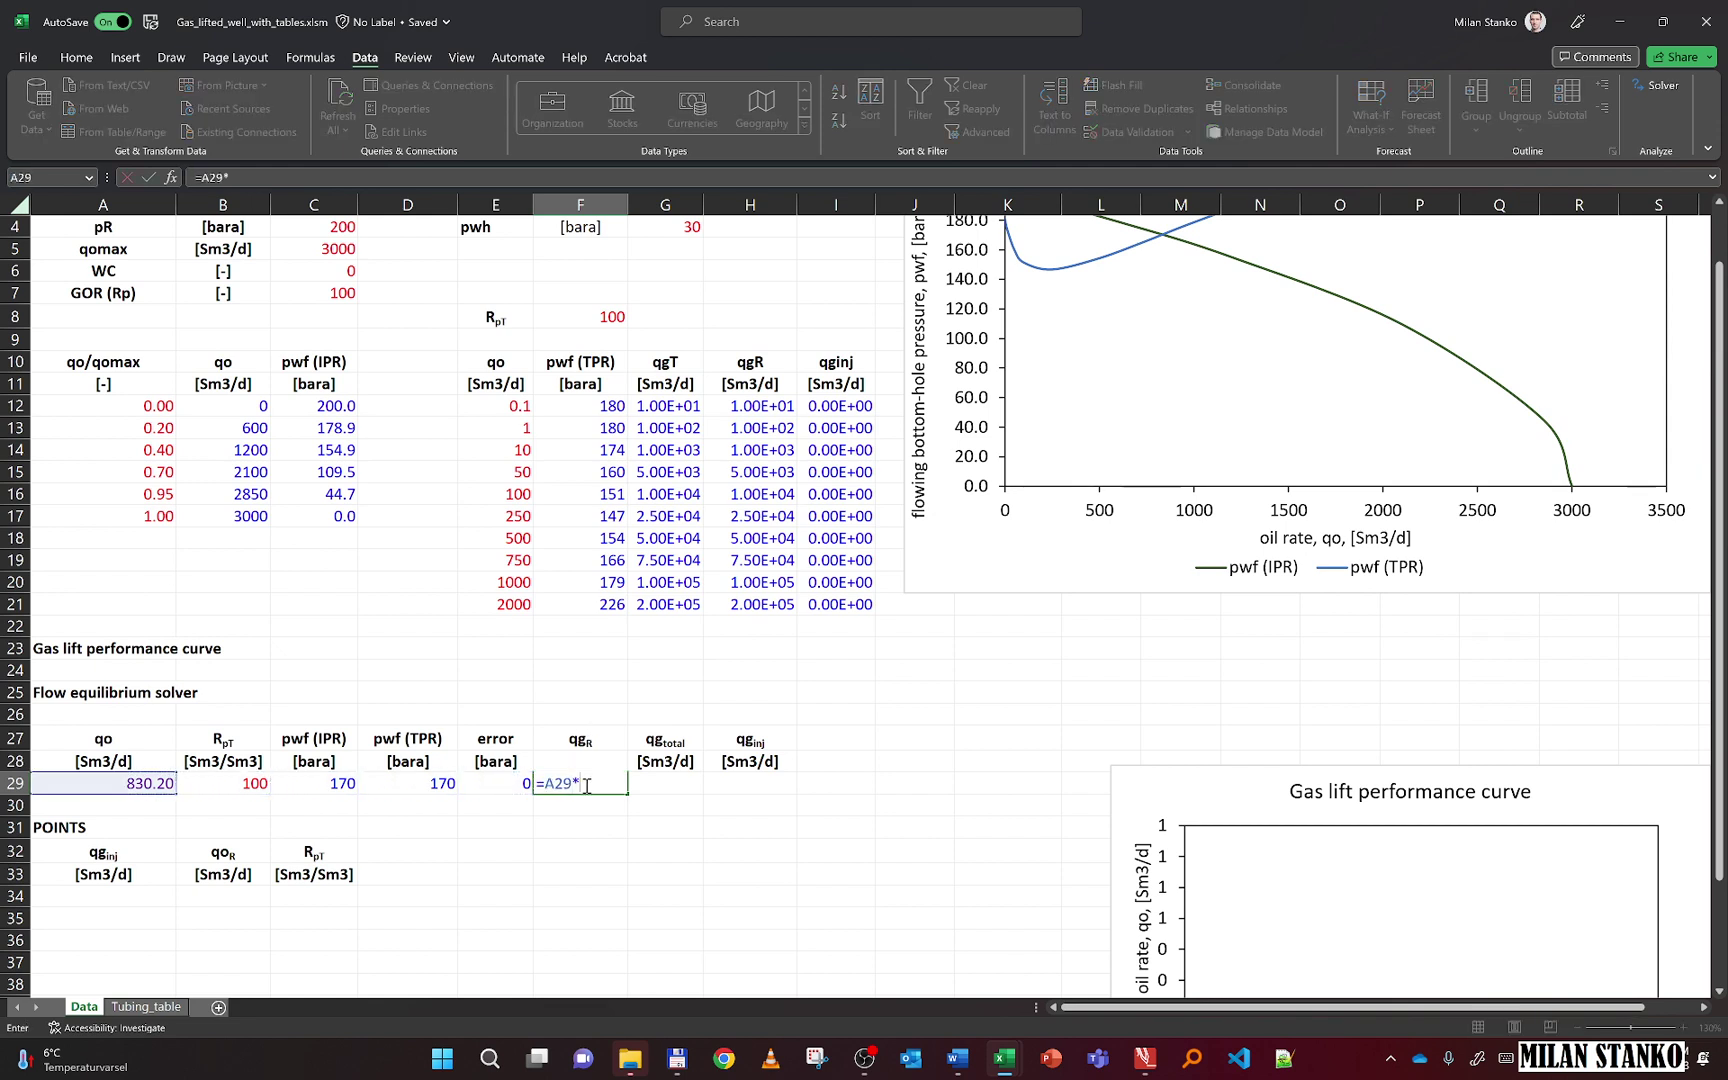
{"action": "left_click", "coordinate": [287, 295]}
{"action": "key", "text": "Return"}
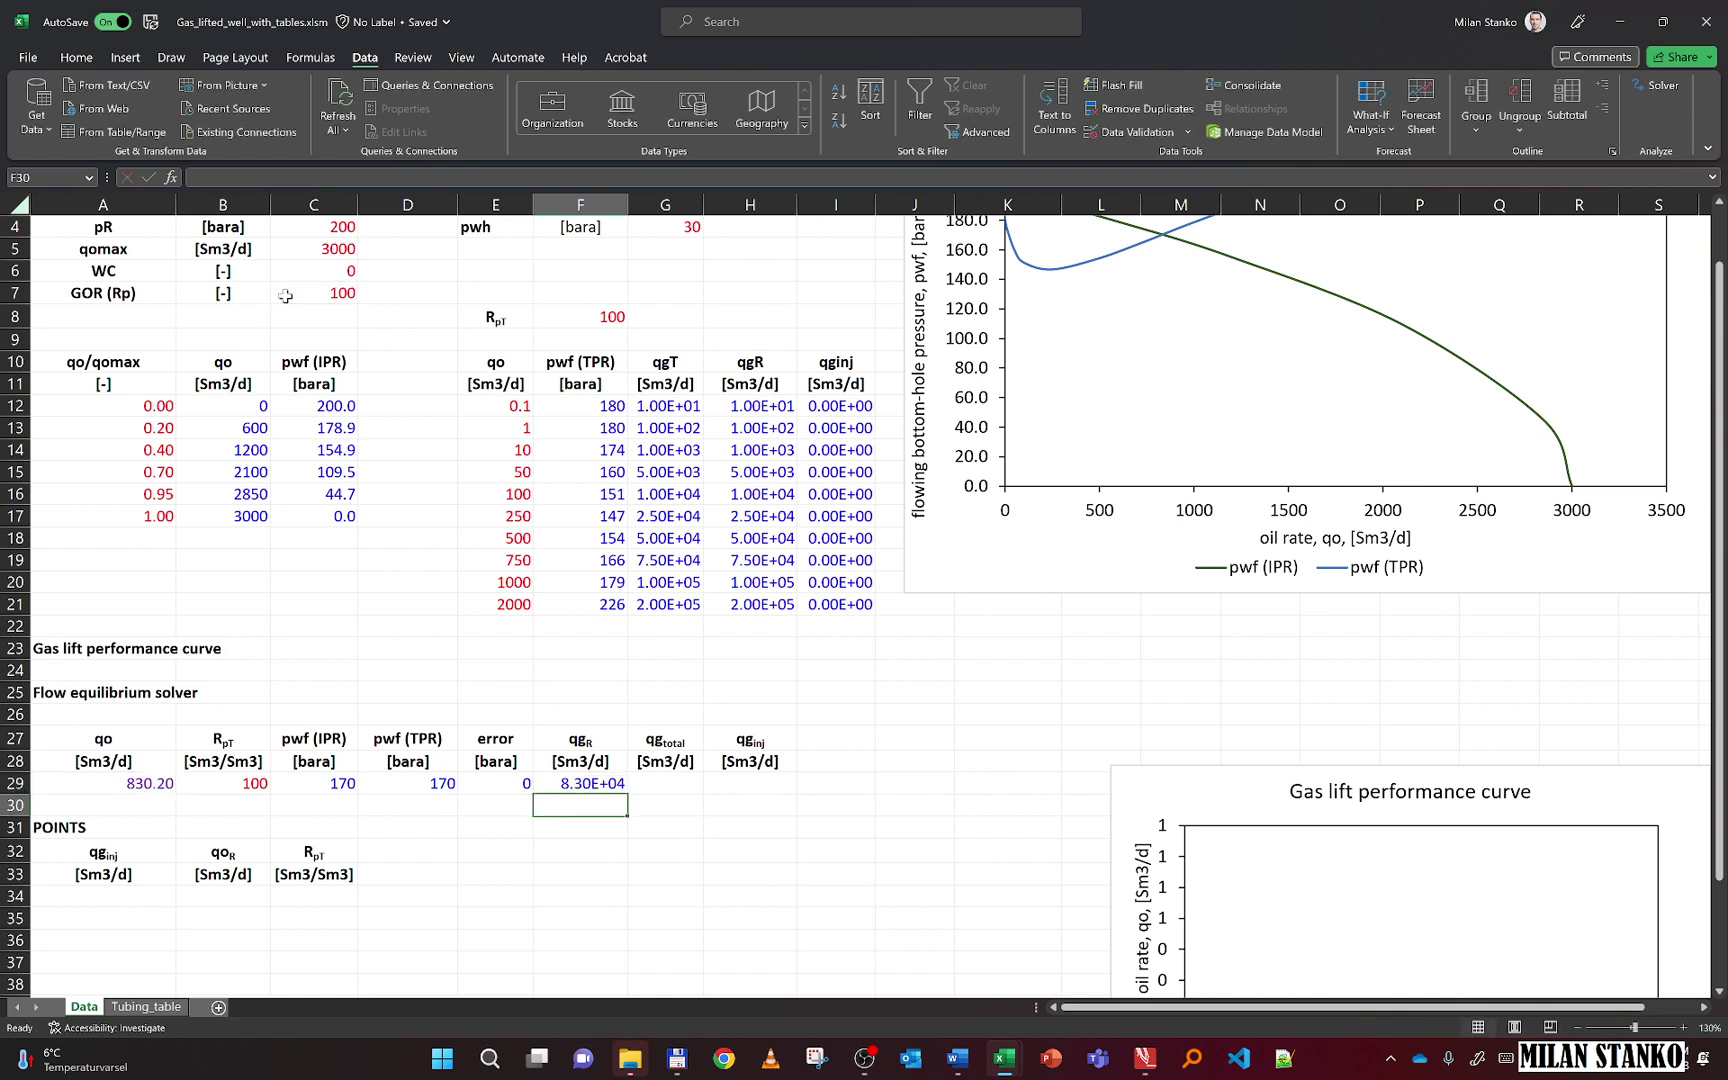
Calculate the total gas rate in G29 as the oil rate times RpT, =A29*B29
{"action": "left_click", "coordinate": [672, 787]}
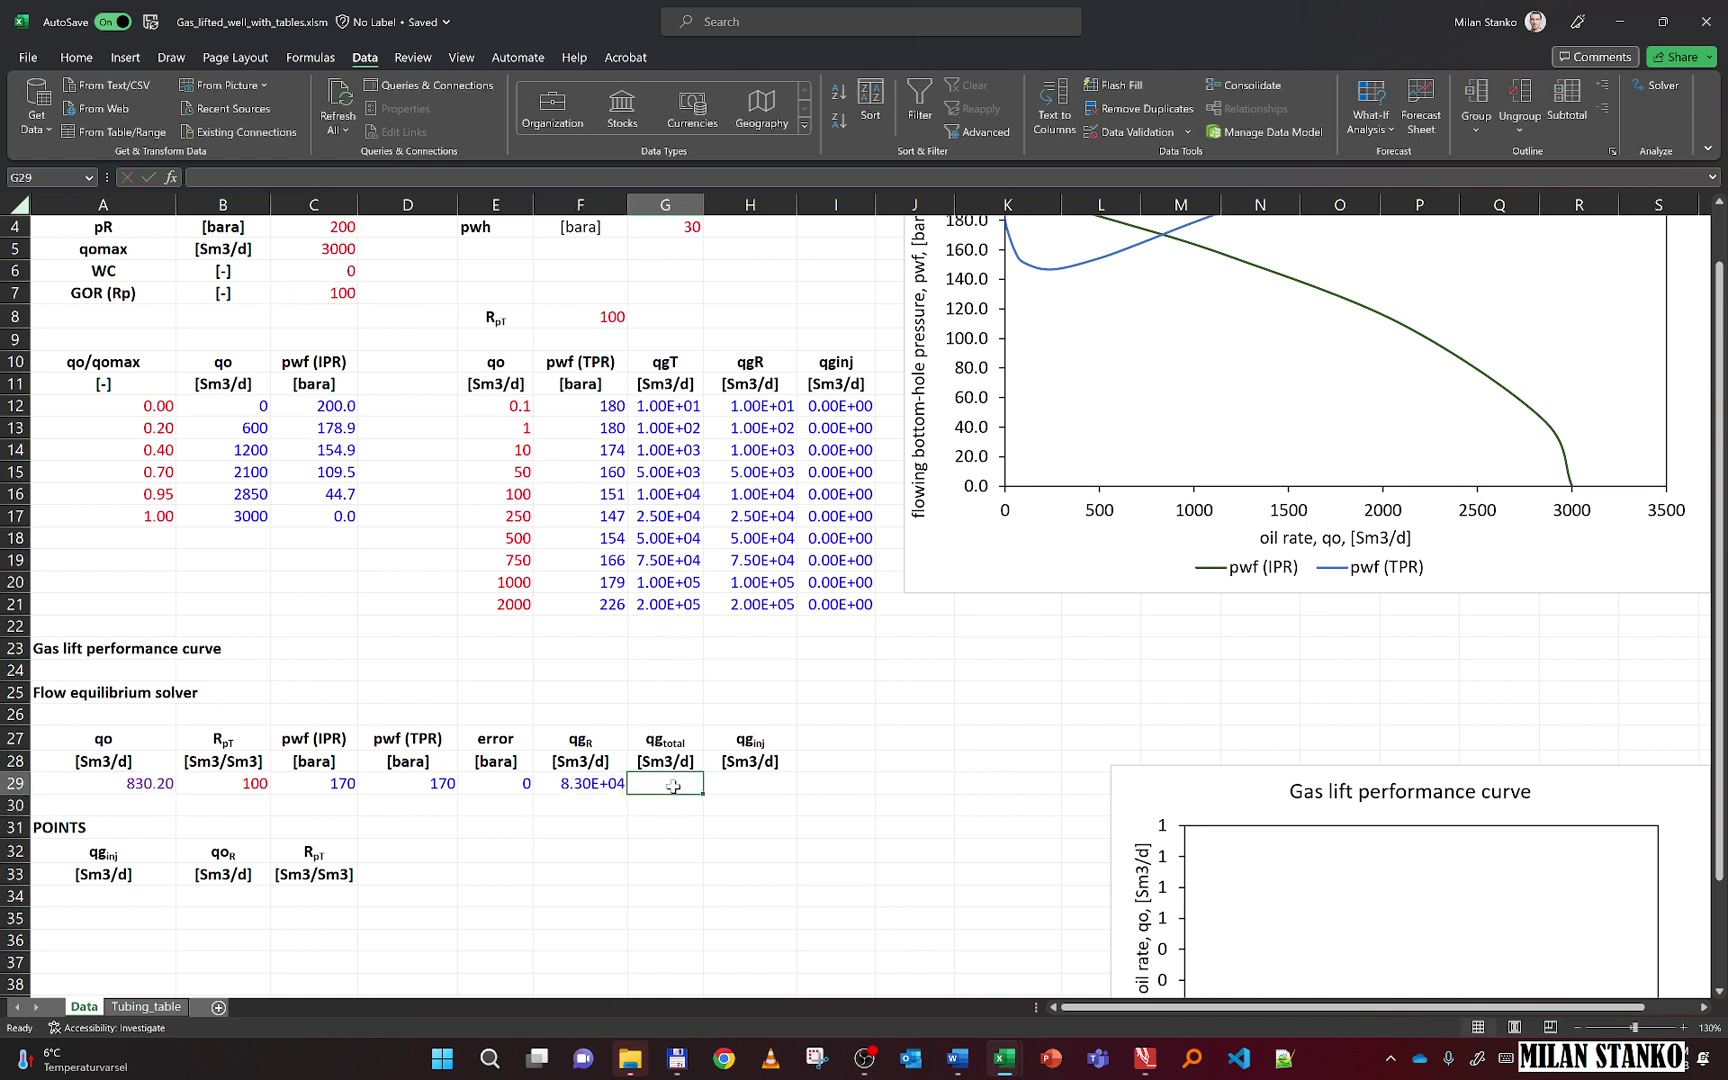
{"action": "type", "text": "="}
{"action": "key", "text": "Left"}
{"action": "key", "text": "Left"}
{"action": "key", "text": "Left"}
{"action": "key", "text": "Left"}
{"action": "key", "text": "Left"}
{"action": "key", "text": "Left"}
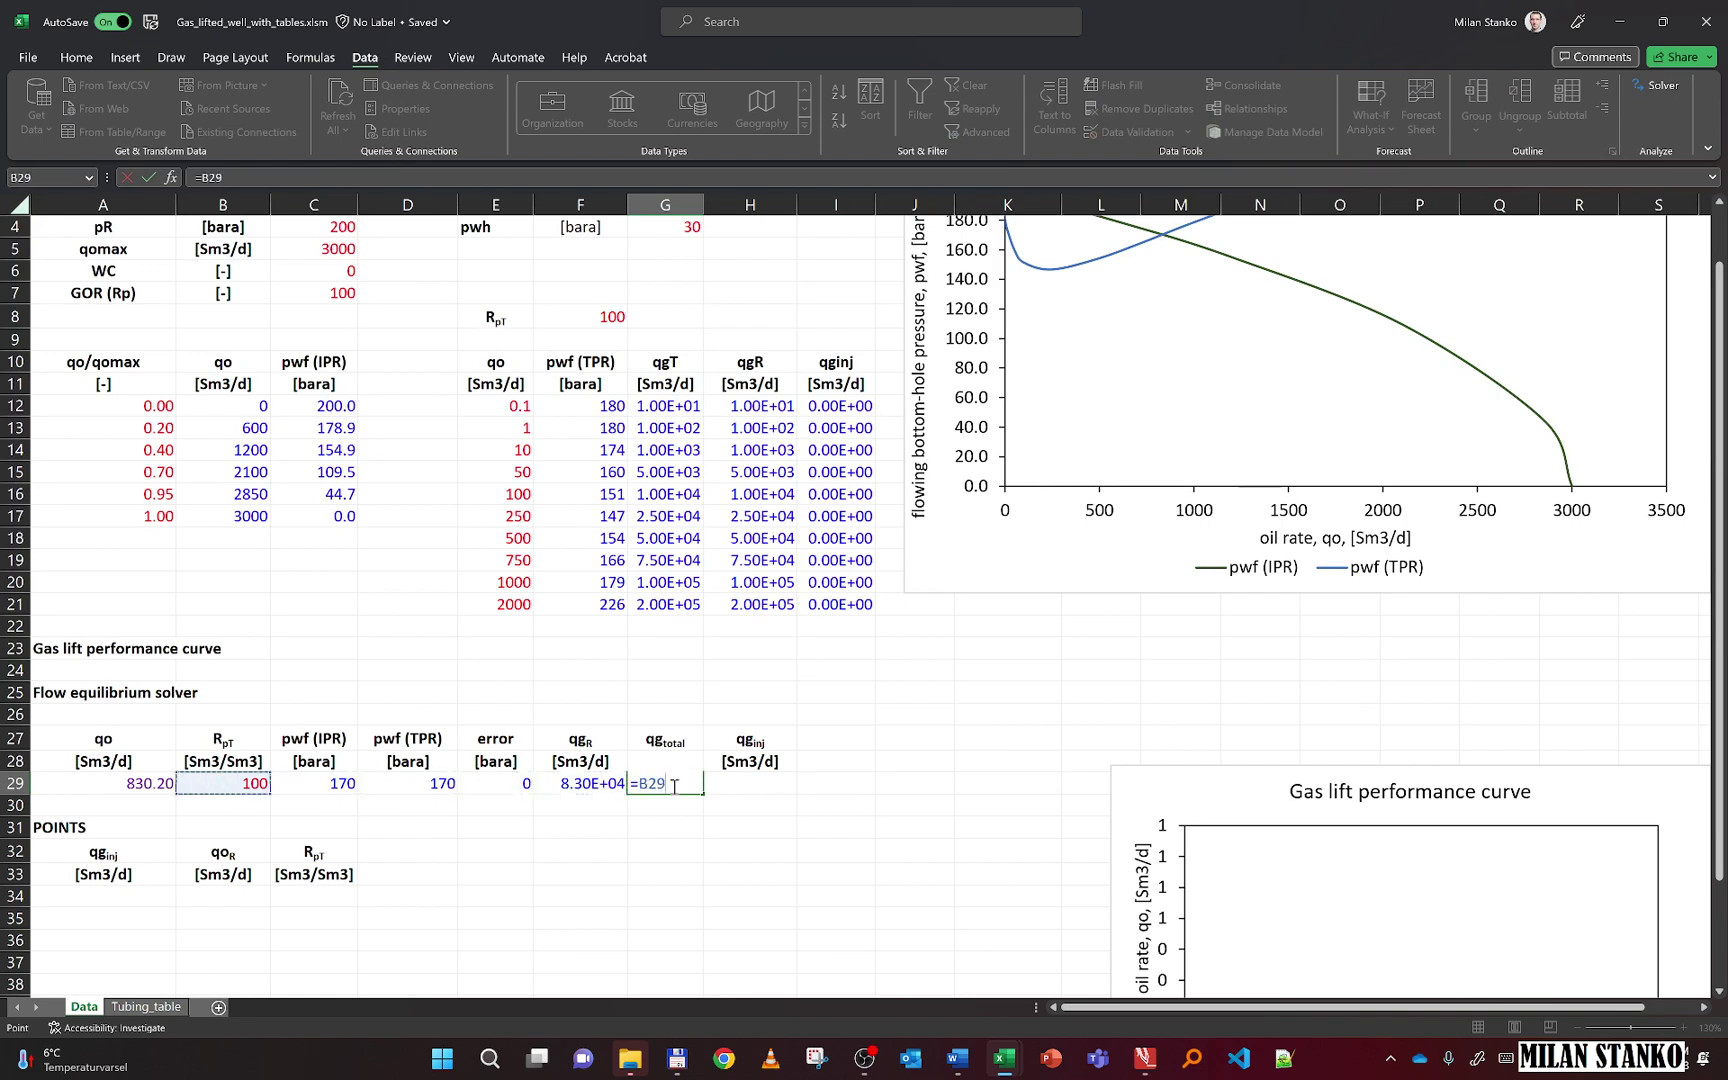
{"action": "type", "text": "*"}
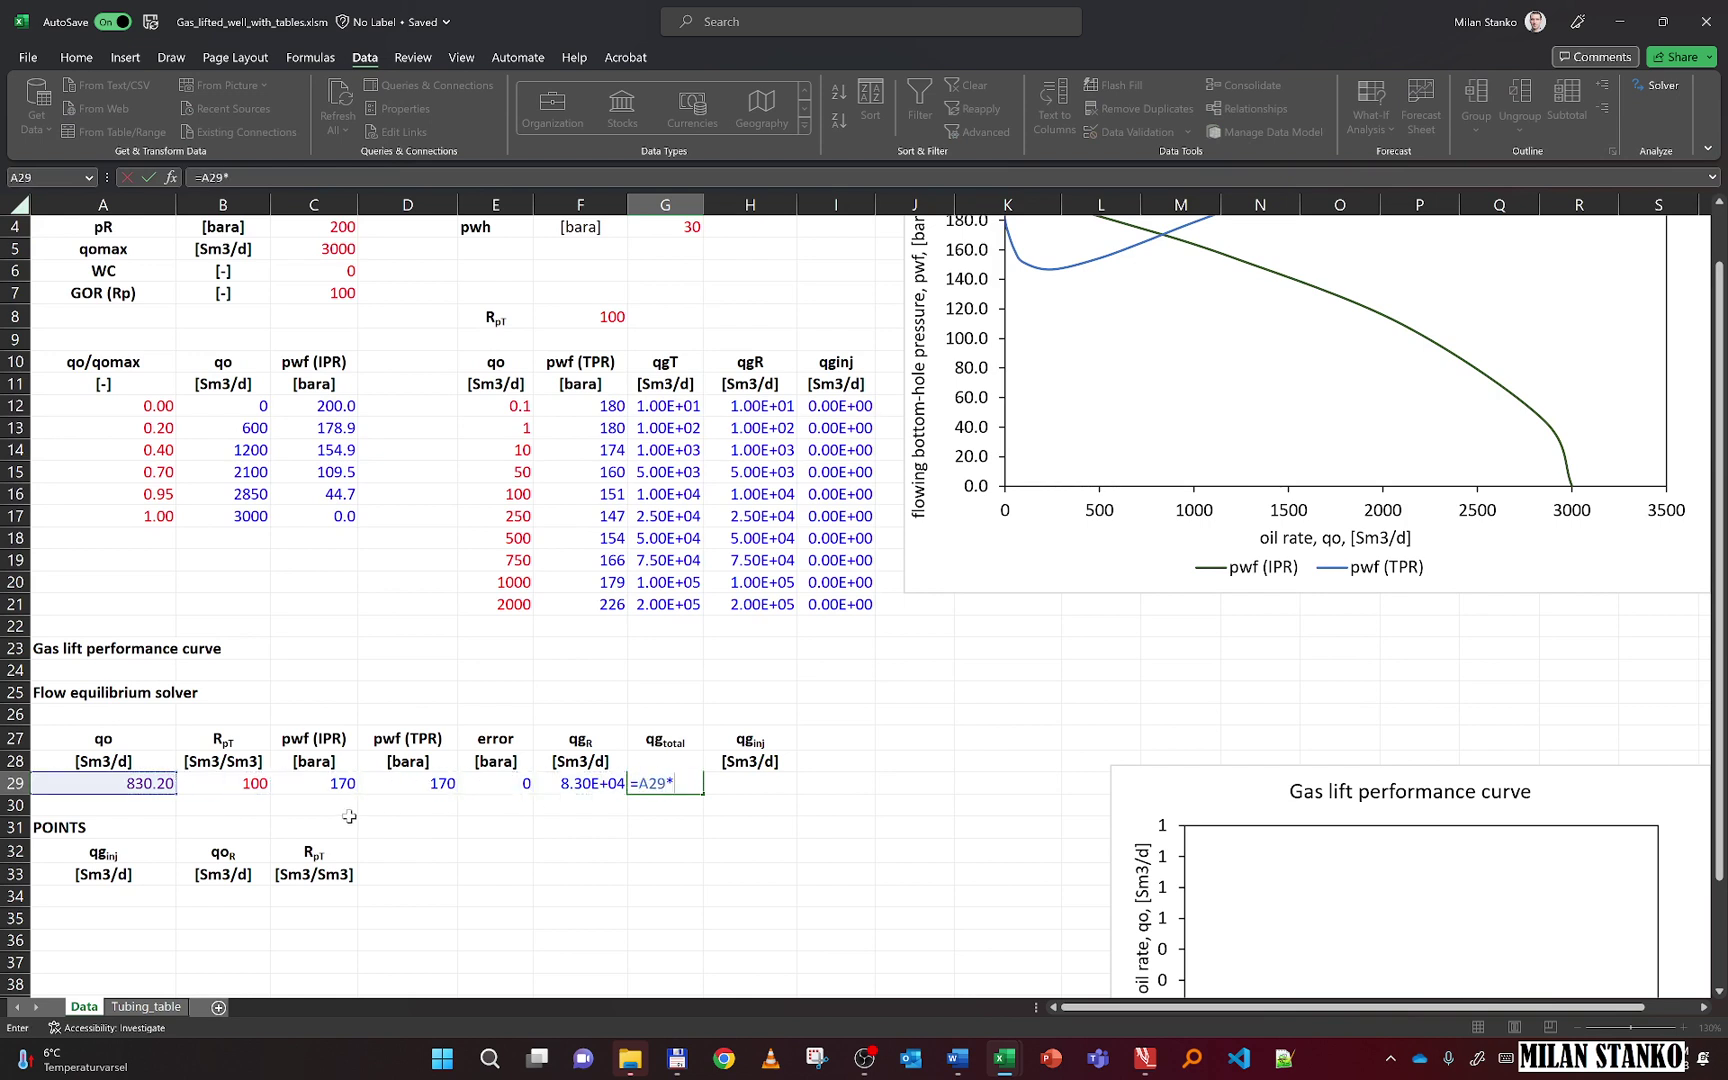
{"action": "left_click", "coordinate": [250, 783]}
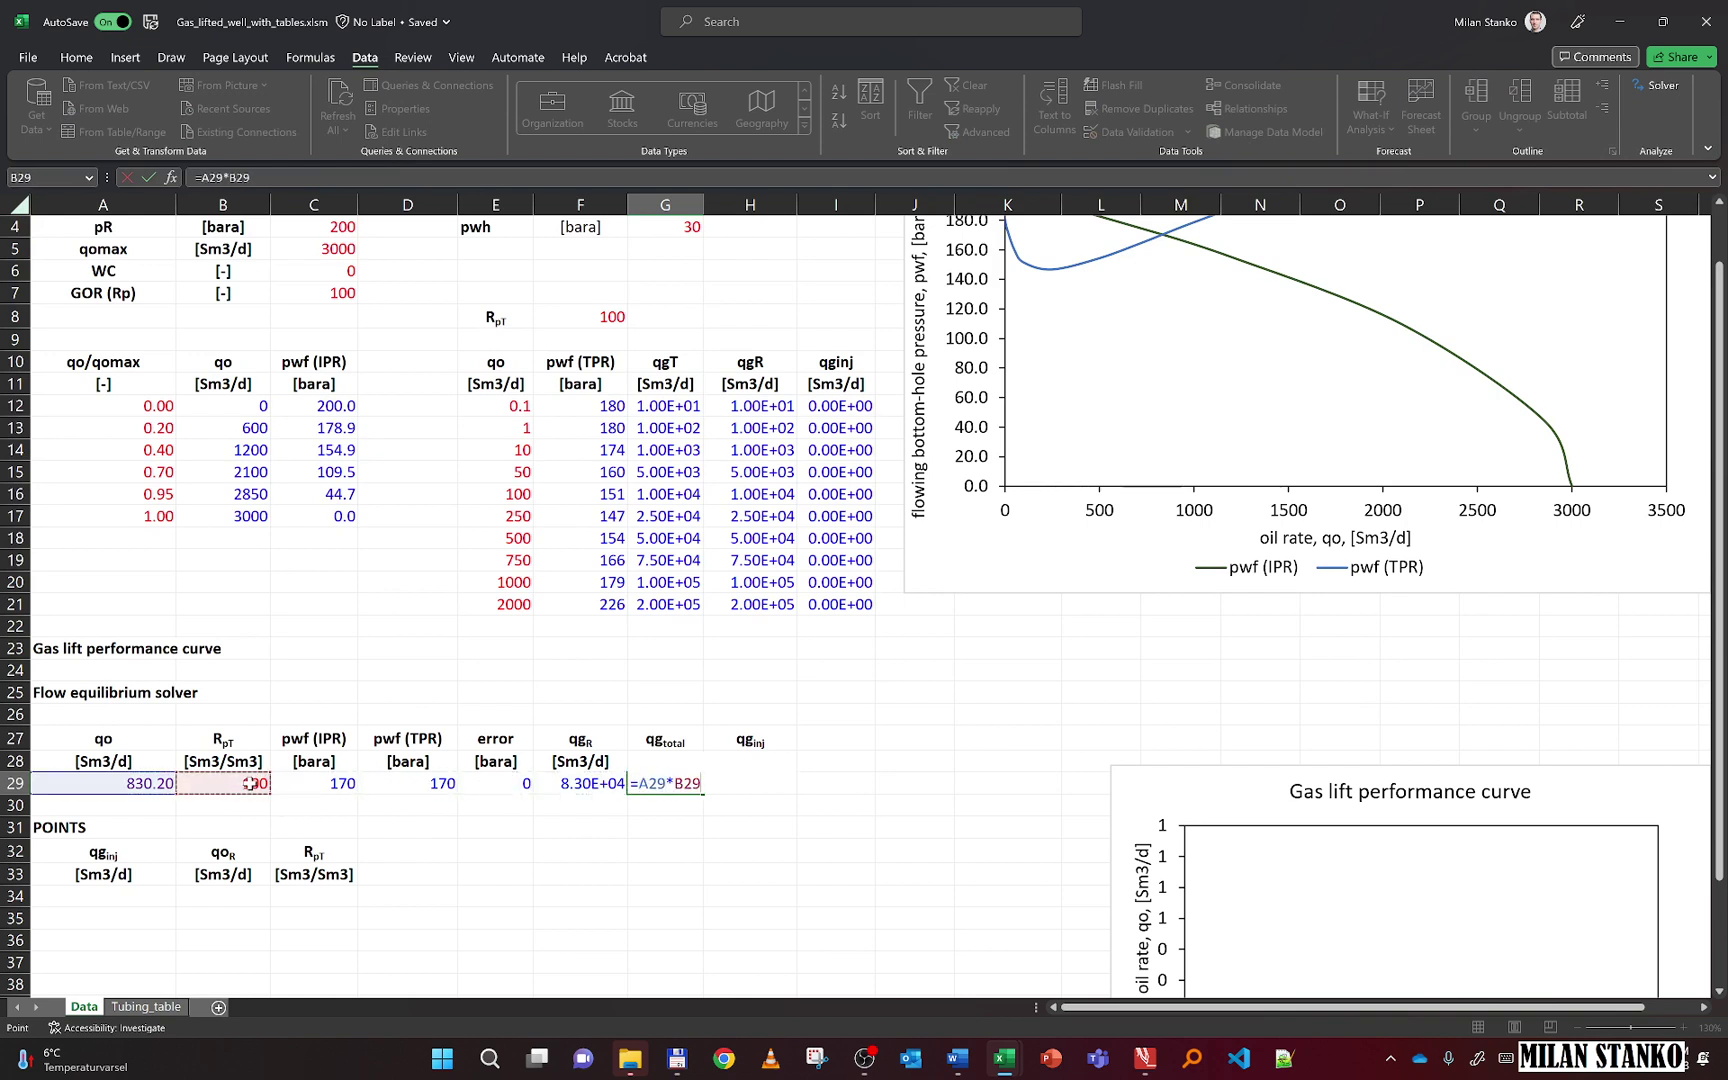
{"action": "key", "text": "Return"}
Calculate the injected gas rate in H29 as total gas minus reservoir gas, =G29-F29
{"action": "key", "text": "Right"}
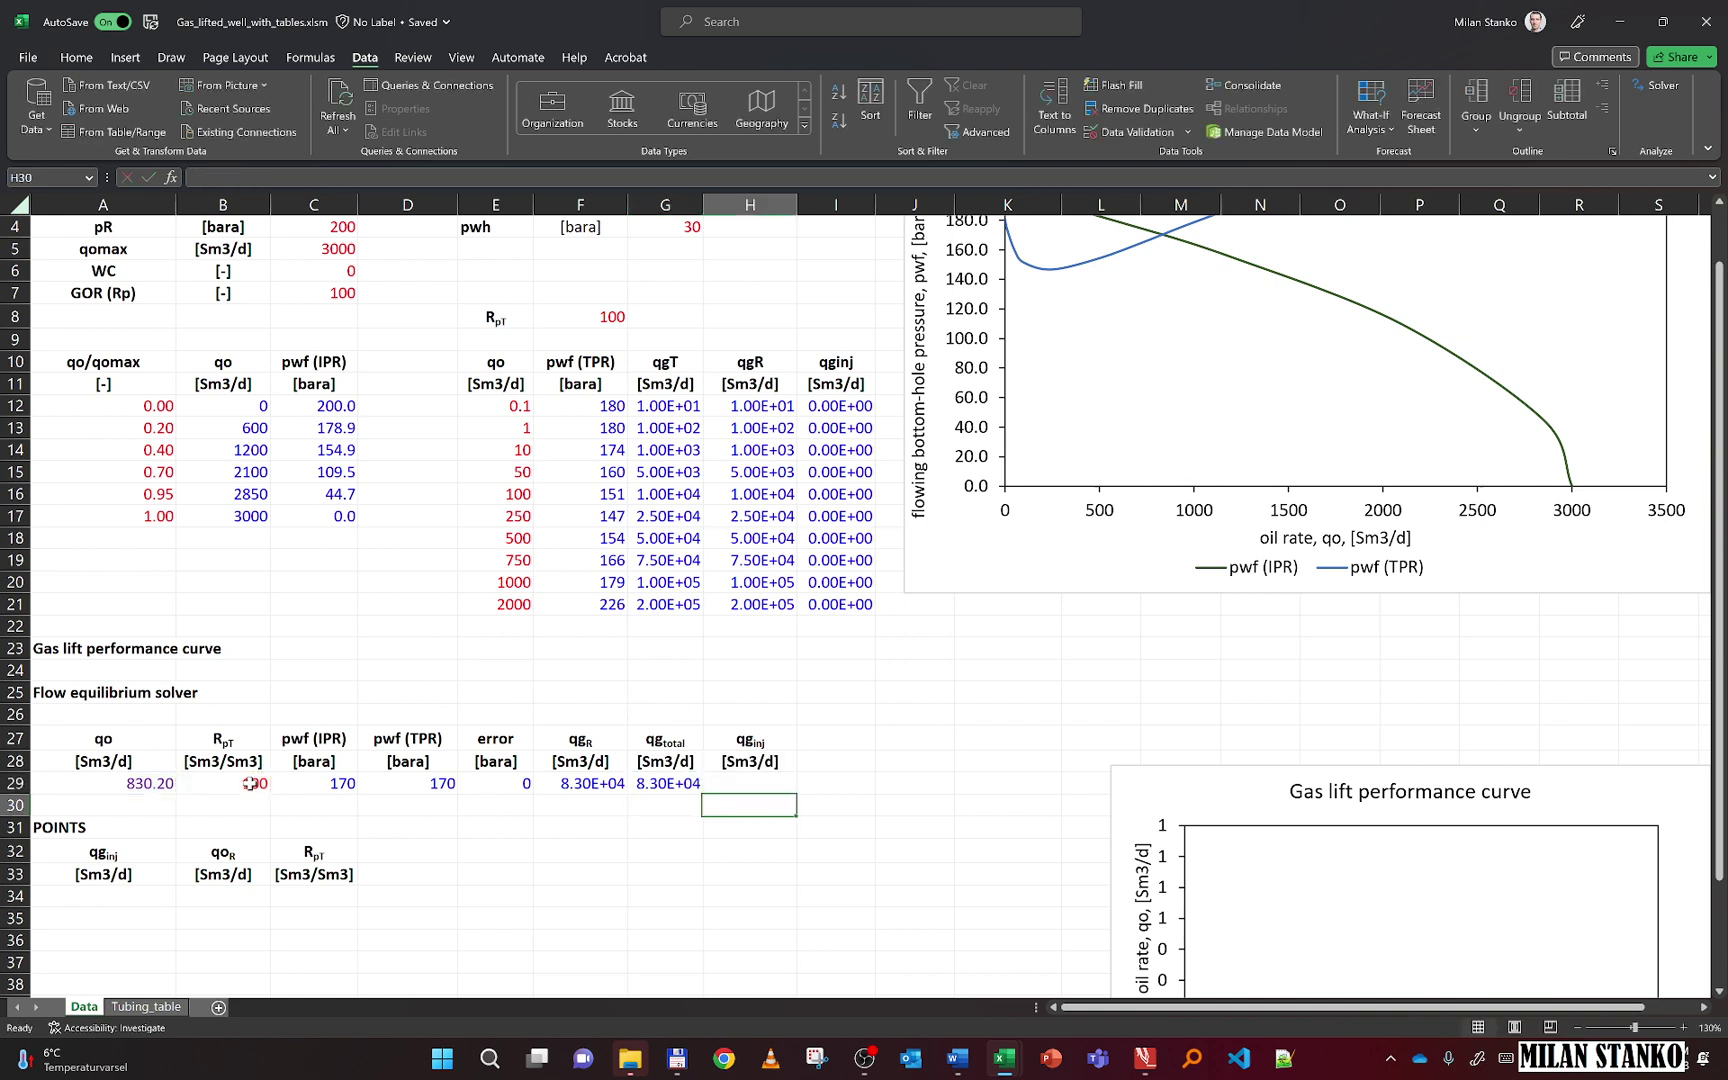
{"action": "key", "text": "Up"}
{"action": "type", "text": "="}
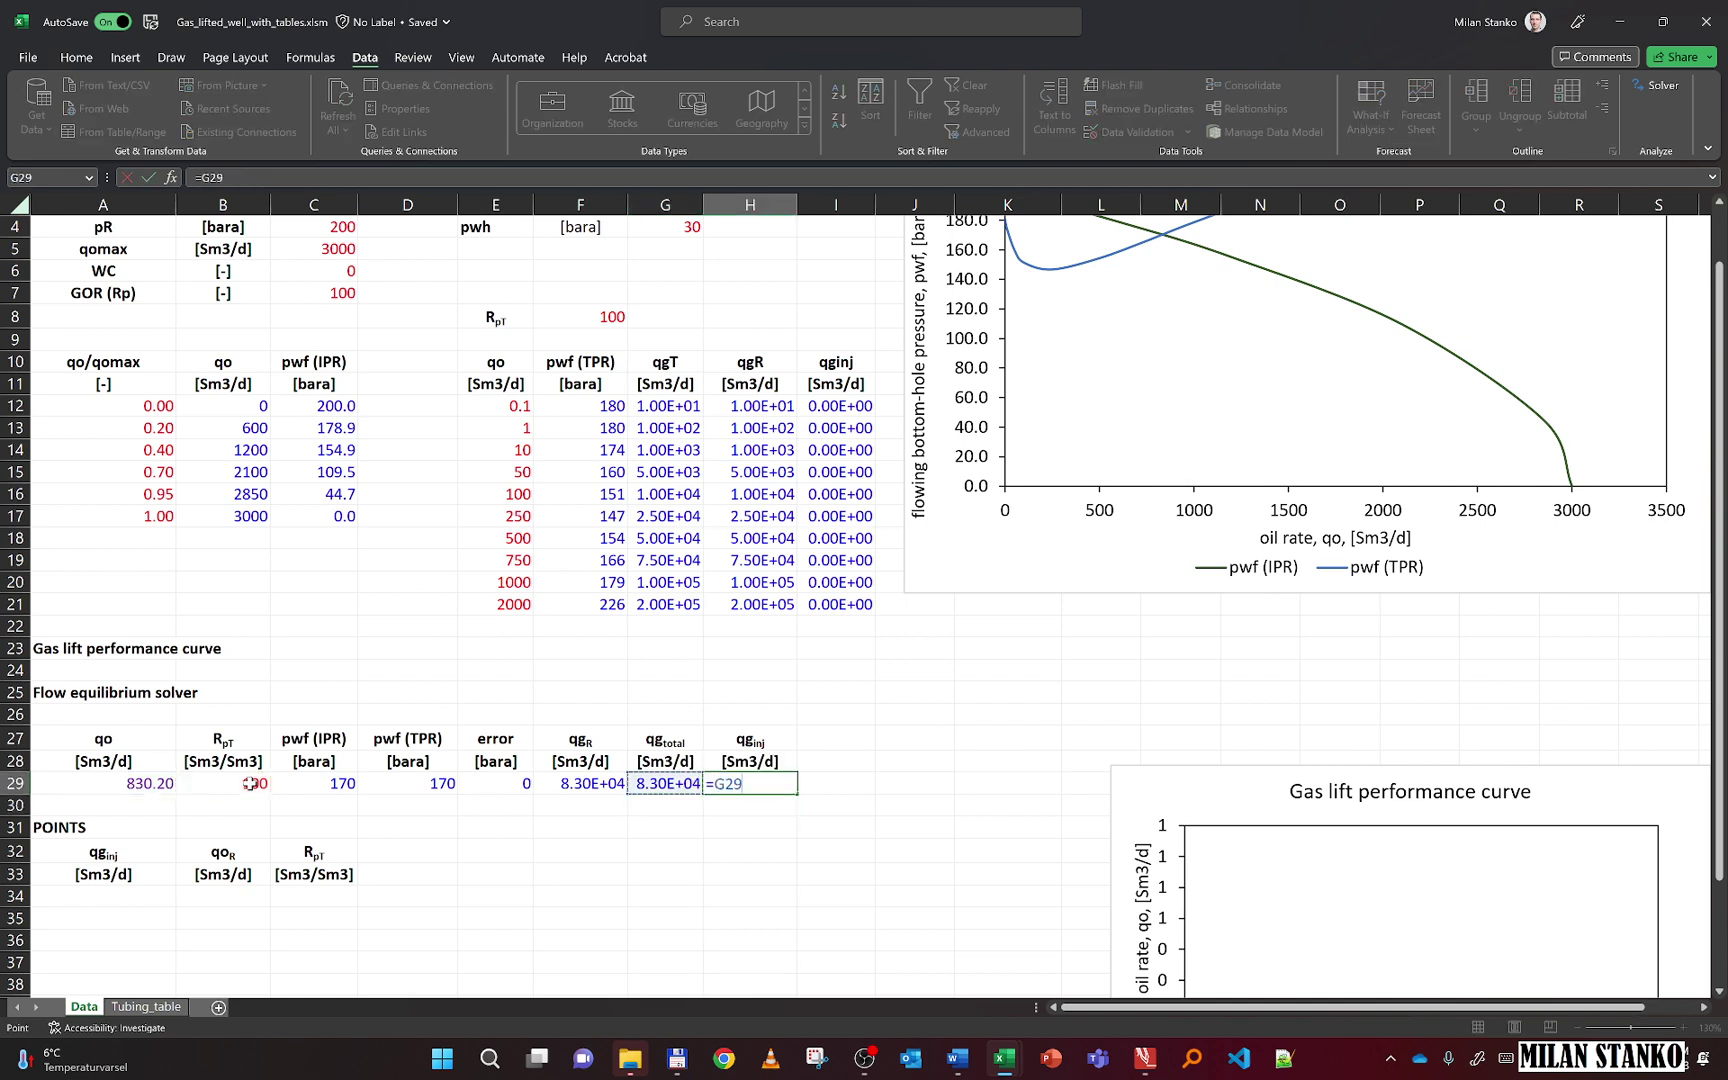
{"action": "key", "text": "Left"}
{"action": "key", "text": "Left"}
{"action": "key", "text": "Right"}
{"action": "type", "text": "-"}
{"action": "key", "text": "Left"}
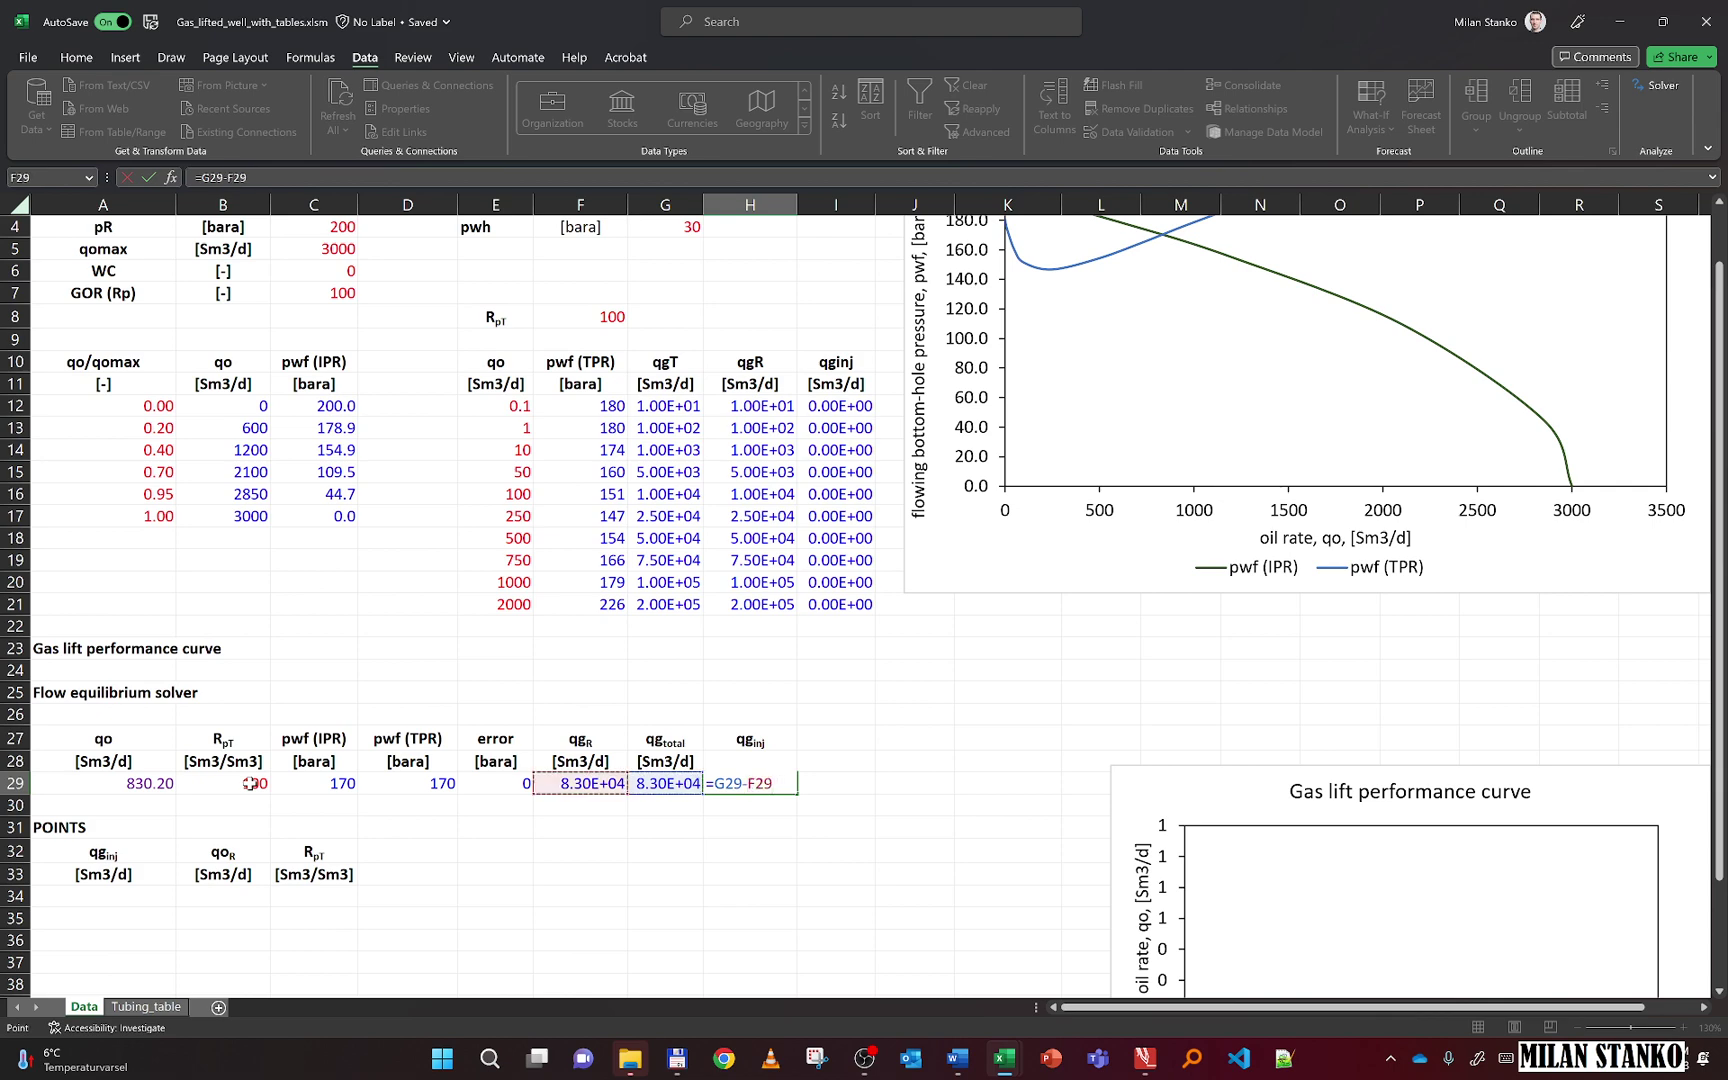
{"action": "key", "text": "Return"}
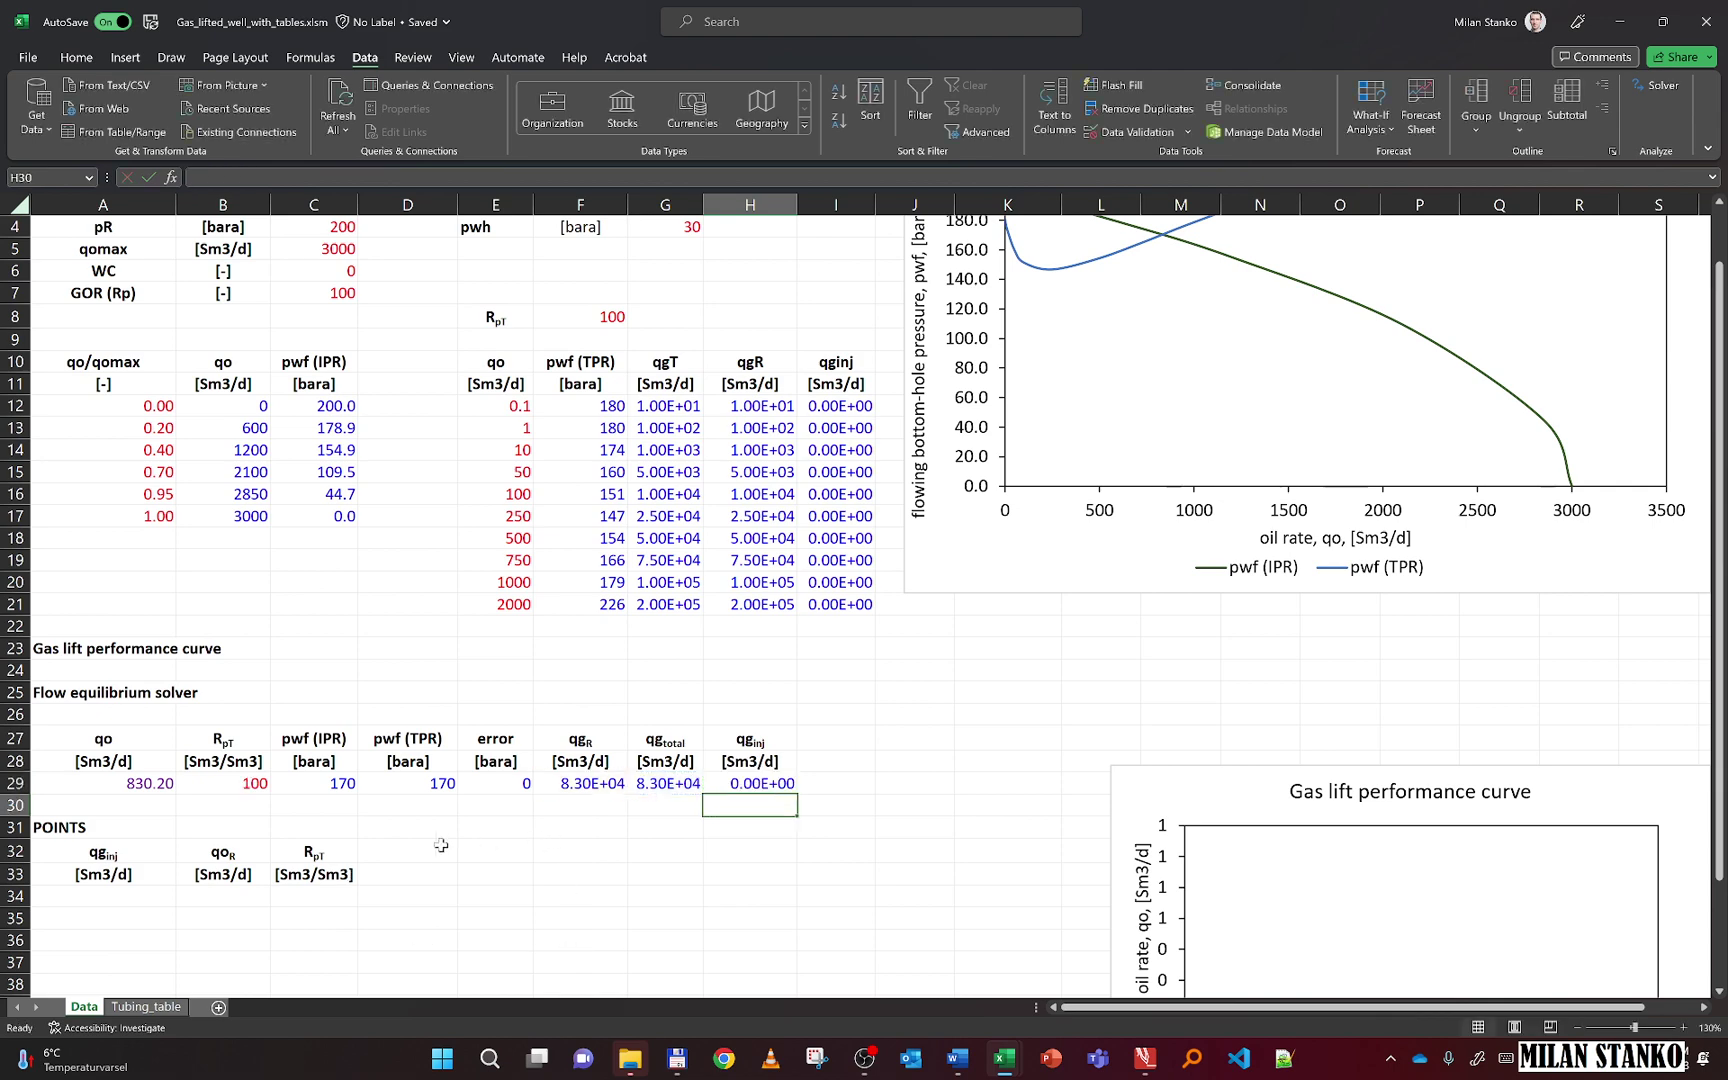
{"action": "scroll", "coordinate": [284, 846], "scroll_direction": "down", "scroll_amount": 1}
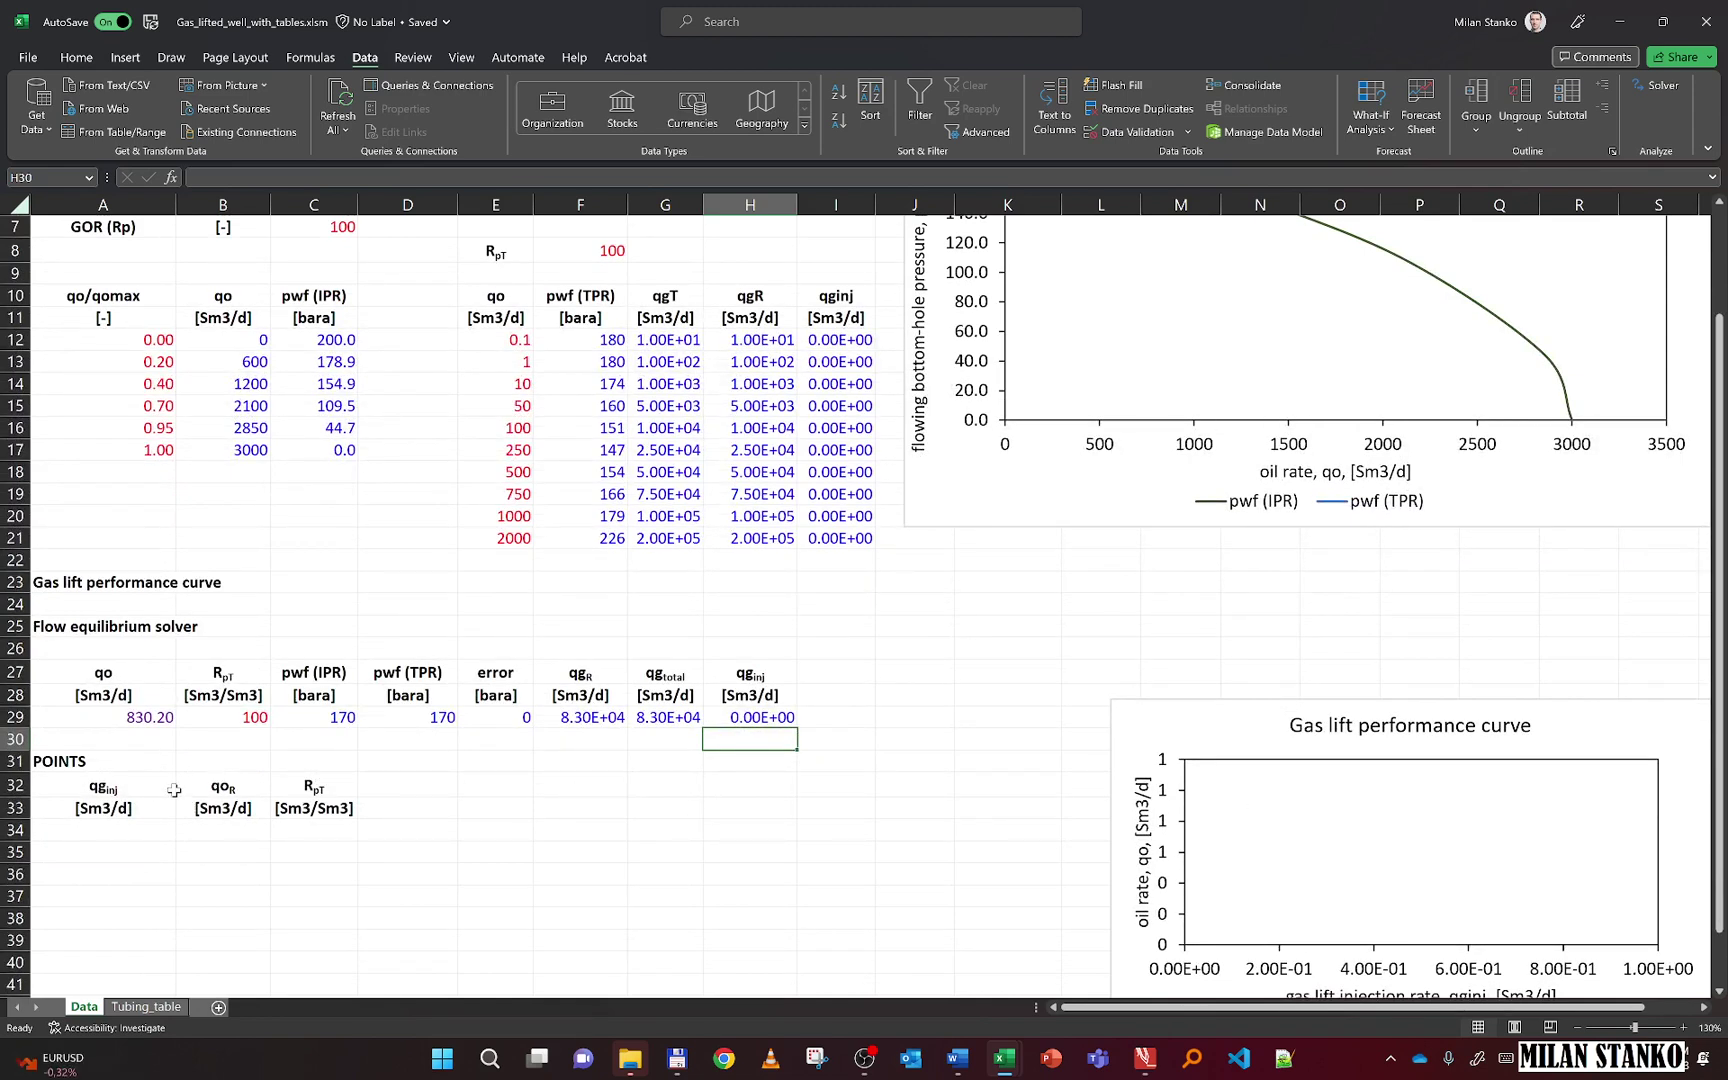
{"action": "left_click", "coordinate": [747, 719]}
{"action": "key", "text": "ctrl+c"}
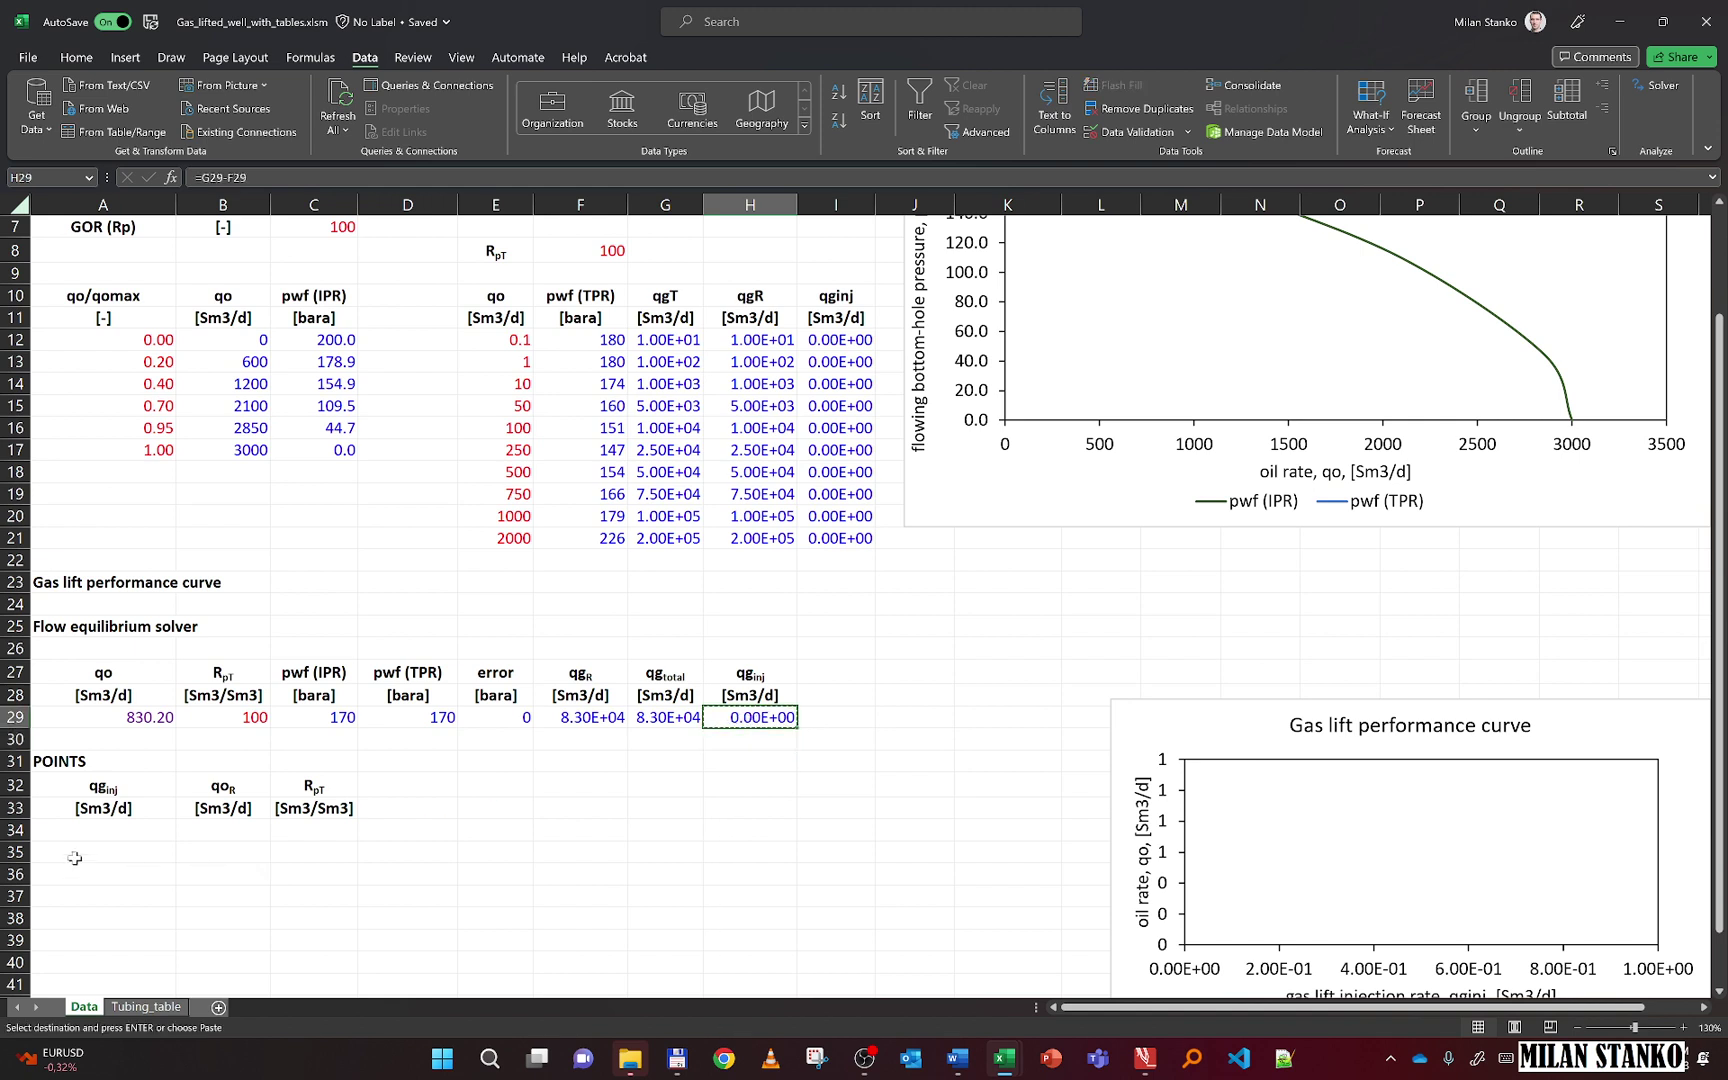
{"action": "left_click", "coordinate": [95, 828]}
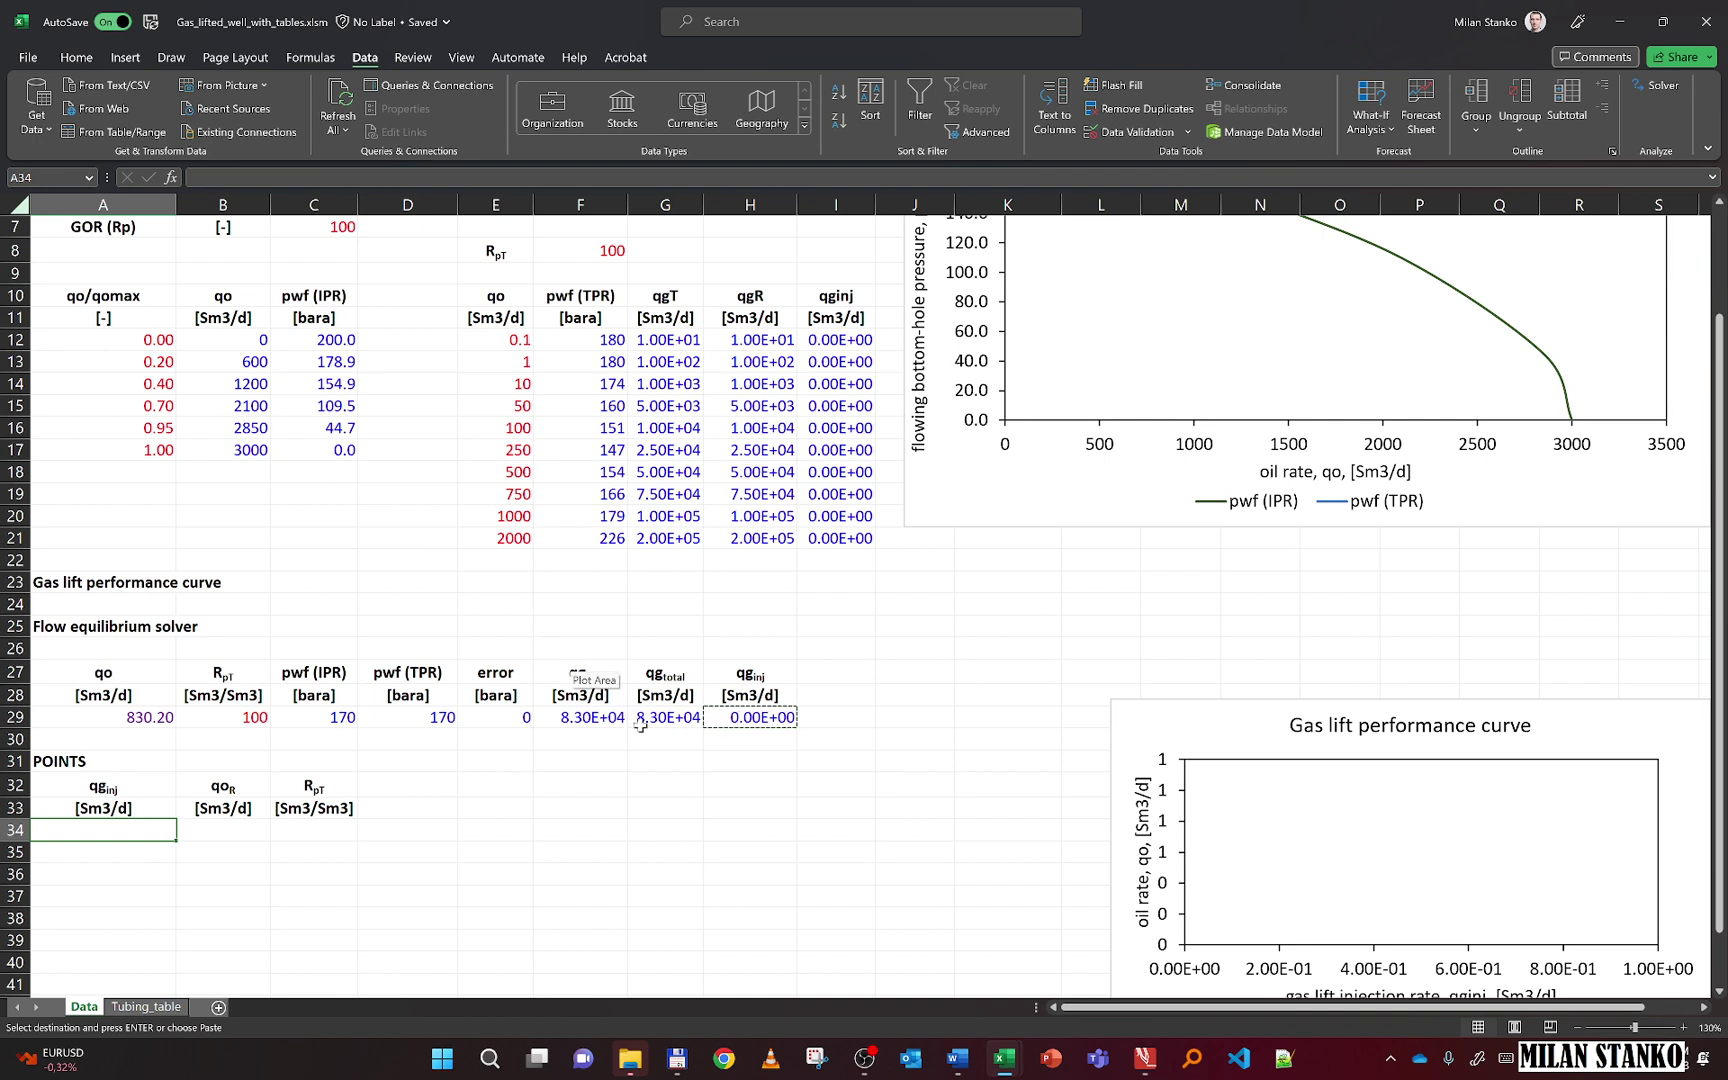
{"action": "left_click", "coordinate": [818, 676]}
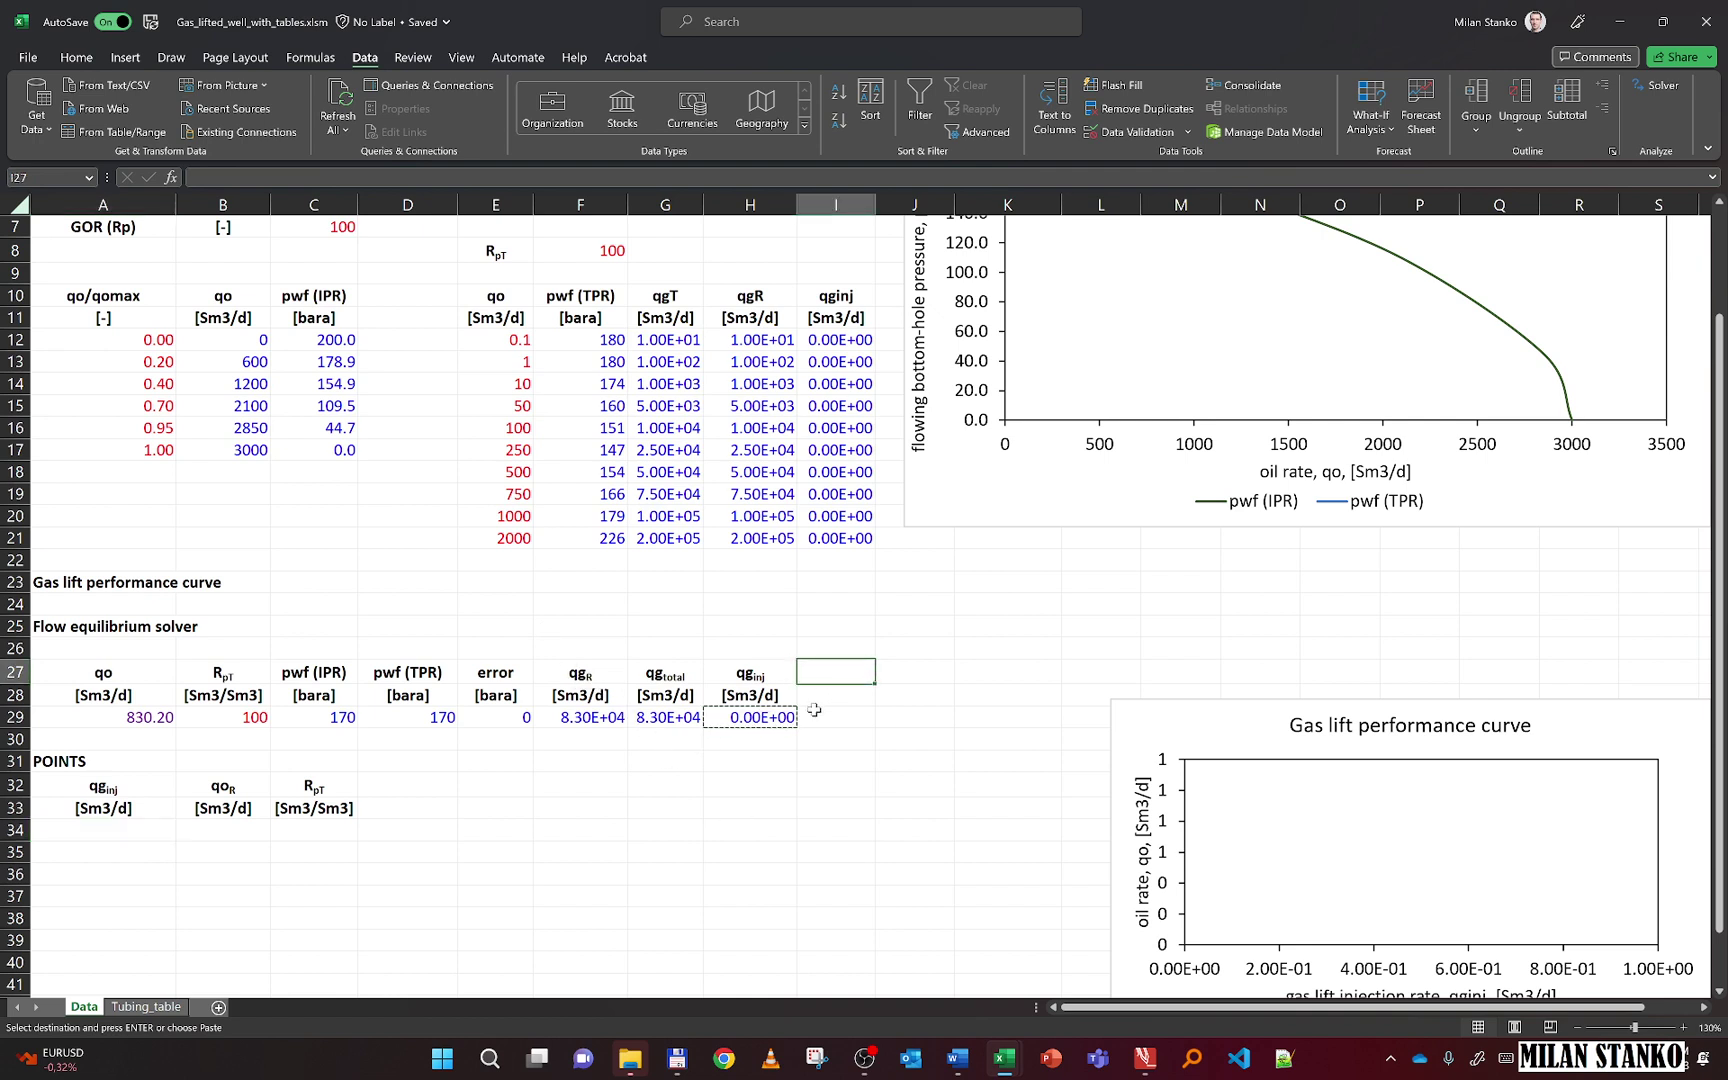
Copy the solver's qo header with its unit to I27:I28 and the RpT column B27:B29 to J27:J29
{"action": "left_click_drag", "start_coordinate": [158, 670], "coordinate": [155, 698]}
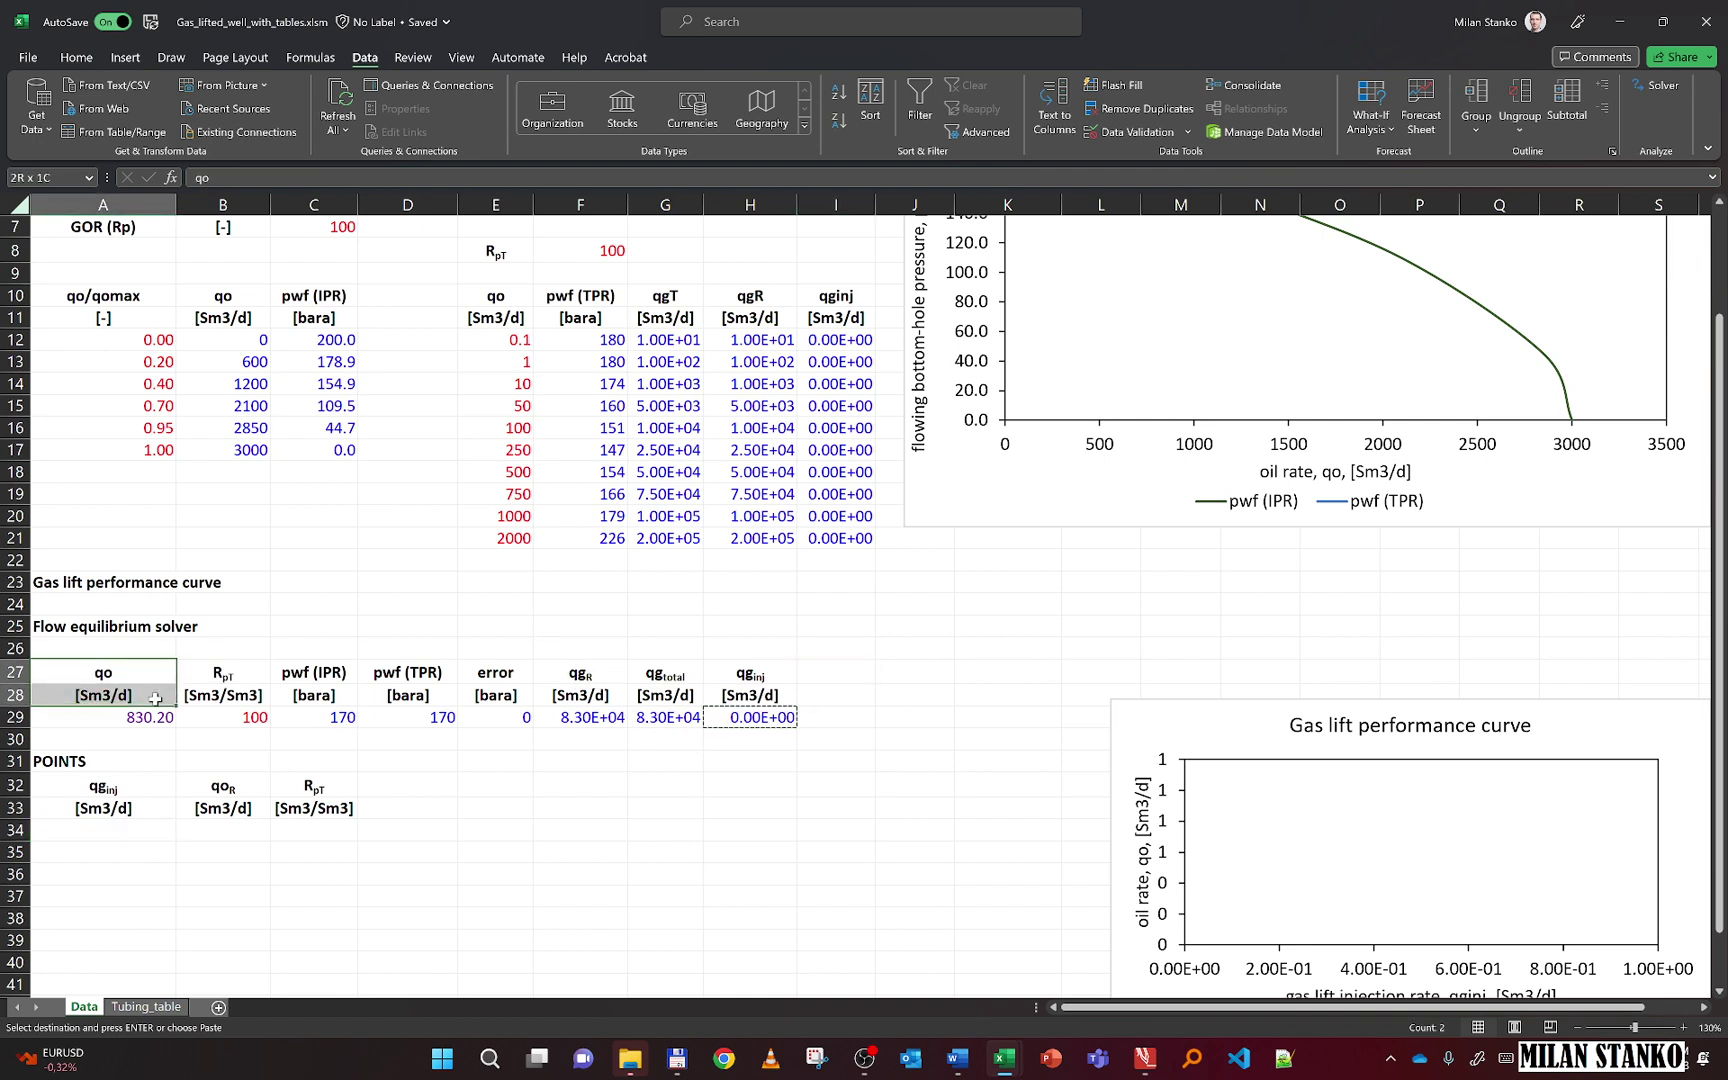
{"action": "key", "text": "ctrl+c"}
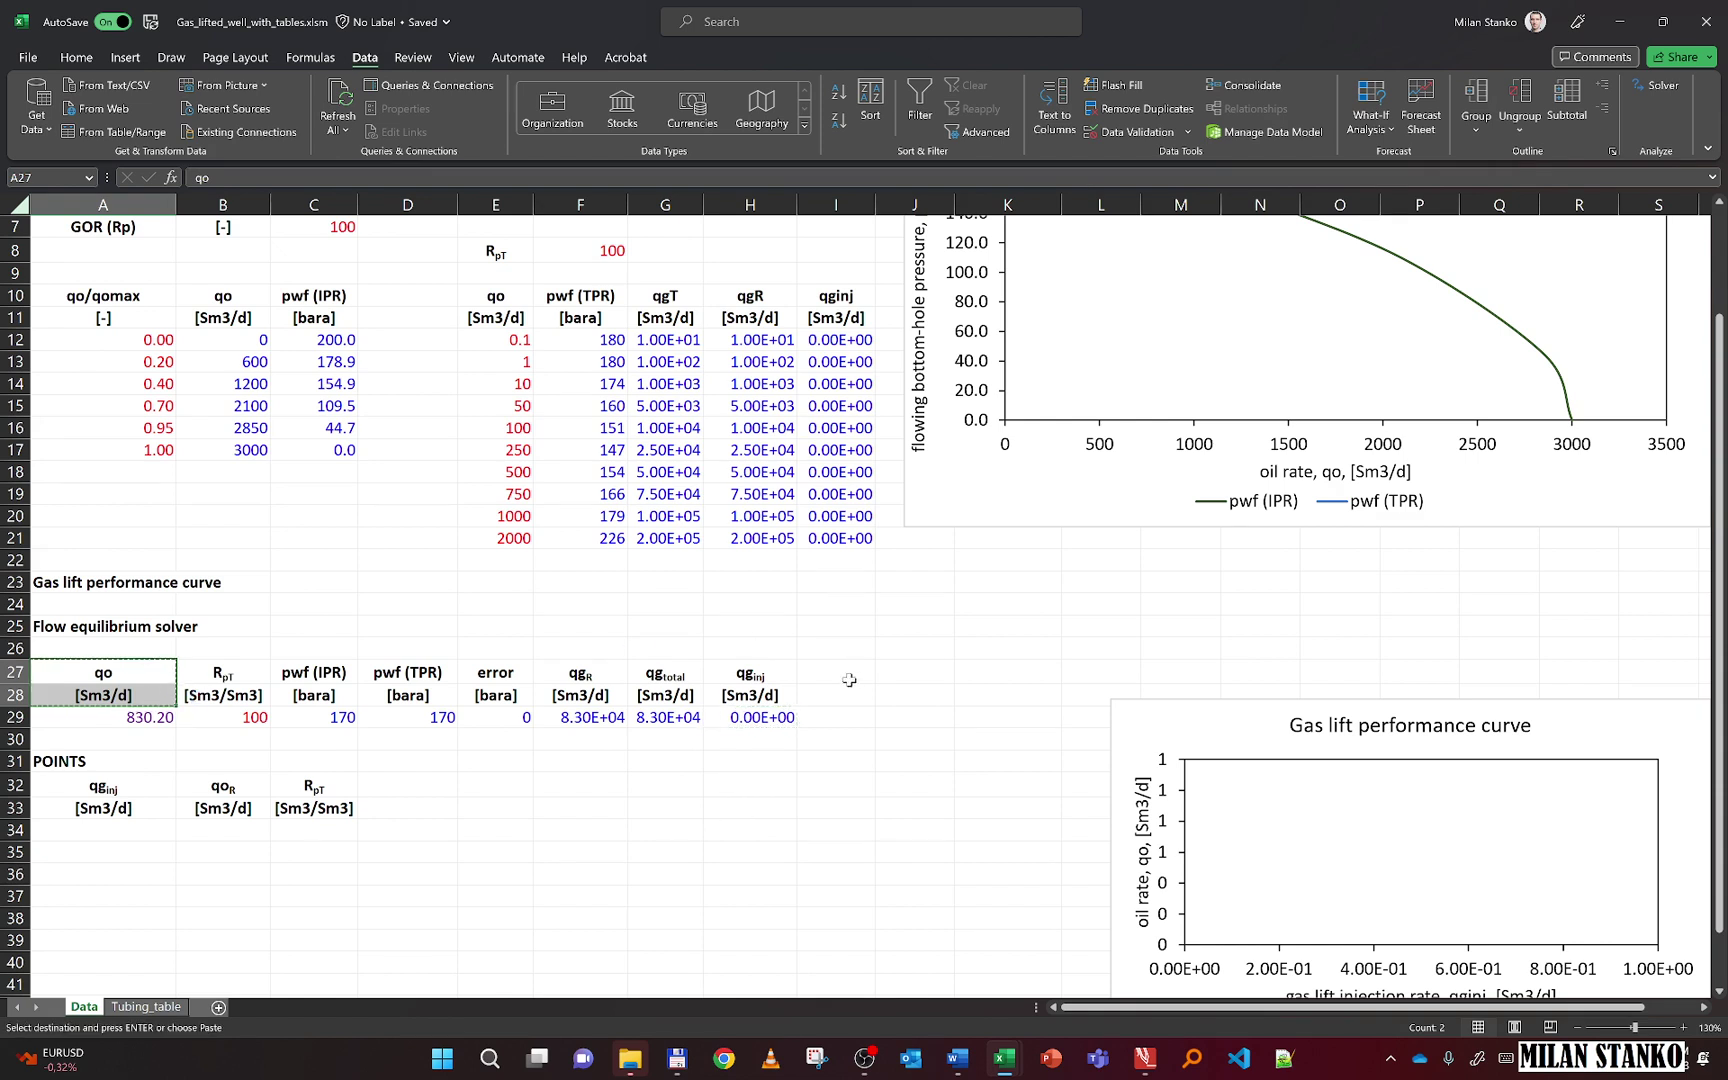
{"action": "left_click", "coordinate": [845, 678]}
{"action": "key", "text": "ctrl+v"}
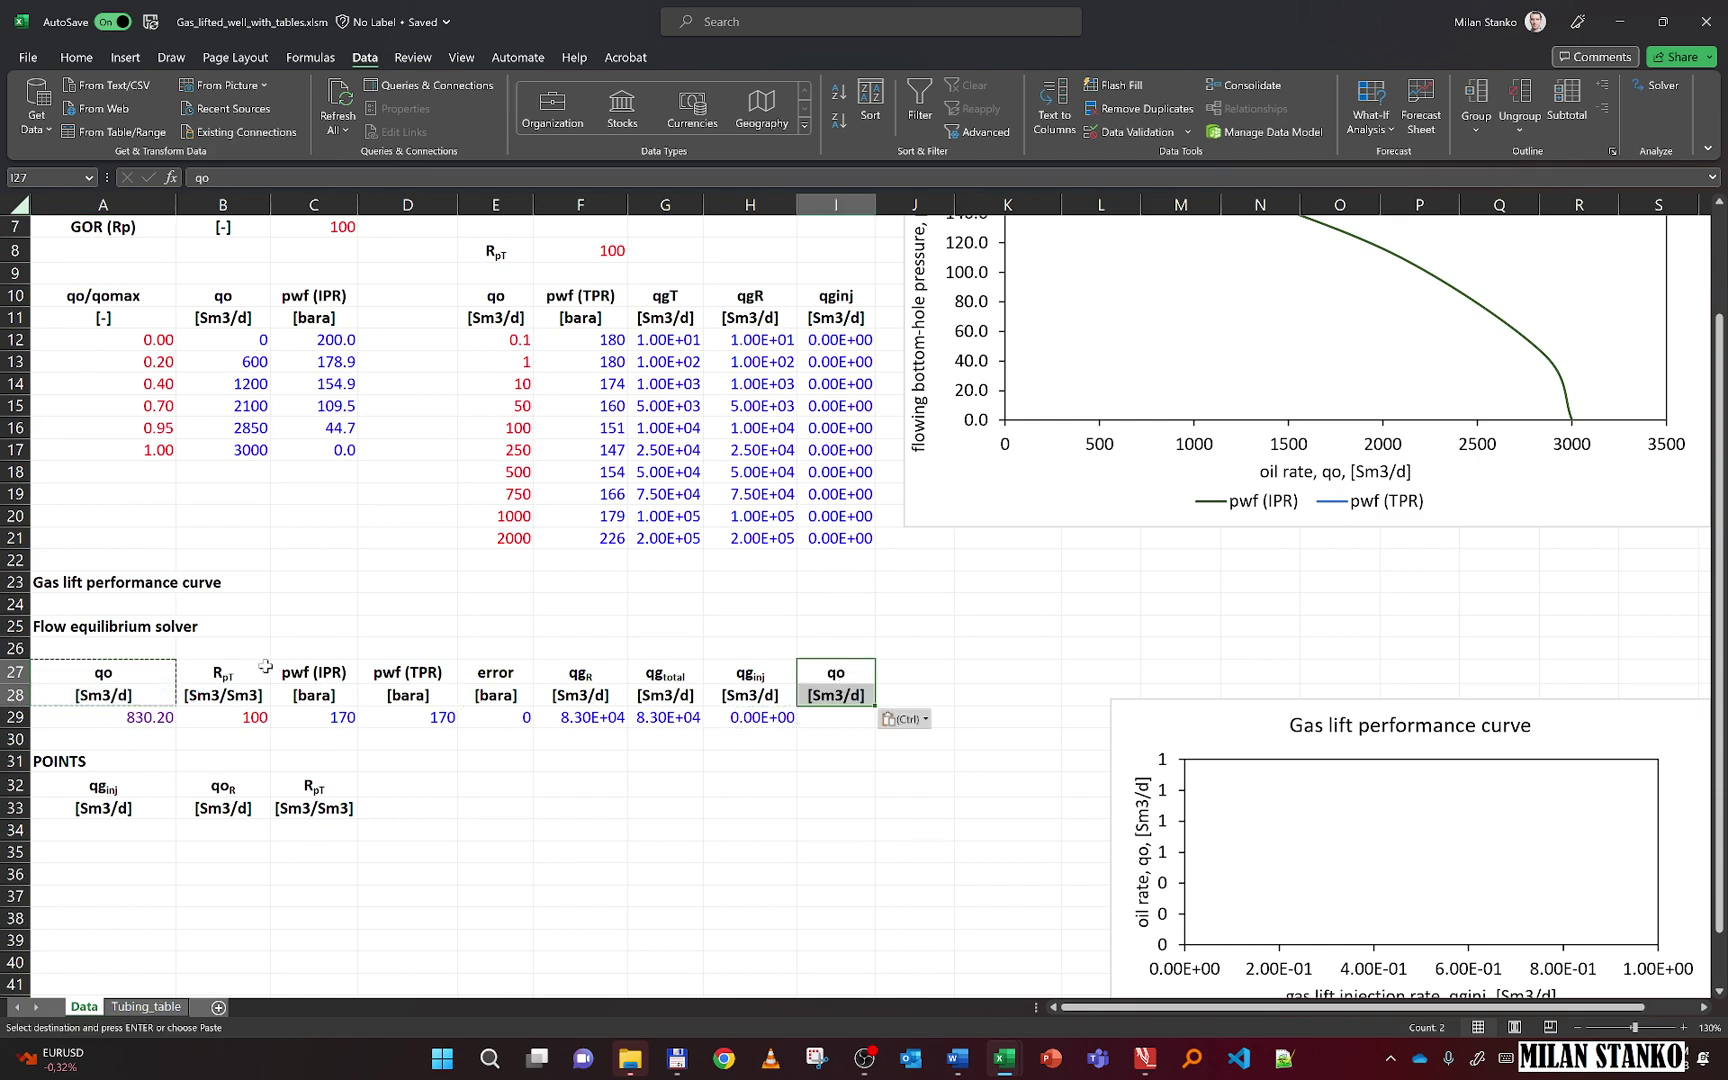
{"action": "left_click_drag", "start_coordinate": [248, 670], "coordinate": [248, 720]}
{"action": "key", "text": "ctrl+c"}
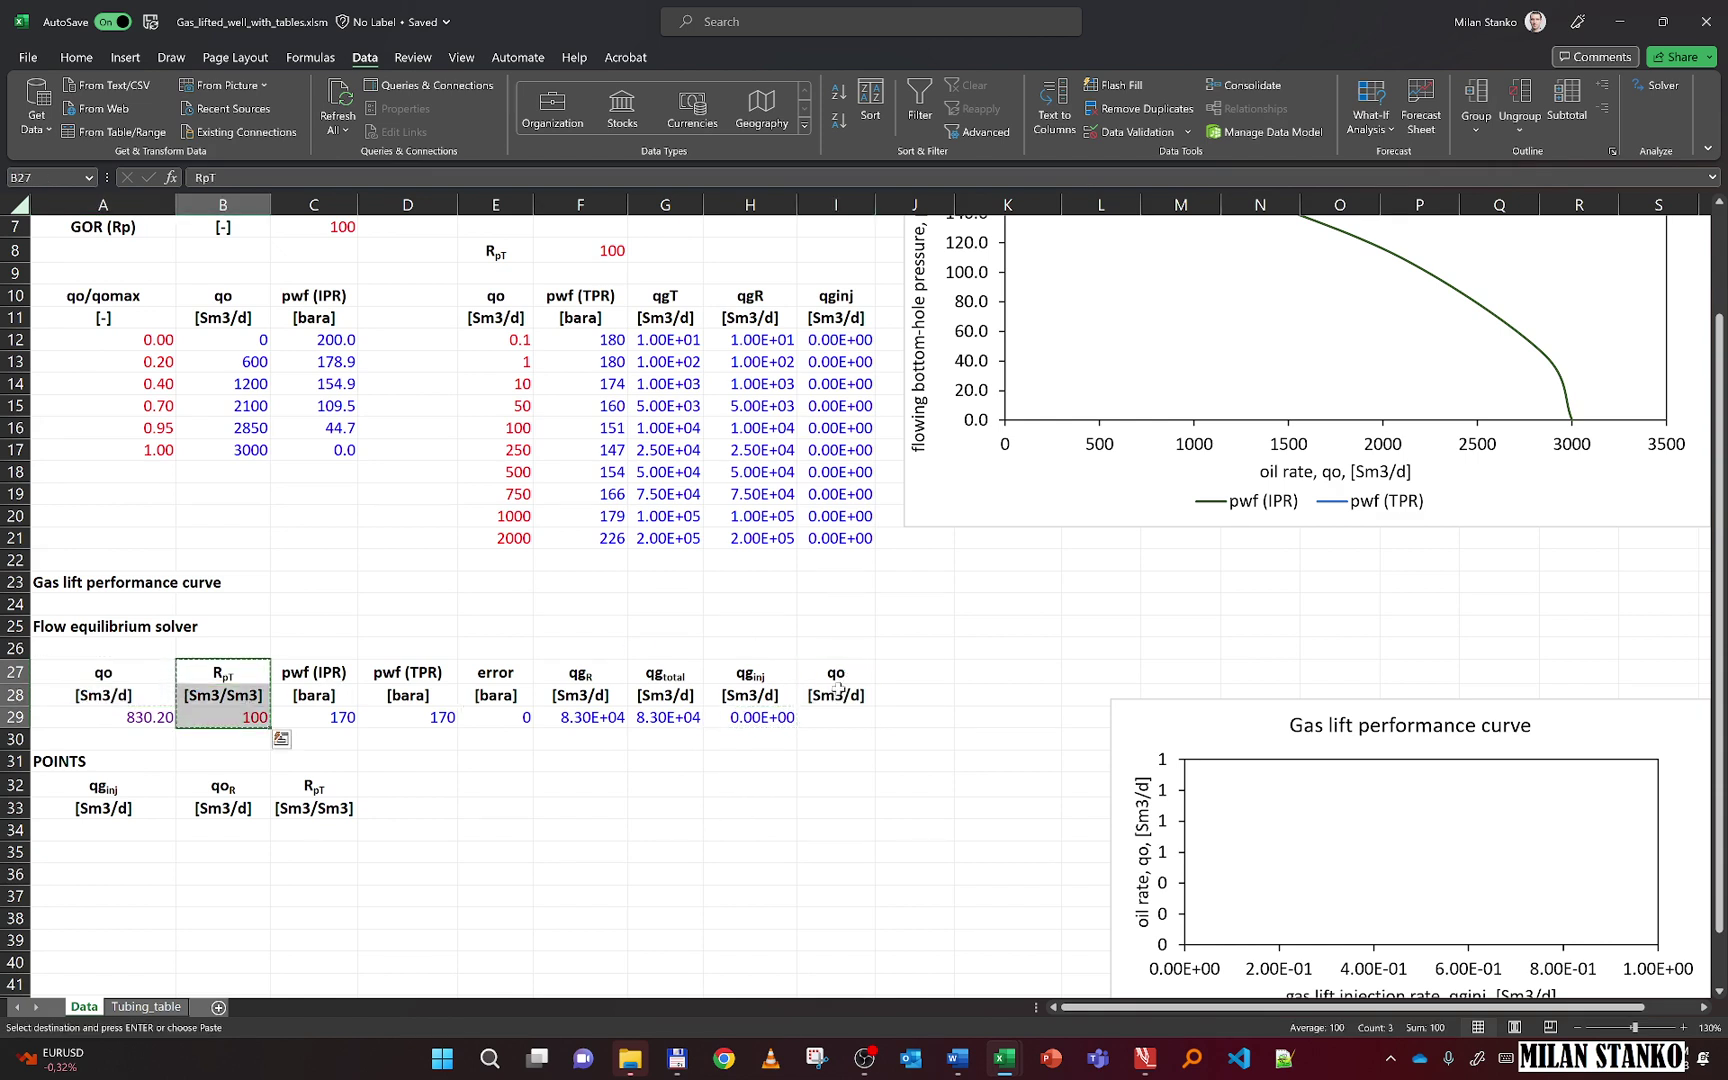
{"action": "left_click", "coordinate": [913, 674]}
{"action": "key", "text": "ctrl+v"}
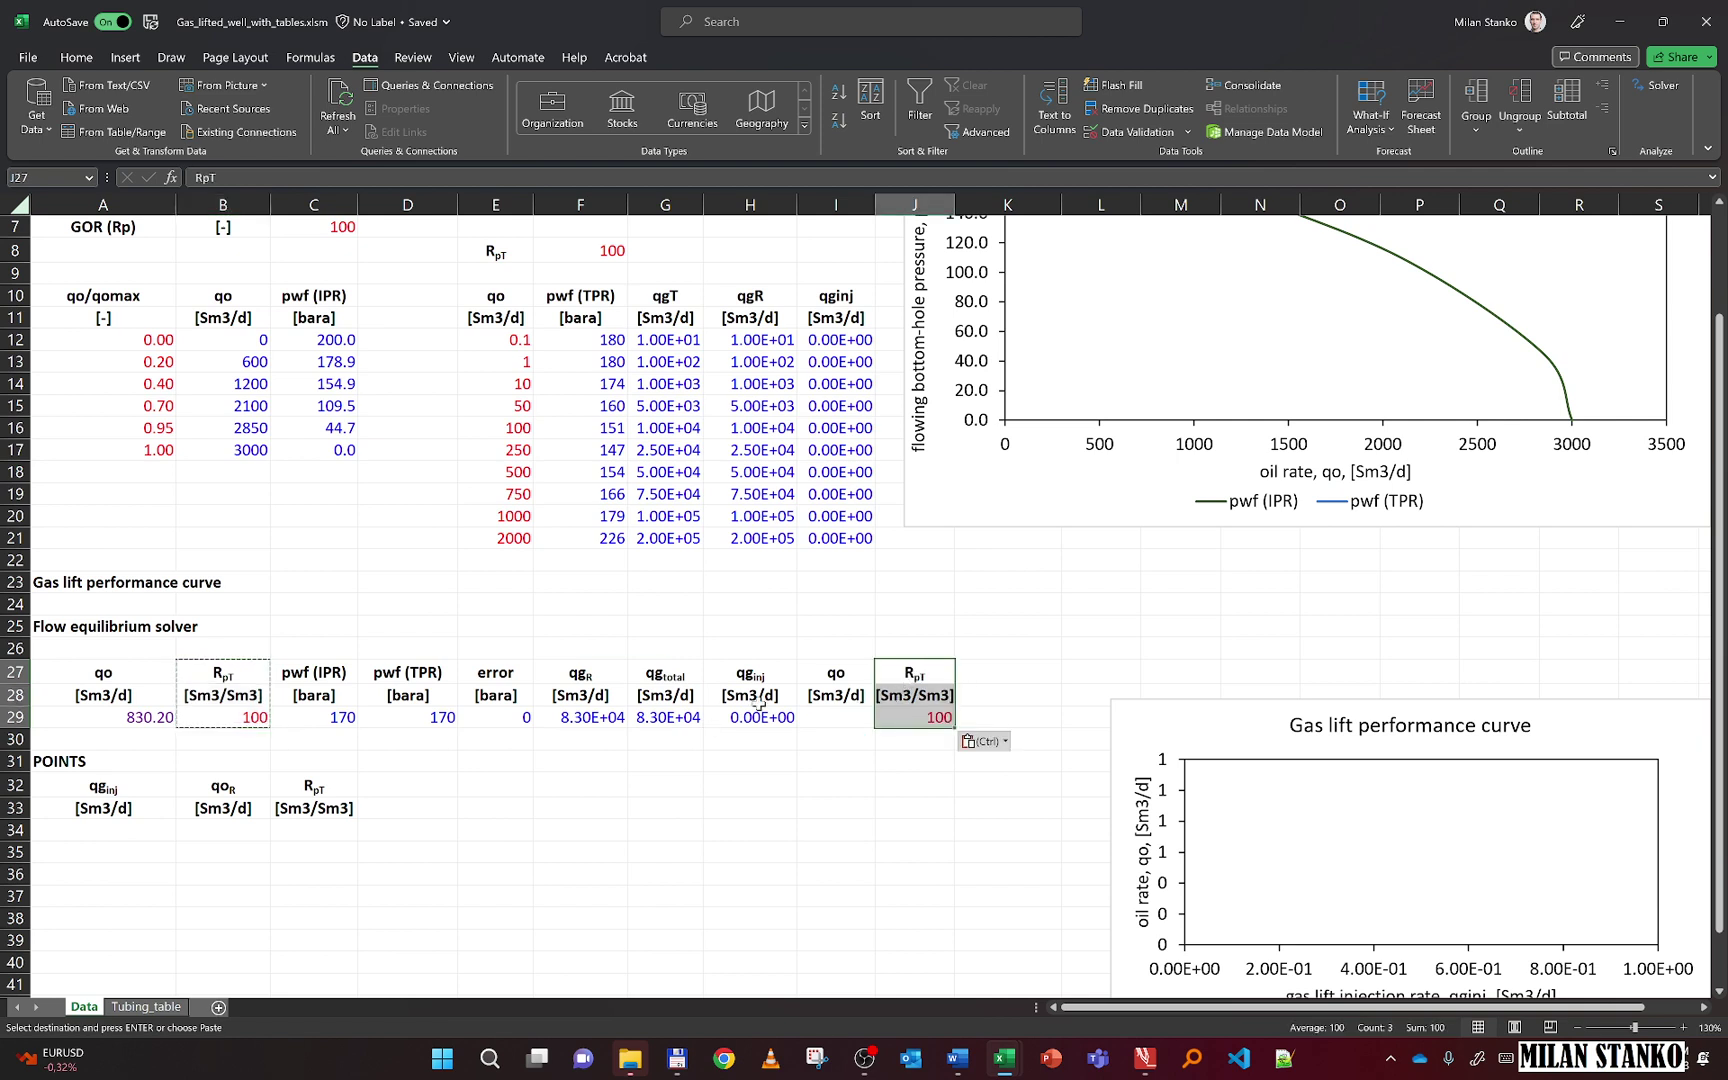
{"action": "left_click_drag", "start_coordinate": [776, 715], "coordinate": [915, 718]}
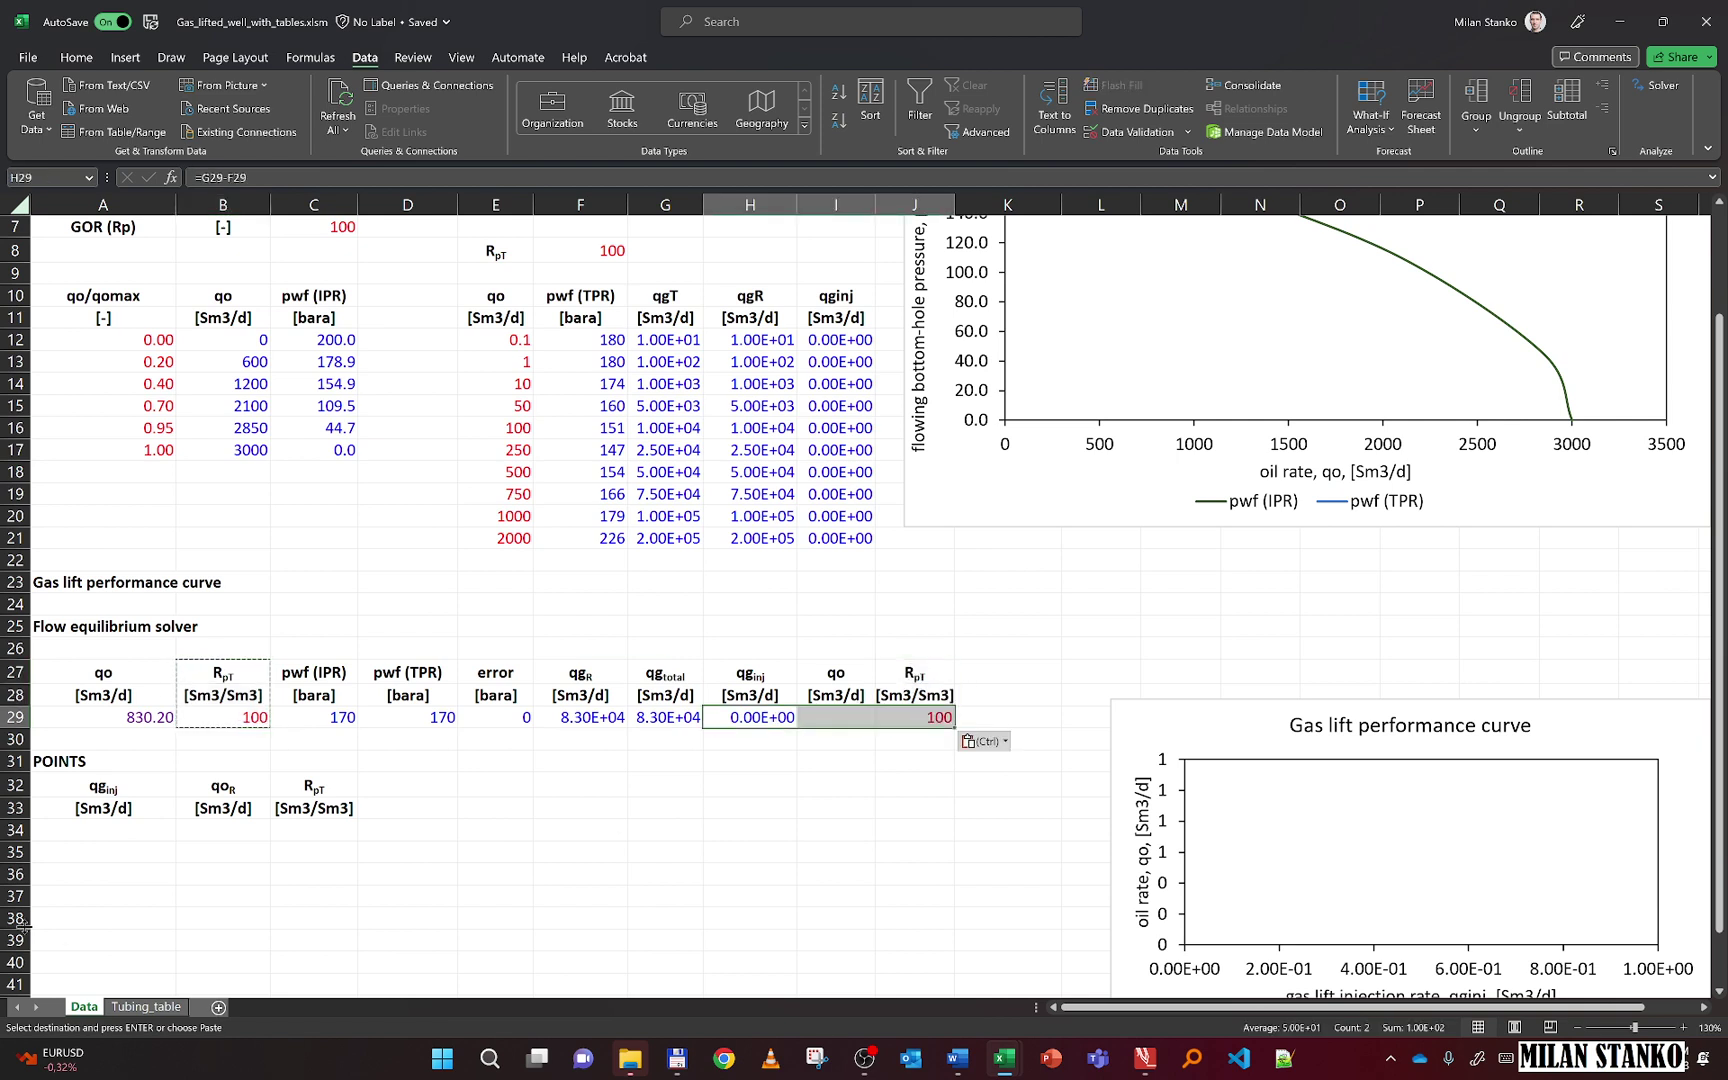
Link the new columns to the solver inputs, with =A29 in I29 for qo and =B29 in J29 for RpT
{"action": "left_click", "coordinate": [808, 719]}
{"action": "type", "text": "="}
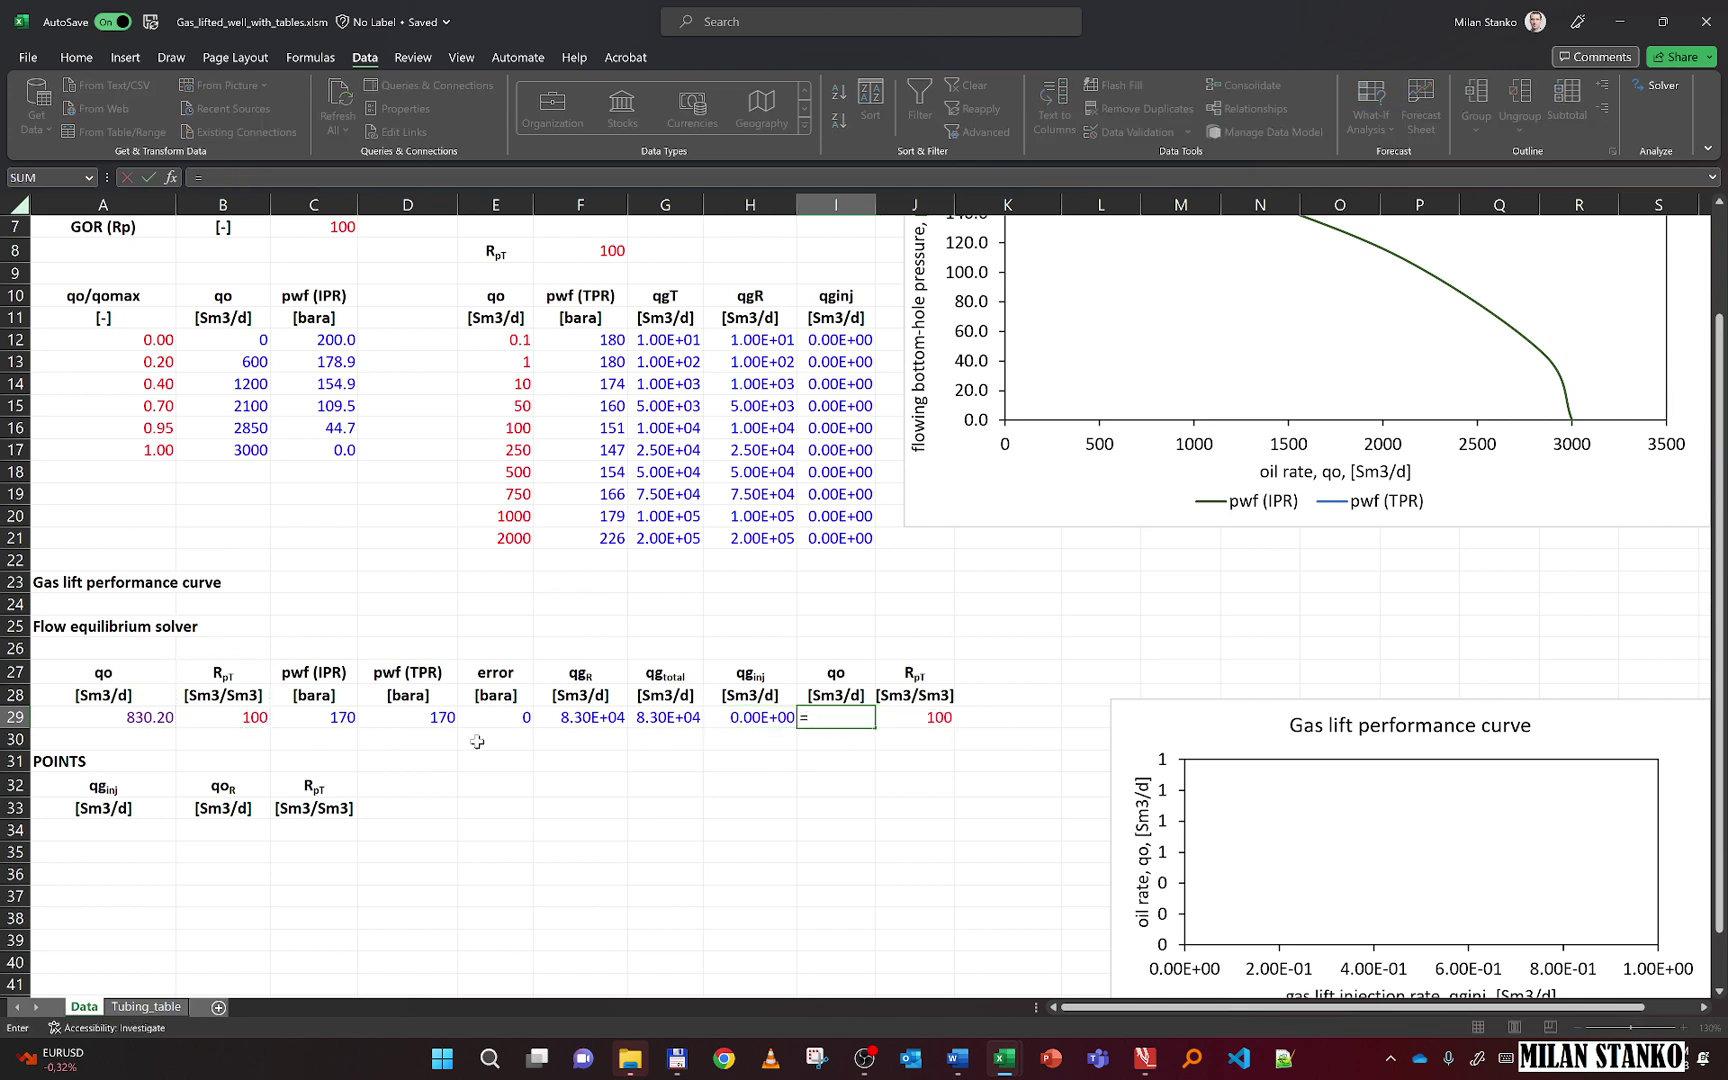
{"action": "left_click", "coordinate": [110, 721]}
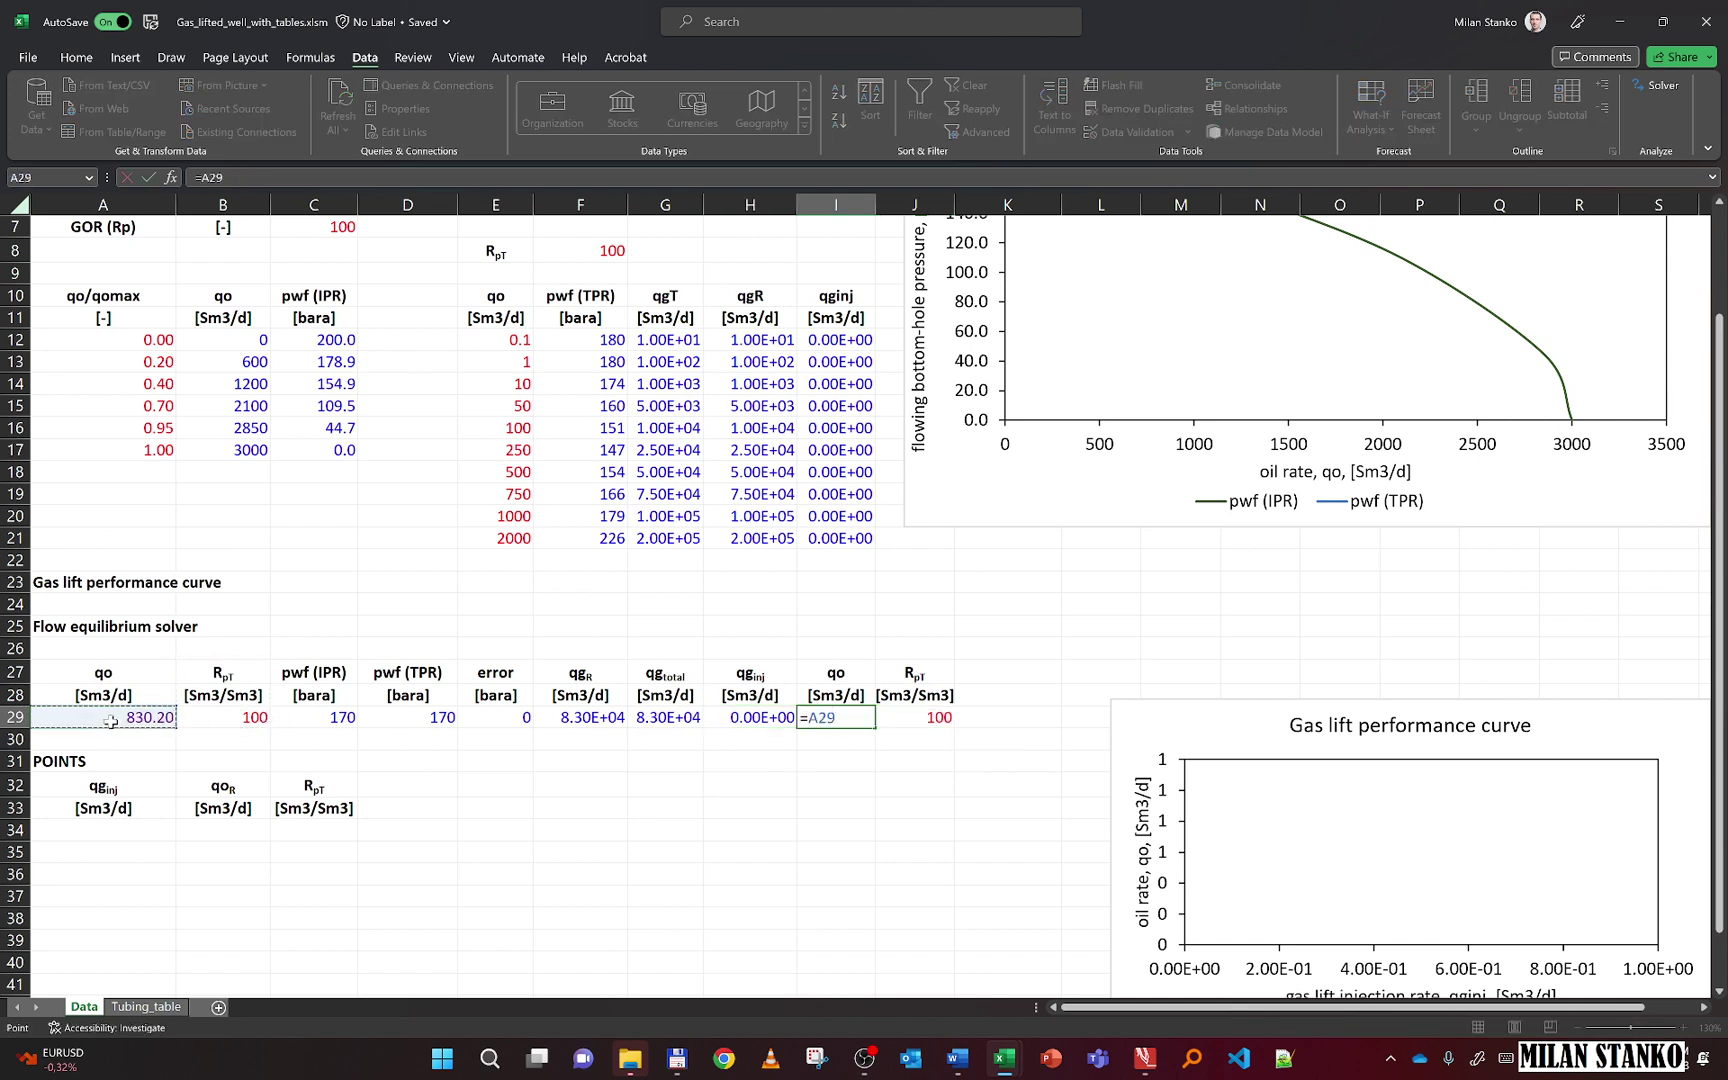
{"action": "key", "text": "Return"}
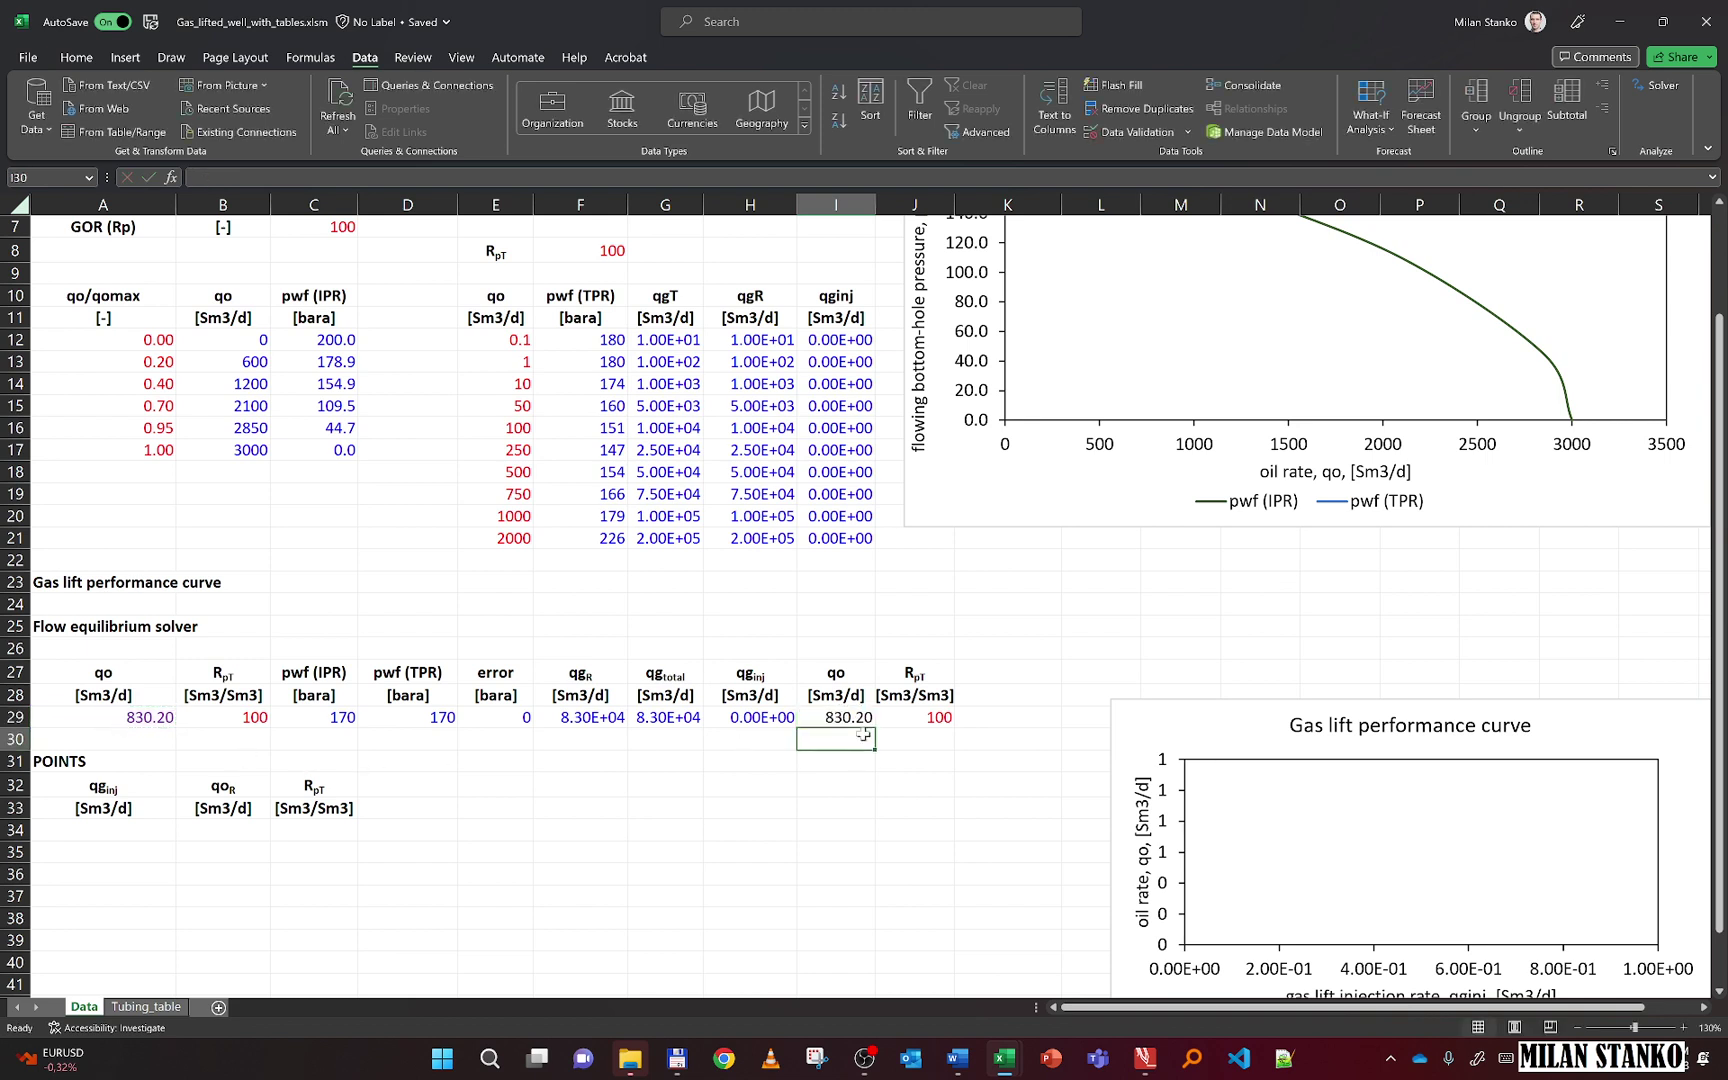
{"action": "left_click", "coordinate": [918, 717]}
{"action": "type", "text": "="}
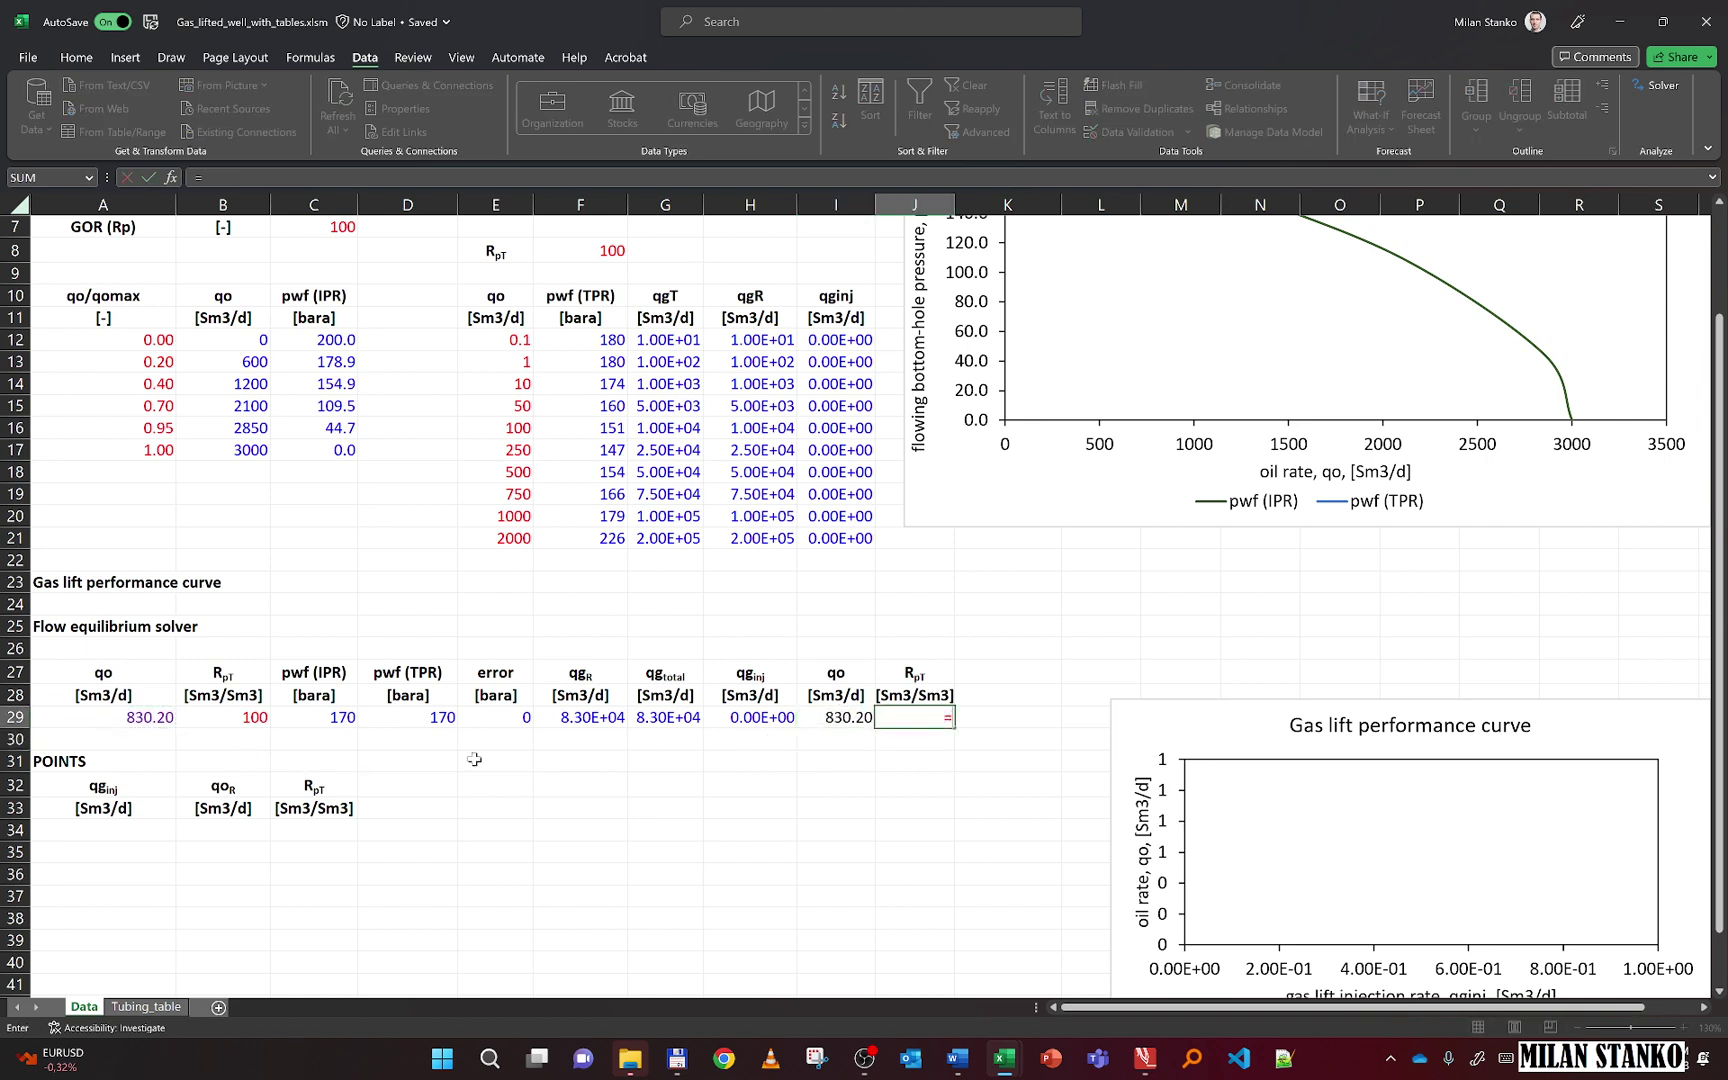
{"action": "left_click", "coordinate": [205, 717]}
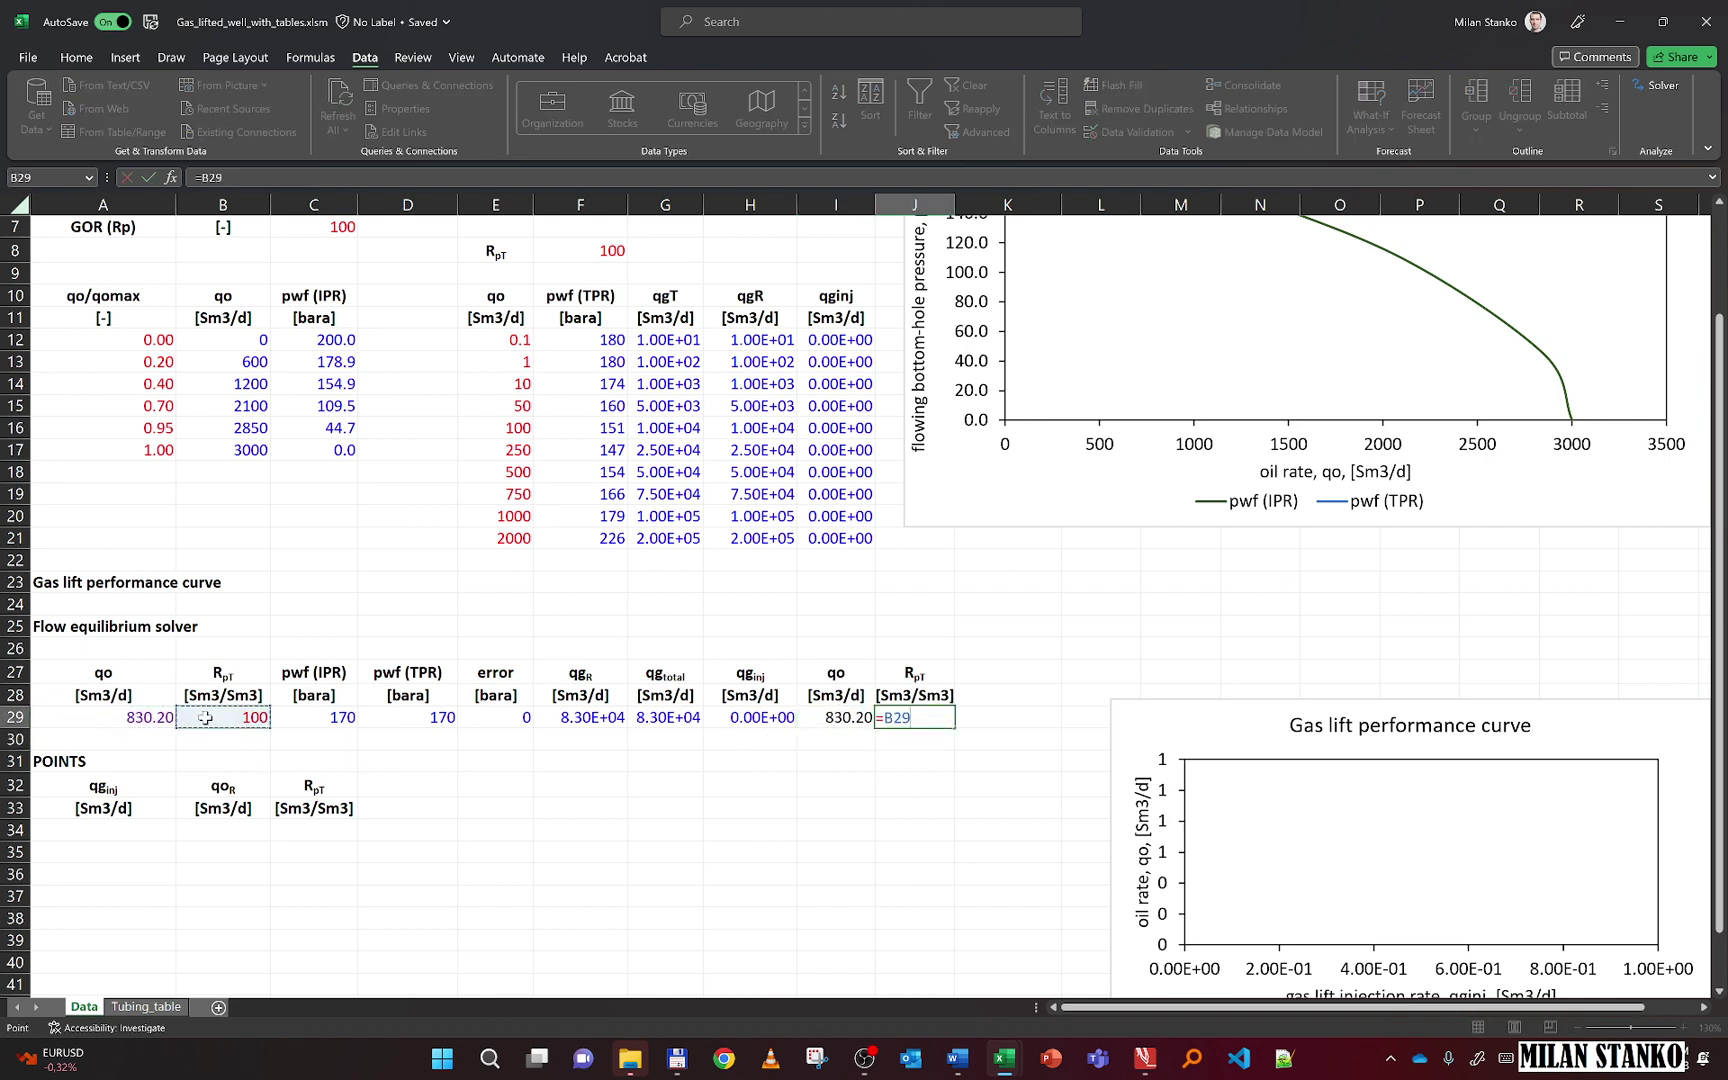
{"action": "key", "text": "Return"}
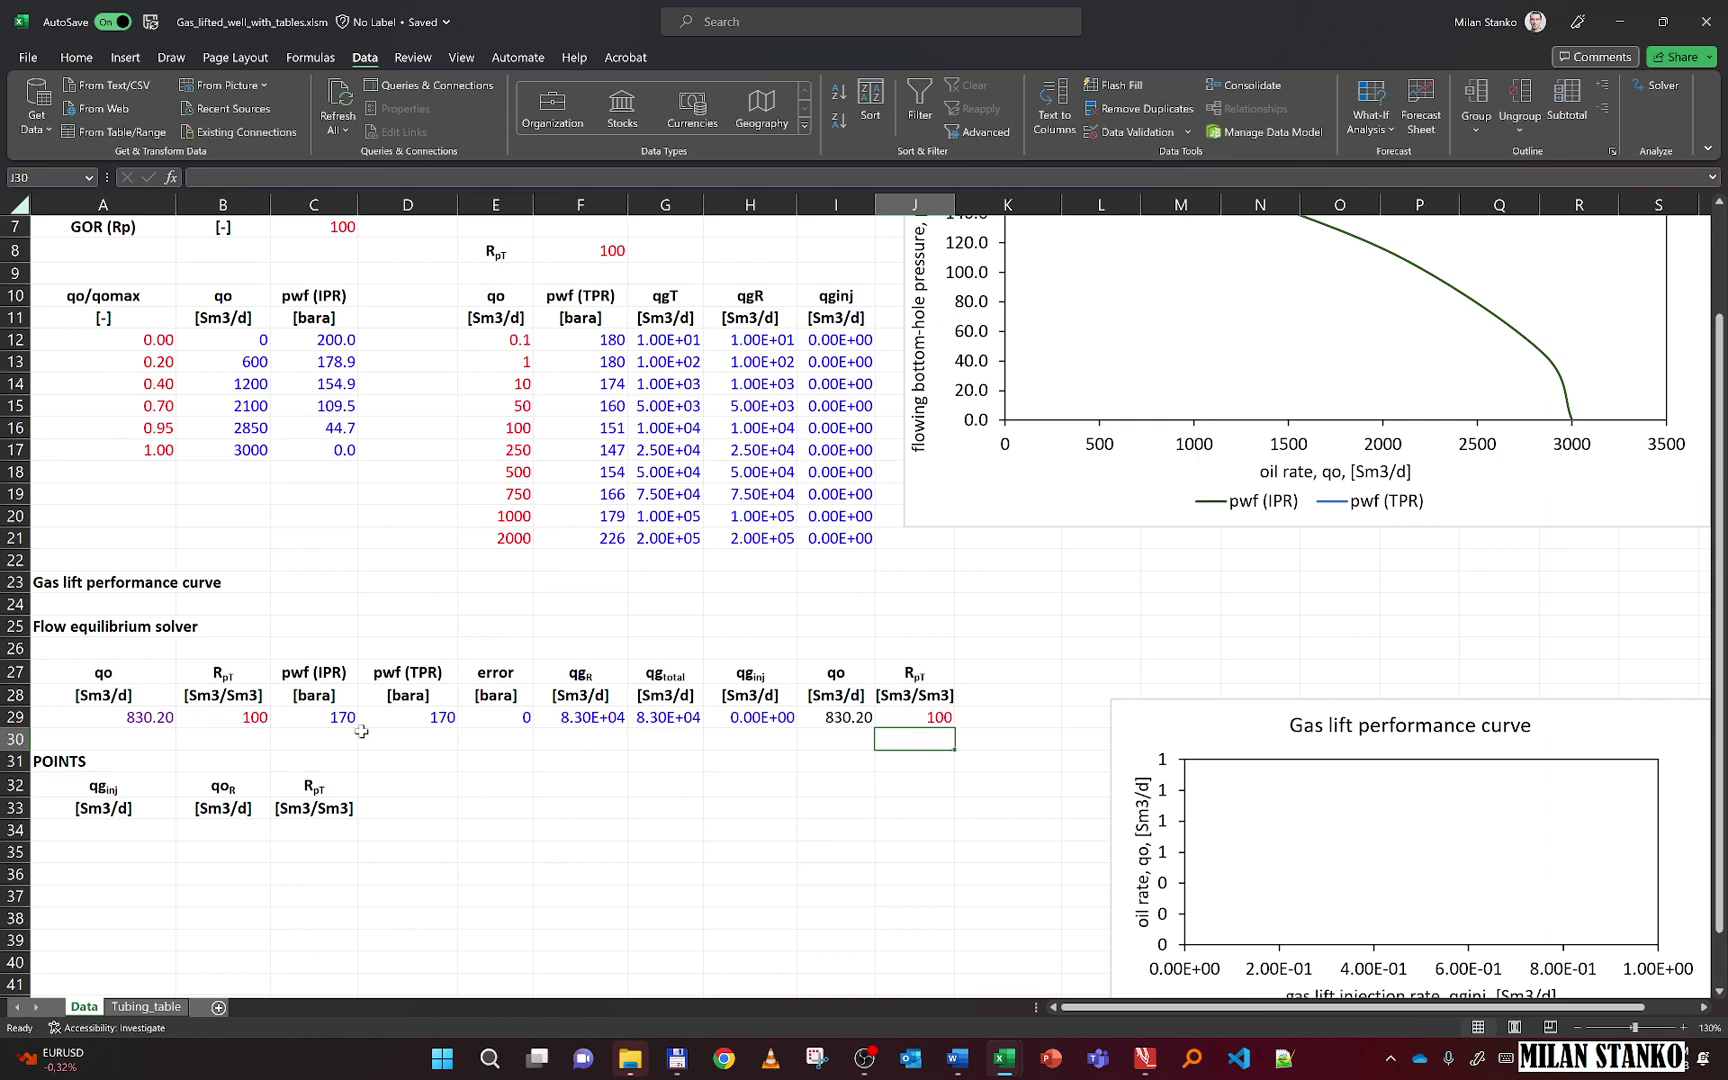
Apply the cell formatting of H29 to I29:J29 with Format Painter
{"action": "left_click", "coordinate": [750, 716]}
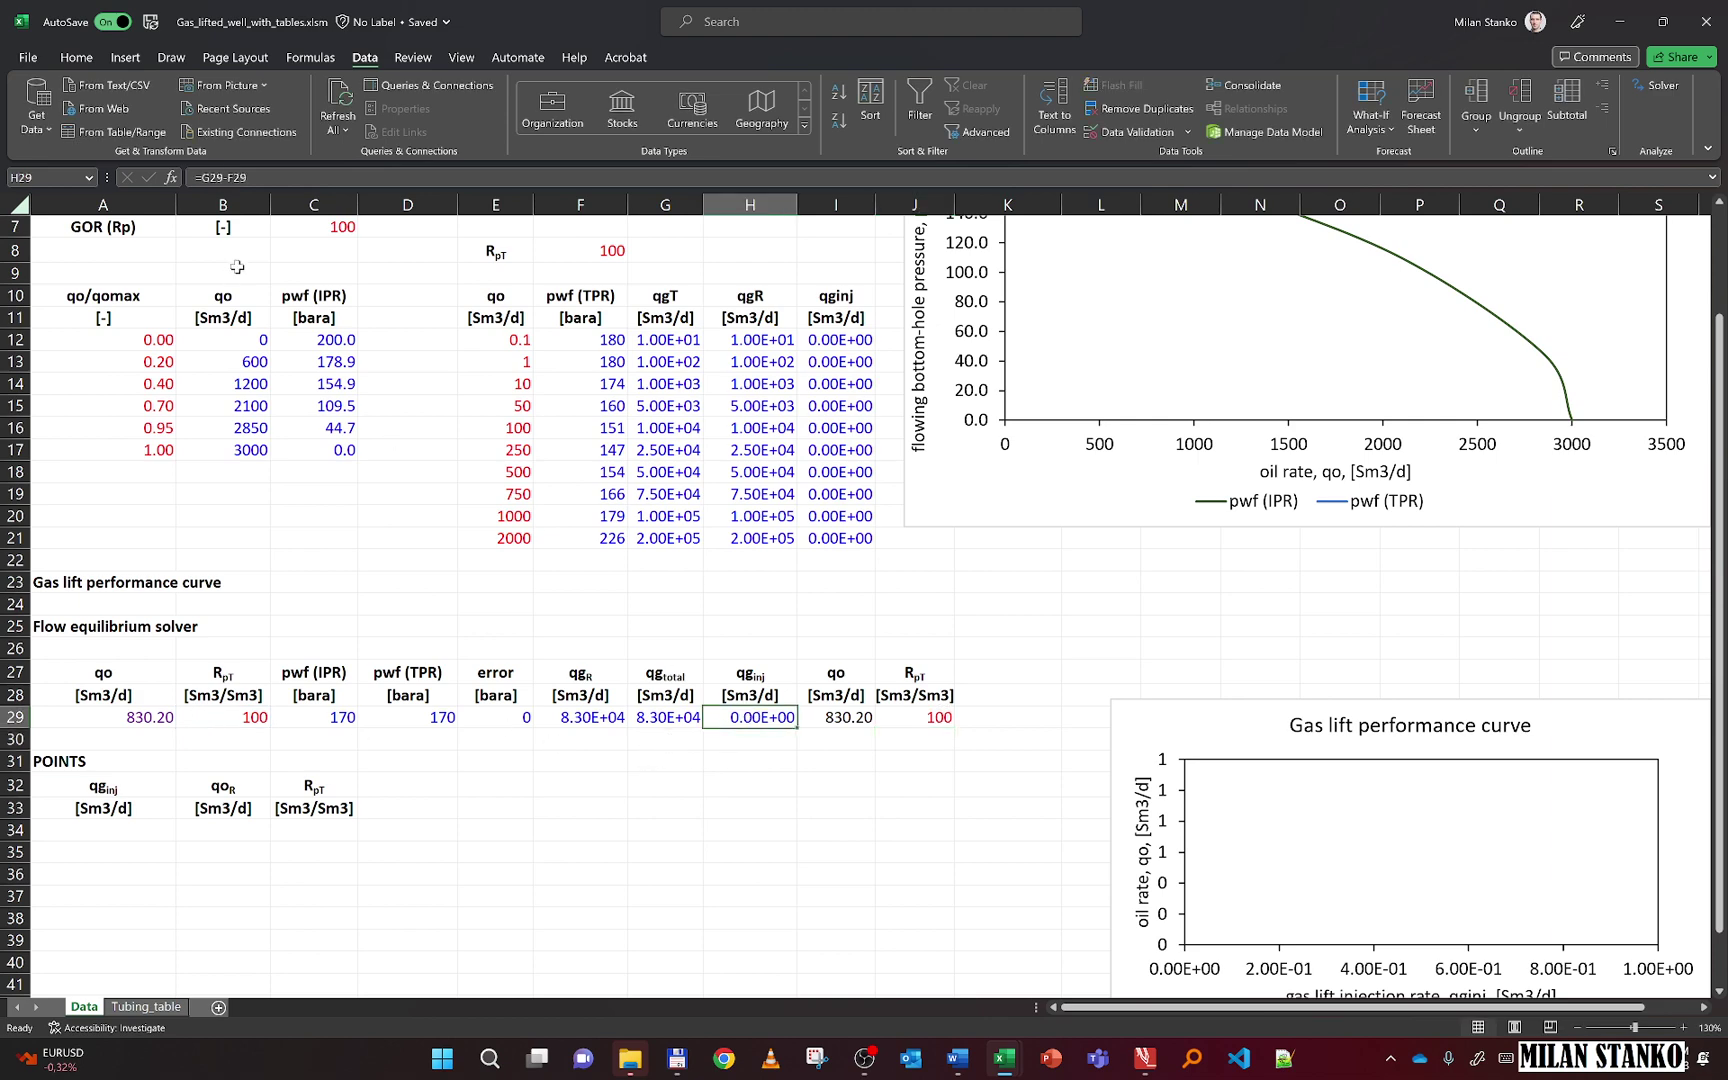
{"action": "left_click", "coordinate": [75, 60]}
{"action": "left_click", "coordinate": [156, 131]}
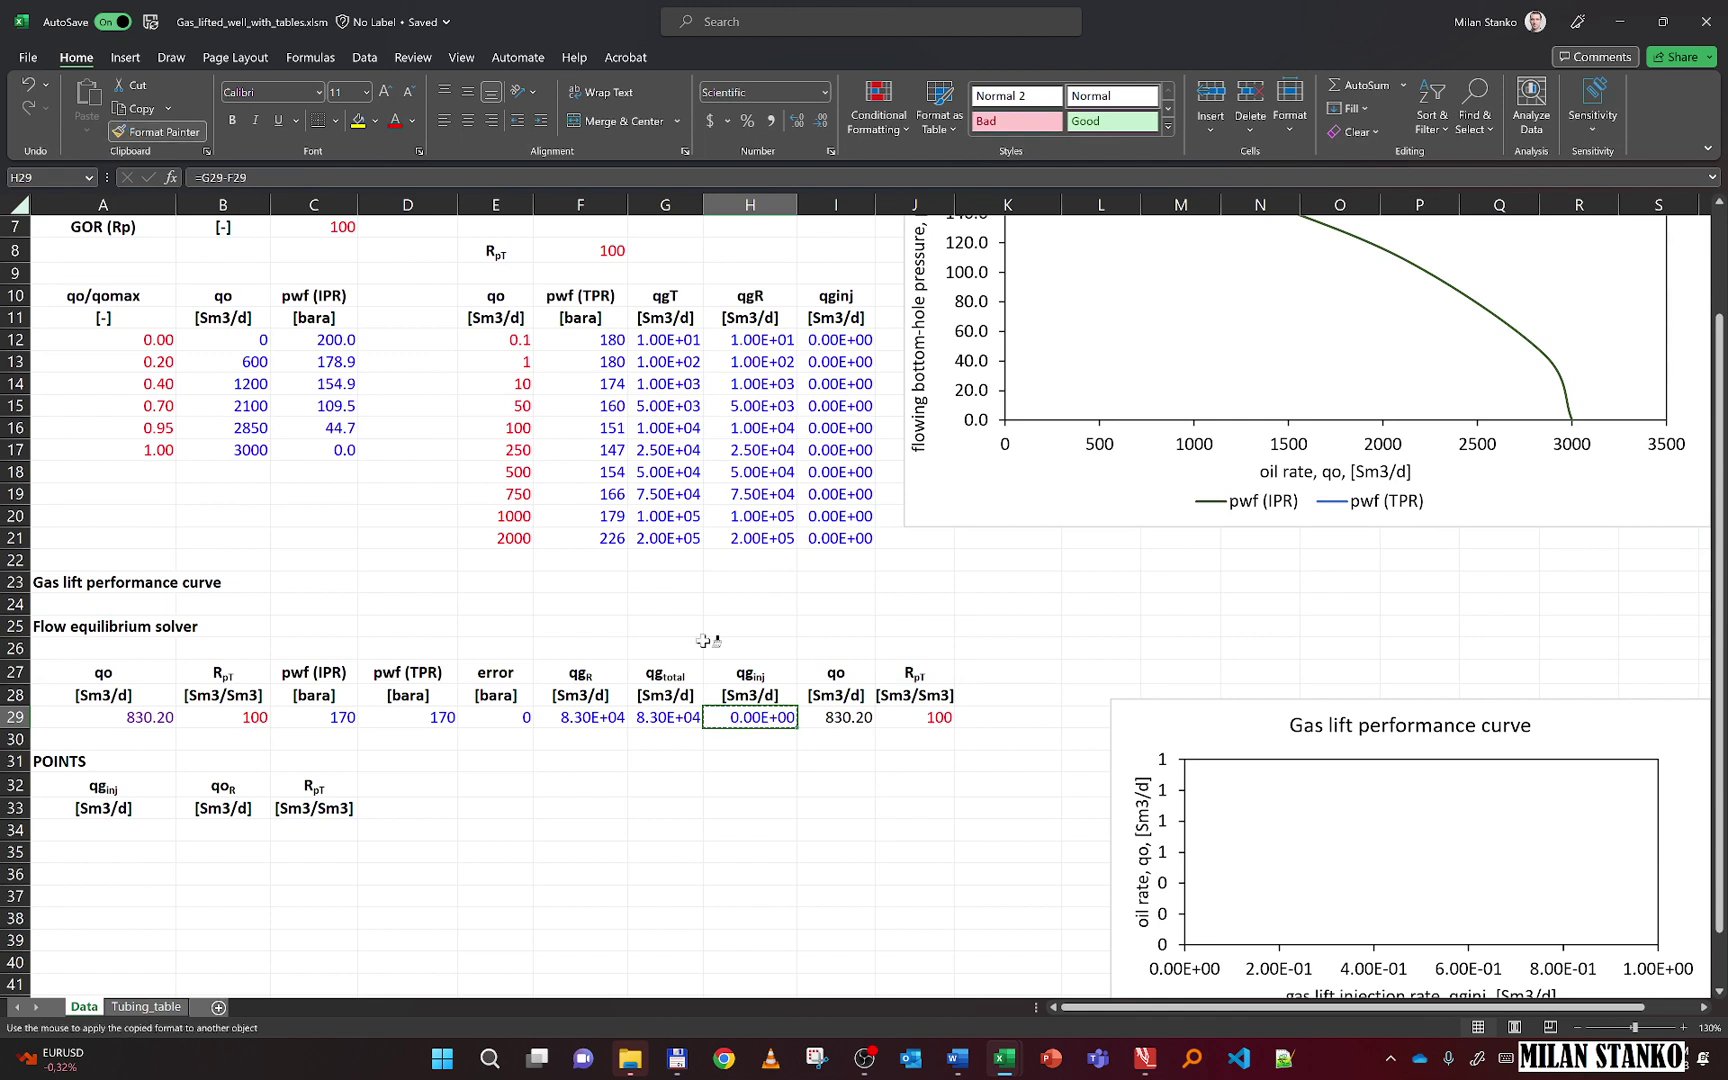
{"action": "left_click_drag", "start_coordinate": [858, 716], "coordinate": [937, 716]}
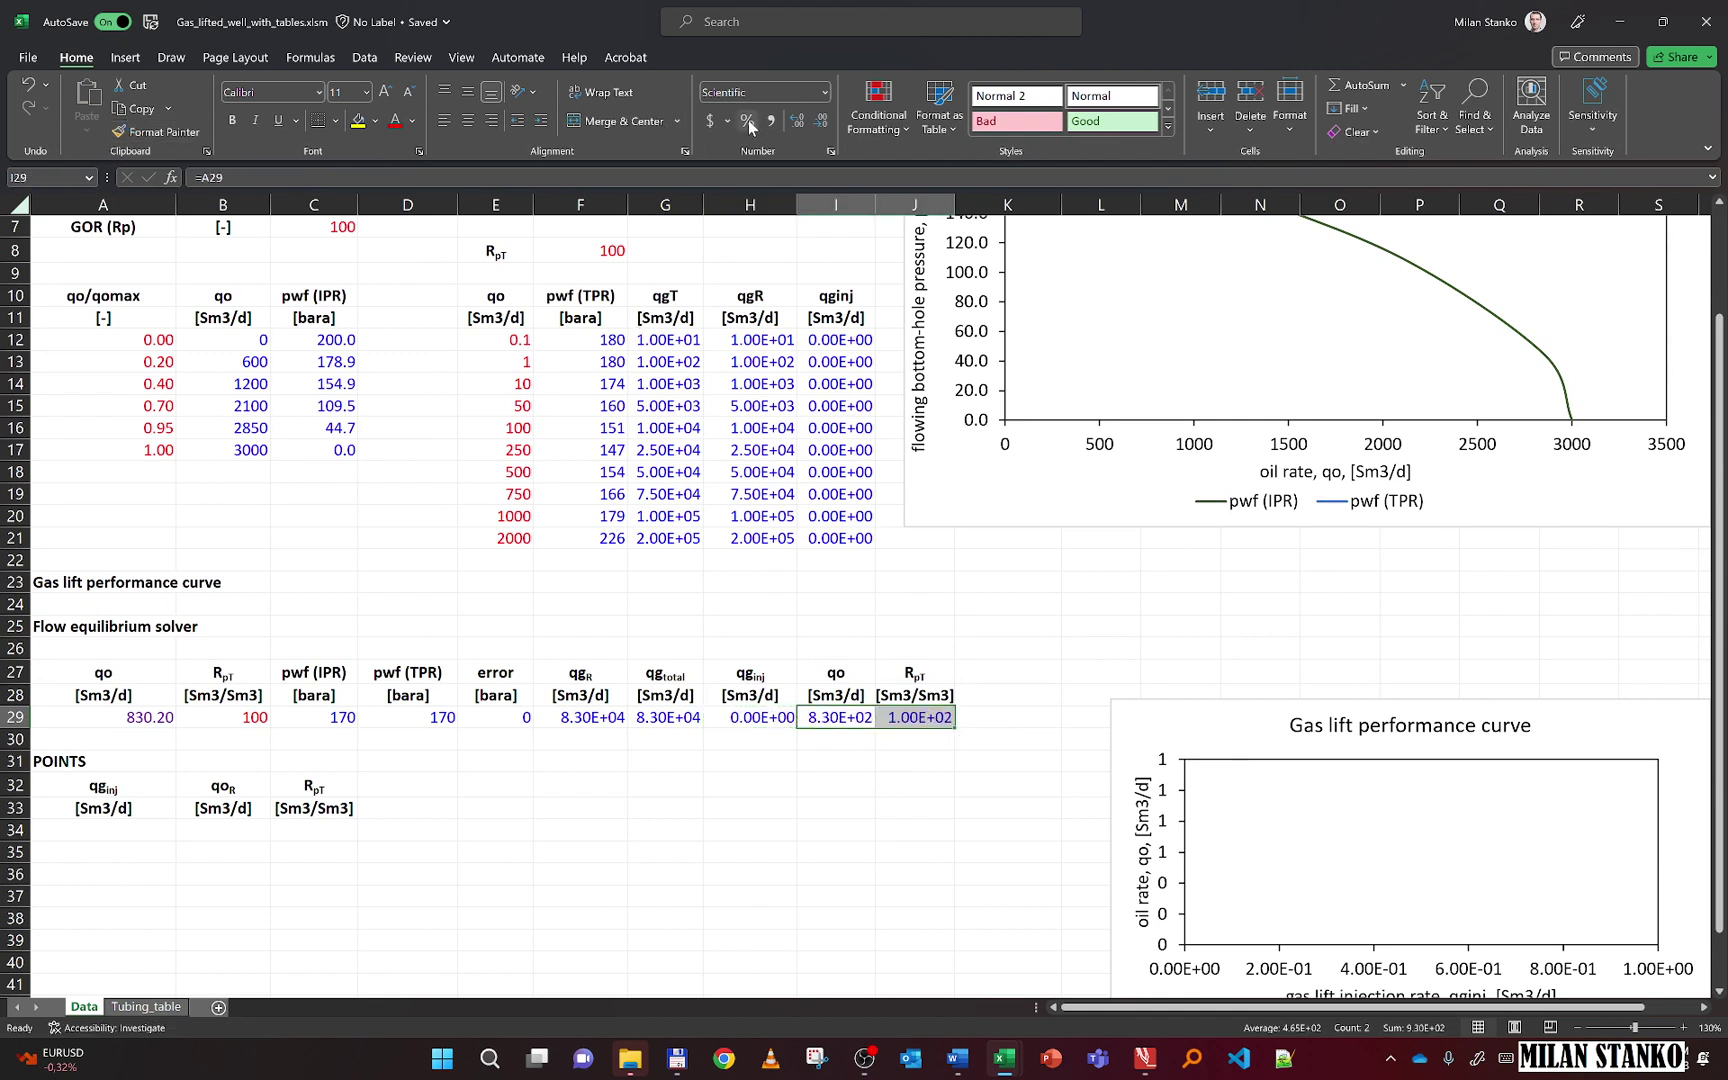
Set I29:J29 to the General number format and reduce the oil rate in I29 to two decimals
{"action": "left_click", "coordinate": [824, 92]}
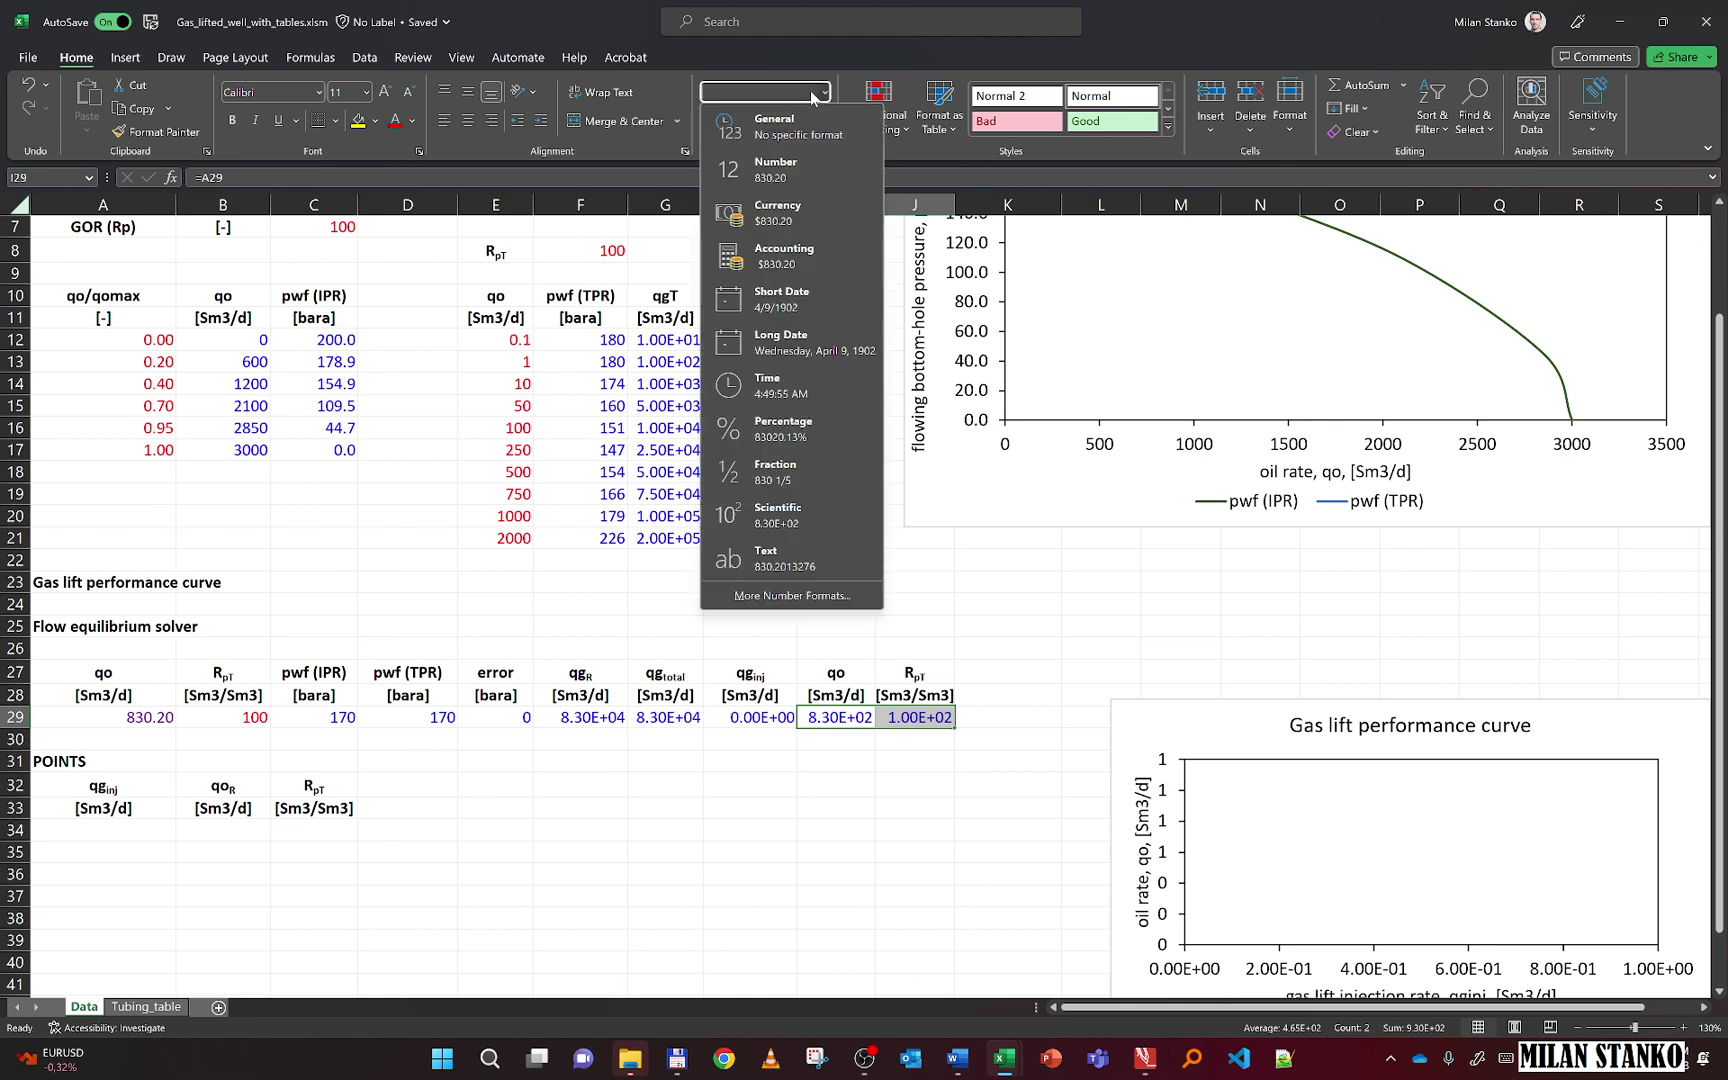
{"action": "left_click", "coordinate": [797, 140]}
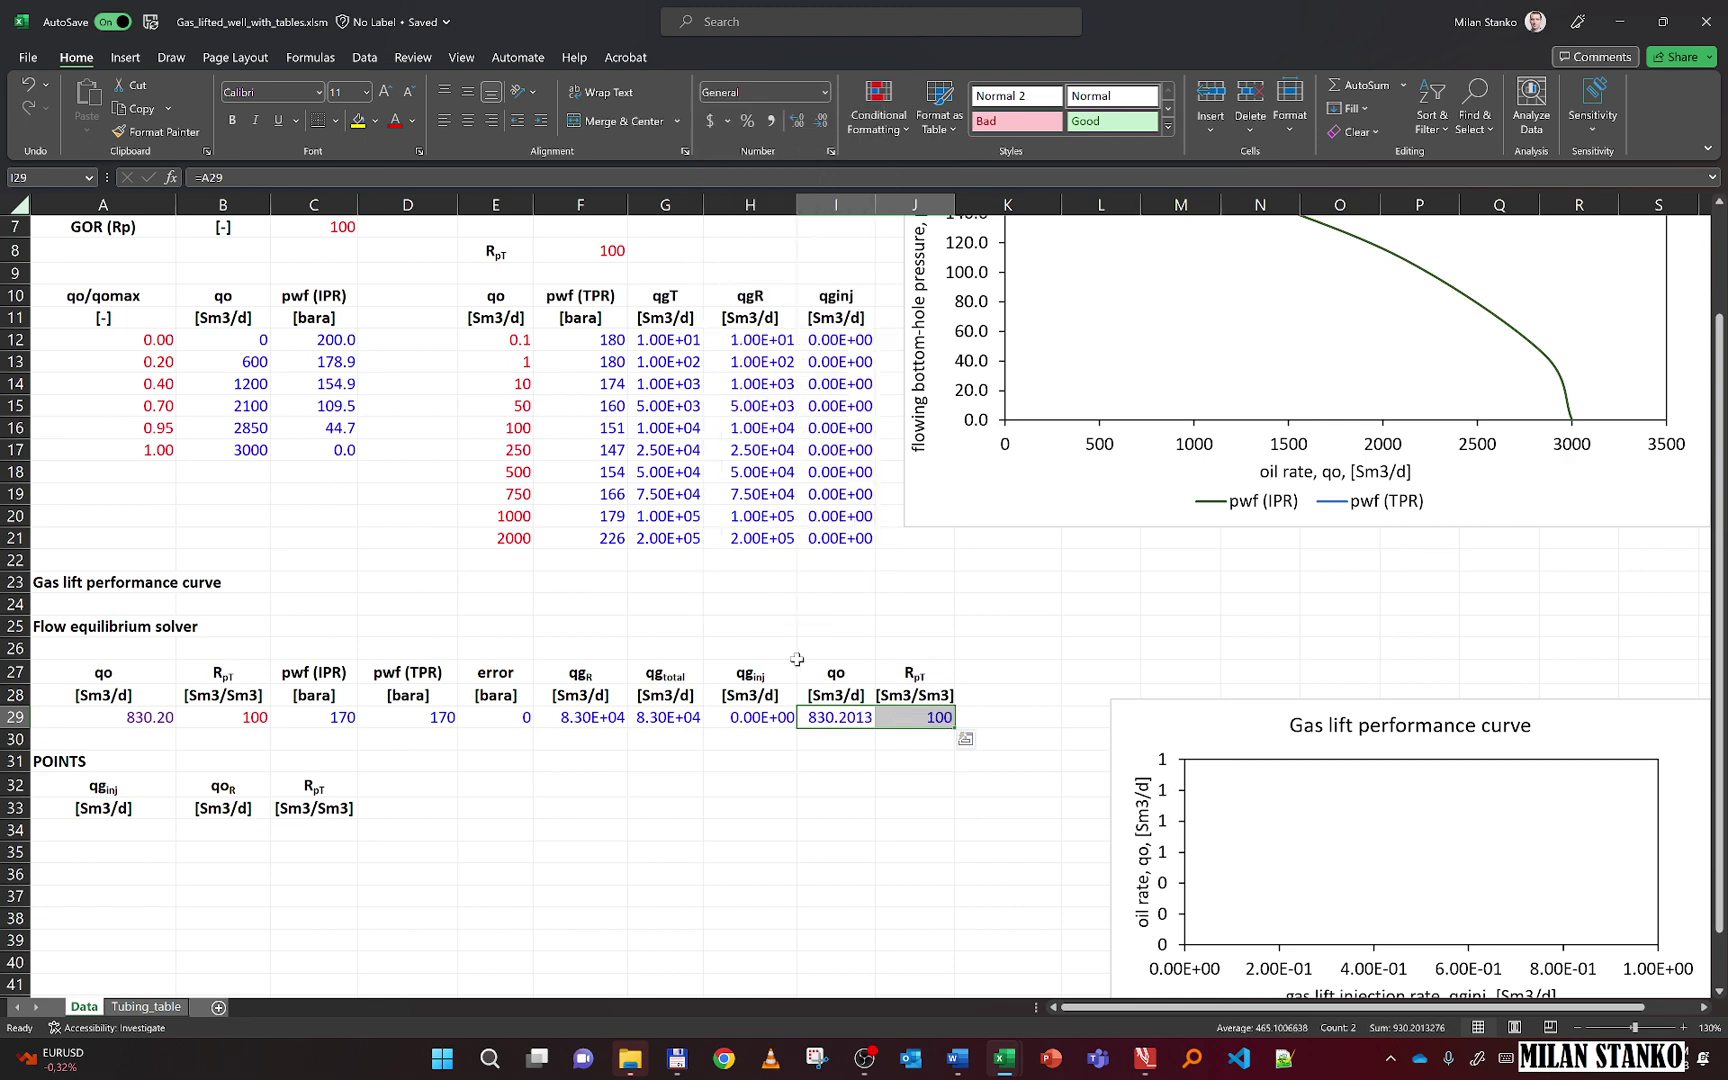
{"action": "left_click", "coordinate": [840, 716]}
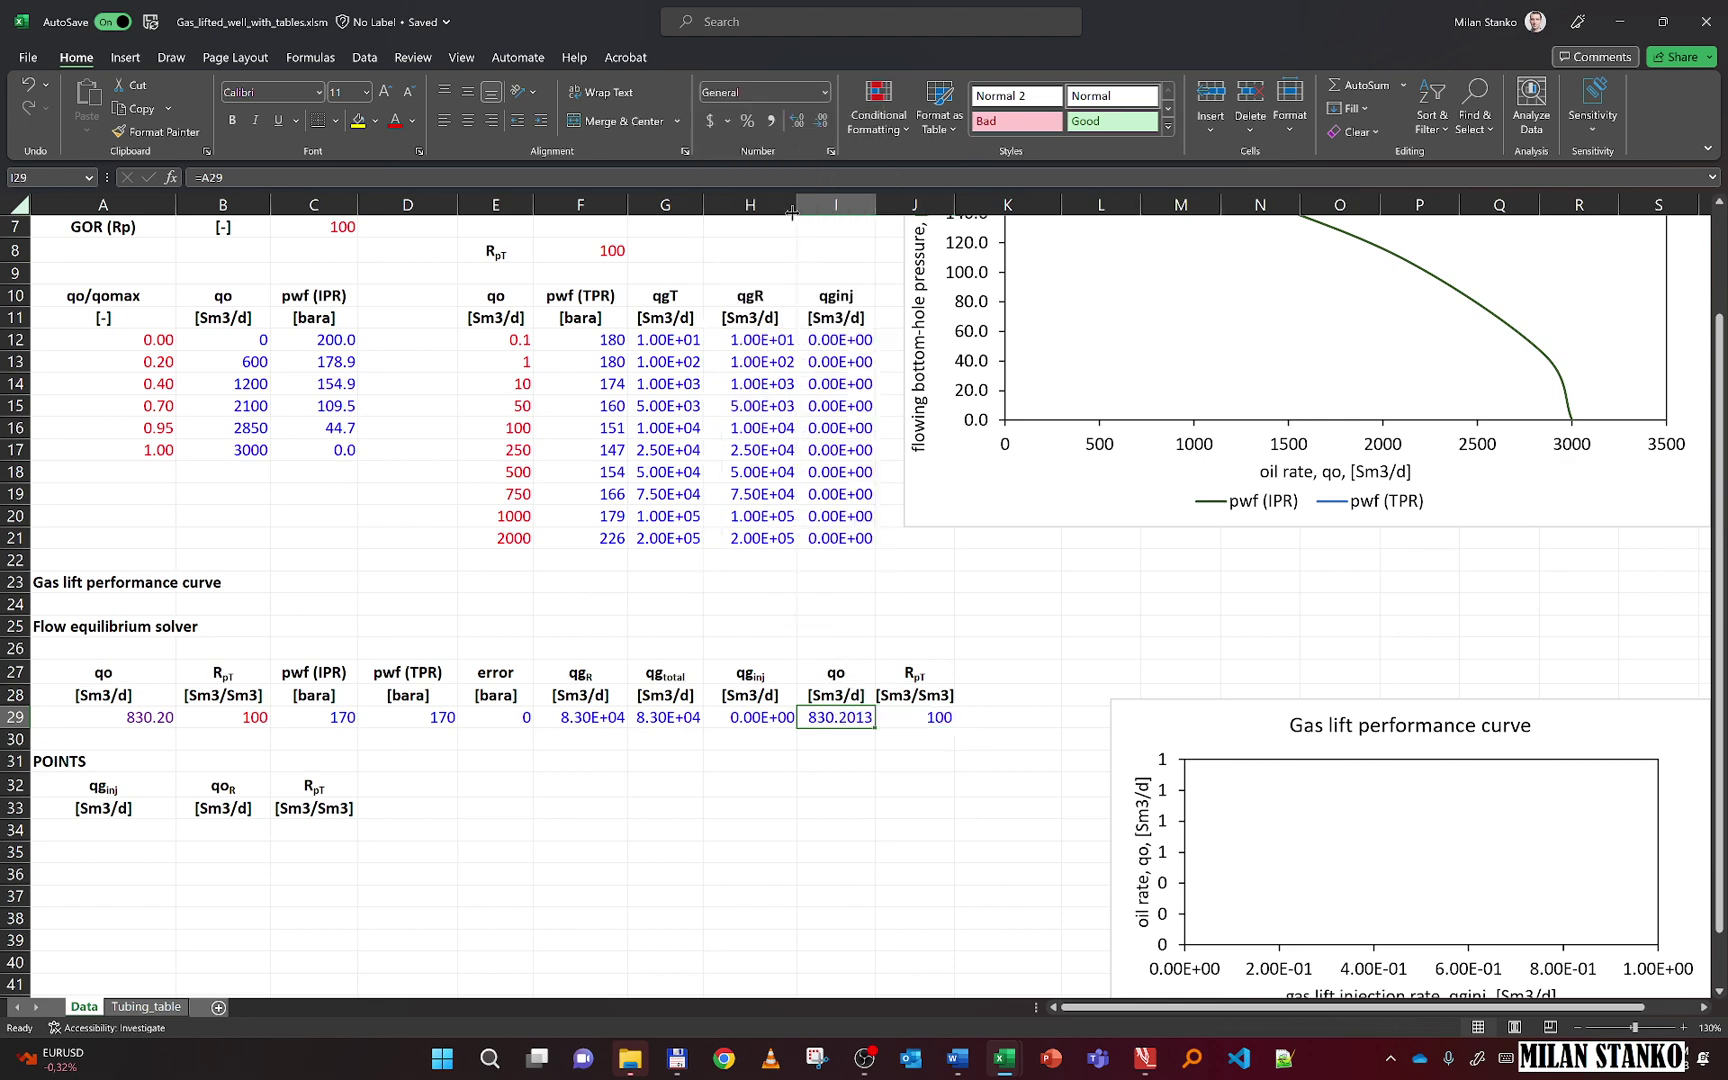
{"action": "left_click", "coordinate": [817, 122]}
Copy the solver results H29:J29 and paste them as values into A34:C34, the first row of the POINTS table
{"action": "left_click_drag", "start_coordinate": [790, 716], "coordinate": [919, 716]}
{"action": "key", "text": "ctrl+c"}
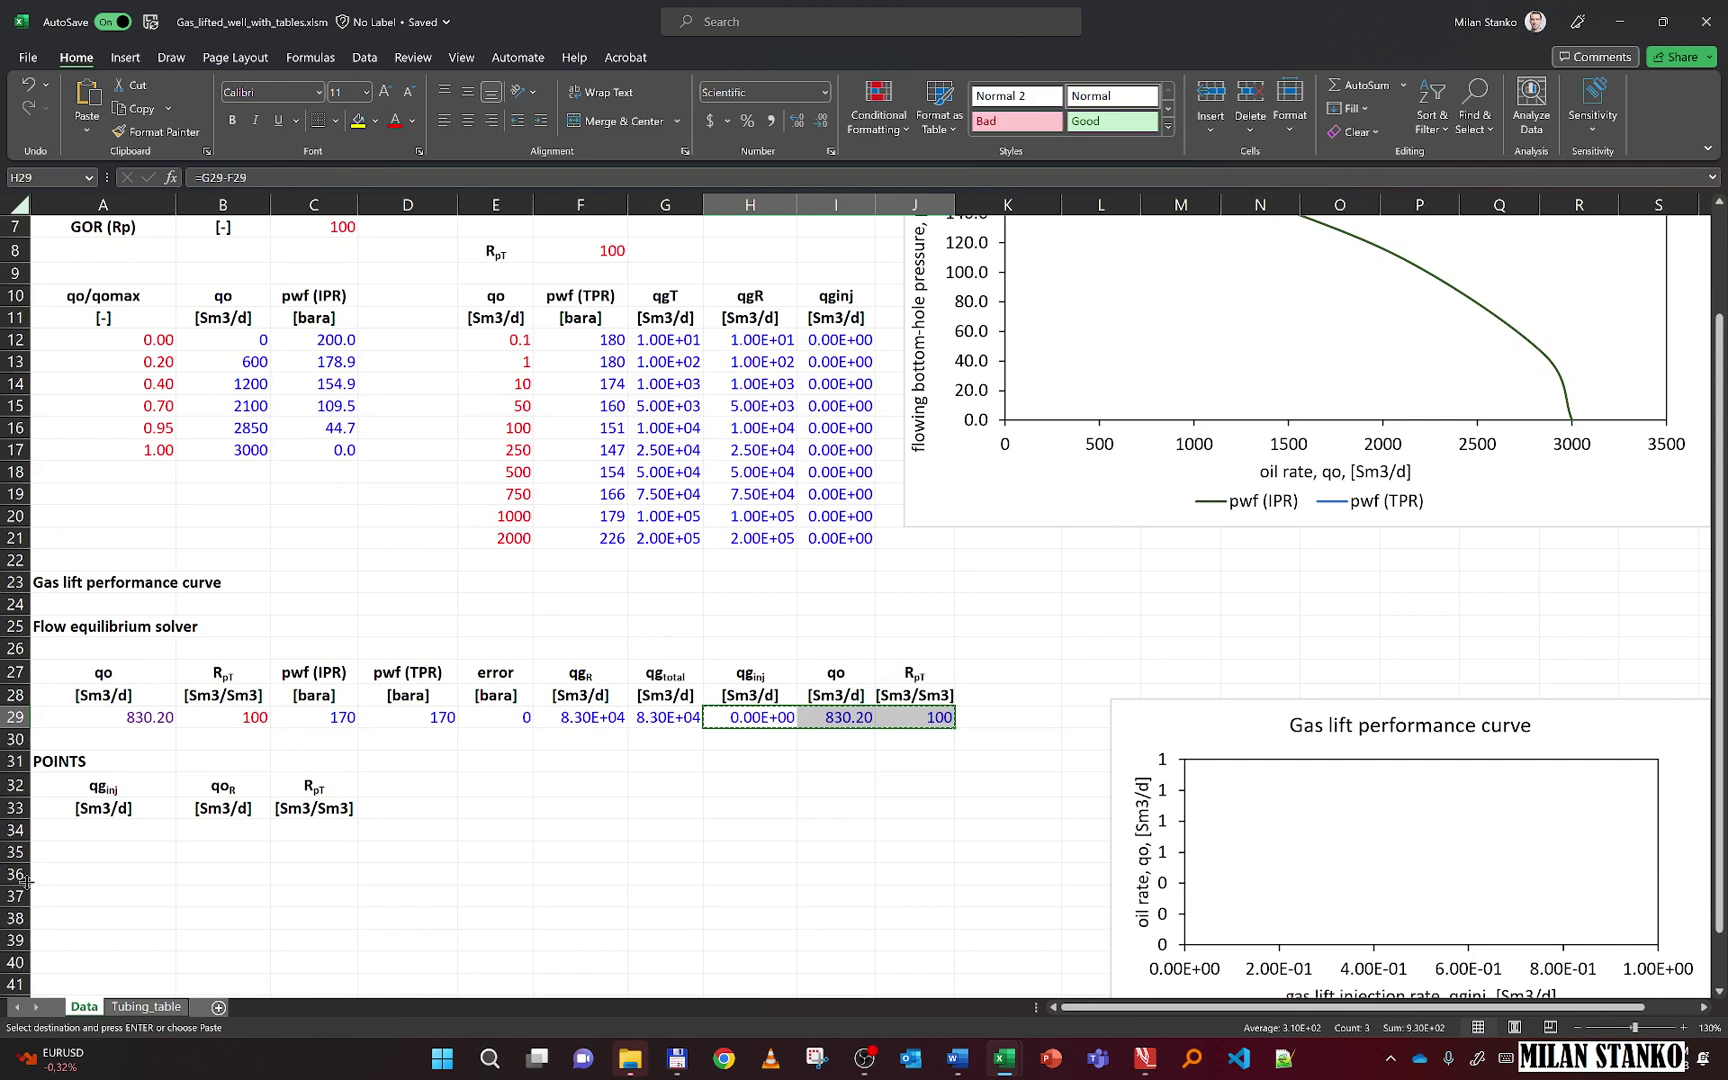
{"action": "left_click", "coordinate": [92, 830]}
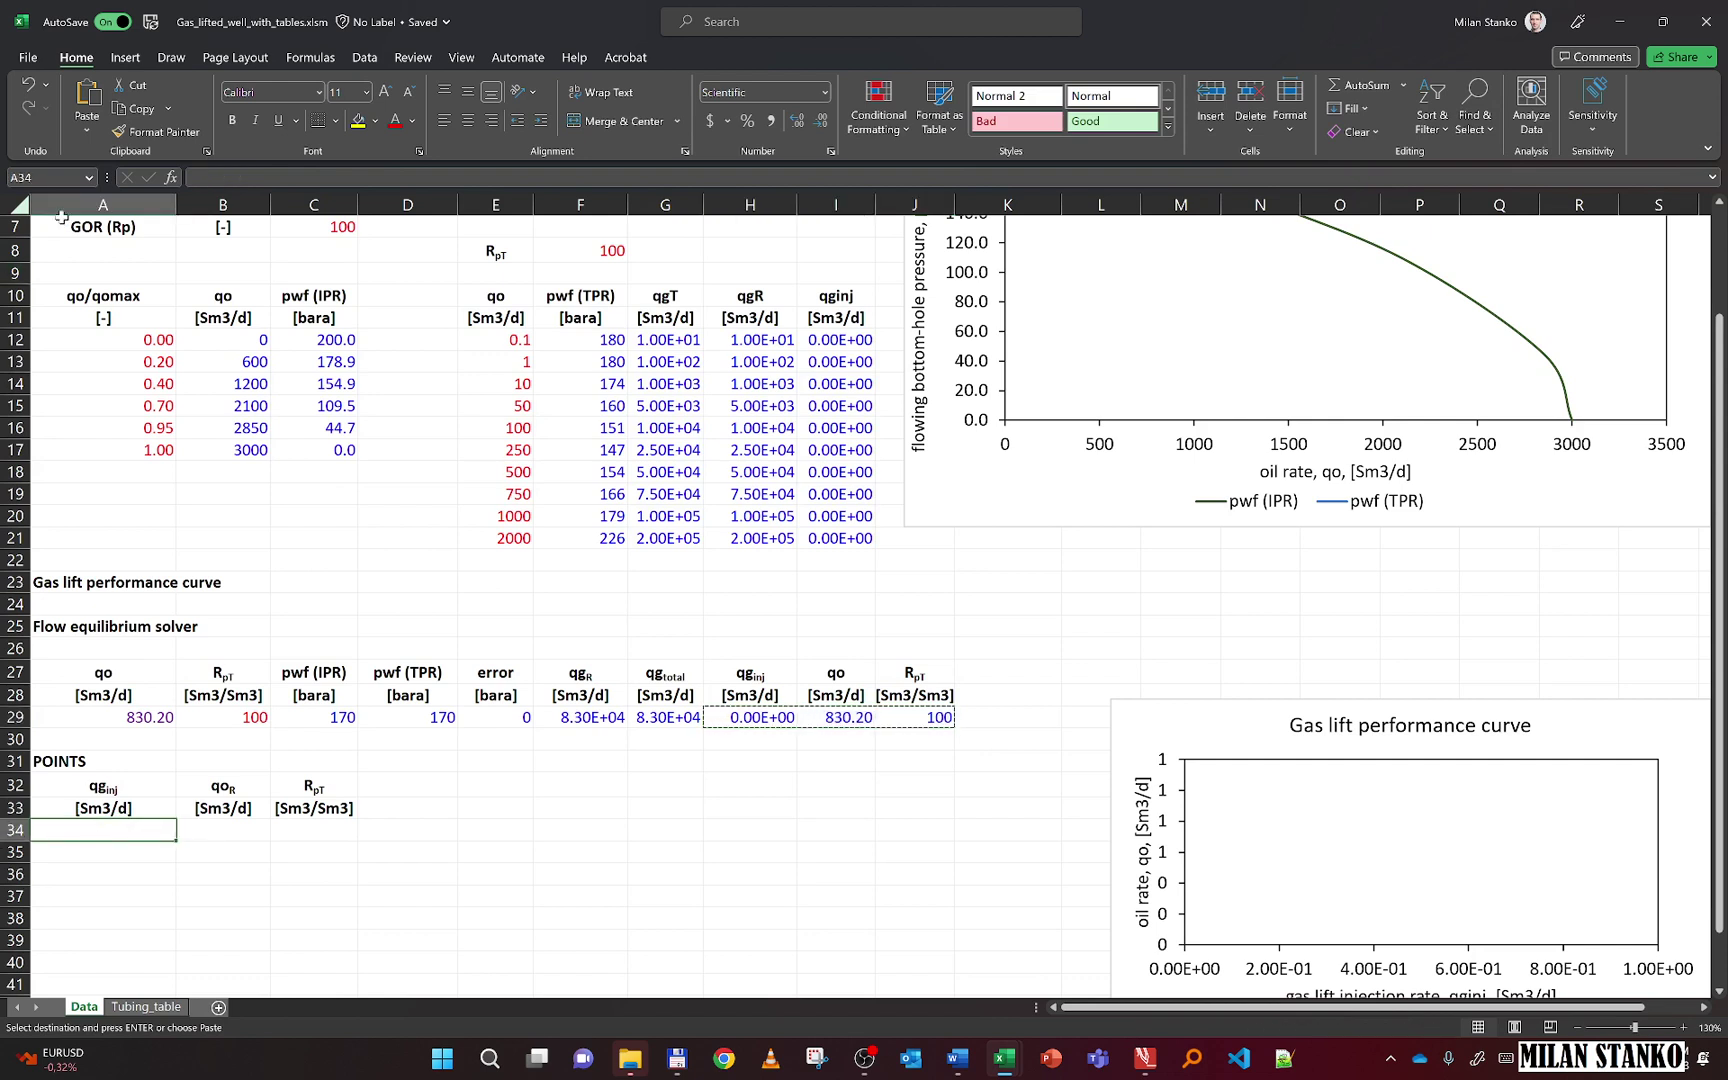
{"action": "left_click", "coordinate": [85, 138]}
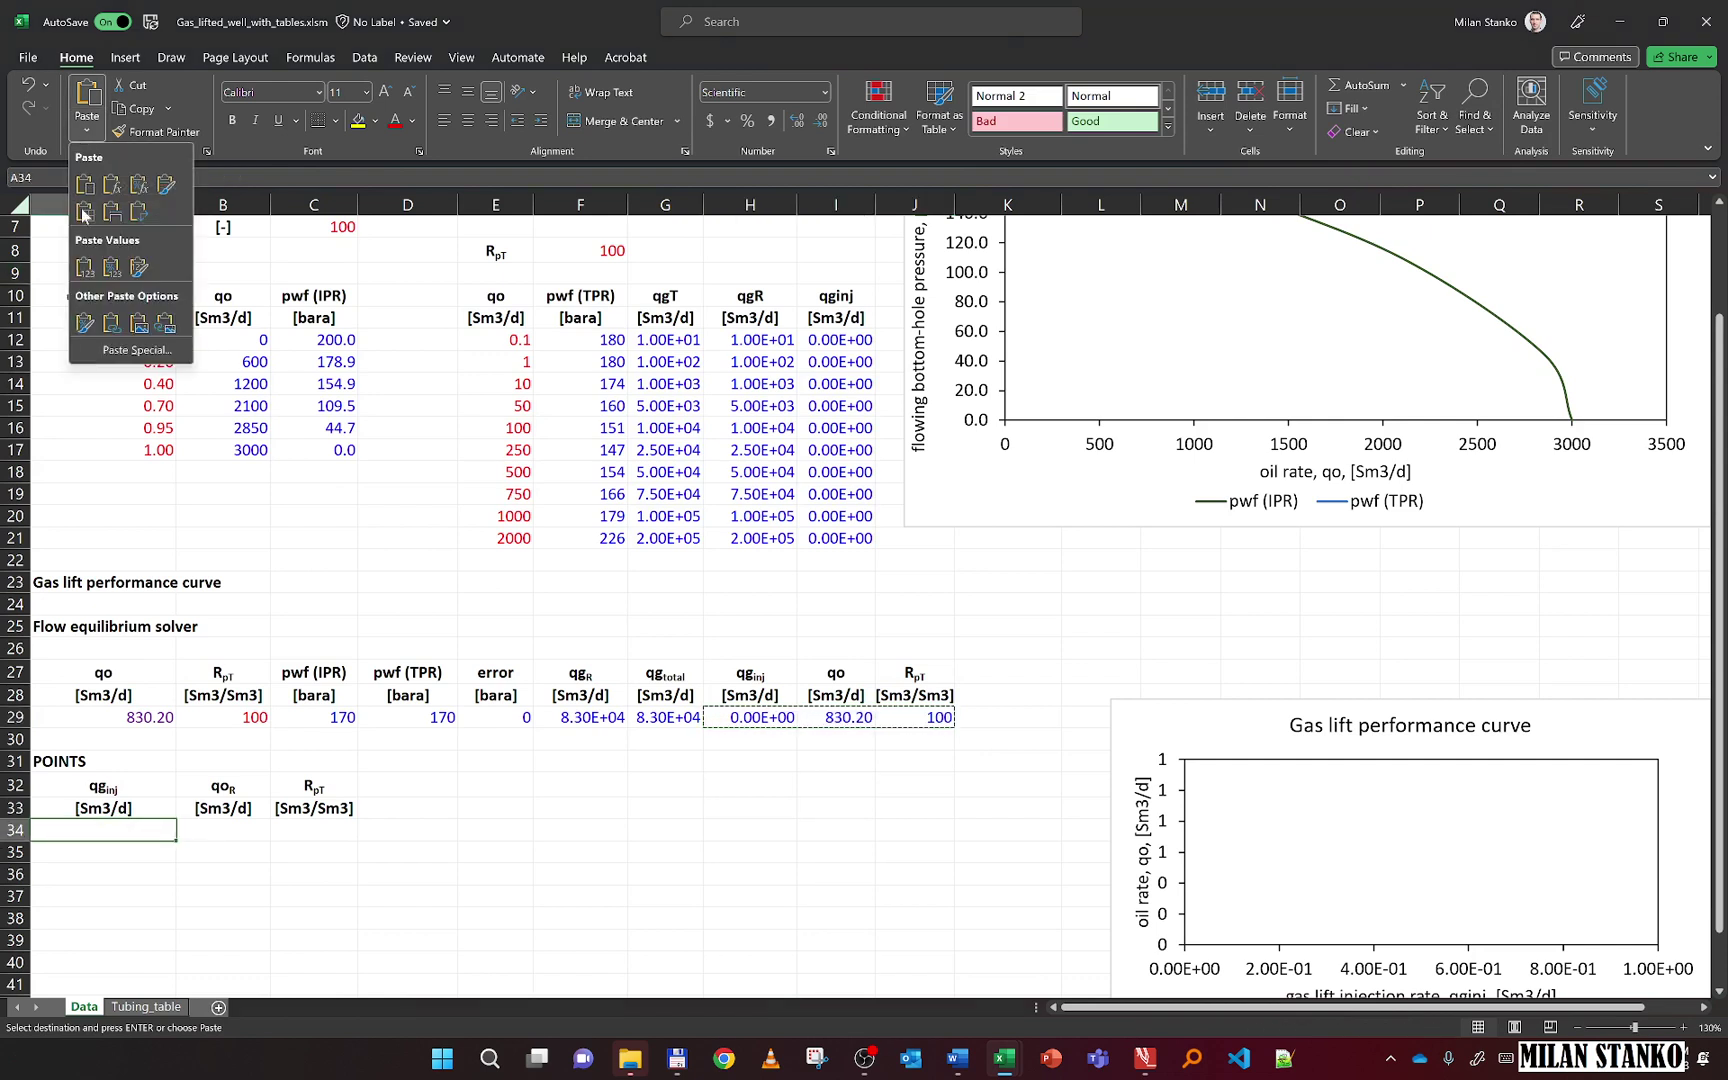
{"action": "key", "text": "Escape"}
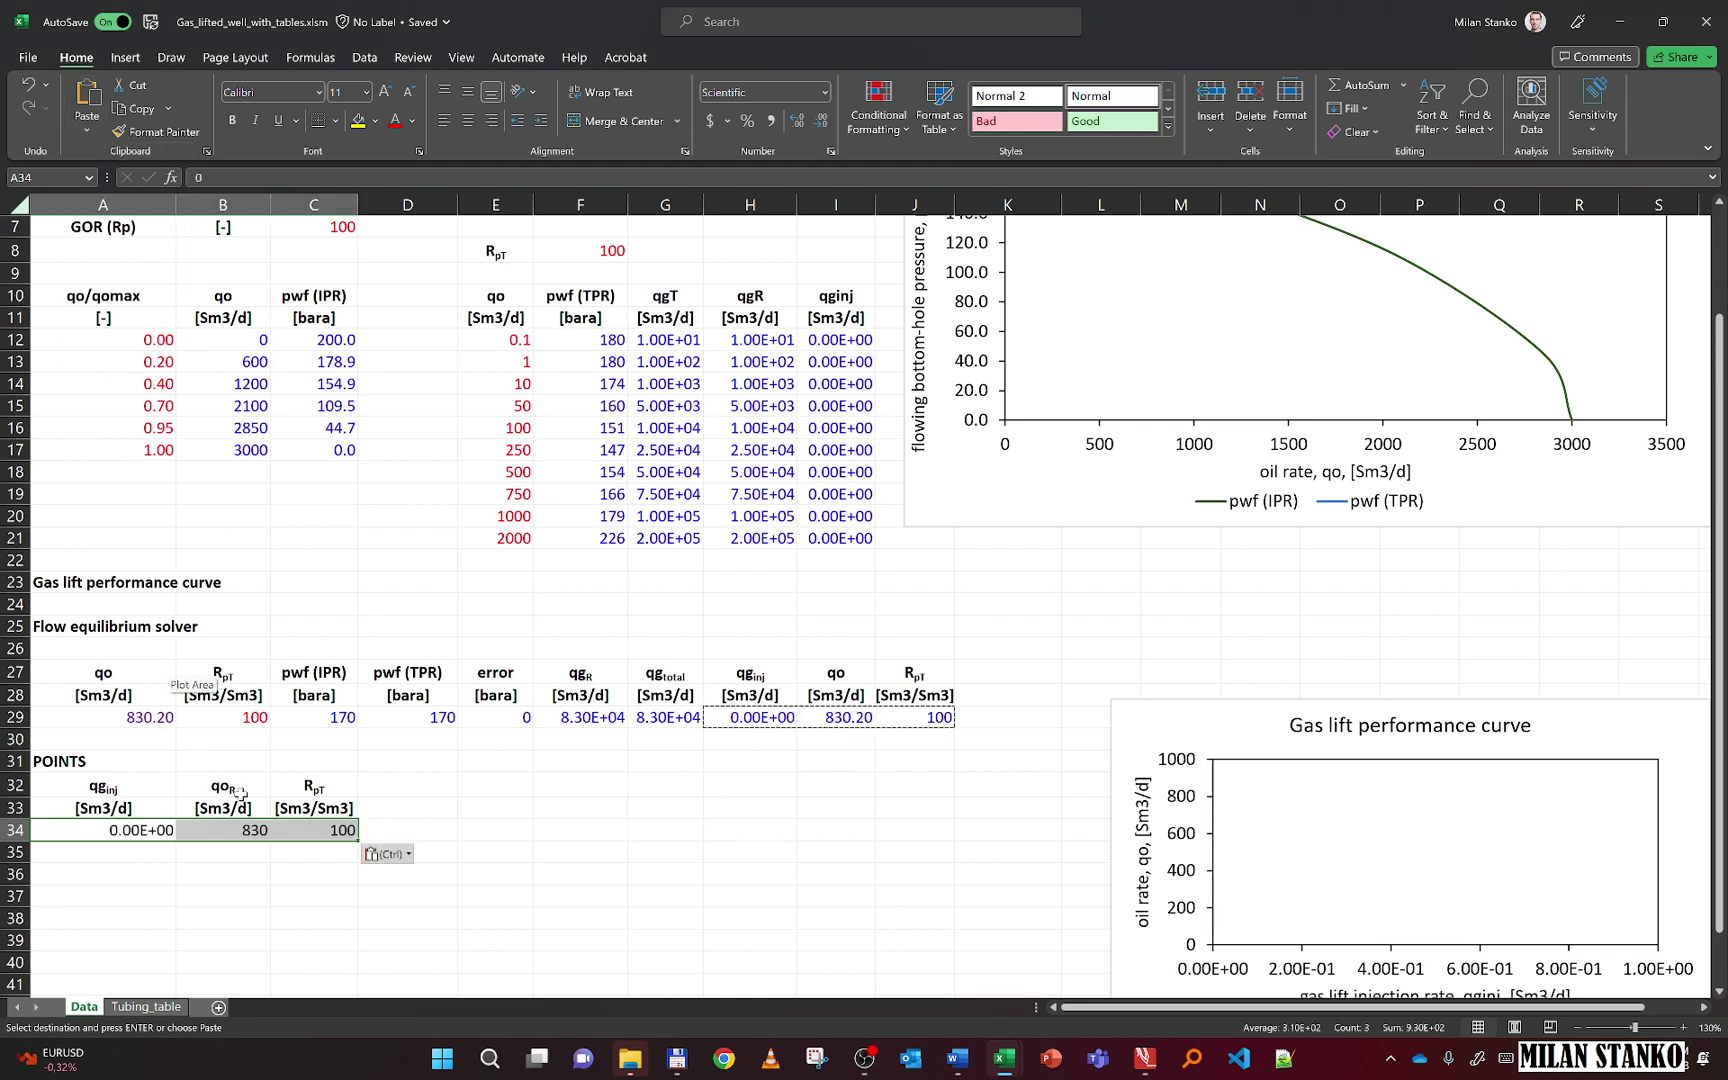
Set the flow equilibrium solver's RpT in B29 to 150
{"action": "left_click", "coordinate": [233, 720]}
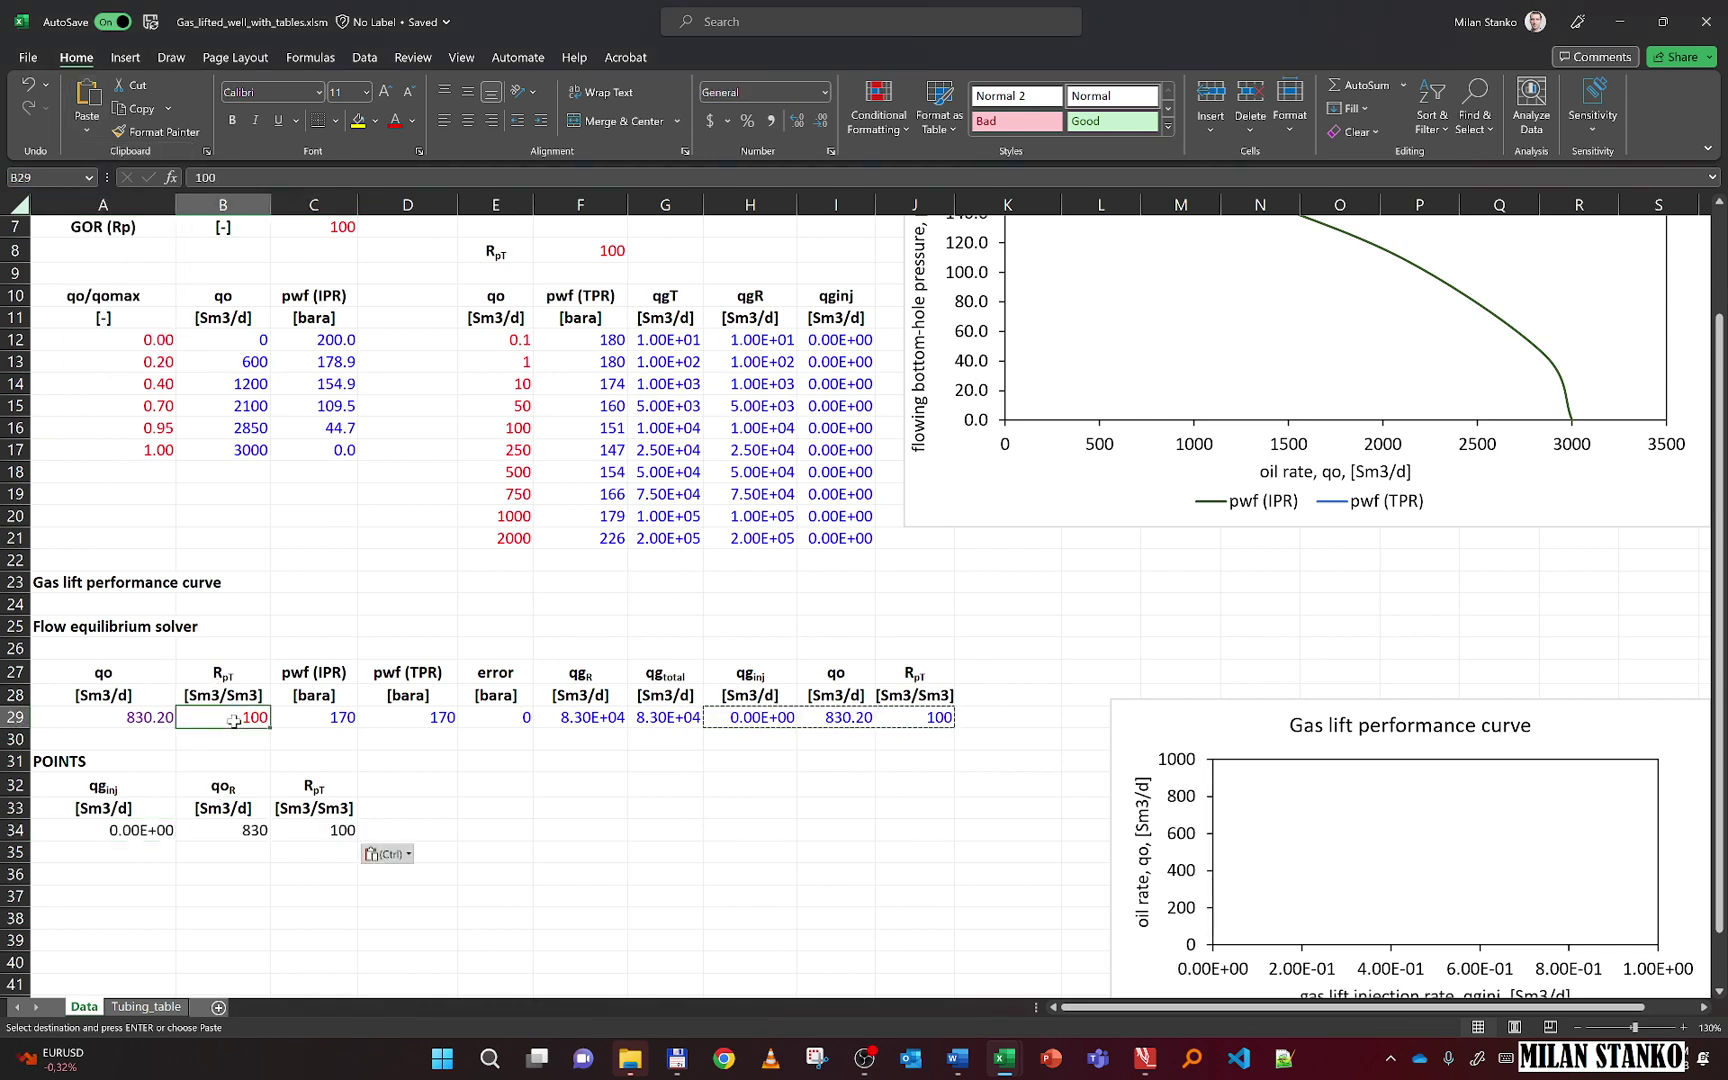
{"action": "type", "text": "150"}
{"action": "key", "text": "Return"}
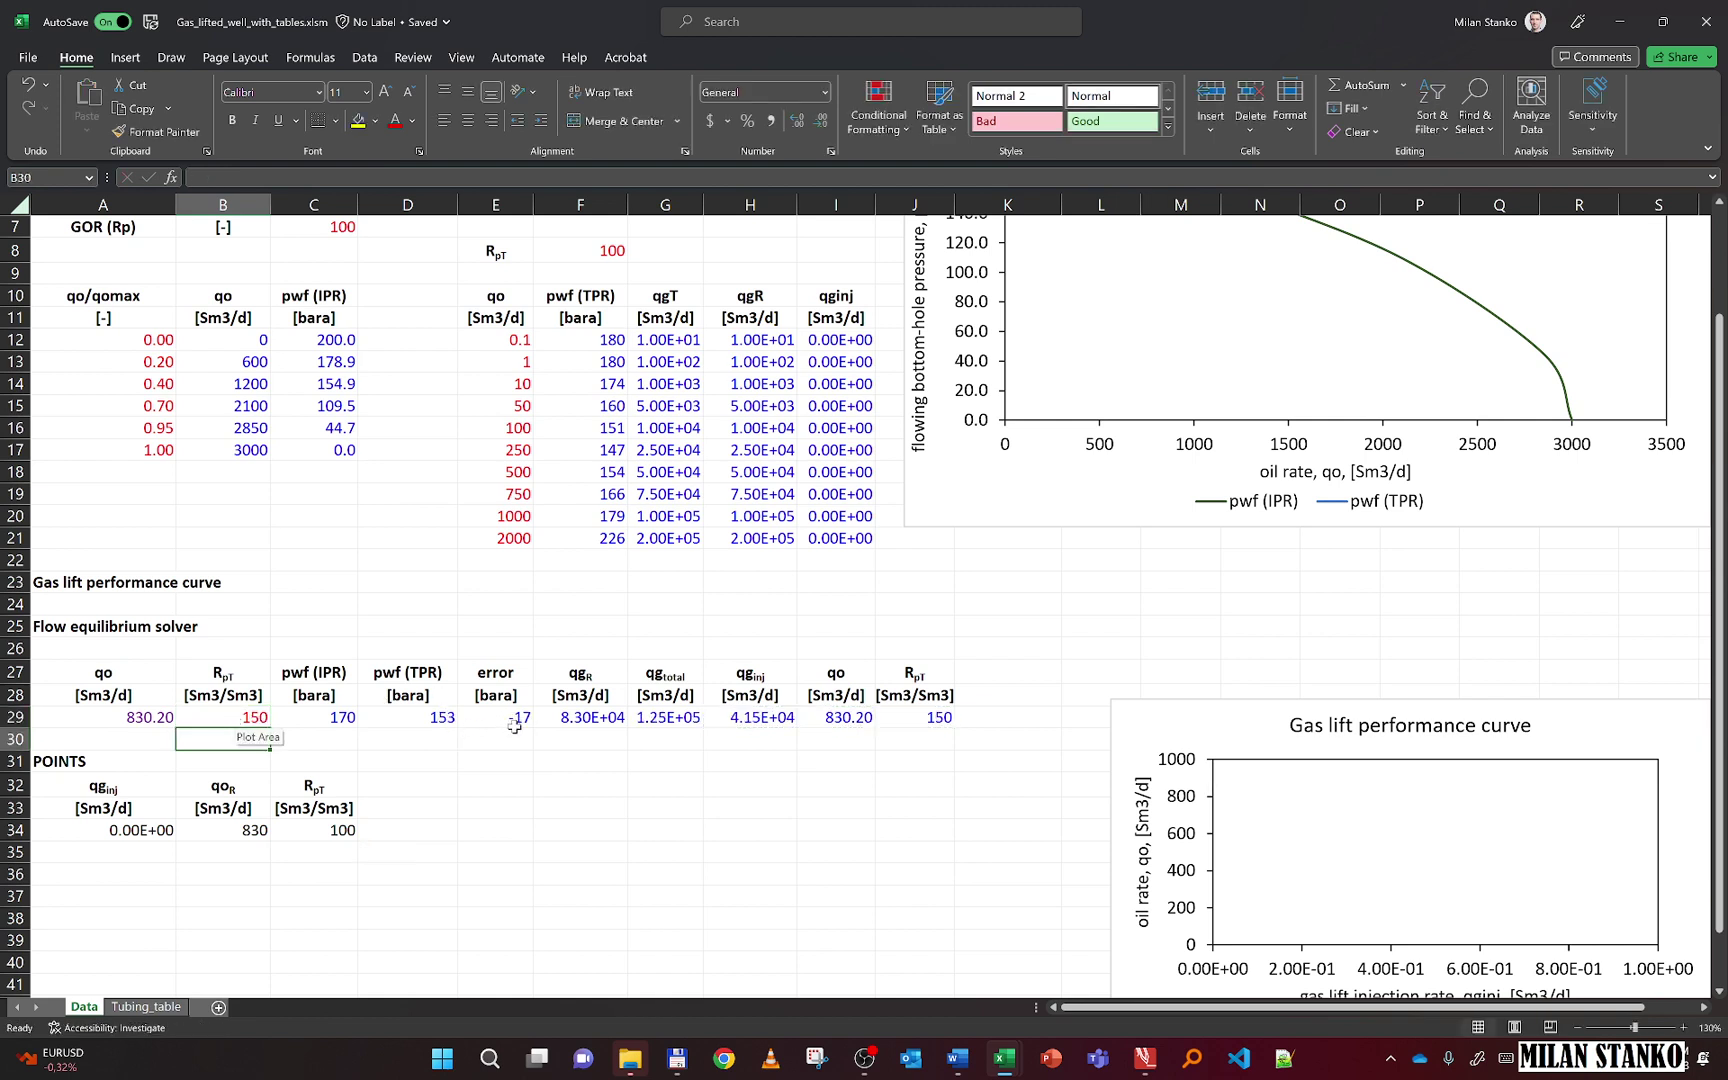
Run Goal Seek to bring the error in E29 to 0 by changing the oil rate in A29, and keep the solution
{"action": "scroll", "coordinate": [281, 722], "scroll_direction": "up", "scroll_amount": 1}
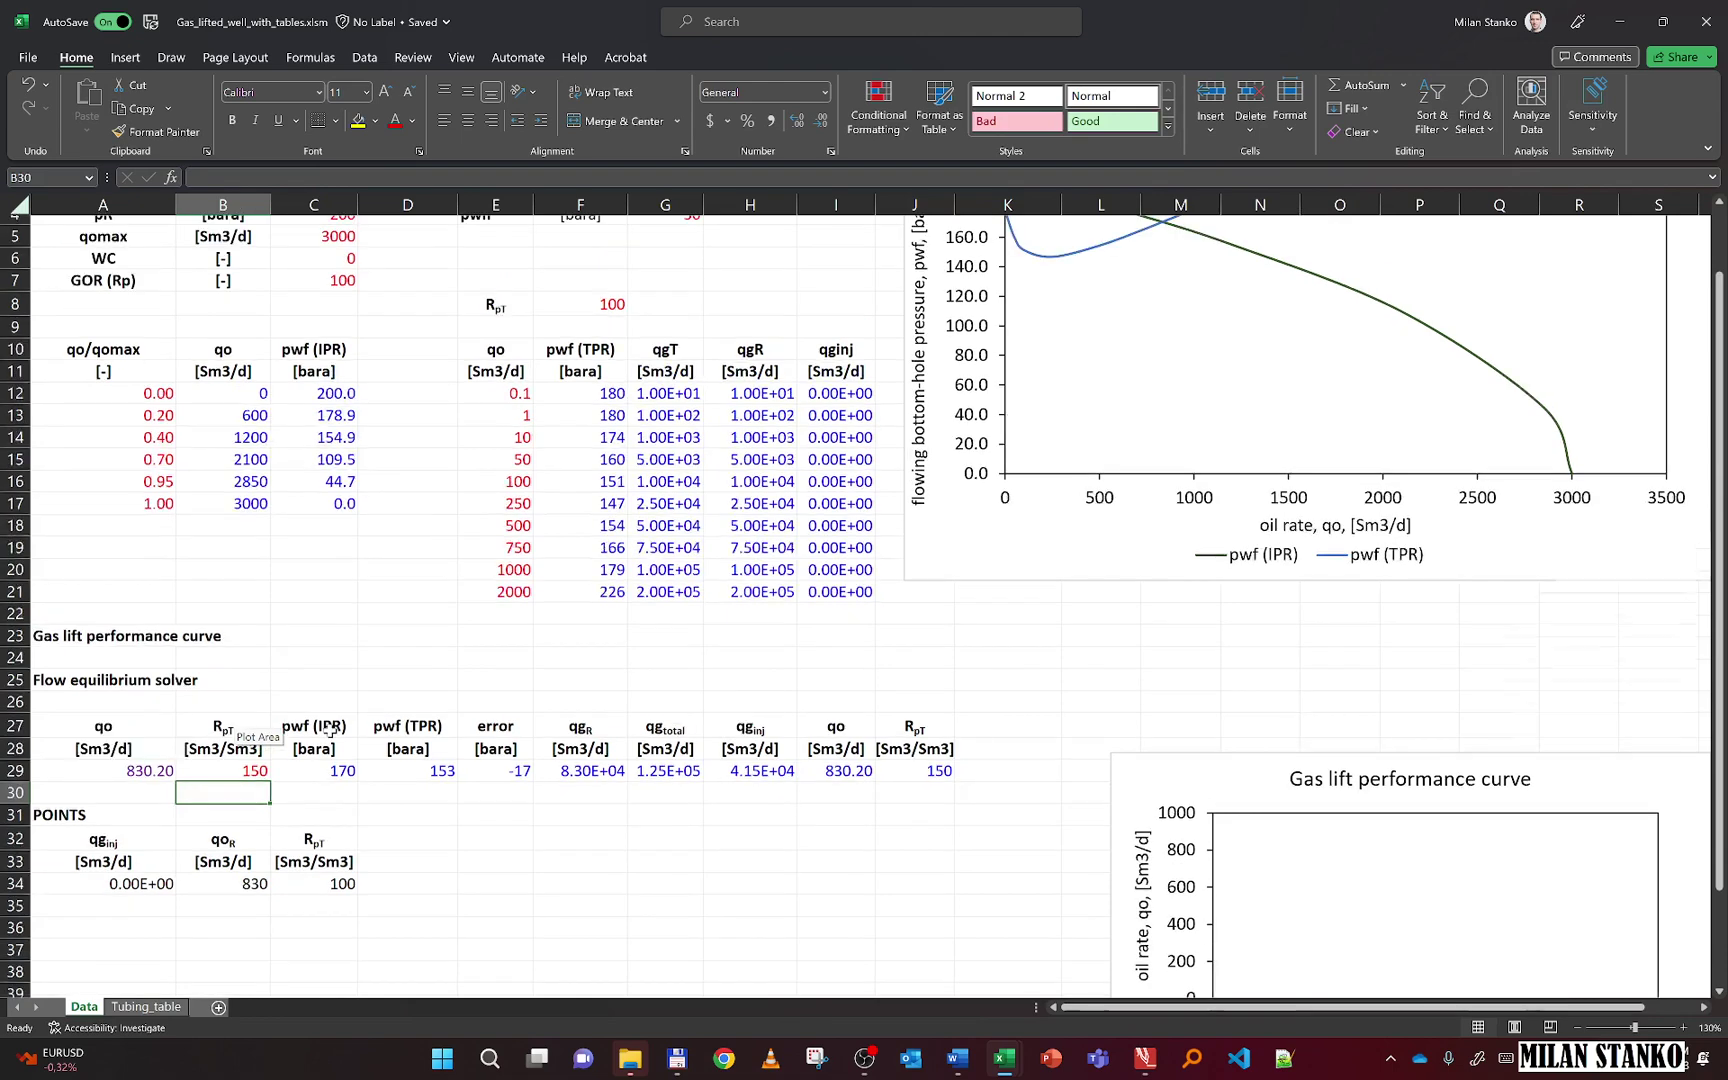
{"action": "scroll", "coordinate": [526, 823], "scroll_direction": "up", "scroll_amount": 1}
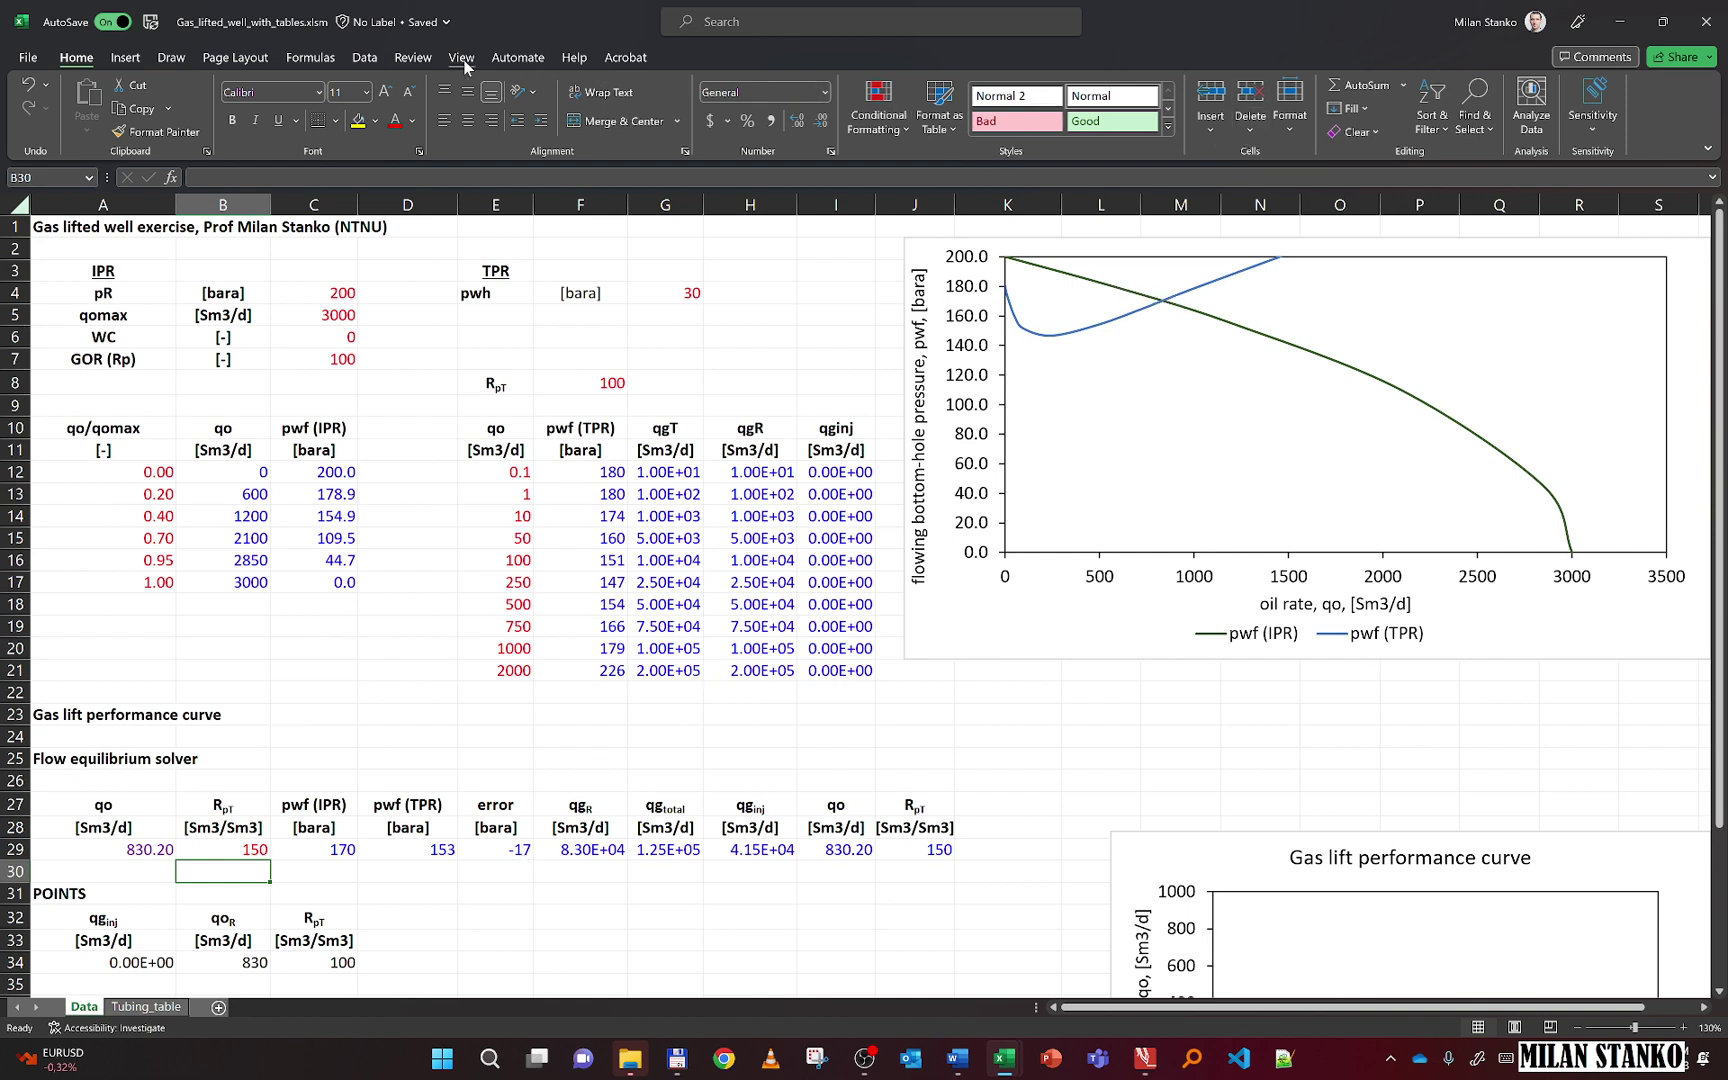
{"action": "left_click", "coordinate": [364, 58]}
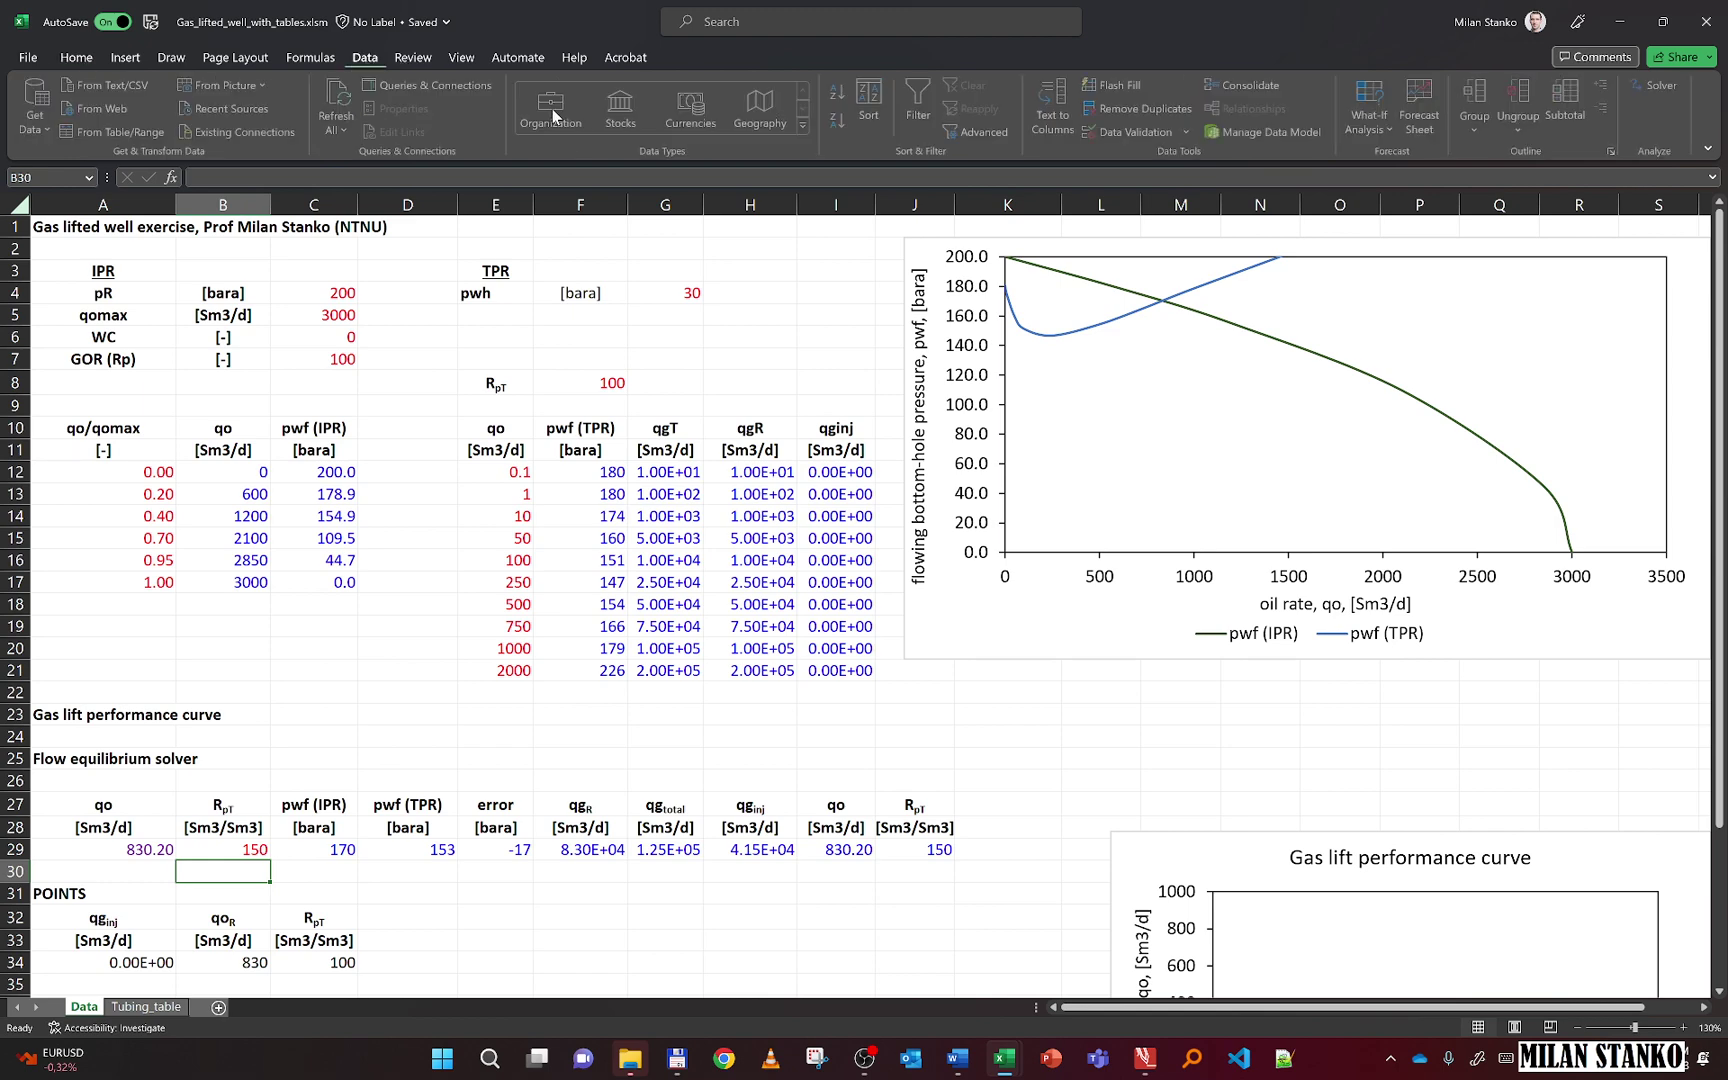
{"action": "left_click", "coordinate": [1360, 128]}
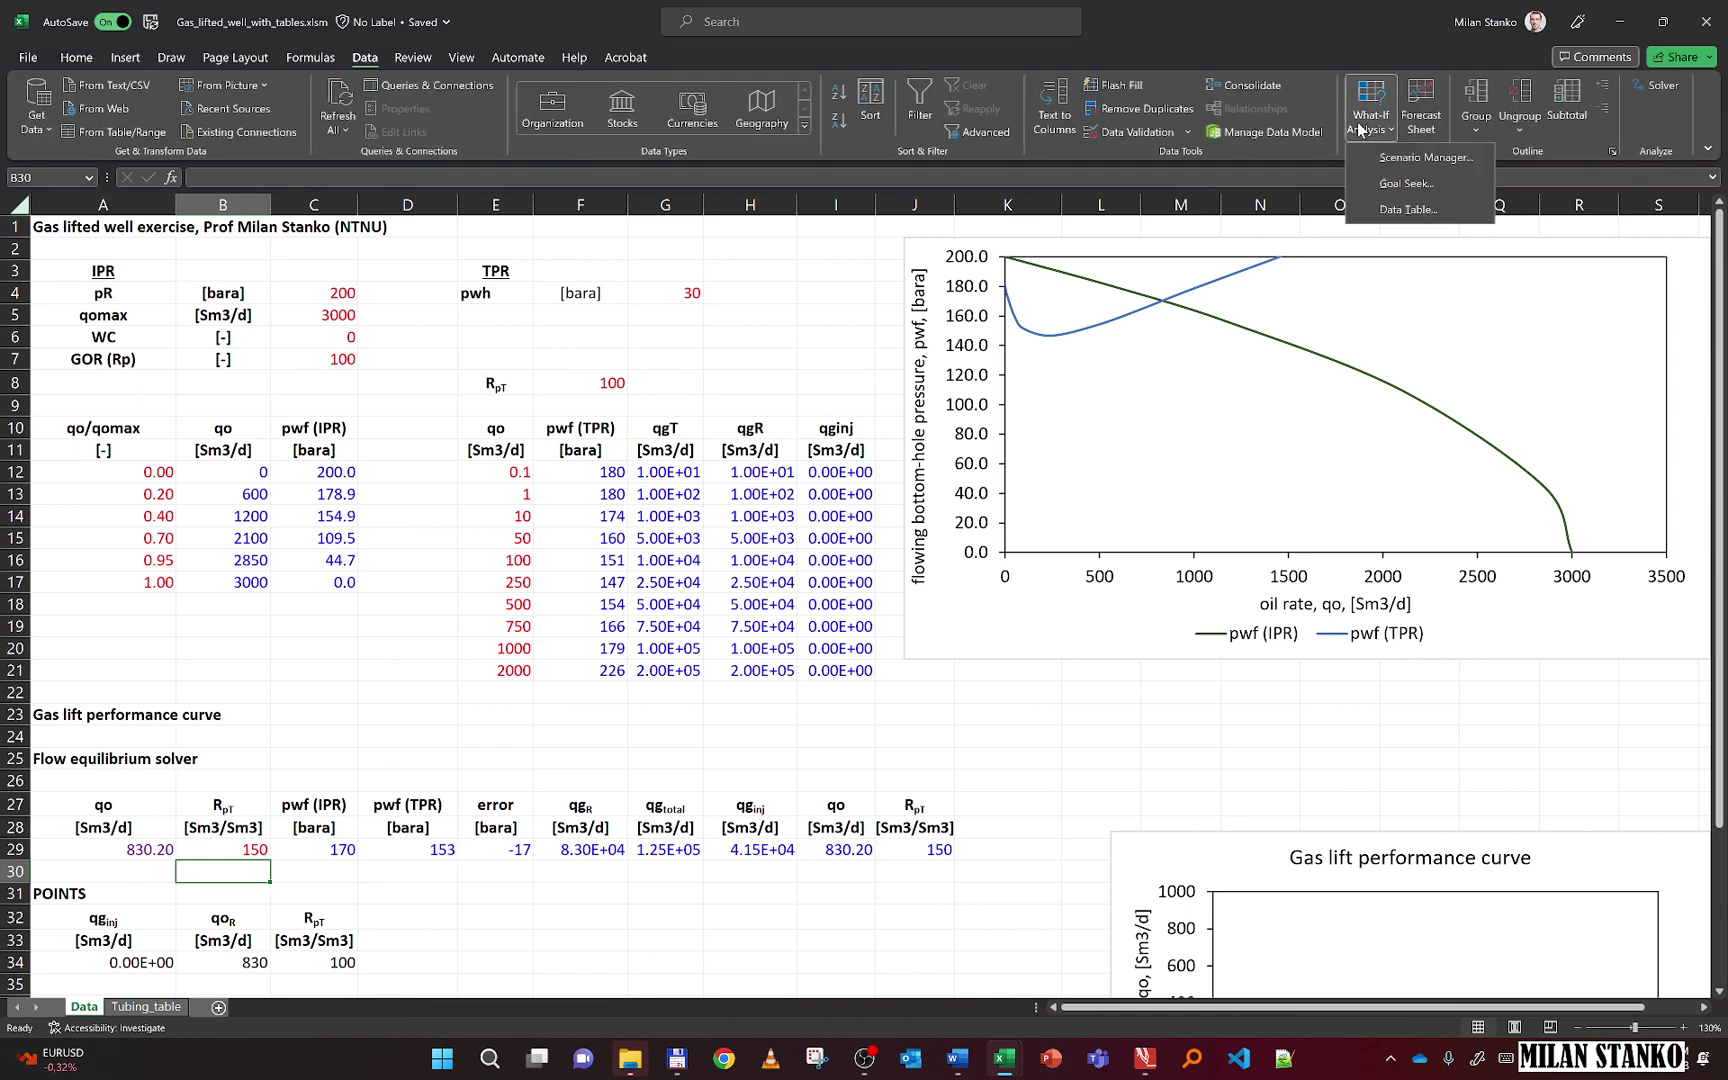
{"action": "left_click", "coordinate": [1400, 184]}
{"action": "left_click", "coordinate": [497, 848]}
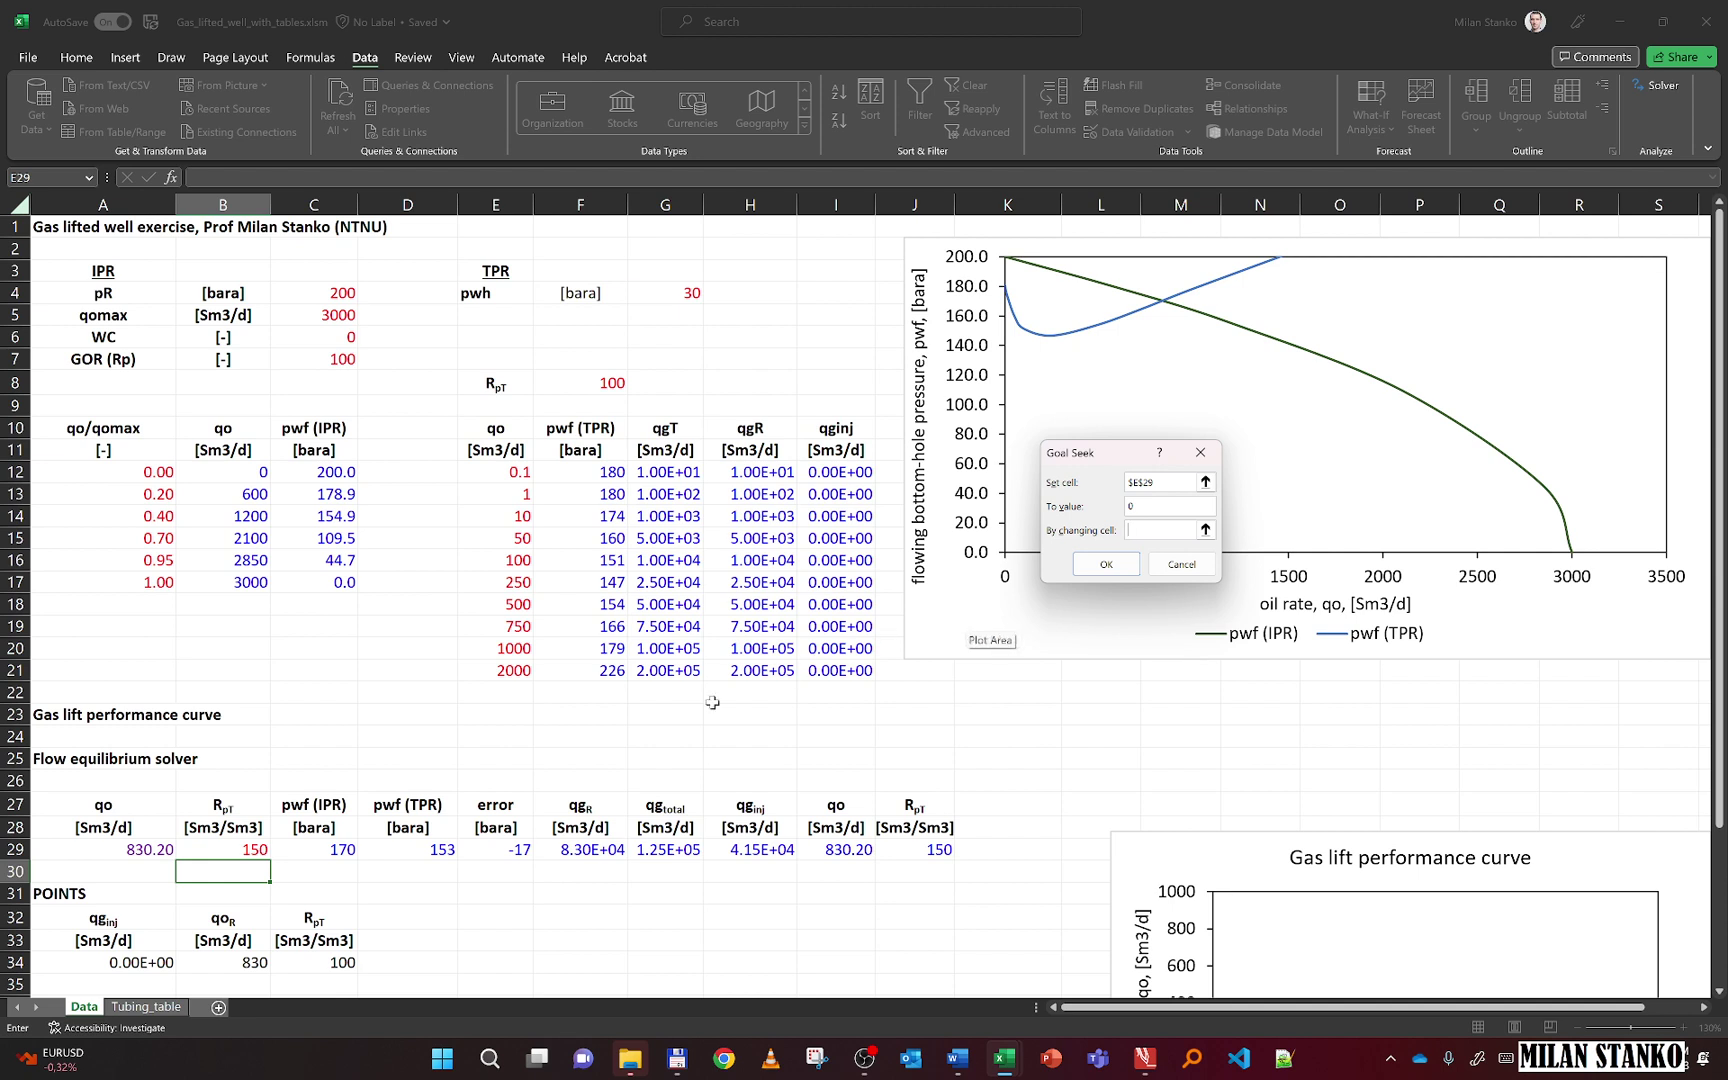
{"action": "left_click", "coordinate": [171, 851]}
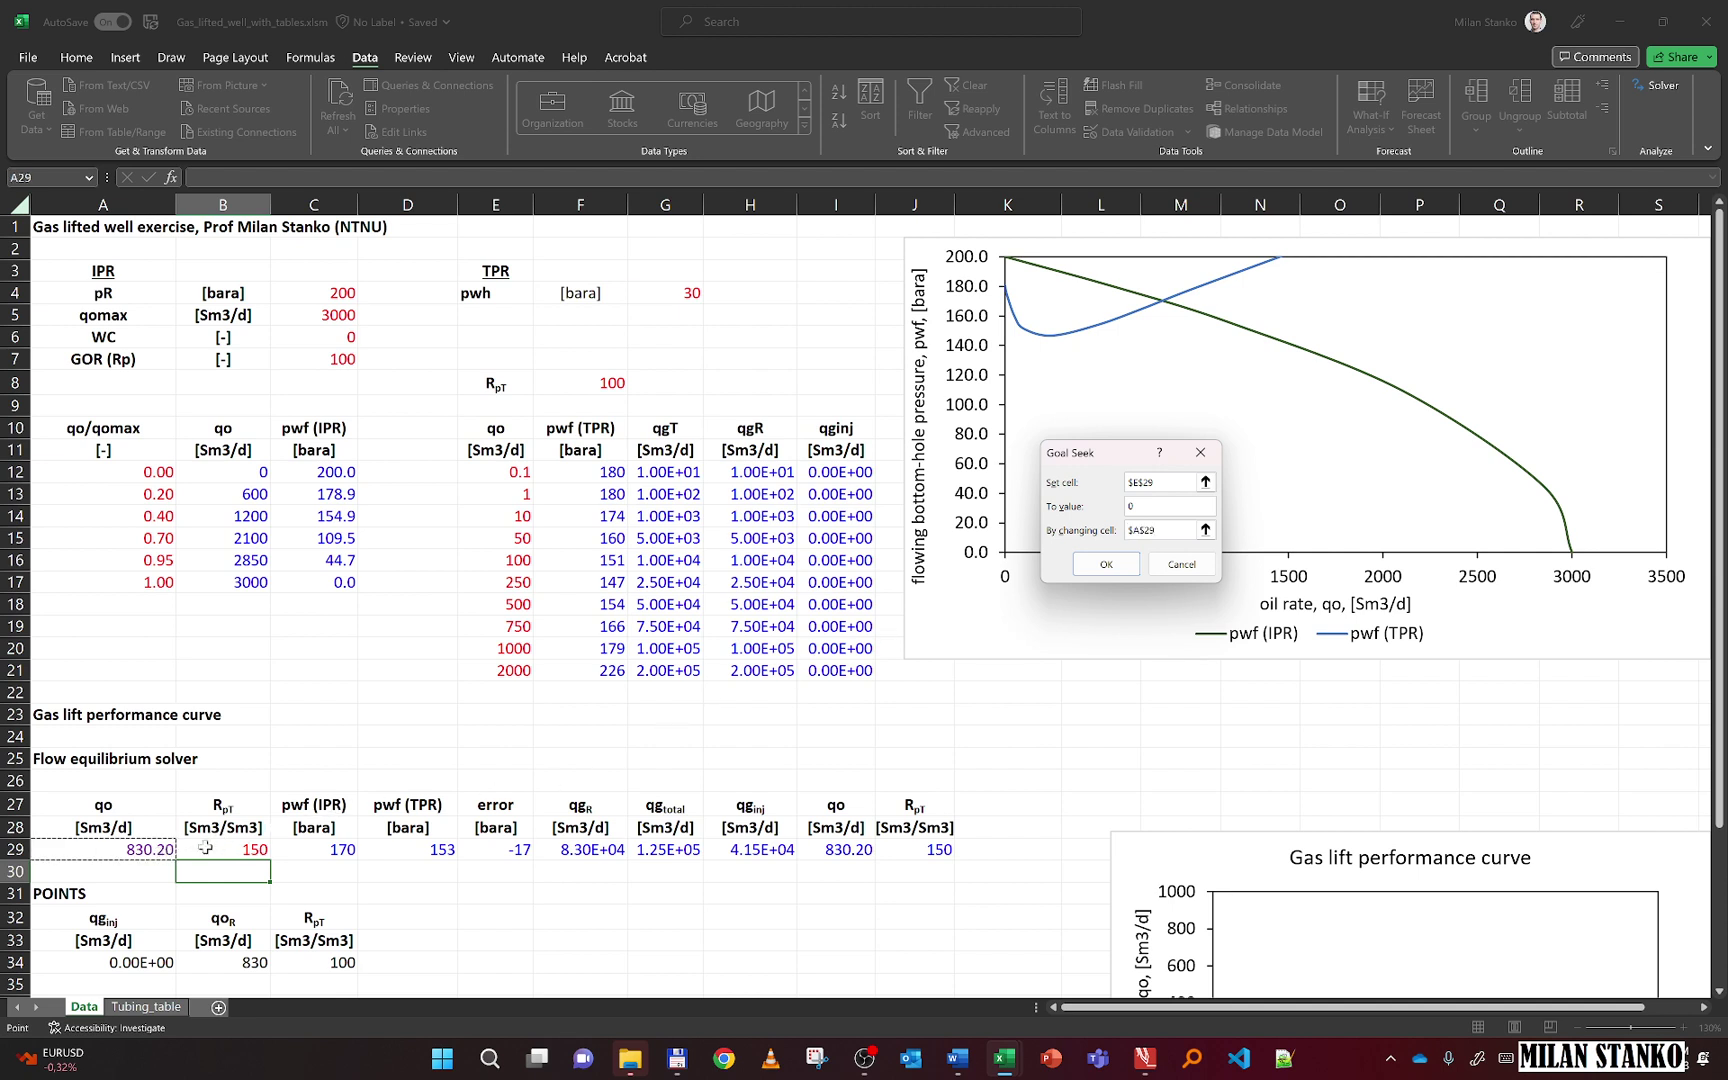
{"action": "left_click", "coordinate": [1134, 566]}
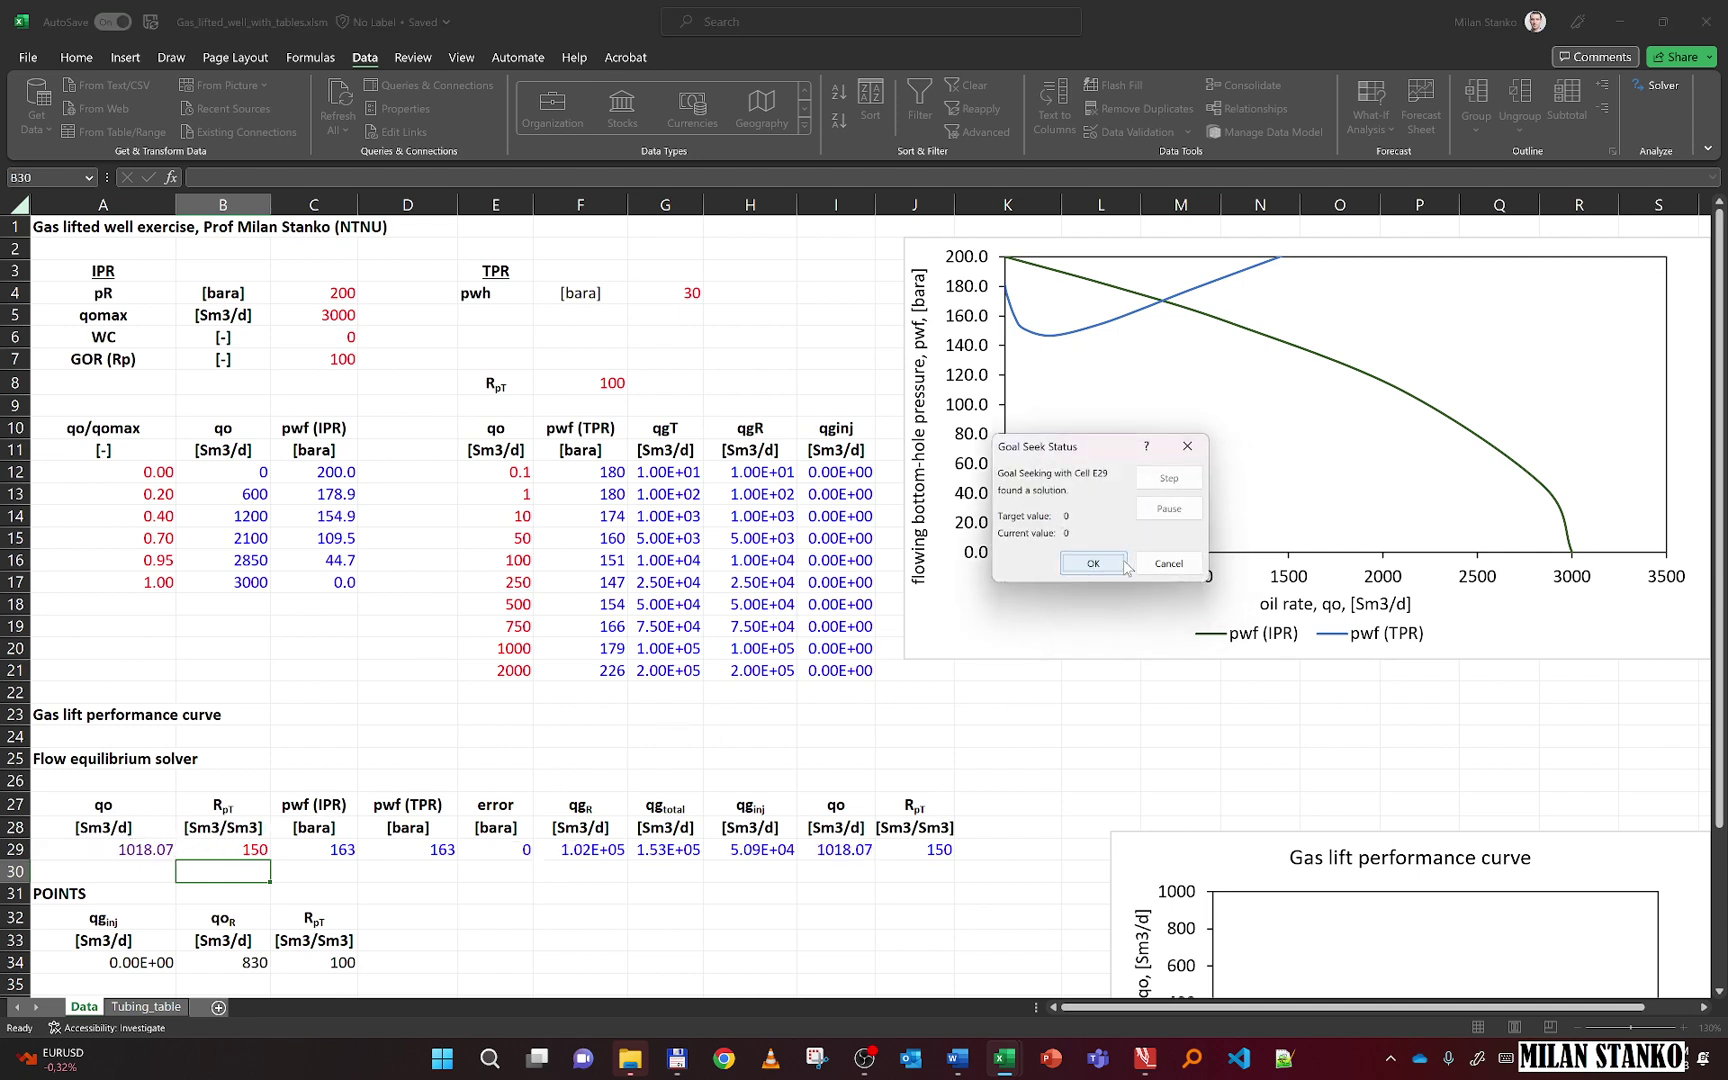
{"action": "left_click", "coordinate": [1108, 566]}
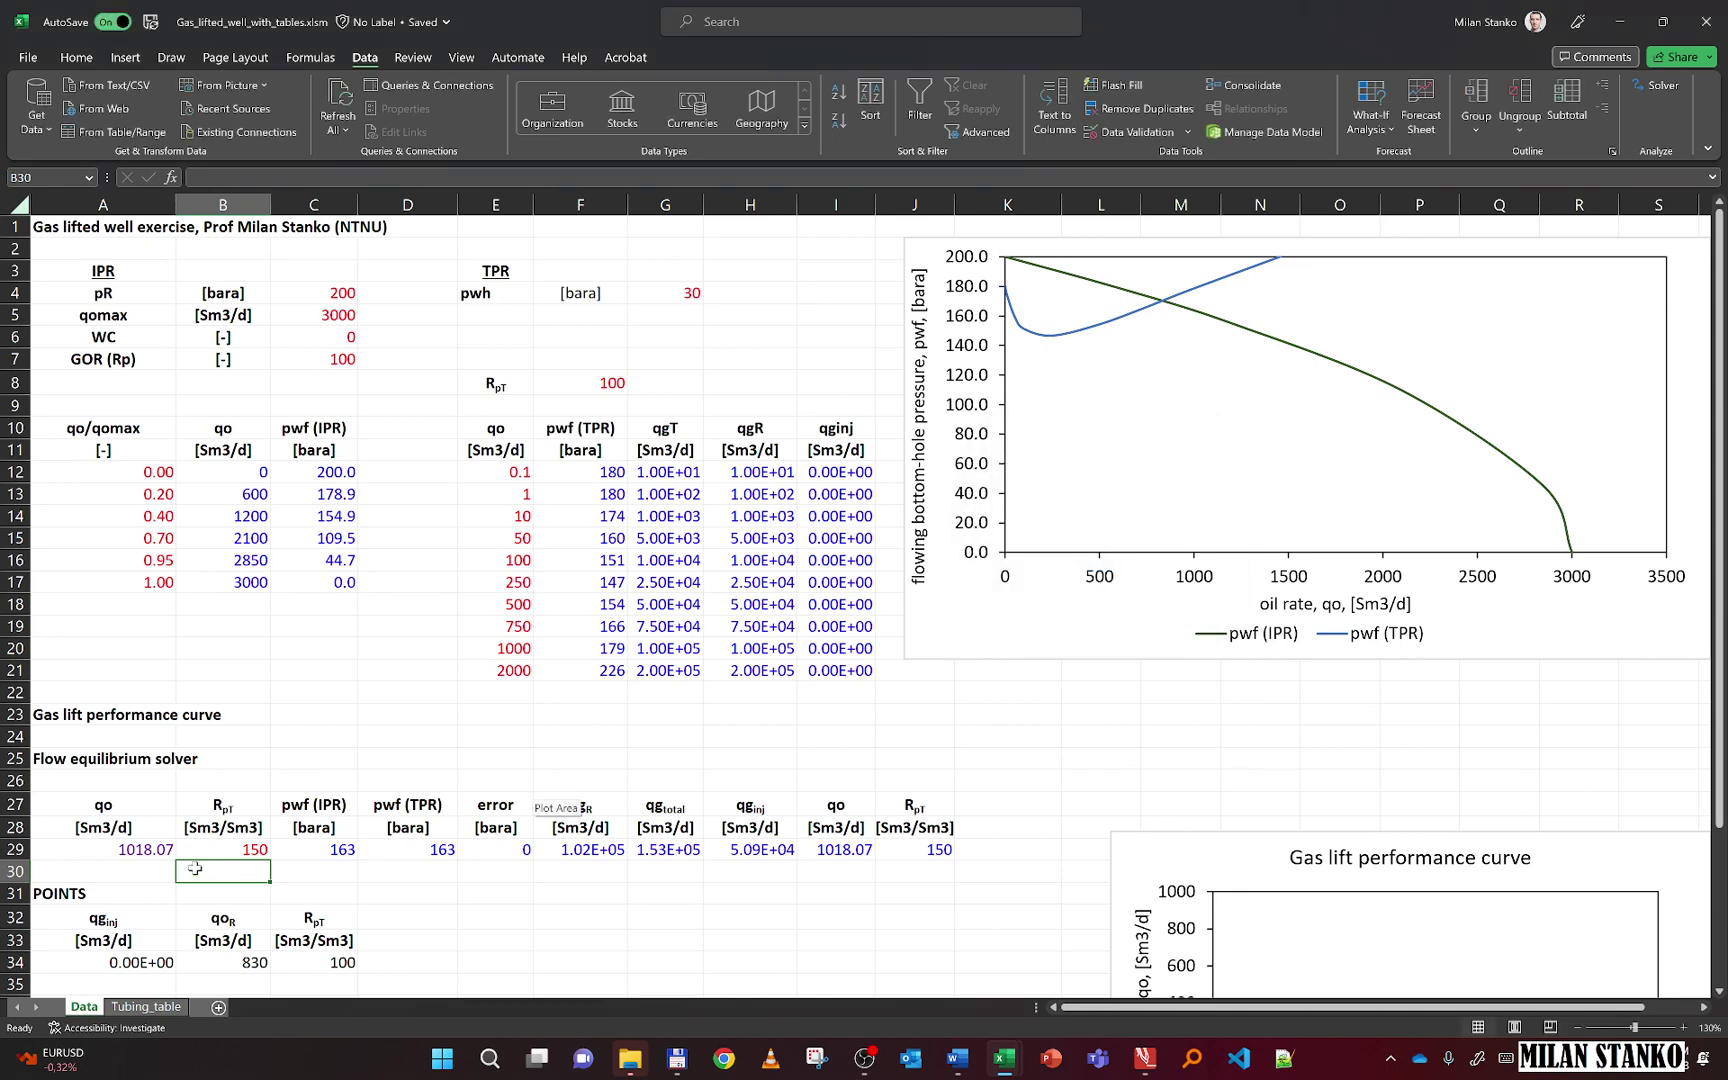
Copy the new solver results H29:J29 and paste them as values into A35:C35, the second row of the POINTS table
{"action": "scroll", "coordinate": [275, 851], "scroll_direction": "down", "scroll_amount": 2}
{"action": "left_click_drag", "start_coordinate": [748, 722], "coordinate": [925, 720]}
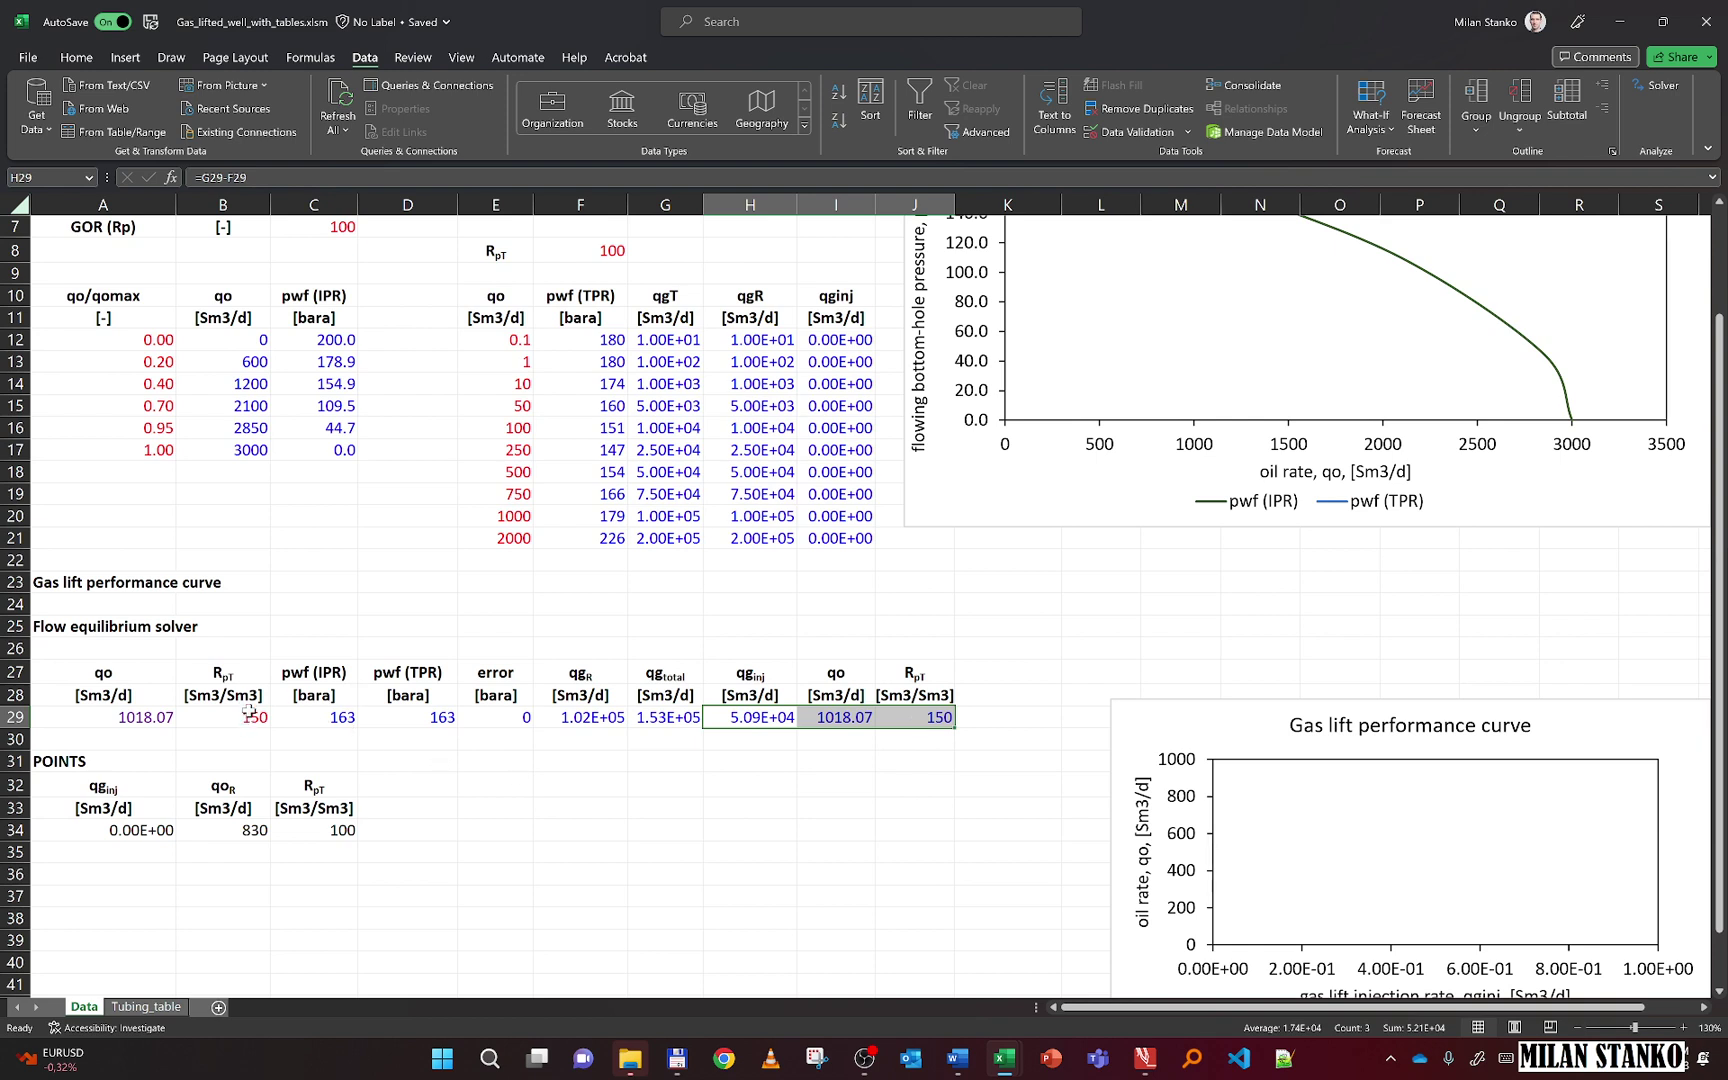
{"action": "key", "text": "ctrl+c"}
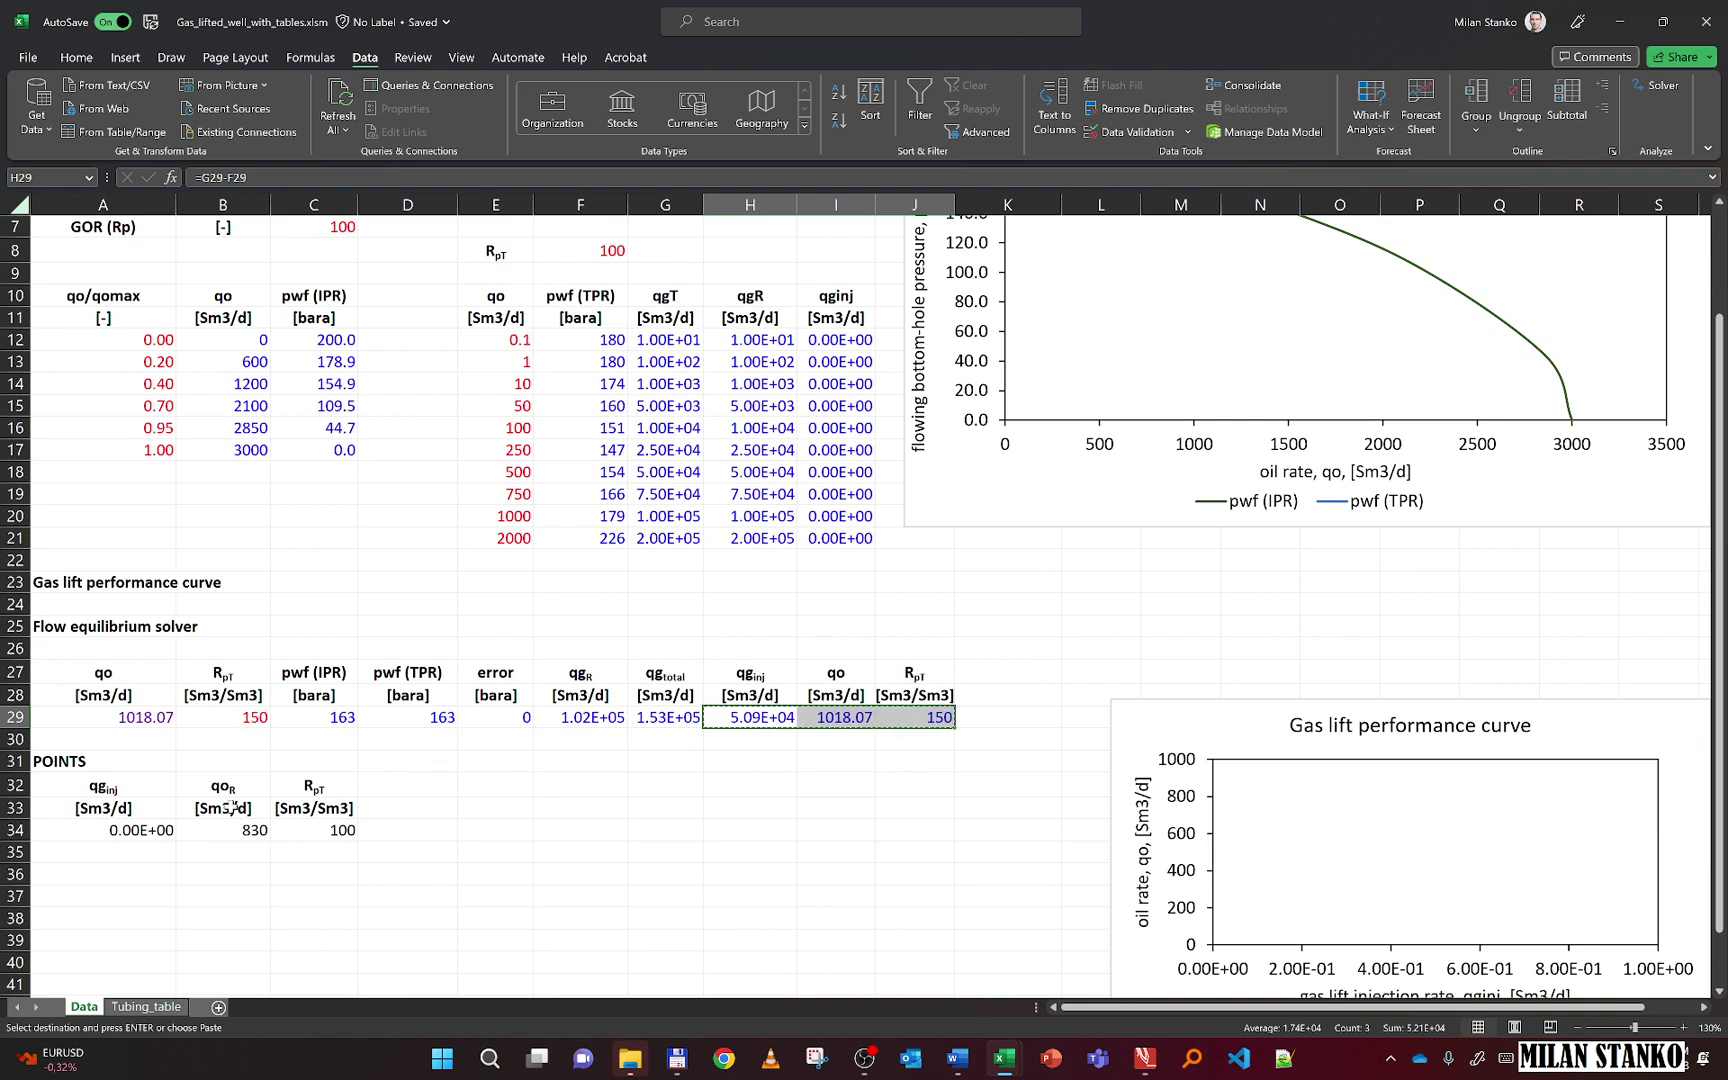
{"action": "left_click", "coordinate": [138, 855]}
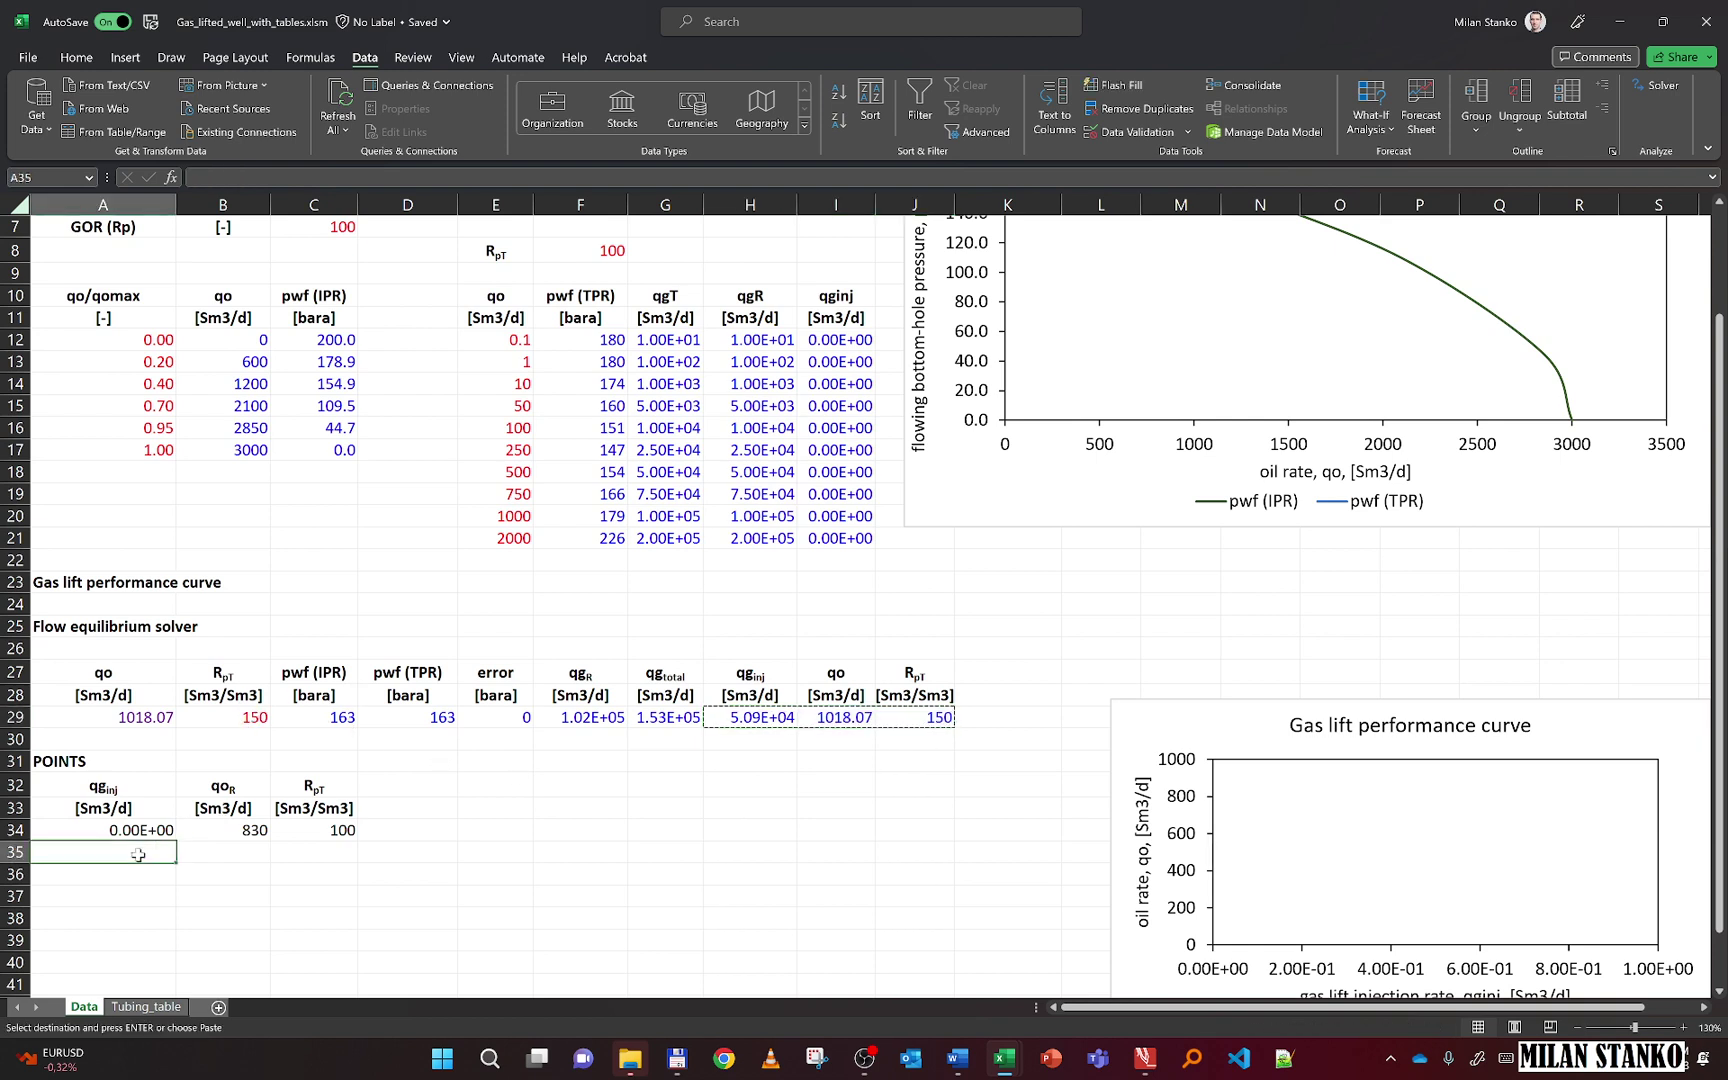
{"action": "left_click", "coordinate": [76, 60]}
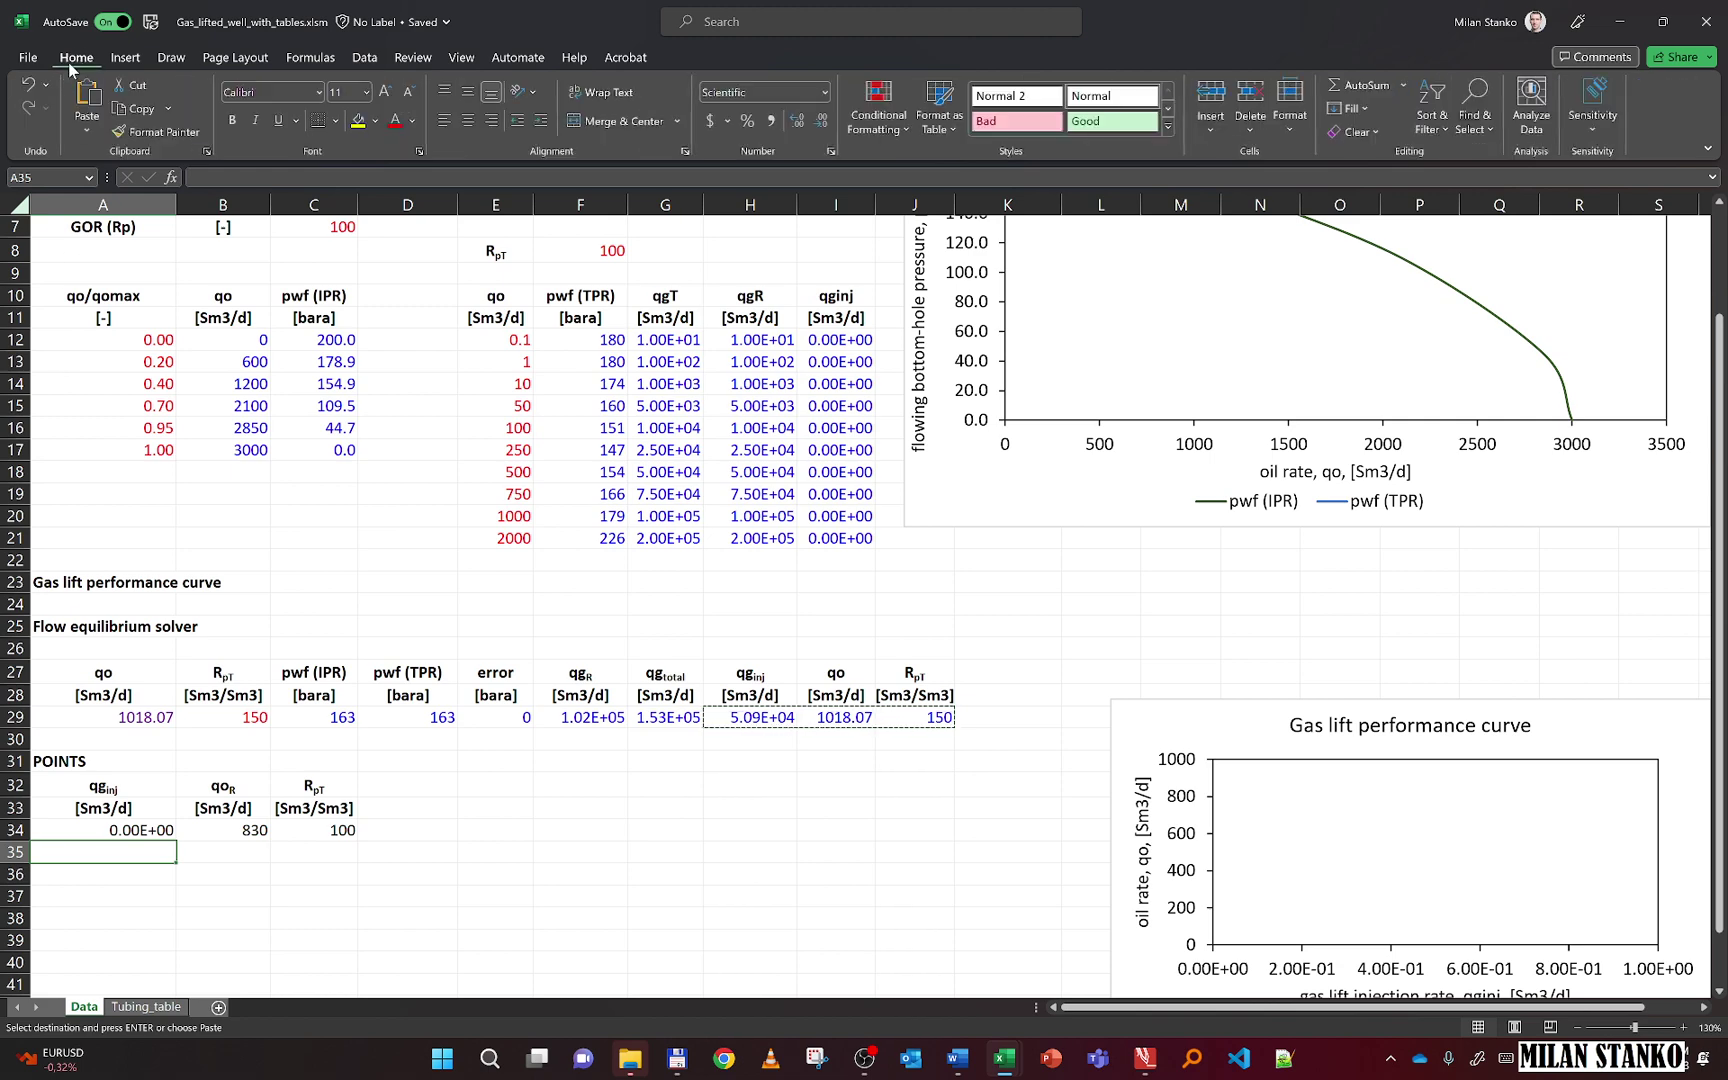
{"action": "left_click", "coordinate": [87, 130]}
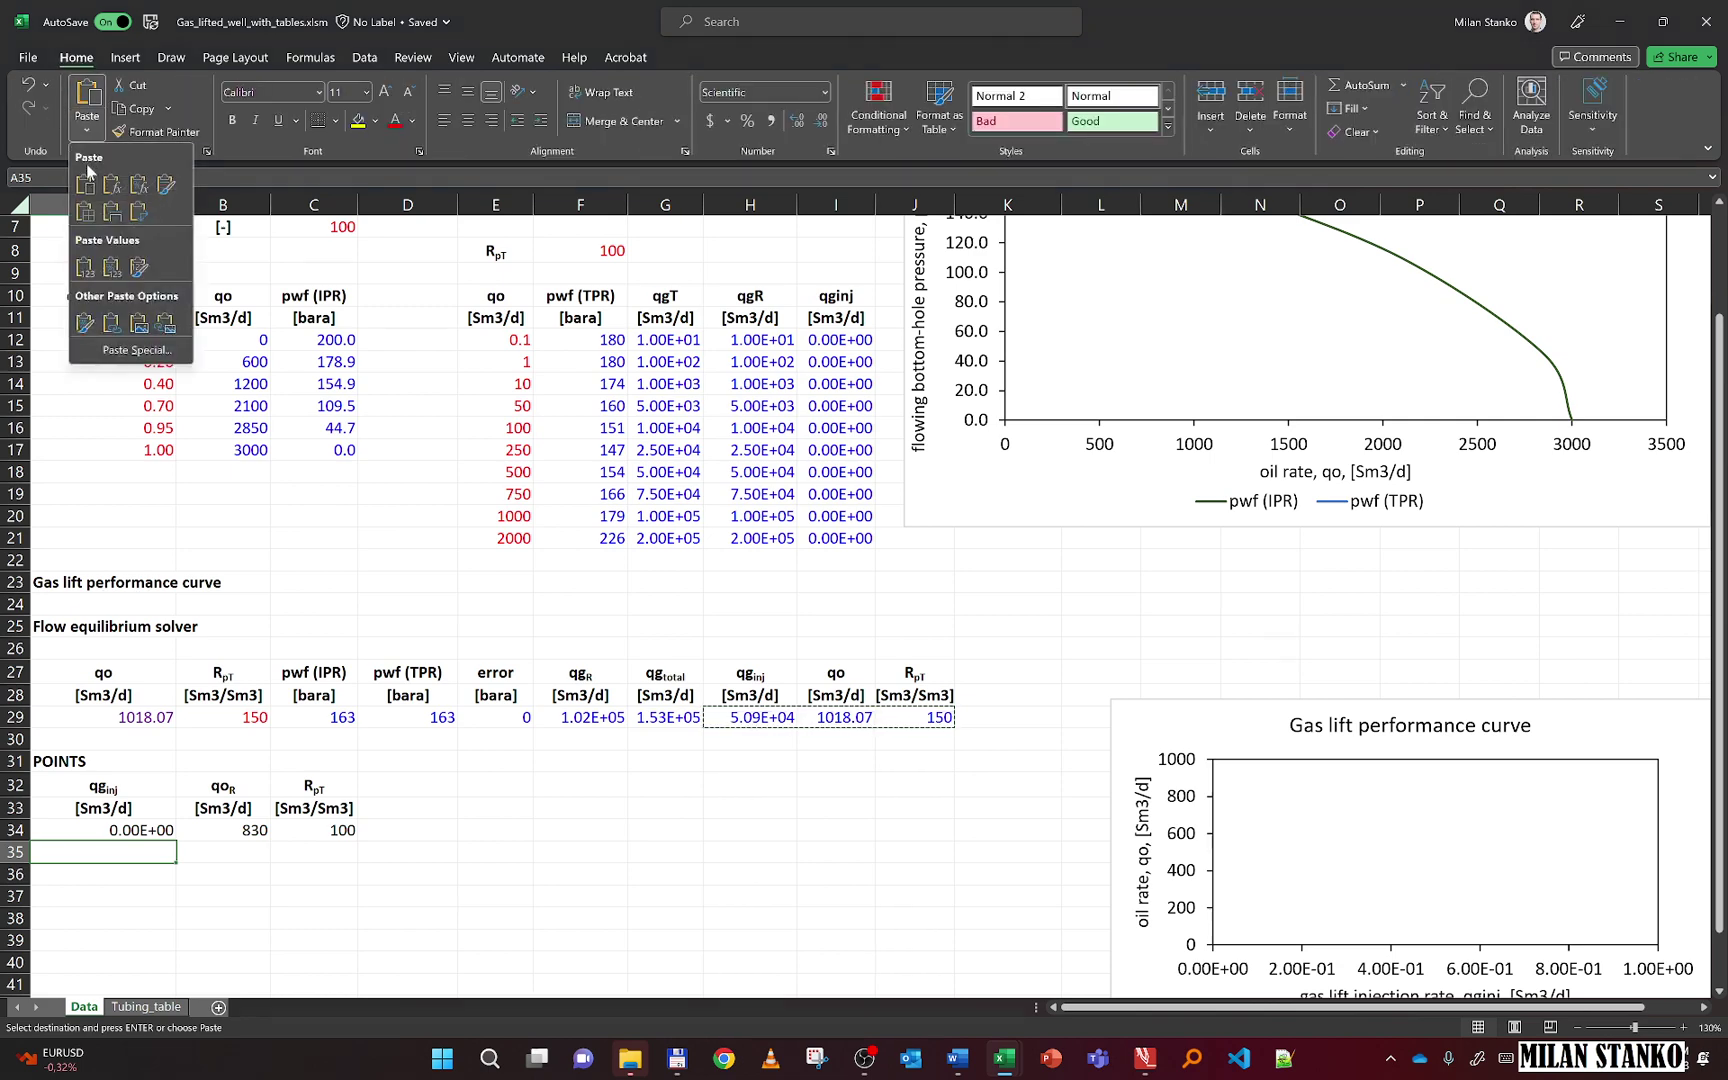
{"action": "left_click", "coordinate": [85, 269]}
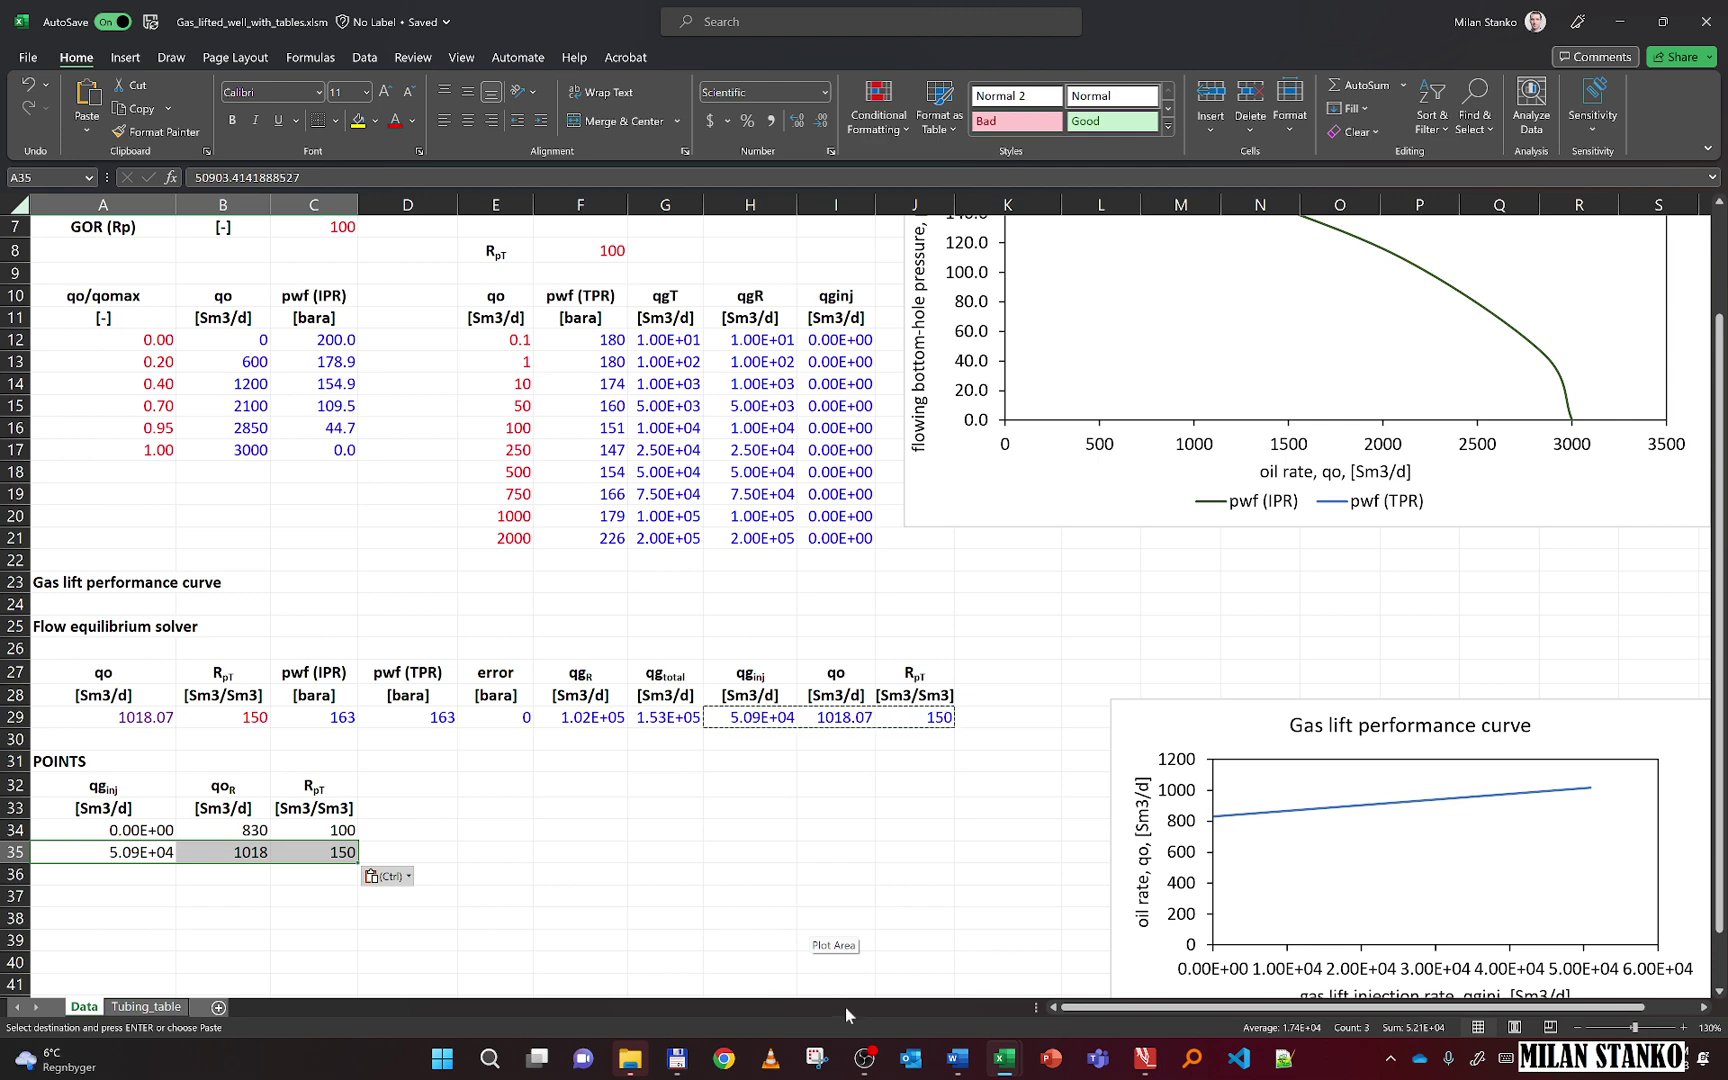
{"action": "left_click", "coordinate": [866, 1066]}
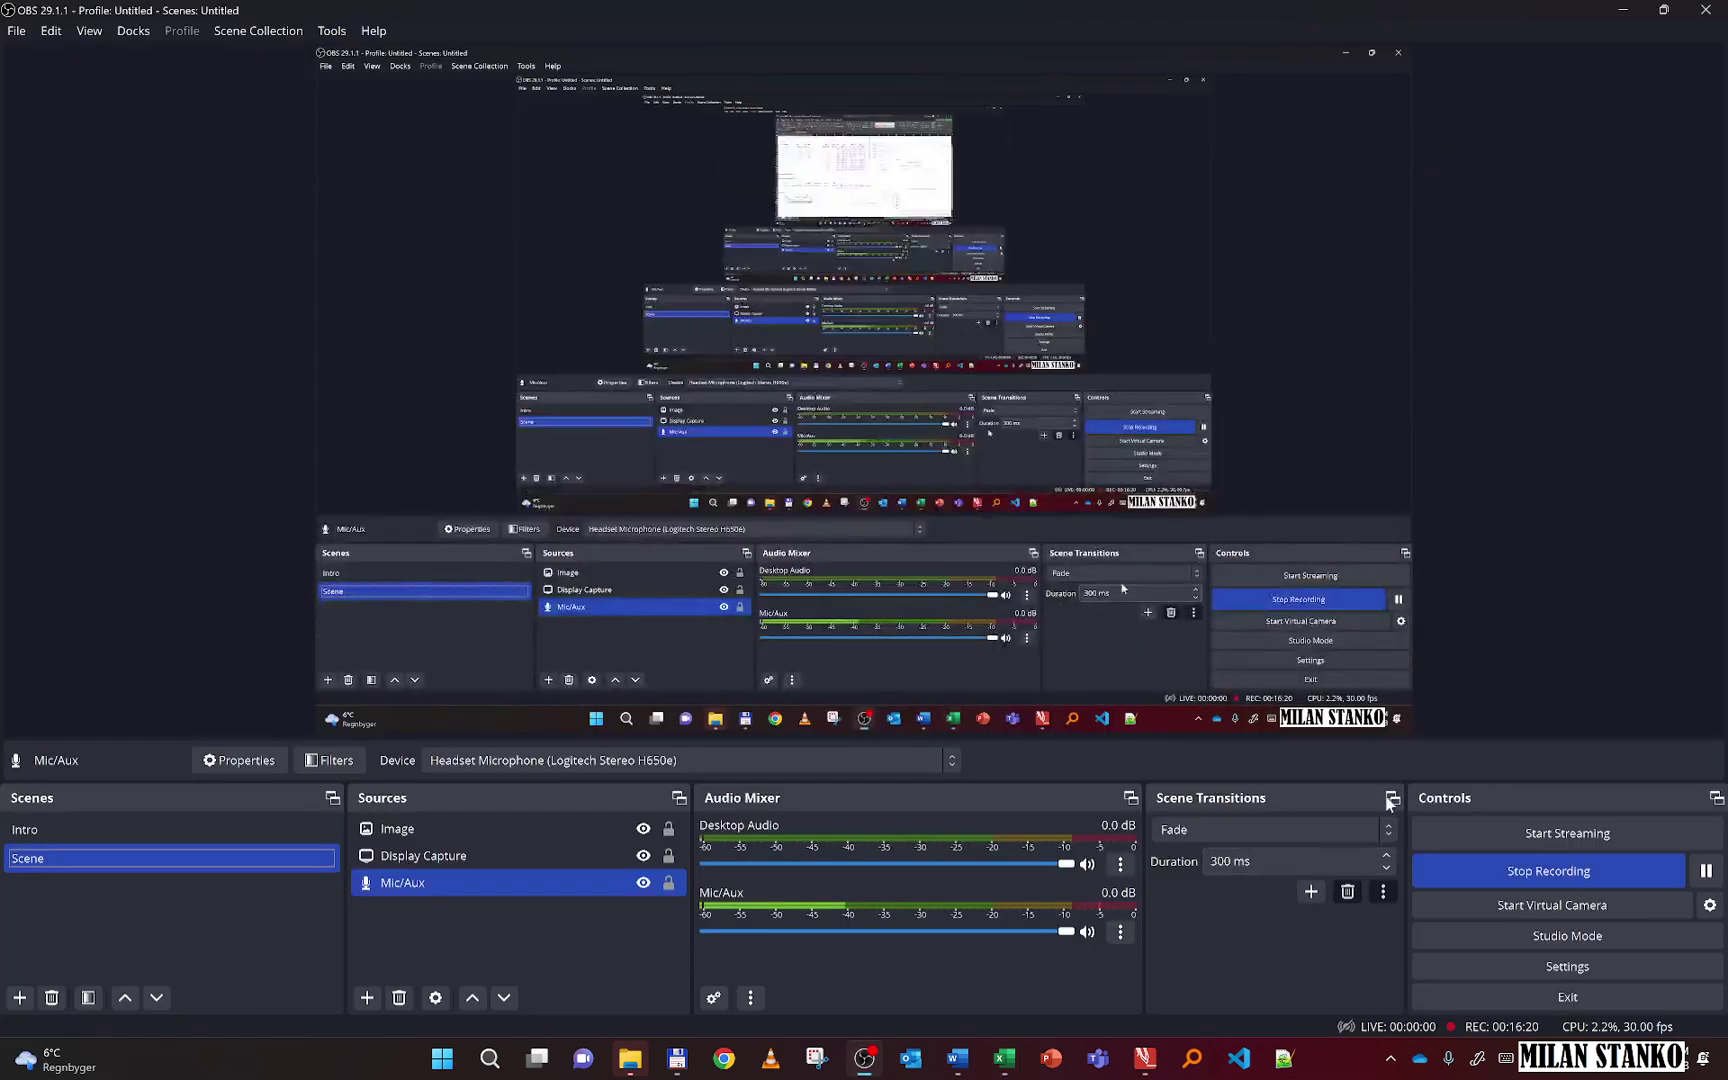
{"action": "left_click", "coordinate": [1706, 870]}
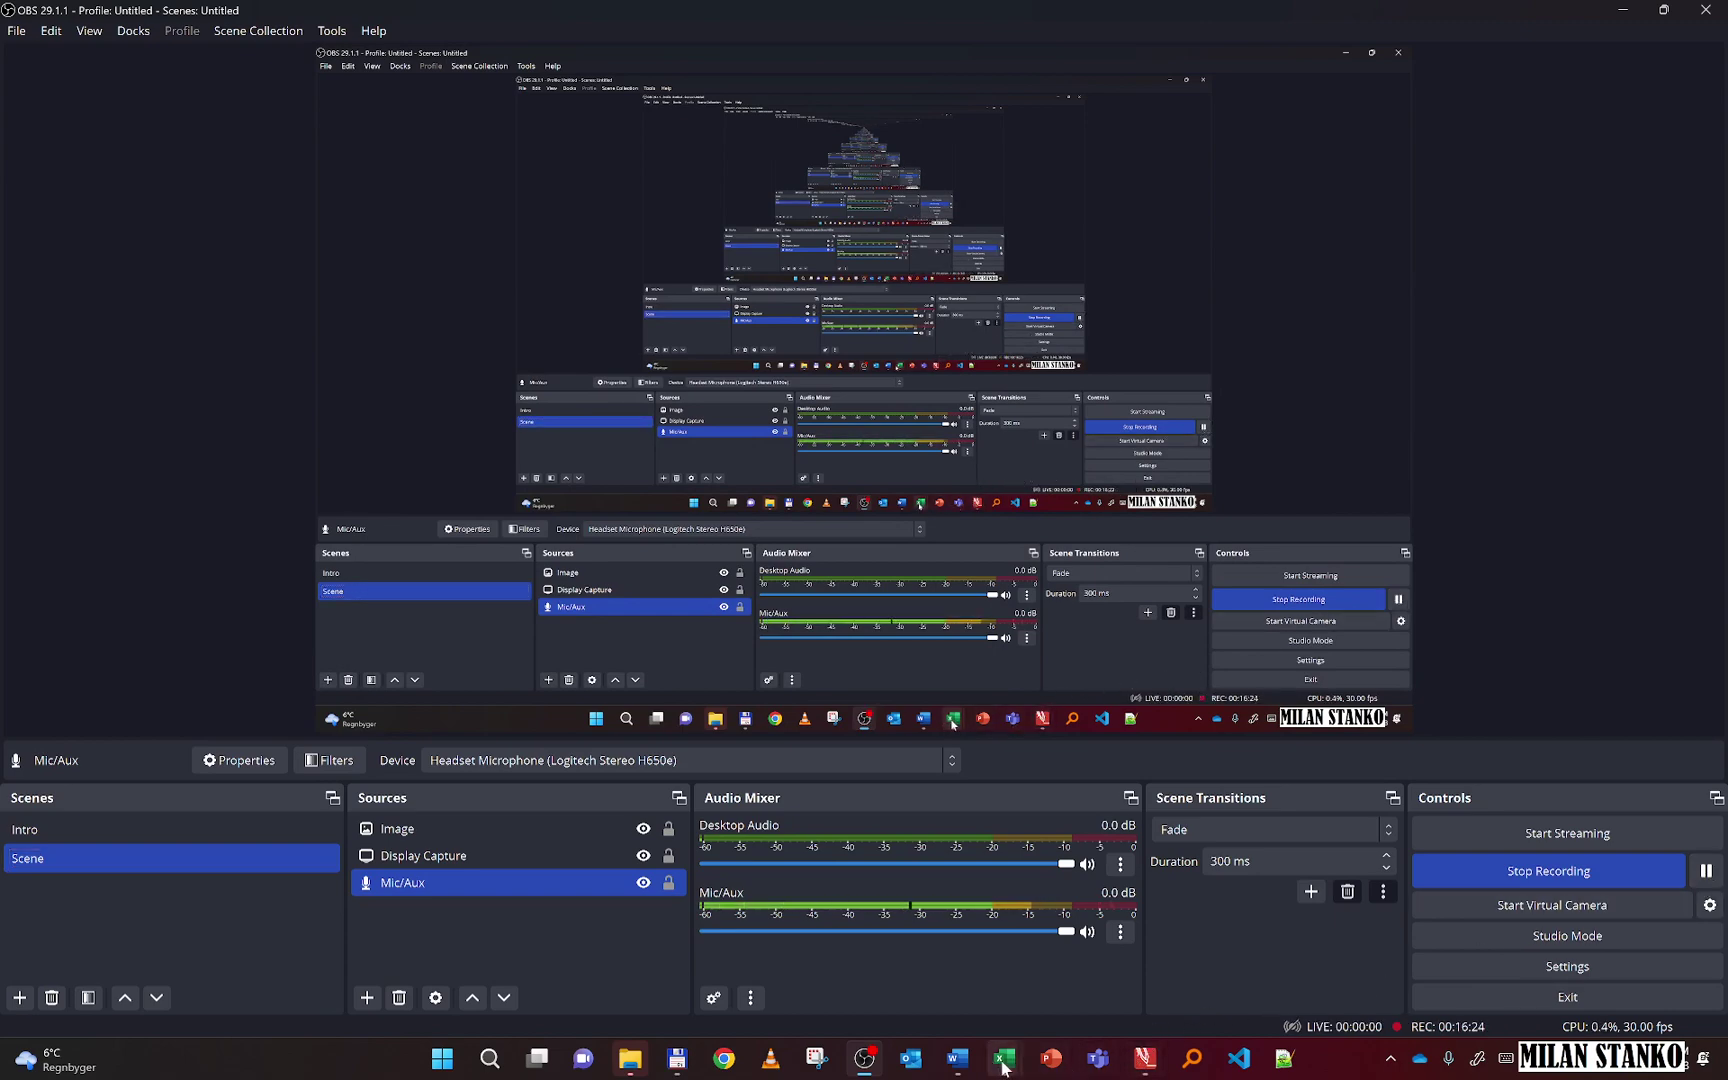
{"action": "mouse_move", "coordinate": [1005, 1068]}
{"action": "left_click", "coordinate": [905, 955]}
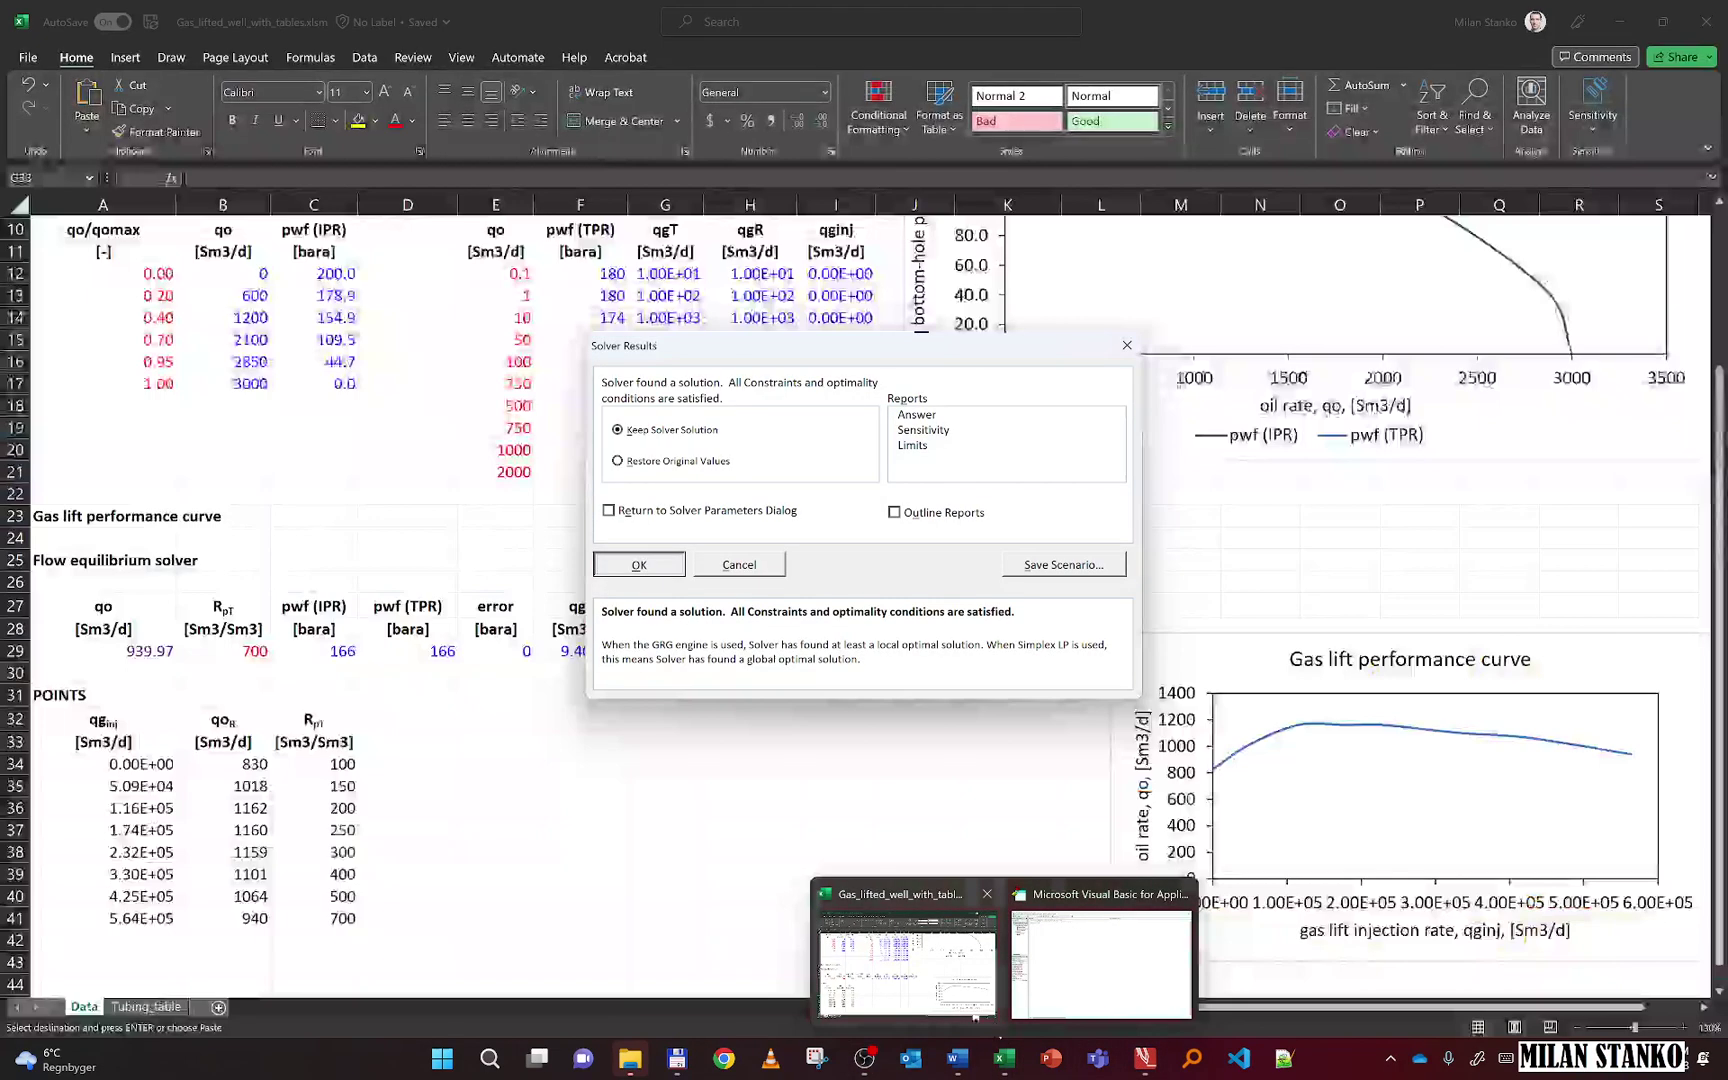
{"action": "left_click", "coordinate": [1003, 1060]}
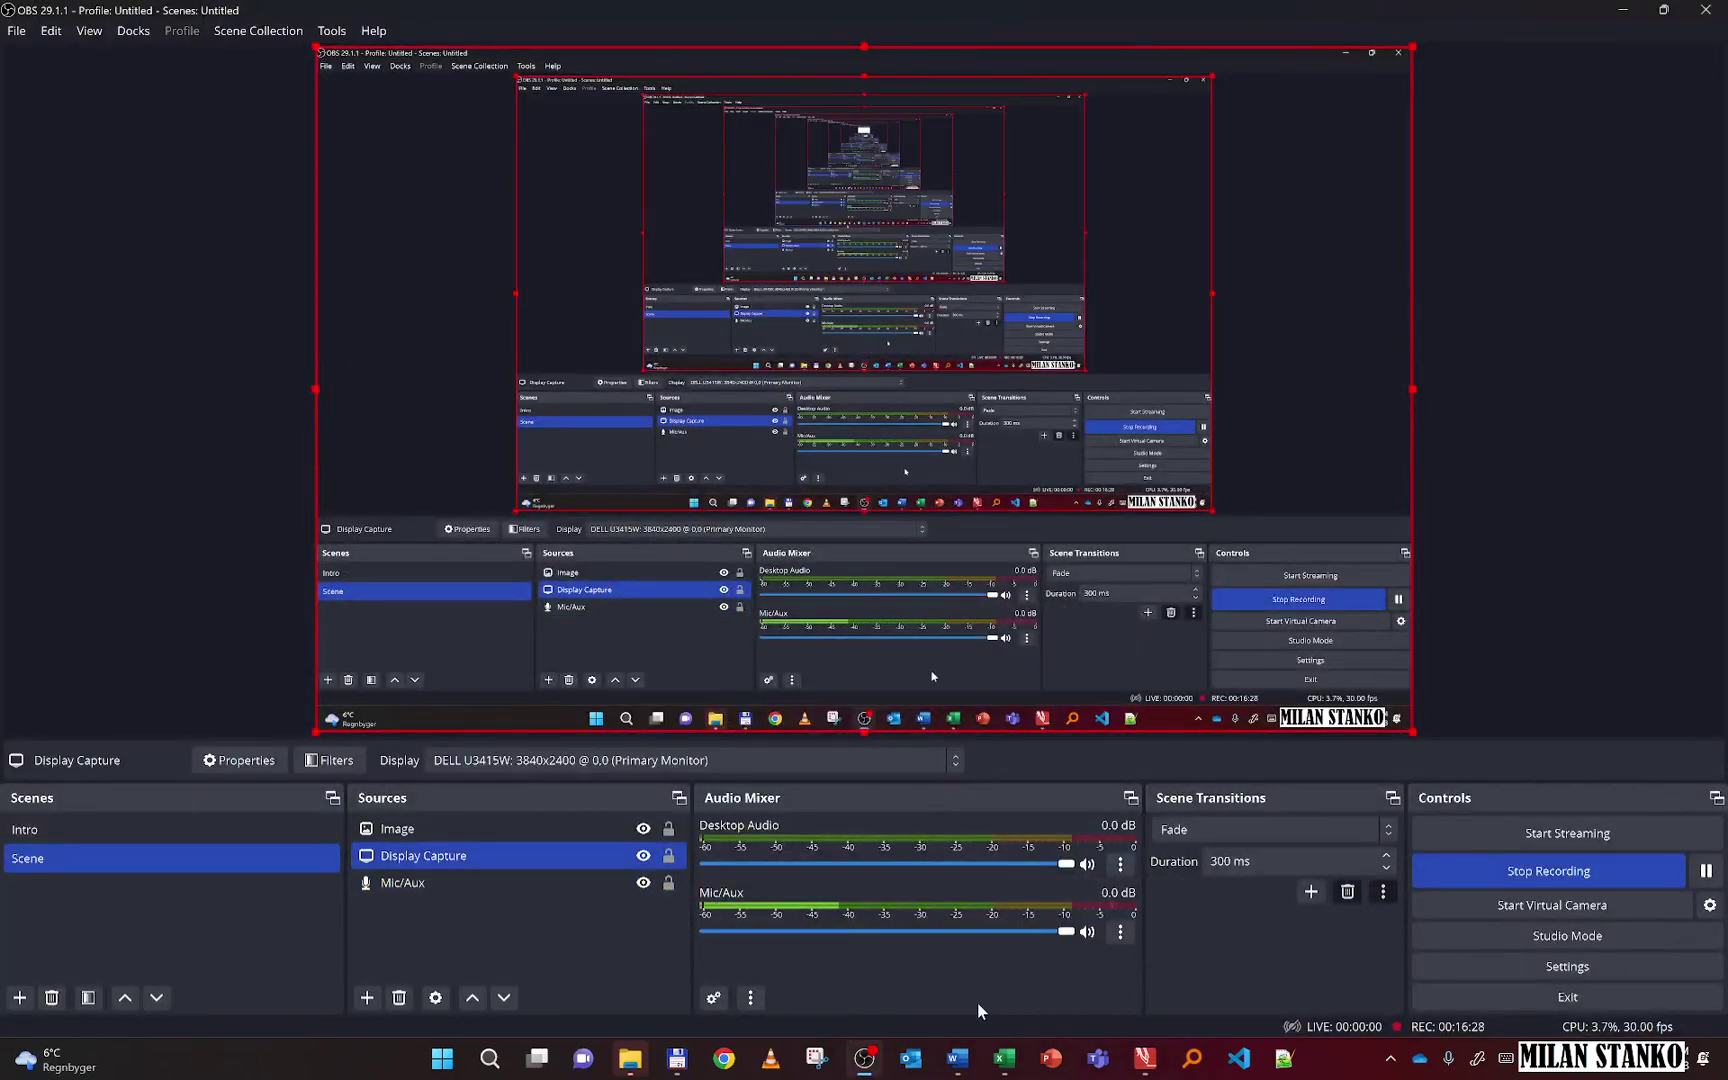
{"action": "mouse_move", "coordinate": [1000, 1058]}
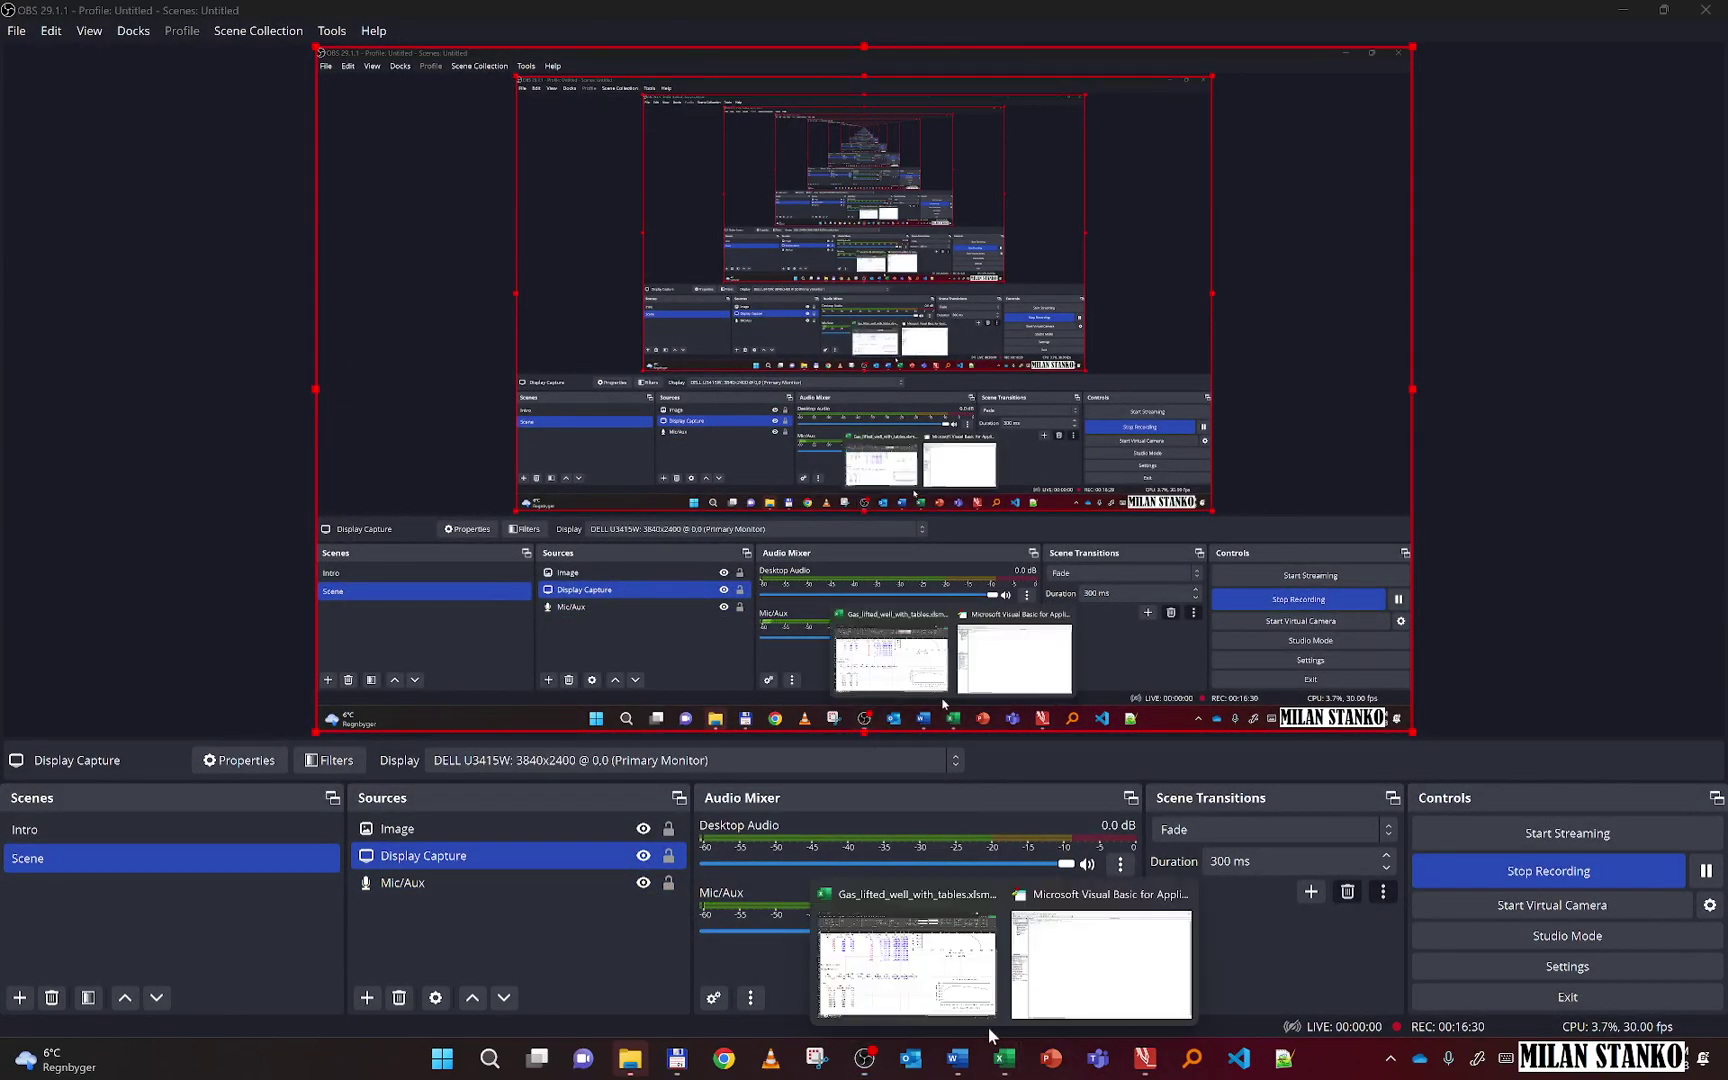
{"action": "left_click", "coordinate": [930, 960]}
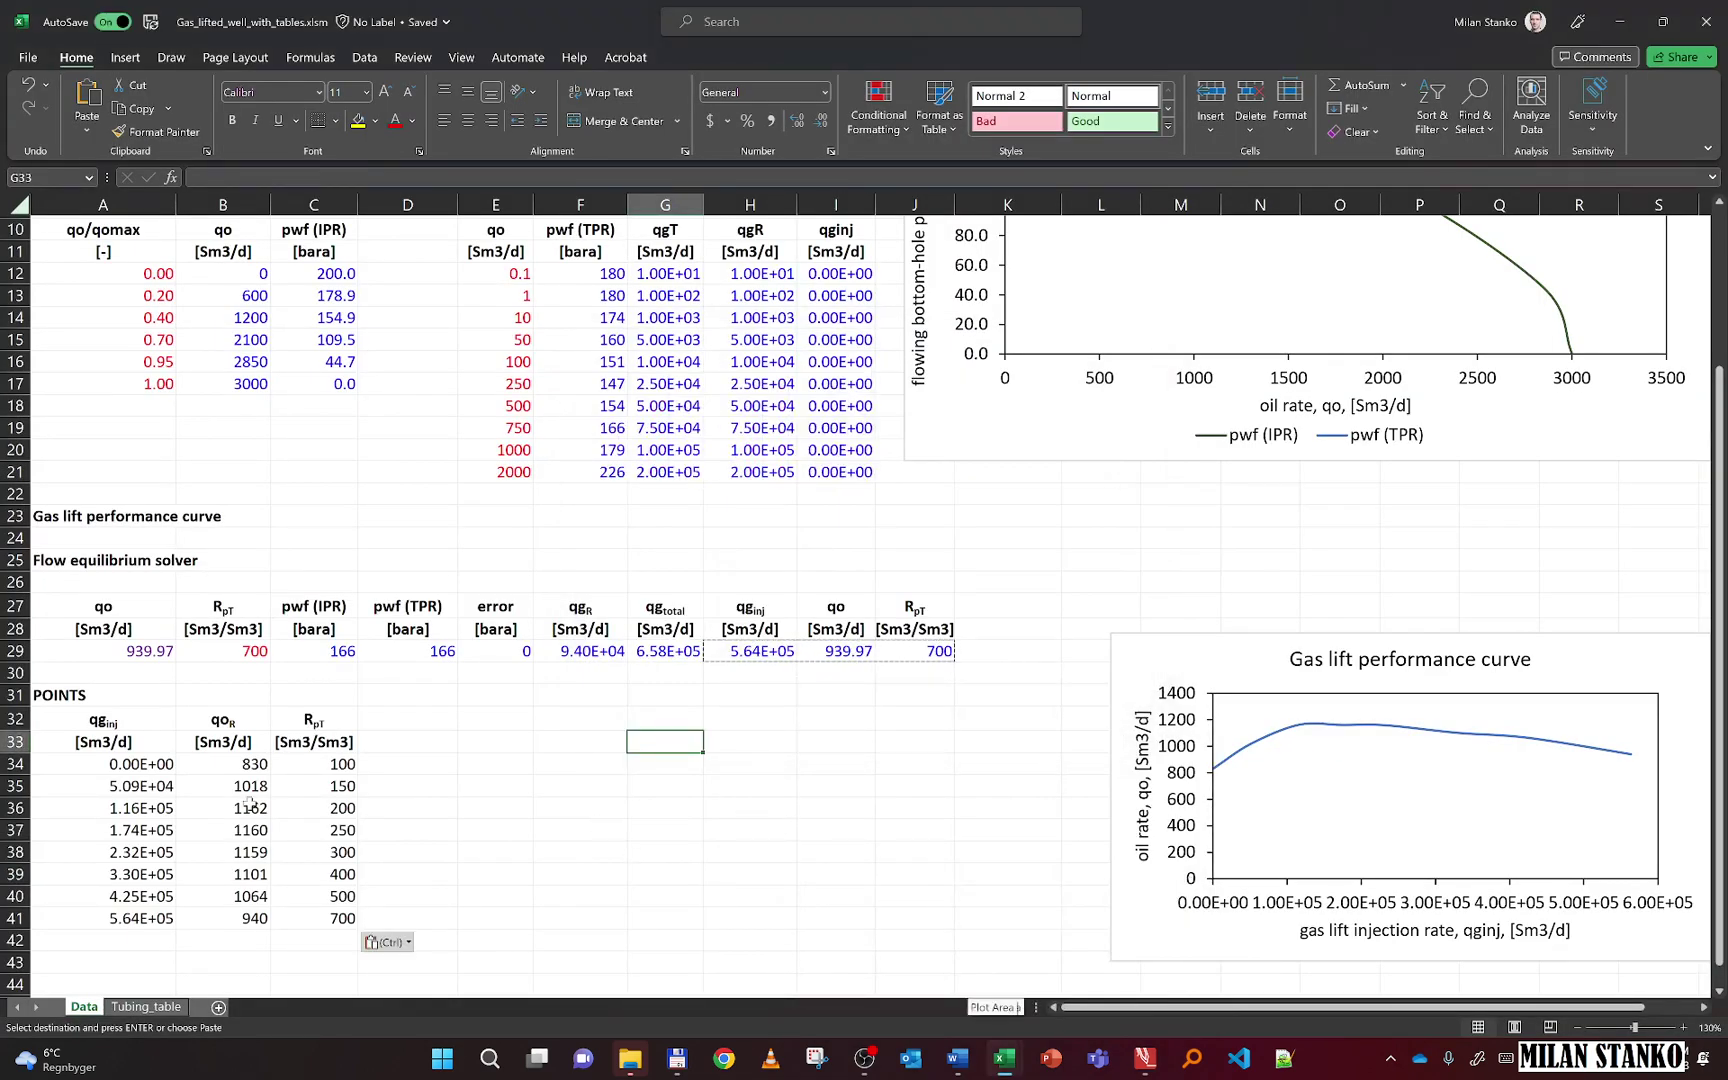
Examine how oil rate varies with RpT in the POINTS table, and check the data plotted in the gas lift performance curve
{"action": "left_click", "coordinate": [500, 745]}
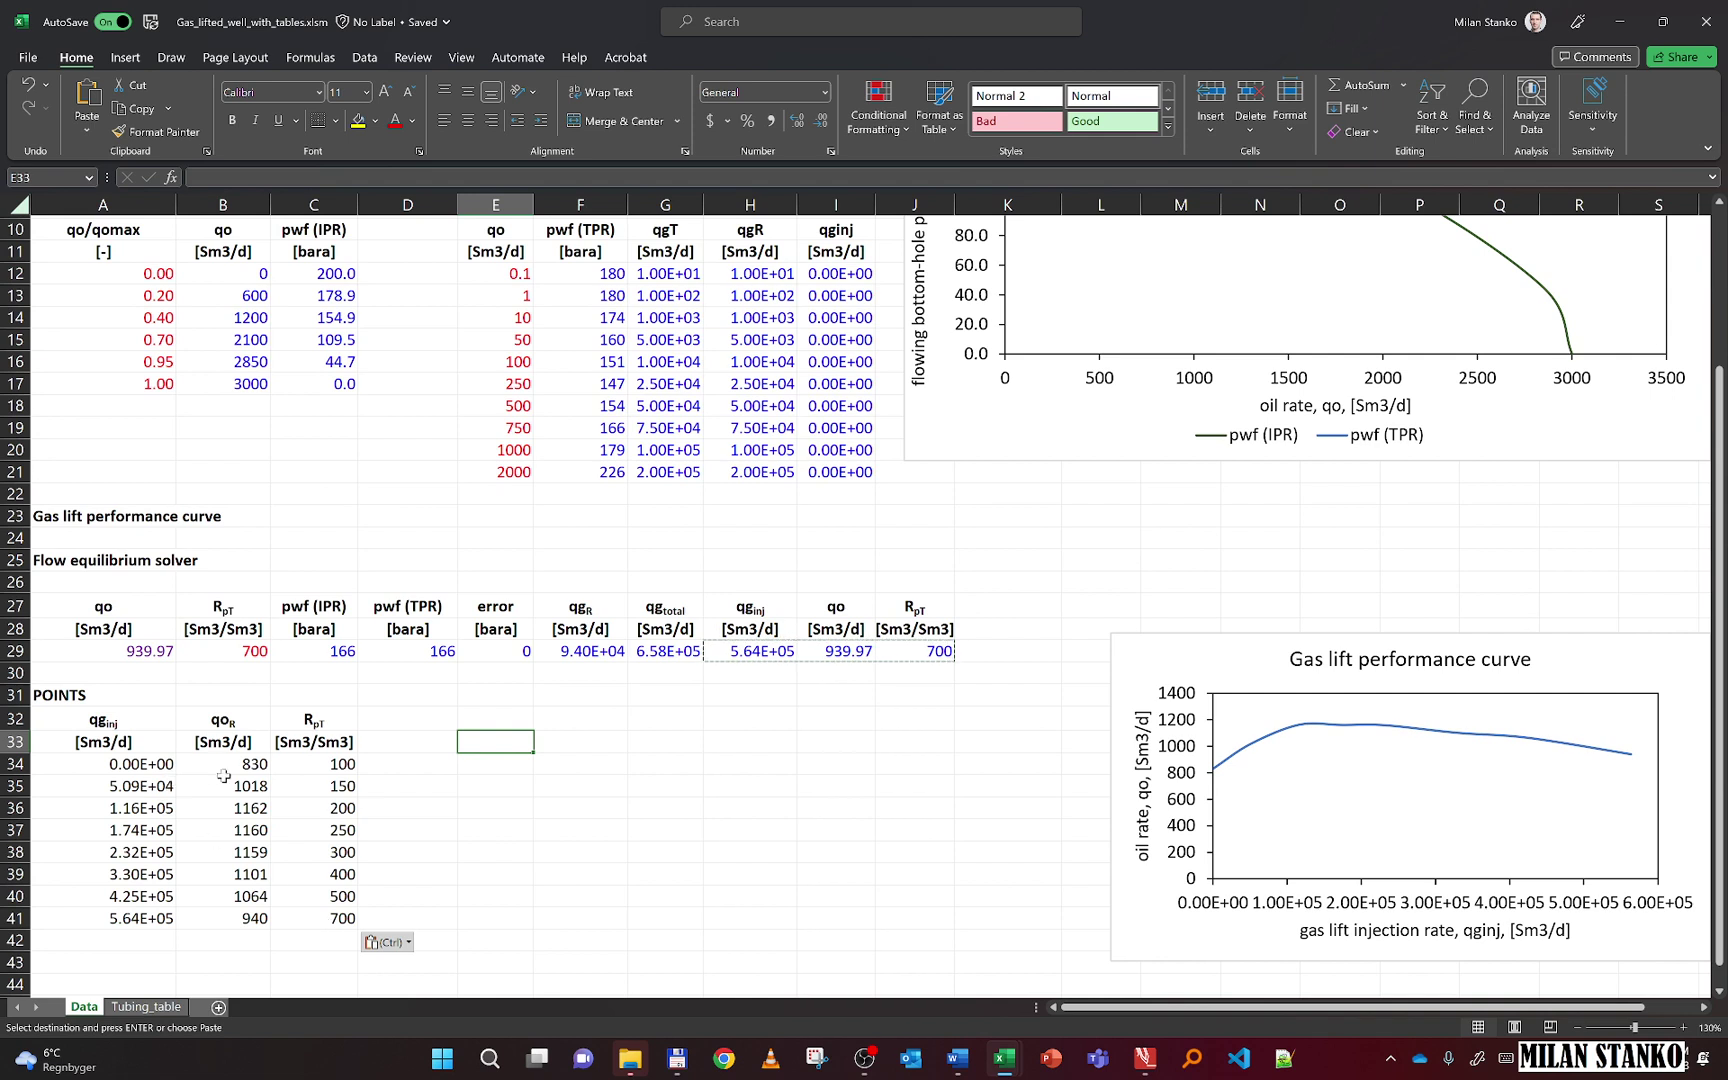
{"action": "left_click_drag", "start_coordinate": [250, 768], "coordinate": [316, 790]}
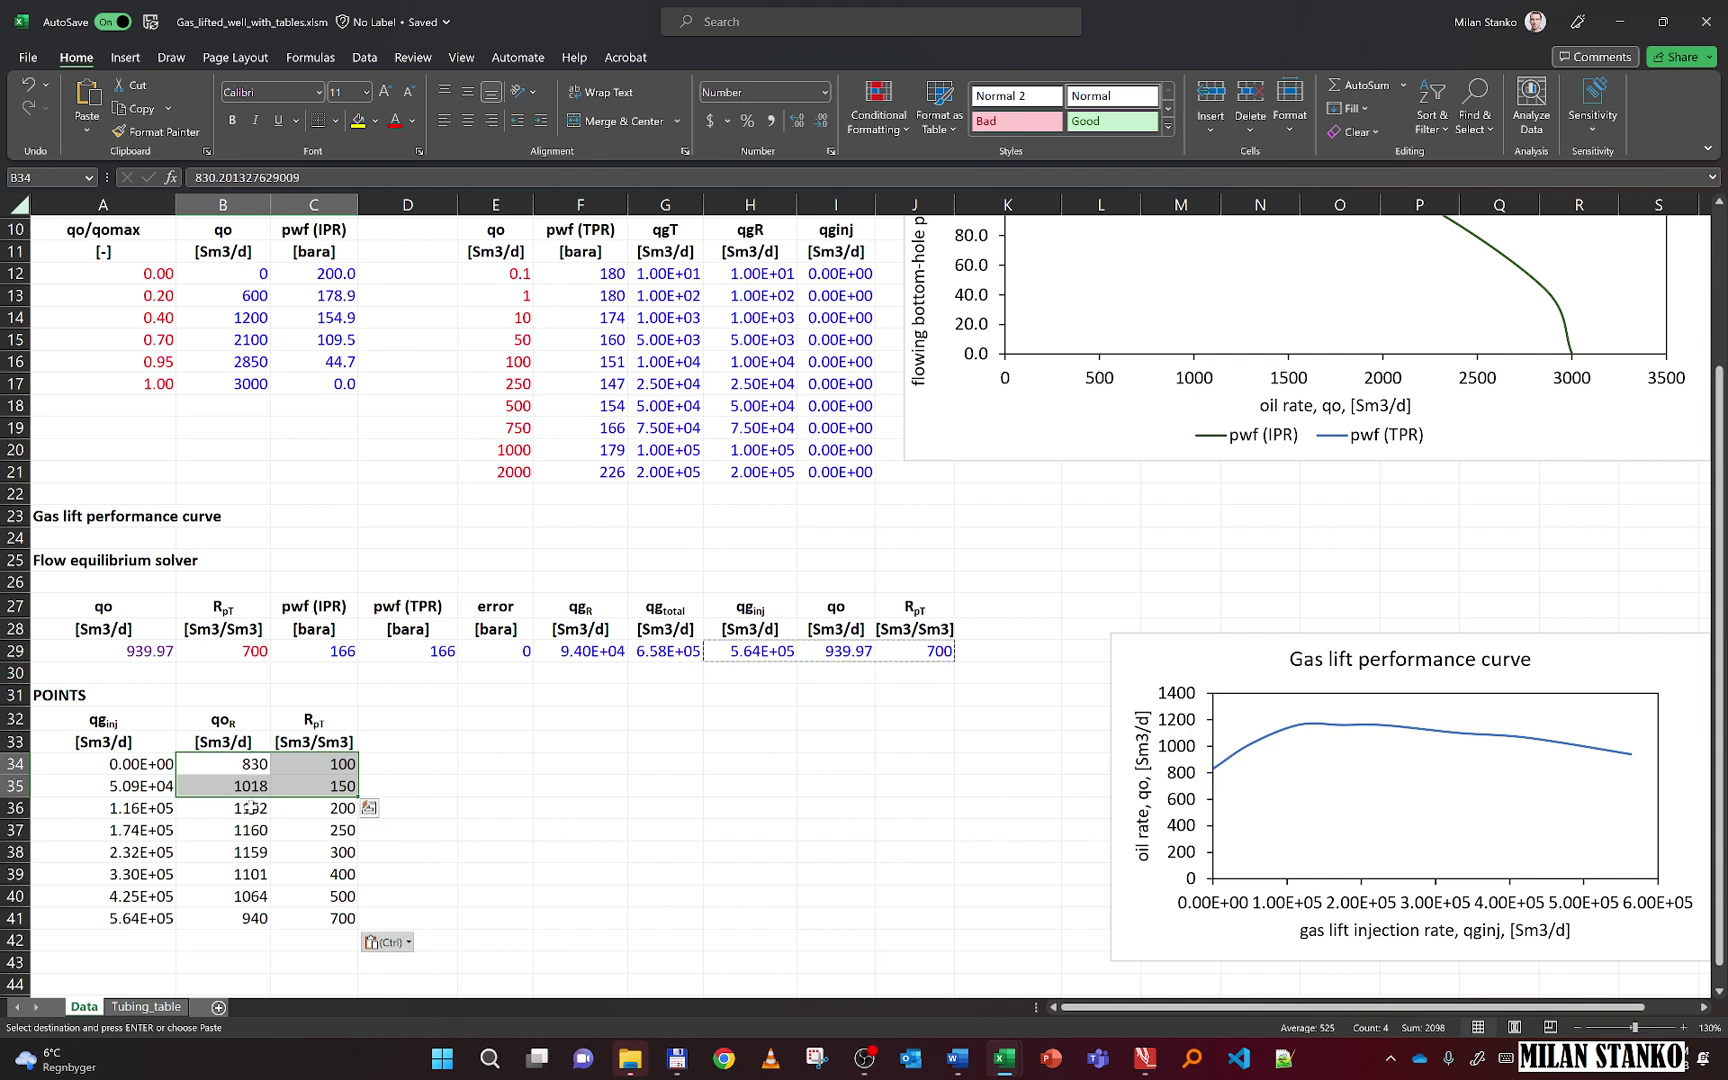
{"action": "left_click", "coordinate": [306, 812]}
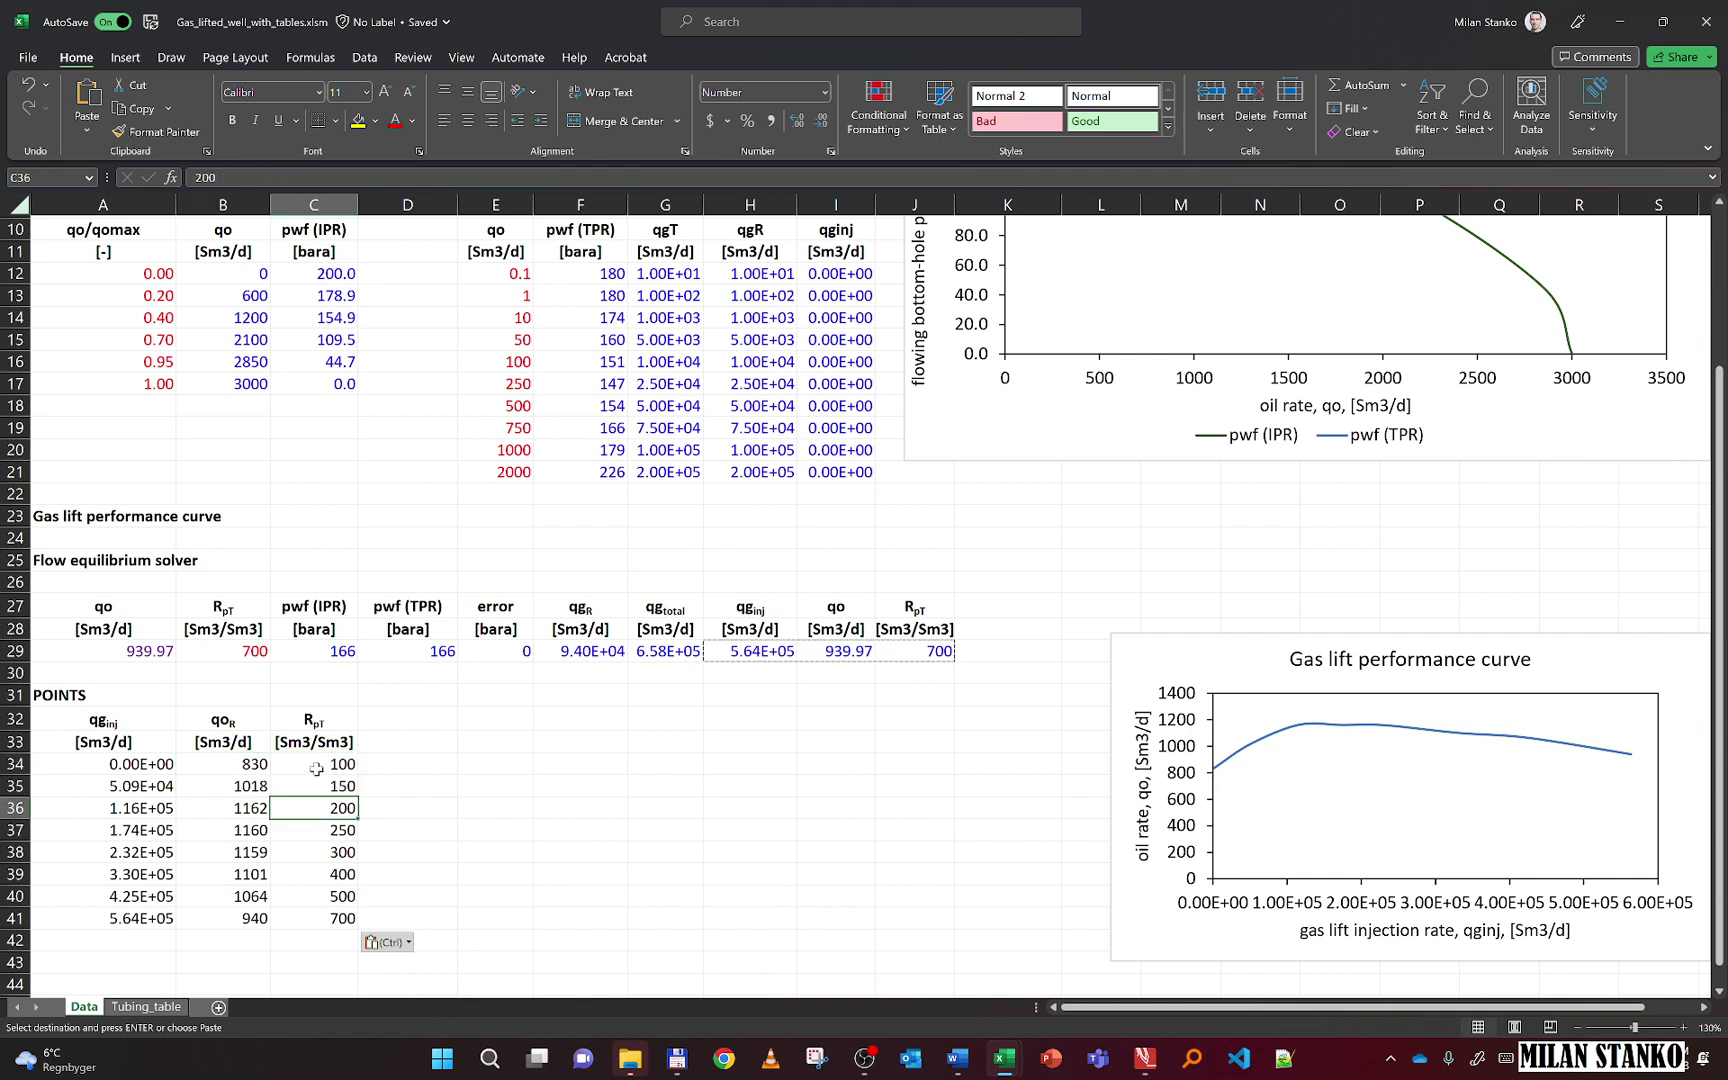
{"action": "left_click", "coordinate": [258, 830]}
{"action": "left_click_drag", "start_coordinate": [258, 830], "coordinate": [260, 918]}
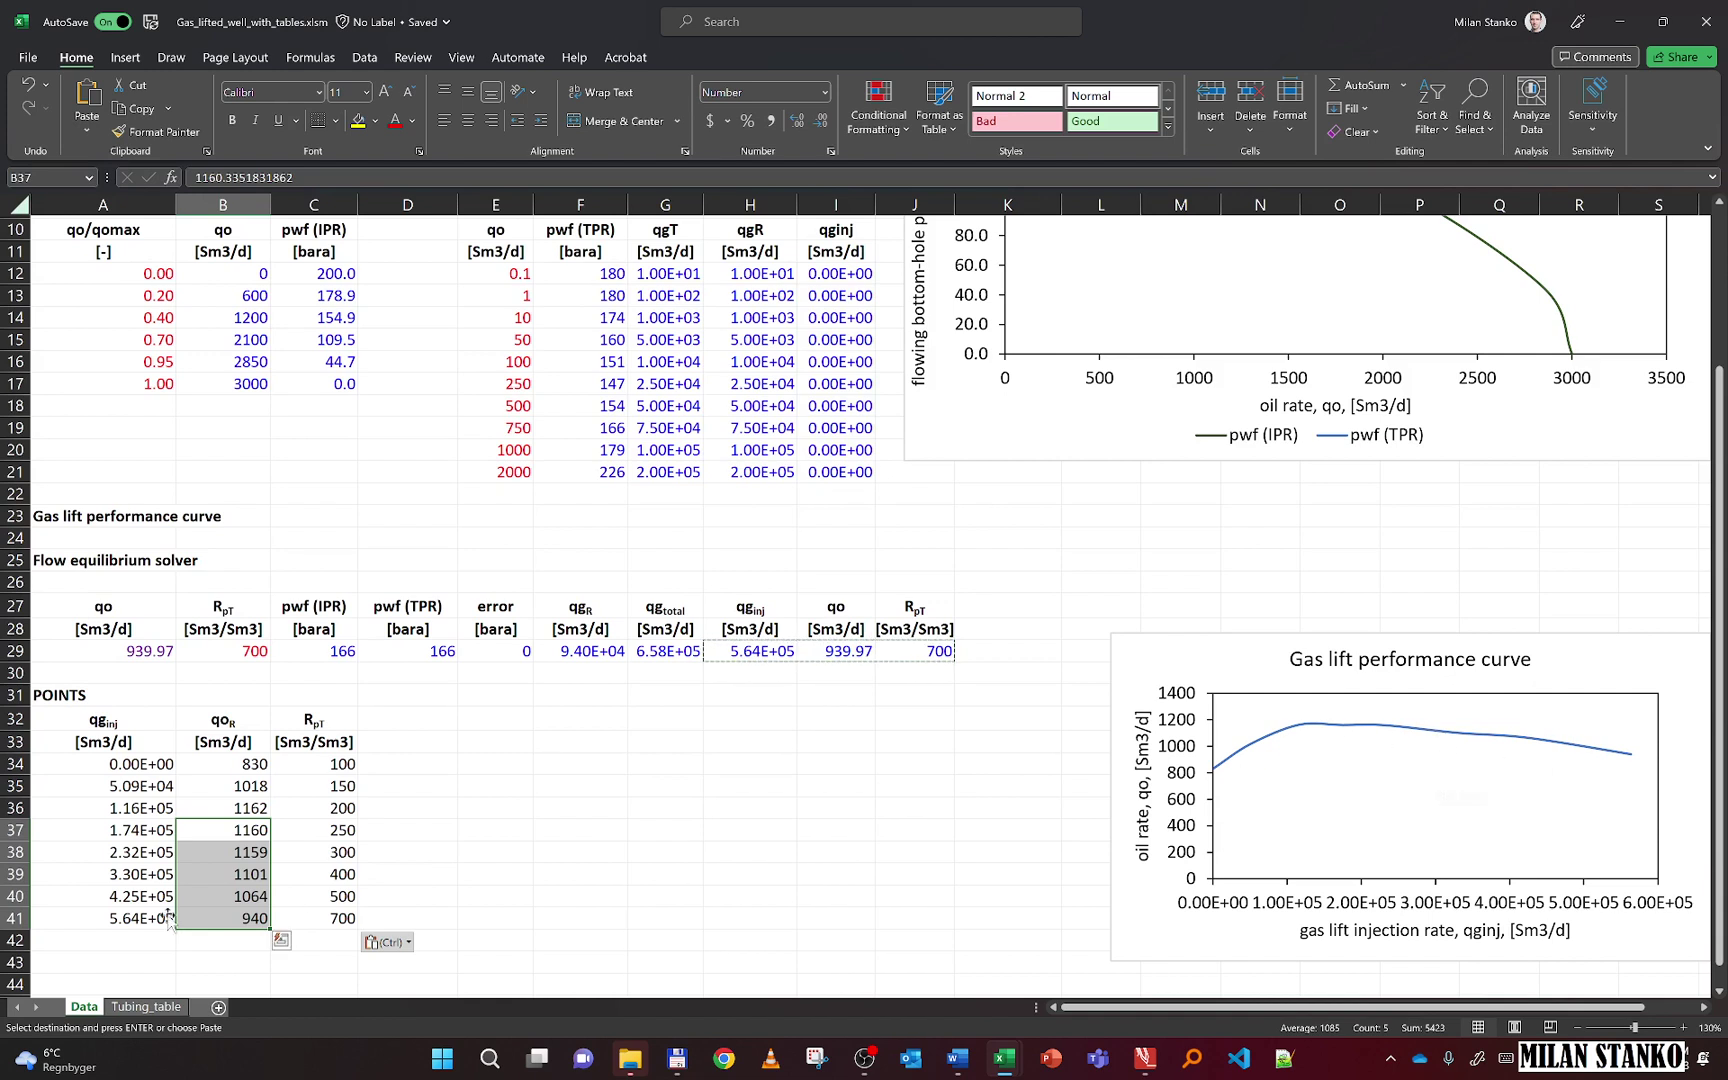
{"action": "left_click", "coordinate": [317, 922]}
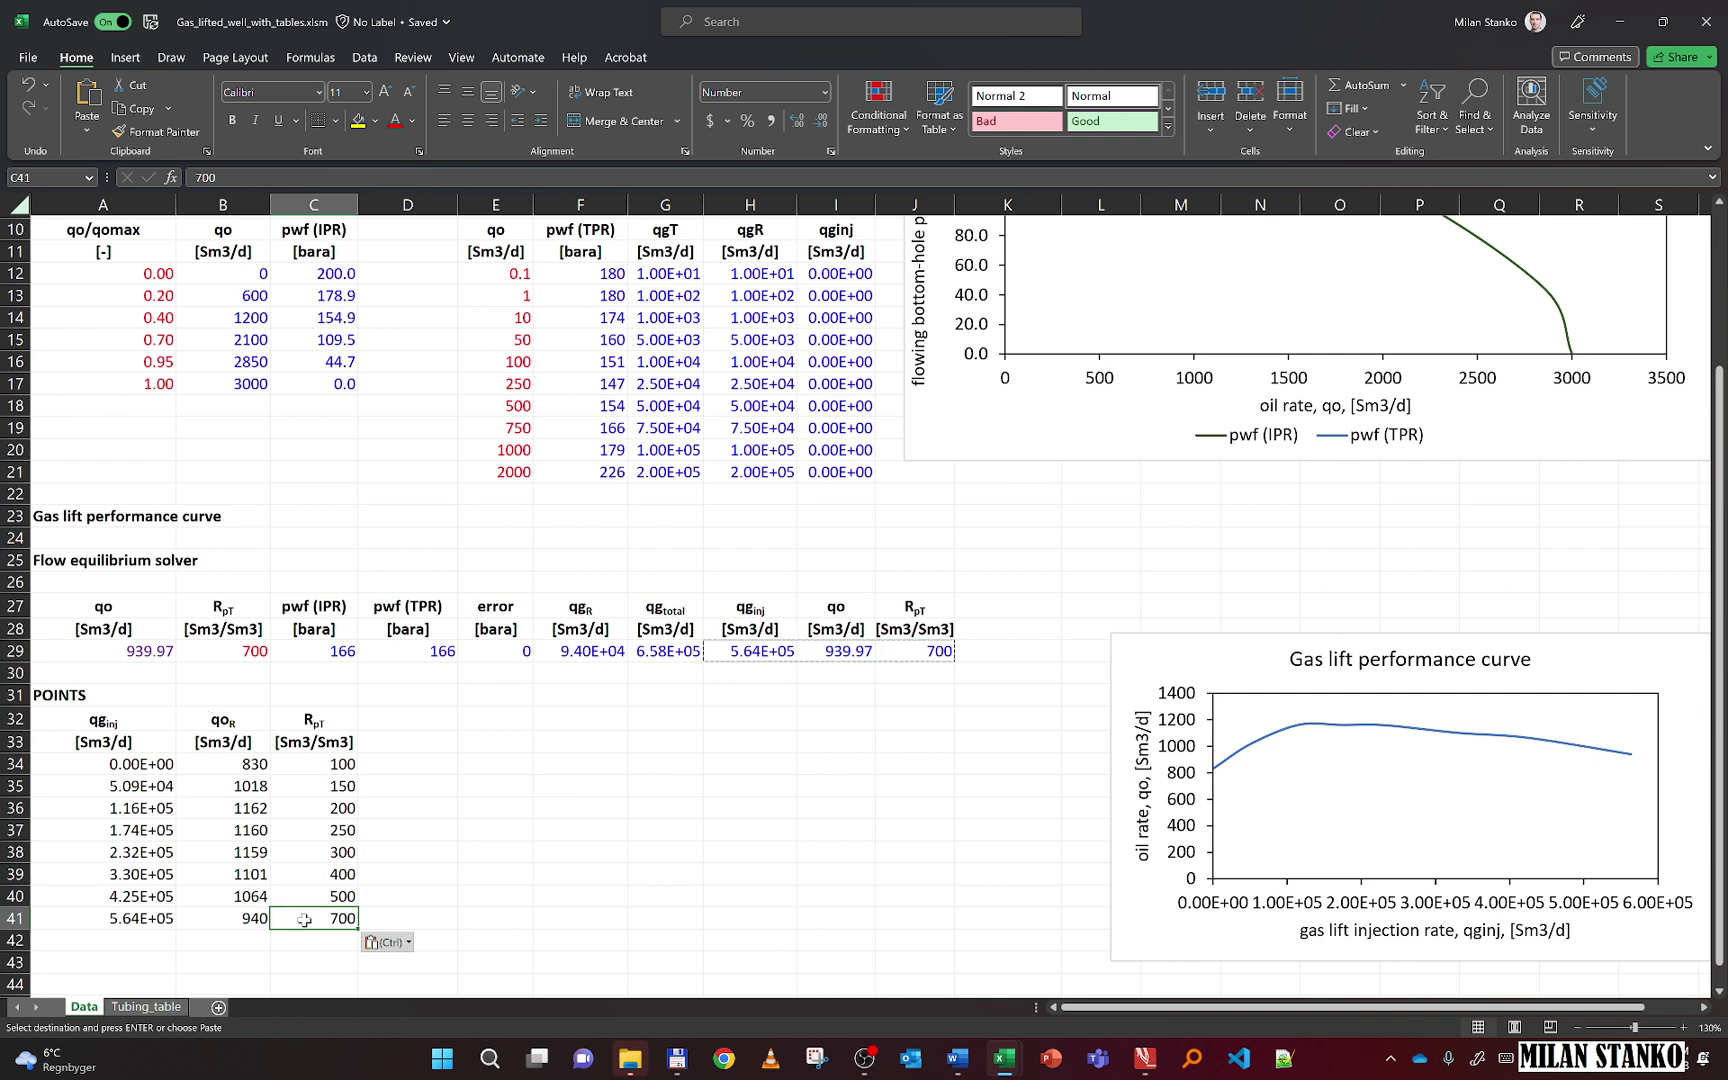
{"action": "left_click", "coordinate": [1350, 724]}
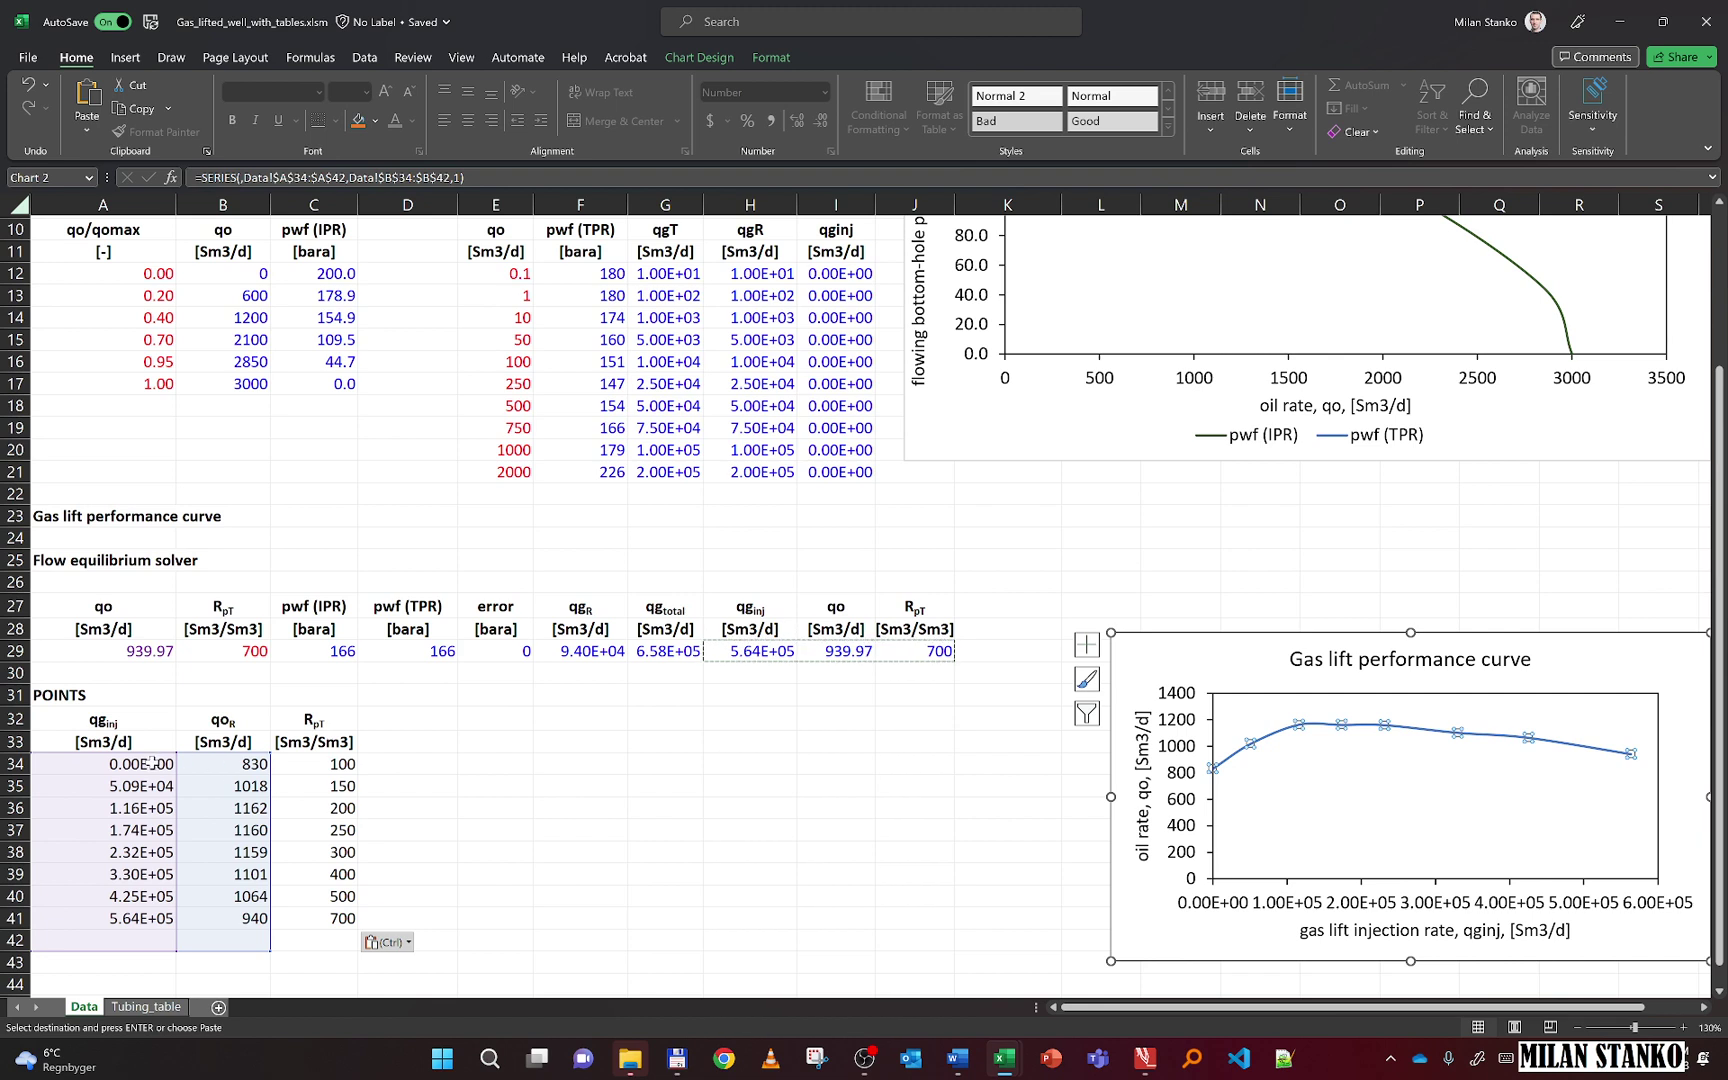
{"action": "key", "text": "Escape"}
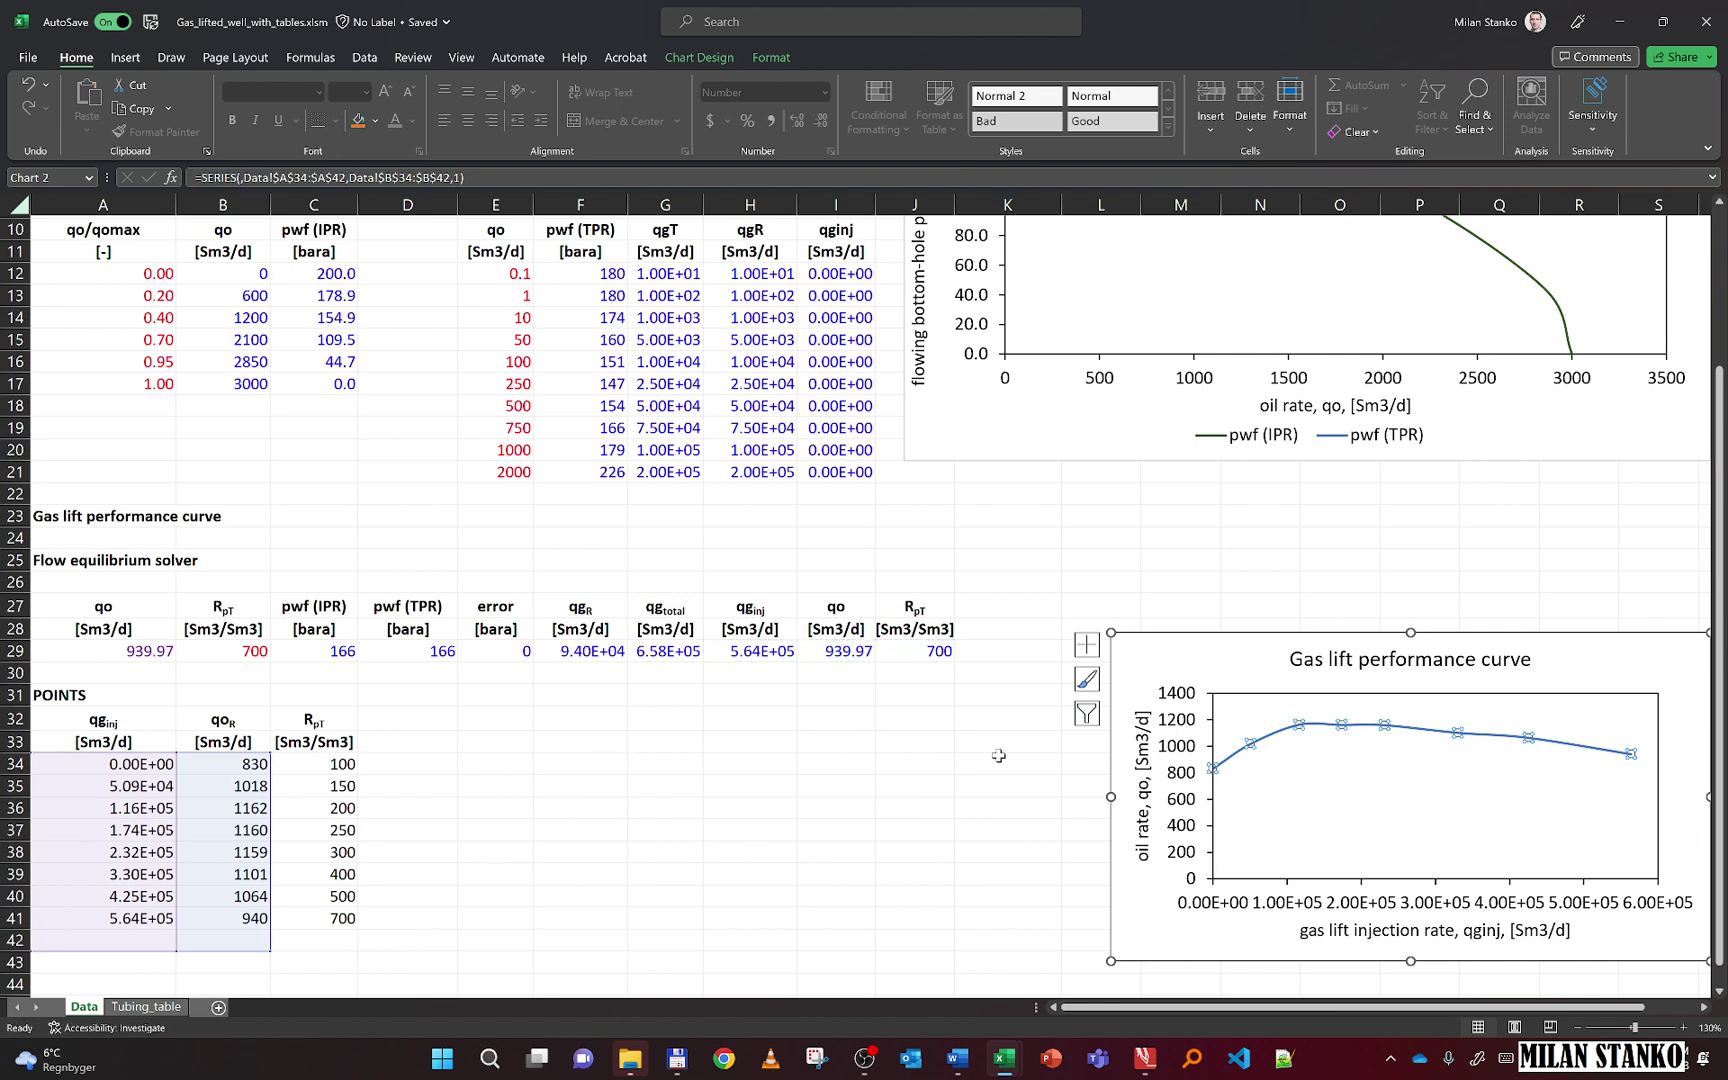
{"action": "left_click", "coordinate": [676, 751]}
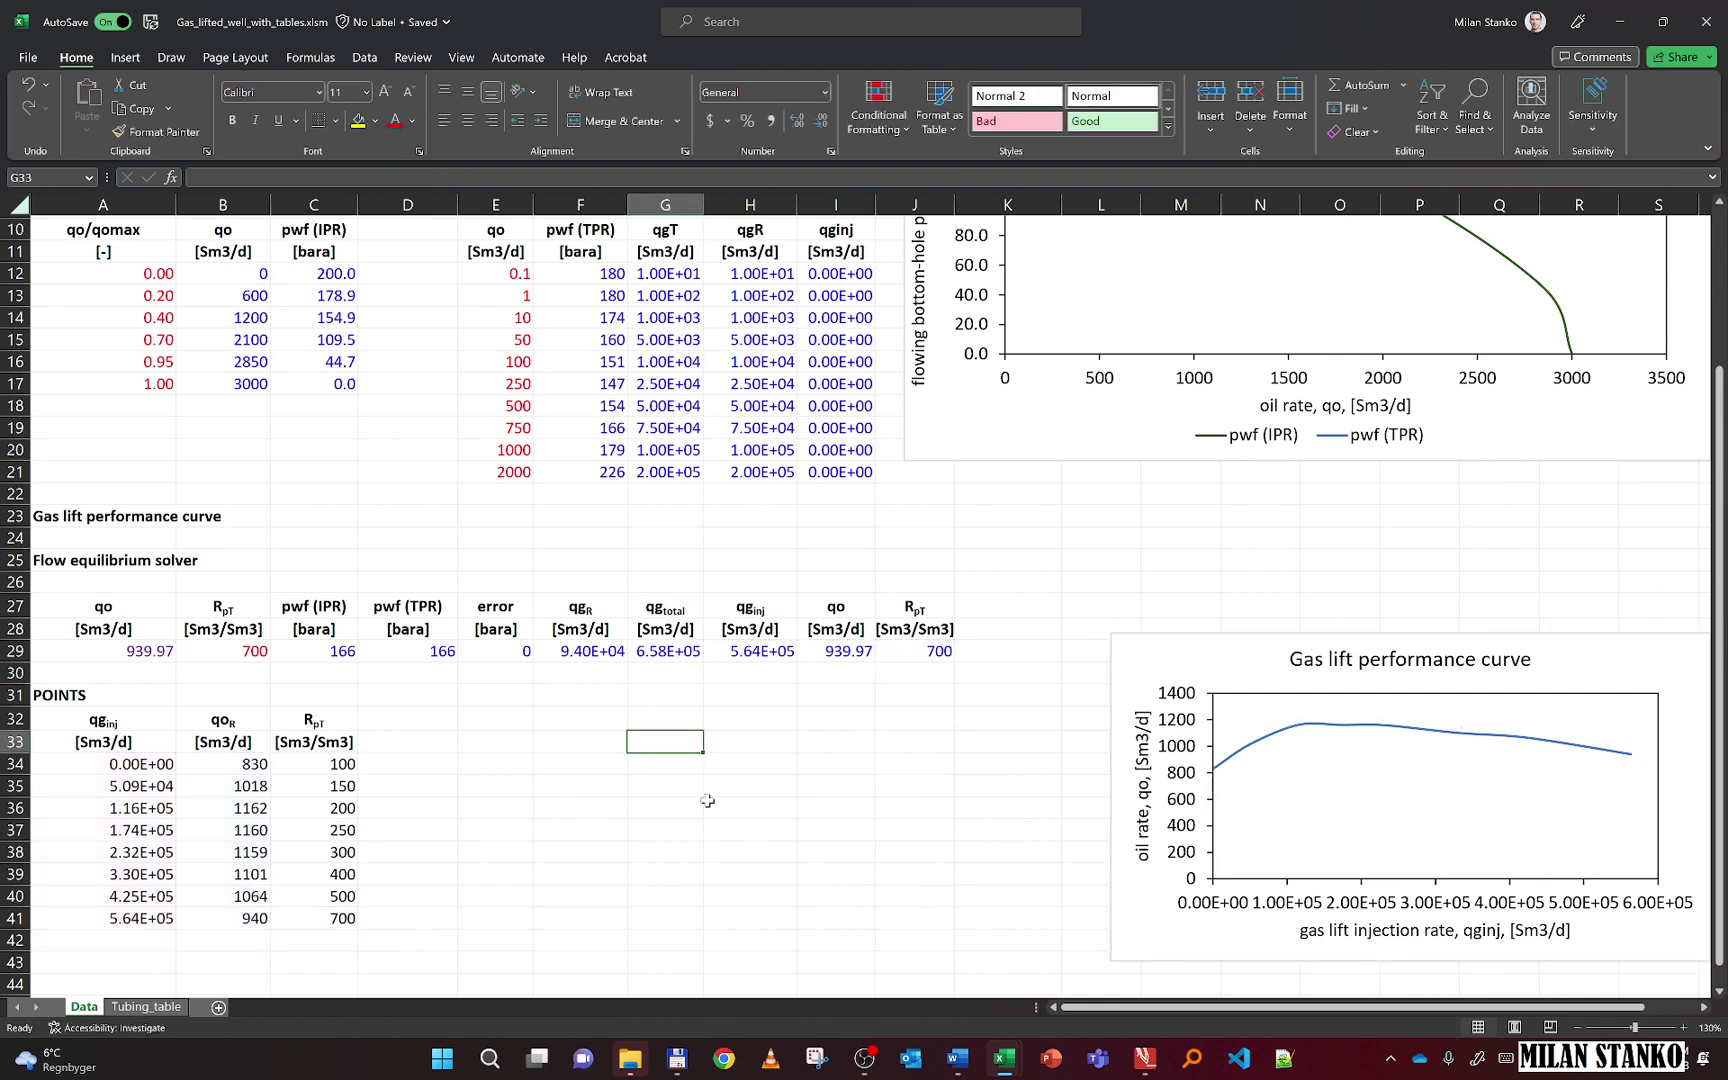